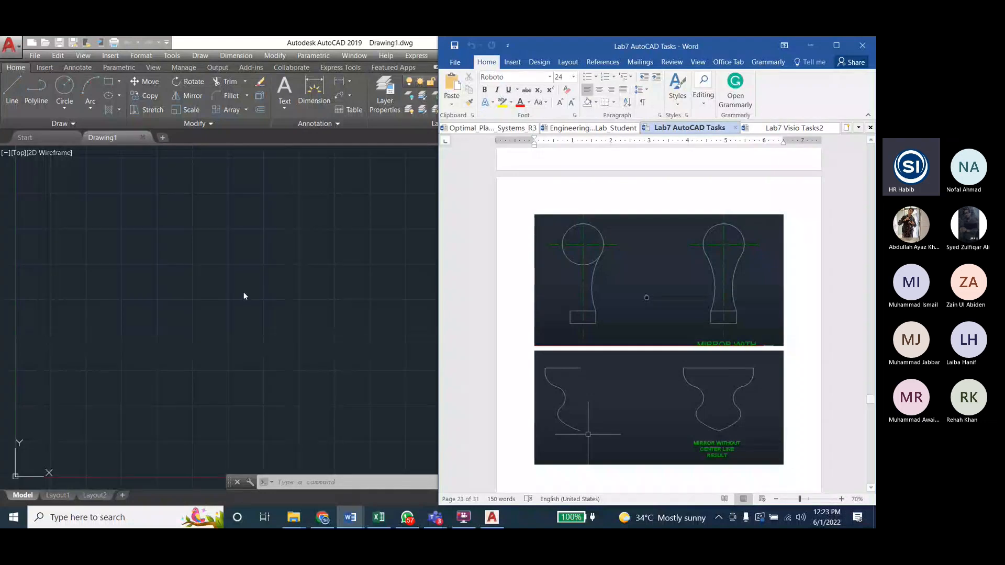
Step: Draw a horizontal line about 5.66 units long in the upper middle of the drawing area, with Ortho on
click(242, 256)
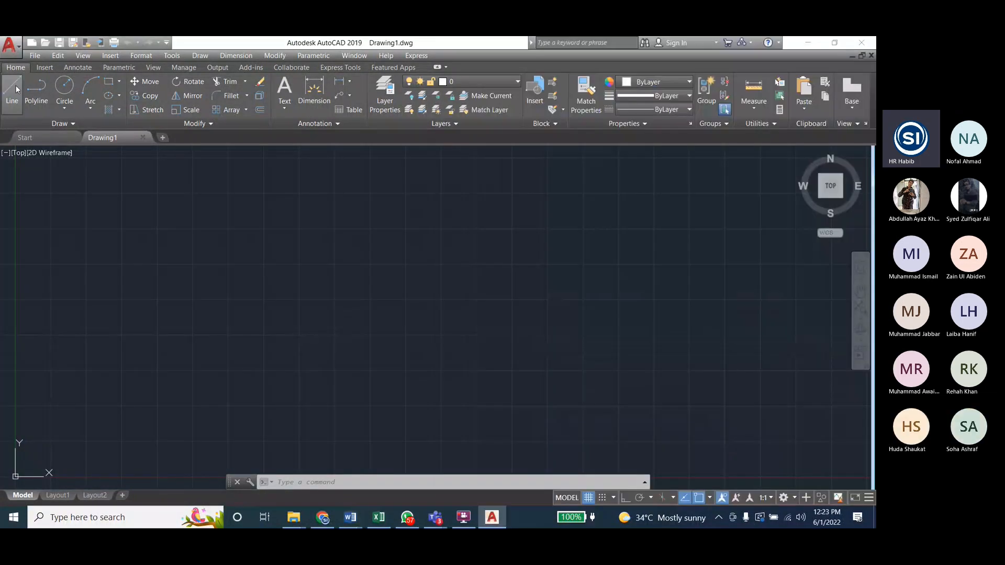
click(626, 498)
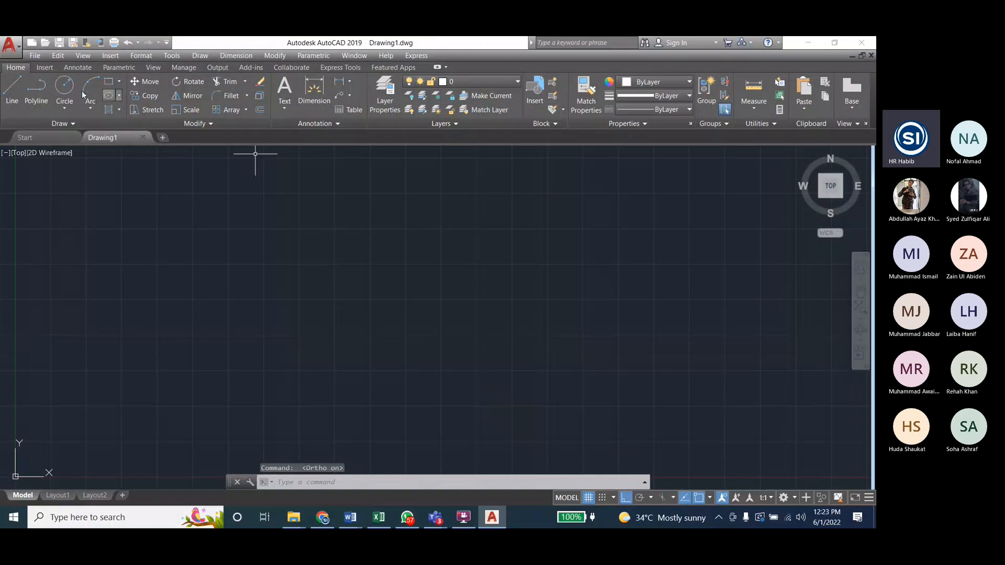
click(12, 90)
click(297, 227)
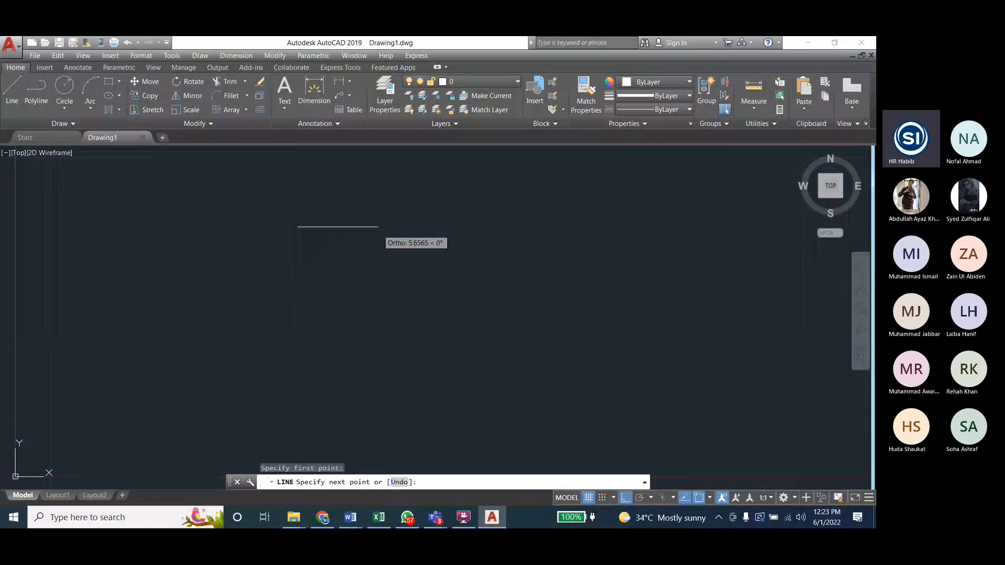
click(377, 229)
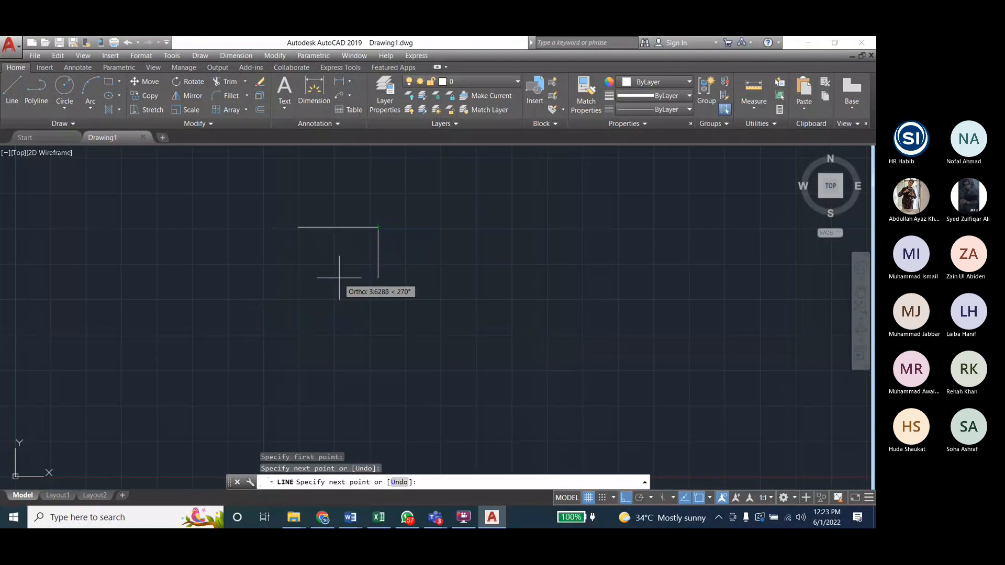
key(Escape)
key(Escape)
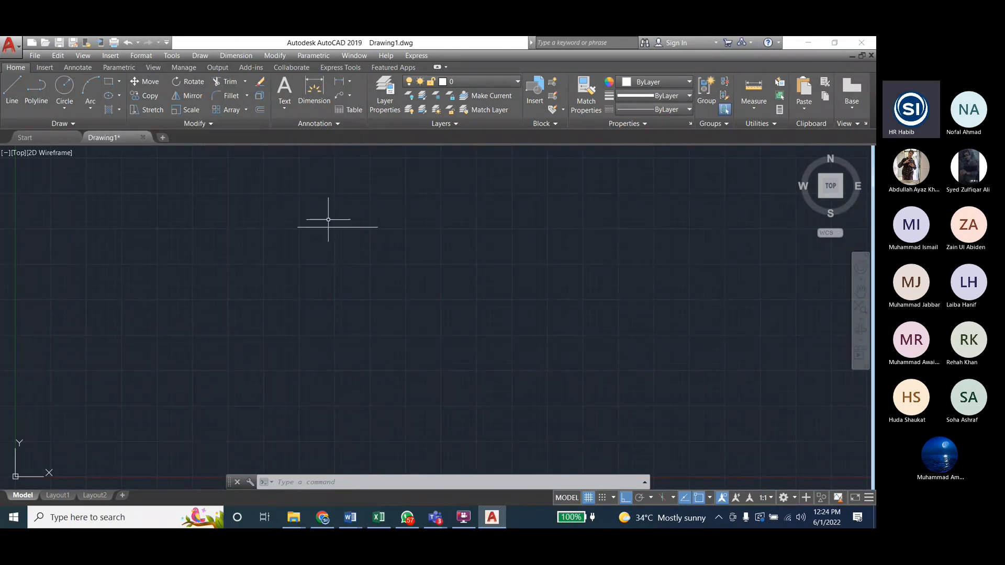
Step: With Ortho off, draw a fit-point spline from the line's left endpoint winding downward through three alternating bends to a point below the line
click(194, 58)
mouse_move(258, 230)
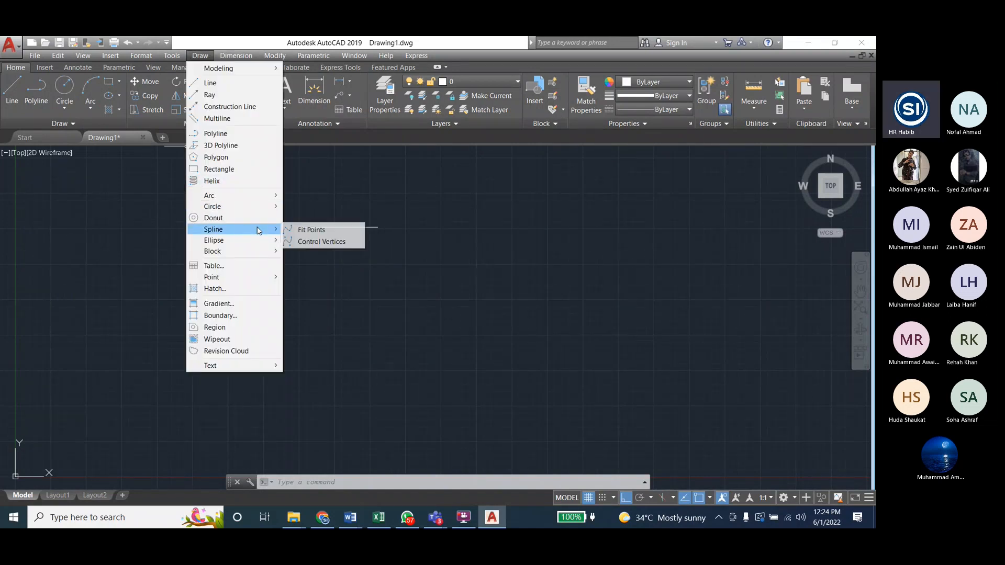
click(318, 232)
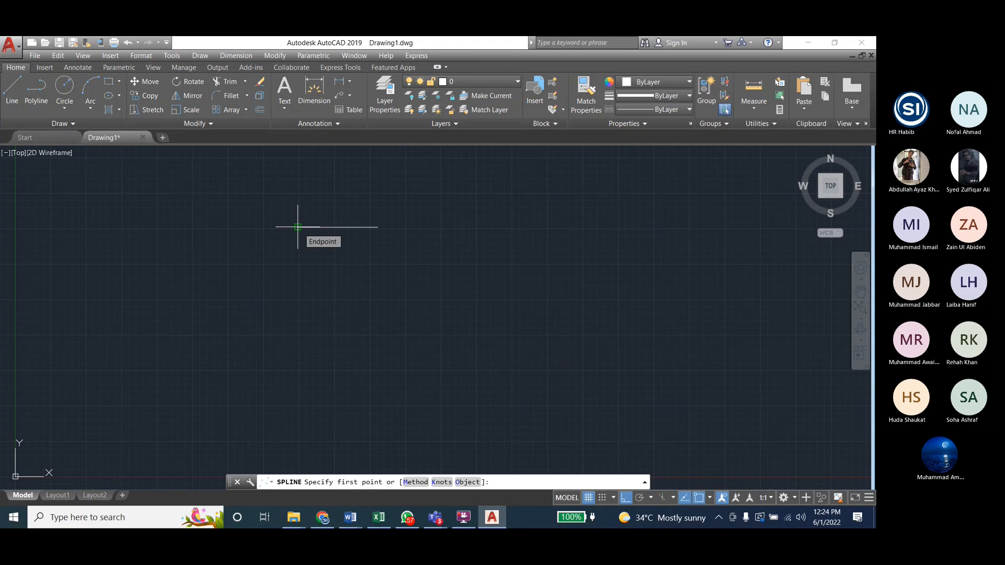
click(297, 227)
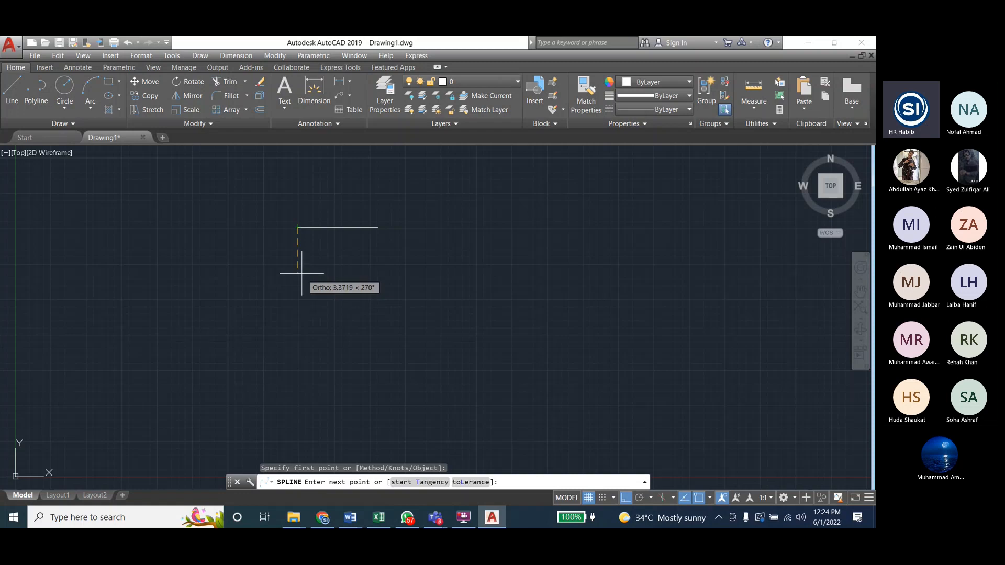
click(626, 497)
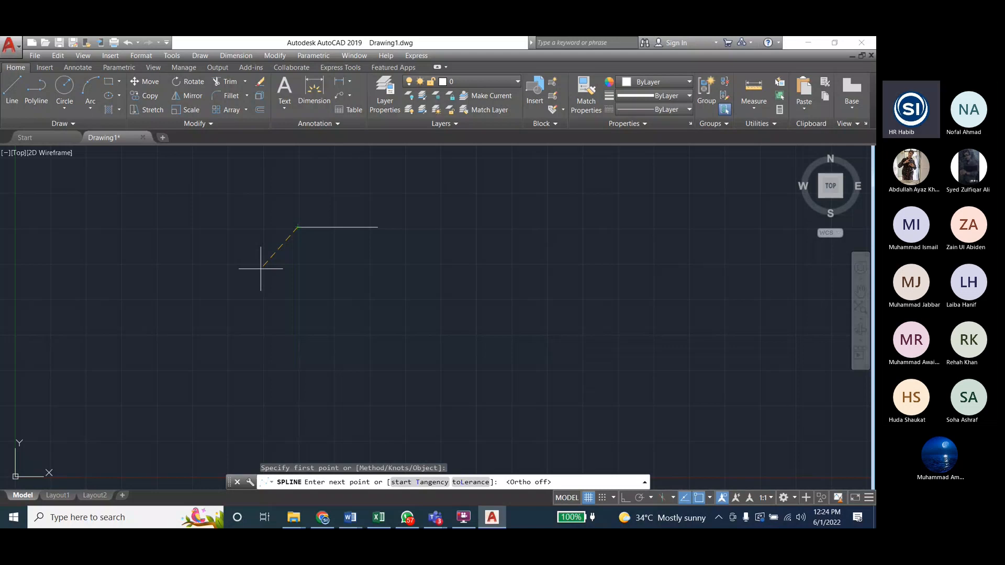
click(278, 267)
click(330, 306)
click(265, 343)
click(348, 374)
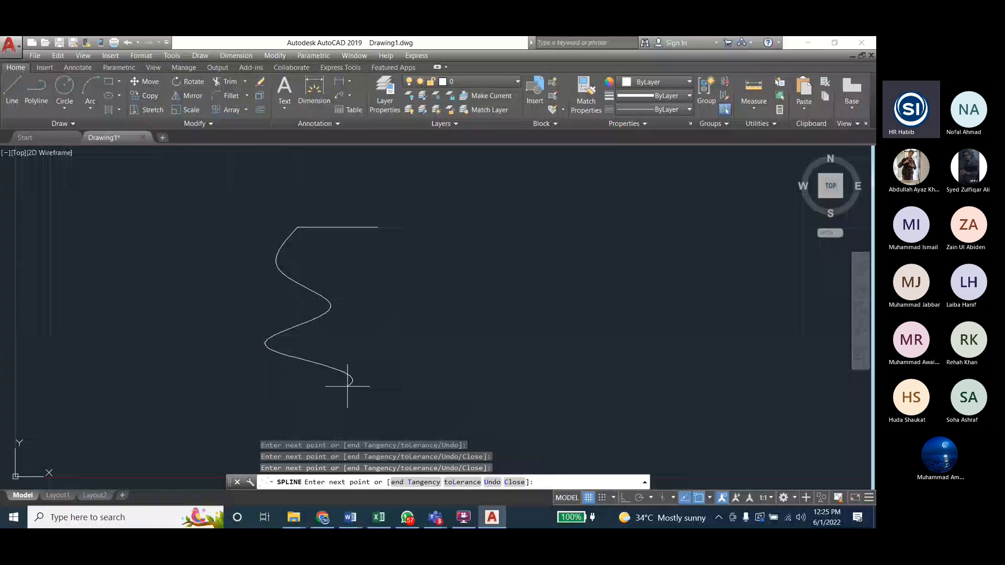
click(347, 386)
key(Return)
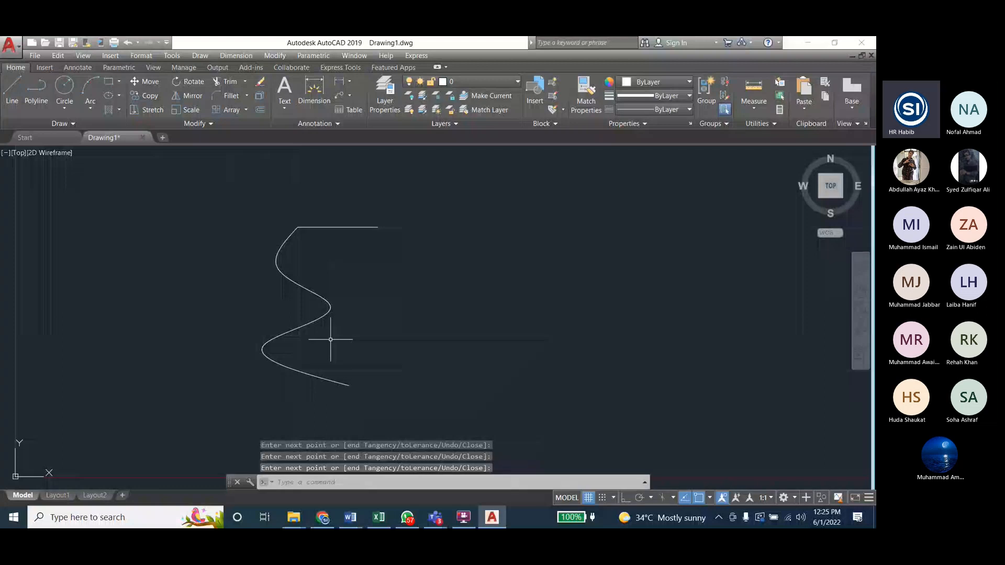
scroll(291, 226, up, 4)
scroll(363, 206, down, 4)
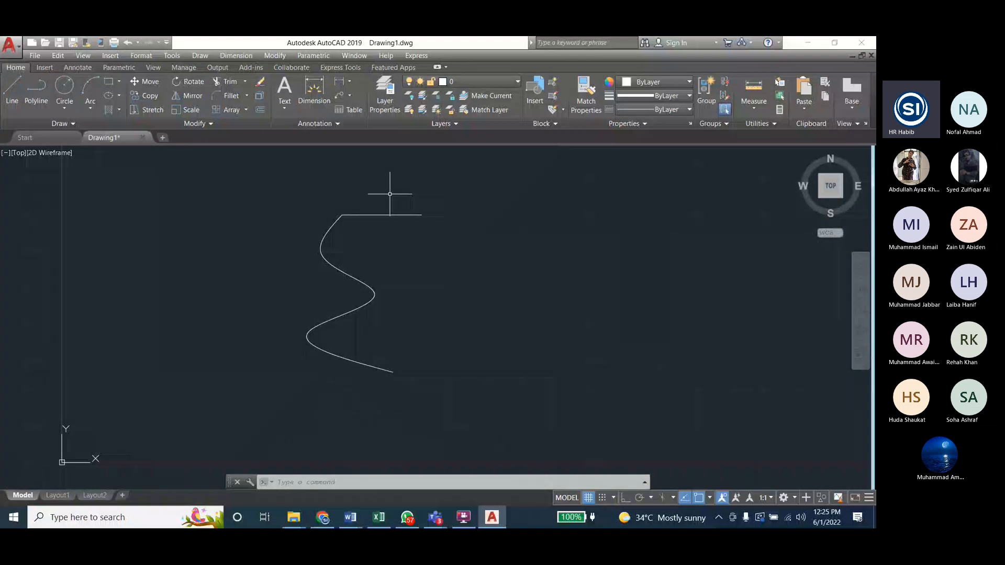
Step: With Ortho on, mirror the spline about a vertical axis through the horizontal line's midpoint, keeping the source object
key(F8)
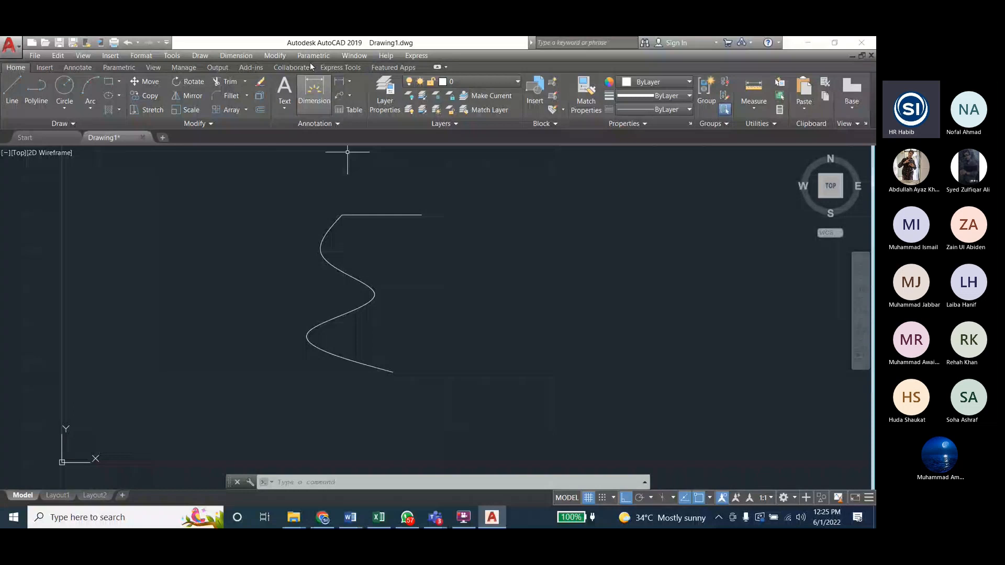
click(275, 55)
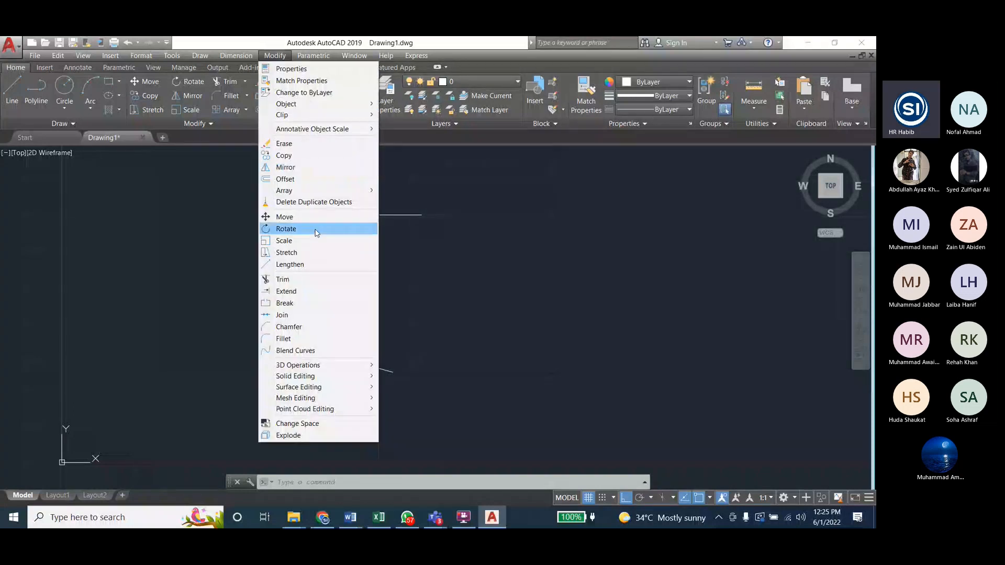
click(300, 167)
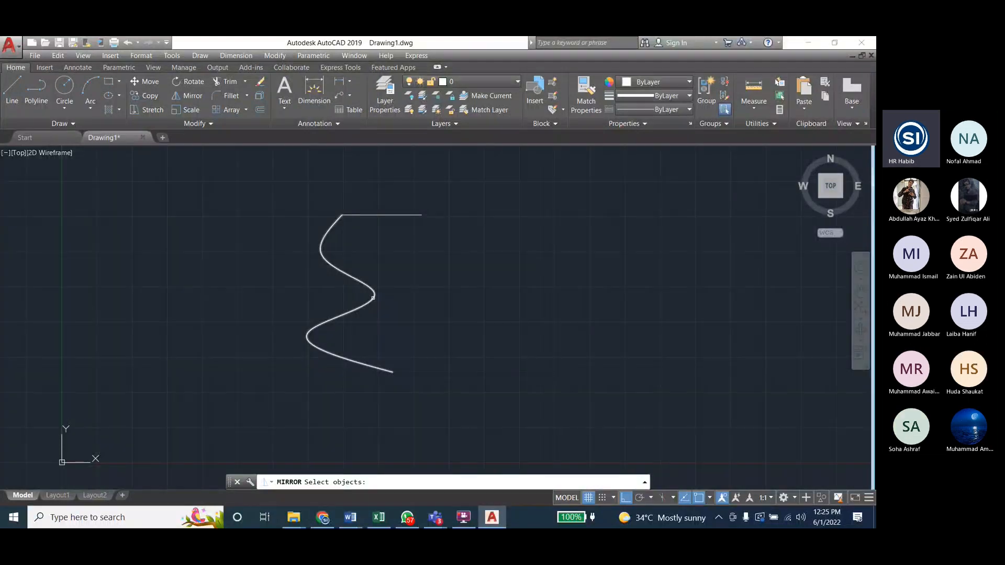
click(373, 298)
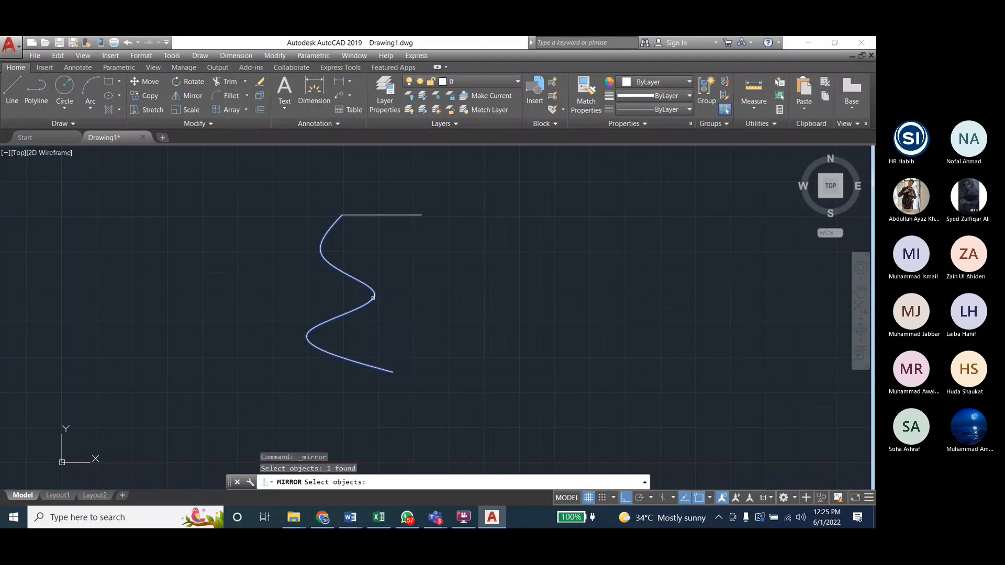
key(Return)
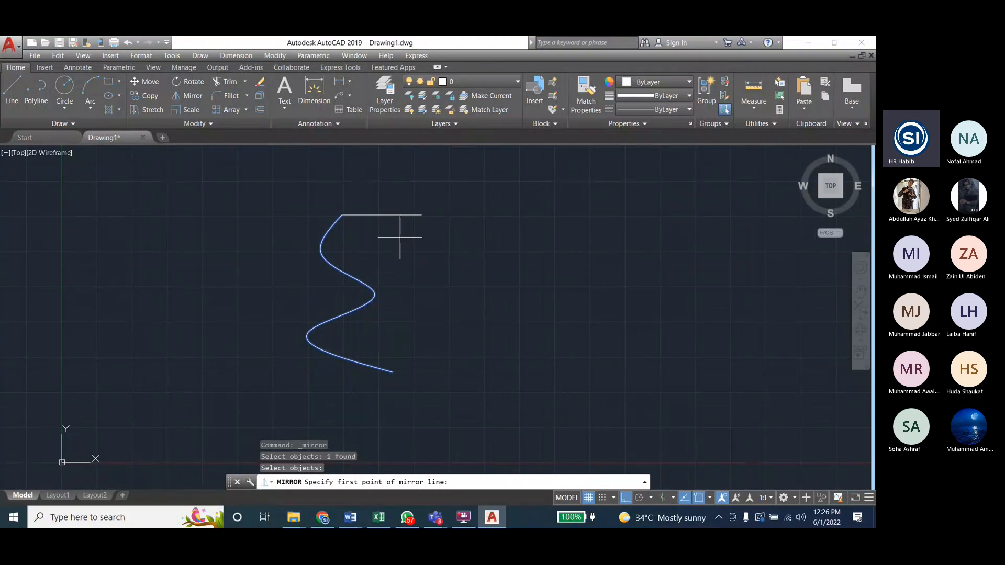
click(382, 215)
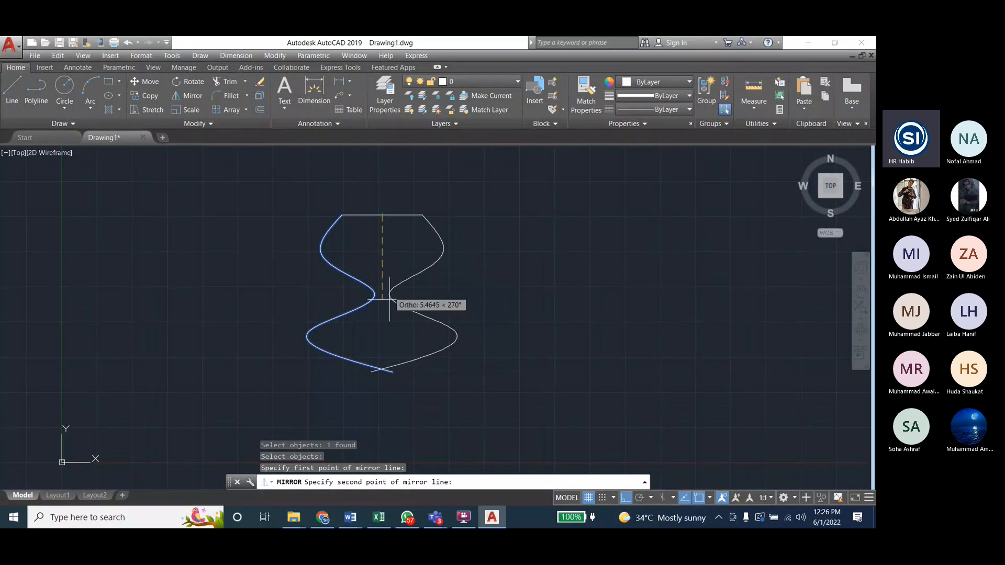
click(383, 343)
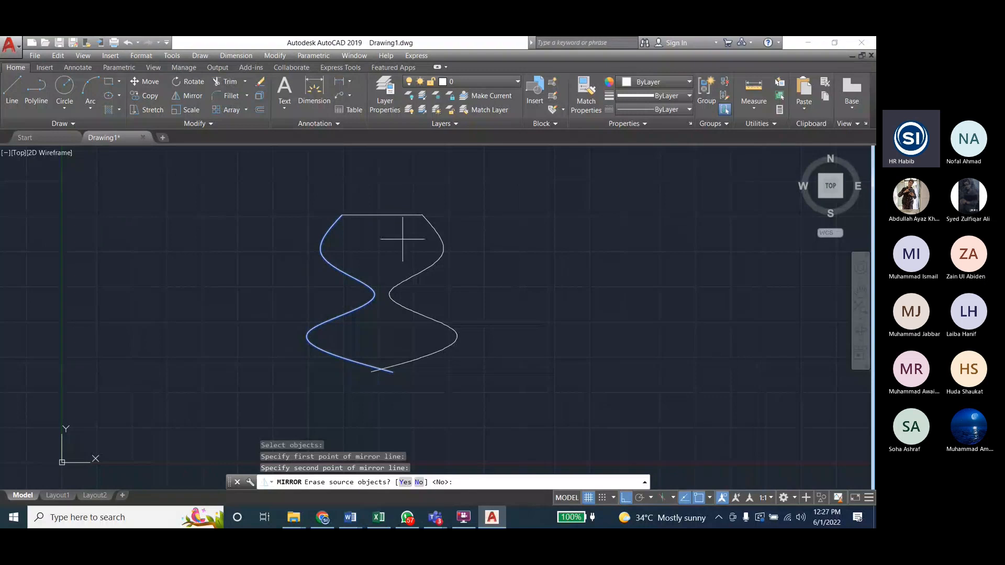
key(Return)
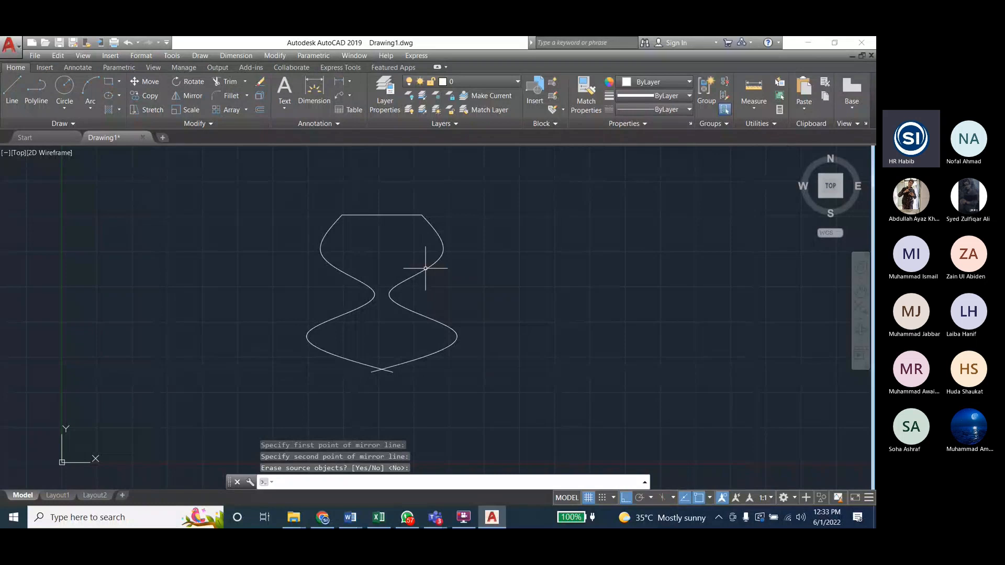
key(Return)
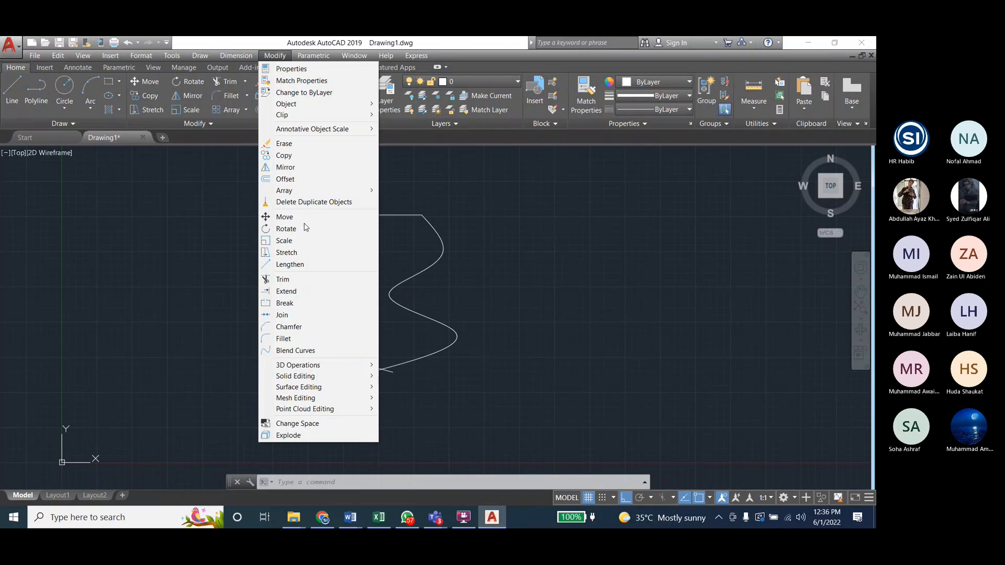
Step: Trim the two overhanging spline ends at their crossing below, using both splines as cutting edges
click(282, 57)
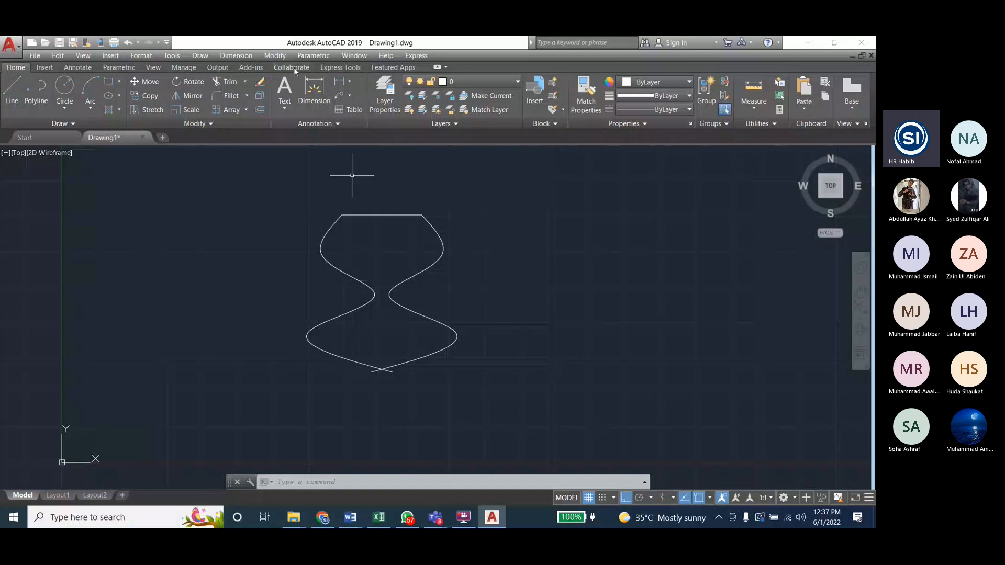
click(273, 55)
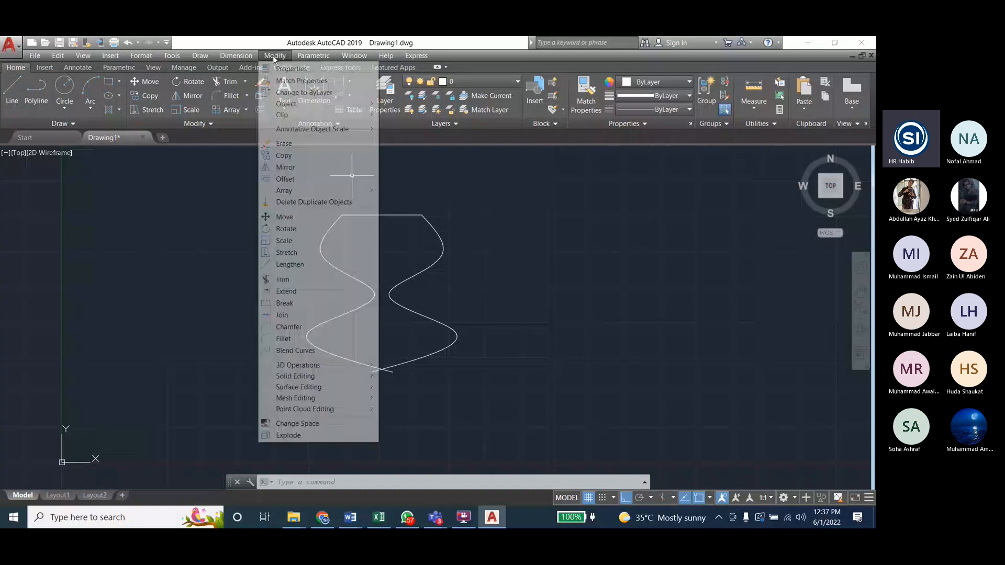
click(297, 278)
click(393, 364)
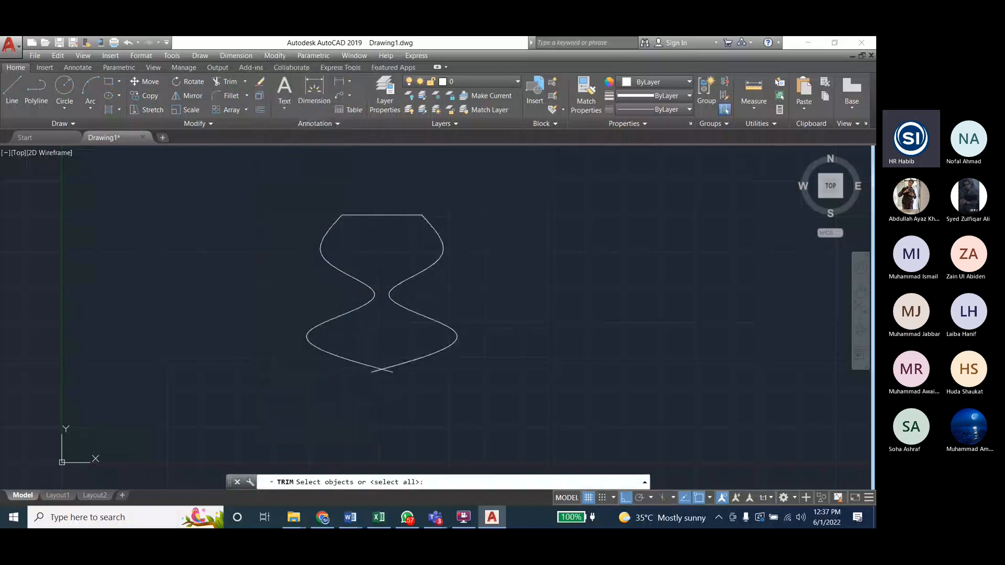
click(364, 365)
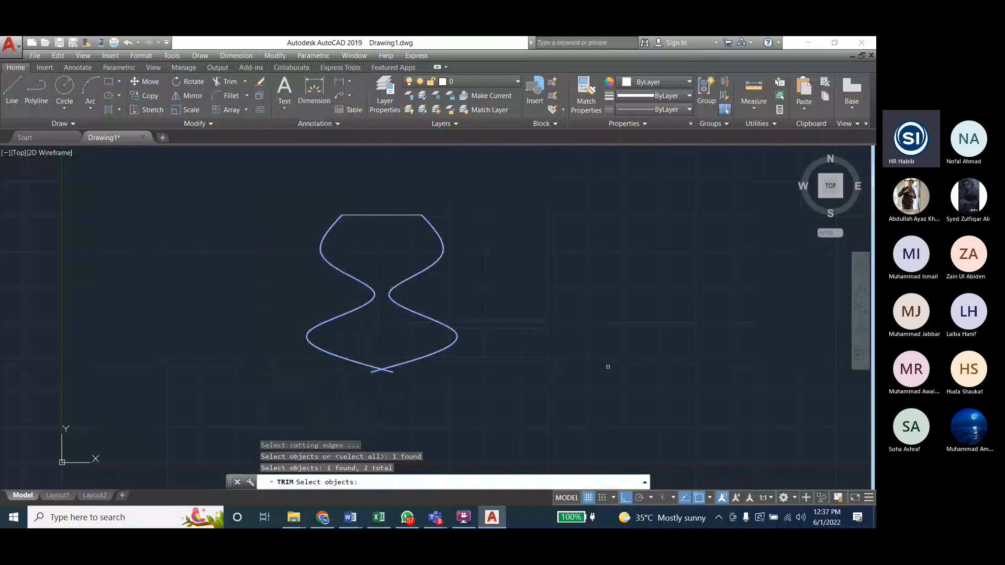
key(Return)
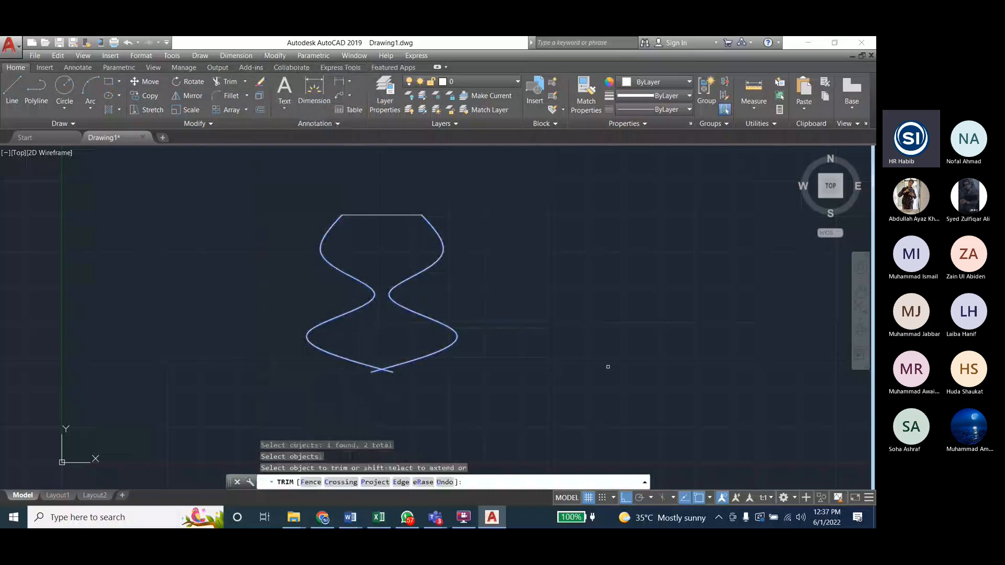
click(386, 371)
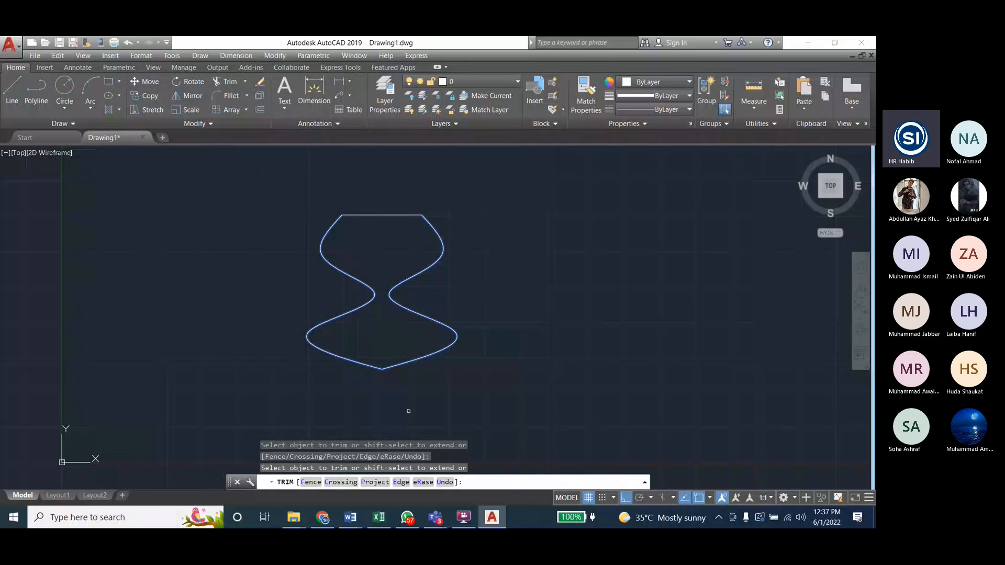
key(Escape)
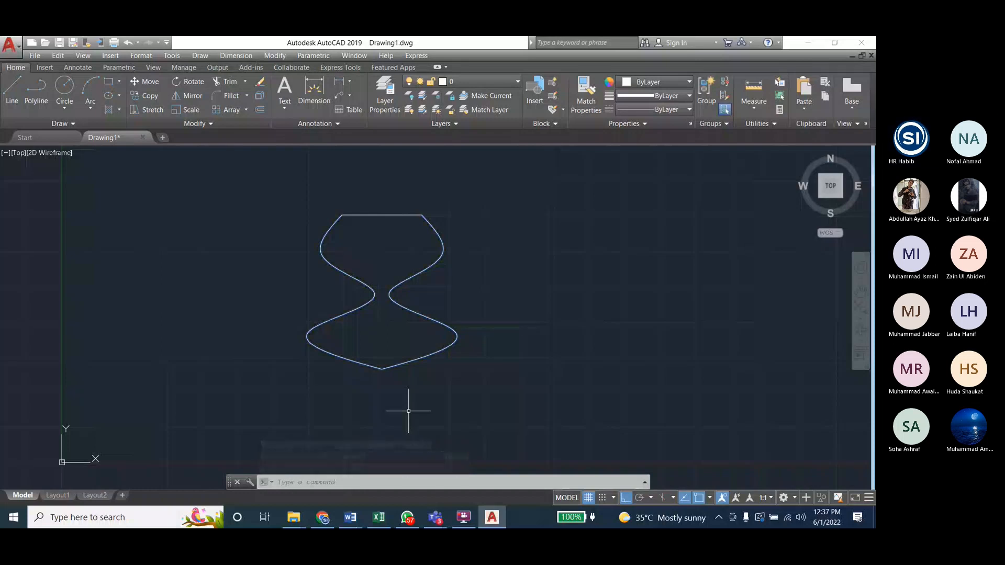
Step: Fill the interior of the closed vase shape with a GR_LINEAR gradient
click(201, 56)
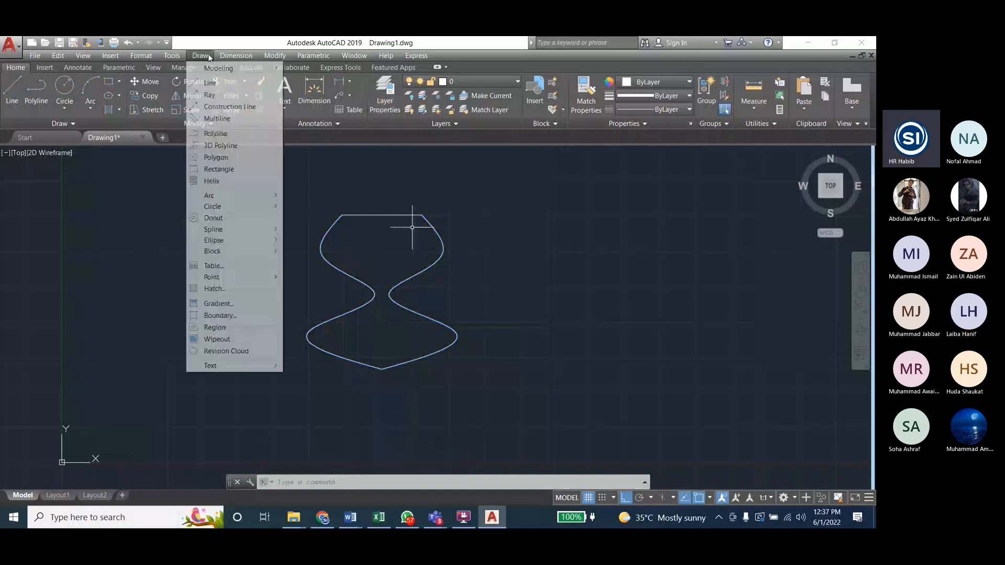
click(228, 304)
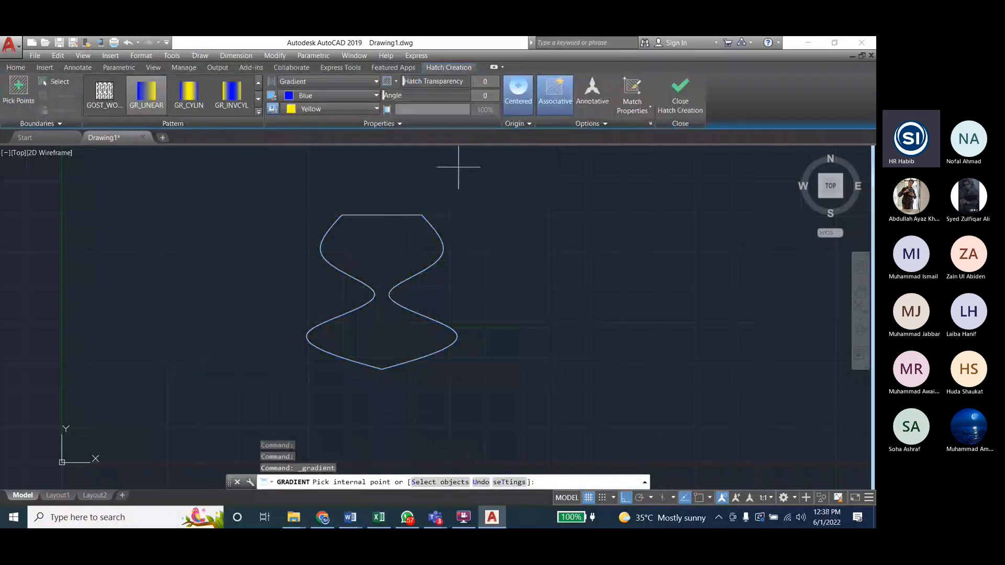
click(18, 90)
click(389, 259)
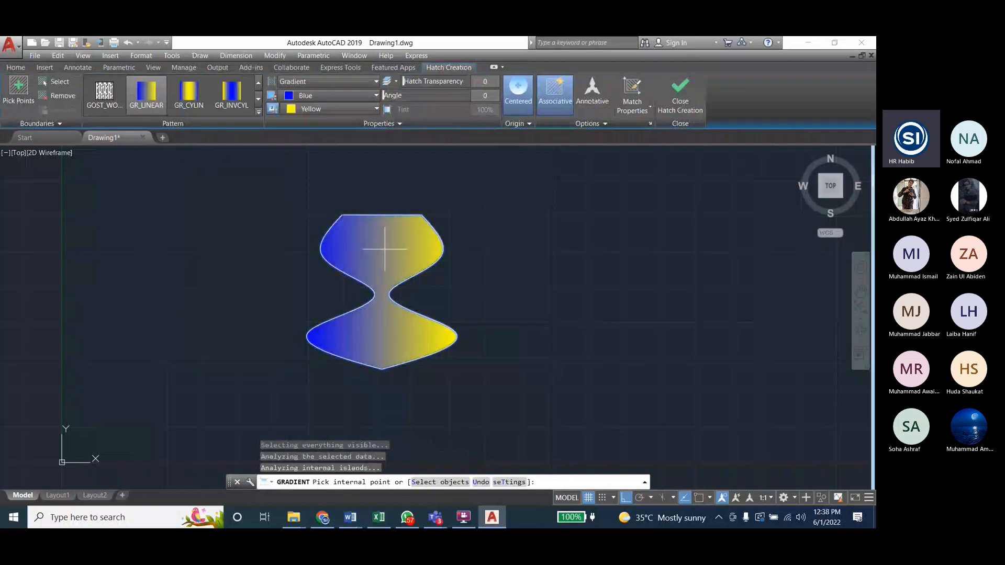
Step: Try red 205,32,39 as the gradient's first colour
click(322, 96)
click(319, 122)
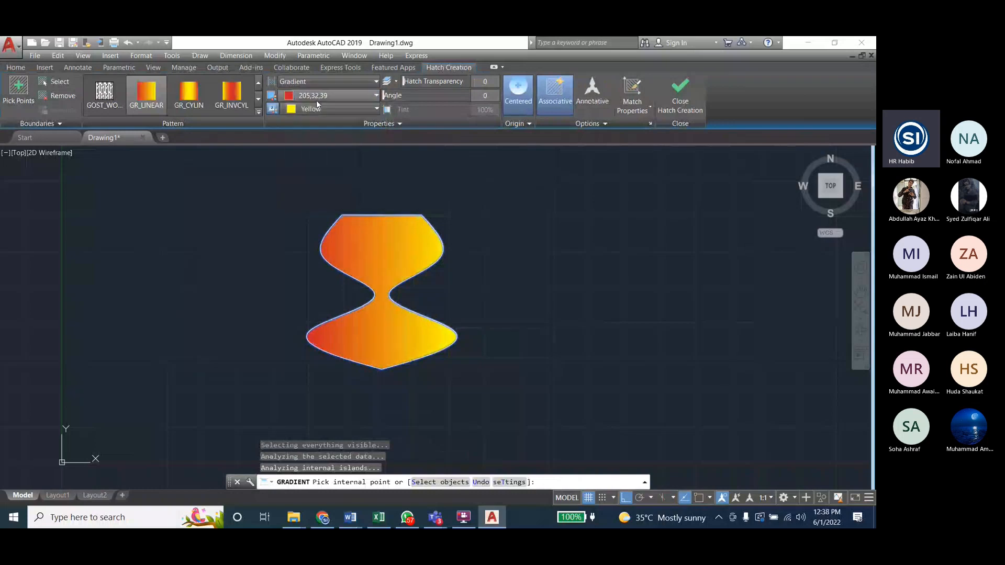
click(318, 109)
click(320, 97)
Step: Set the gradient's first colour to green 19,155,72 and its second colour to white 255,255,255
click(319, 96)
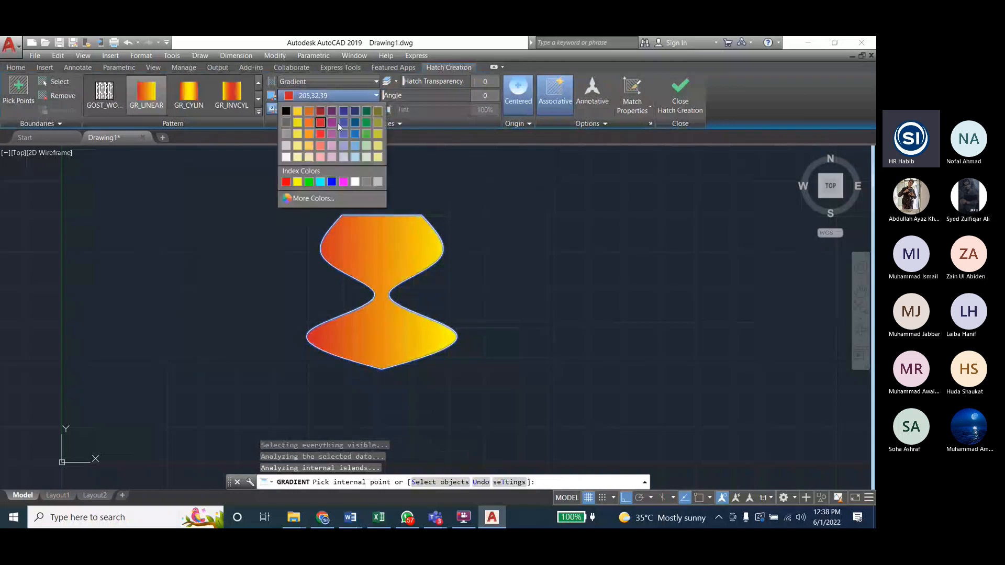
click(364, 122)
click(310, 98)
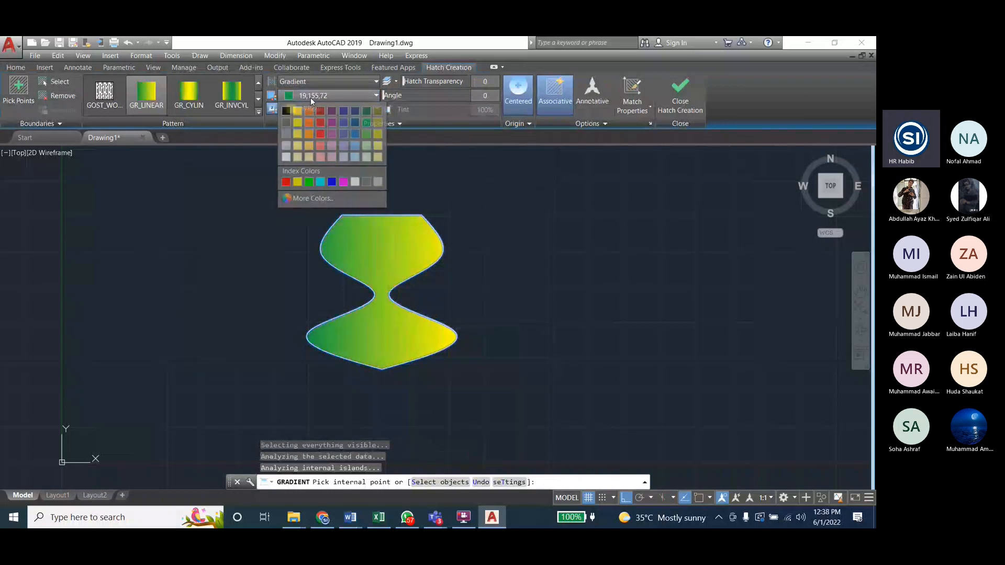
click(310, 98)
click(312, 109)
click(288, 170)
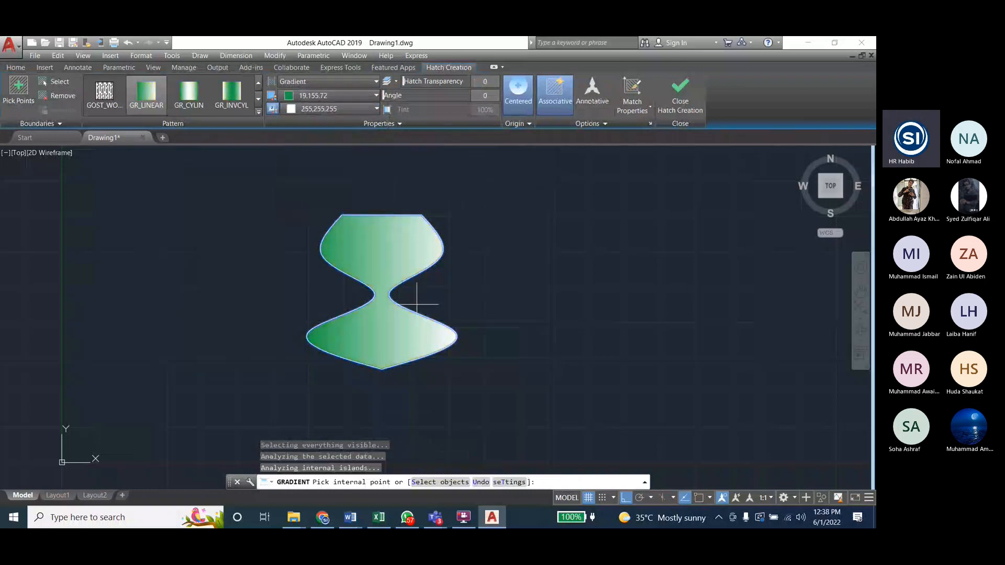
Step: Finish the gradient fill of the vase shape
click(685, 91)
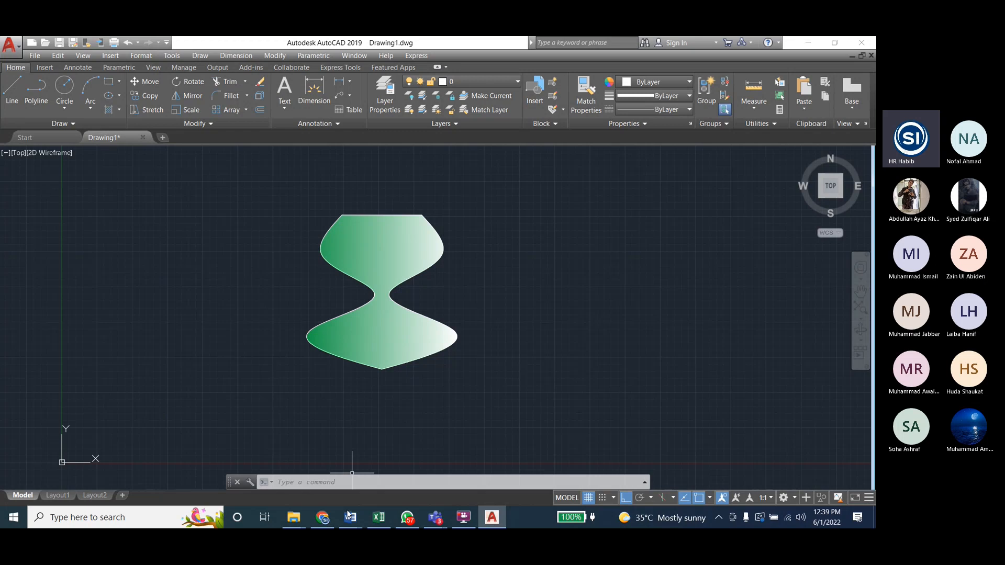
Step: Switch to the Lab7 AutoCAD Tasks document in Word and examine the figure of the shape mirrored about a centre line
mouse_move(348, 515)
mouse_move(373, 473)
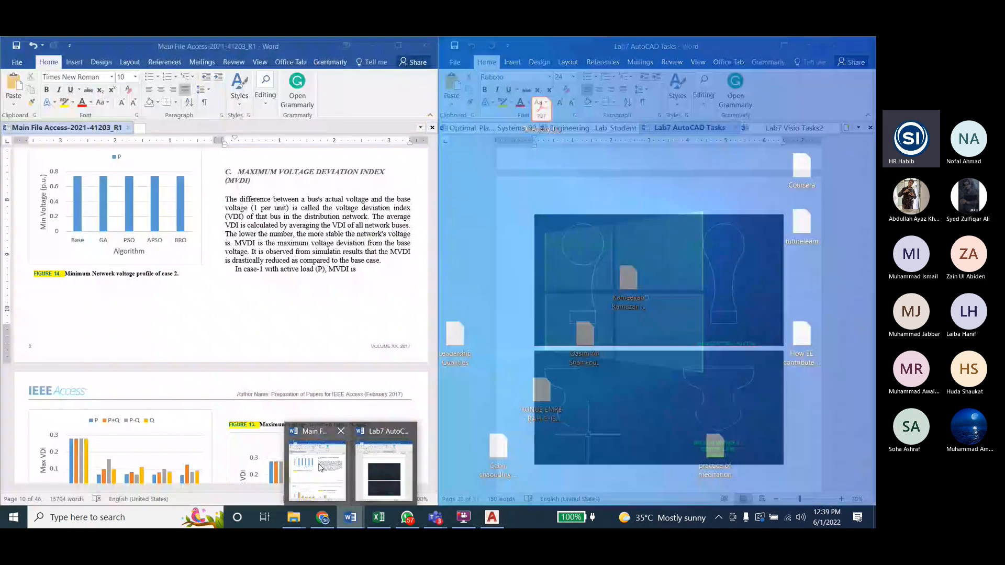
click(321, 468)
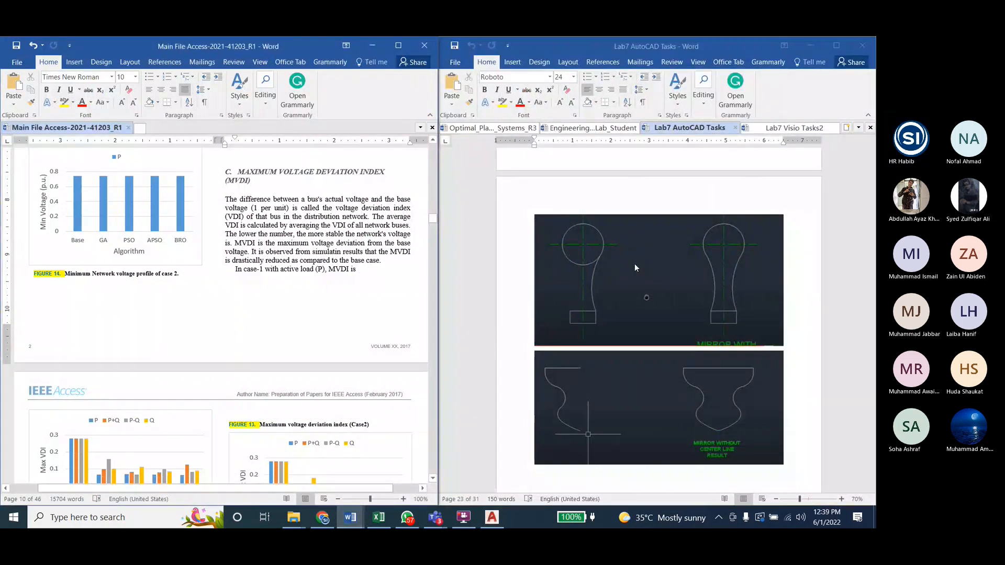
scroll(634, 265, up, 1)
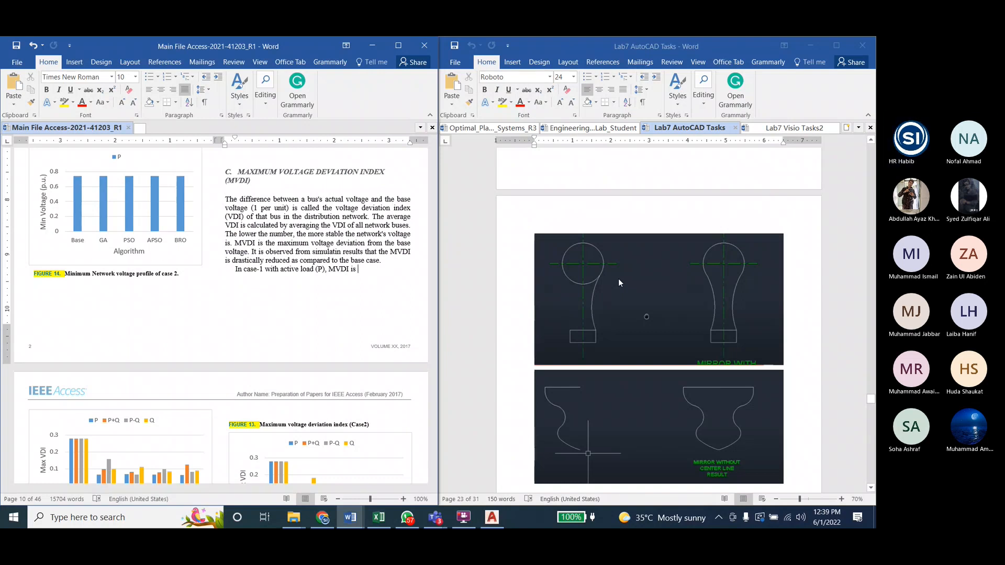
ctrl+scroll(618, 279, up, 1)
ctrl+scroll(615, 283, up, 1)
ctrl+scroll(614, 314, up, 1)
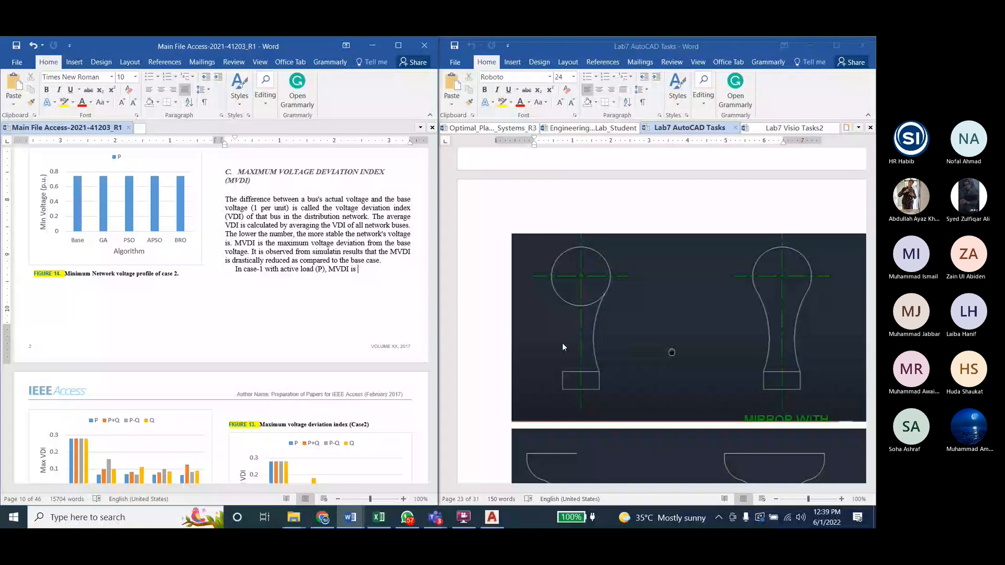
Step: Return to AutoCAD and draw a circle beside the gradient-filled vase shape
click(372, 45)
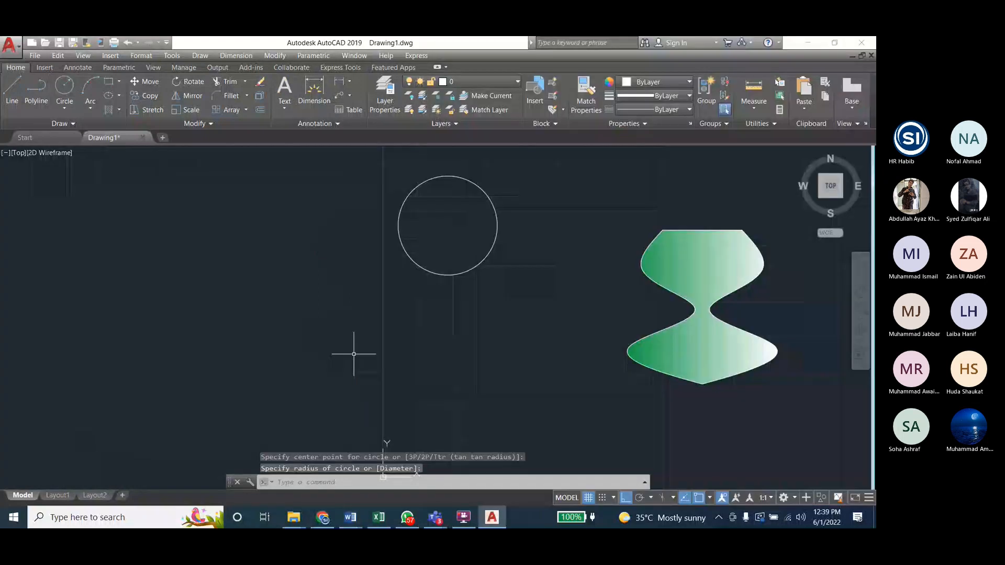
drag(352, 352, 307, 338)
scroll(374, 359, up, 2)
scroll(375, 359, down, 2)
scroll(329, 338, up, 2)
scroll(314, 329, down, 2)
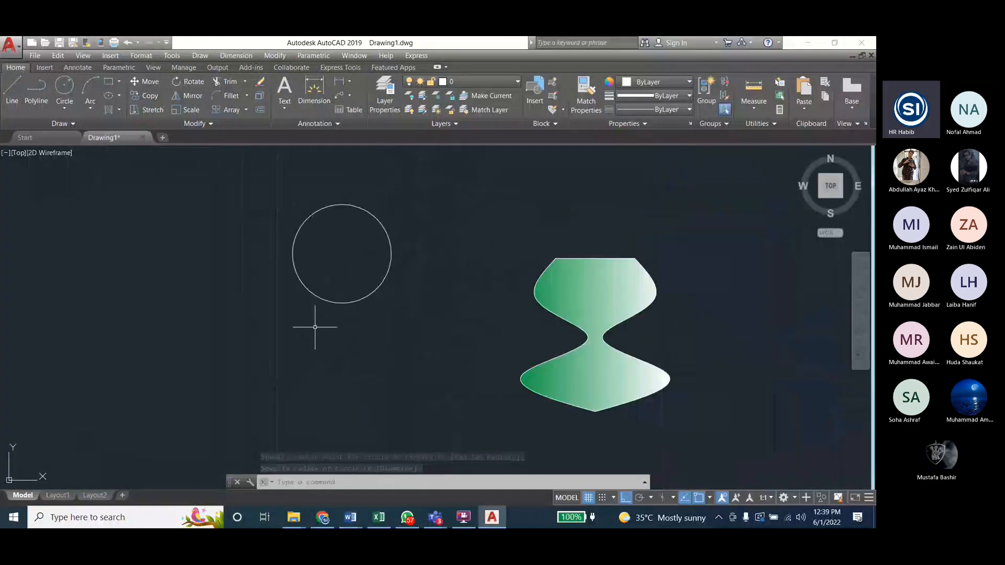
Step: Check the reference figure in Word again and add a center mark to the new circle in AutoCAD
mouse_move(356, 518)
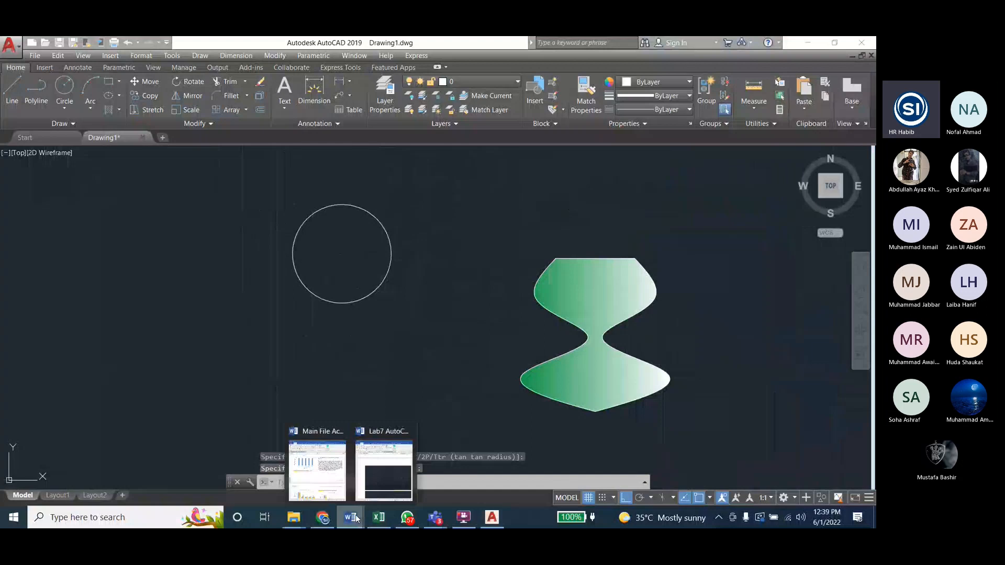
click(381, 469)
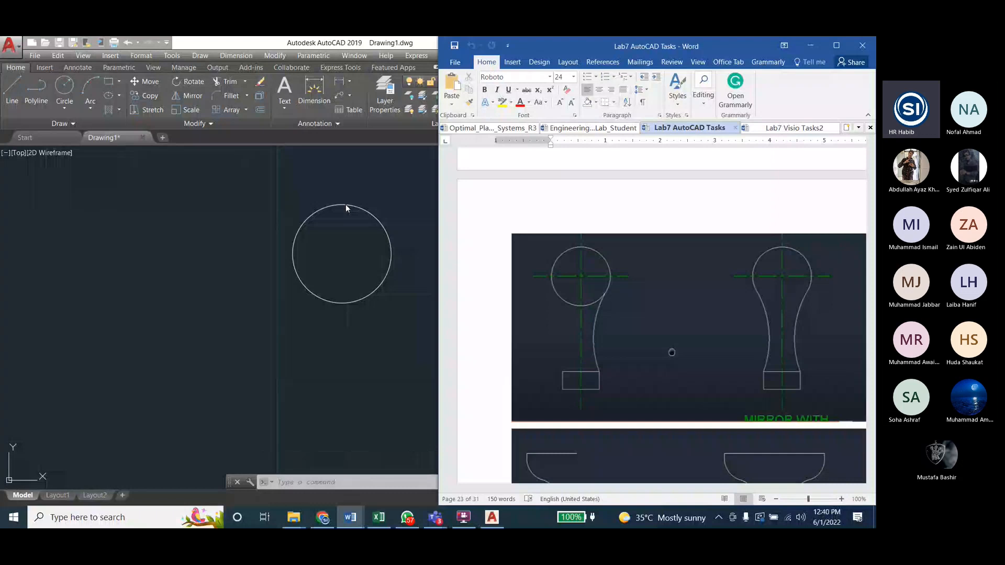
click(203, 54)
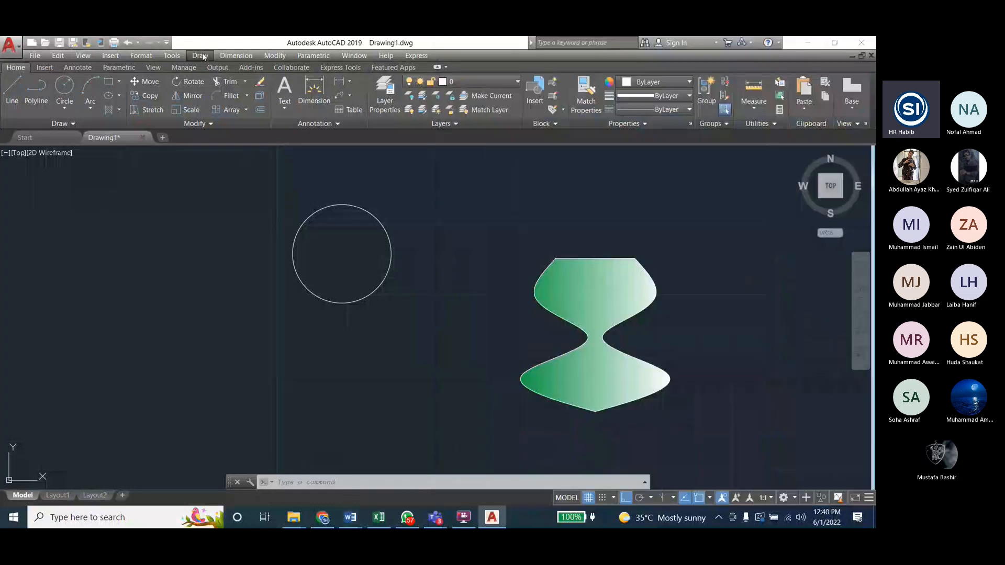
click(236, 56)
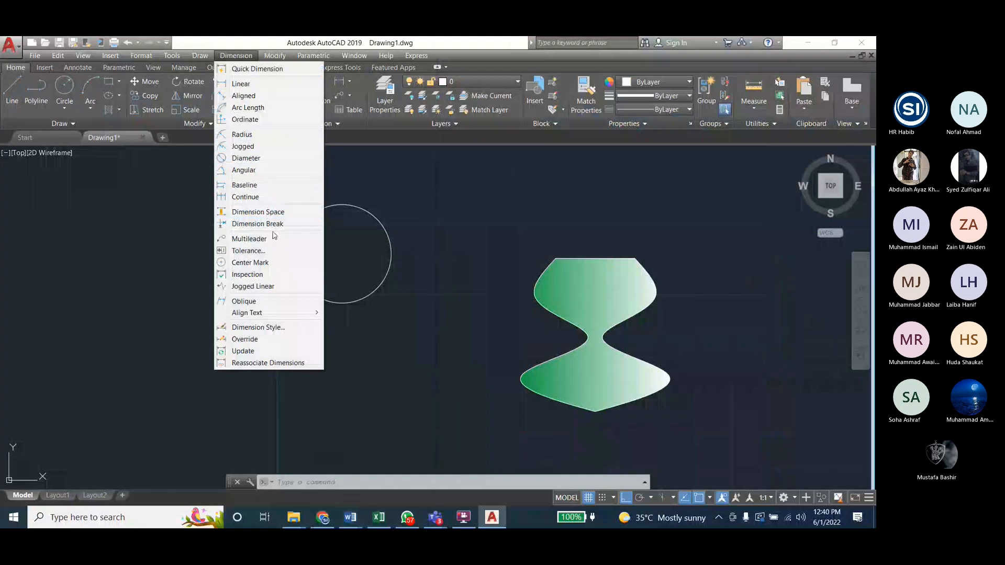
click(267, 266)
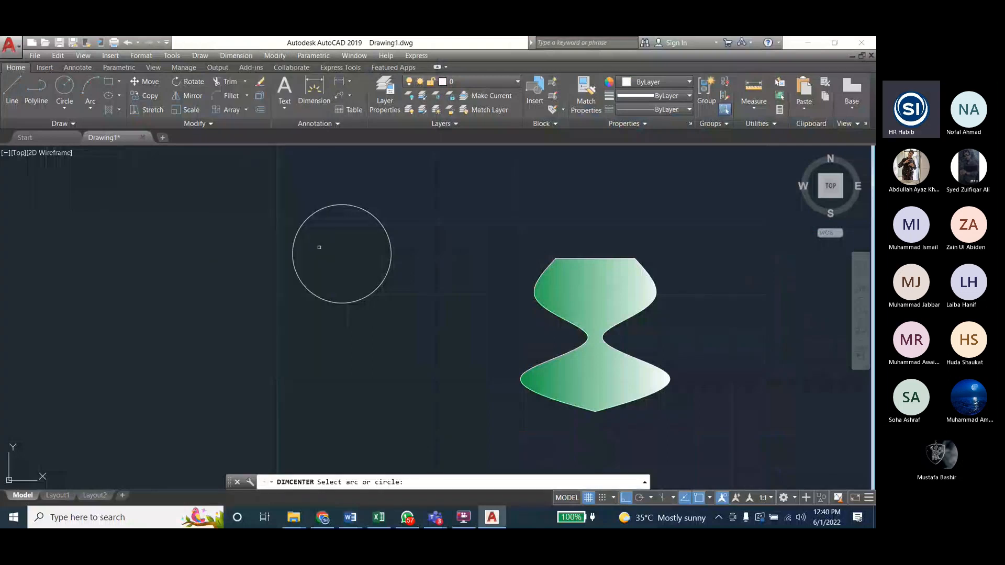
click(390, 243)
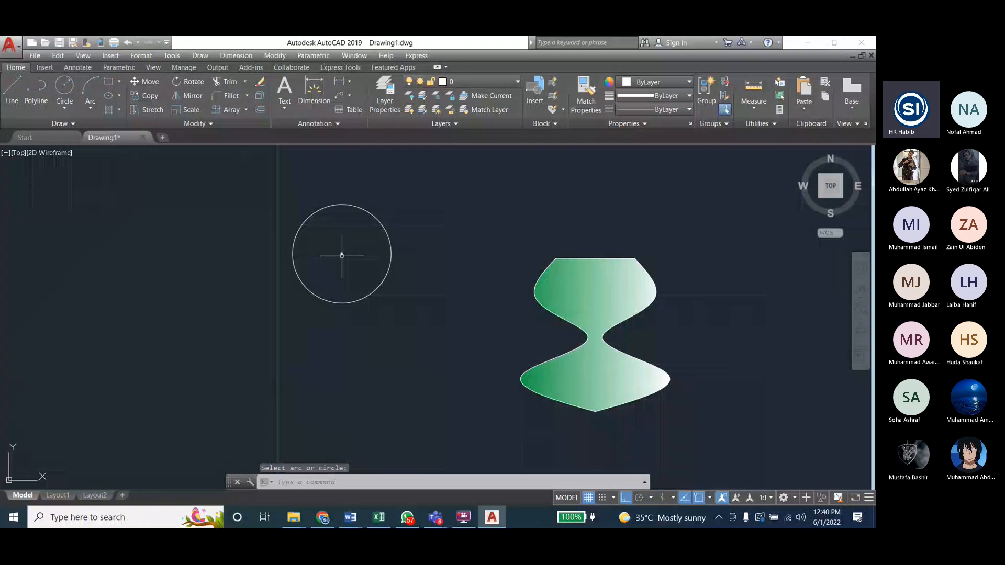
click(366, 298)
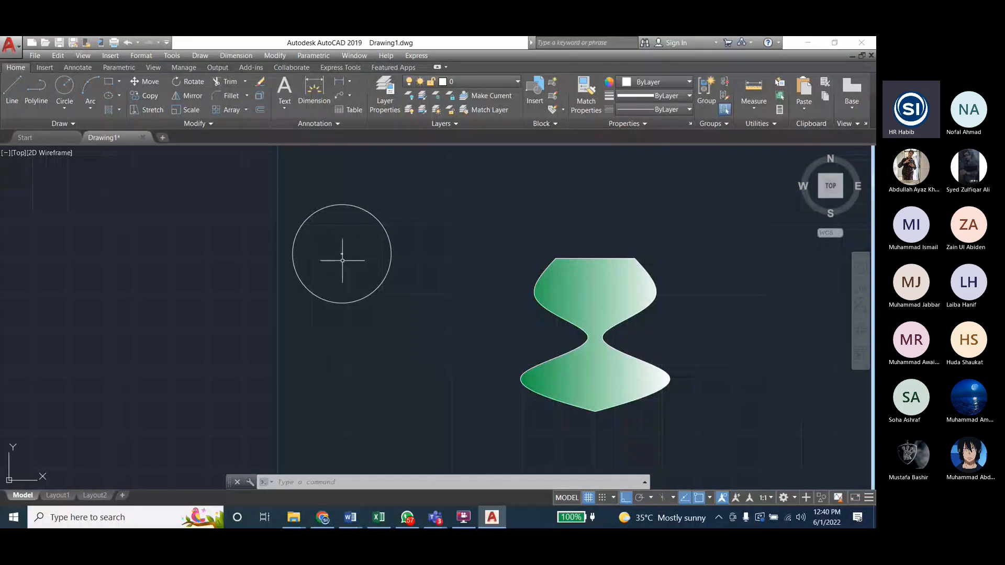
Step: Set the center mark size to 10 in the Standard dimension style and make that style current
click(225, 55)
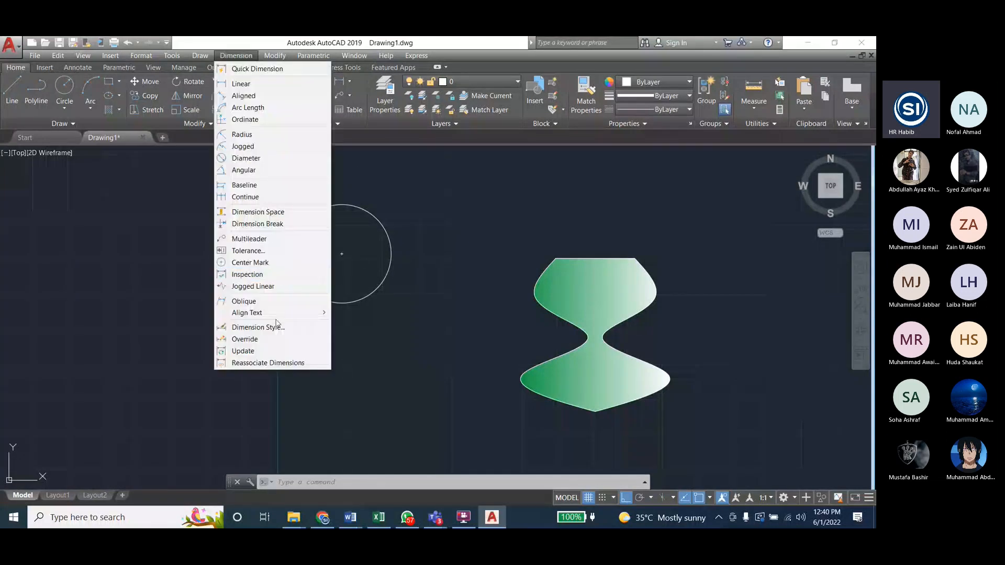
click(272, 327)
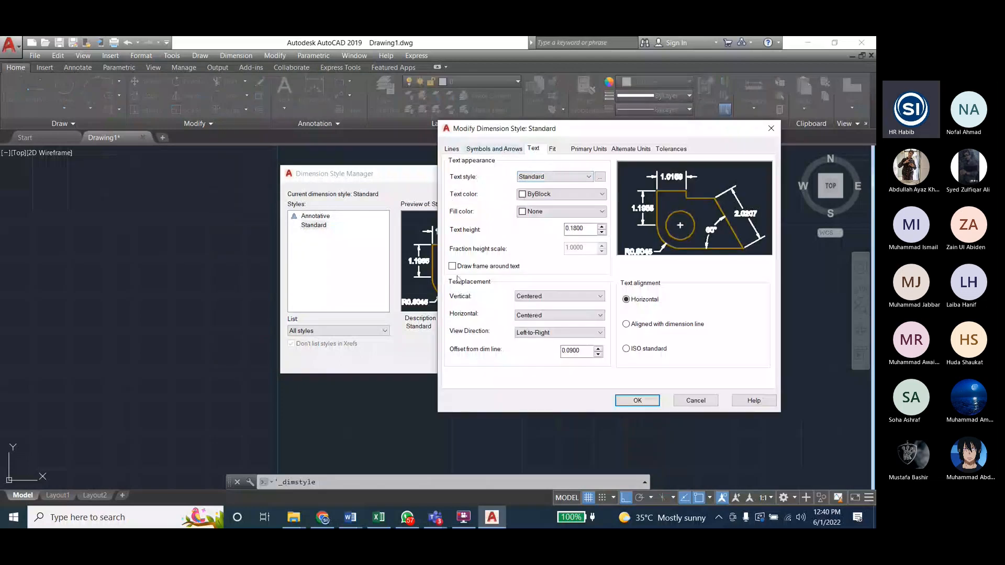
click(555, 151)
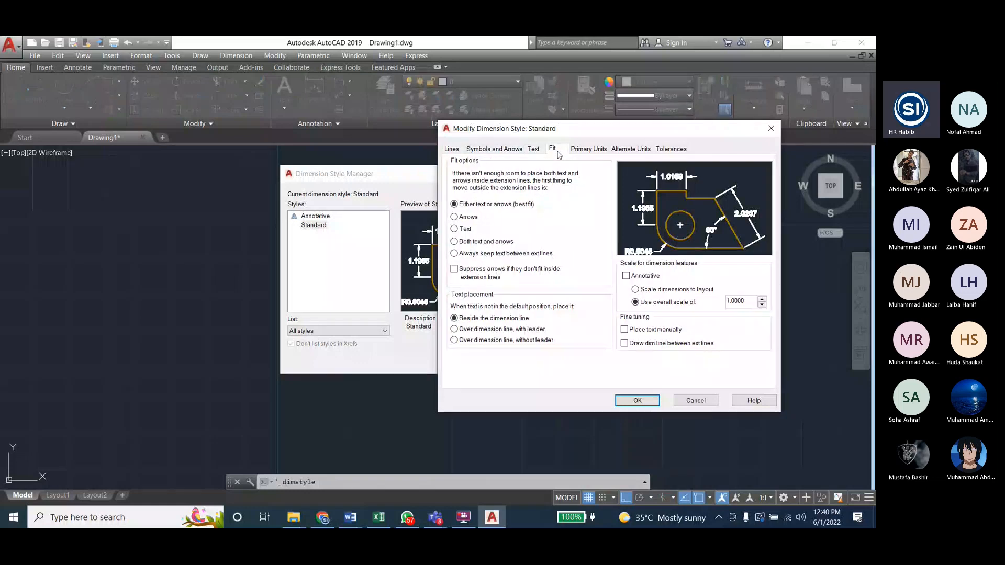
click(587, 150)
click(553, 150)
click(533, 149)
click(502, 150)
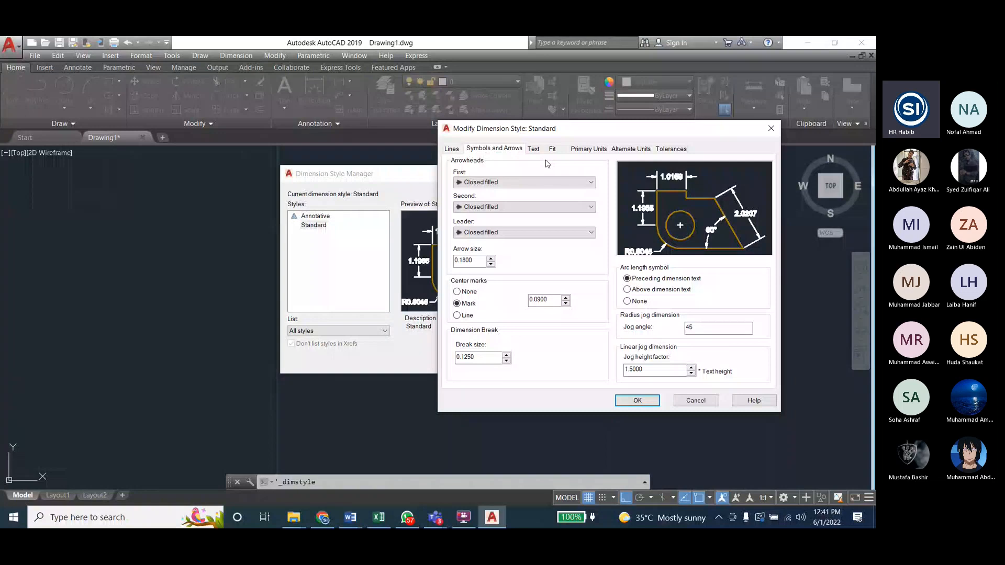
drag(549, 300, 518, 302)
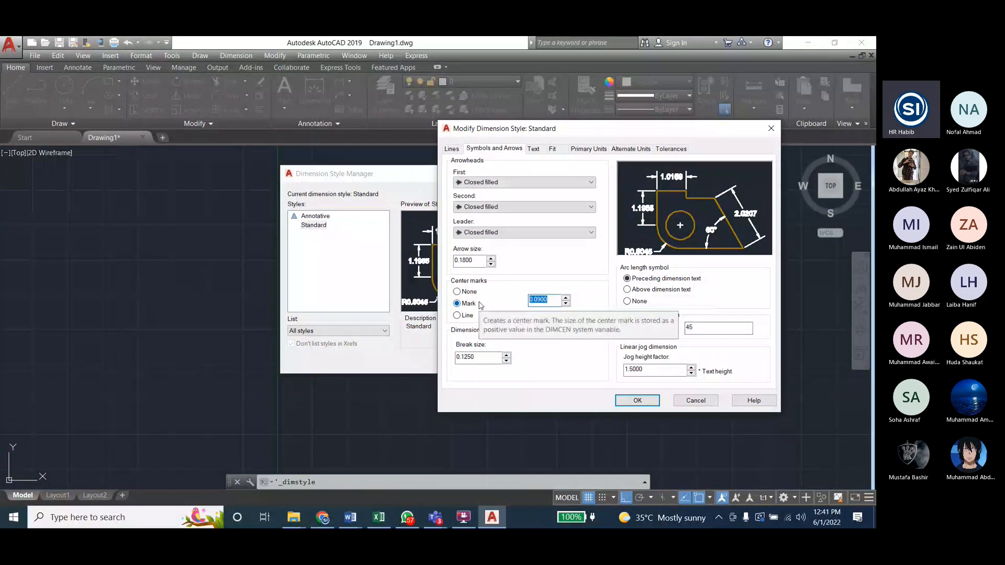
text(10)
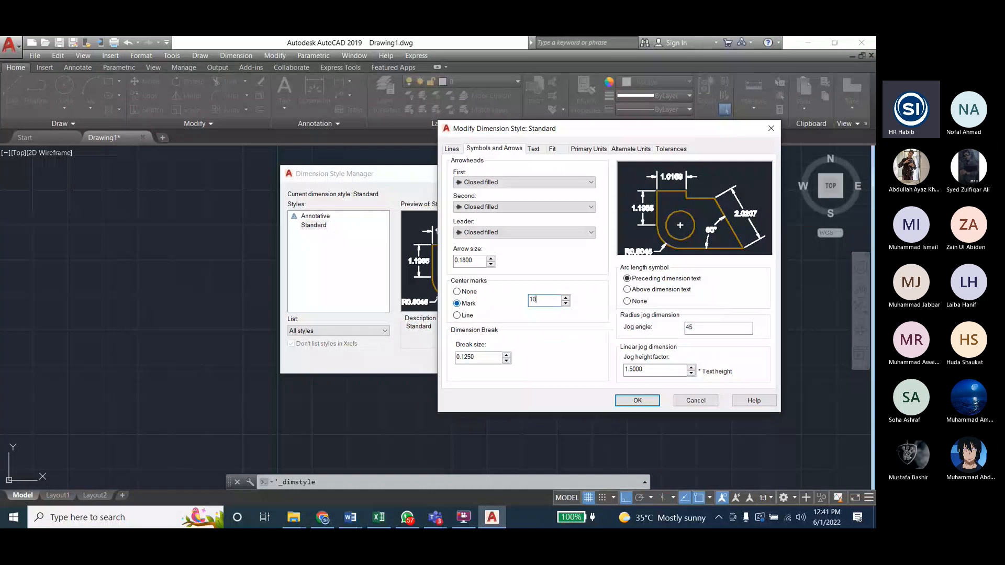
click(637, 400)
click(315, 226)
click(565, 217)
click(512, 361)
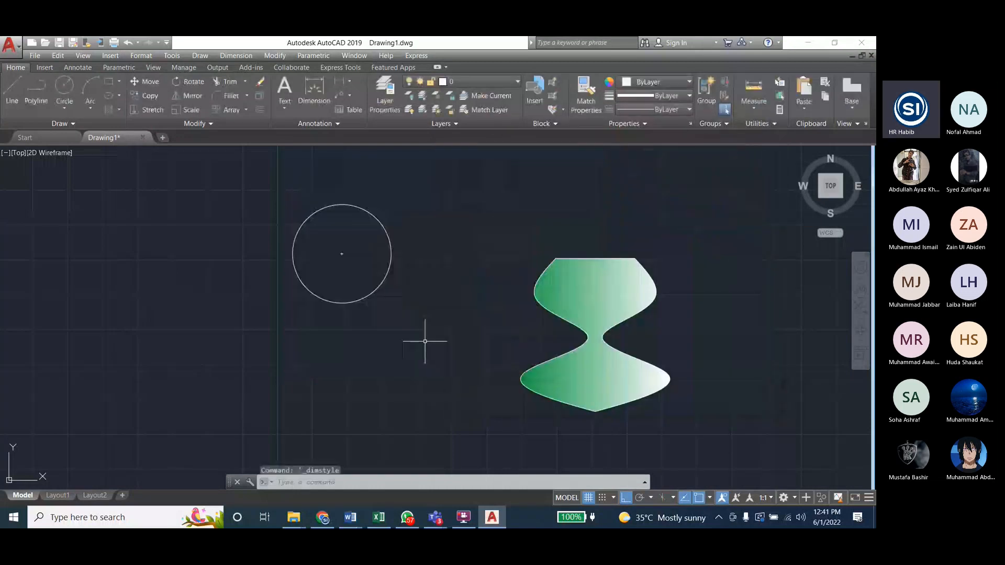
Step: Erase the small center mark inside the circle
scroll(340, 254, up, 6)
scroll(340, 257, down, 4)
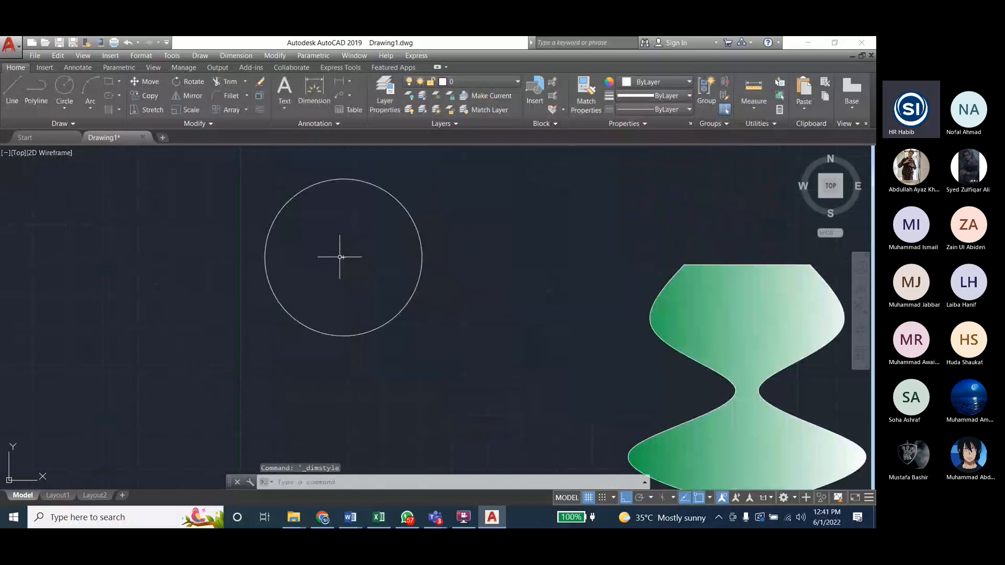
key(Escape)
key(Escape)
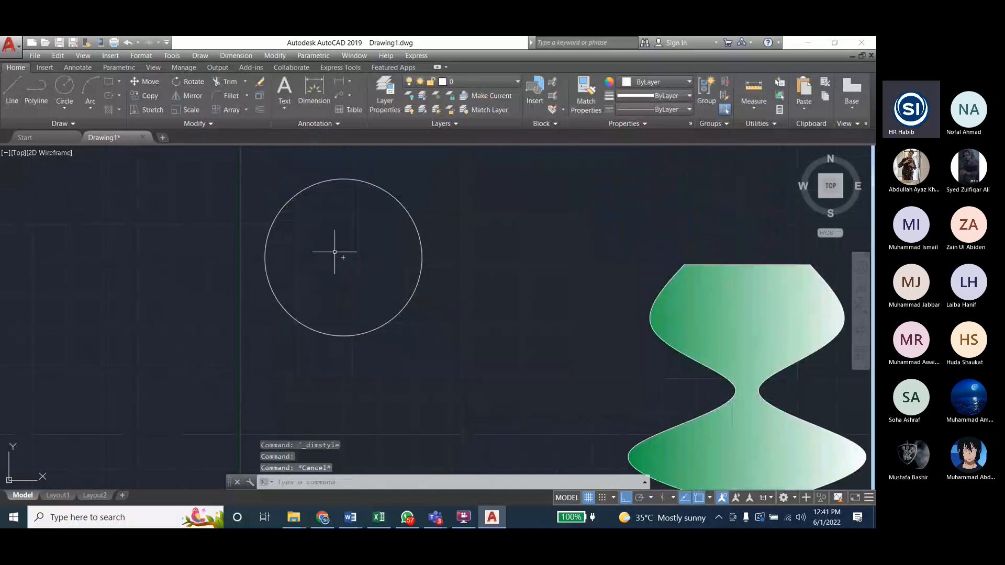
click(324, 246)
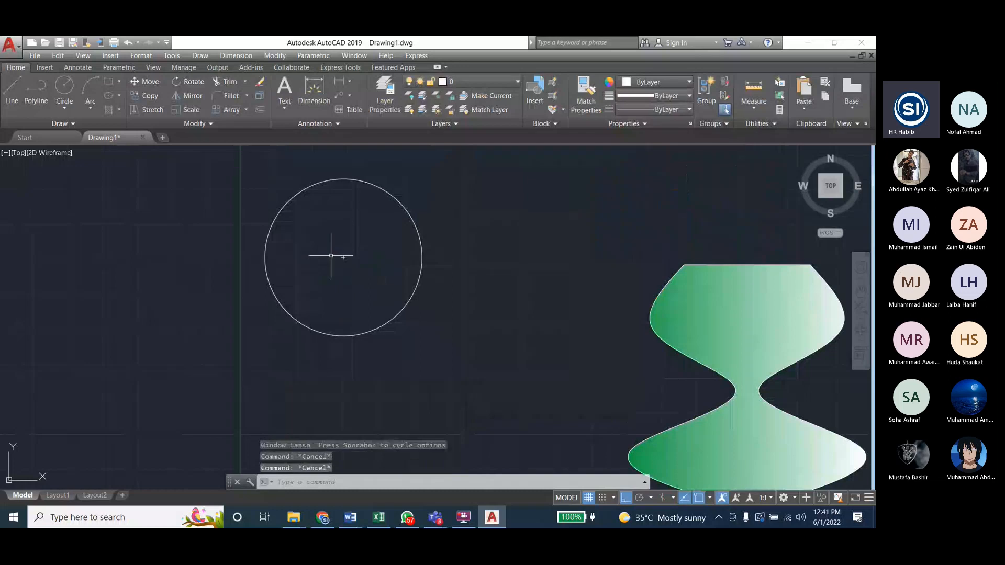
click(350, 260)
key(Delete)
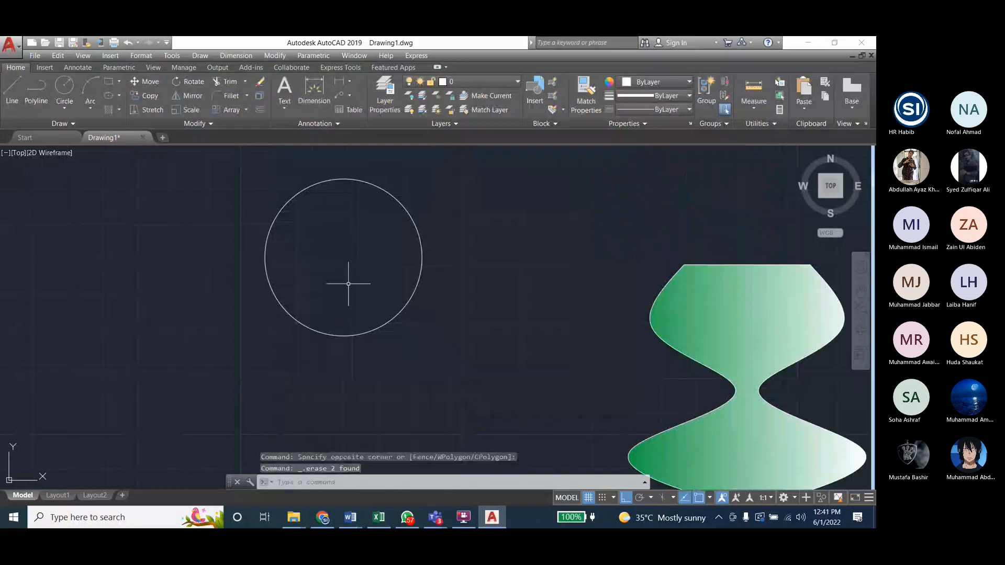
Step: Add a center mark to the circle using the updated Standard dimension style
click(250, 58)
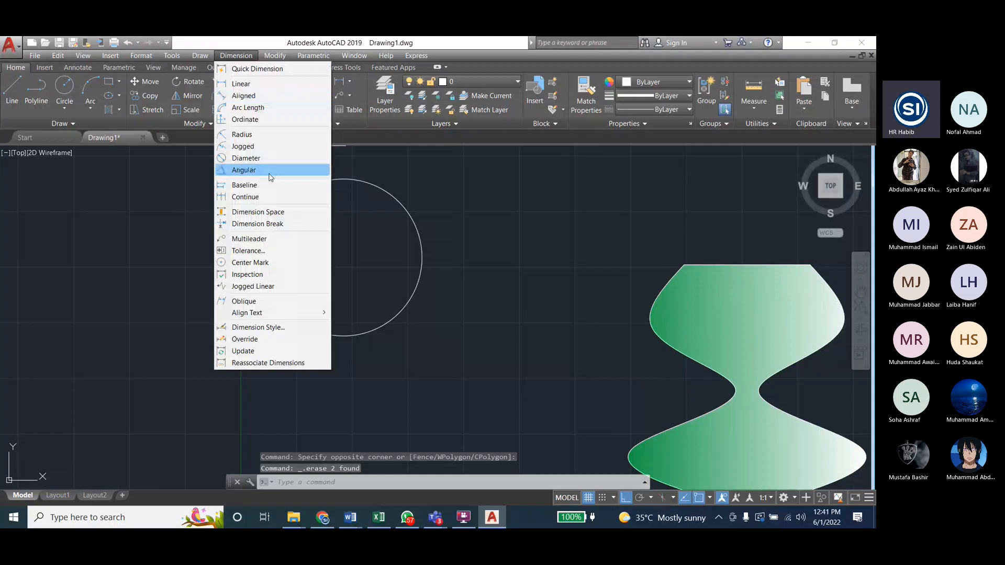
click(265, 263)
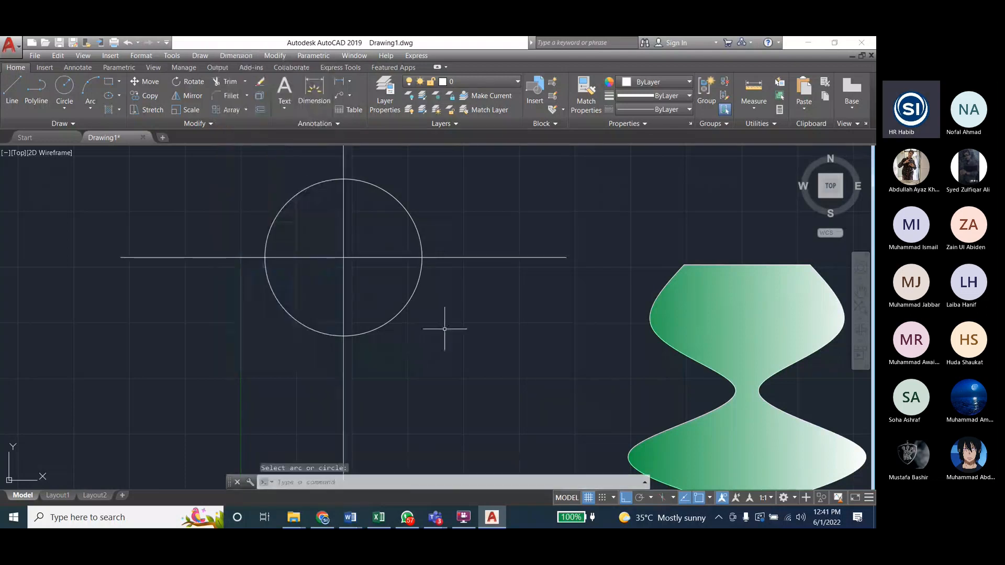
key(Escape)
scroll(444, 328, down, 1)
scroll(446, 334, down, 1)
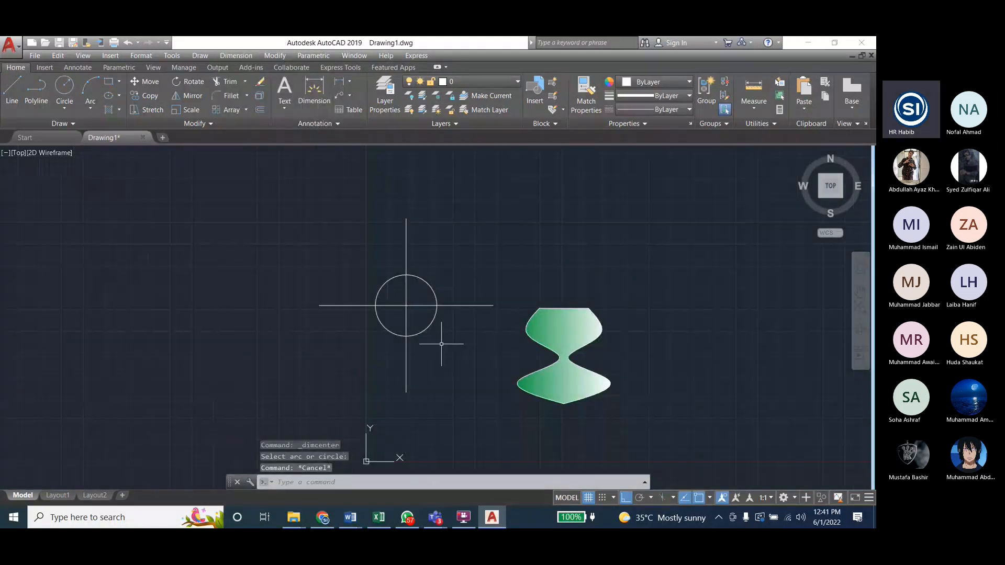
scroll(442, 344, up, 2)
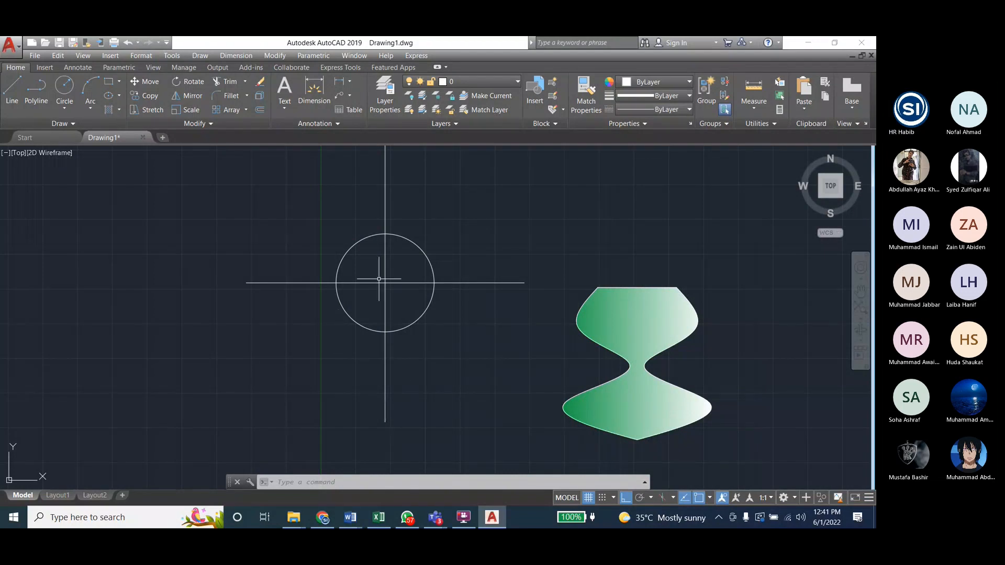
scroll(383, 276, down, 2)
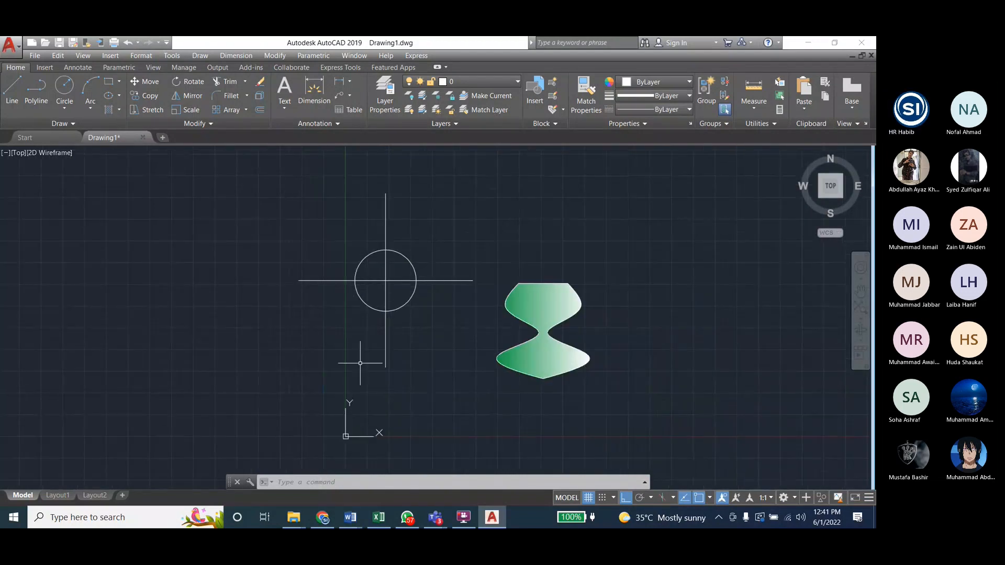
Step: Select the circle's vertical center line and look through the linetypes available for it
click(380, 338)
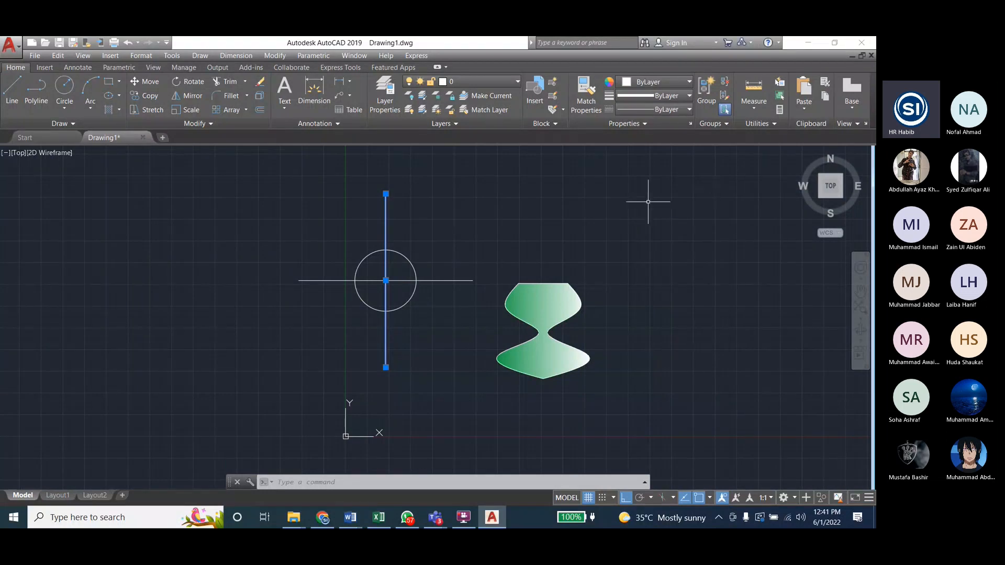
click(649, 108)
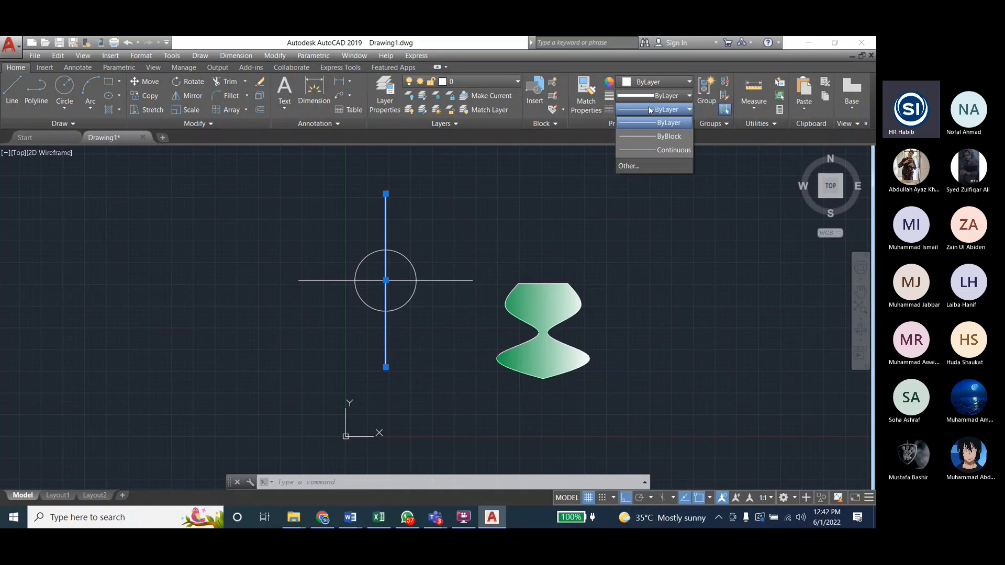
click(649, 108)
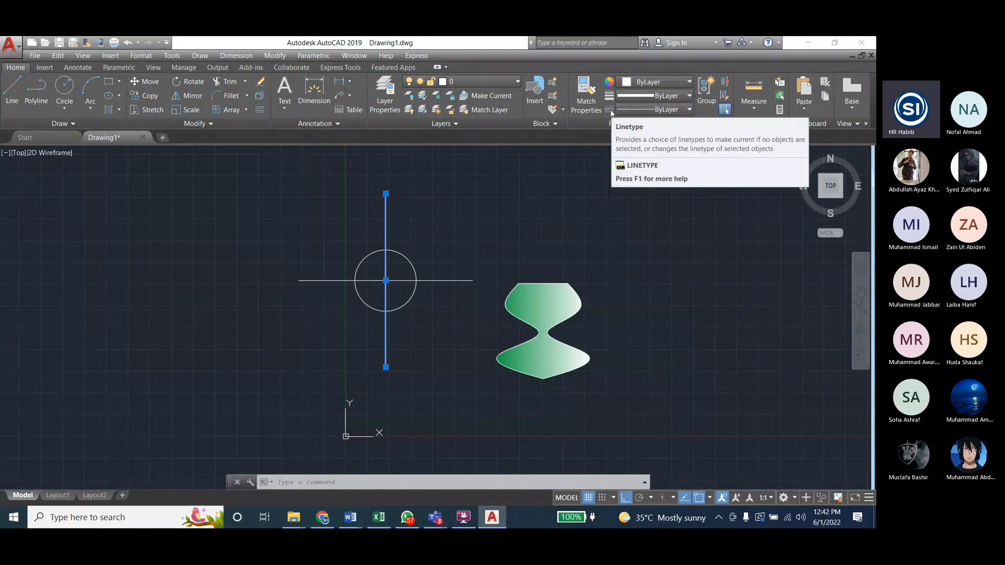
click(200, 56)
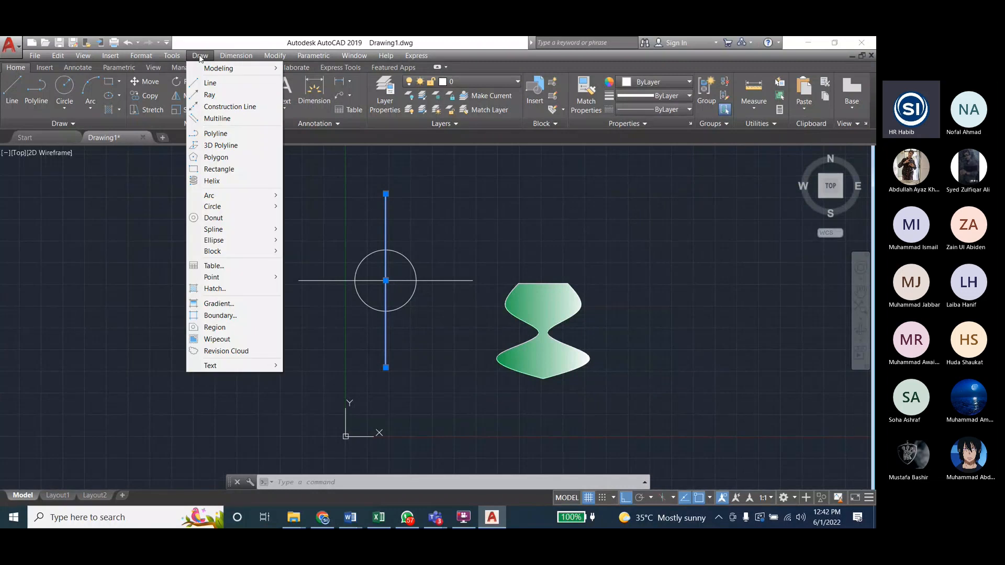
mouse_move(229, 58)
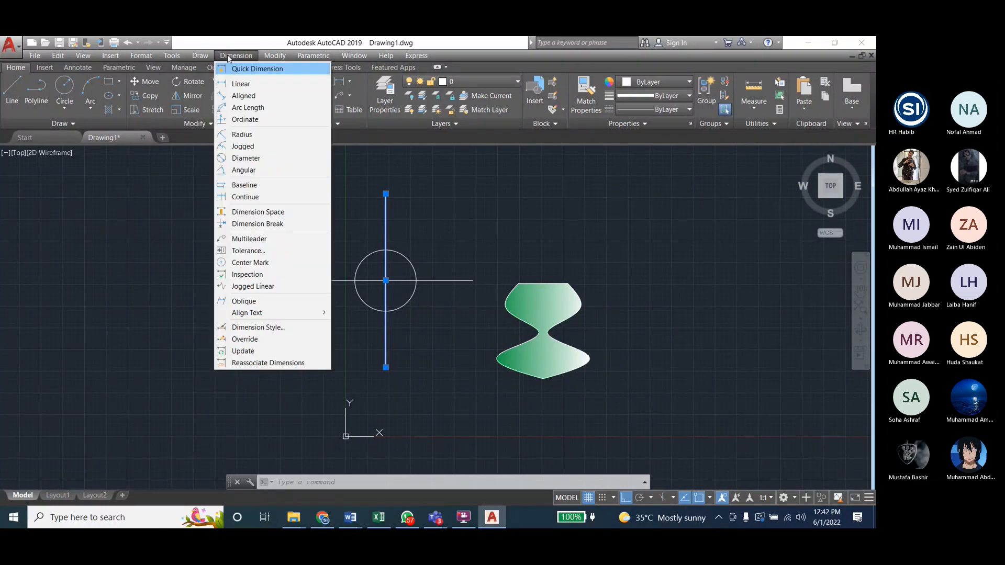
mouse_move(272, 58)
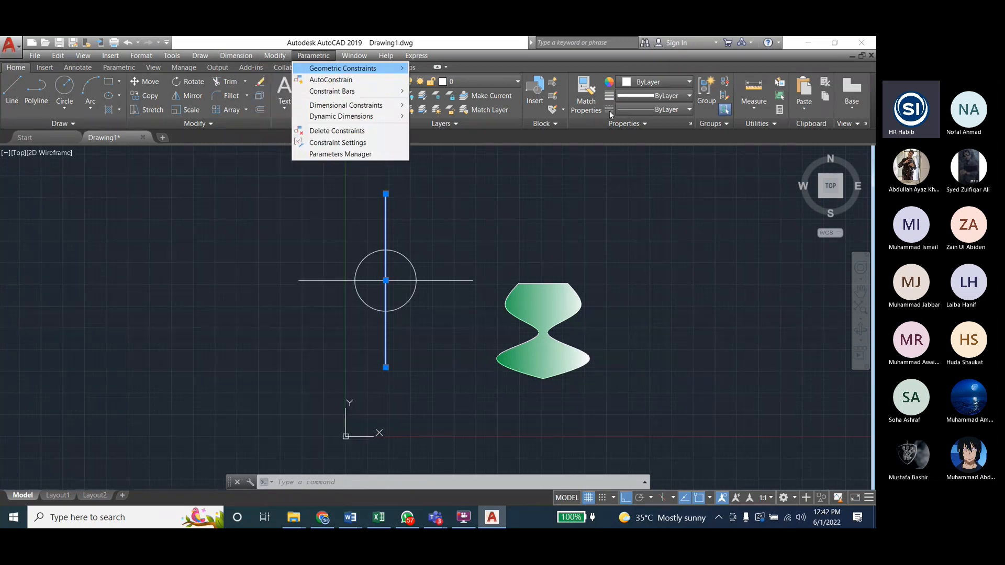
click(645, 111)
click(646, 111)
click(647, 115)
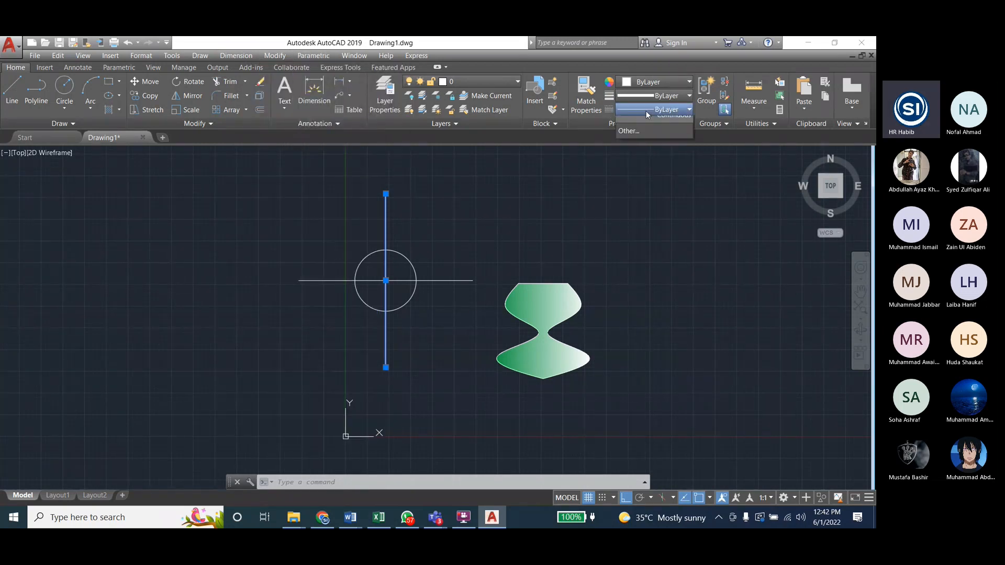
click(646, 111)
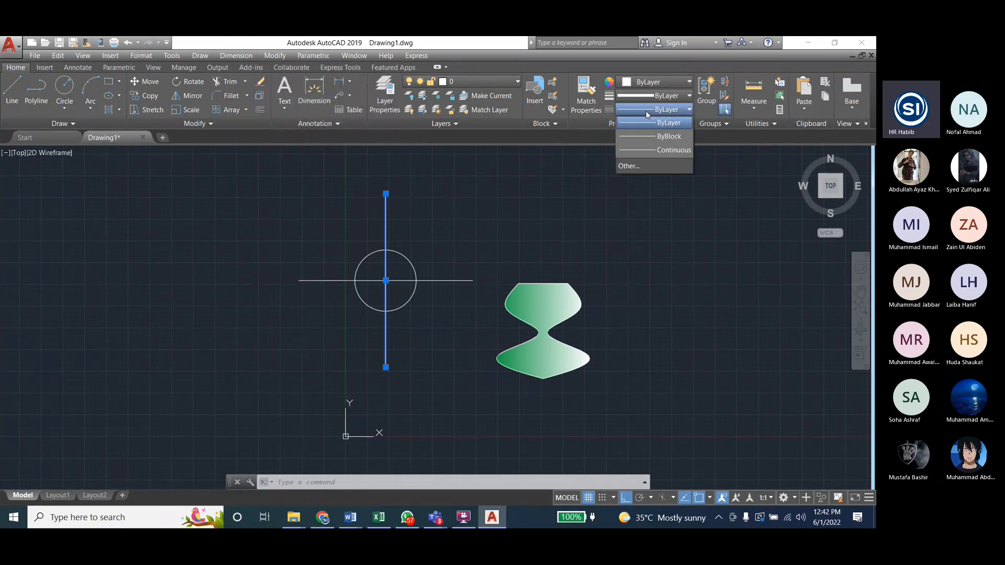
Step: Inspect the general and geometry properties of the vertical center line
right_click(384, 216)
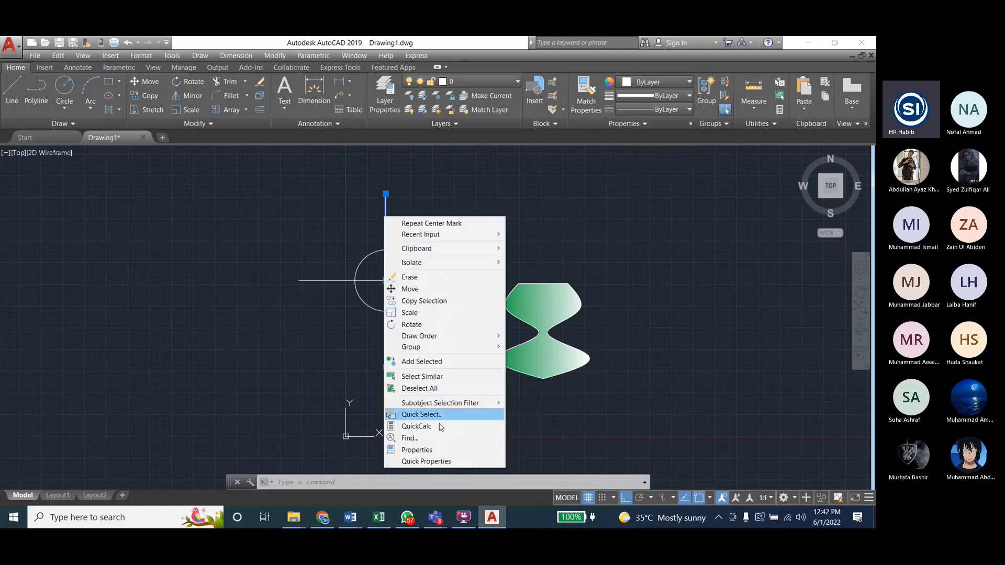
click(417, 450)
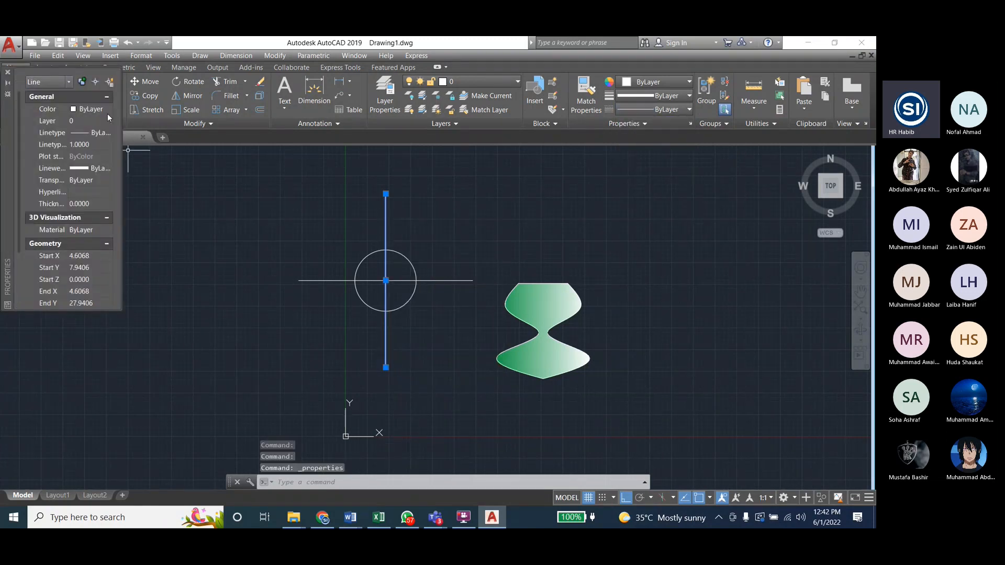
click(7, 72)
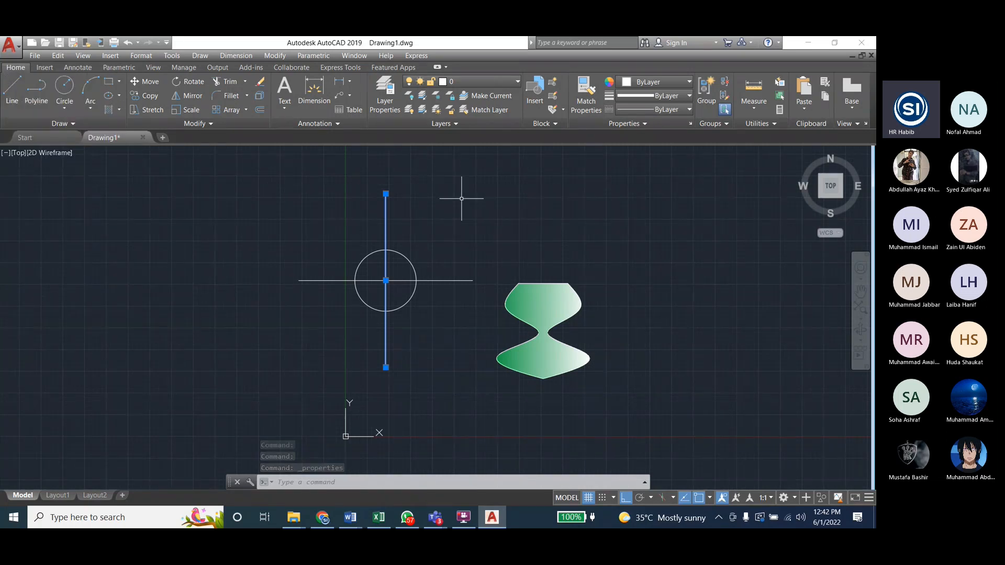
Step: Load the CENTER linetype from acad.lin in the Linetype Manager
click(674, 110)
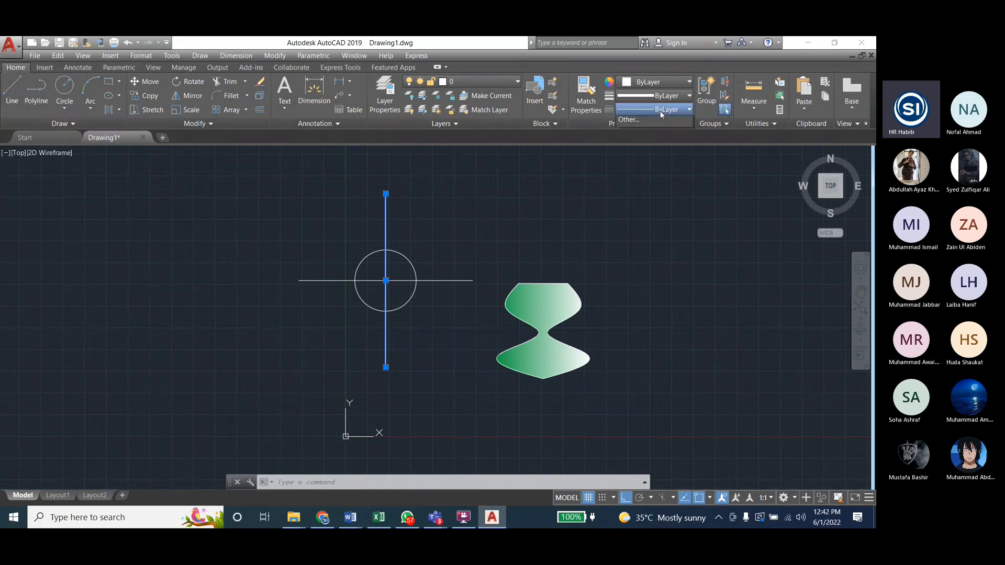
click(642, 166)
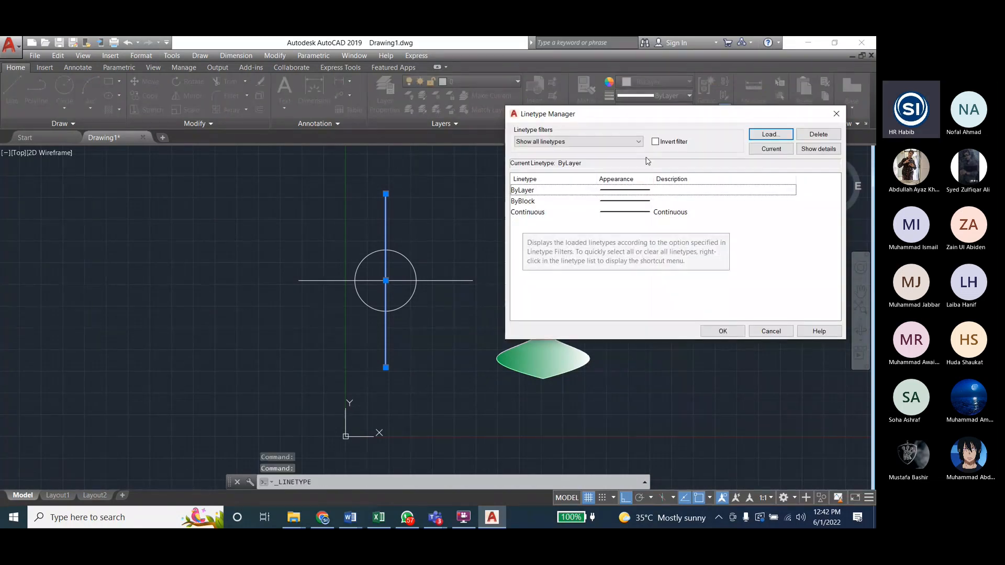
click(774, 138)
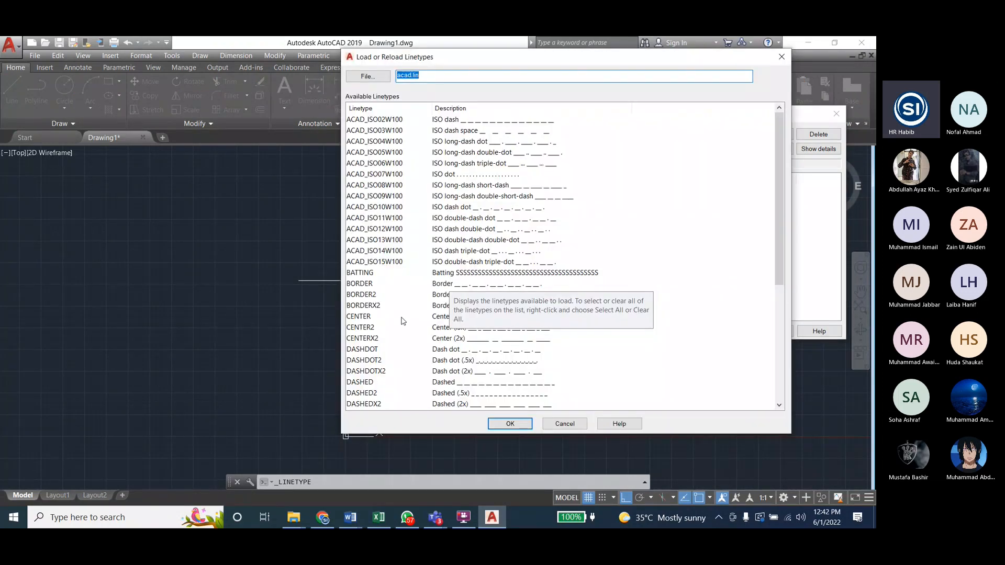
click(367, 295)
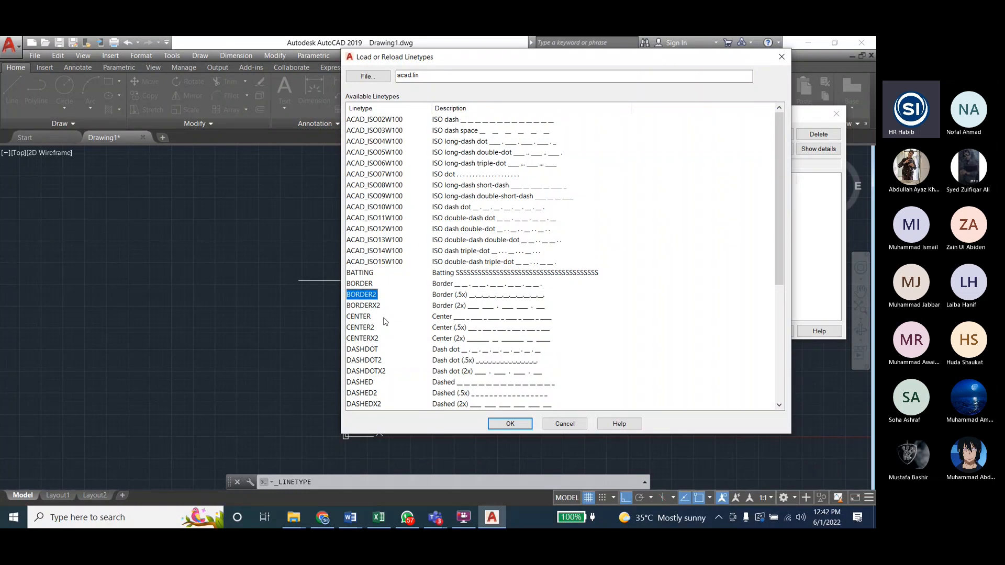
click(366, 318)
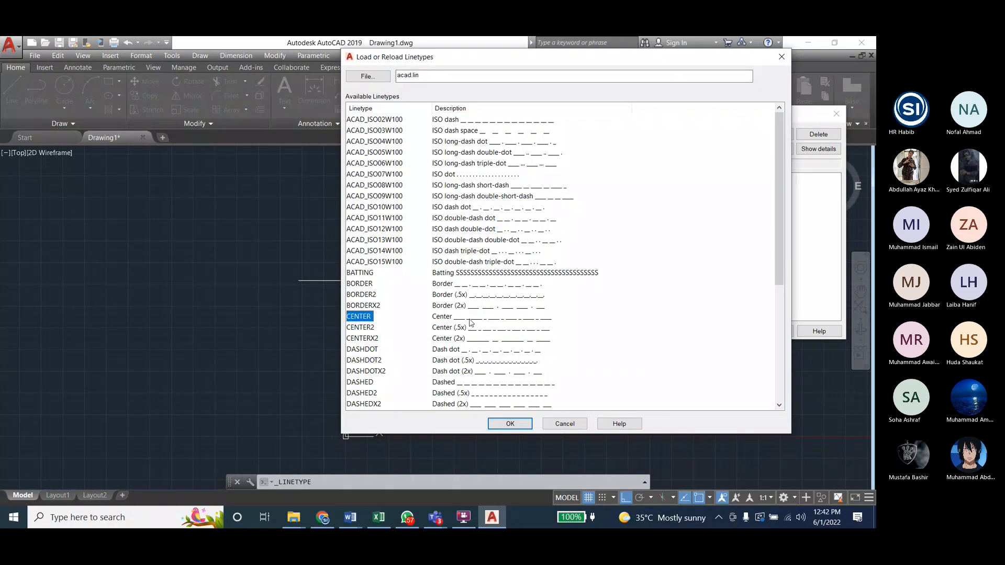
click(442, 329)
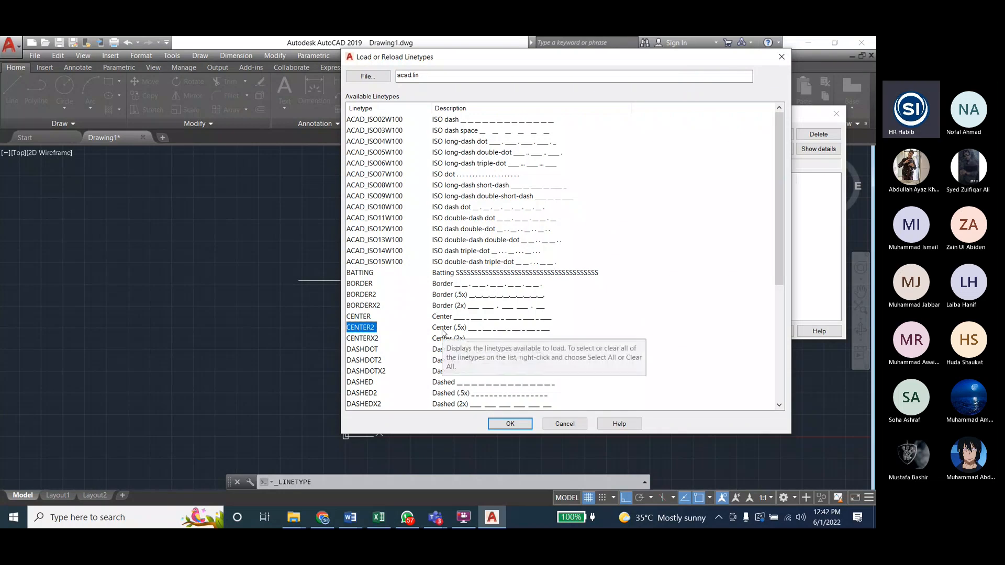
click(350, 517)
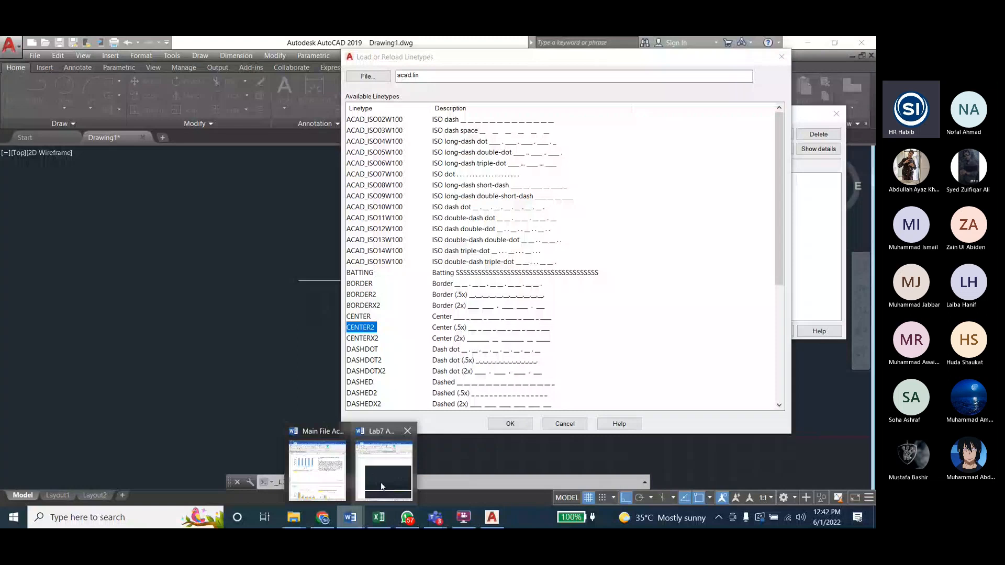
click(365, 317)
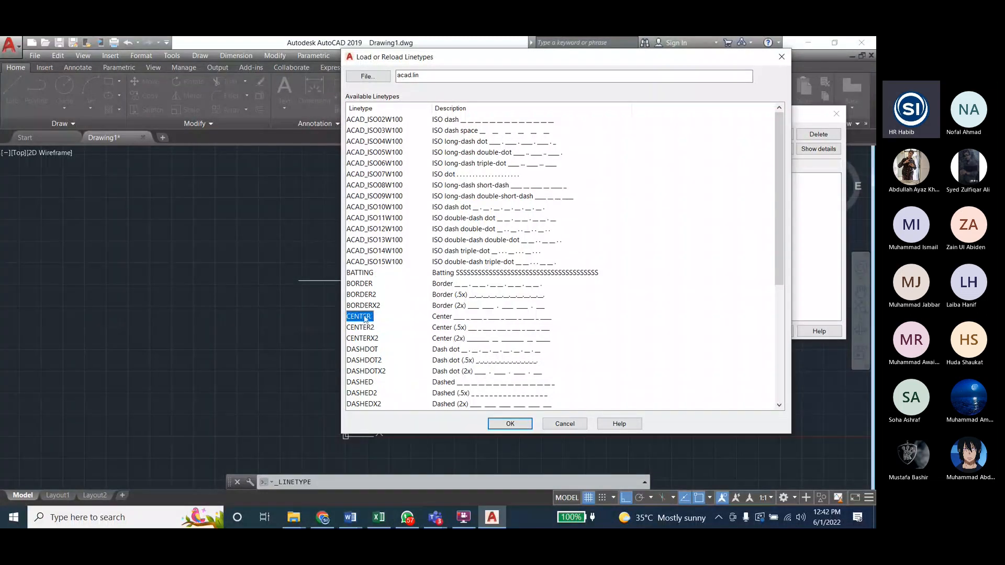
click(510, 423)
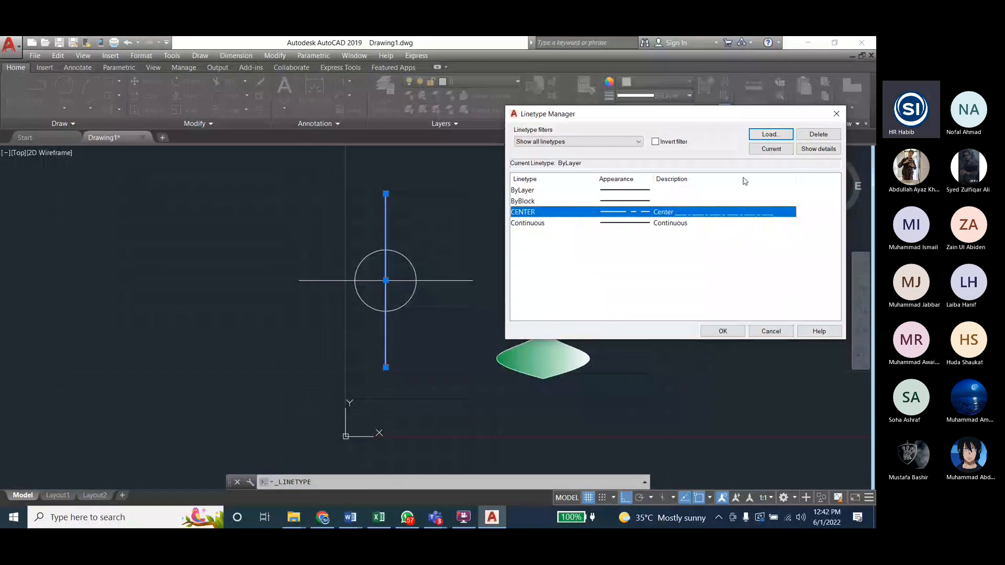
click(724, 331)
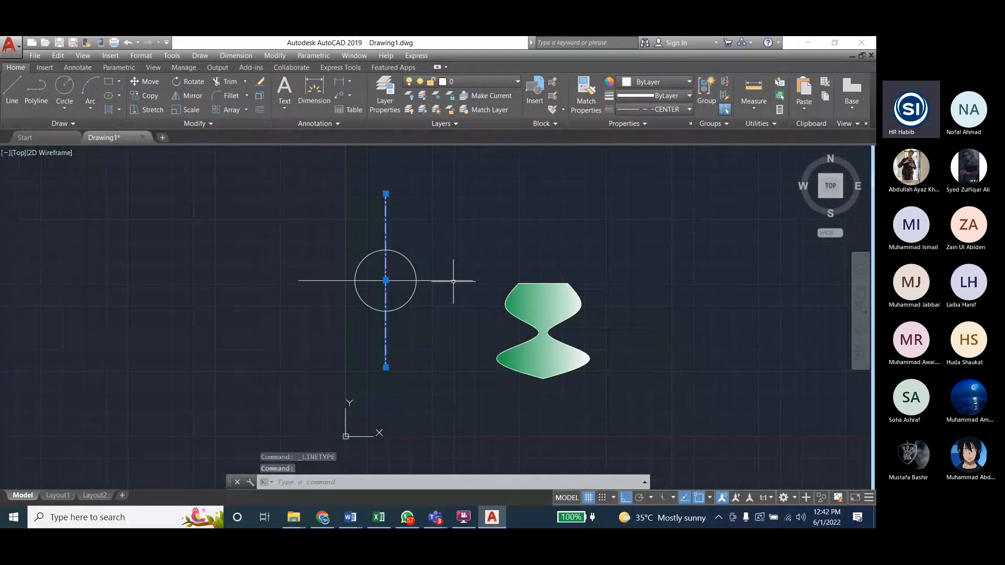
Step: Apply the CENTER linetype to both the horizontal and the vertical center lines of the circle, and clear the selection
click(453, 281)
click(493, 241)
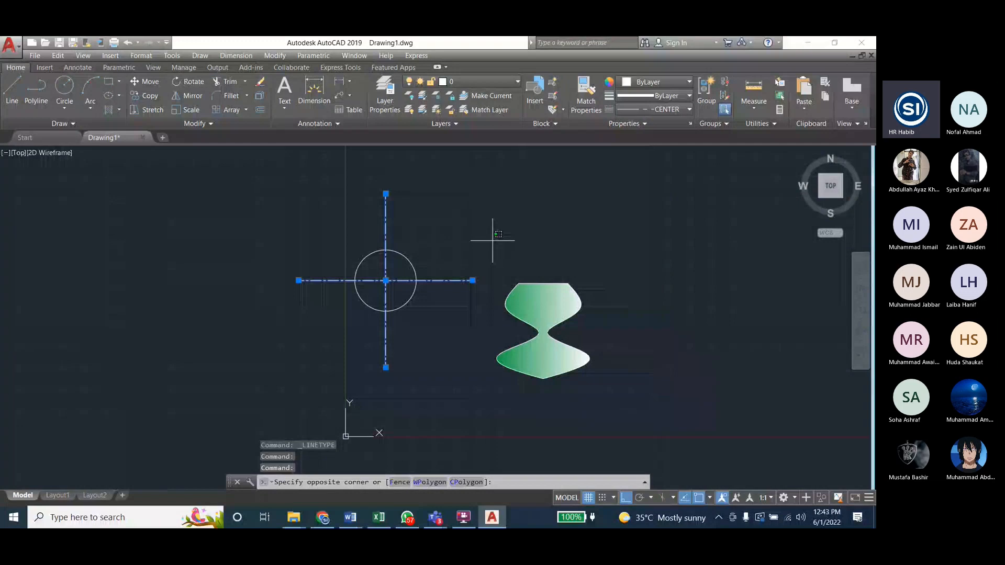
key(Escape)
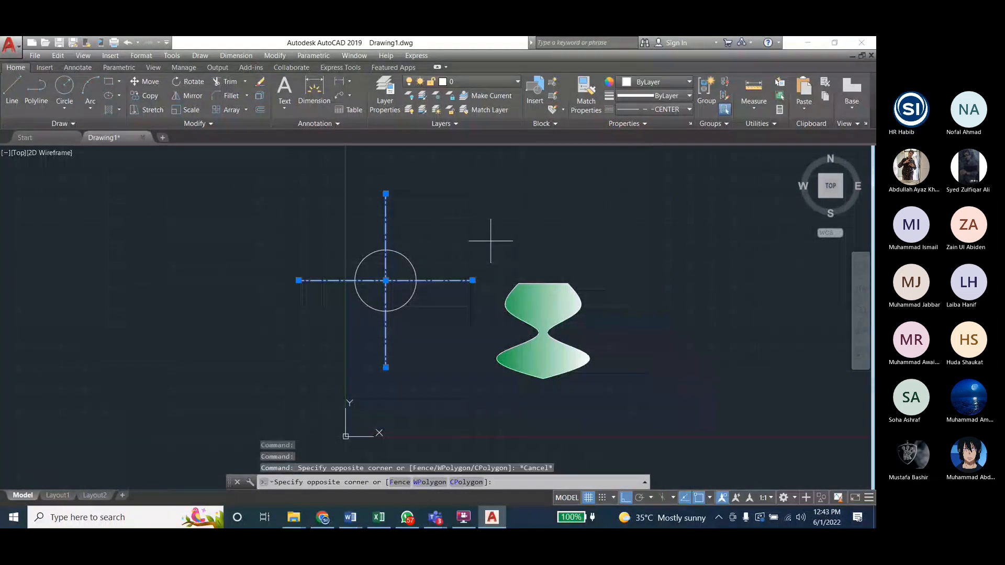
key(Escape)
key(Escape)
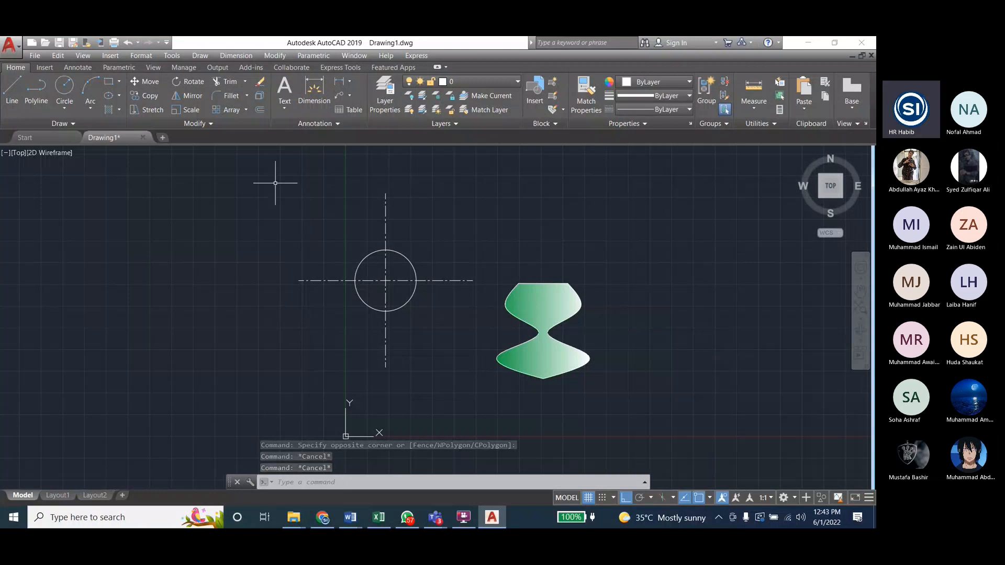
key(Escape)
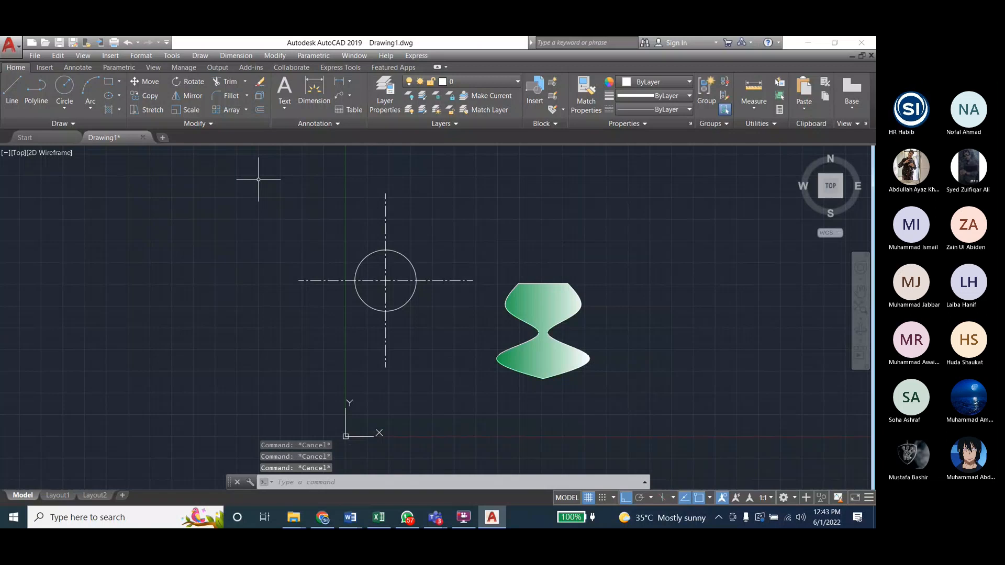
Step: Draw a small flat rectangle just below the lower end of the circle's vertical center line
text(rec)
key(Return)
click(346, 377)
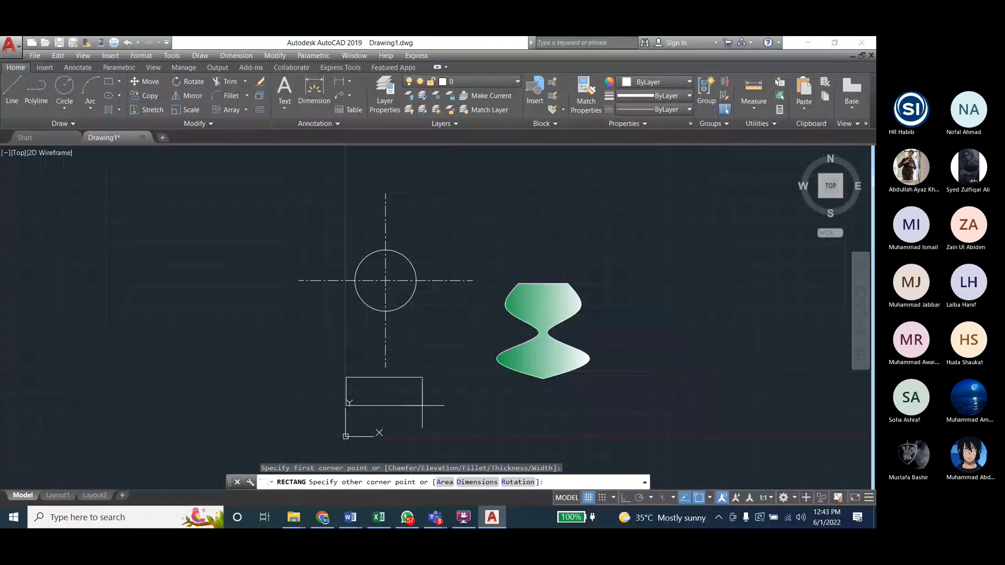
click(422, 405)
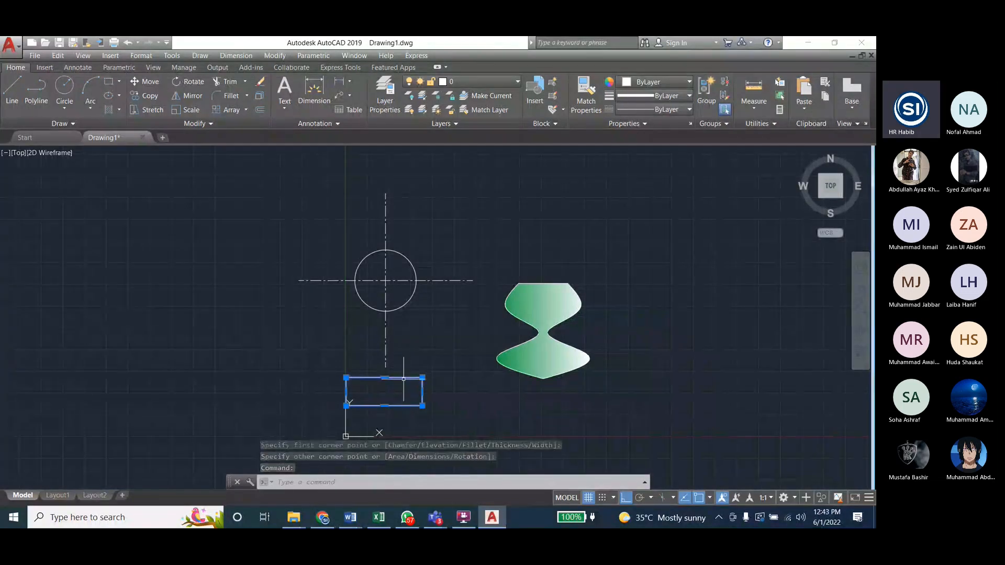
Step: Move the rectangle up by its geometric center so its upper edge overlaps the lower end of the vertical center line
text(m)
key(Return)
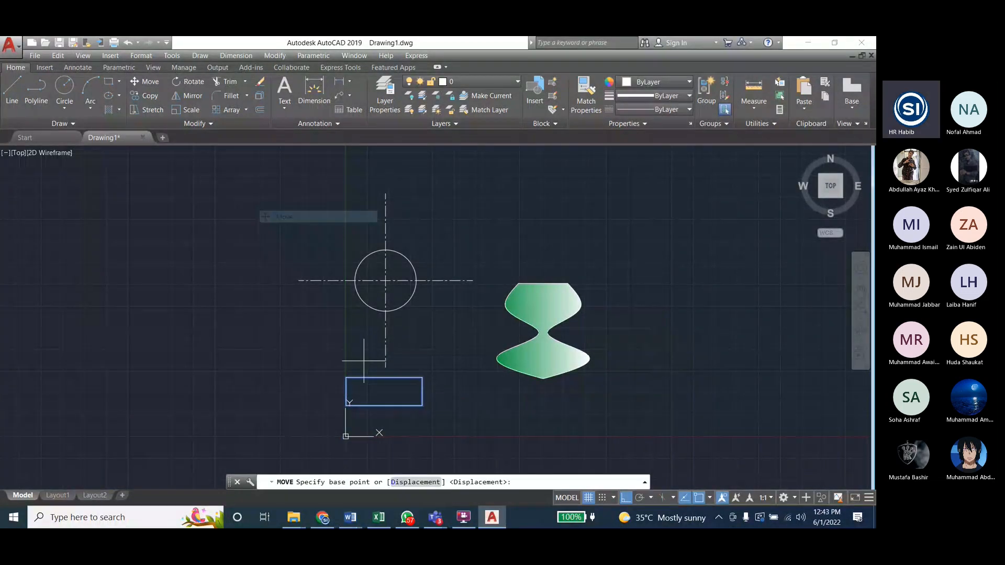
click(384, 391)
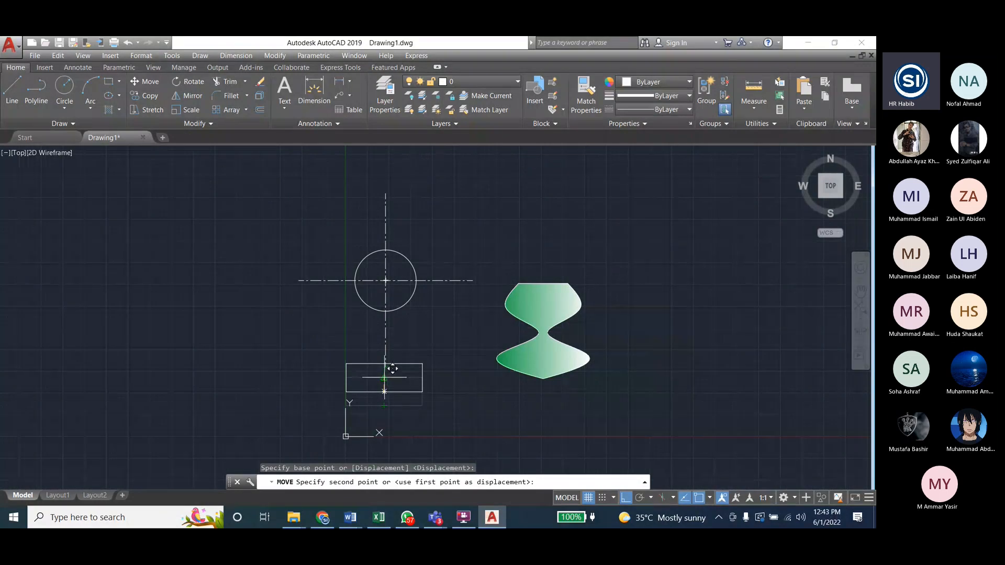
key(Escape)
key(Escape)
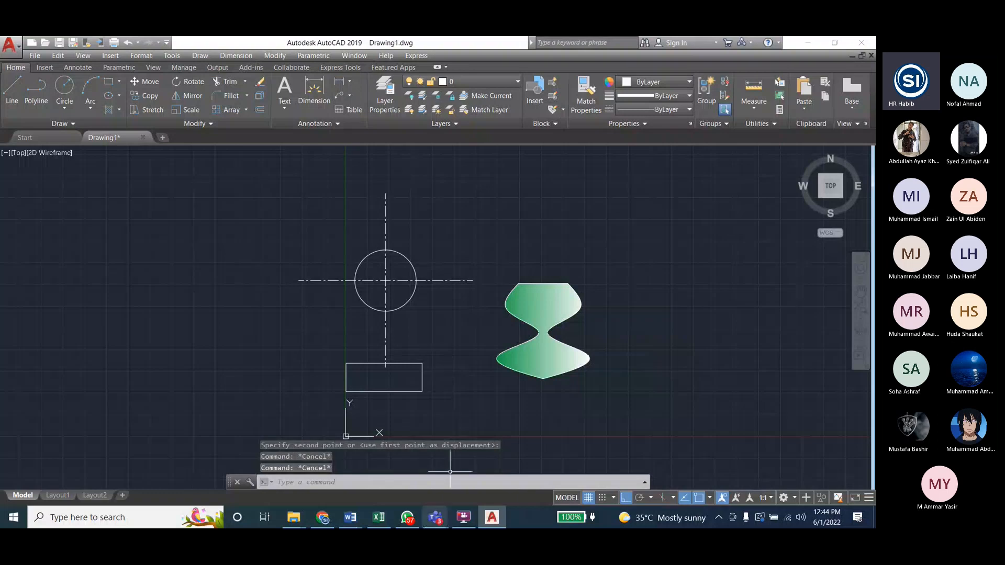
Step: Consult the mirror figure in the Lab7 Word document and shorten the circle's horizontal center line at both ends, recentering it on the circle
mouse_move(350, 517)
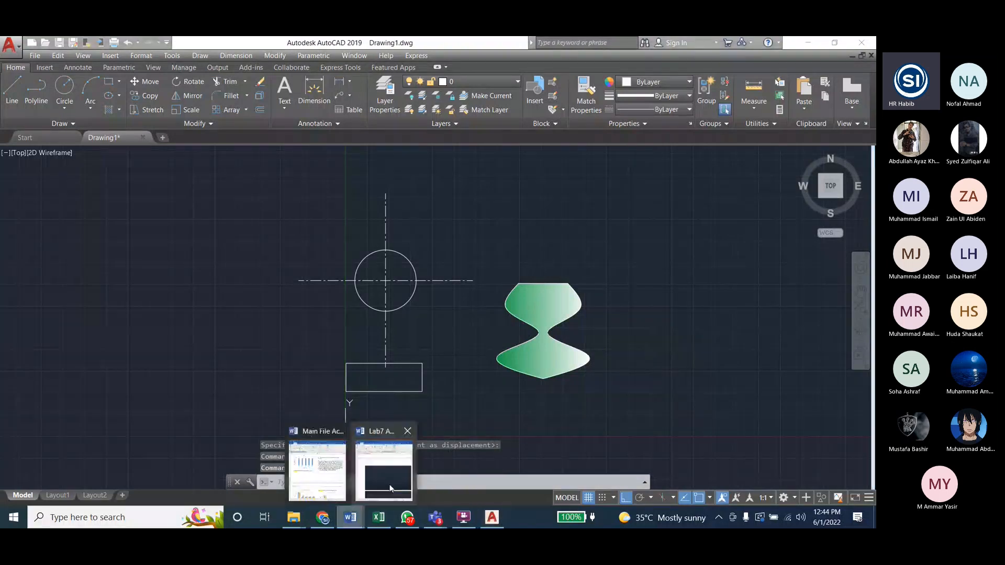
click(390, 488)
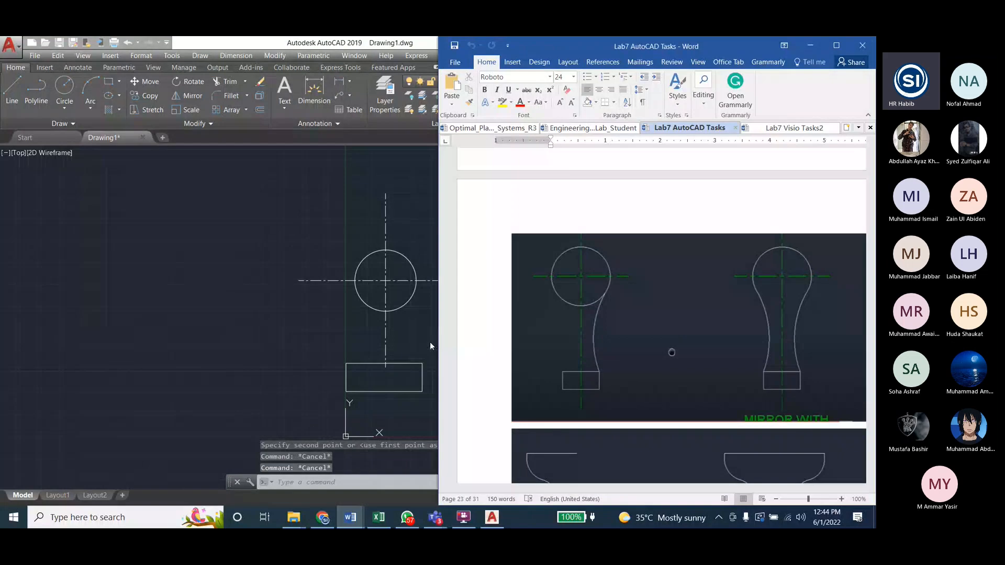
click(365, 363)
click(450, 280)
click(473, 281)
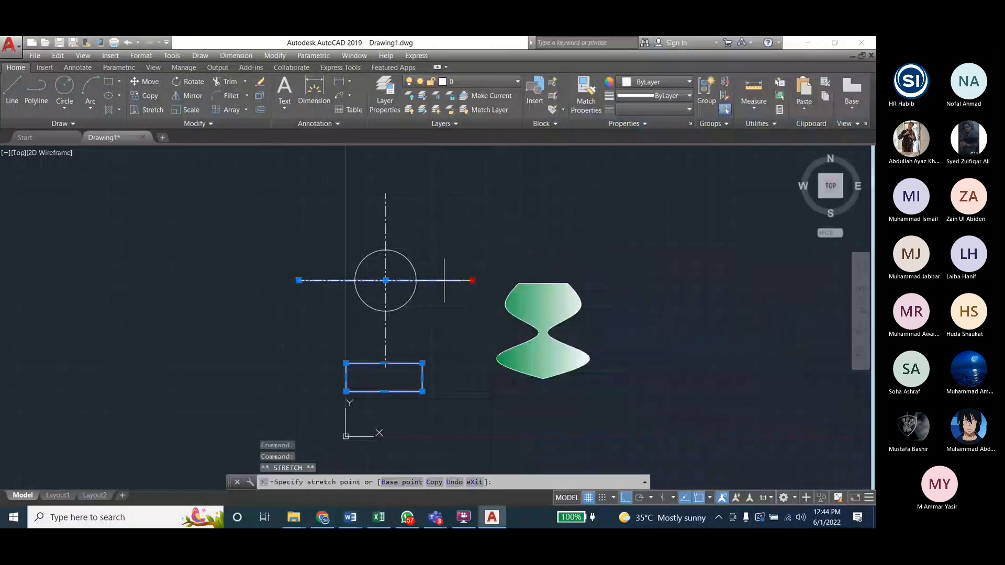
click(442, 281)
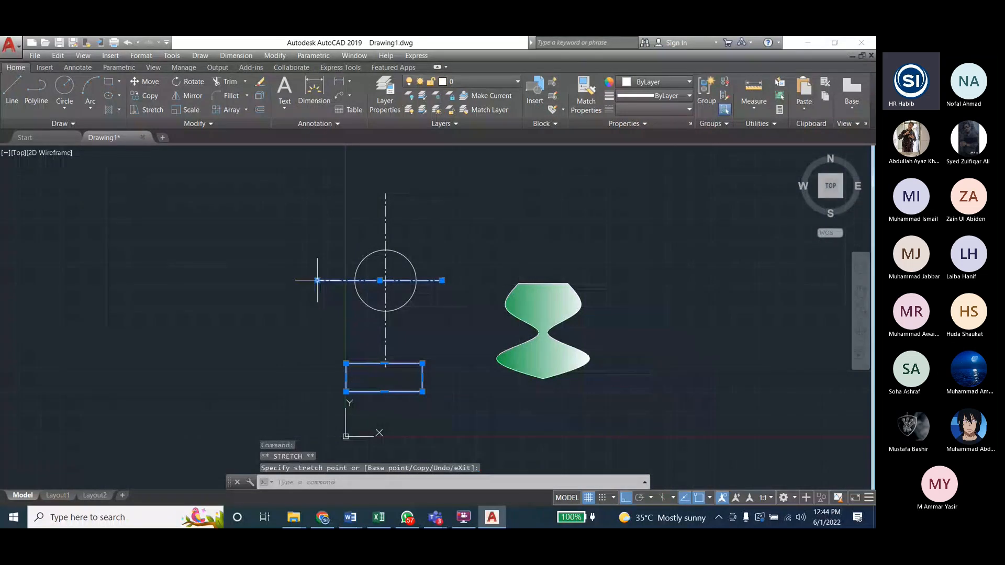
click(317, 280)
click(380, 280)
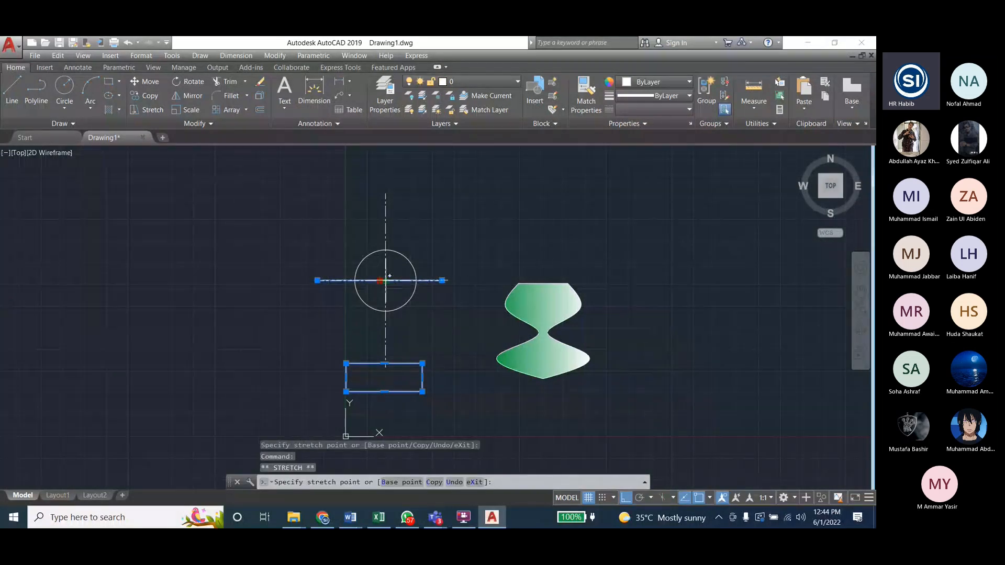
click(386, 281)
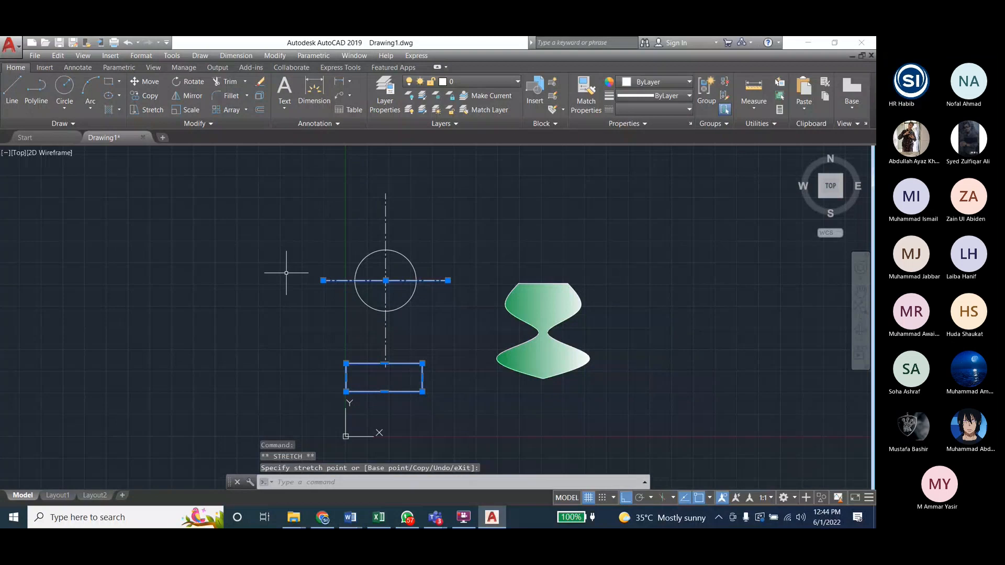
key(Escape)
key(Escape)
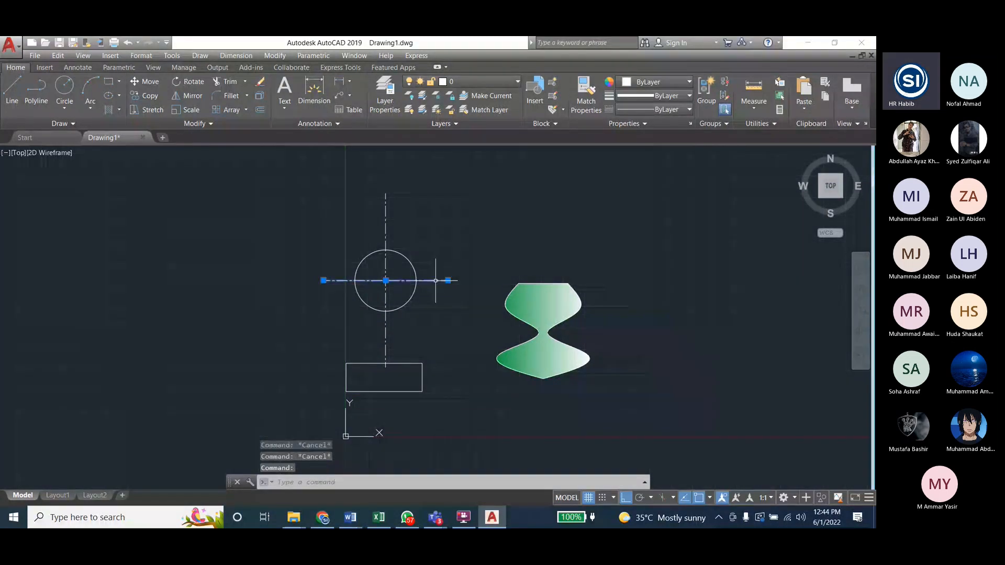
Step: Recheck the Lab7 figure in Word, shorten both ends of the horizontal center line to just outside the circle, and recenter it
key(alt+Tab)
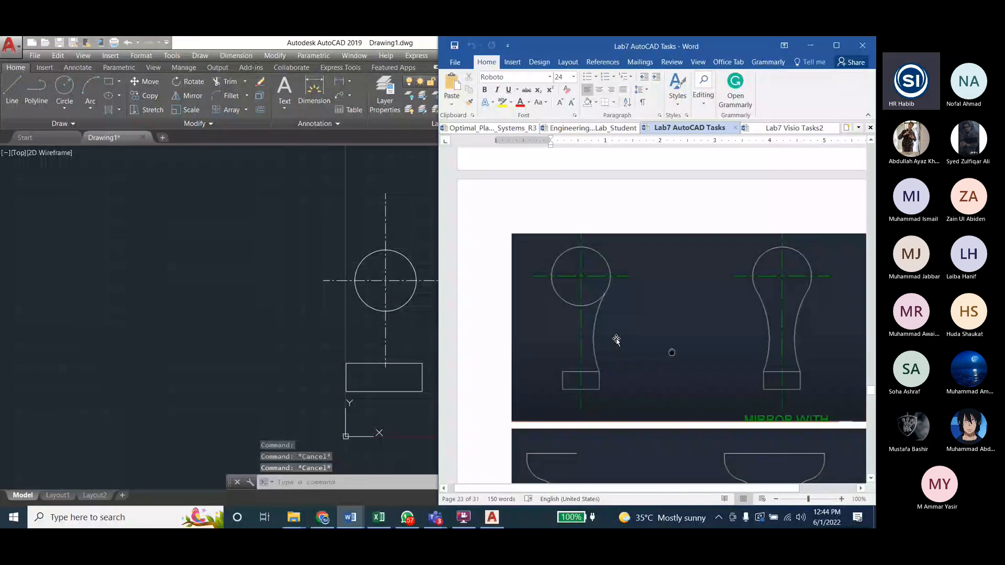
key(alt+Tab)
click(447, 280)
click(447, 280)
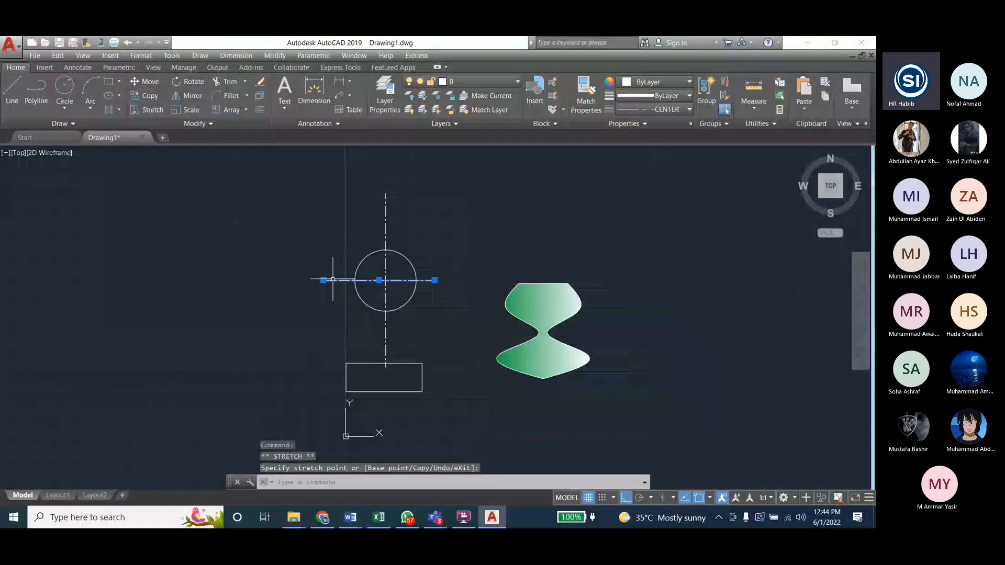
click(323, 280)
click(323, 280)
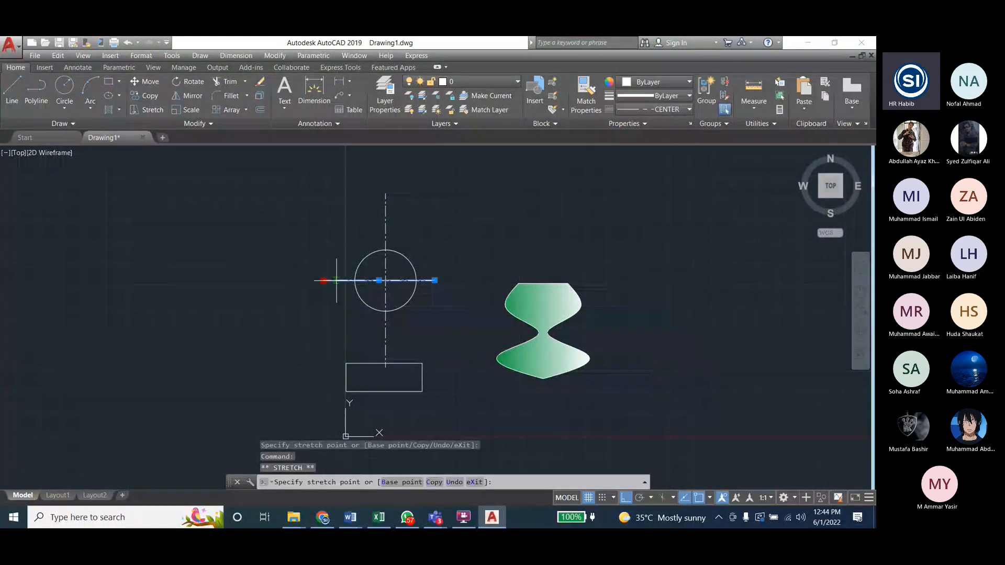
click(338, 280)
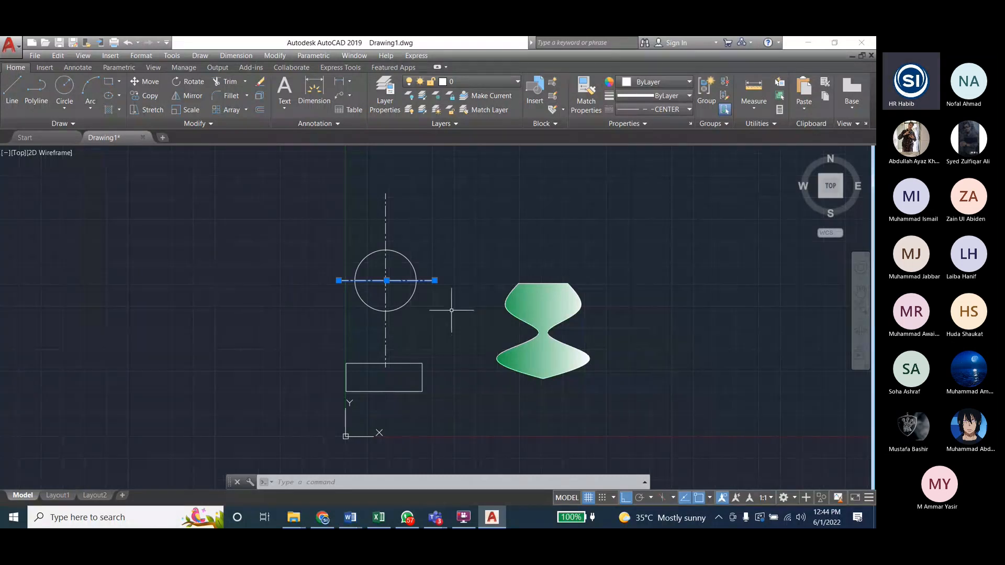
click(338, 280)
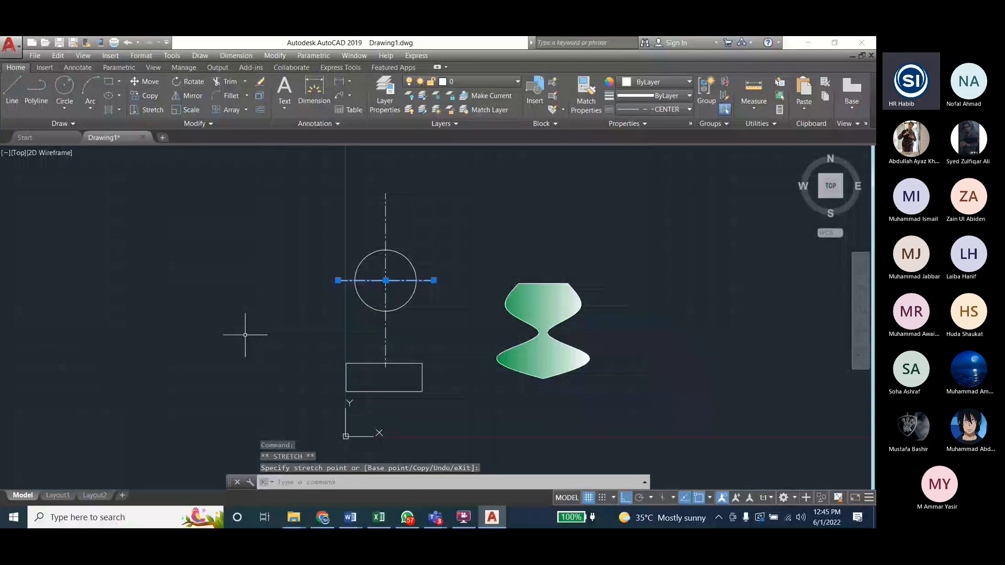
key(Escape)
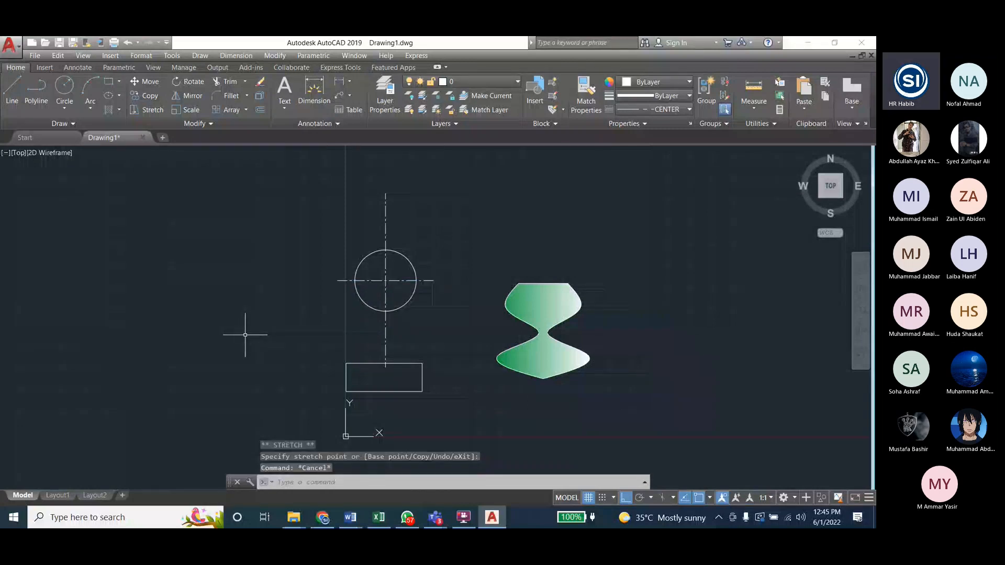
Step: Shorten the vertical center line's upper end to just above the circle and extend its lower end past the rectangle's lower edge
click(386, 230)
click(385, 193)
click(386, 229)
key(Escape)
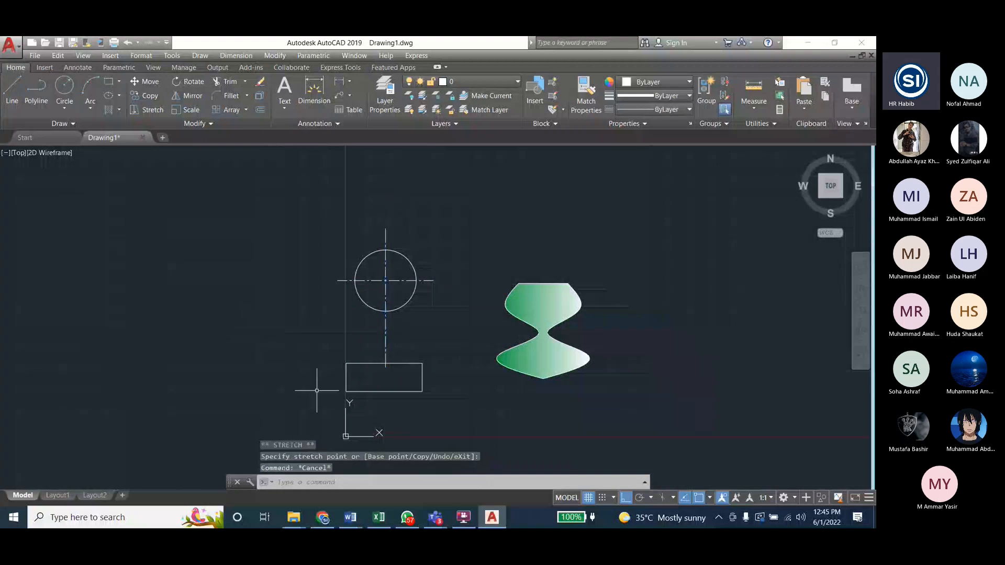
click(385, 350)
click(385, 371)
click(385, 405)
key(Escape)
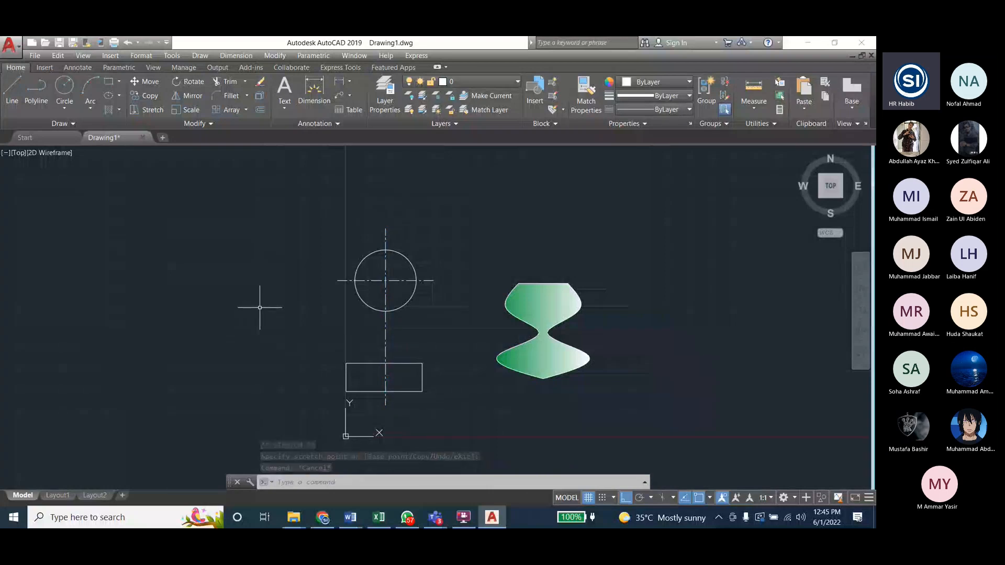
Step: Move the rectangle slightly up by its geometric center, centering it on the vertical center line
click(376, 364)
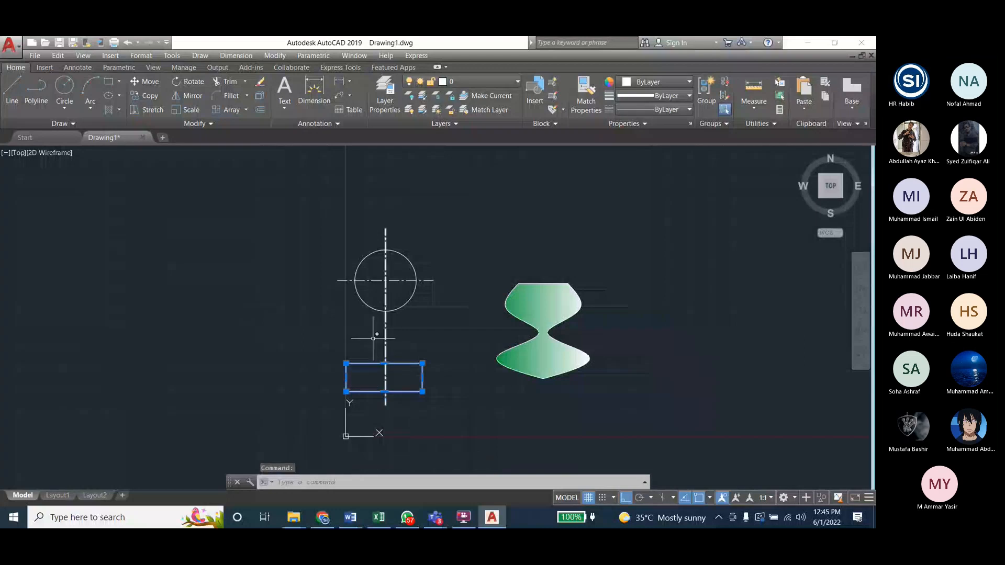
click(270, 56)
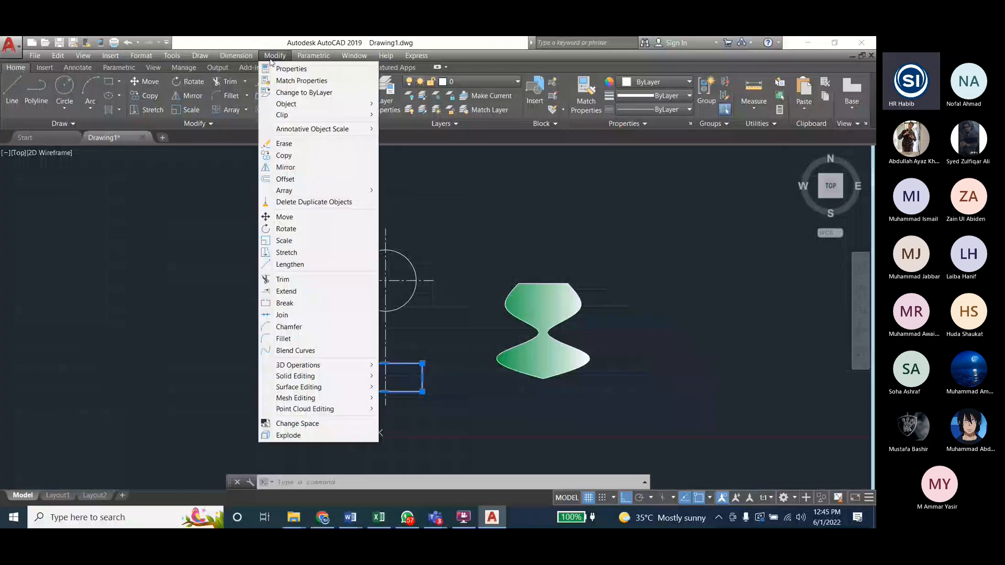
click(298, 220)
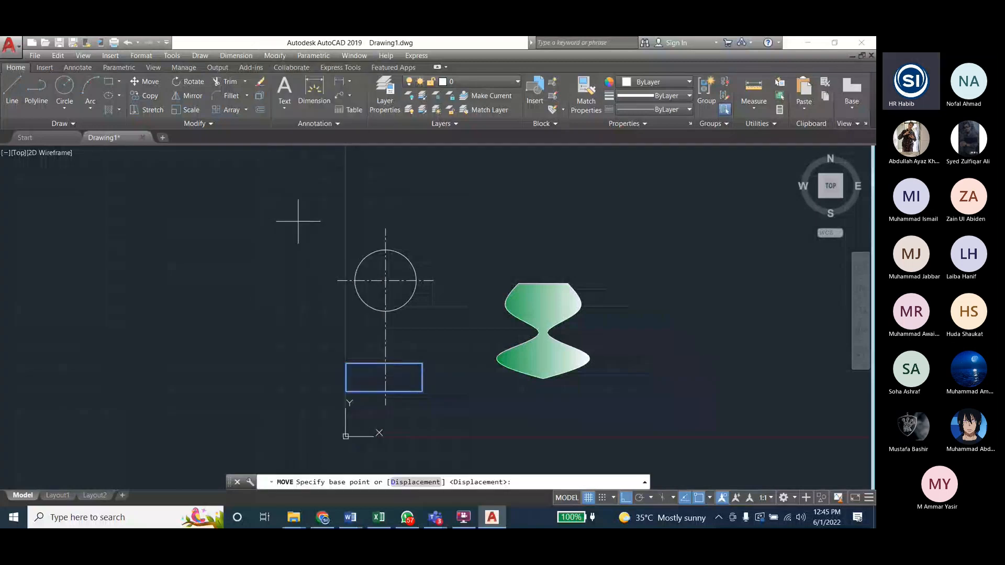
click(384, 377)
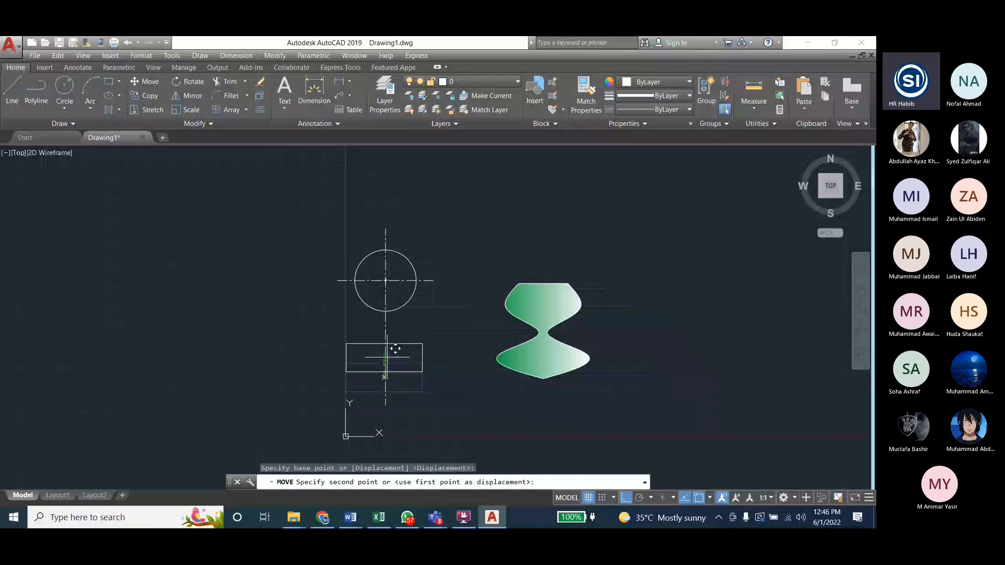
click(394, 355)
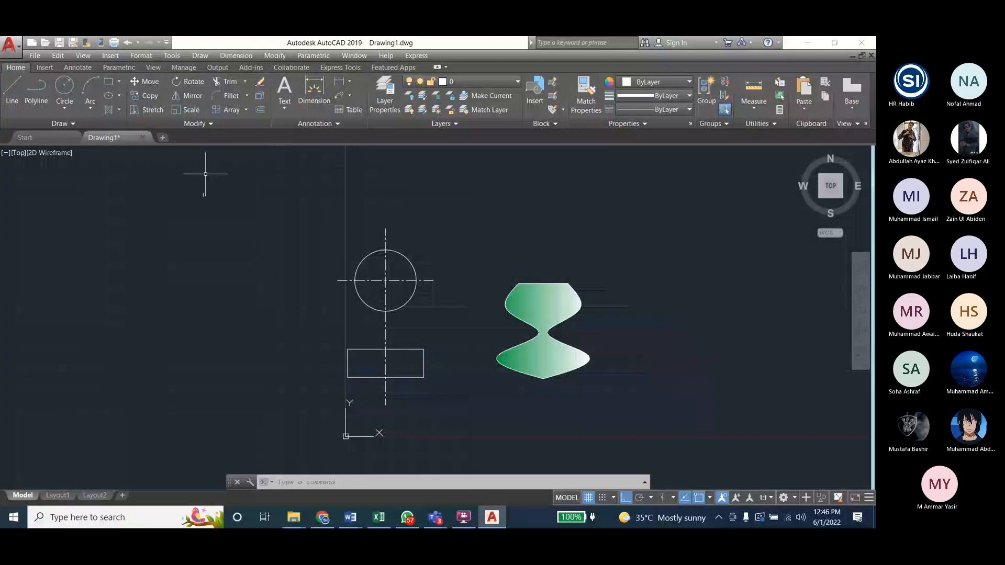
Step: Move the rectangle down by its geometric center so its lower edge sits just above the vertical center line's lower end
click(373, 351)
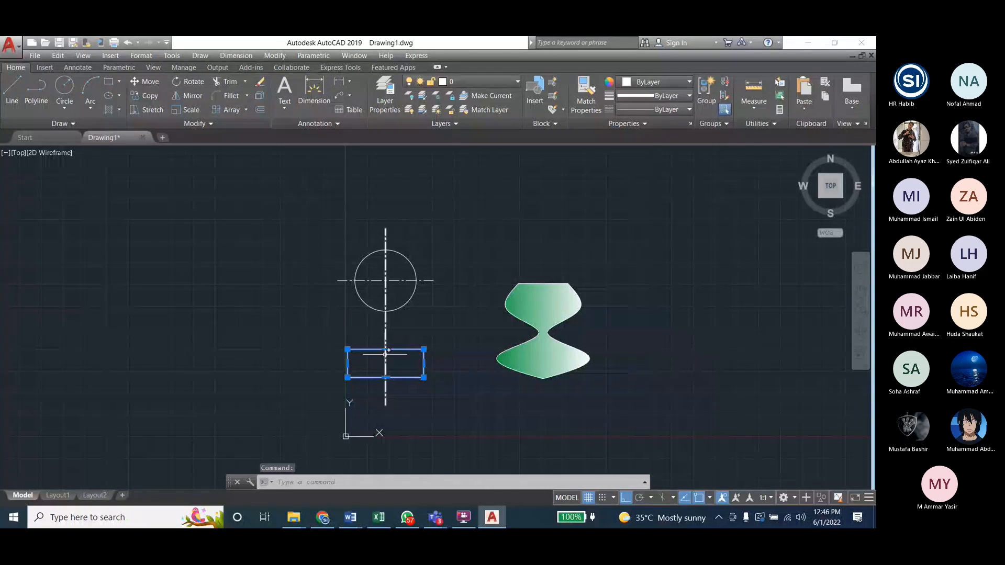
click(275, 55)
click(295, 217)
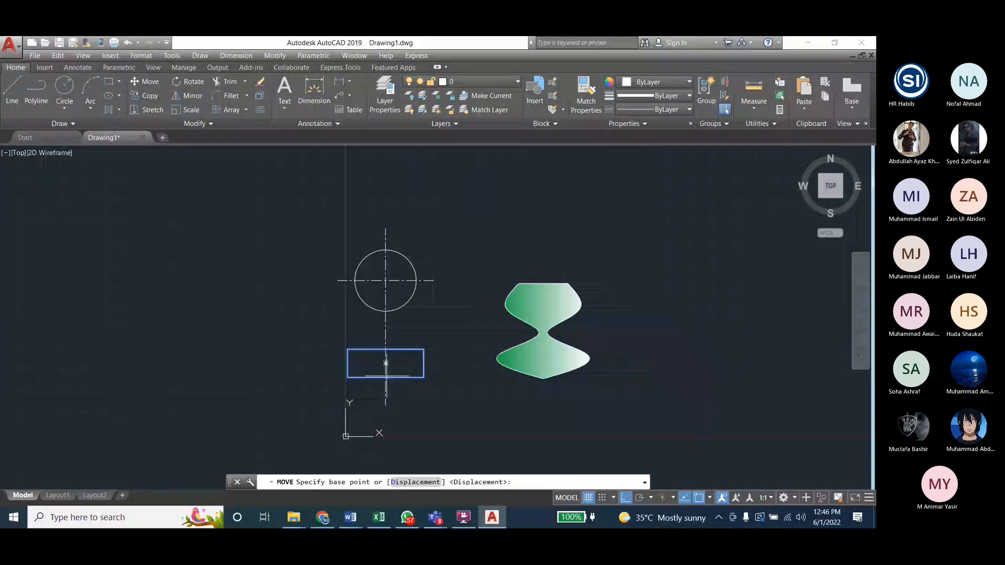
click(386, 363)
click(387, 377)
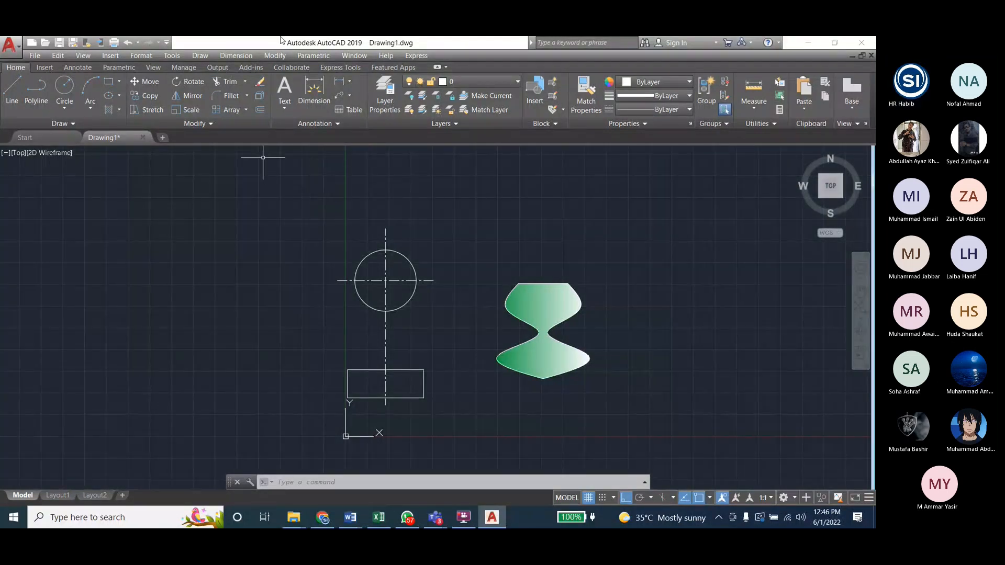
Step: Following the Lab7 figure in Word, draw a fit-point spline with Ortho off from the circle's left quadrant, bowing inward, to the rectangle's upper-left corner
click(287, 56)
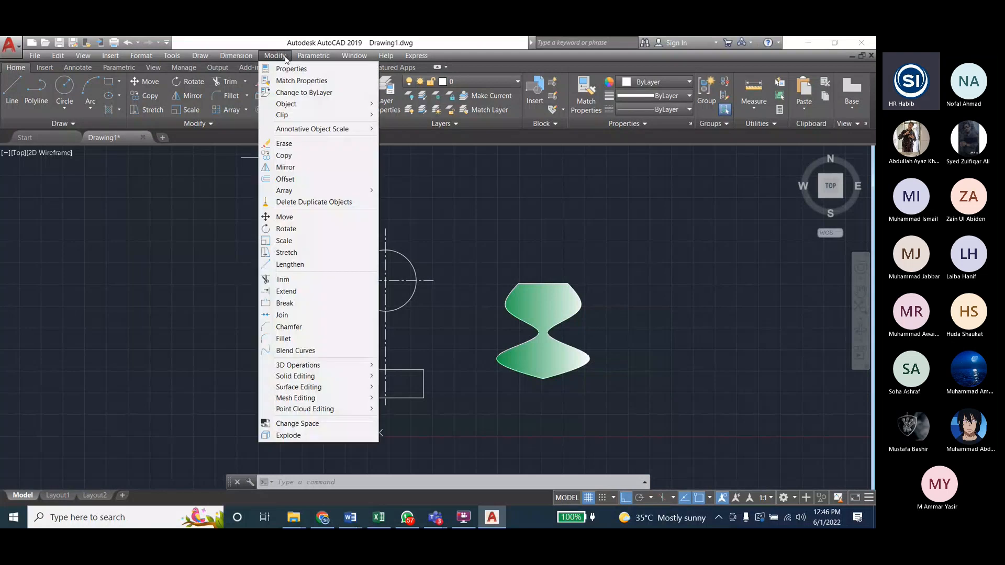
mouse_move(200, 56)
mouse_move(236, 229)
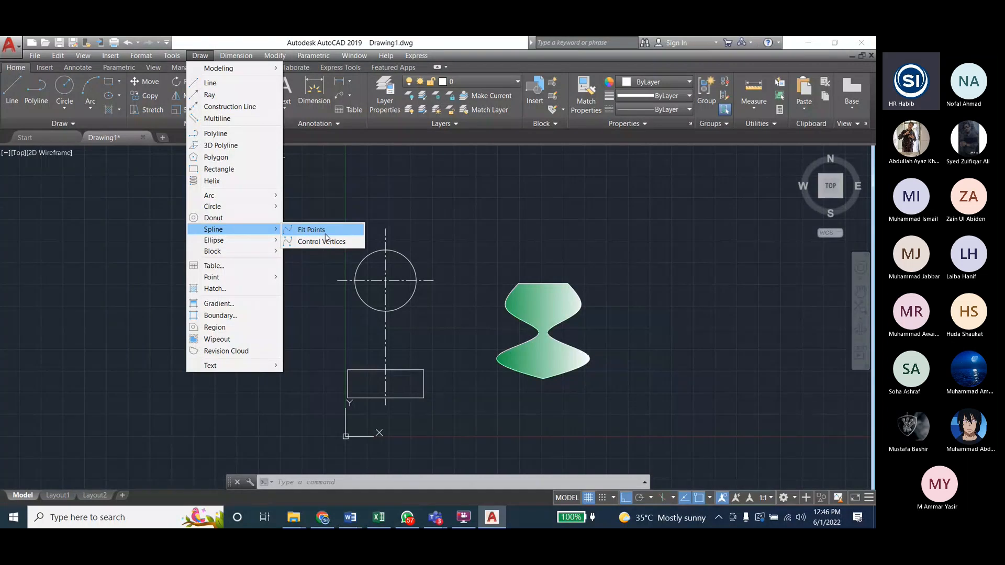
click(312, 229)
click(343, 281)
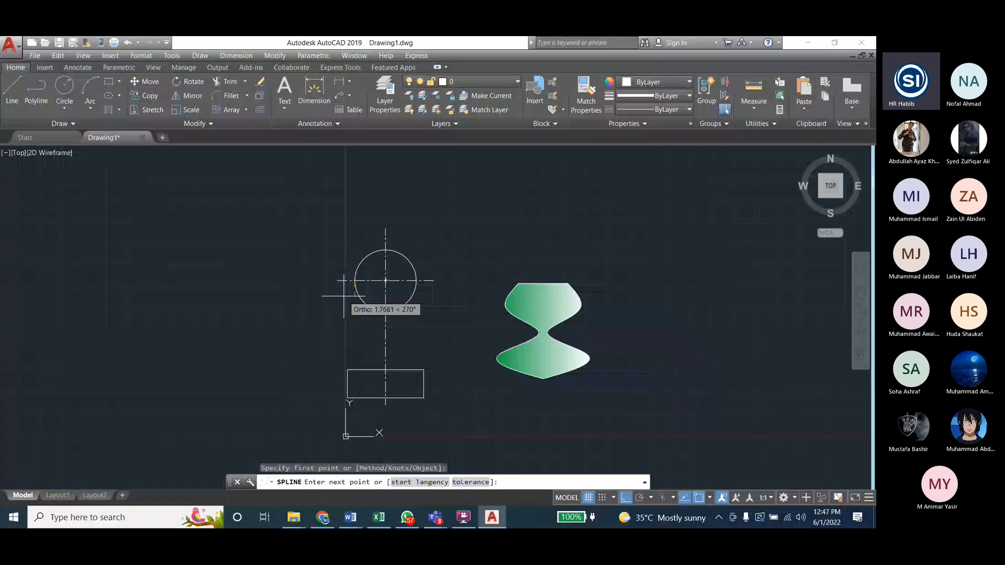
key(F8)
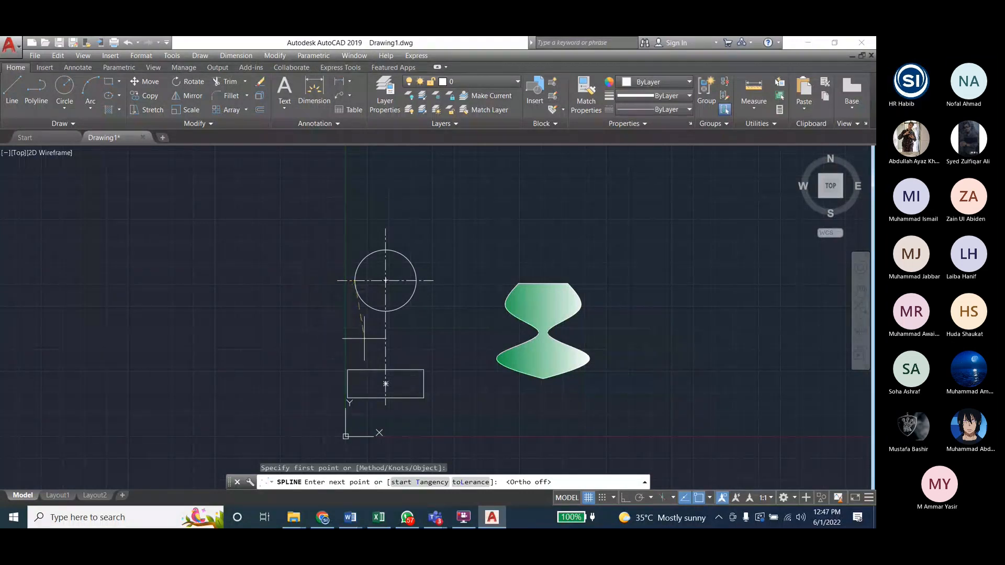
mouse_move(350, 517)
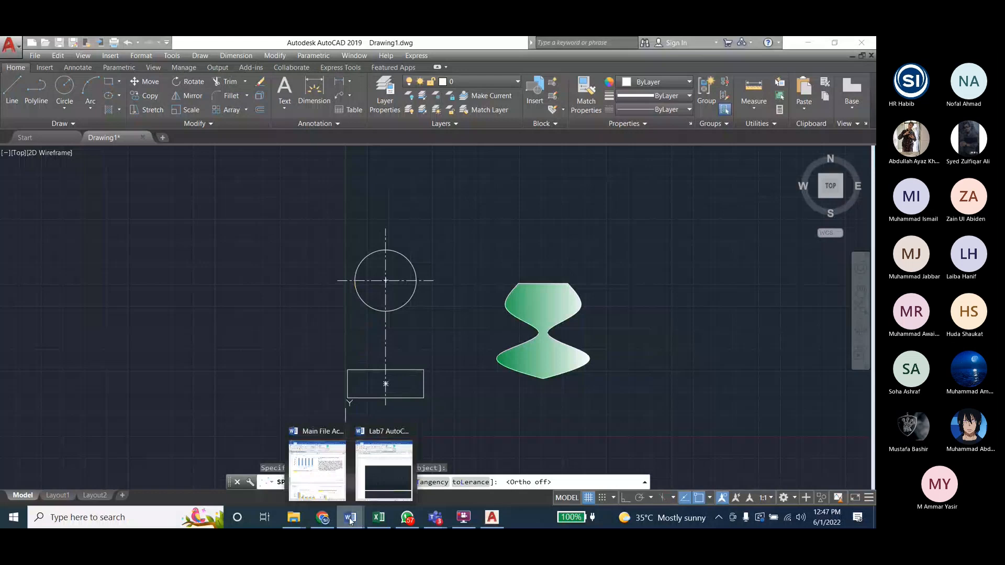
click(383, 463)
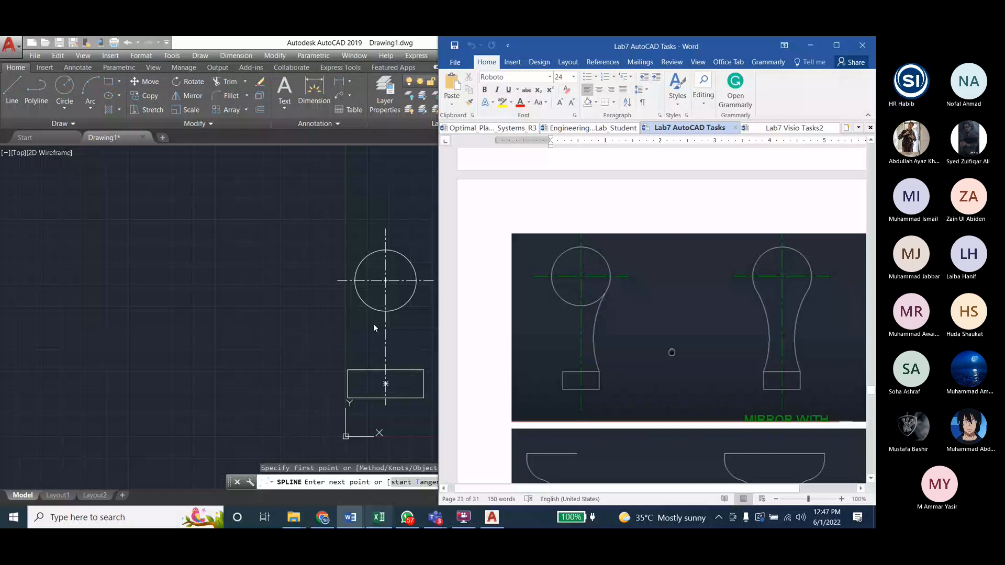
click(366, 335)
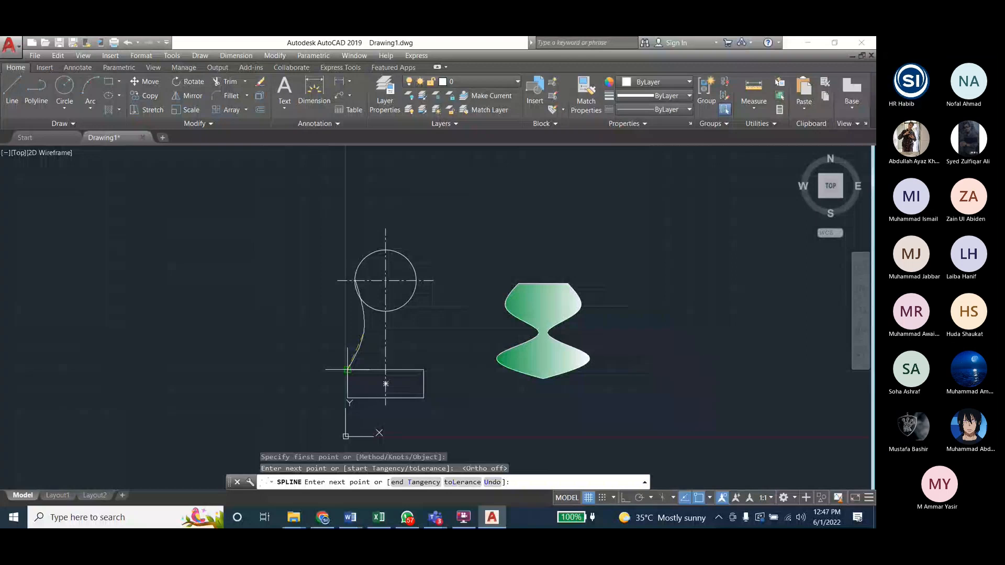
click(347, 370)
key(Return)
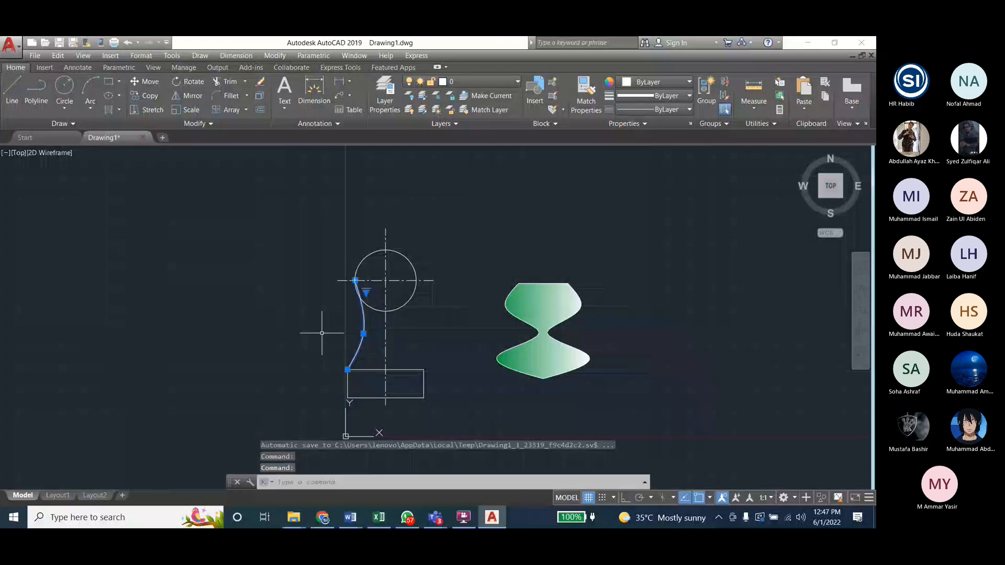
Step: Reshape the spline by moving its middle fit point up to just below its start point on the circle
click(363, 333)
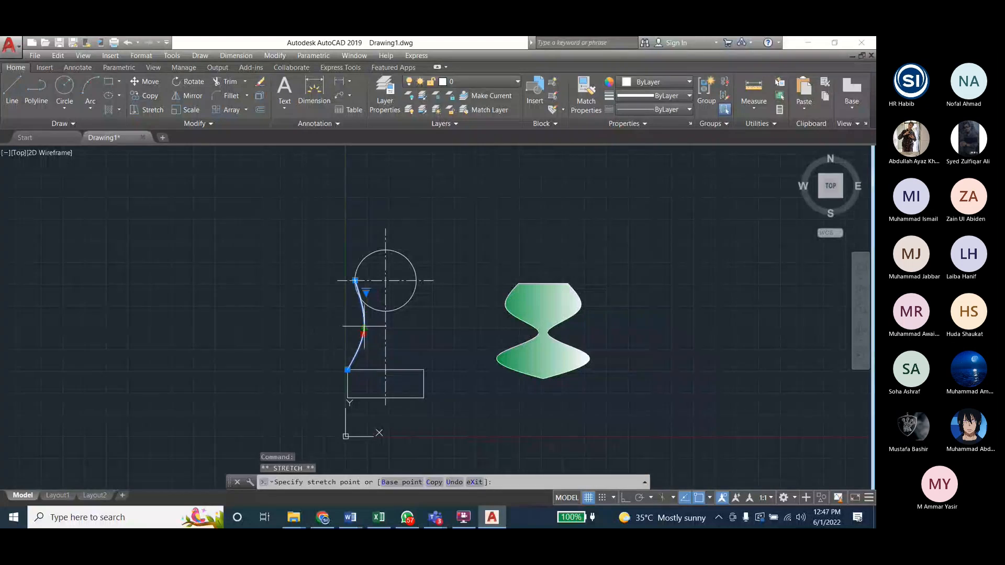
click(364, 326)
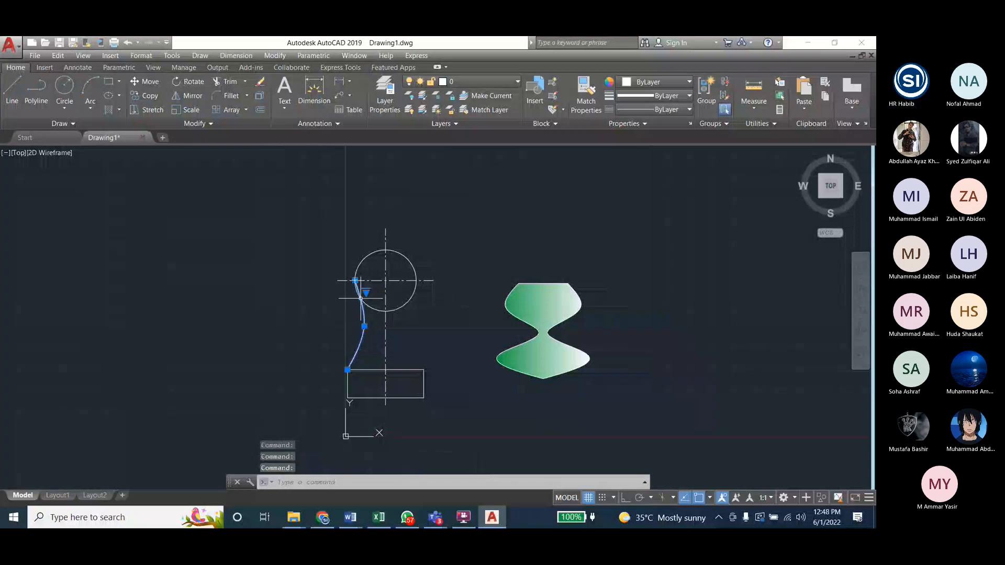
click(364, 326)
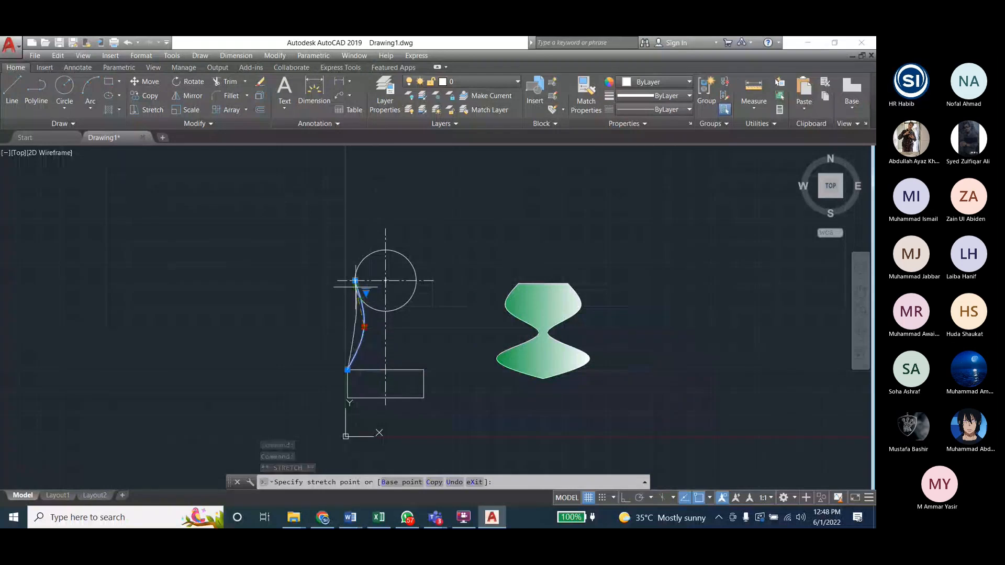
click(355, 281)
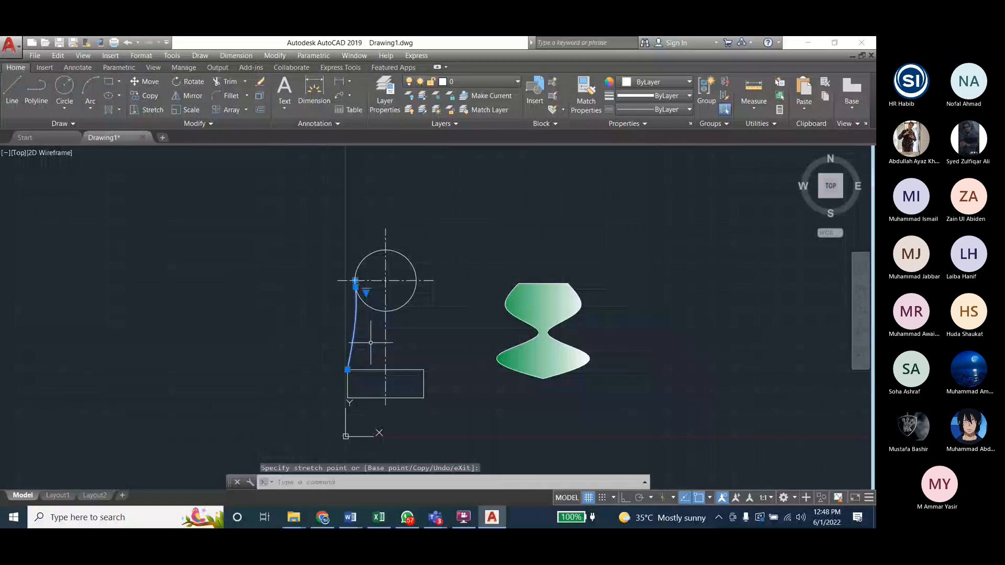
Step: Reshape the left spline by moving its middle fit point down and inward toward the rectangle, and adjust its start point beside the circle's left quadrant
key(Escape)
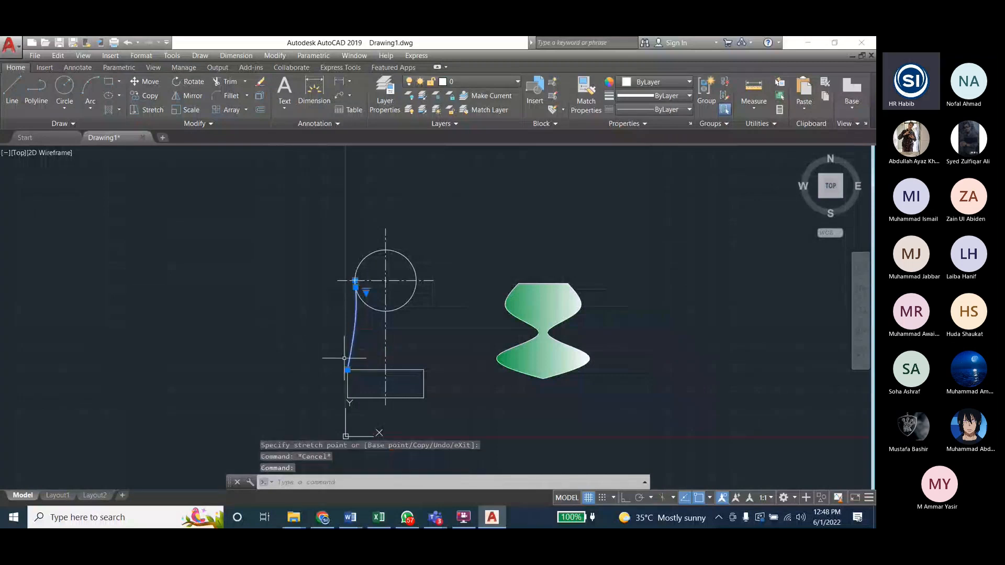
click(355, 287)
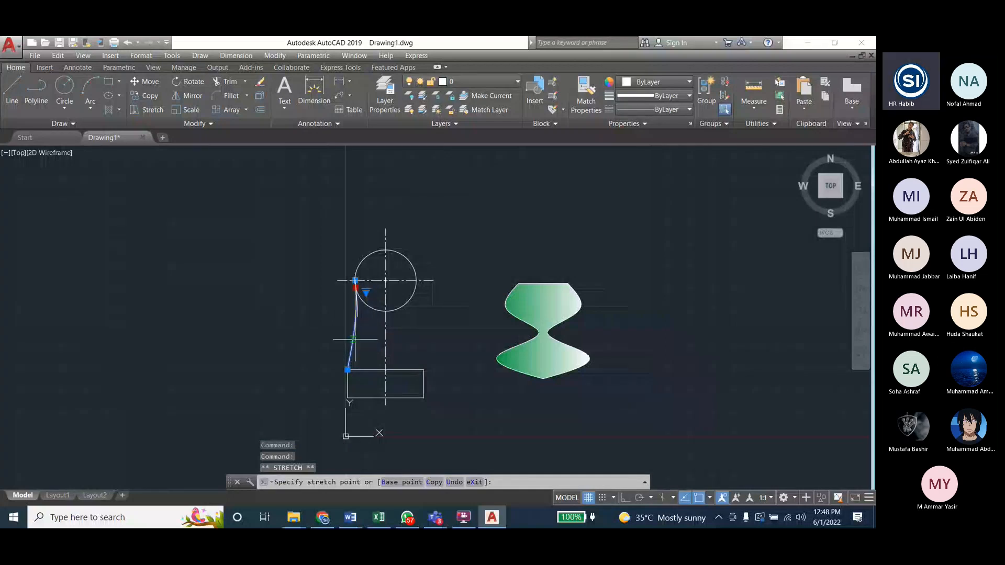
click(360, 342)
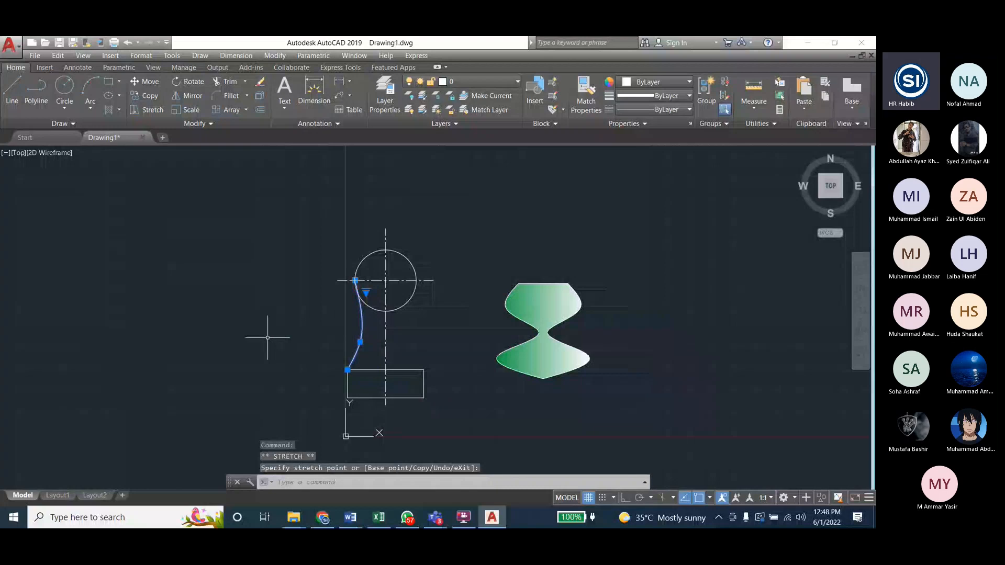
scroll(350, 294, up, 8)
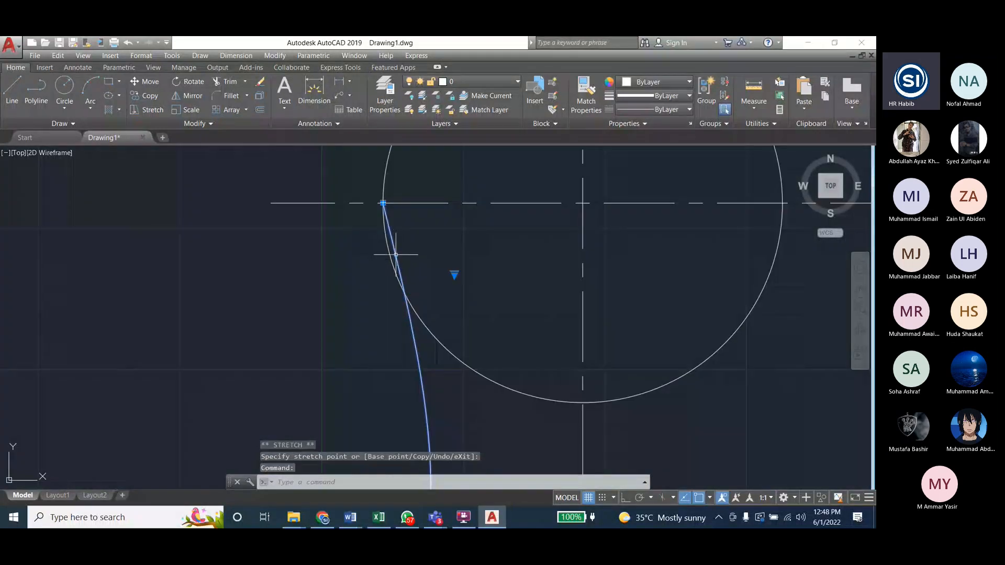
click(383, 203)
scroll(241, 223, down, 4)
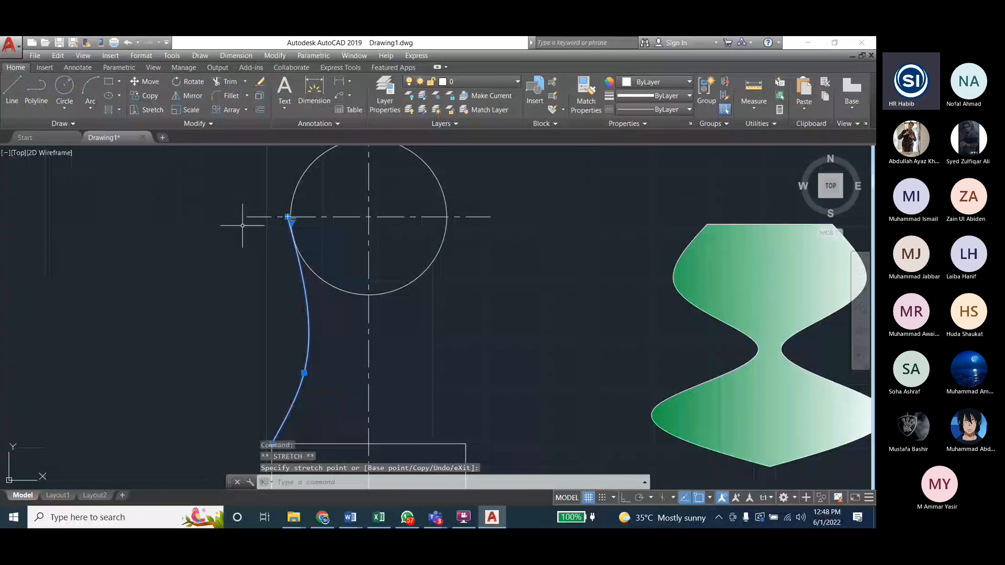
key(Escape)
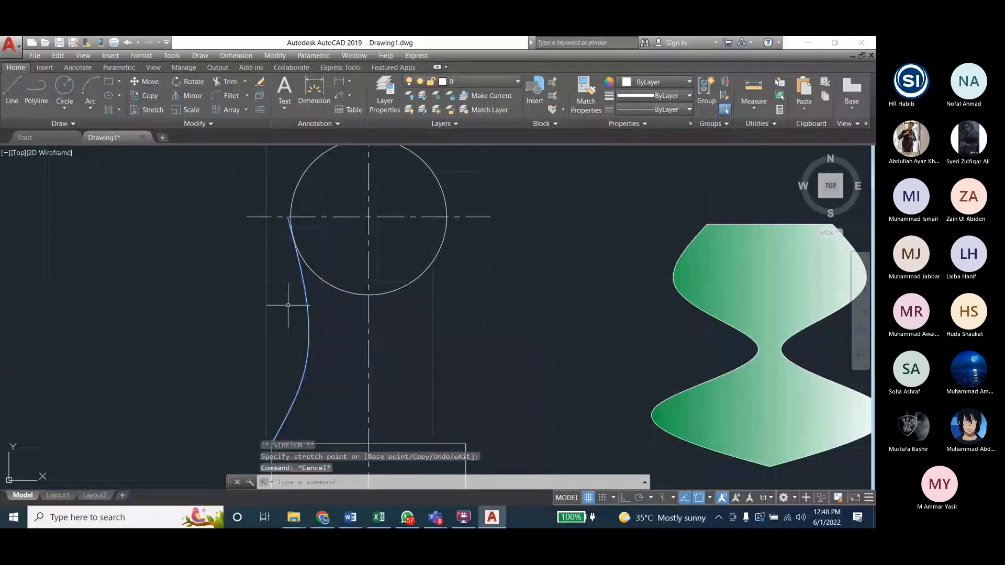
click(275, 56)
mouse_move(200, 56)
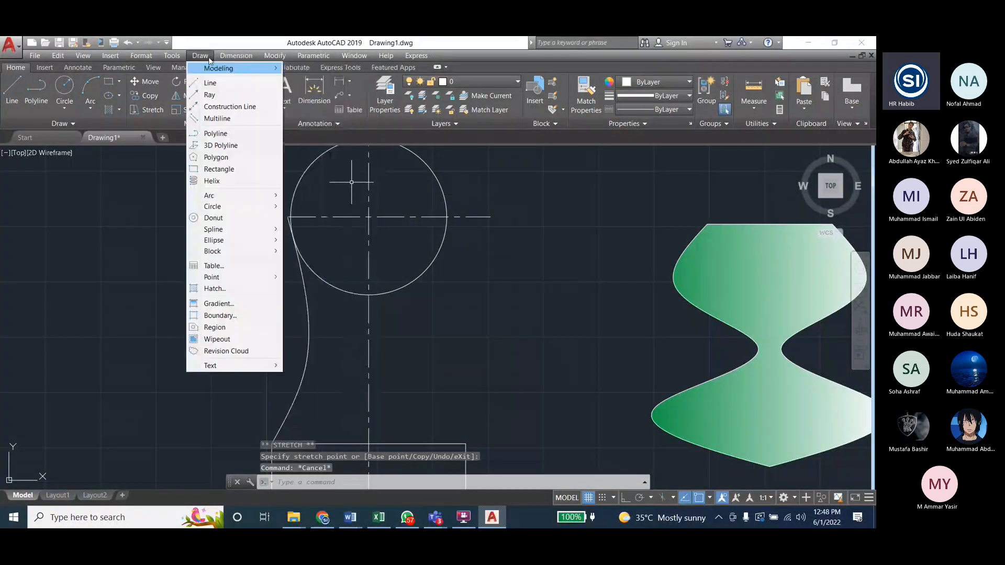
mouse_move(264, 229)
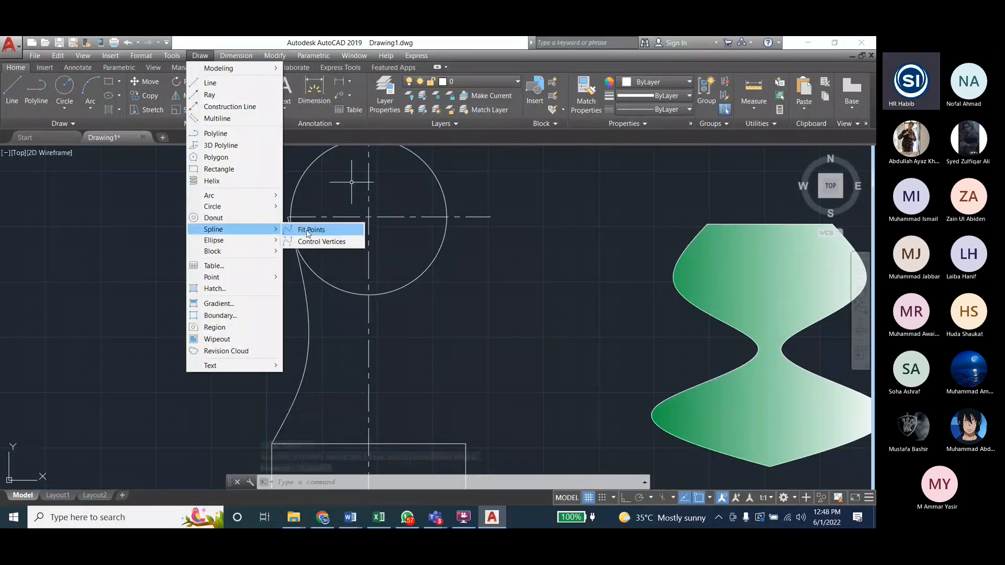
click(307, 233)
click(446, 216)
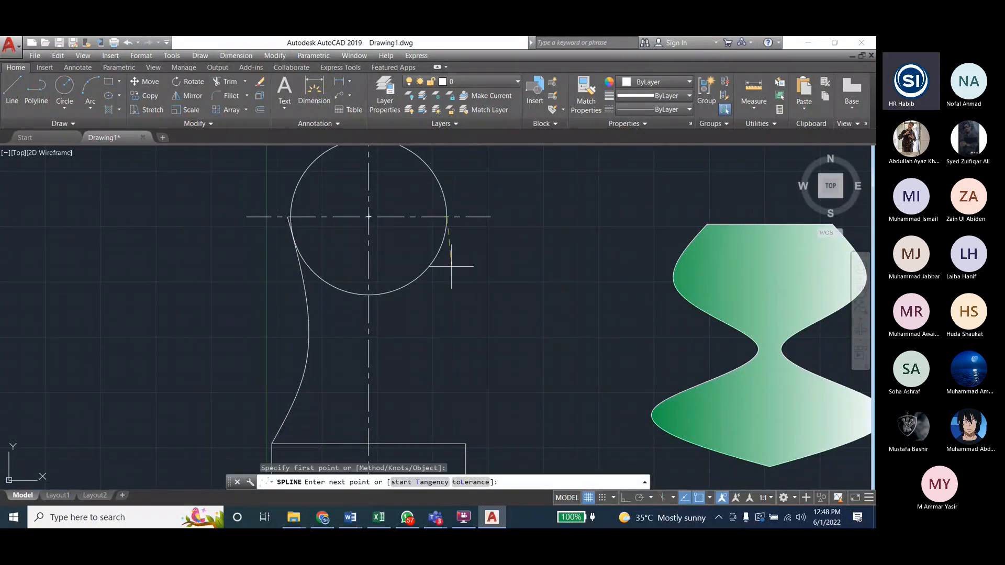
click(449, 317)
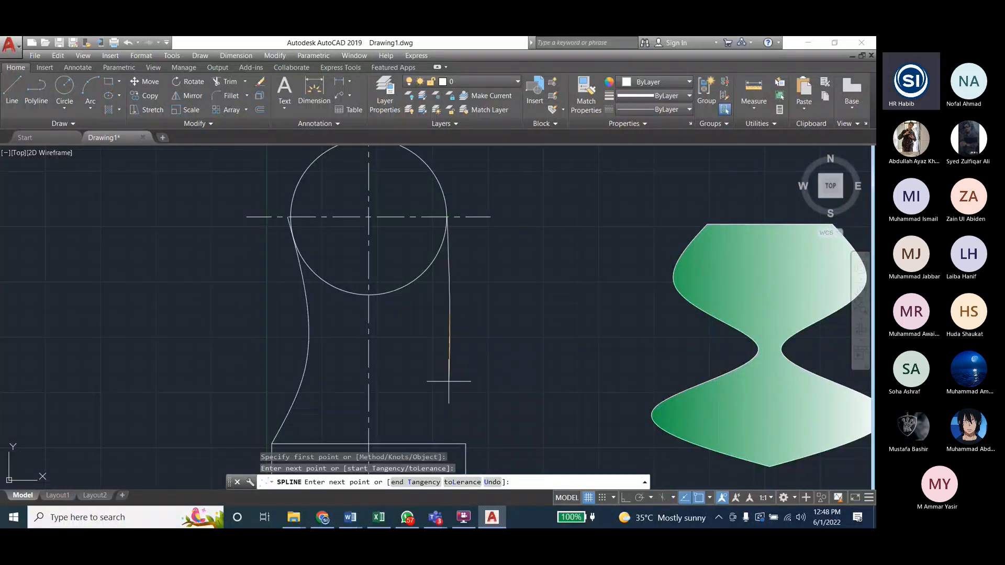
key(Escape)
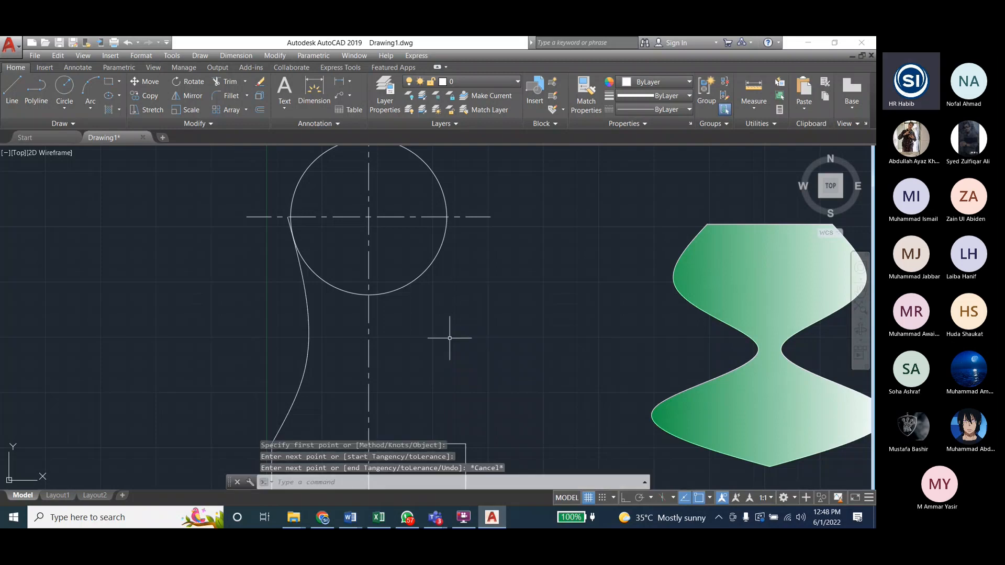
Step: Draw a fit-point spline from the circle's right quadrant, bowing inward, to the rectangle's upper-right corner, and move its upper fit point up to the circle's edge
click(201, 55)
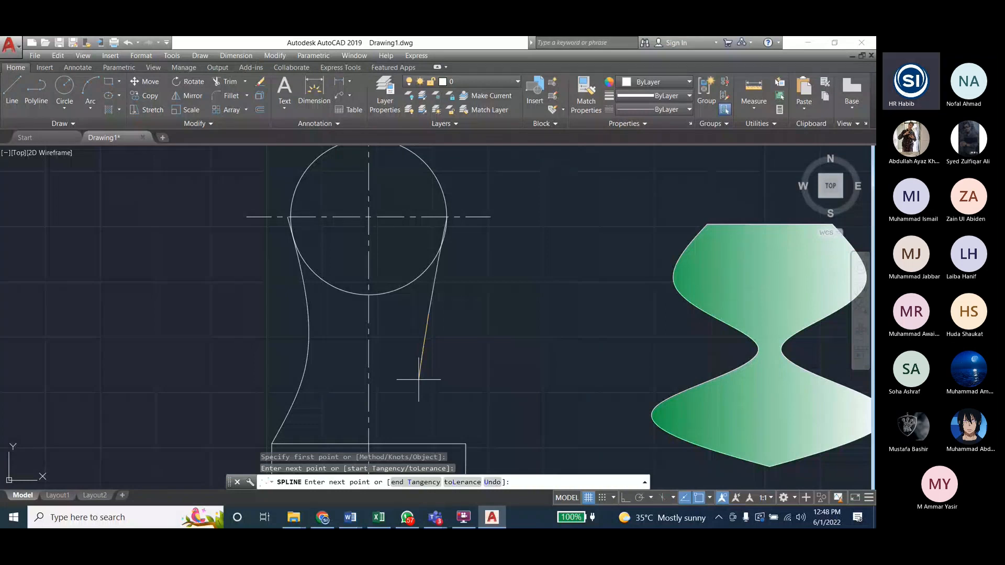
click(418, 379)
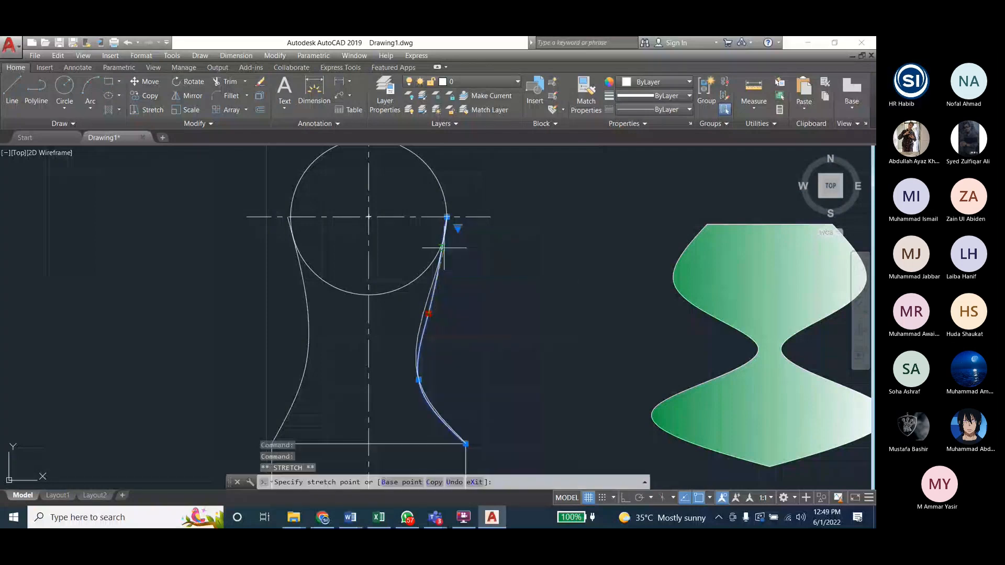
click(429, 313)
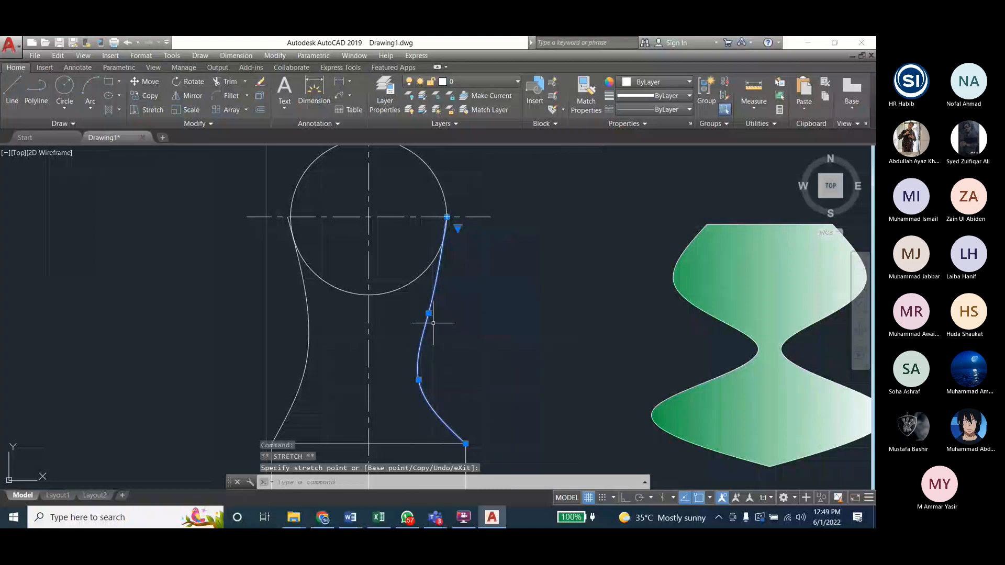
click(428, 313)
click(442, 250)
click(477, 344)
key(Escape)
key(Escape)
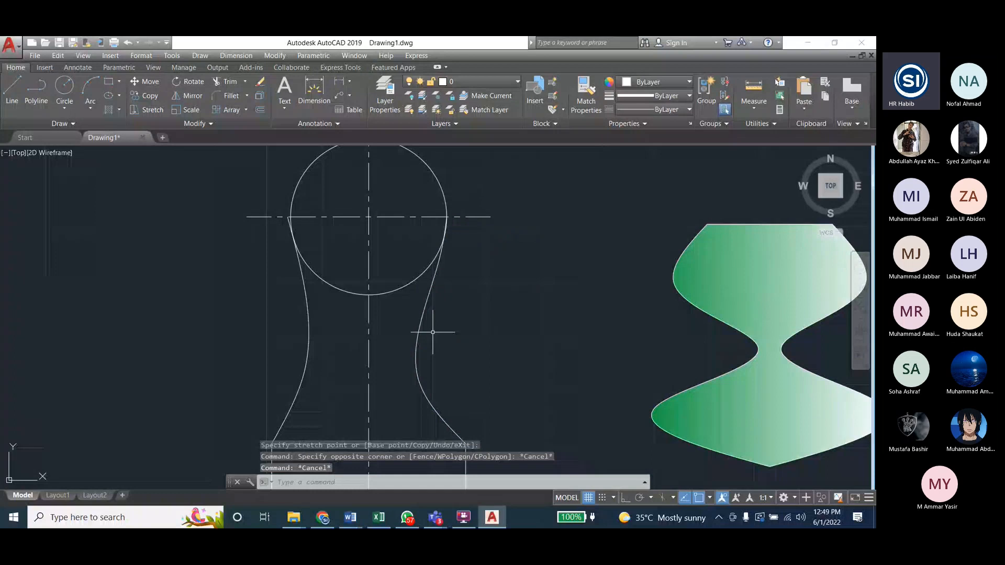
Step: Delete the left spline between the circle and the rectangle
scroll(599, 320, down, 4)
click(484, 336)
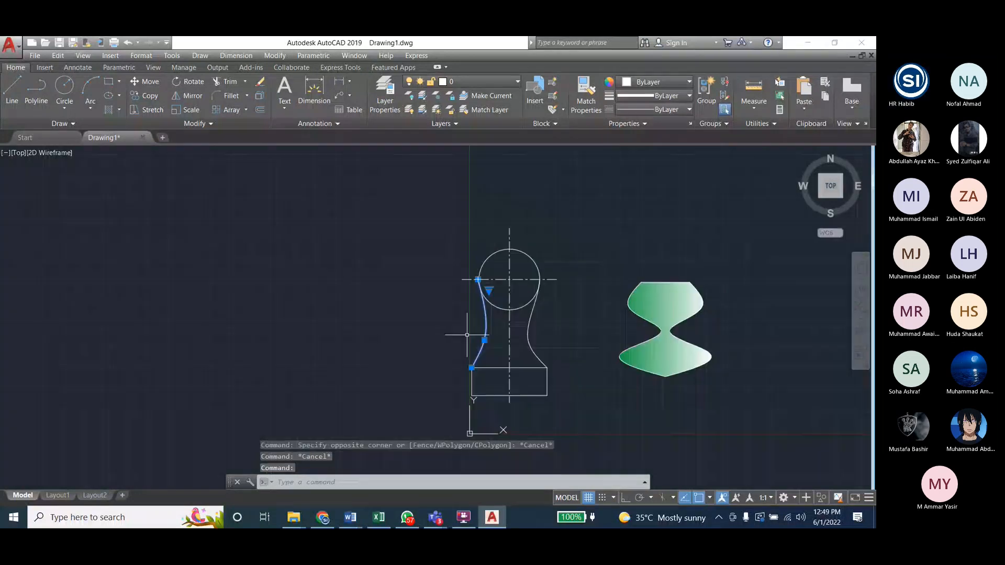
key(Delete)
Step: Mirror the right spline about the vertical center line through the circle's center with Ortho on, keeping the source spline
click(528, 337)
click(274, 56)
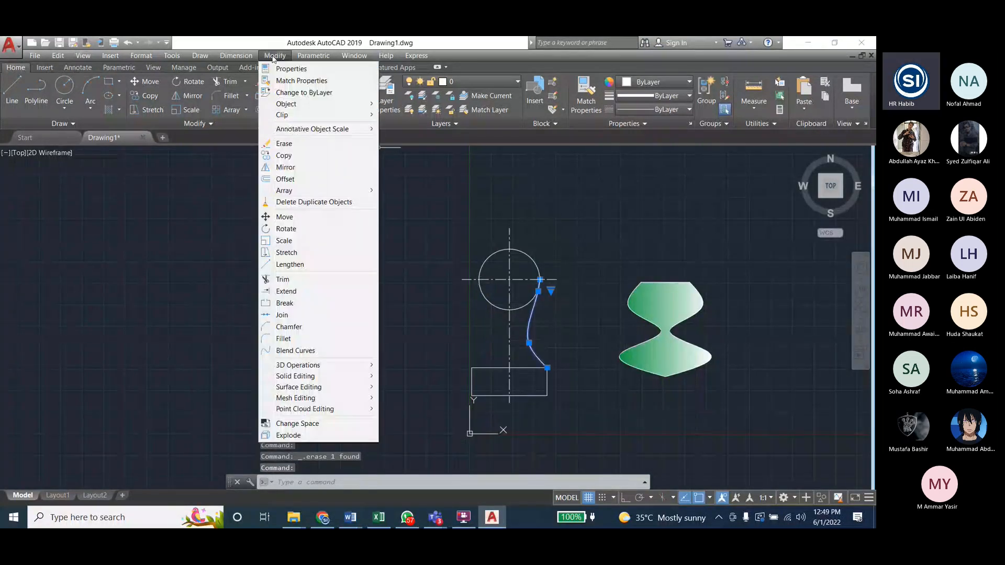
click(286, 167)
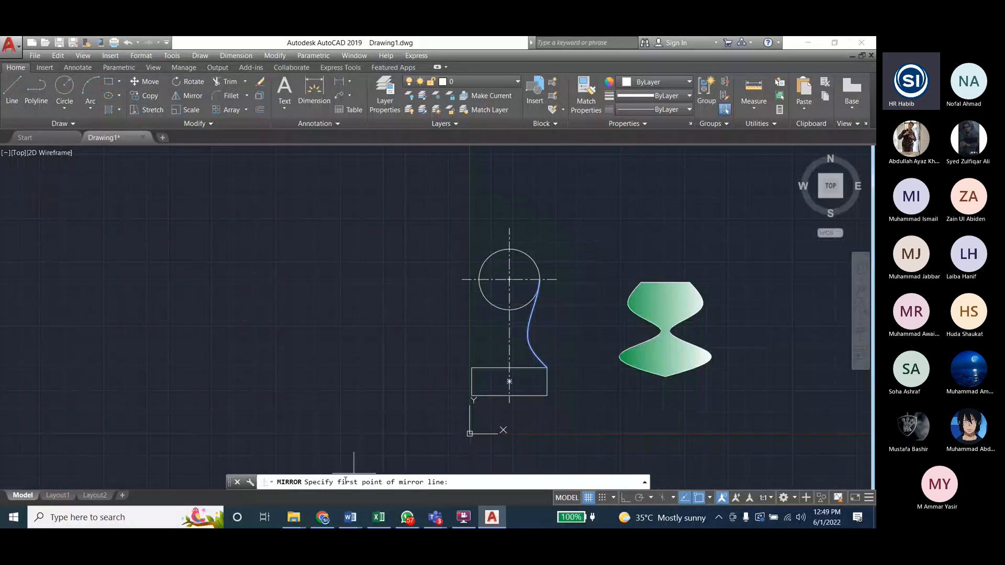
click(630, 498)
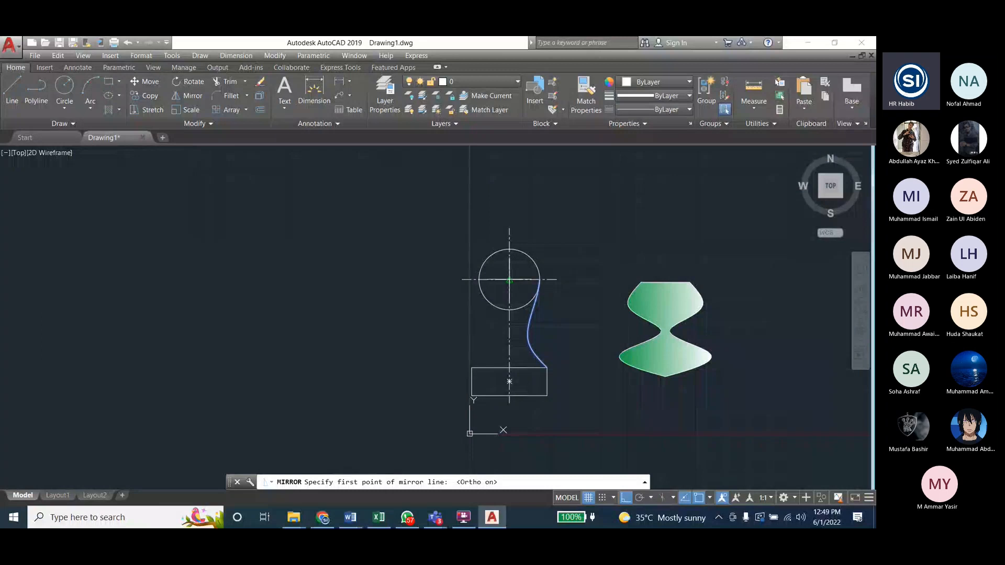
click(509, 280)
click(497, 361)
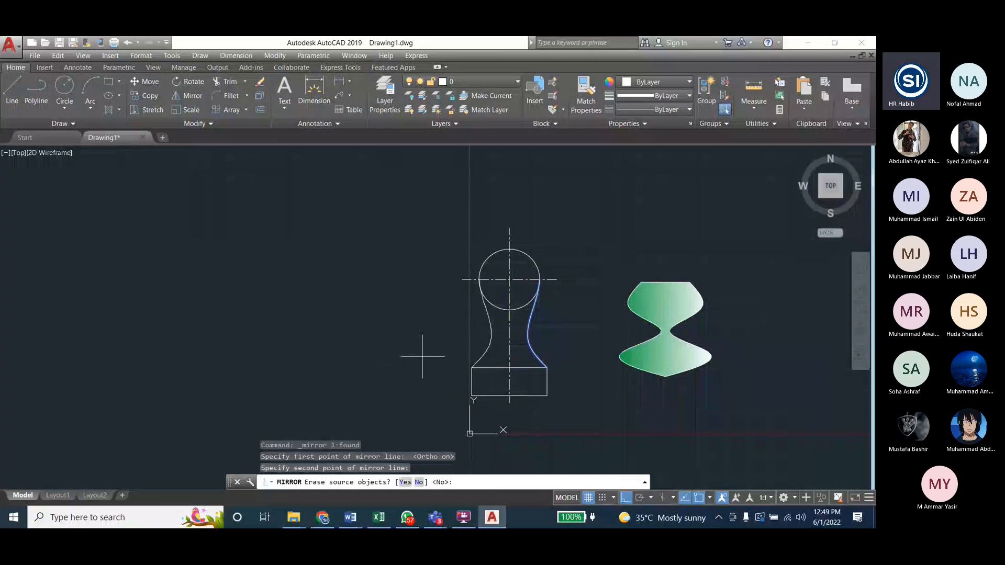
key(Escape)
key(Escape)
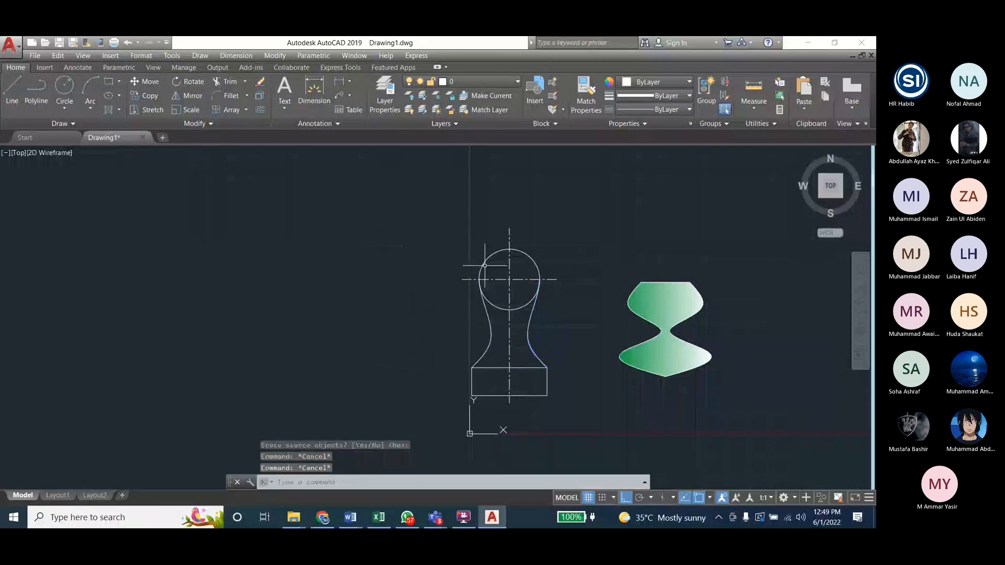
key(Escape)
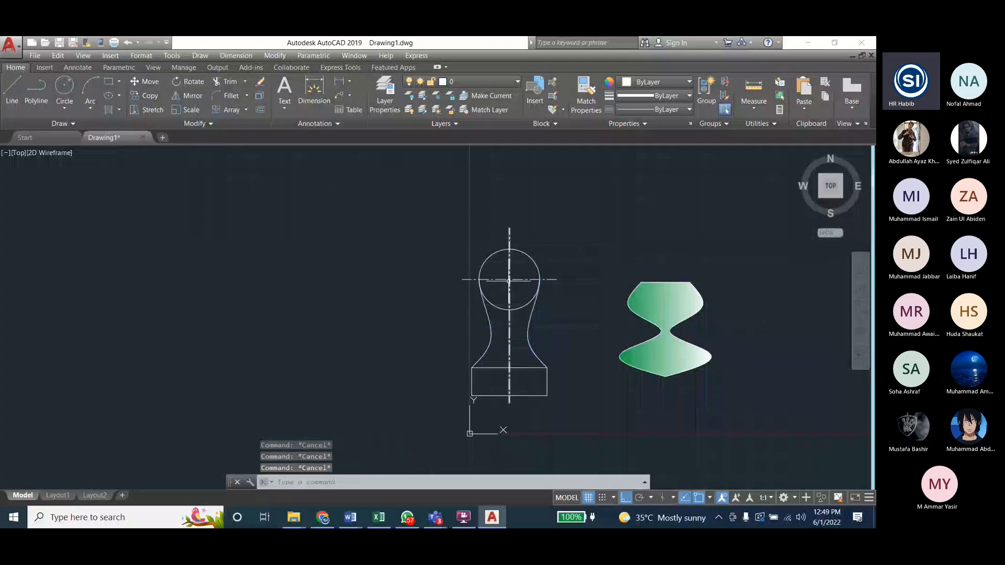
Step: Fill the whole circle with a SOLID hatch
click(199, 57)
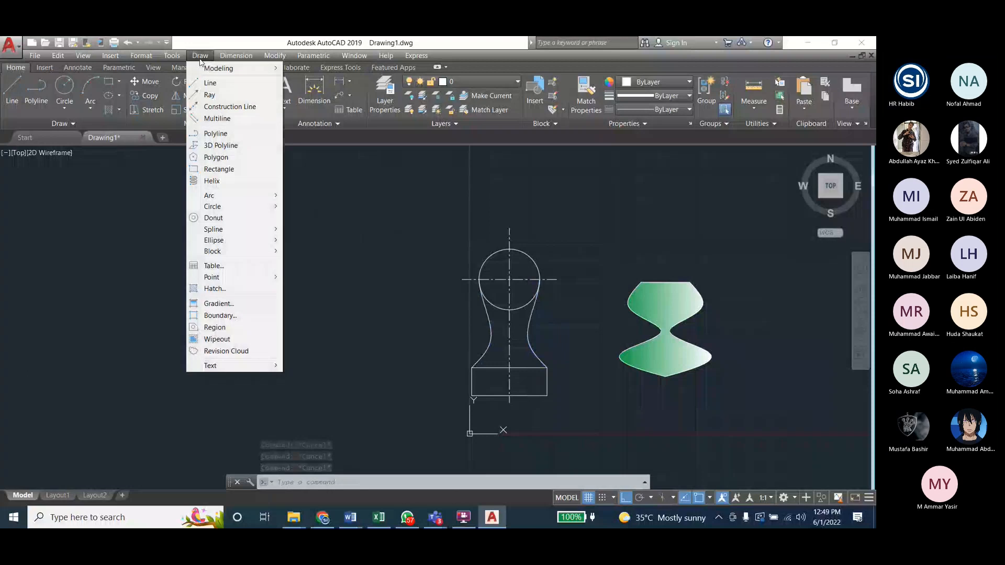
click(214, 288)
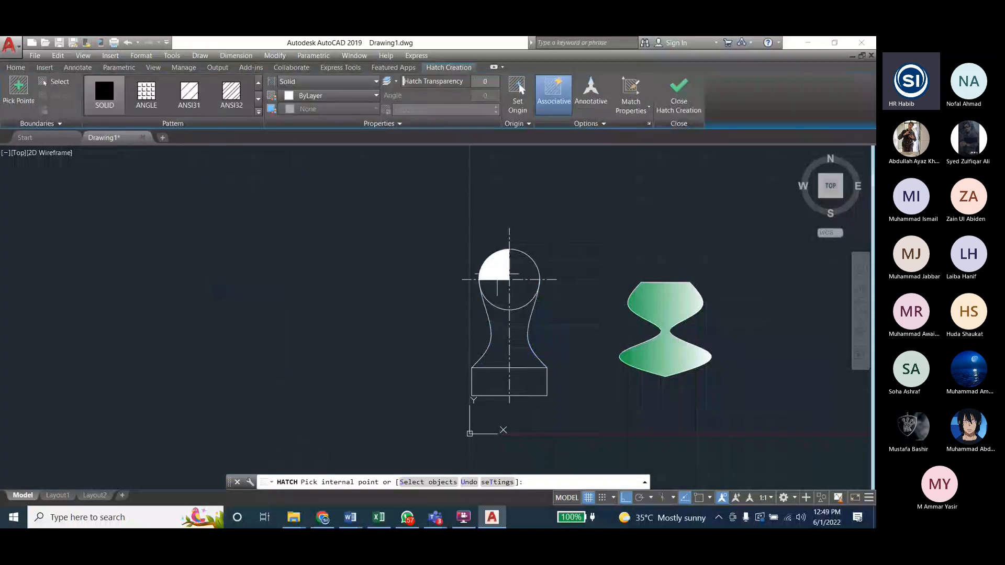
click(498, 288)
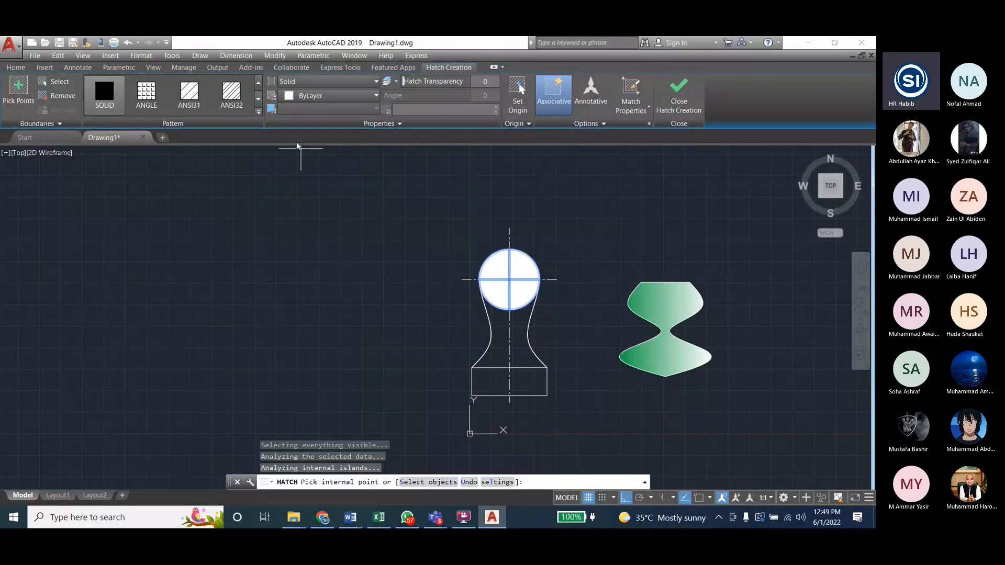
click(188, 94)
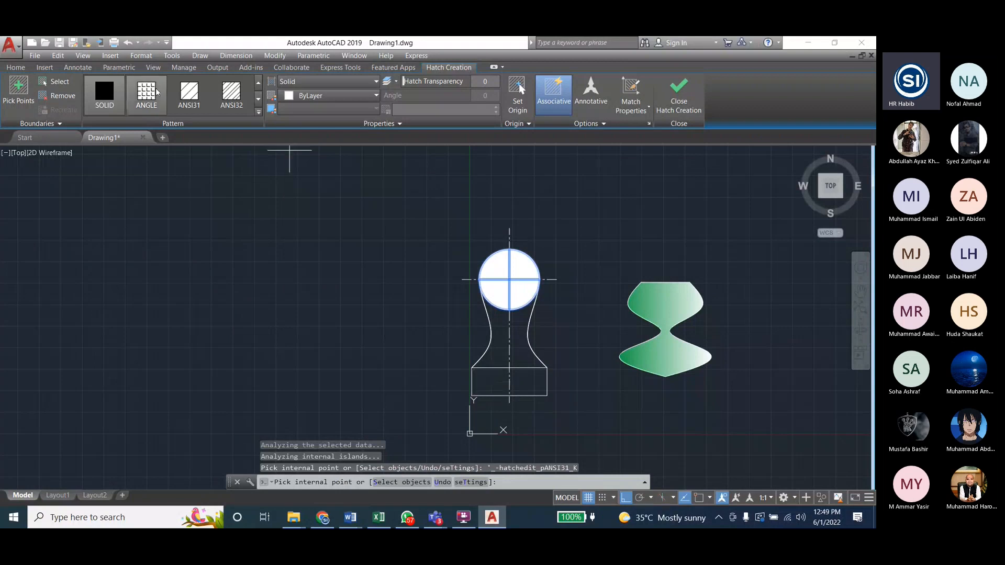
click(302, 97)
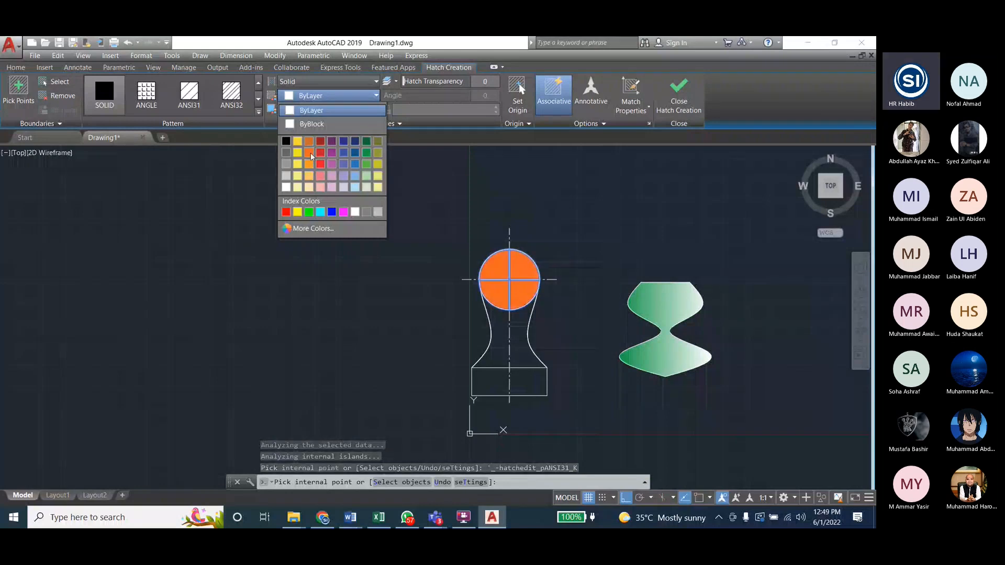
key(Return)
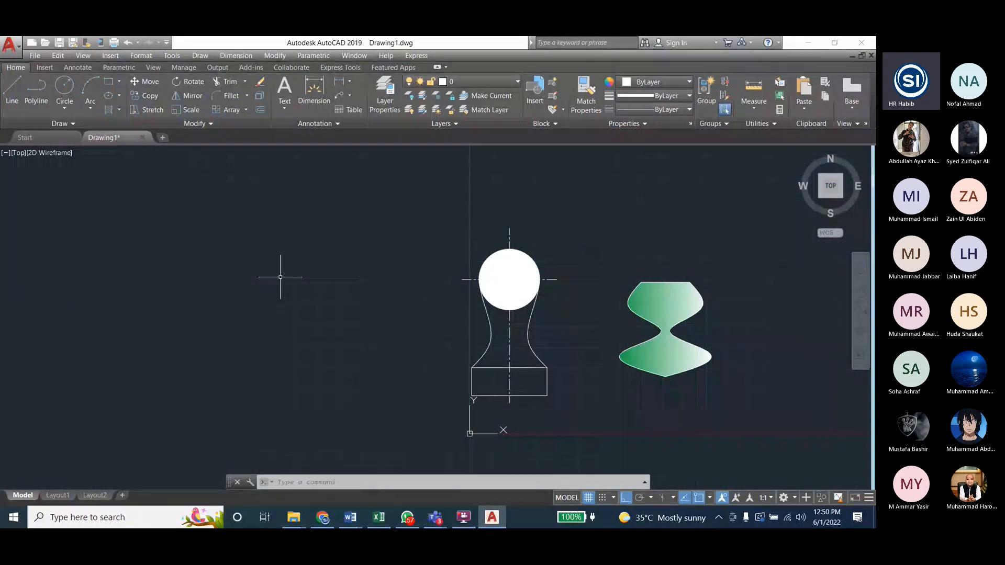
key(Escape)
key(Escape)
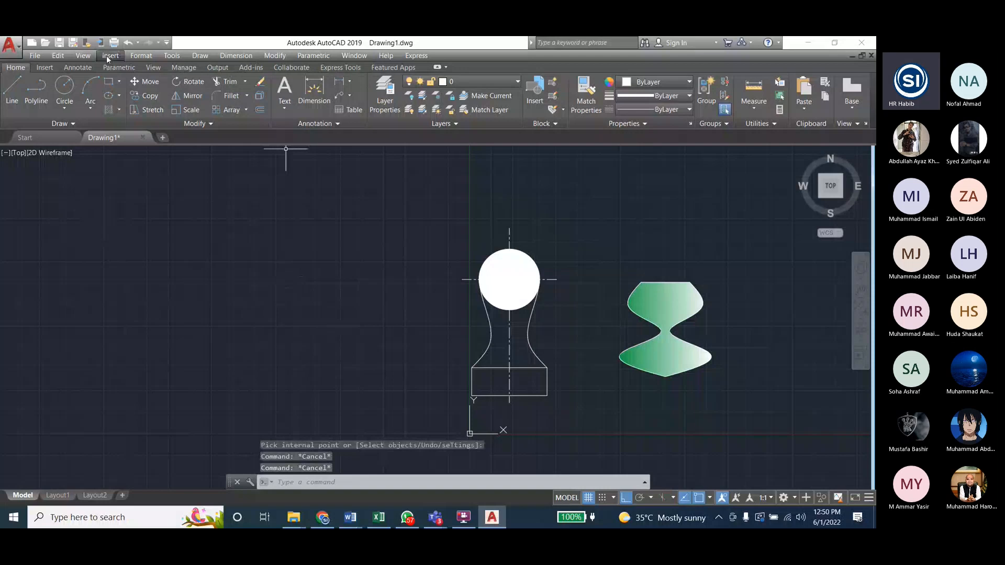
Step: Fill the rectangle with a GR_LINEAR gradient from orange 242,103,34 to white 255,255,255
click(190, 57)
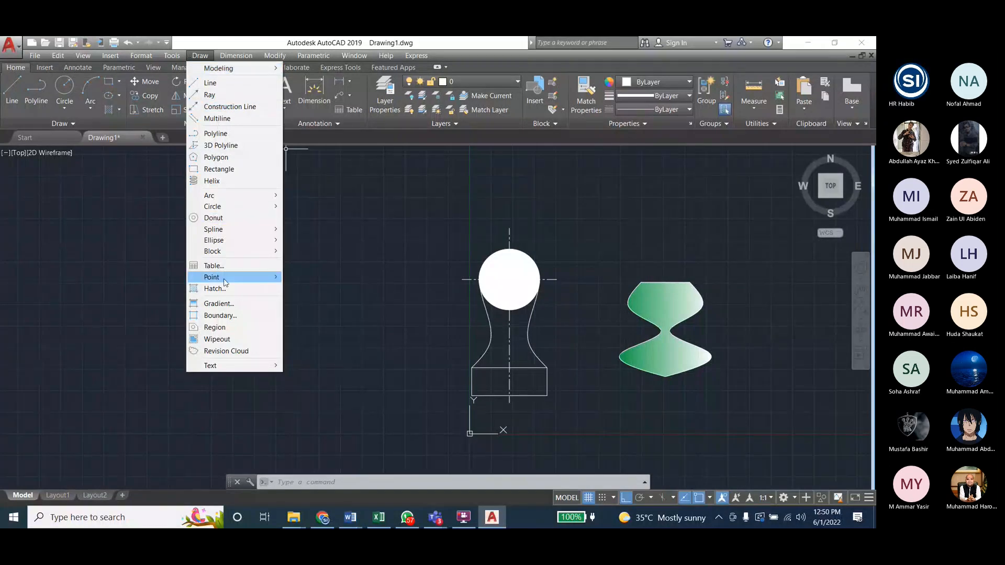
click(229, 304)
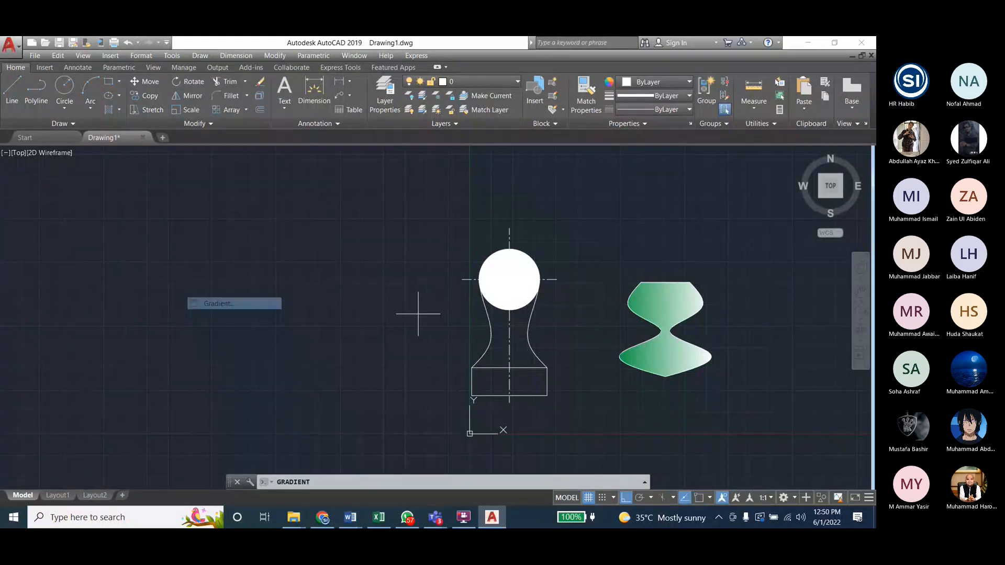
click(497, 377)
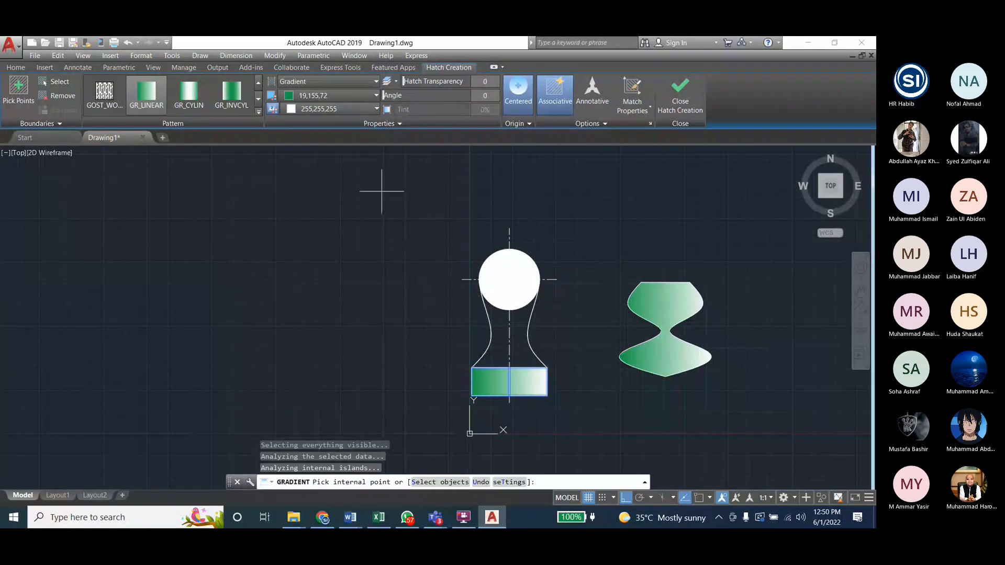
click(328, 96)
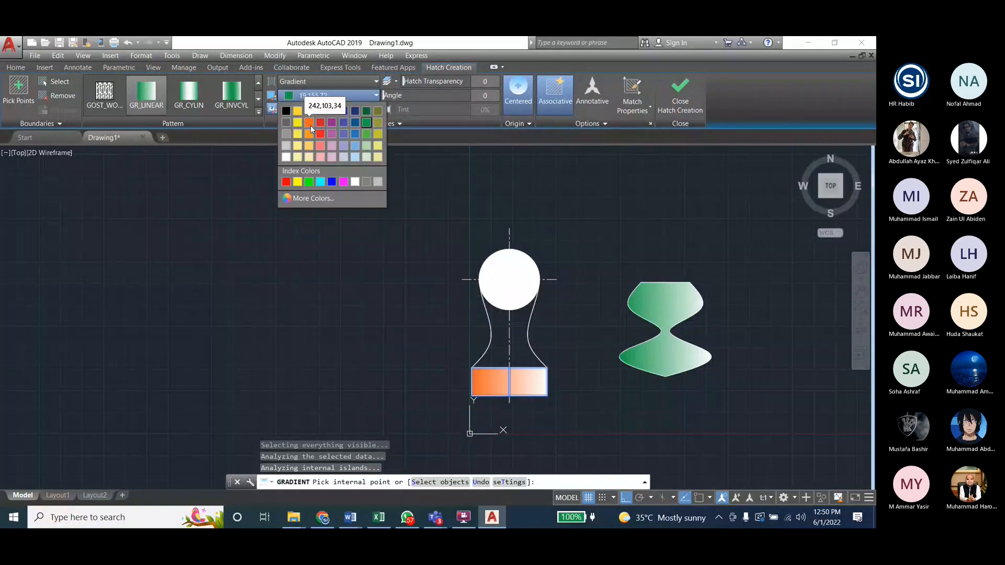
click(310, 122)
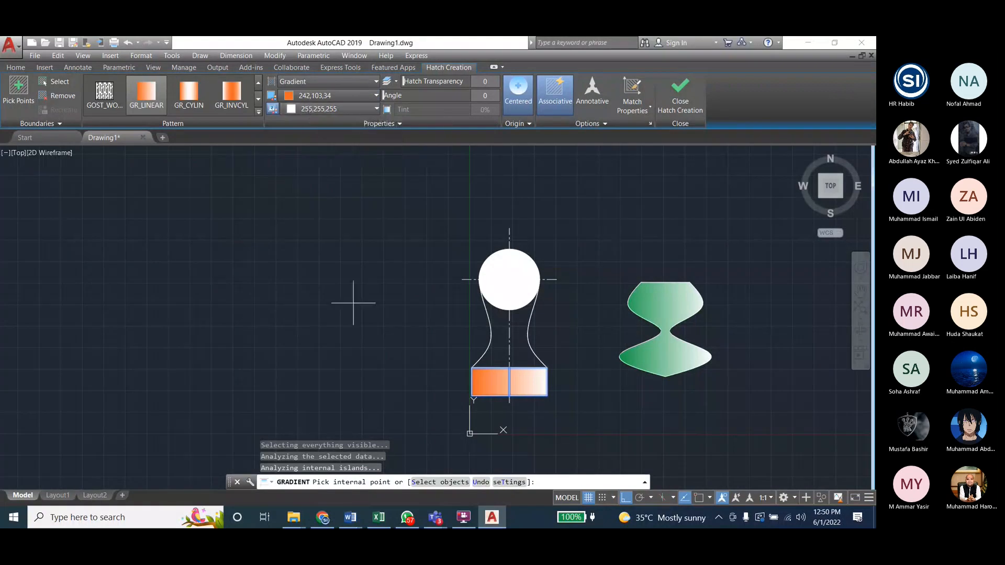
click(660, 112)
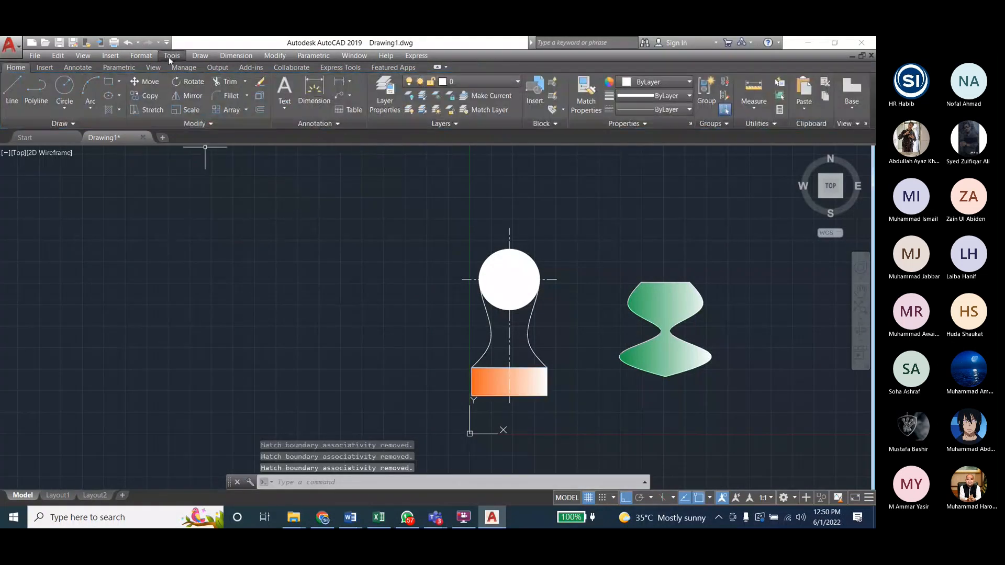
Step: Fill both halves of the area between the splines with a GR_LINEAR gradient from Cyan to orange 242,103,34
click(200, 55)
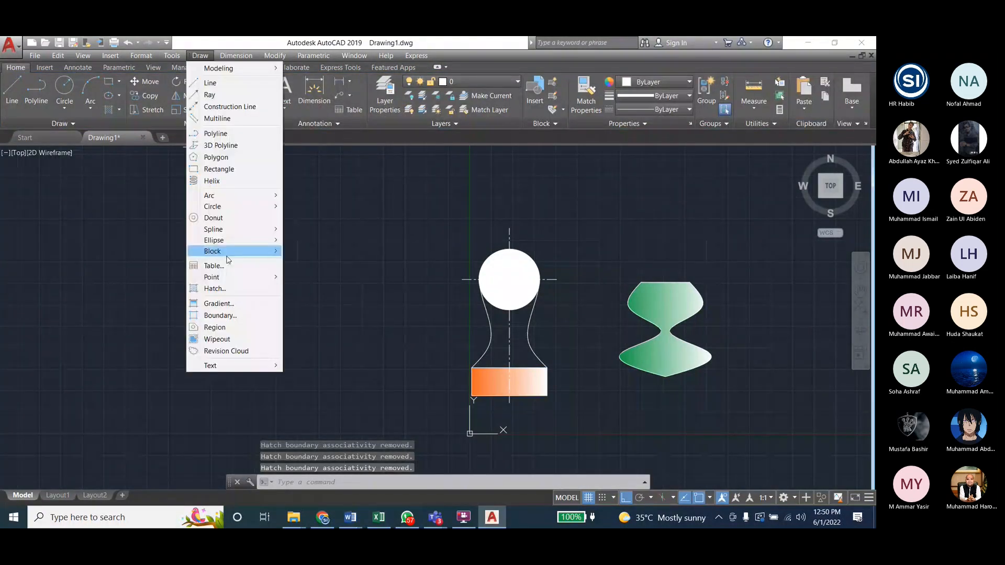
click(228, 304)
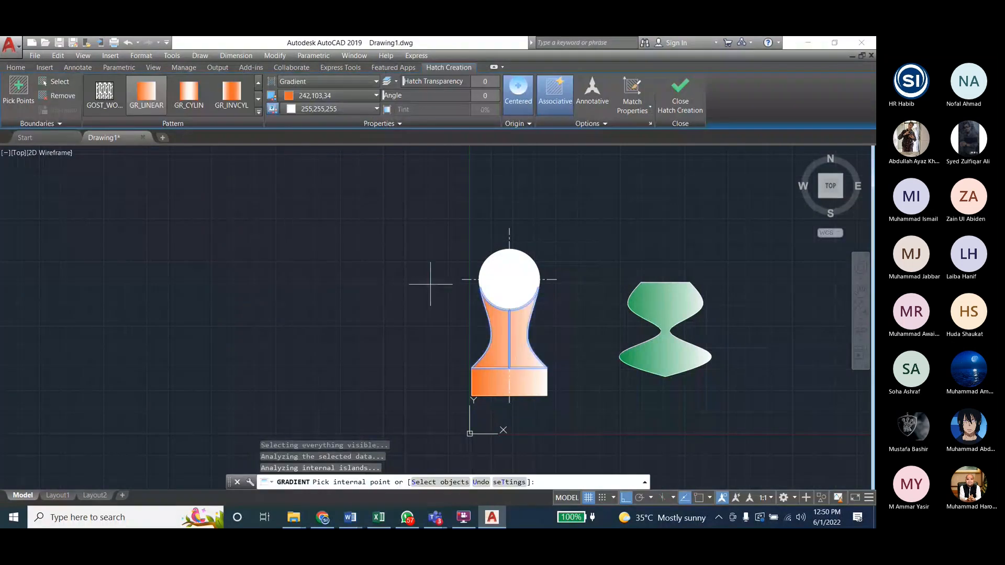
click(292, 98)
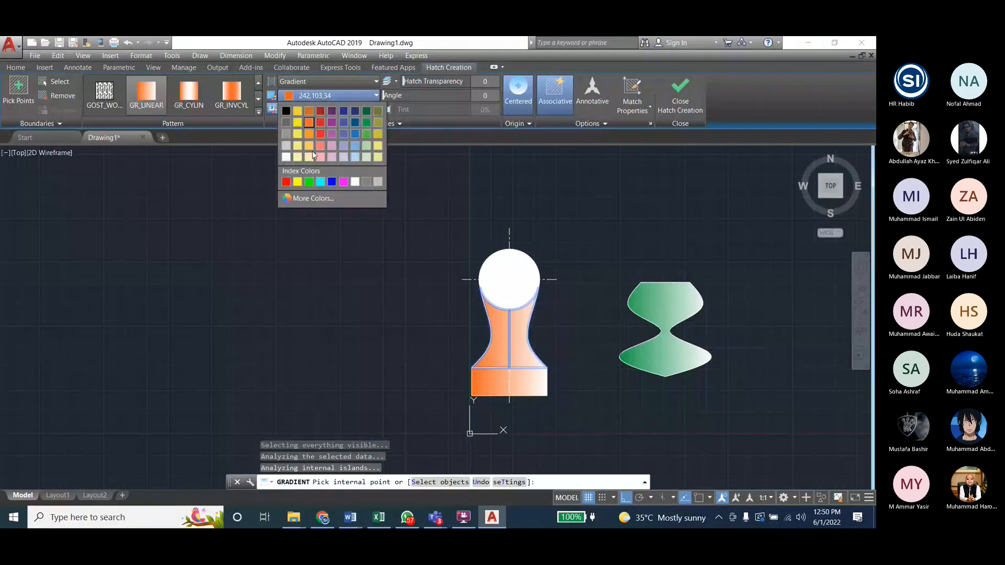
click(318, 179)
click(376, 109)
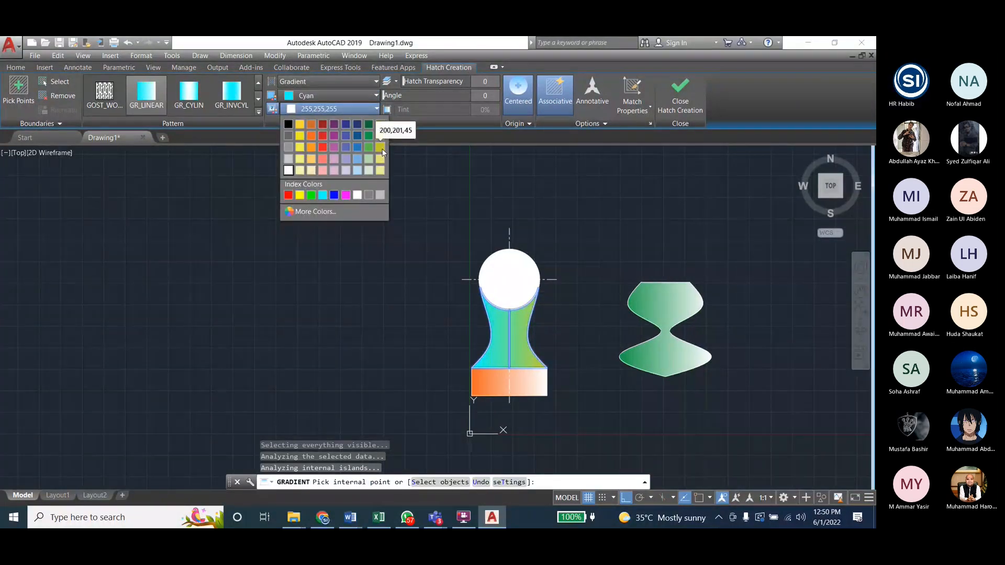
click(310, 137)
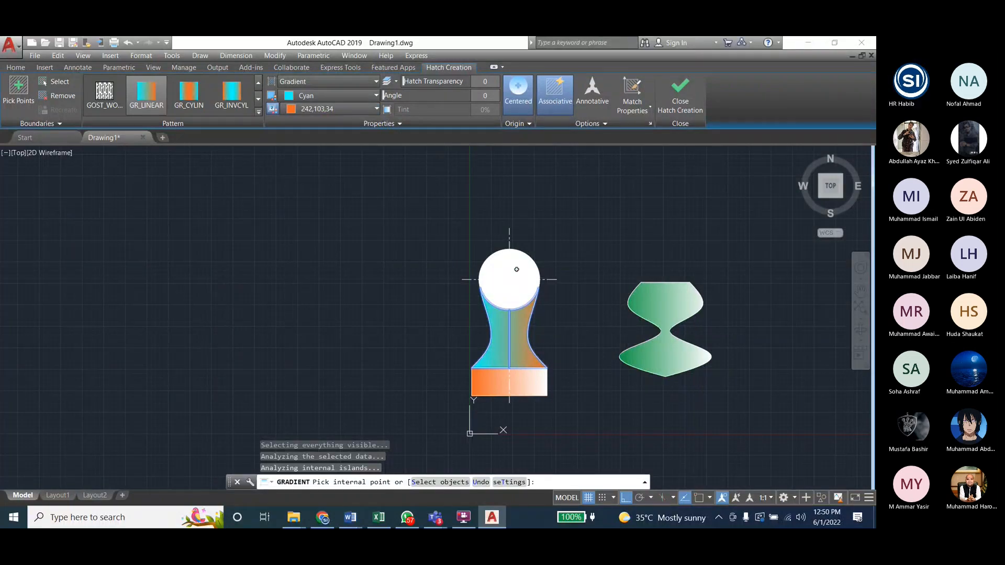
key(Escape)
key(Escape)
key(Escape)
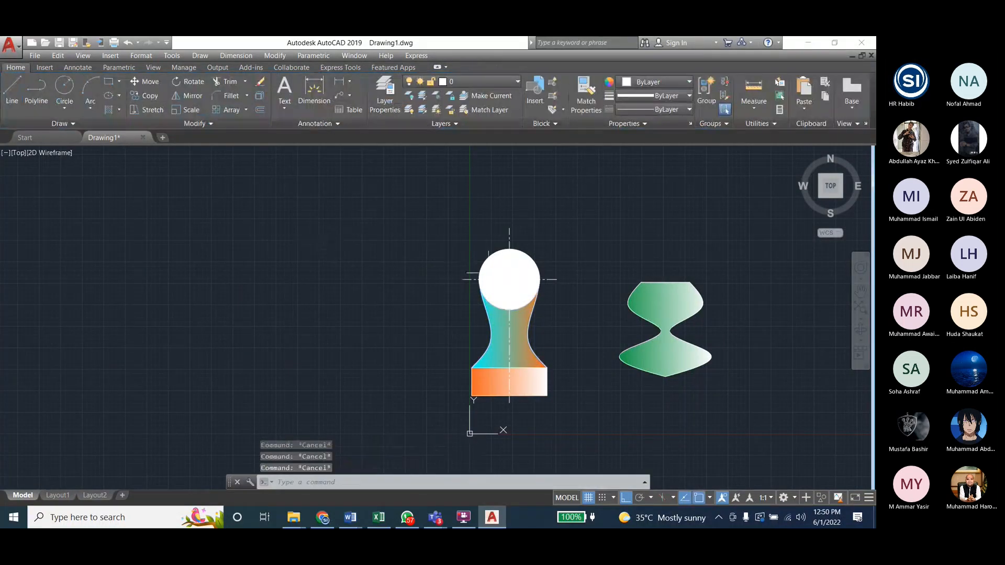
Step: Change the circle's solid hatch color to purple 147,39,143
click(505, 275)
click(313, 97)
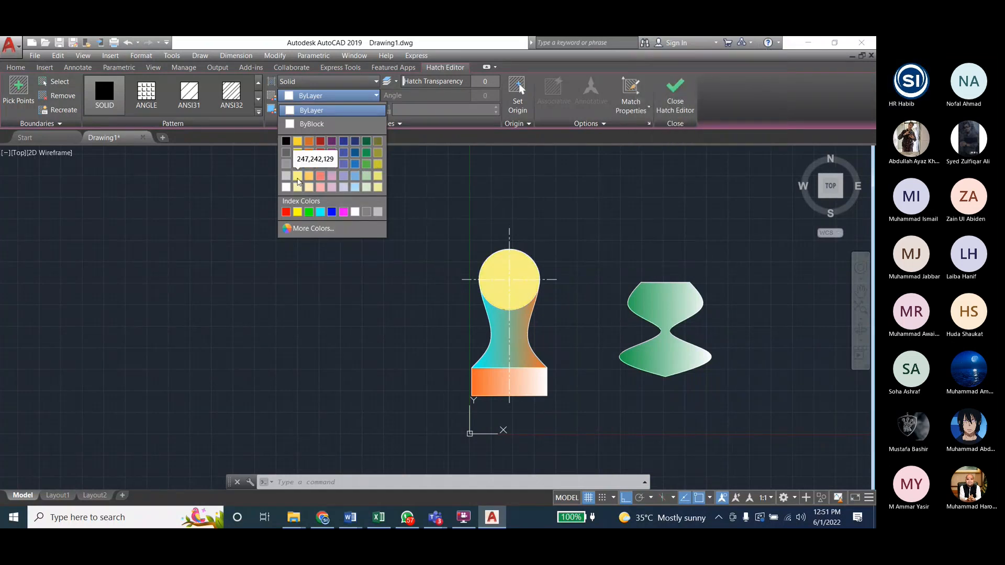
click(329, 154)
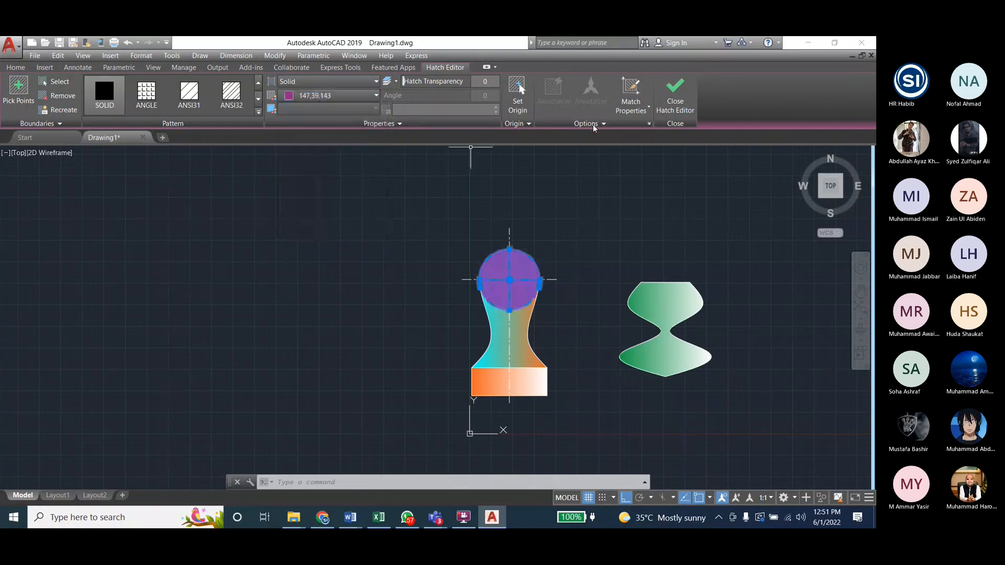
key(Escape)
key(Escape)
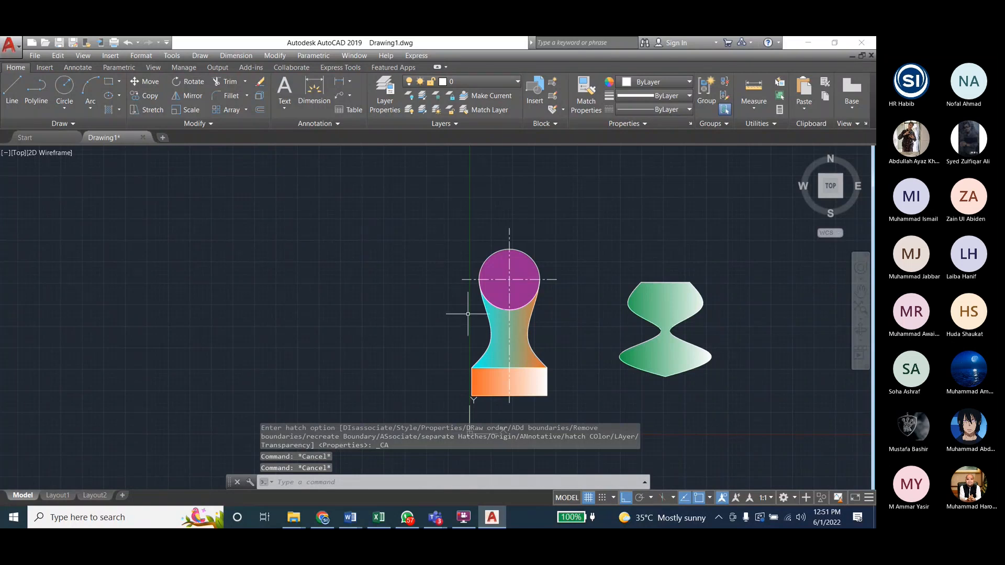
scroll(327, 283, down, 2)
scroll(417, 319, up, 4)
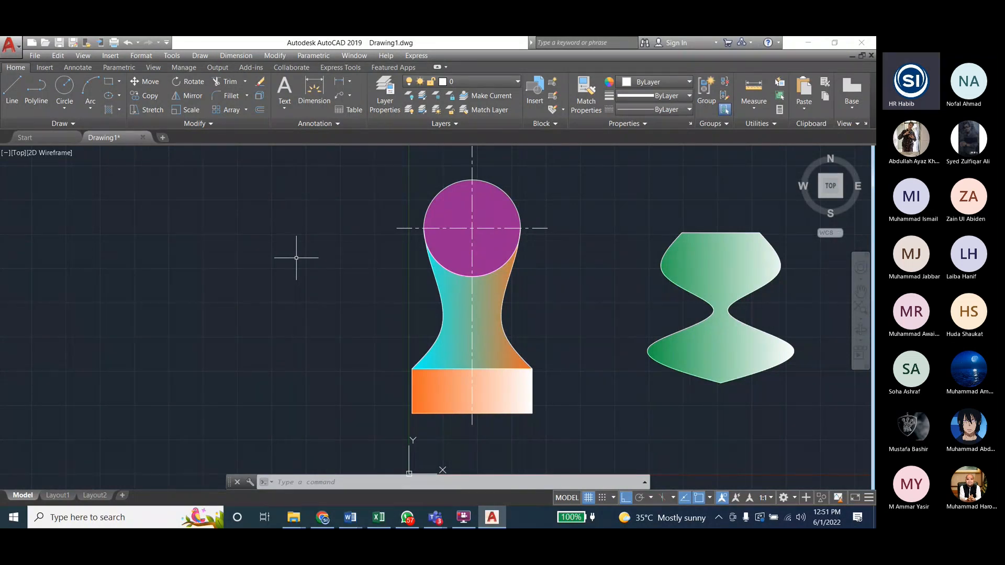
Step: Check the Microsoft Teams meeting window and return to the AutoCAD drawing
mouse_move(435, 517)
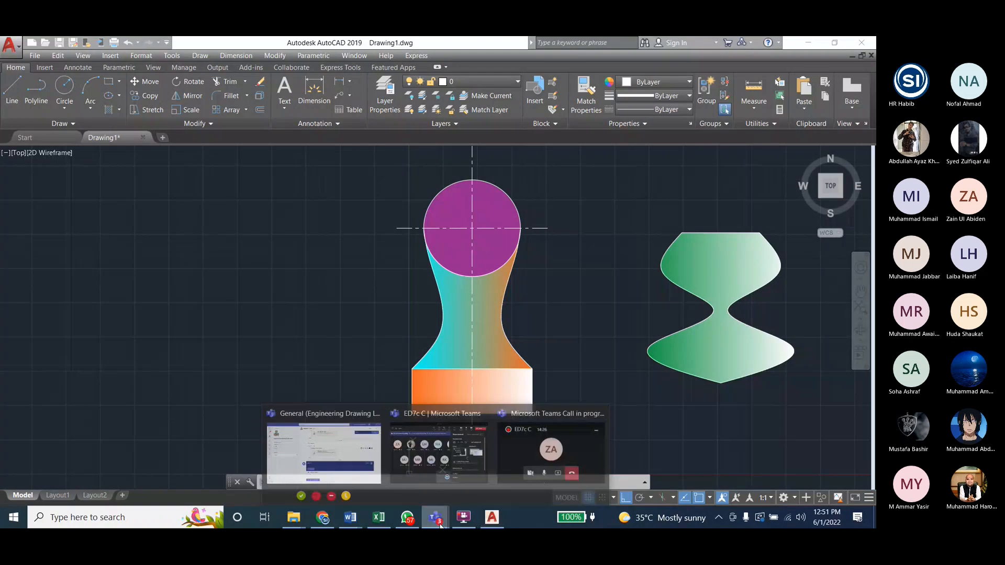
click(427, 460)
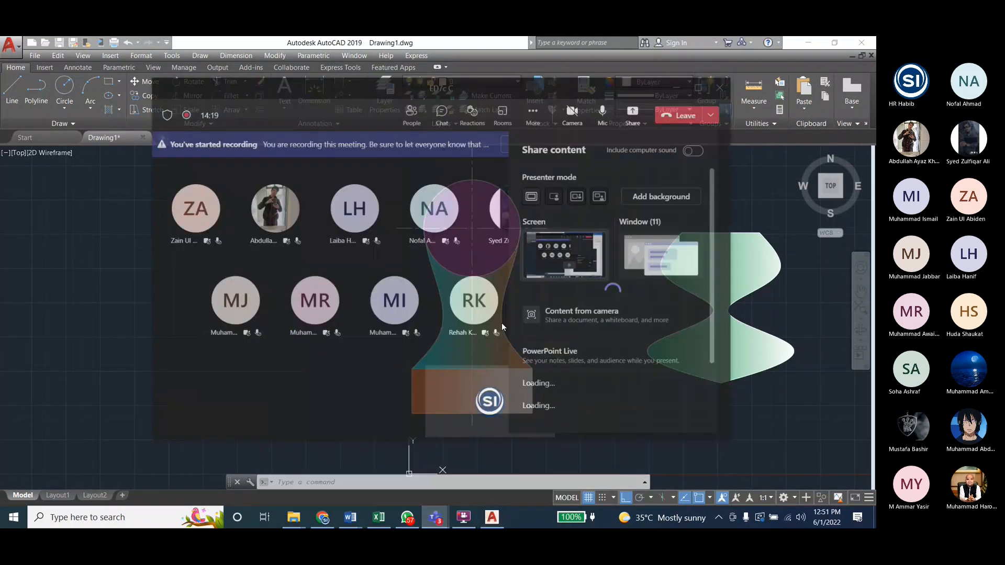
click(687, 58)
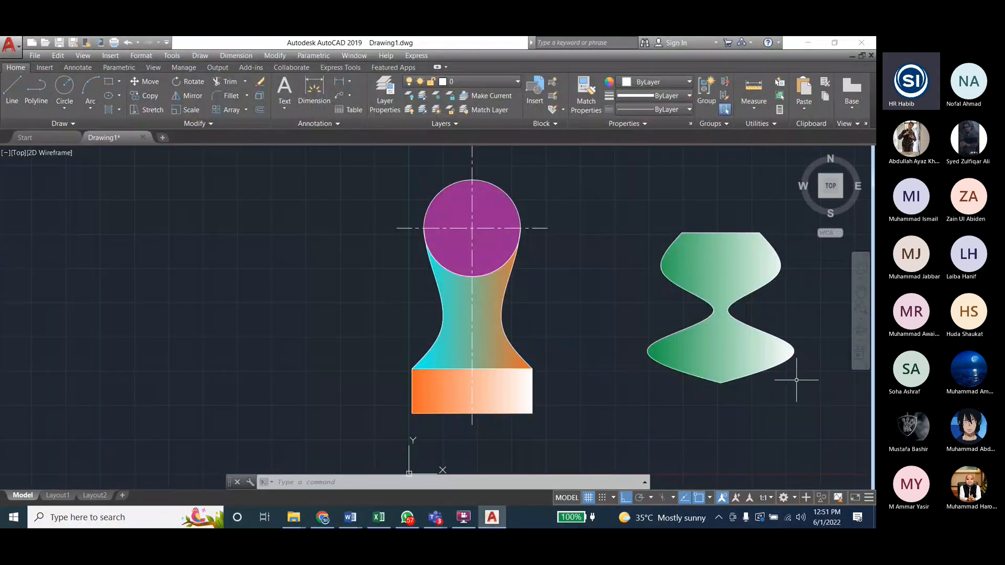
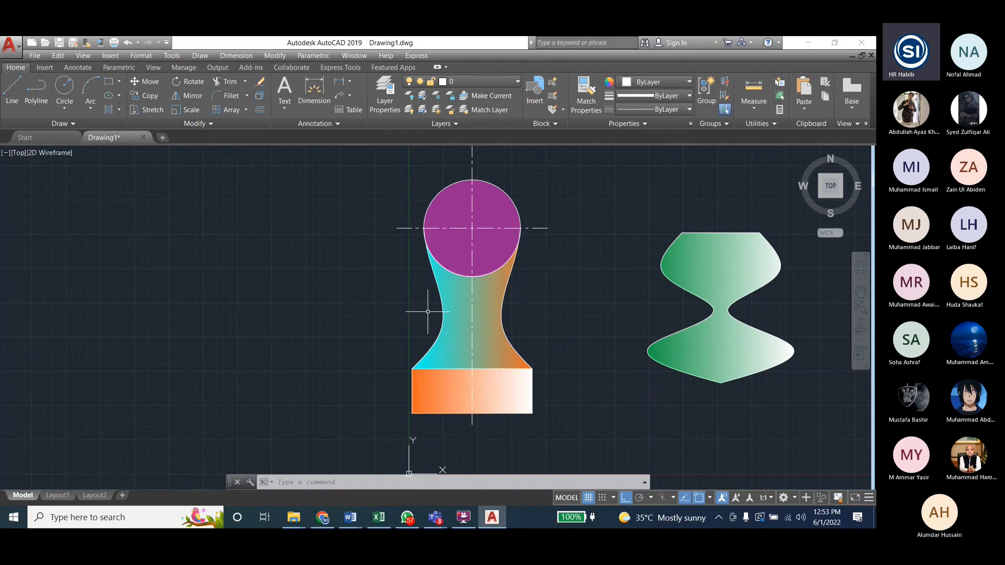
Step: Switch to WhatsApp, send a voice message of about 8 seconds to the searched contact, and return to the AutoCAD drawing
click(407, 517)
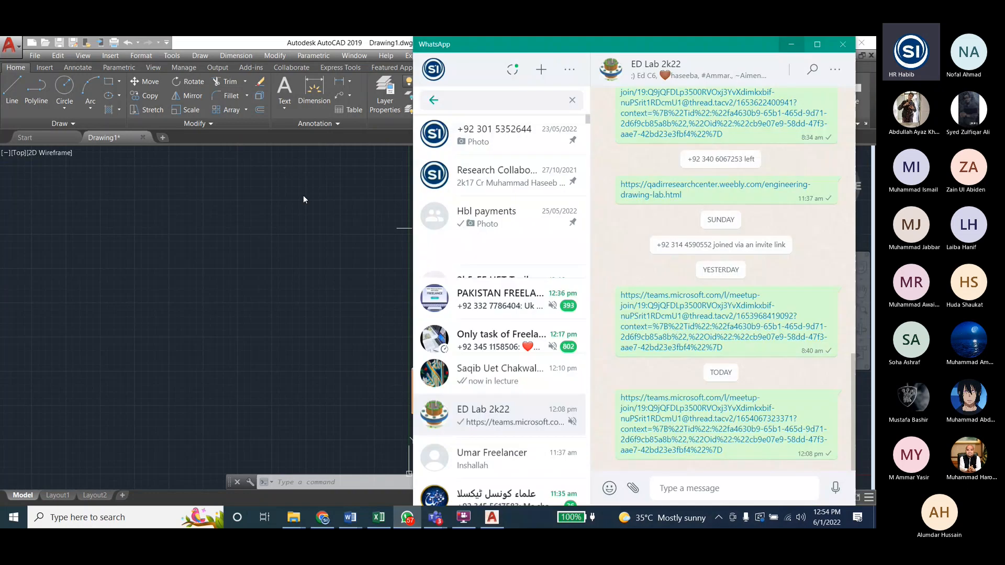
text(m)
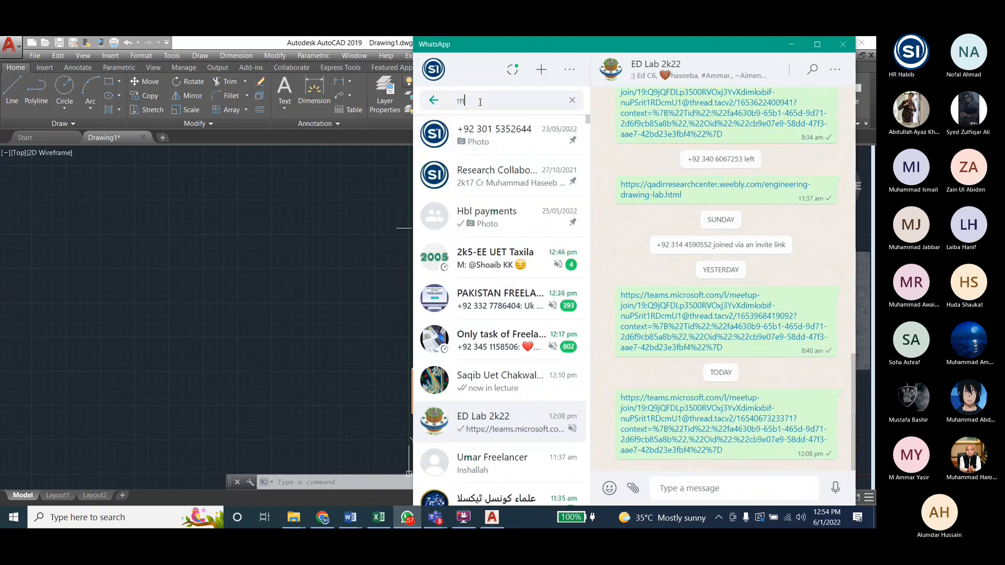
text(oiz)
key(Return)
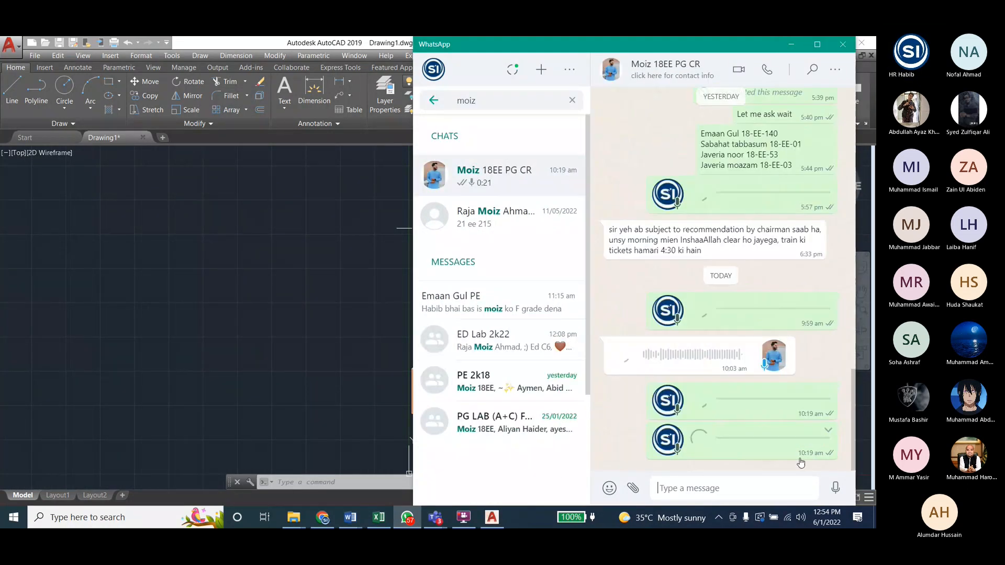
click(835, 488)
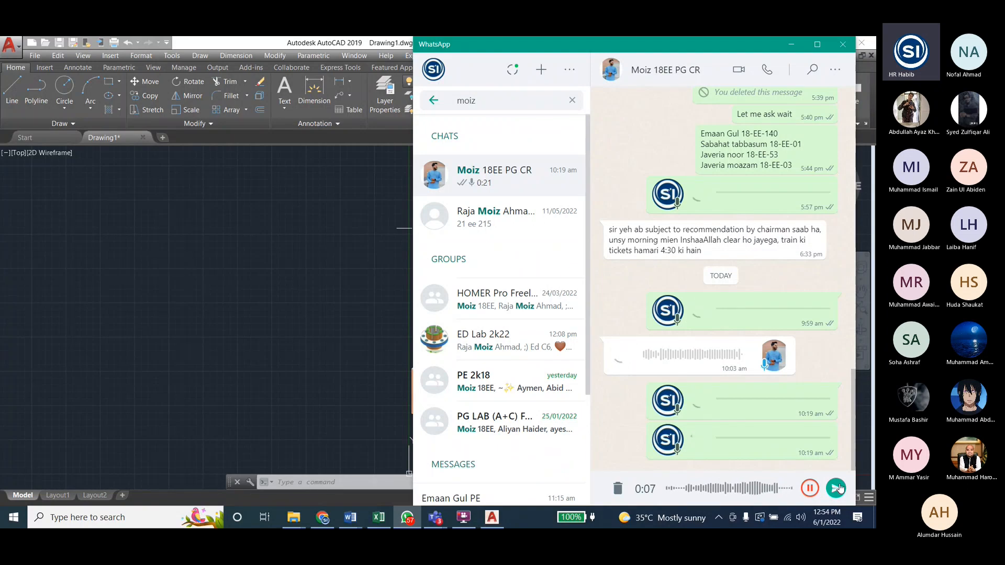
click(835, 488)
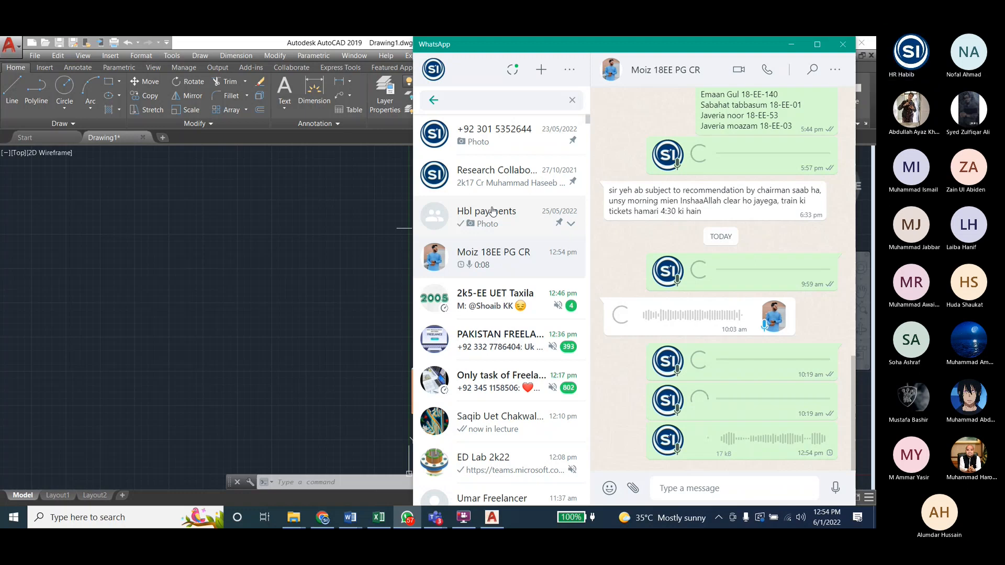
key(alt+Tab)
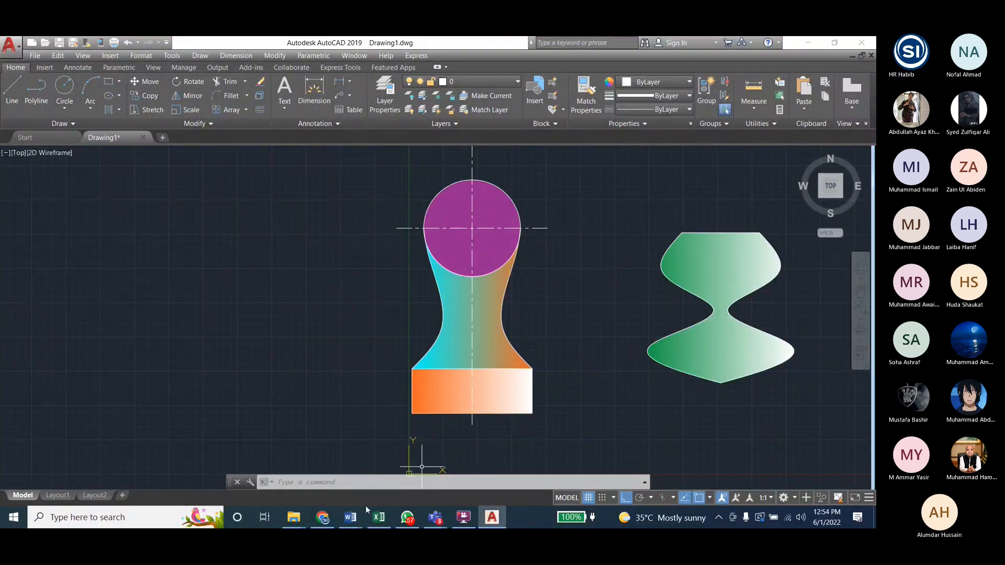
Step: Review the task figures in the Lab7 AutoCAD Tasks document and the Lab 7 page of the student lab manual in Word, and return to AutoCAD
mouse_move(350, 516)
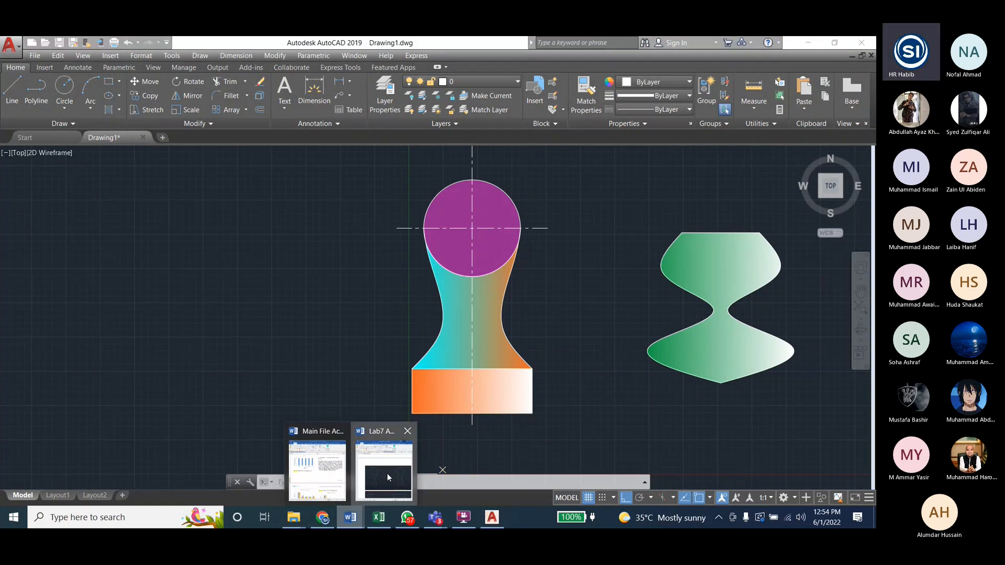
click(388, 473)
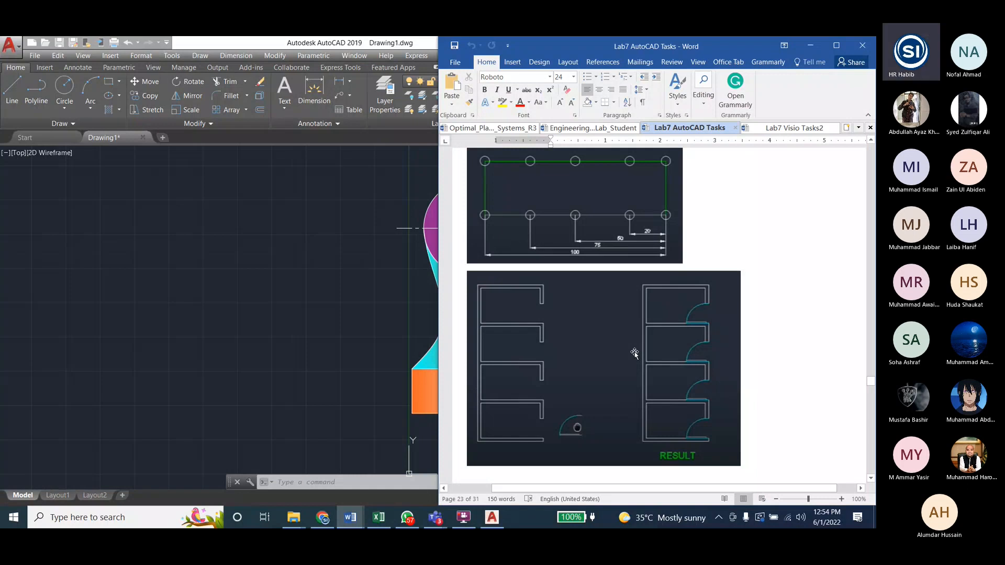
scroll(623, 352, down, 1)
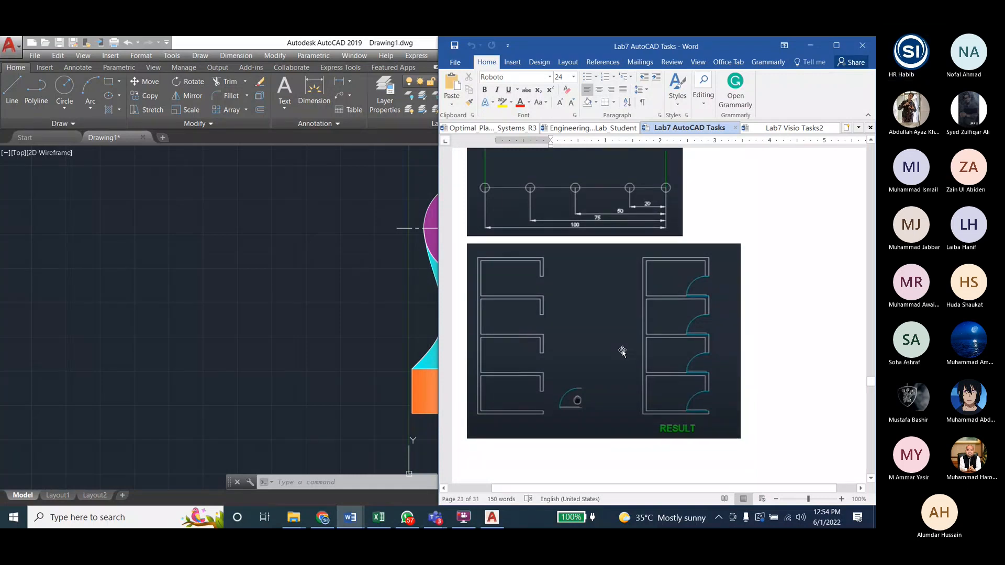
scroll(622, 352, up, 4)
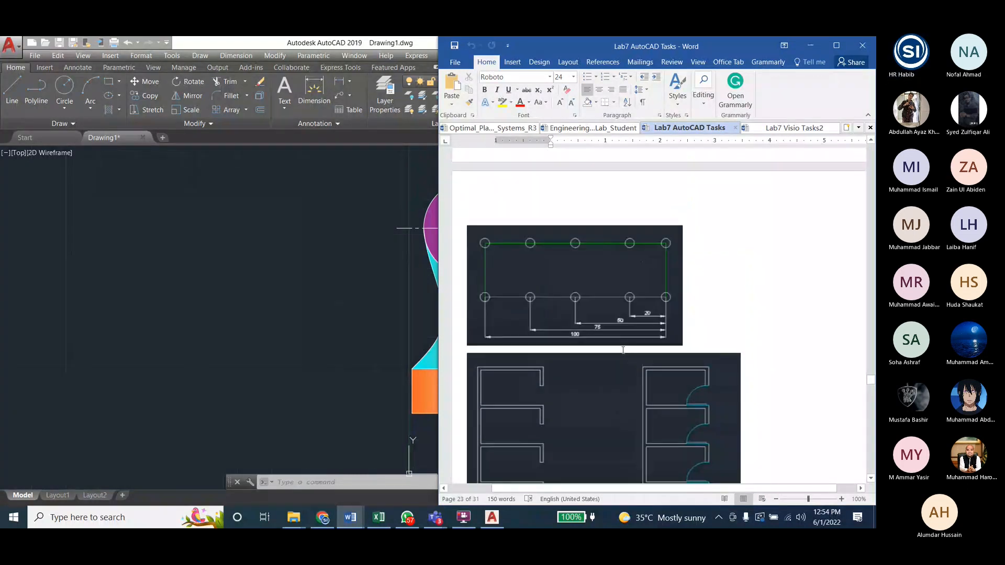
scroll(622, 351, up, 10)
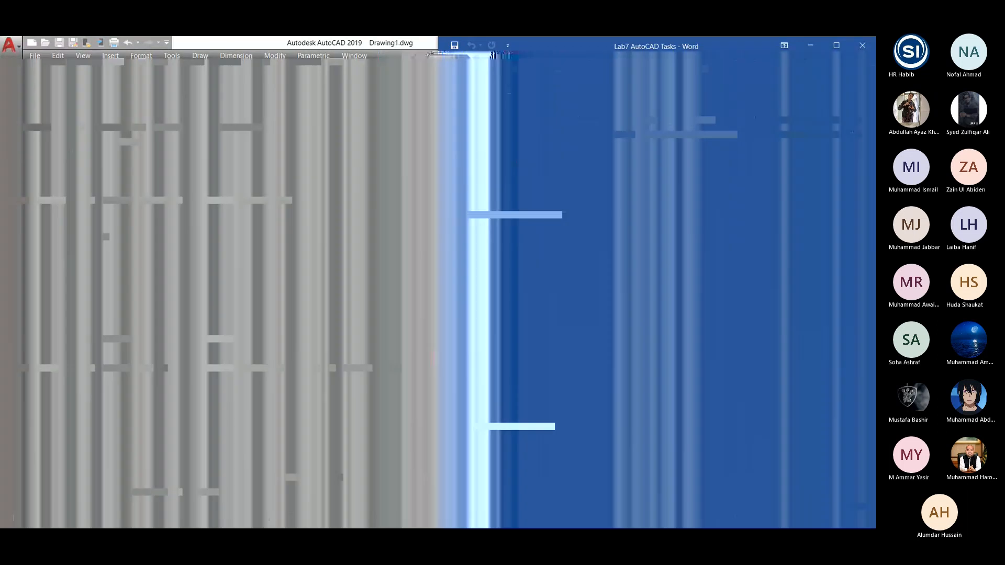
scroll(622, 351, up, 7)
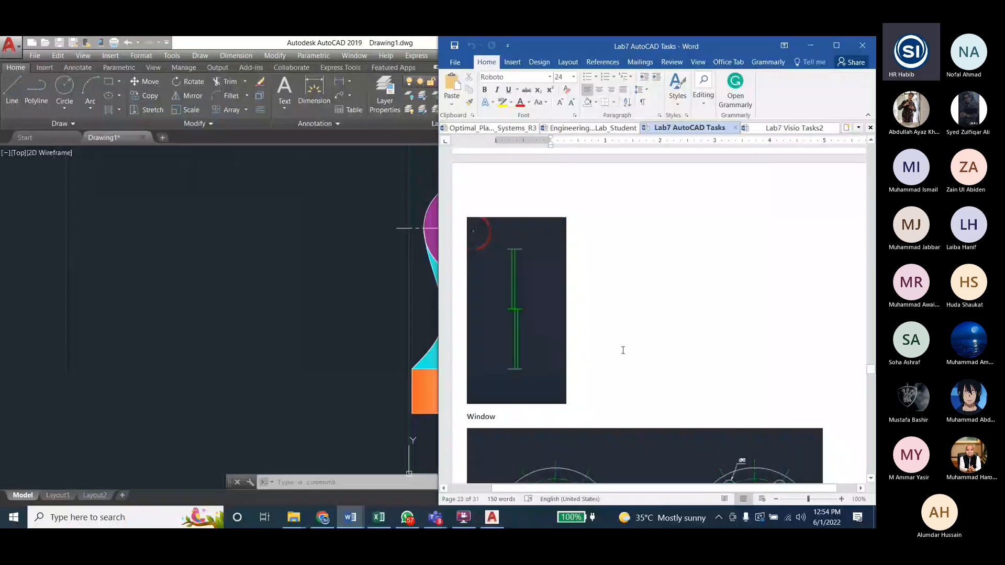
scroll(623, 350, up, 8)
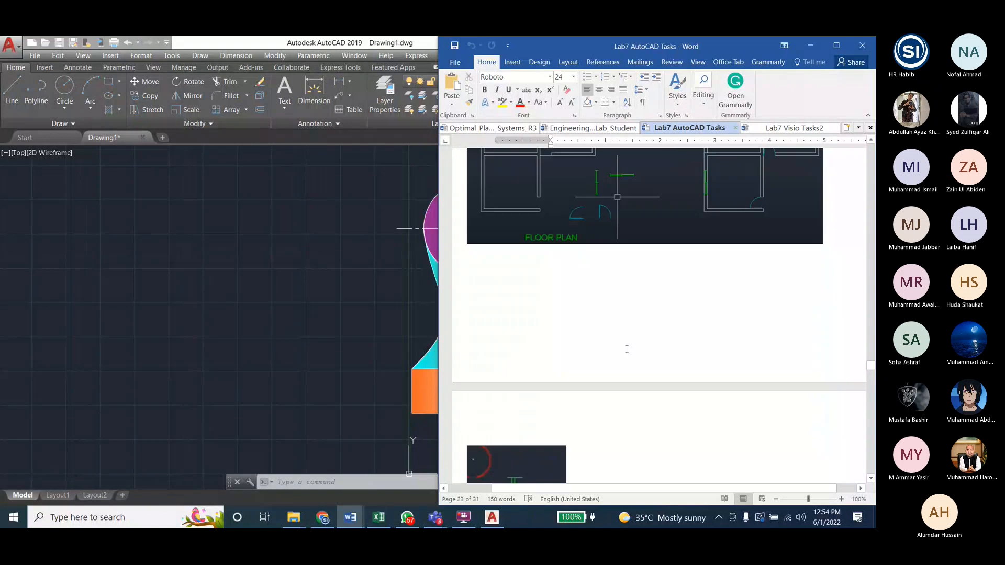
scroll(627, 350, down, 7)
scroll(627, 351, down, 15)
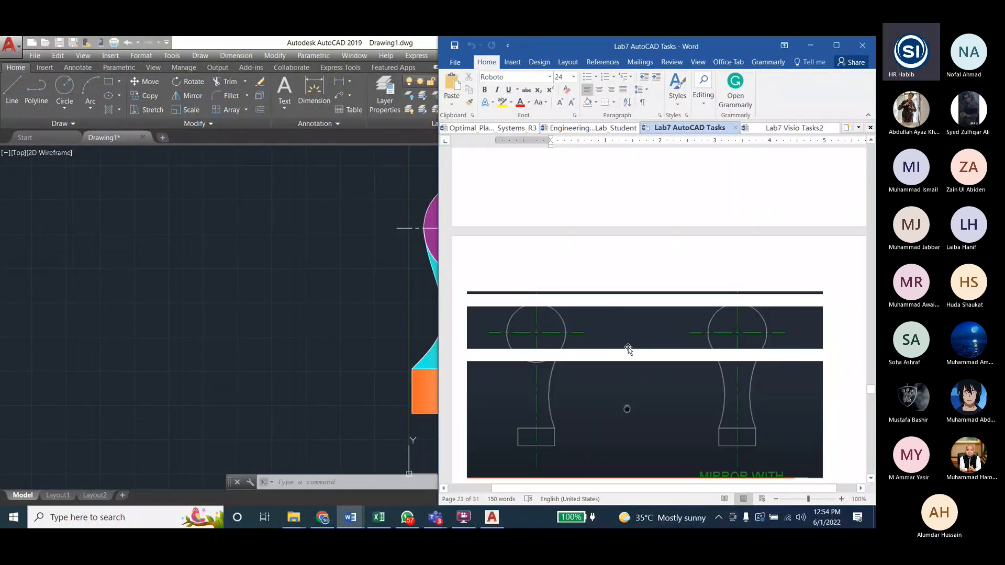
click(605, 132)
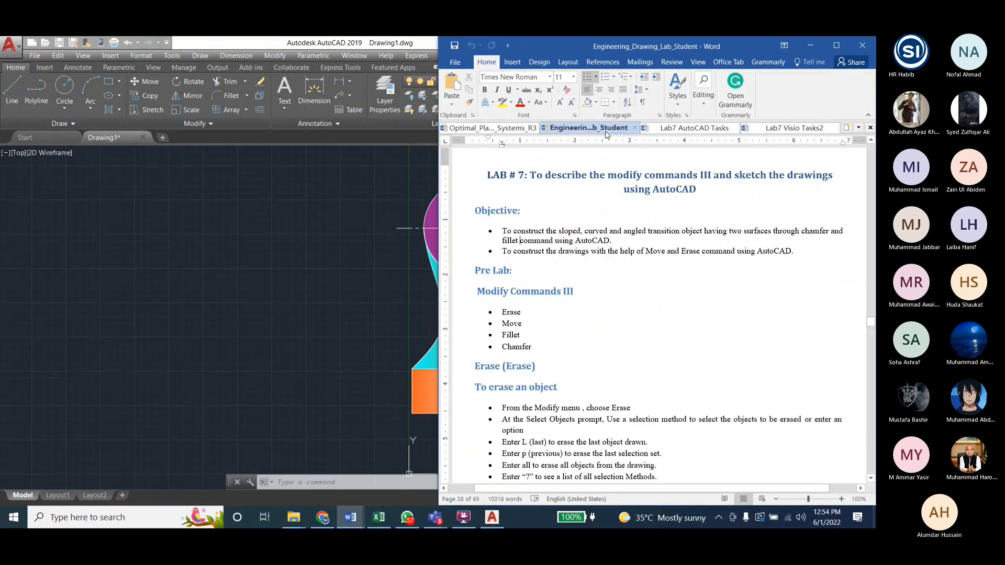
click(272, 138)
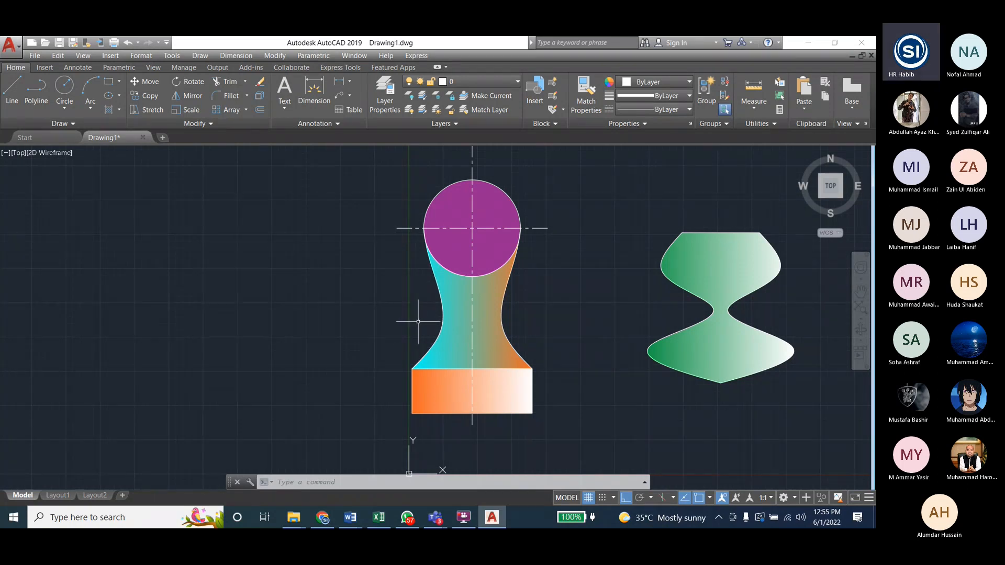
Step: Draw a rectangle in the empty area beside the chess-piece shape and an overlapping circle at its center, extending past its two long edges
click(109, 81)
click(171, 222)
click(294, 295)
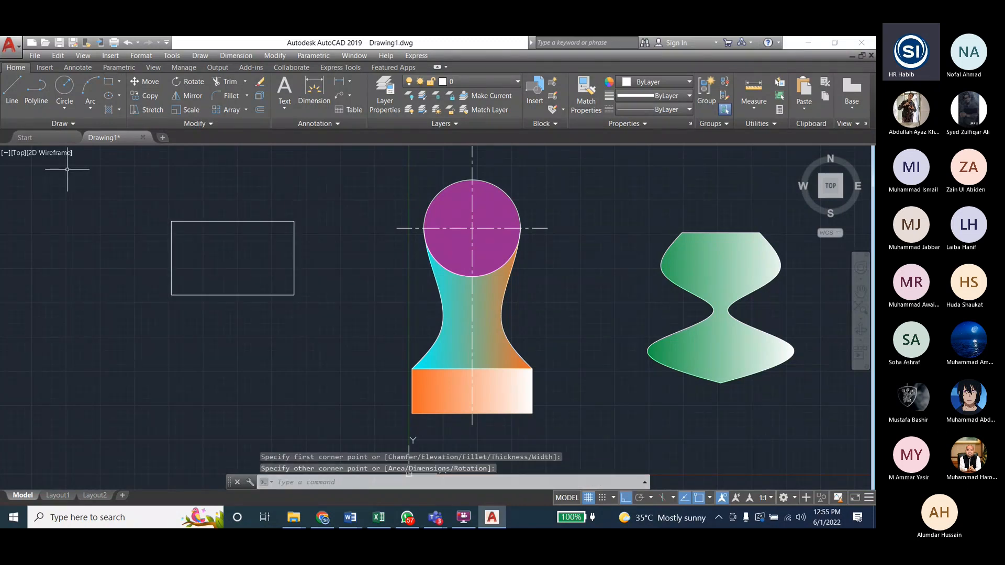
click(63, 90)
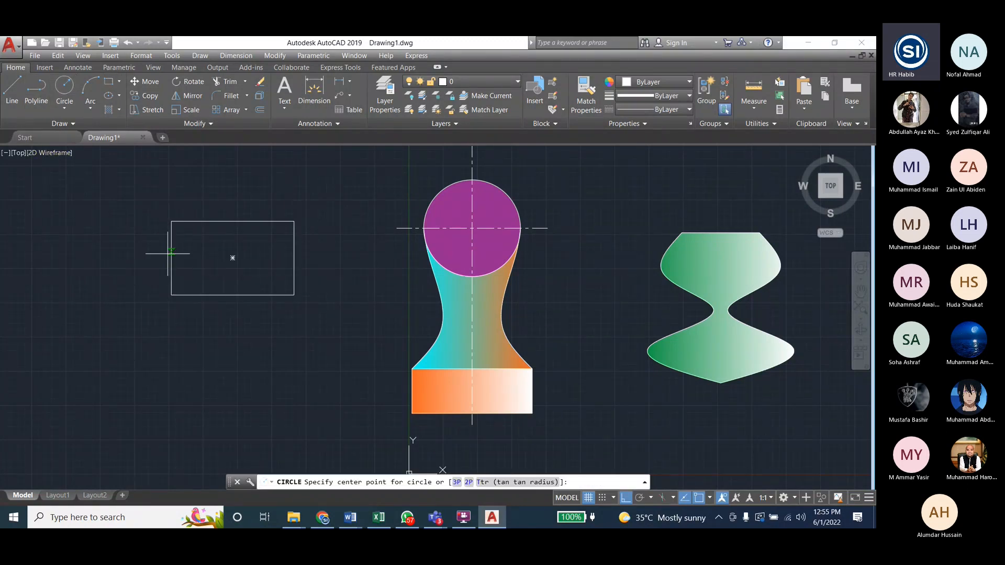
click(232, 258)
click(258, 311)
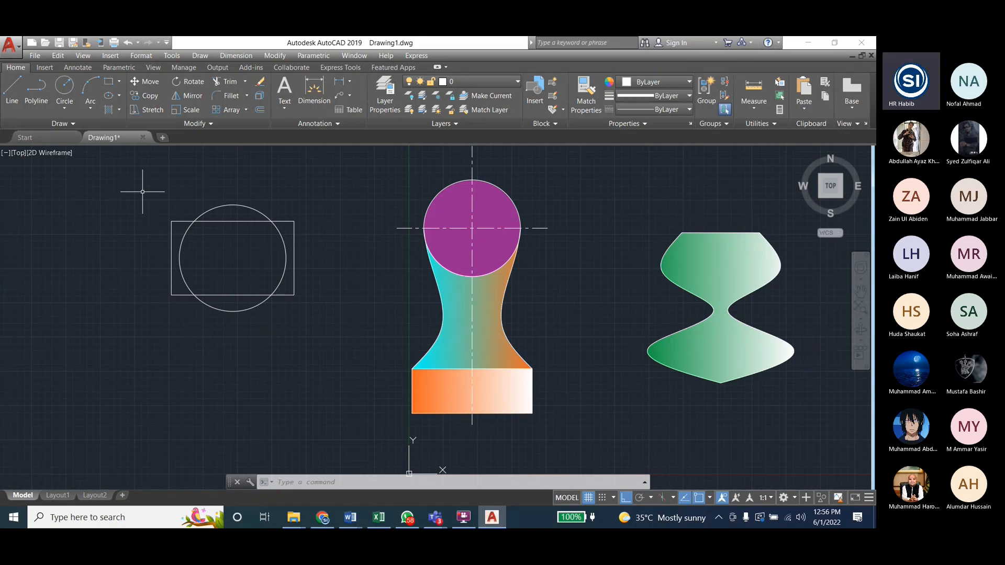
key(Escape)
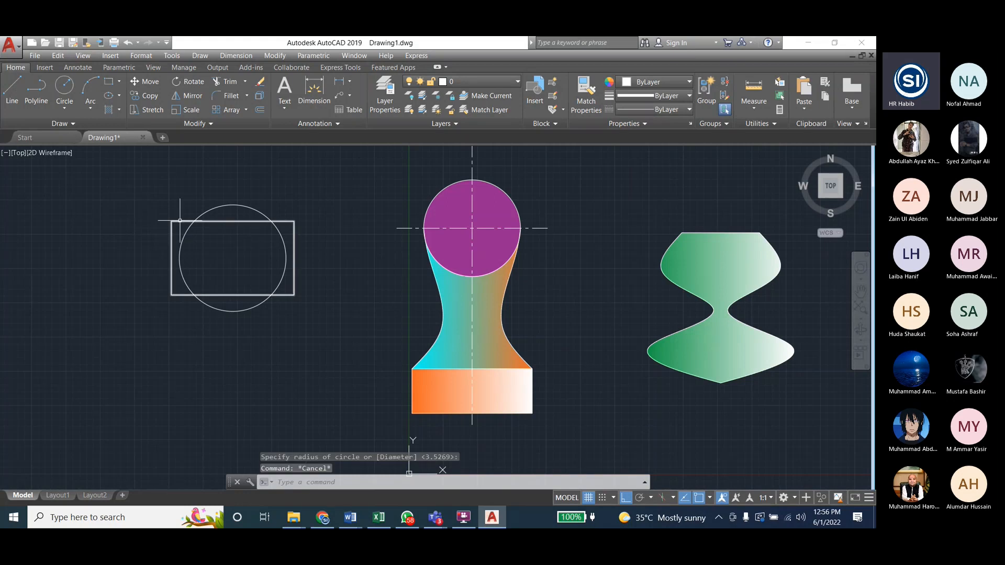
Step: Select the new rectangle and circle to check that each is a single object, and clear the selection
click(180, 221)
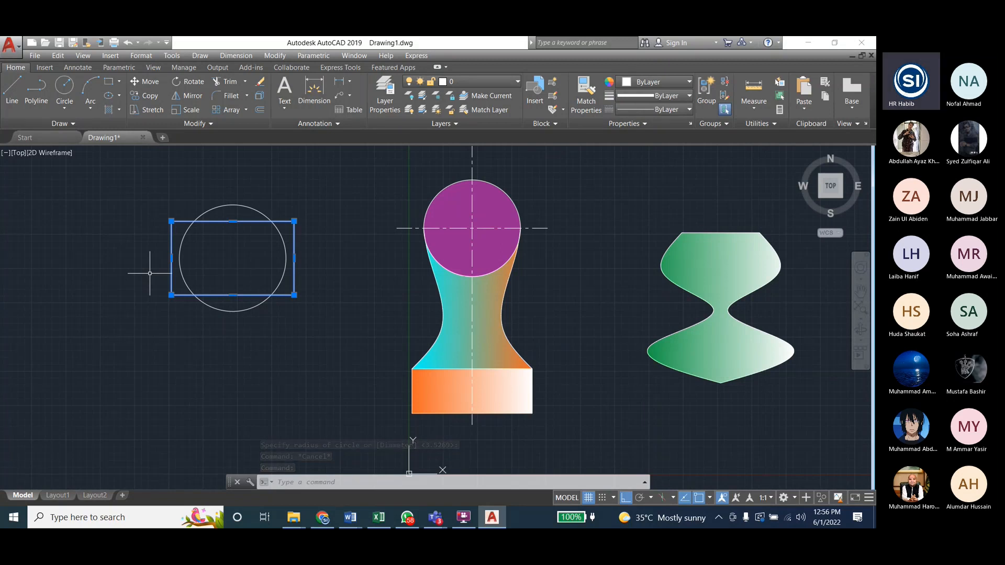
click(232, 204)
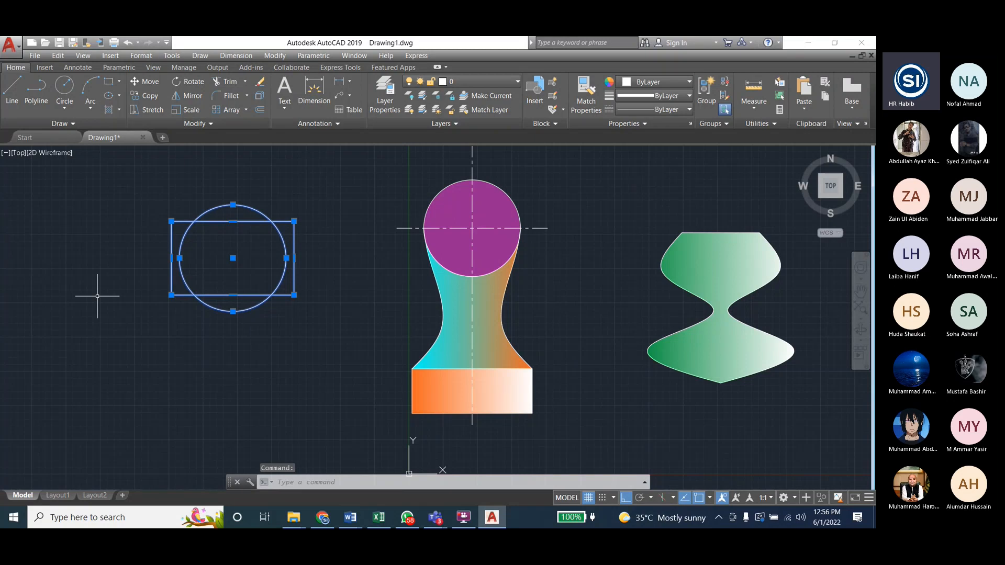
key(Escape)
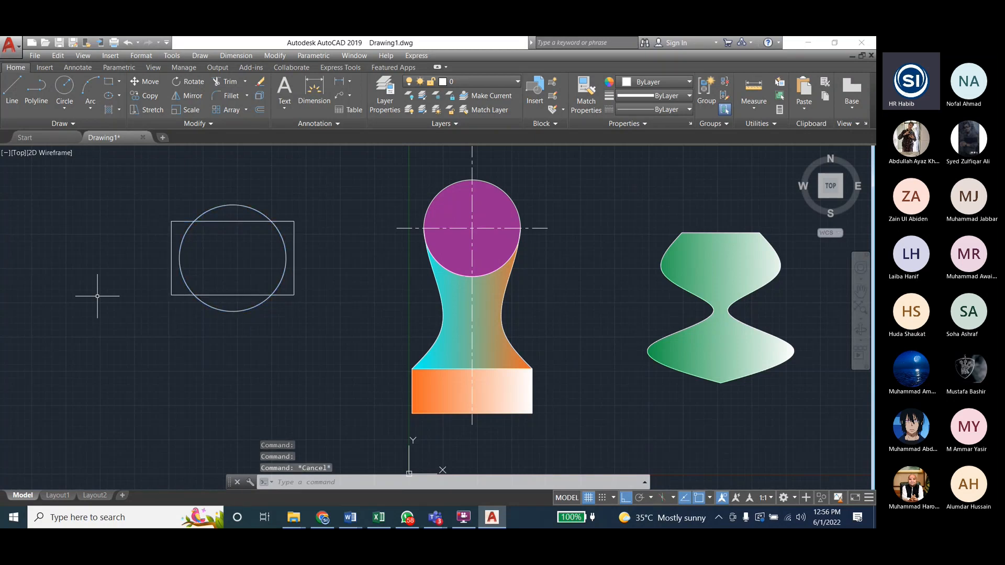
key(Escape)
Step: Explode the new rectangle into separate lines, also trying the overlapping circle as an Explode target
click(272, 55)
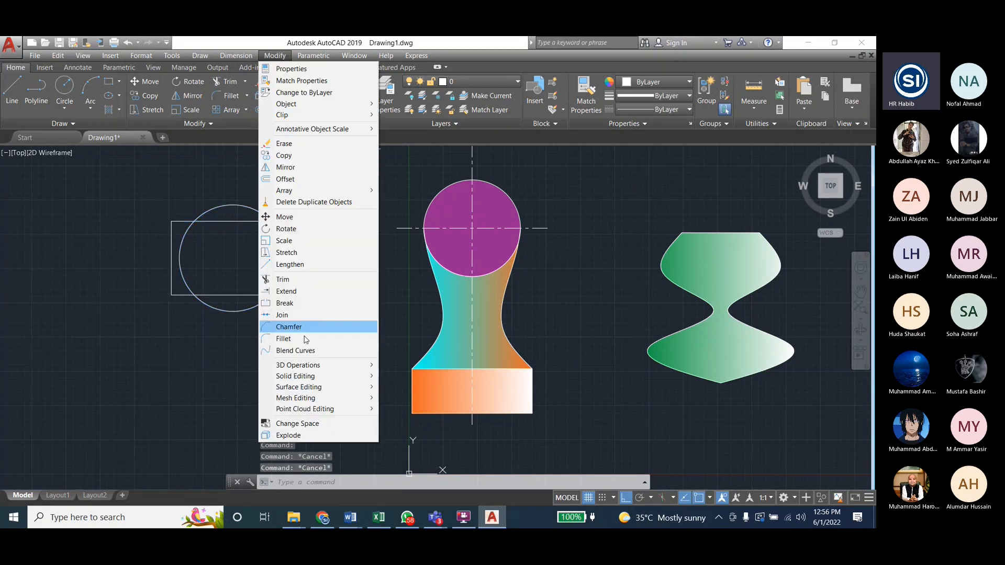
click(289, 435)
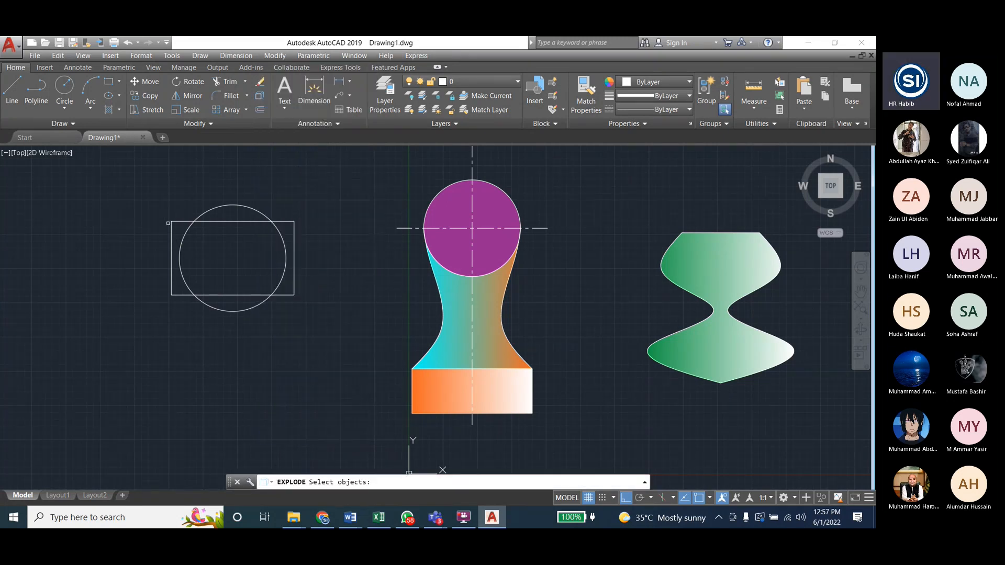
click(152, 190)
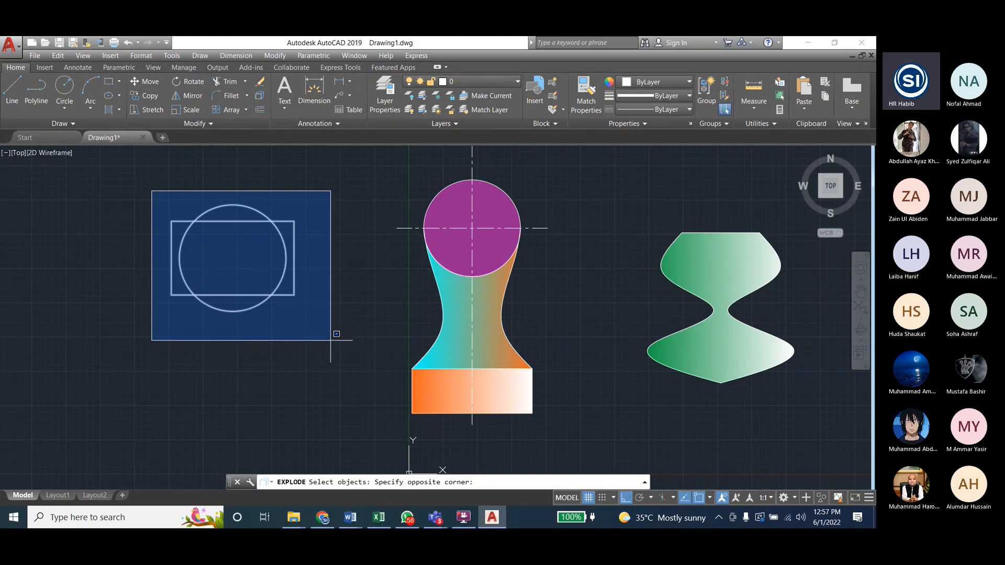
click(330, 340)
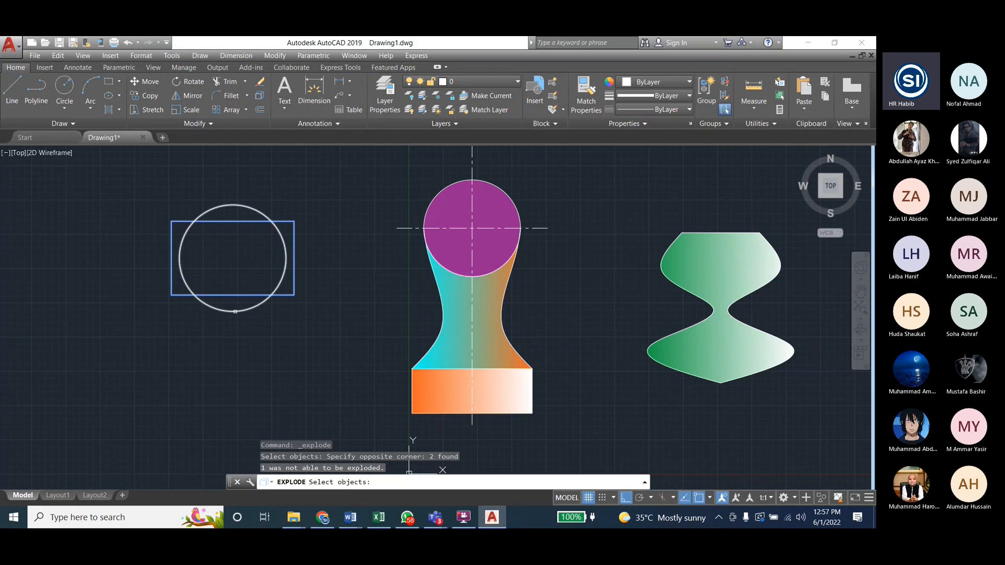
click(235, 312)
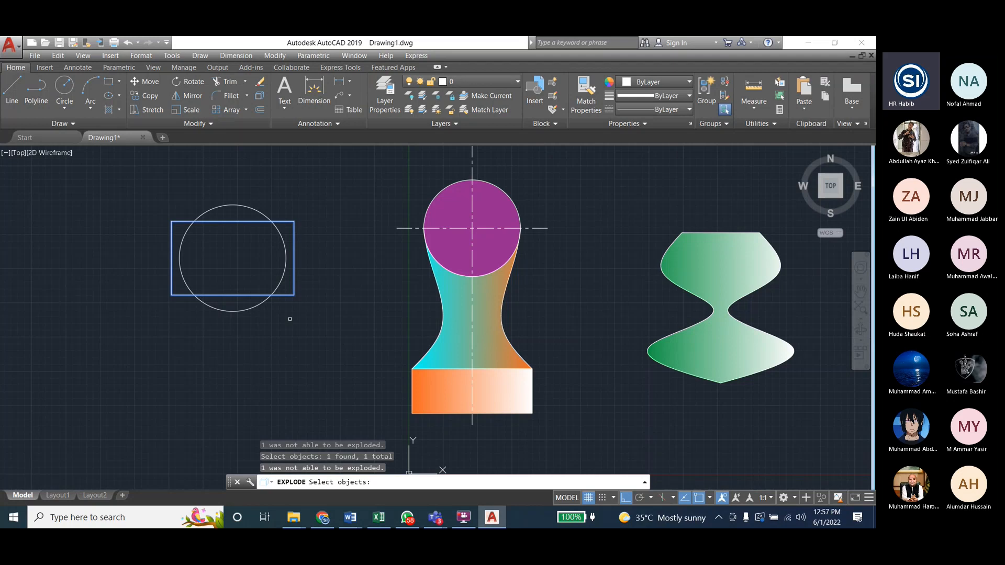
key(Return)
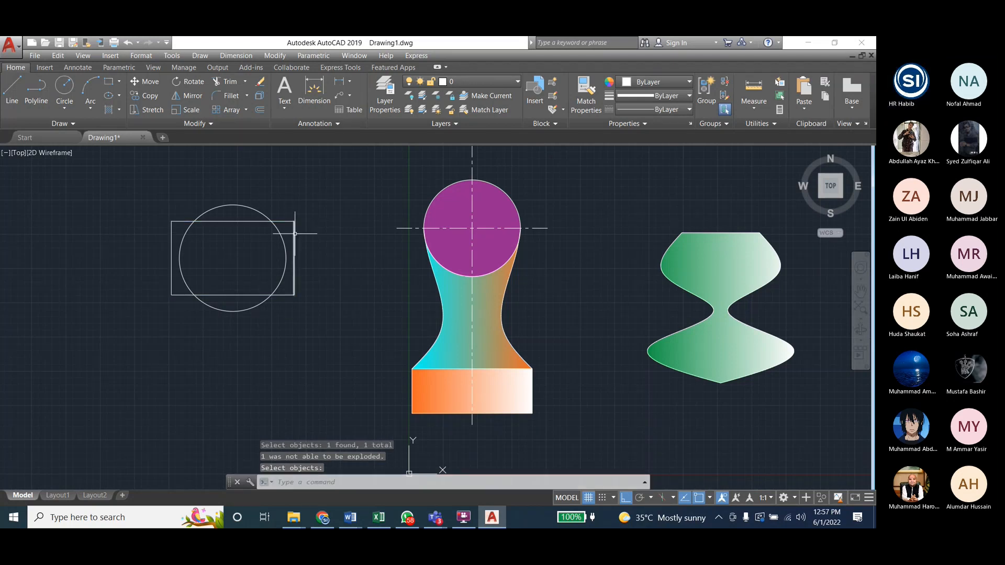
key(Escape)
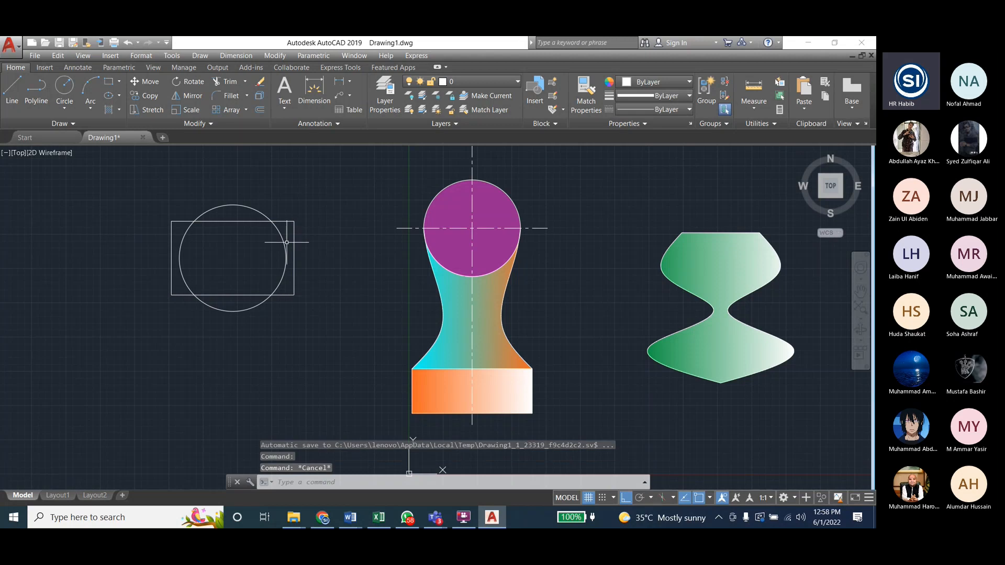
Step: Select the exploded rectangle's upper and right edges to check that they are separate lines, and clear the selection
click(240, 222)
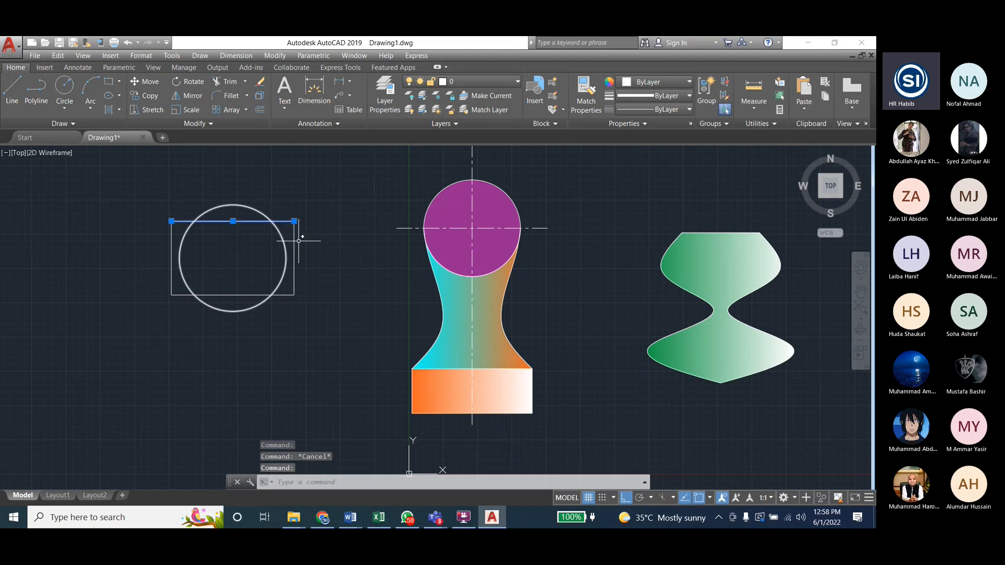
click(294, 233)
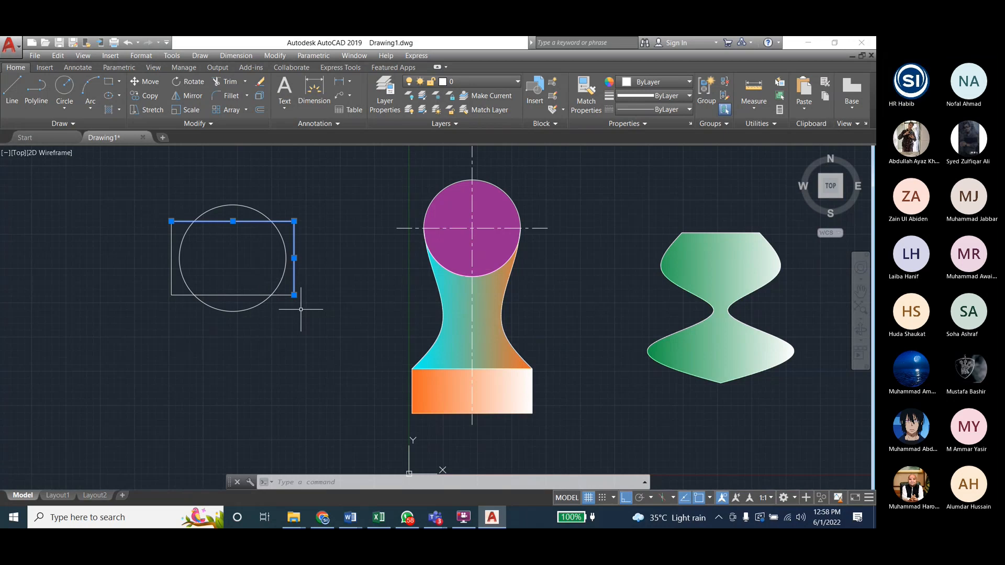
key(Escape)
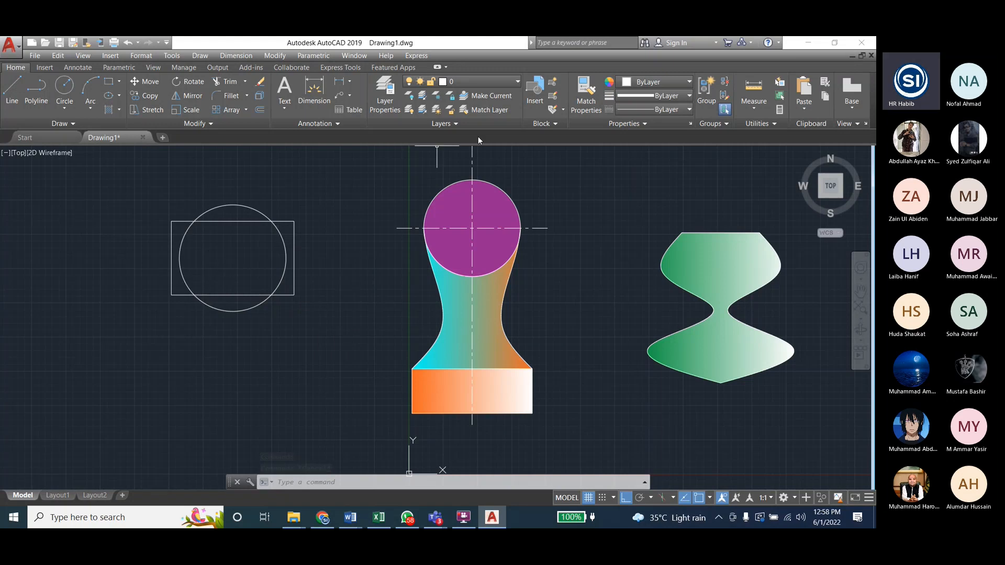
Step: Try to trim the circle's right arc with the circle and all four lines of the exploded rectangle as cutting edges
click(275, 55)
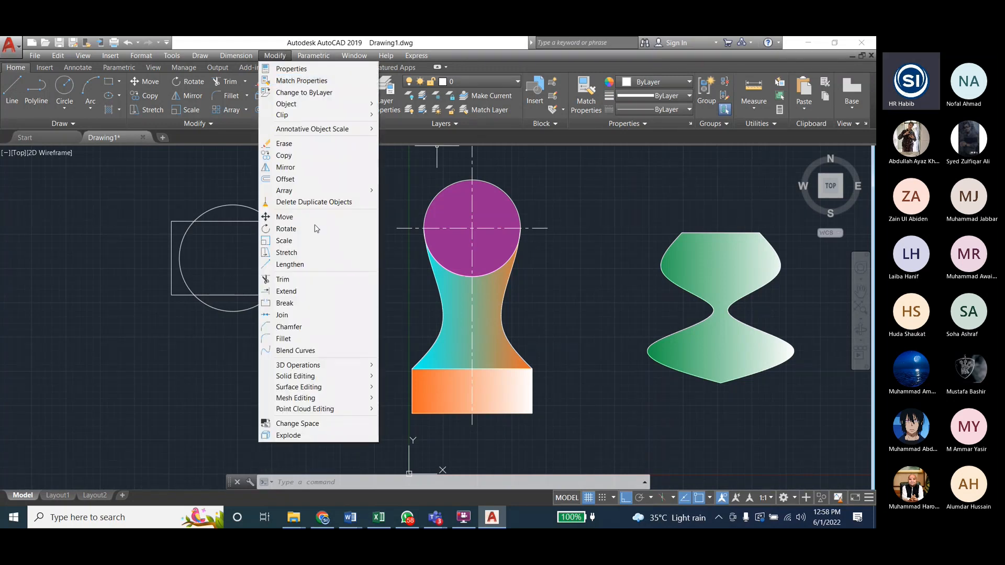
click(286, 279)
click(286, 248)
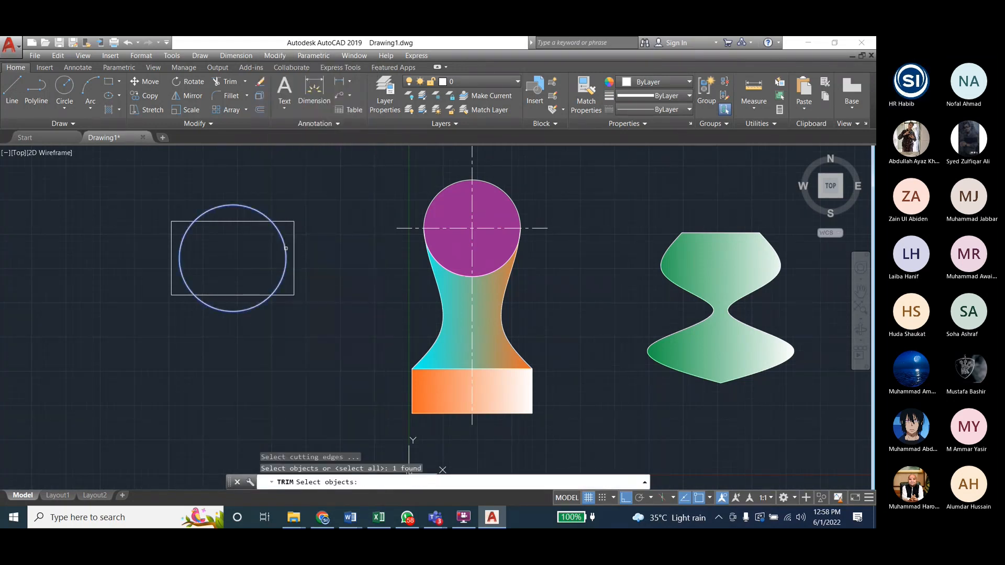
click(294, 258)
click(234, 222)
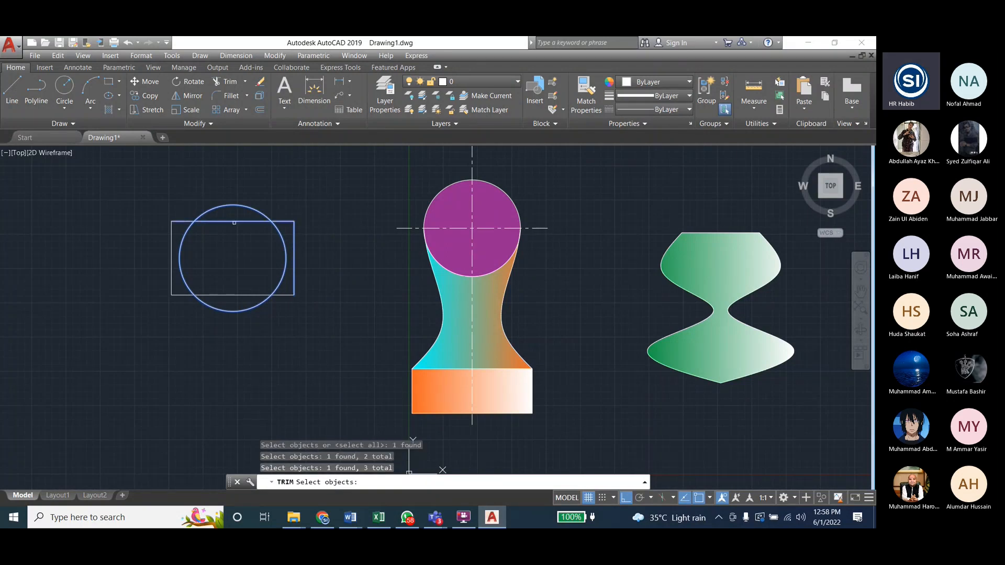
click(170, 235)
click(264, 295)
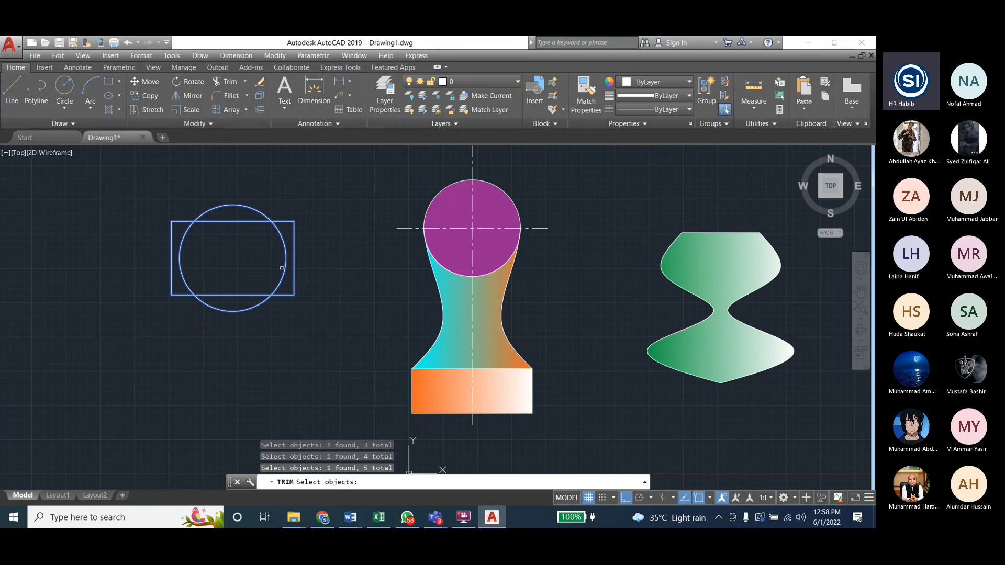
key(Return)
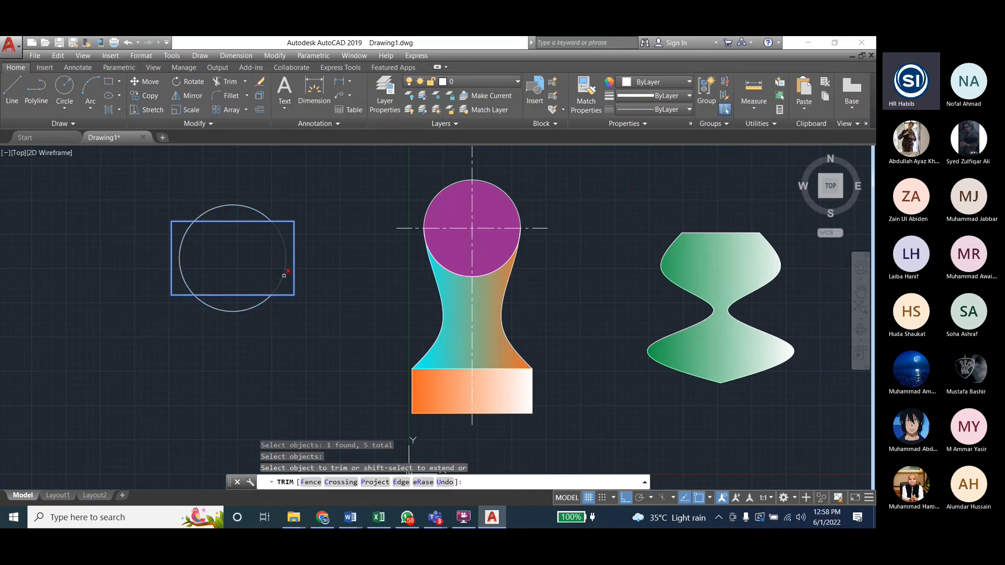
click(284, 272)
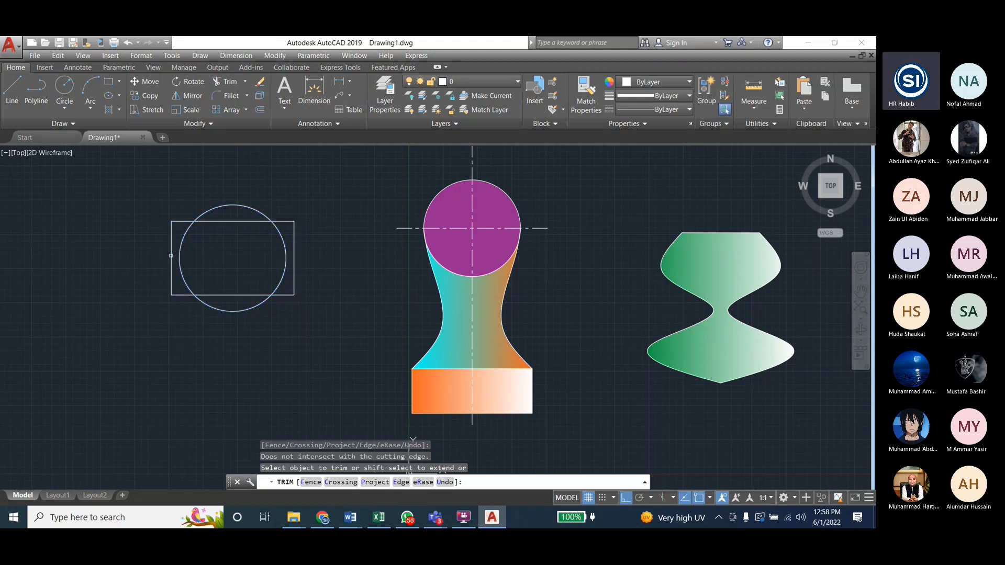
key(Escape)
Step: Select the exploded rectangle's right line, and window-select the circle with all four lines to examine them, clearing each selection
click(294, 260)
key(Escape)
mouse_move(137, 196)
mouse_down()
mouse_move(347, 329)
mouse_move(336, 330)
mouse_up()
key(Escape)
click(144, 198)
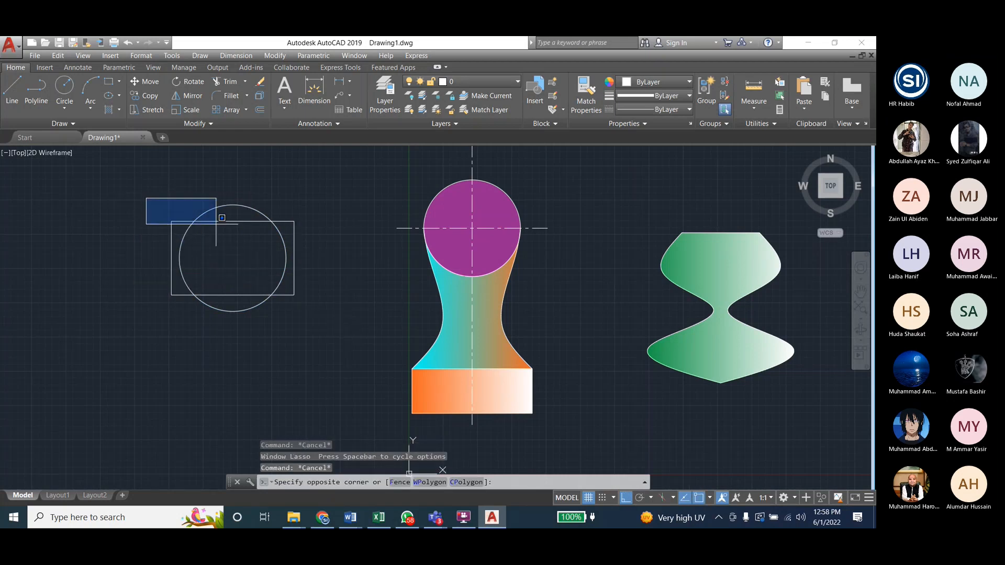
click(348, 350)
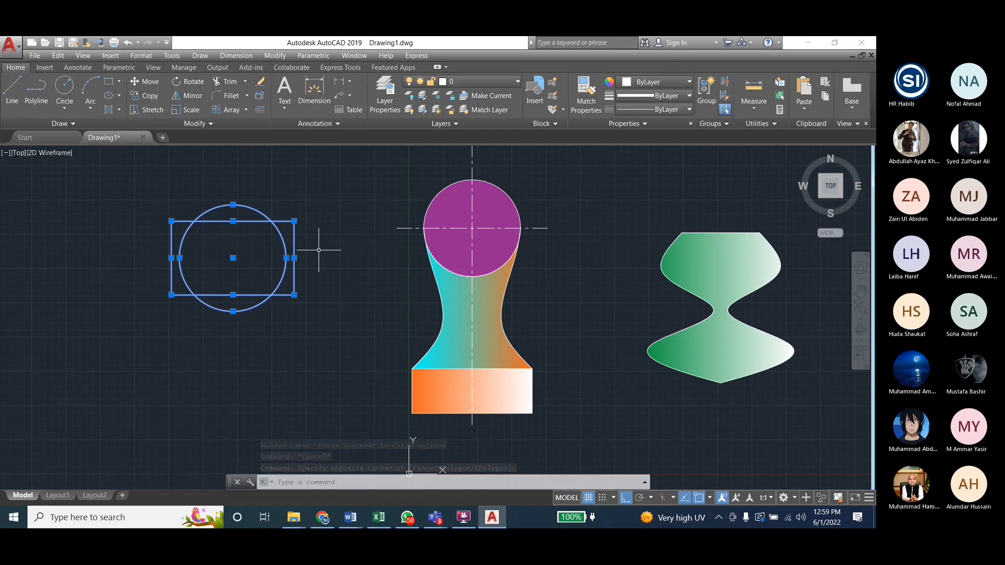
key(Escape)
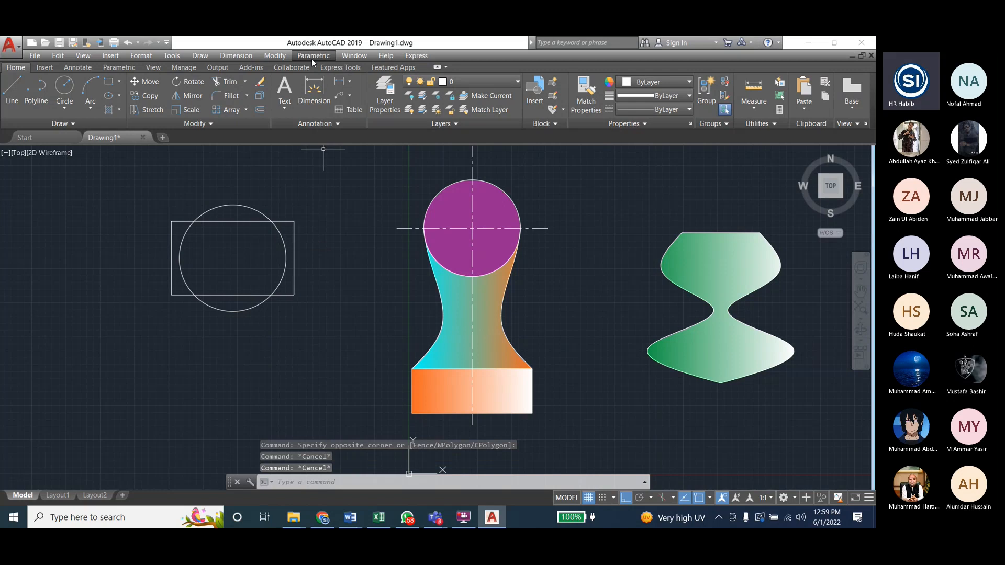
Step: Erase the two short vertical lines of the exploded rectangle with the Erase command
click(277, 59)
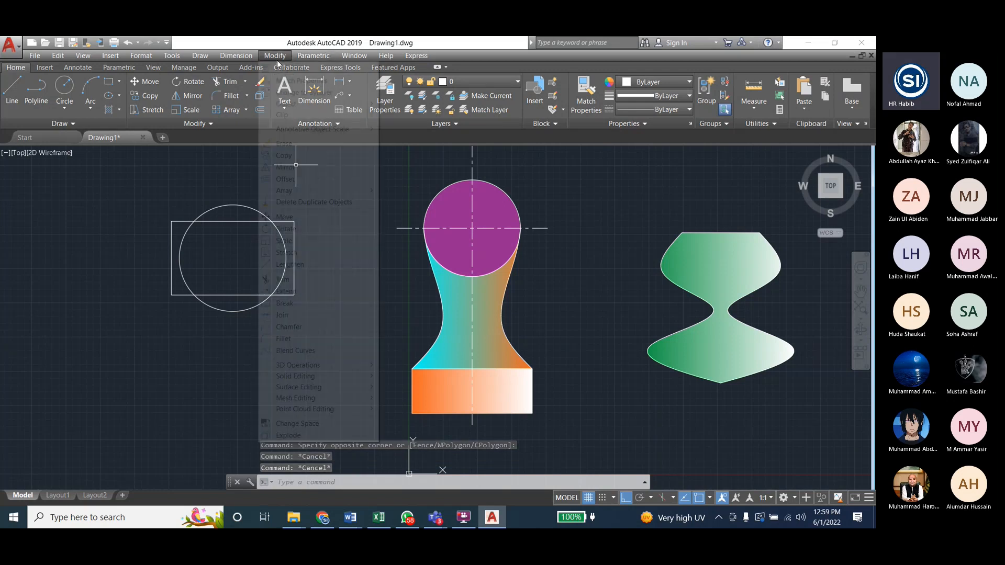
click(296, 144)
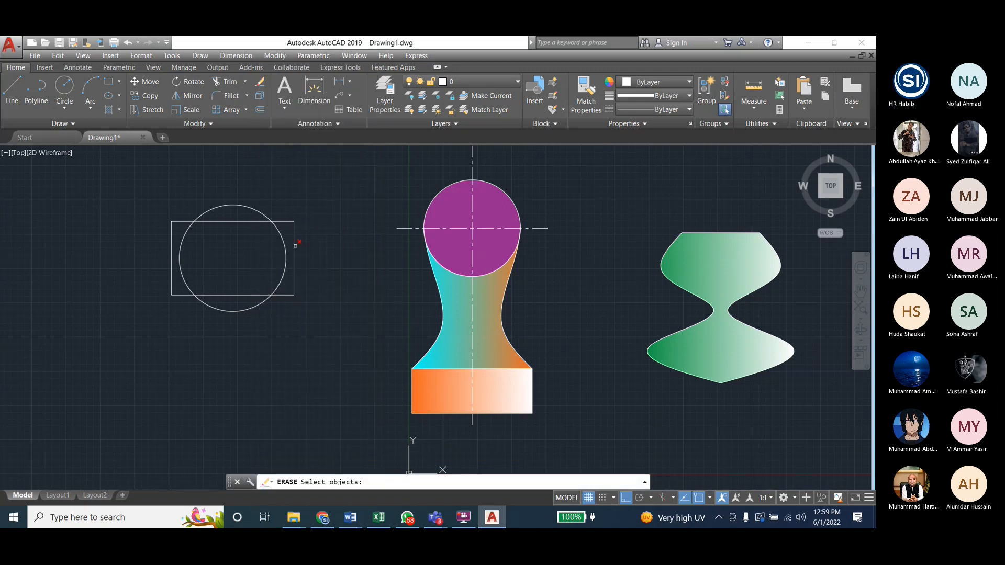
click(295, 245)
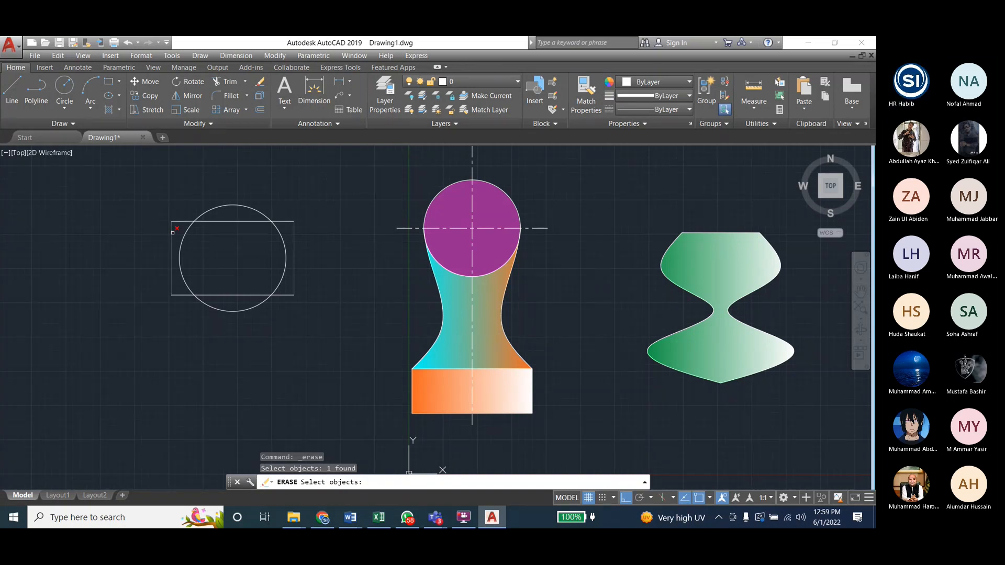
click(173, 232)
key(Return)
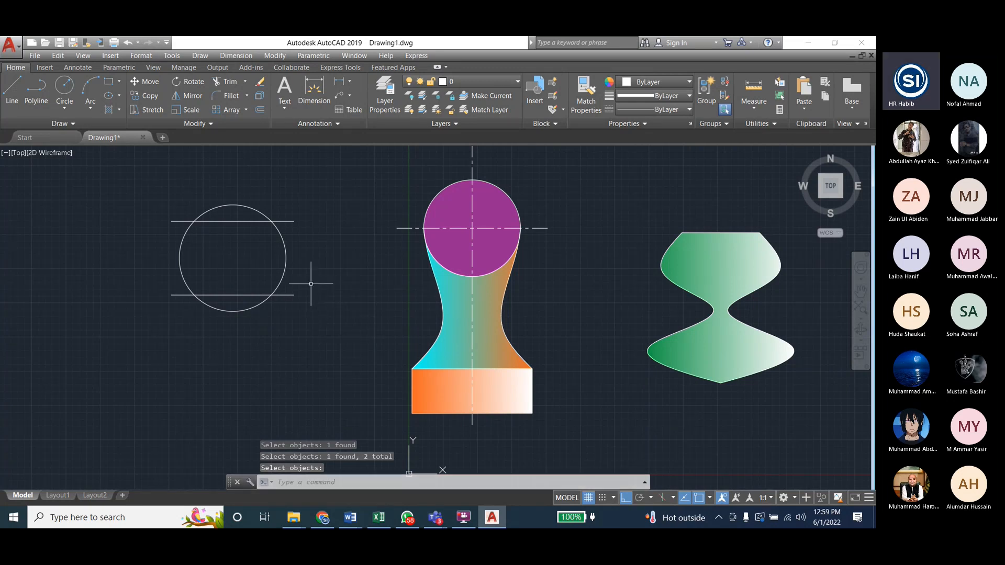
key(Escape)
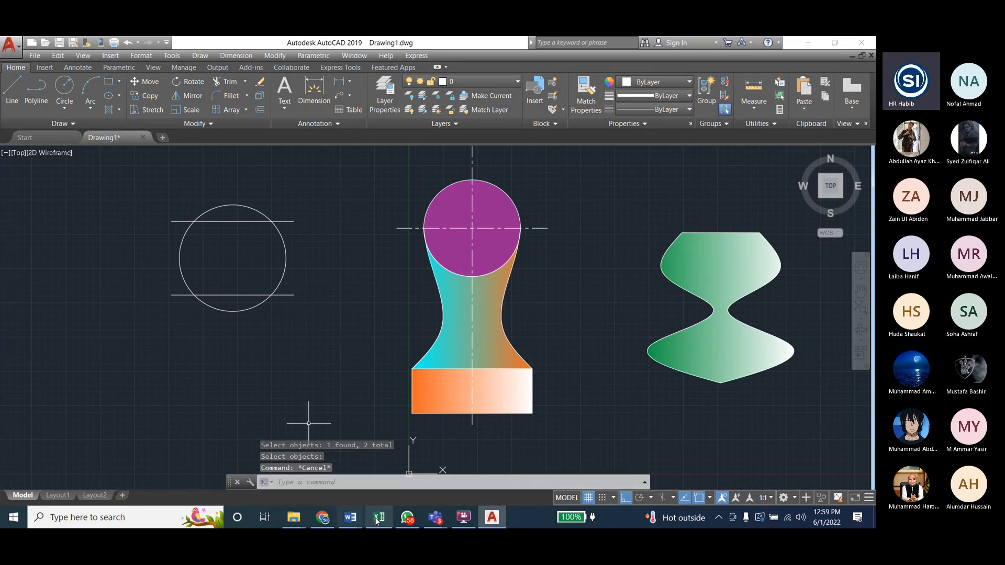
Step: Switch to the Engineering_Drawing_Lab_Student document in Word to check the Lab 7 Erase instructions, and return to AutoCAD
mouse_move(356, 520)
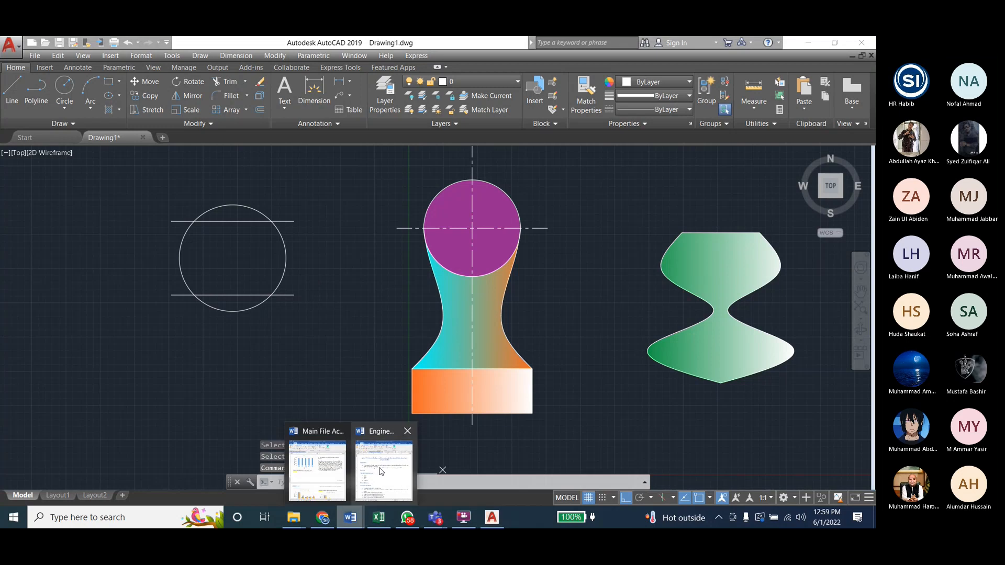
mouse_move(380, 471)
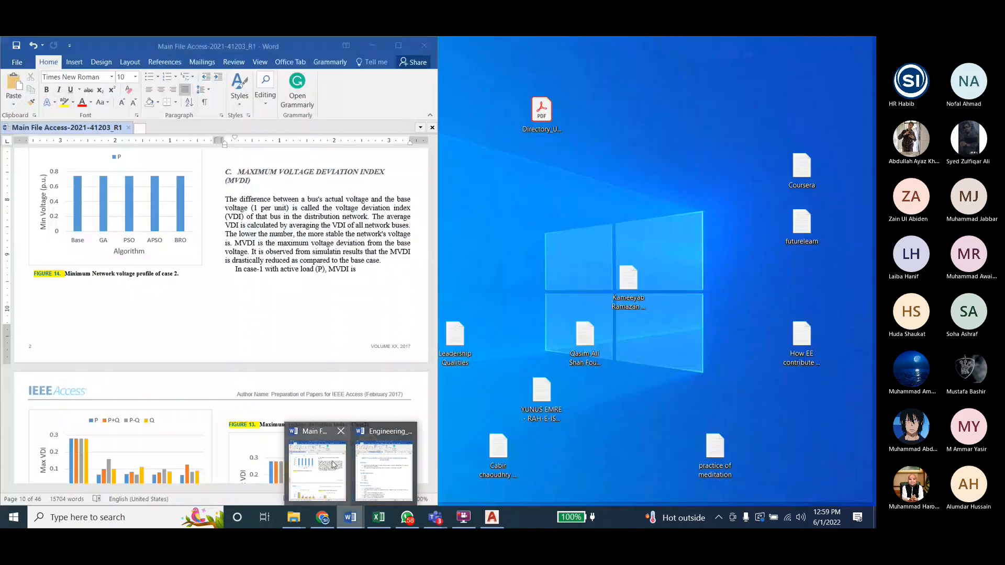
click(382, 468)
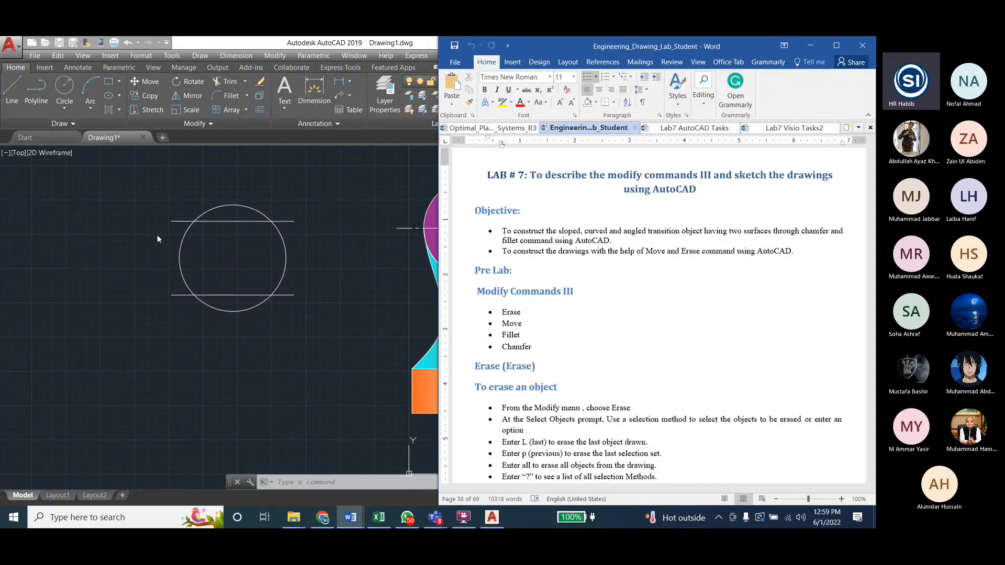
click(242, 44)
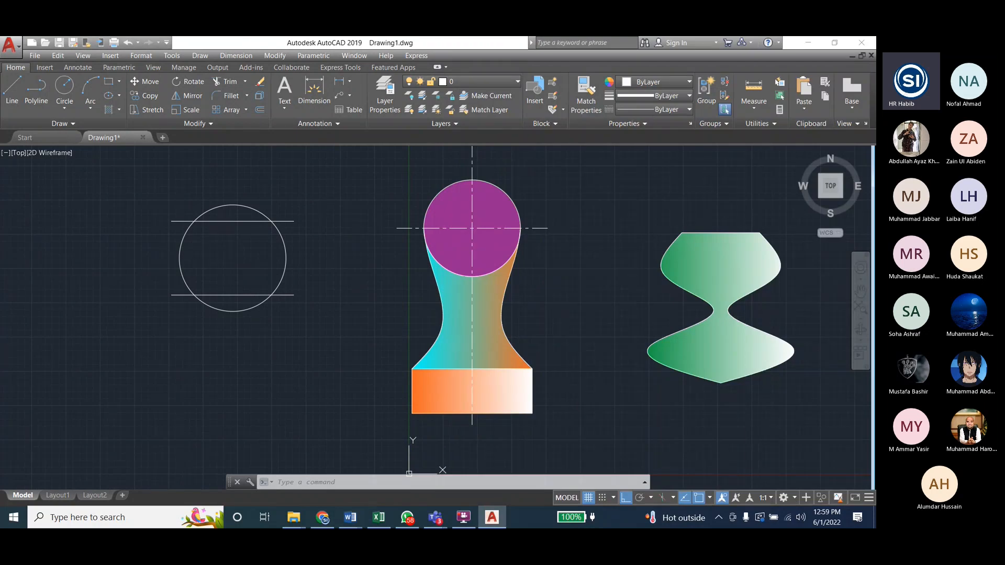
Step: Delete the two remaining horizontal lines that cross the circle
click(214, 222)
key(Delete)
click(222, 295)
key(Delete)
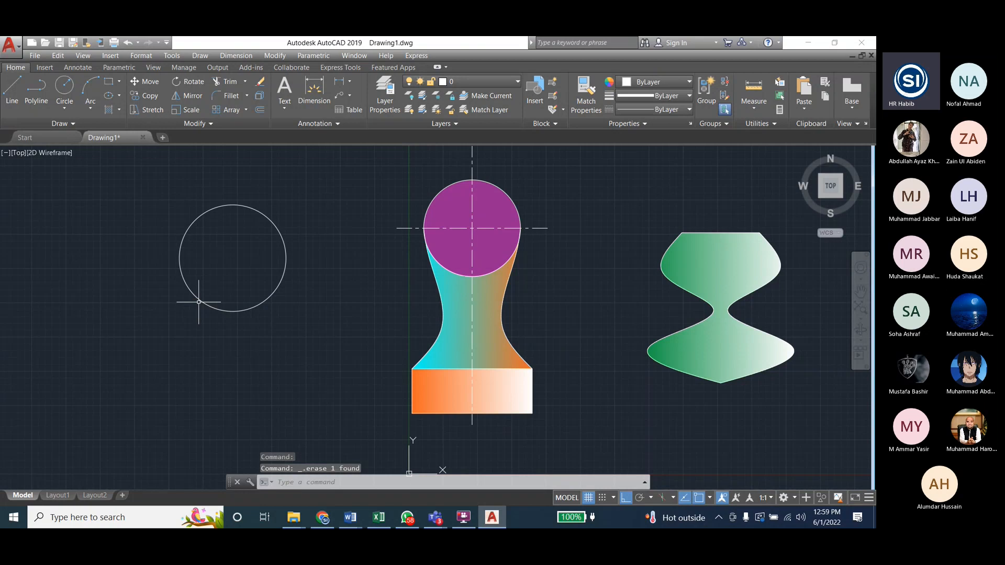
Step: Draw a smaller circle up and to the left of the unfilled circle, and a separate rectangle below the unfilled circle
click(63, 91)
click(51, 193)
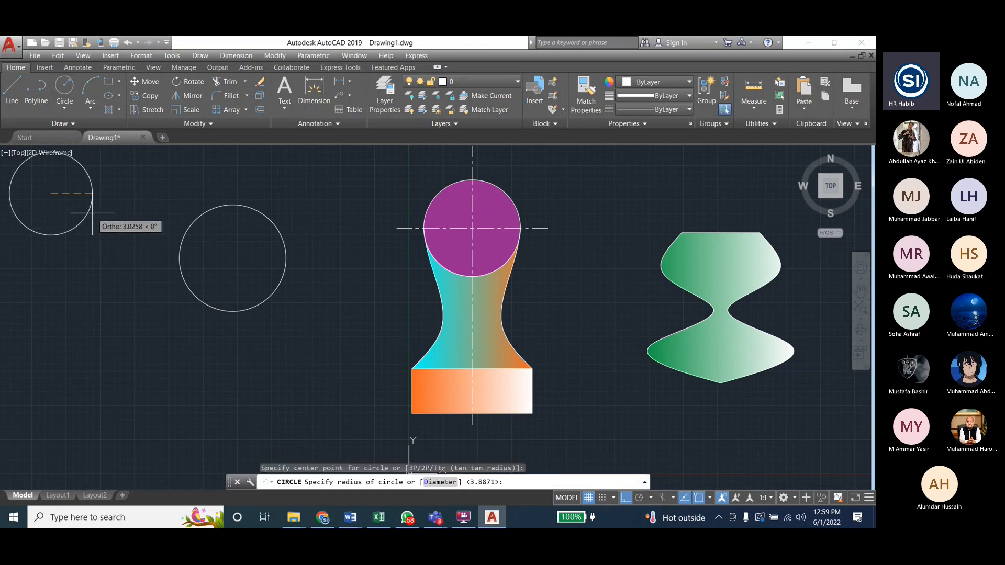
click(86, 208)
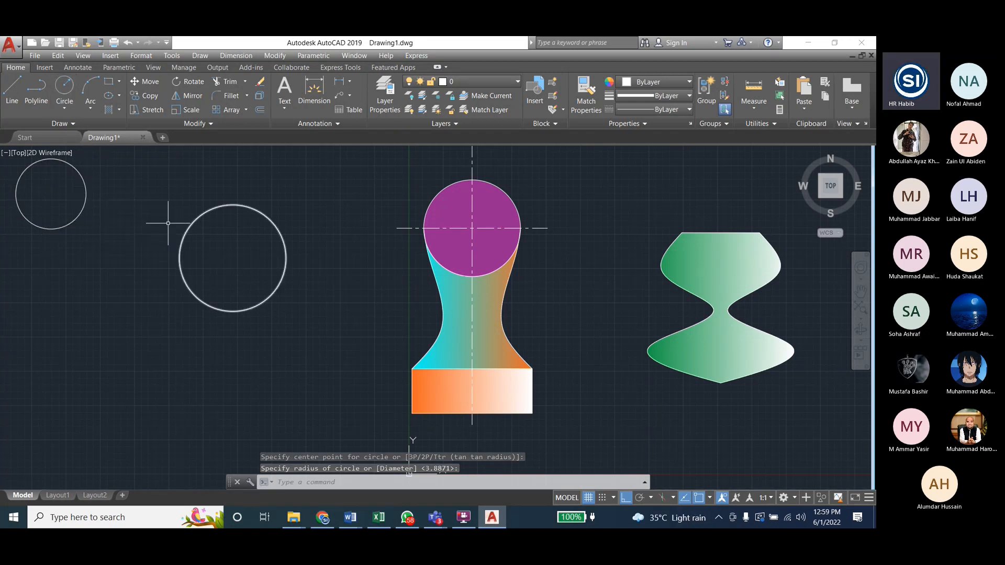
click(110, 81)
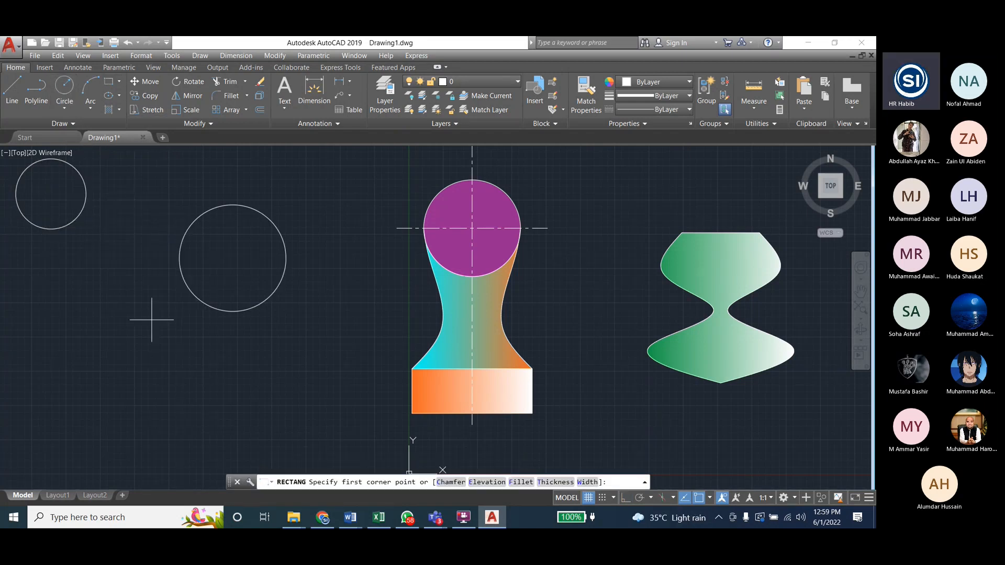
click(149, 367)
click(273, 426)
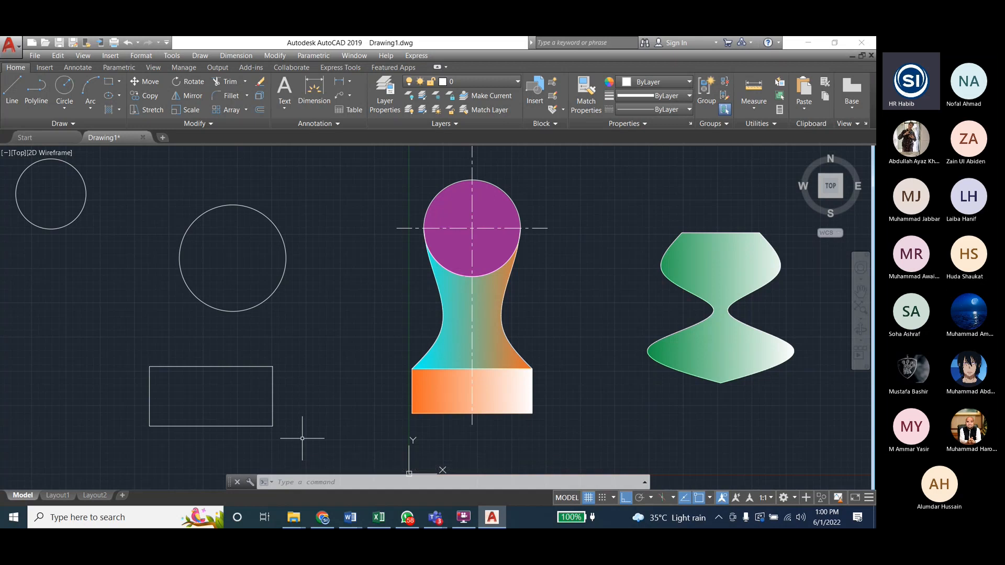
Step: Move the new rectangle from its geometric center onto the center of the larger unfilled circle
click(274, 55)
click(285, 216)
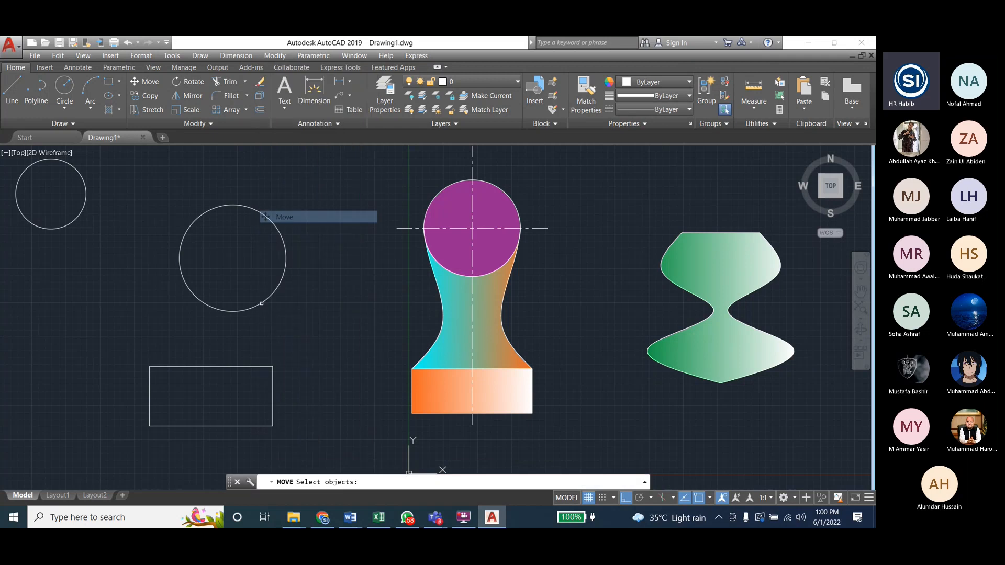
click(243, 367)
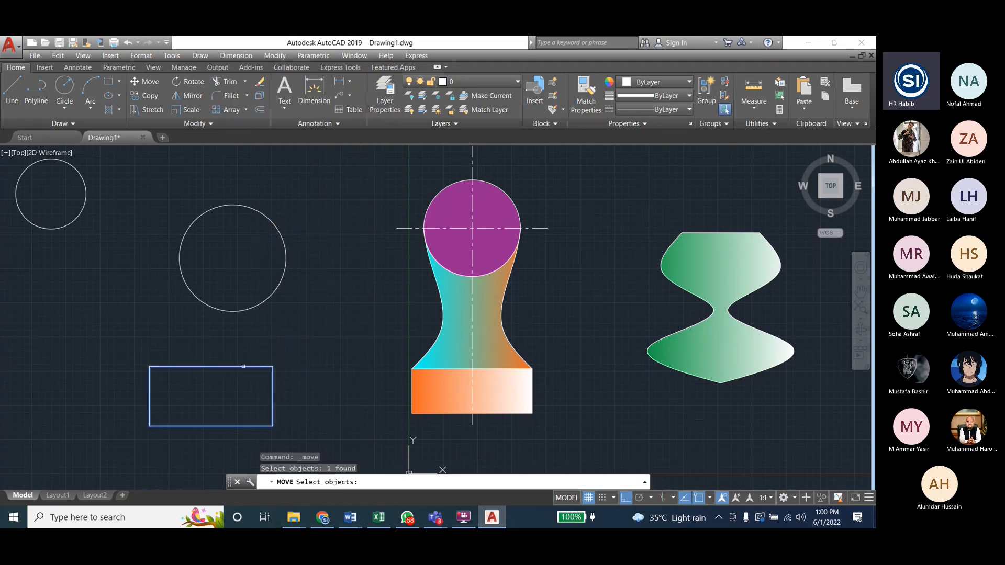
key(Return)
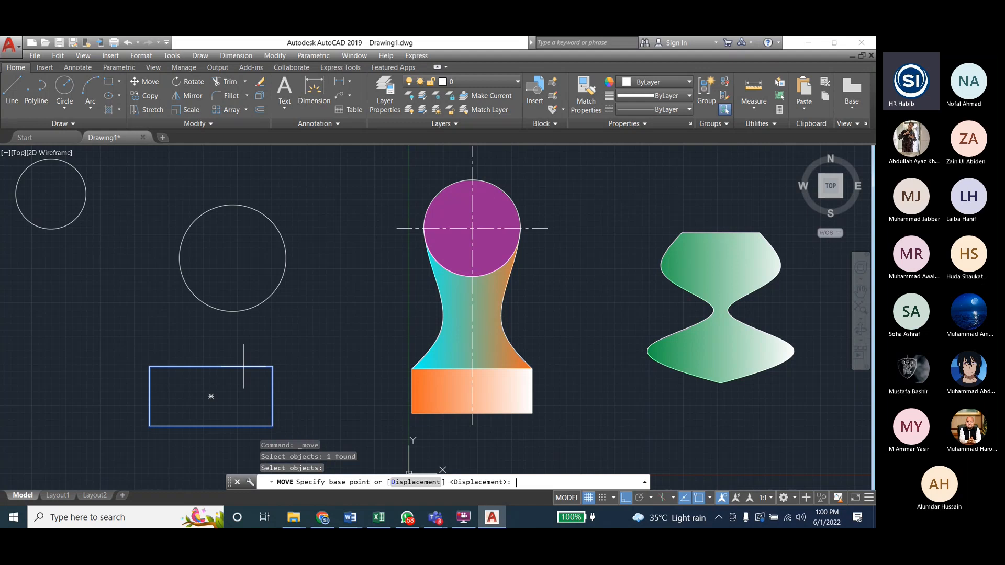
click(211, 396)
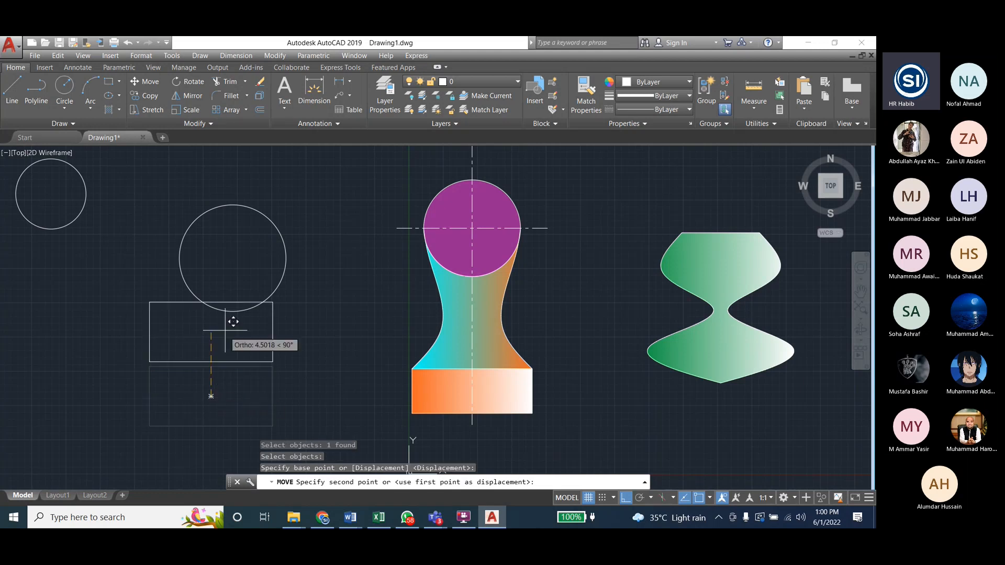
click(233, 258)
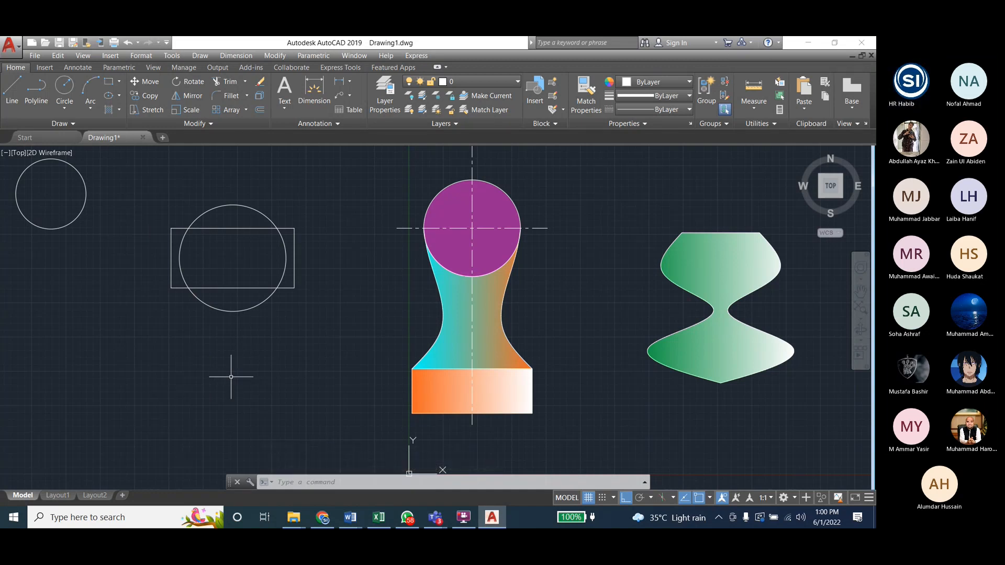
Step: Switch to the Engineering_Drawing_Lab_Student document in Word and examine the Lab Task 2 drawing in Fig 5.2
mouse_move(350, 517)
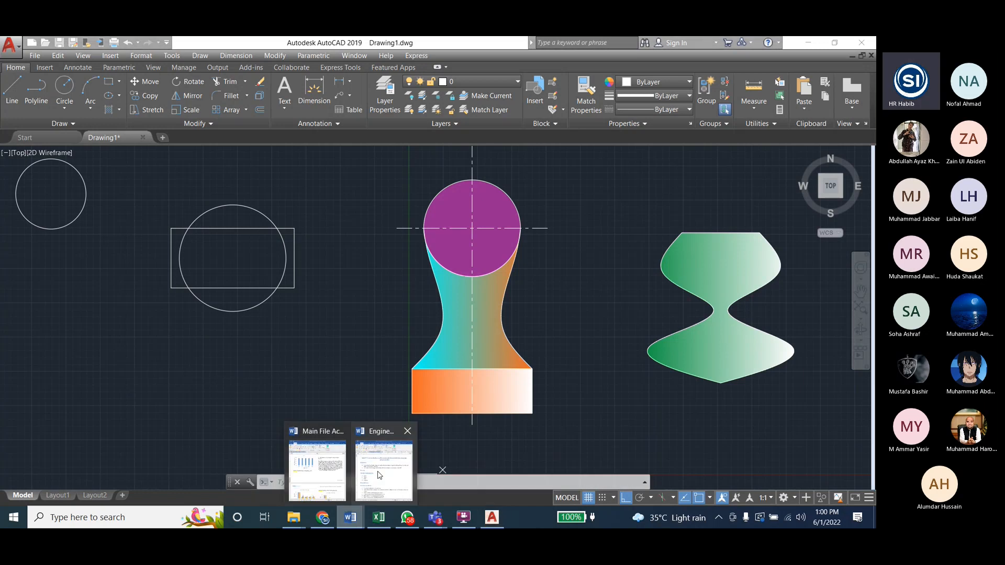
click(380, 474)
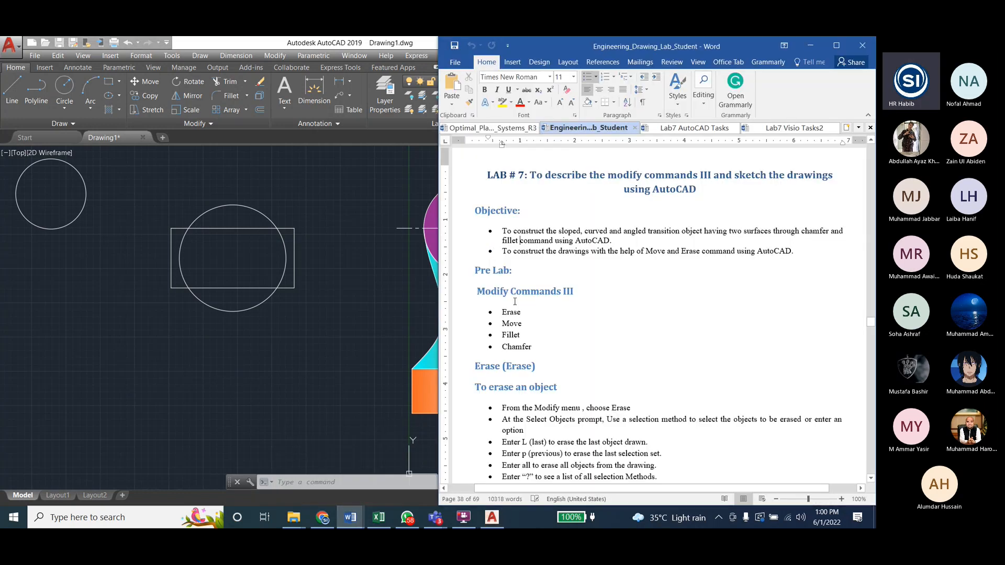
click(329, 42)
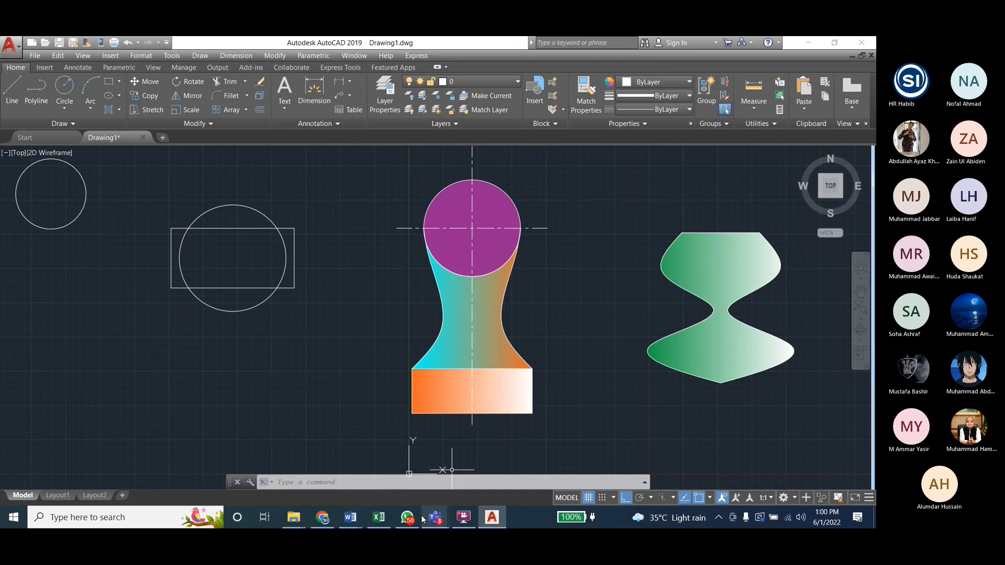
click(352, 518)
drag(870, 321, 867, 300)
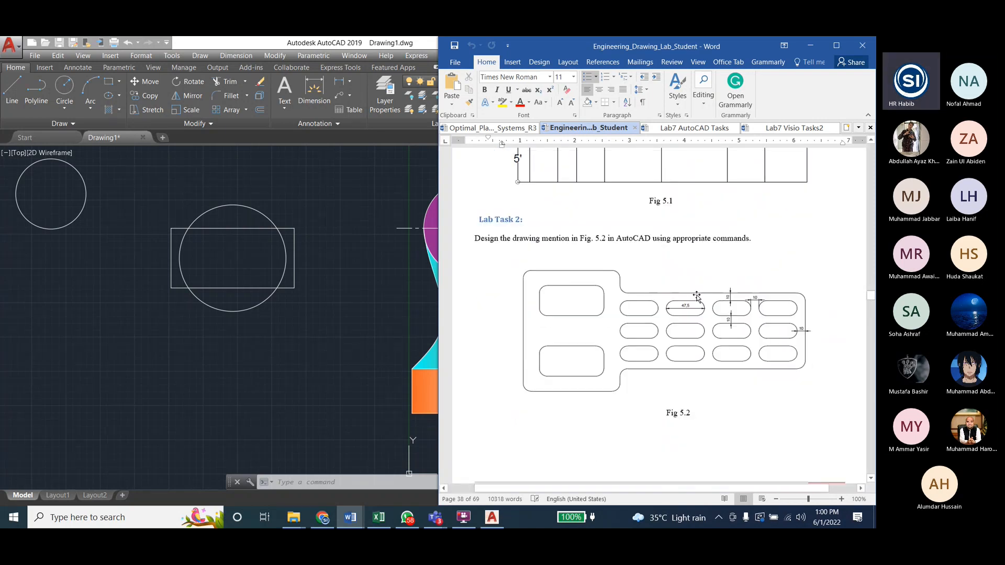
scroll(696, 296, down, 15)
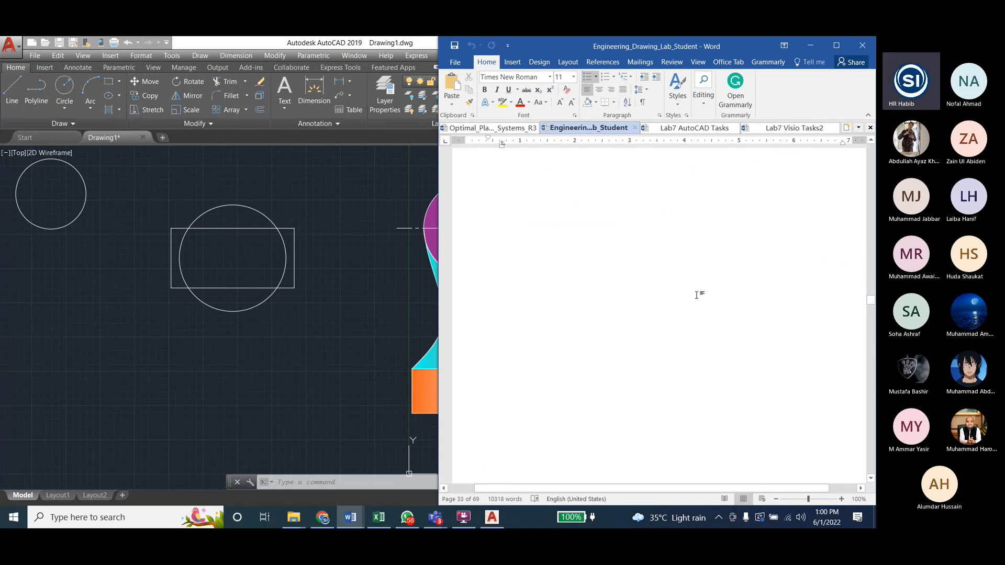
scroll(697, 296, up, 12)
scroll(696, 294, down, 1)
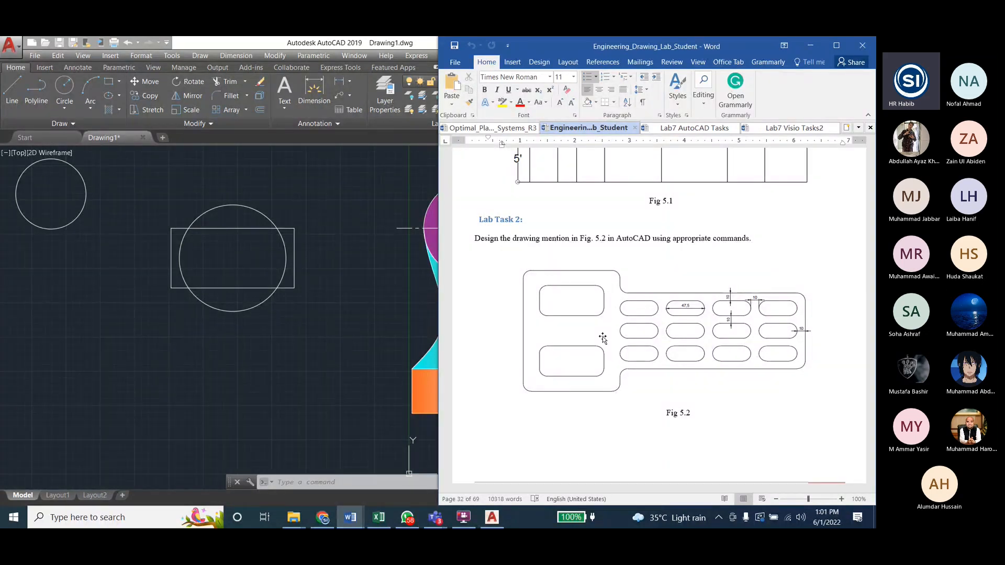
Step: Switch back to AutoCAD and draw a separate, larger rectangle below the overlapping circle and rectangle
click(202, 227)
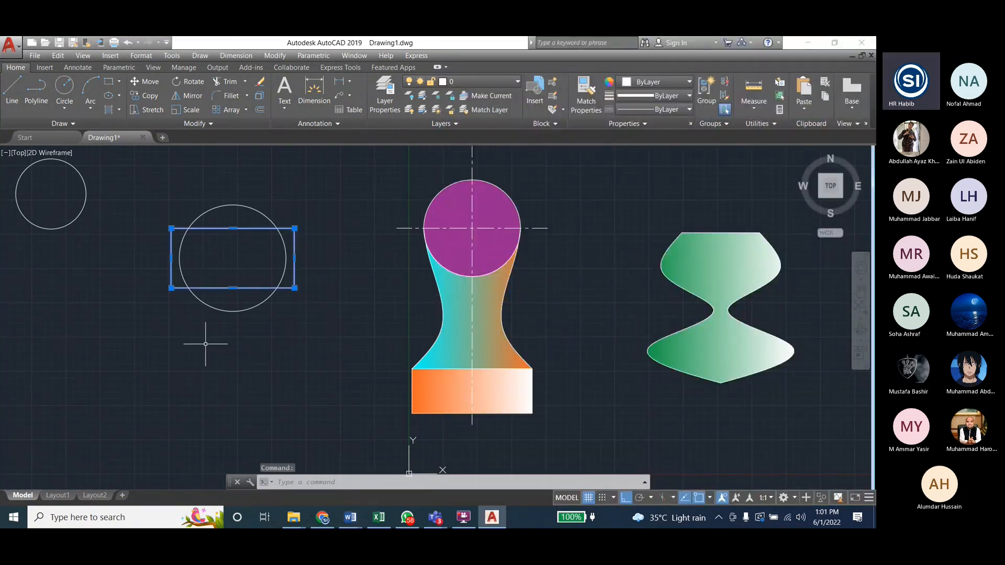
click(103, 82)
click(149, 348)
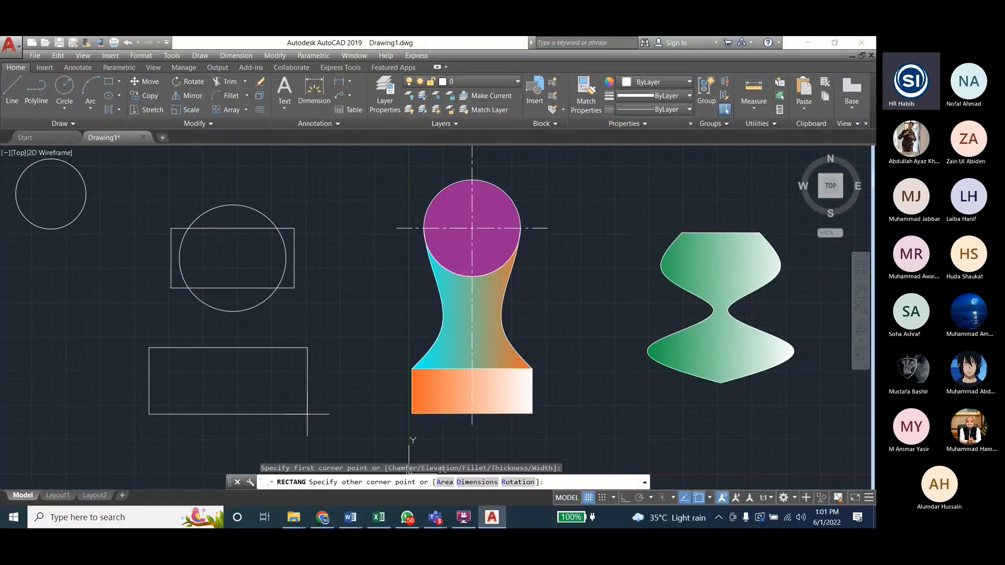
click(349, 428)
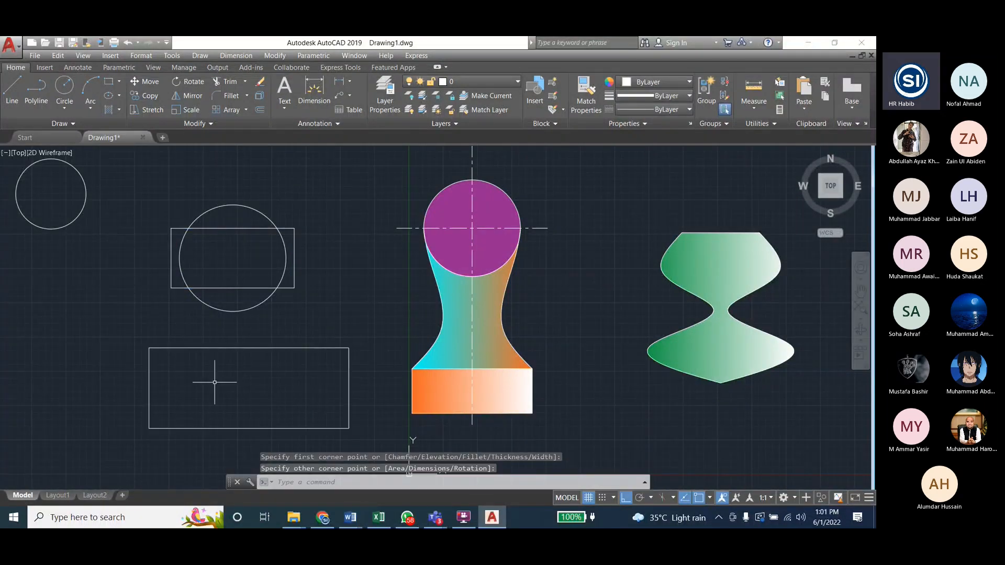
Step: Fill the new rectangle with a linear gradient running from red 205,32,39 to cyan
click(200, 56)
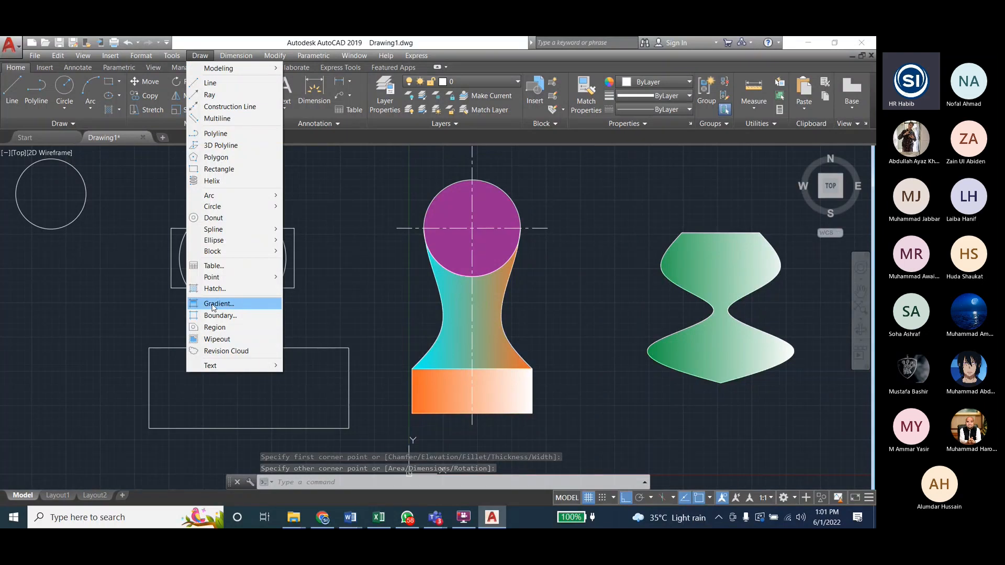
click(231, 302)
click(282, 381)
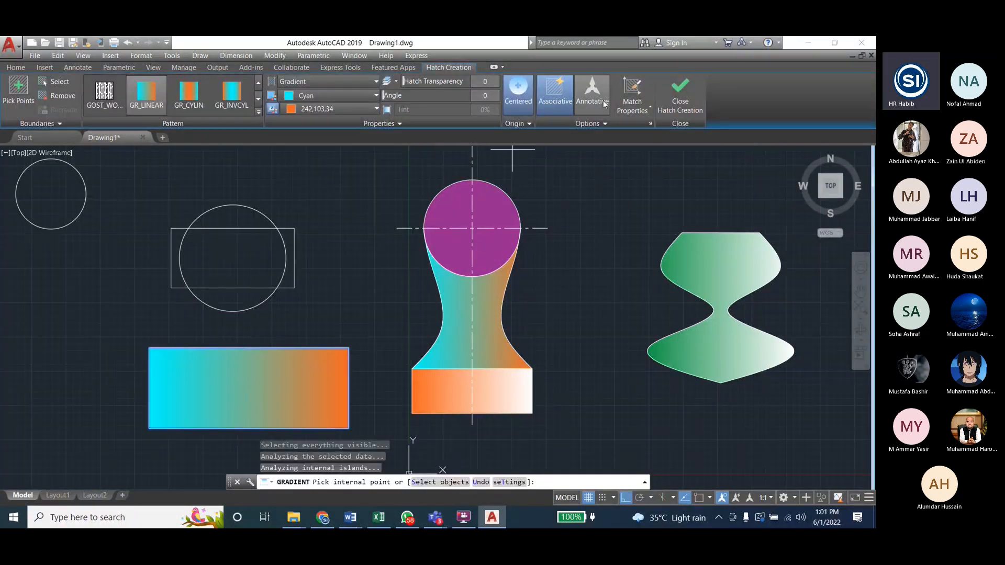
click(292, 97)
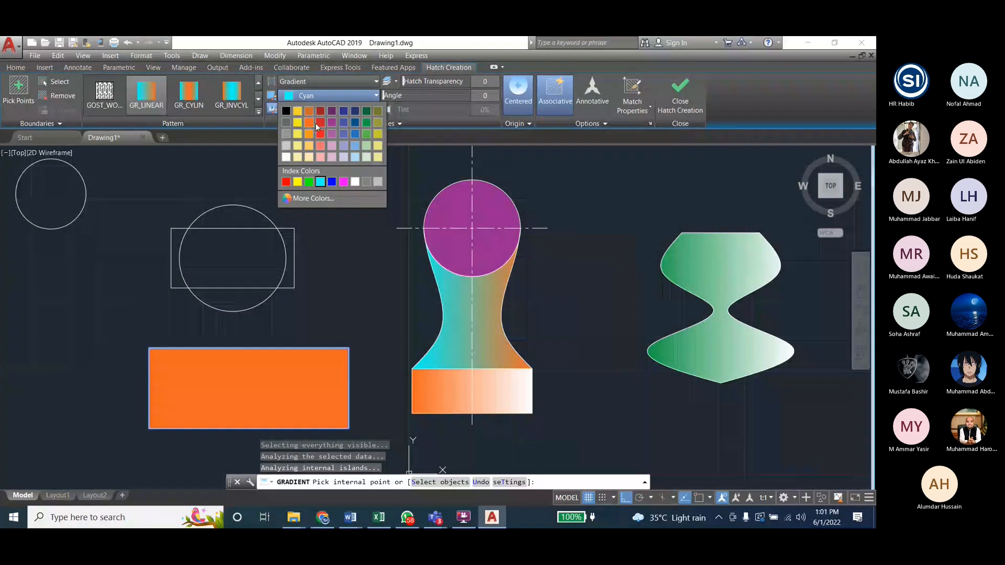
click(318, 124)
click(320, 110)
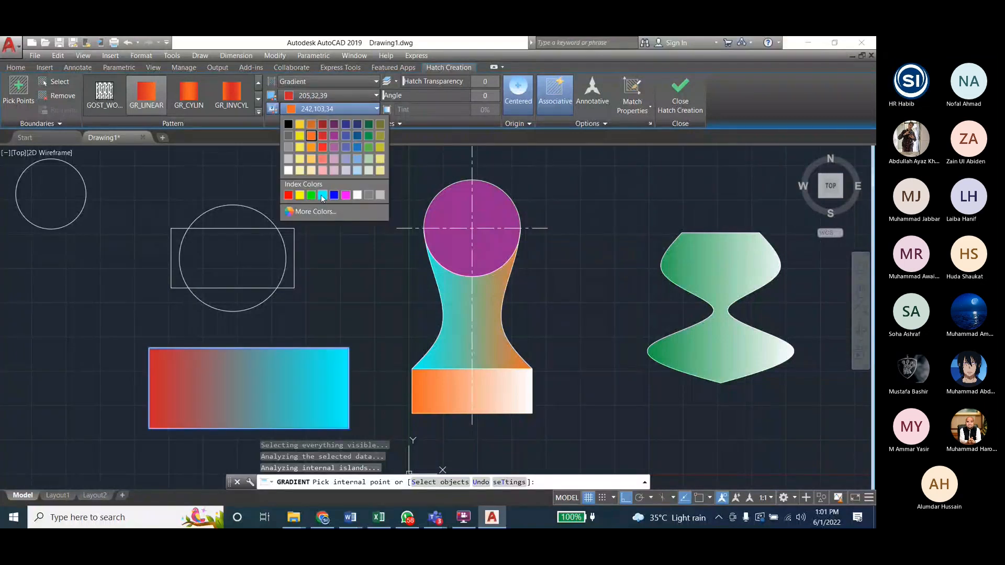
click(323, 195)
click(680, 94)
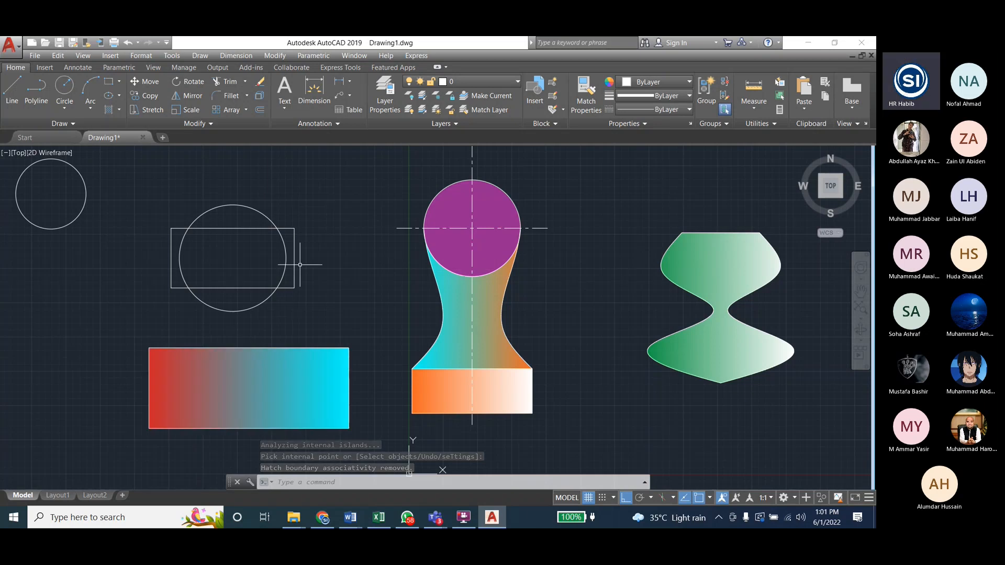
Step: Fillet the upper-right corner of the gradient-filled rectangle with a radius of 5
click(276, 56)
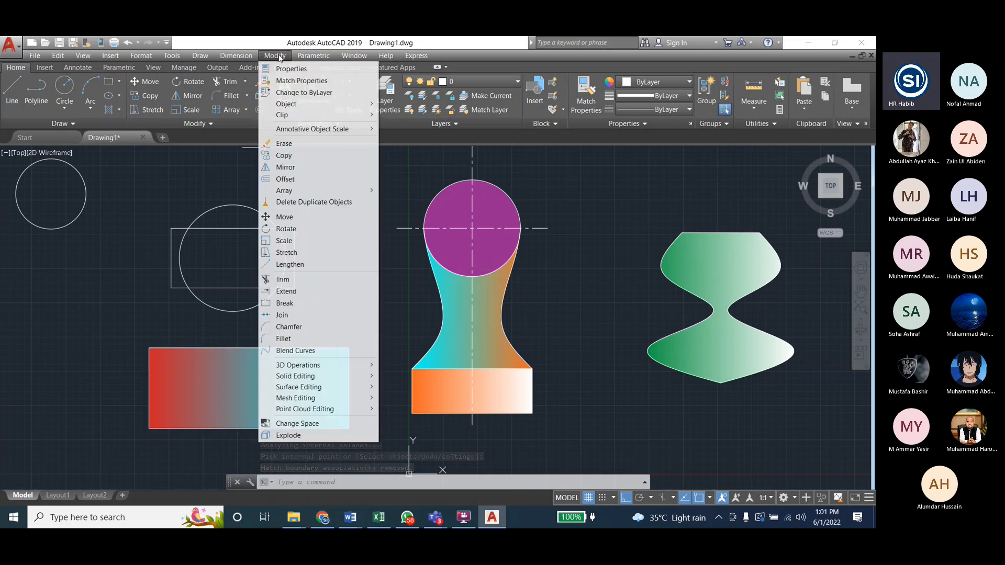
click(283, 339)
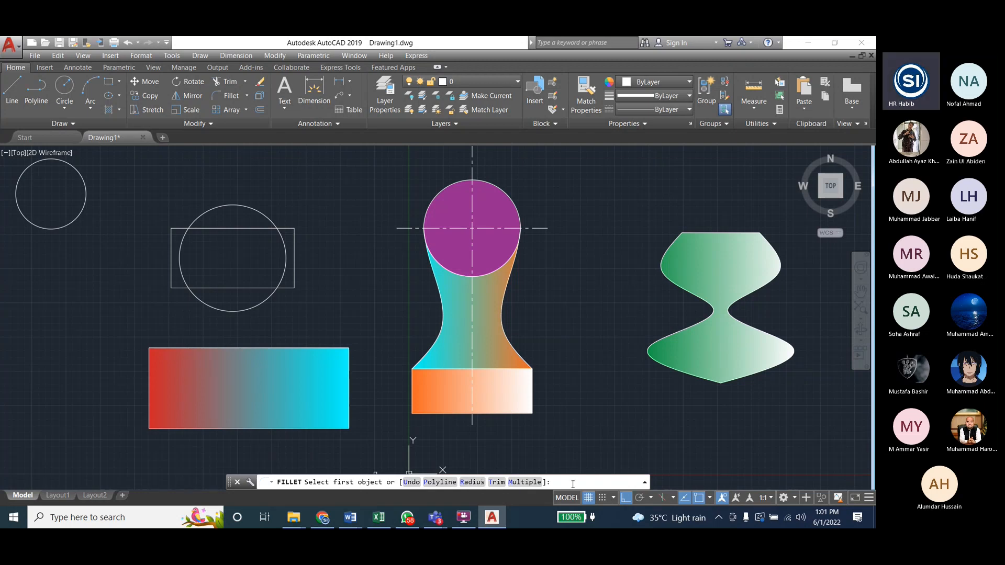
text(r)
key(Return)
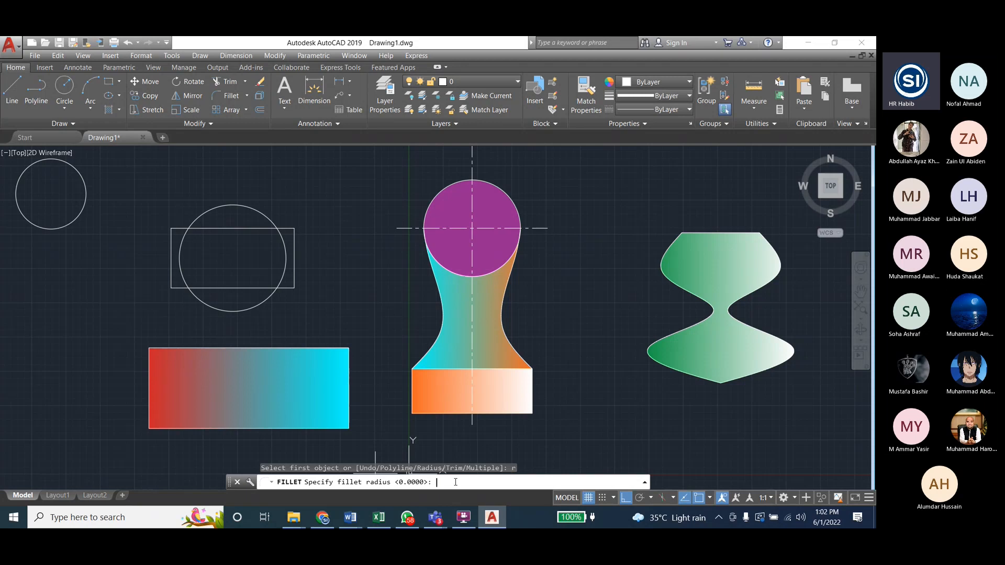
text(5)
key(Return)
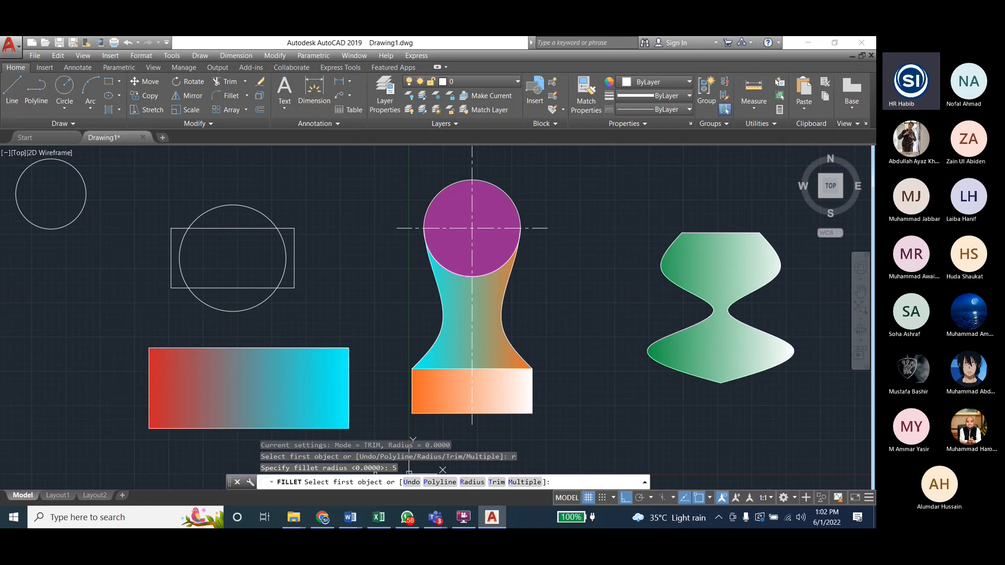
click(333, 347)
click(349, 361)
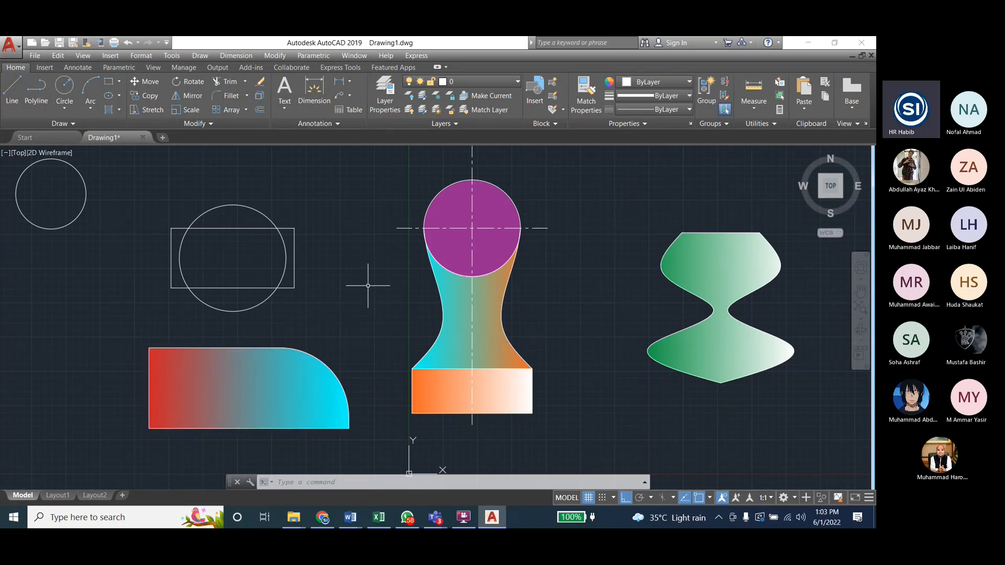
Step: Try to fillet the upper-left corner of the red-to-cyan rectangle with a radius of 10
scroll(368, 286, down, 2)
scroll(255, 336, up, 5)
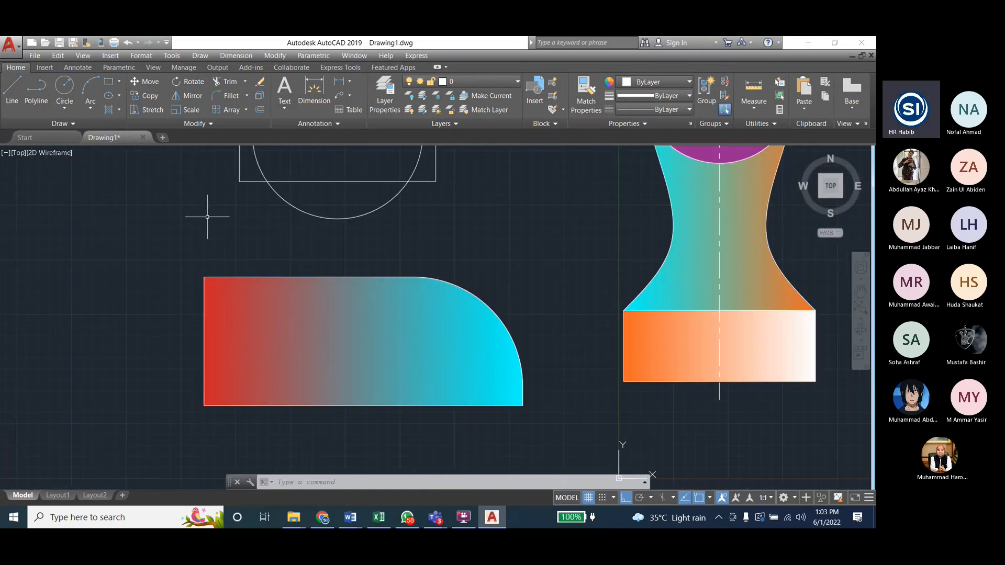
click(275, 56)
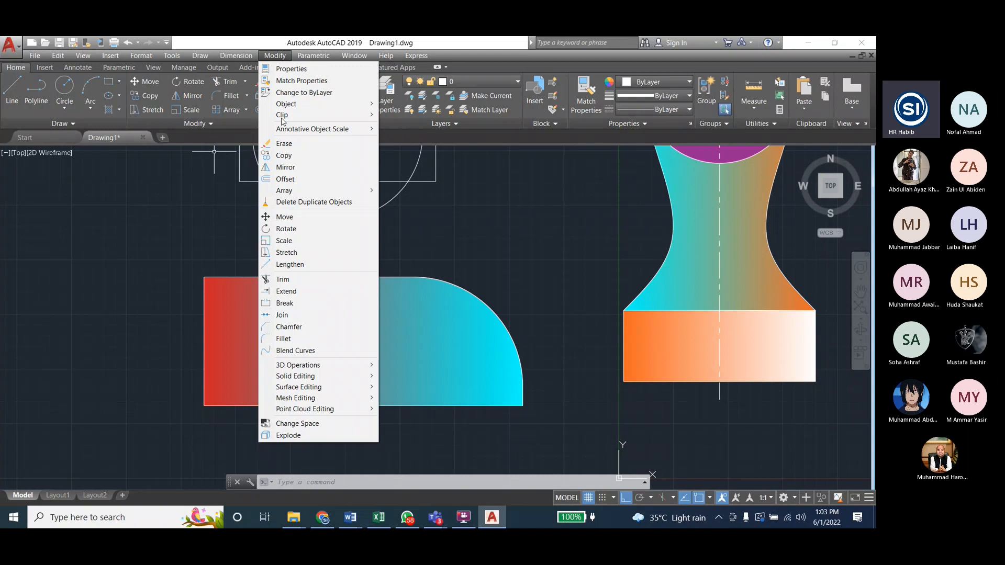
click(284, 338)
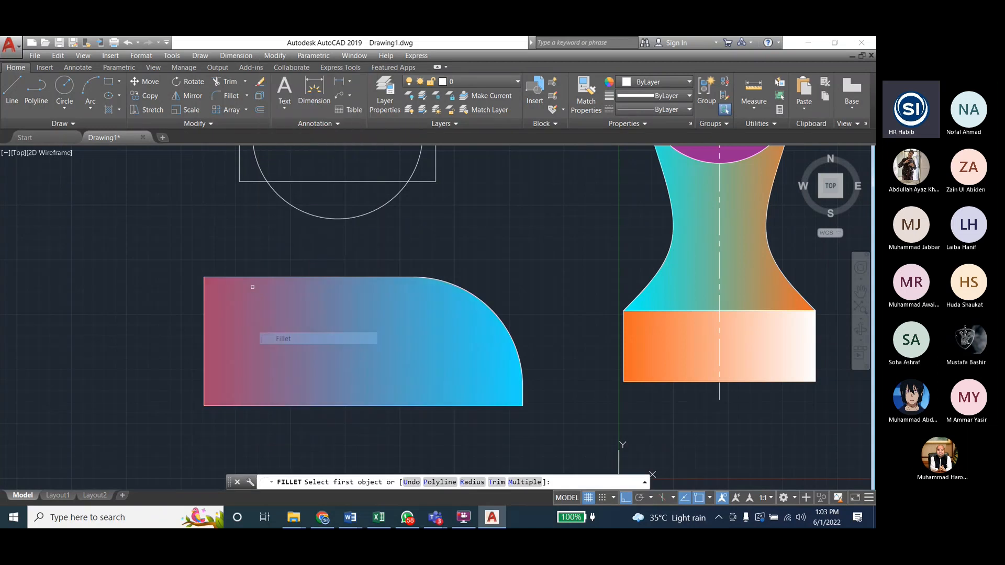
click(471, 484)
text(1)
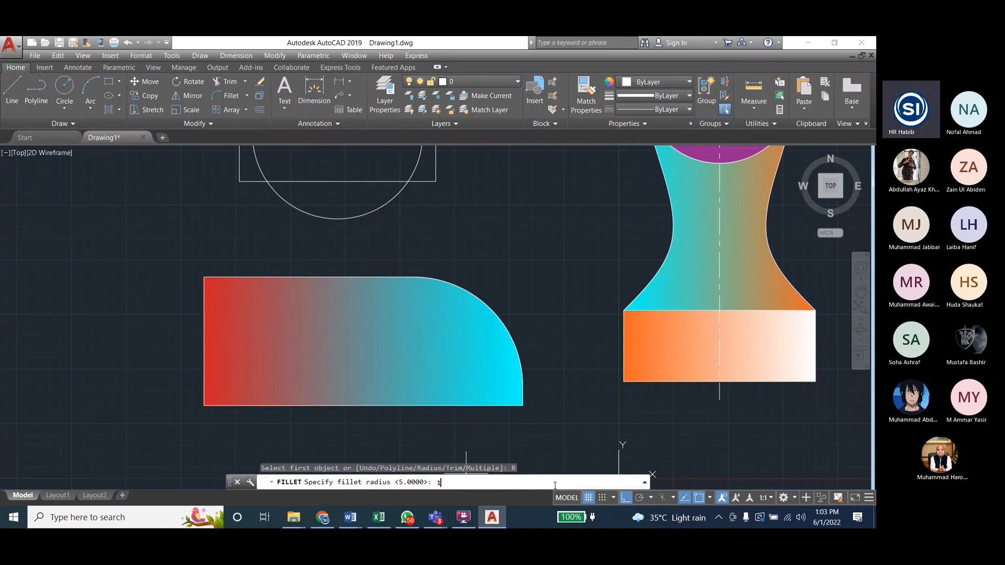
text(0)
key(Return)
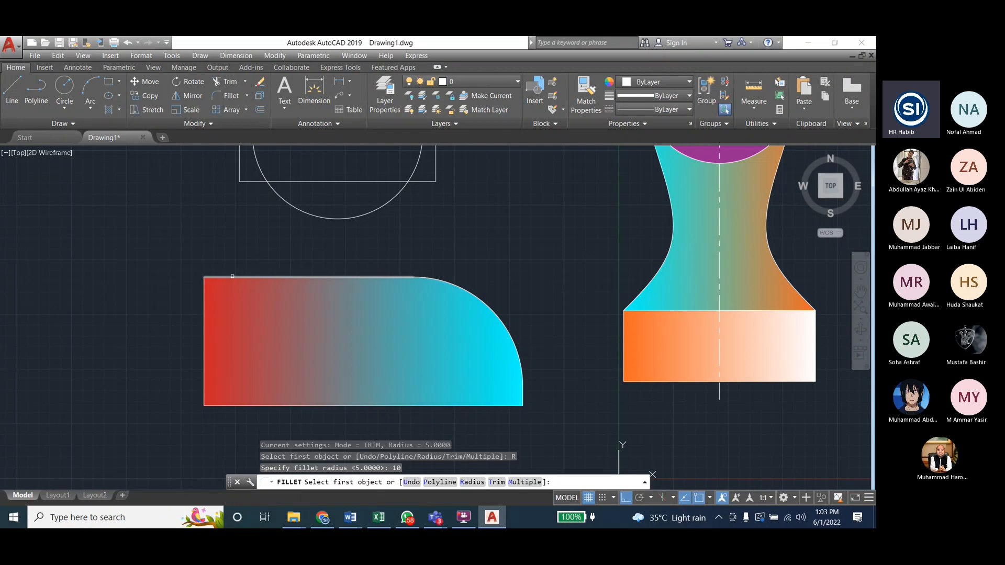
click(233, 277)
click(205, 287)
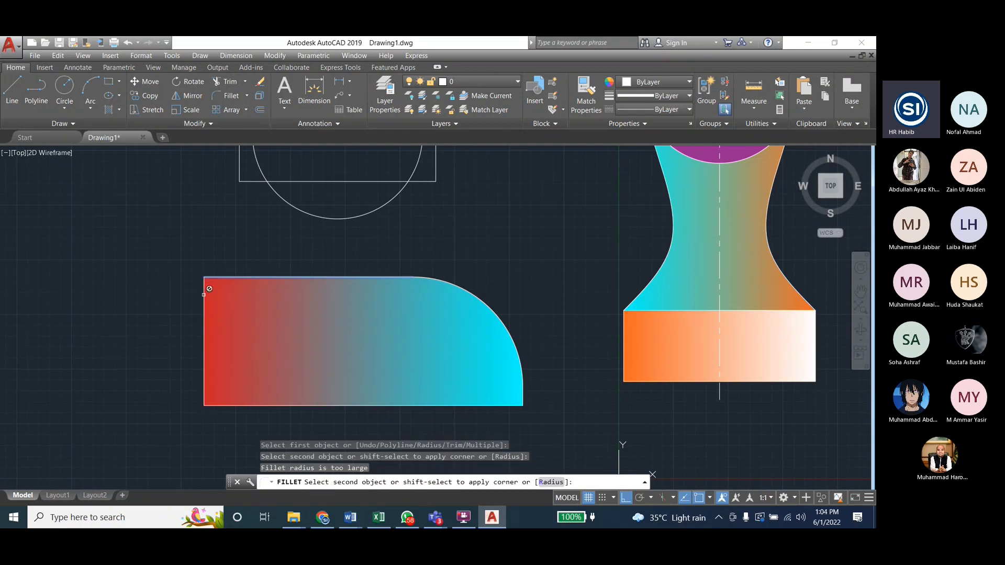
click(203, 294)
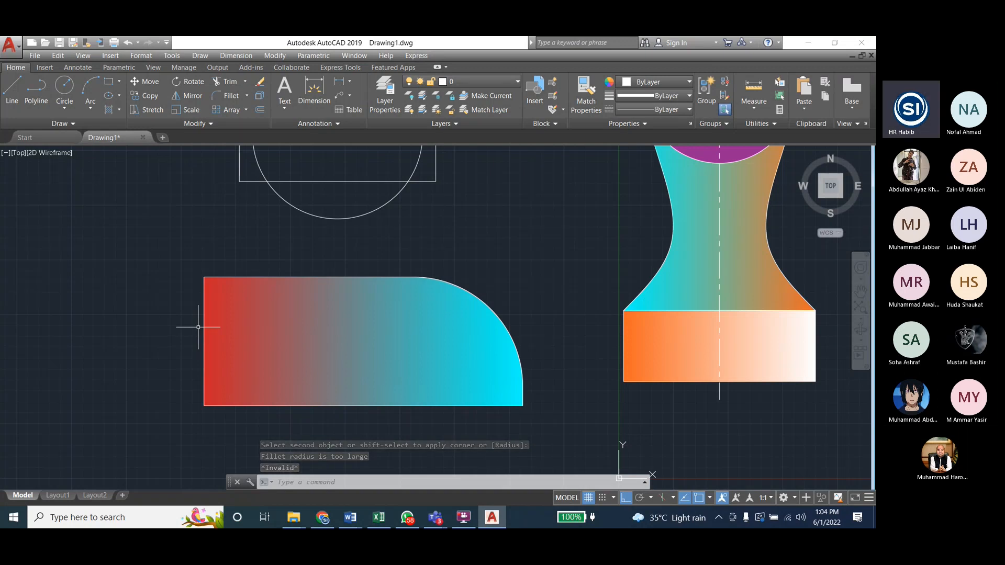
key(Escape)
key(Escape)
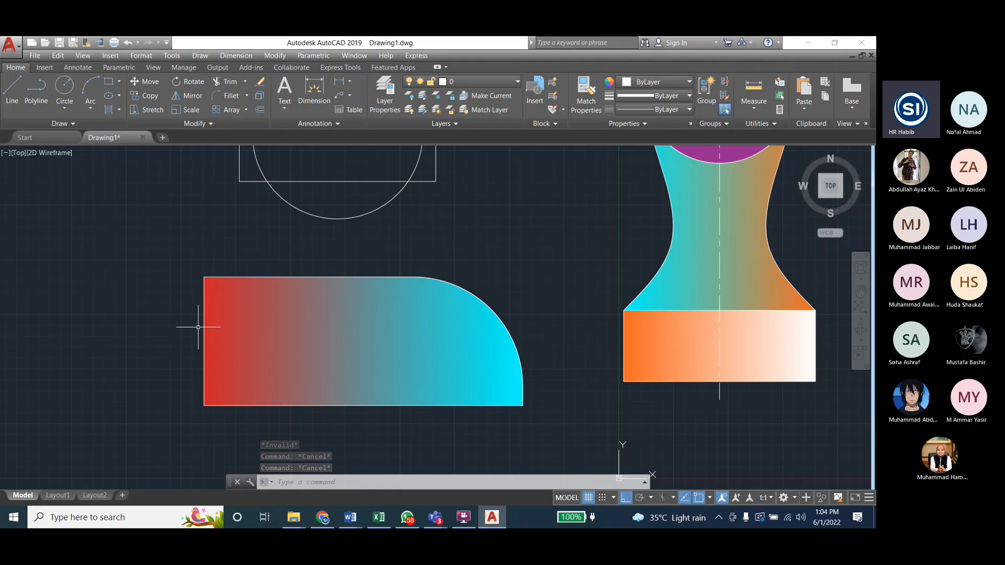
key(Escape)
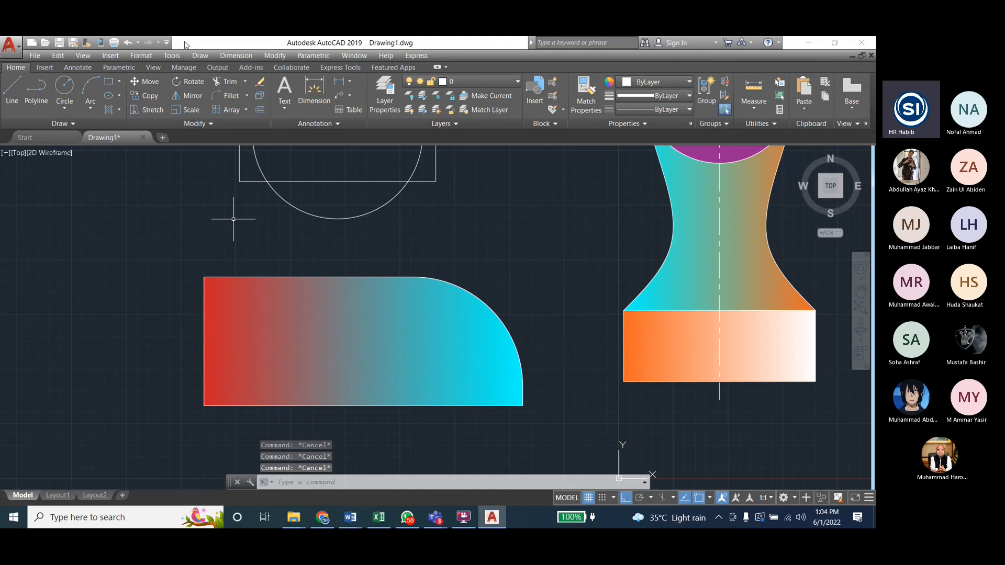
Step: Fillet the lower-left corner of the red-to-cyan rectangle with a radius of 3
click(285, 56)
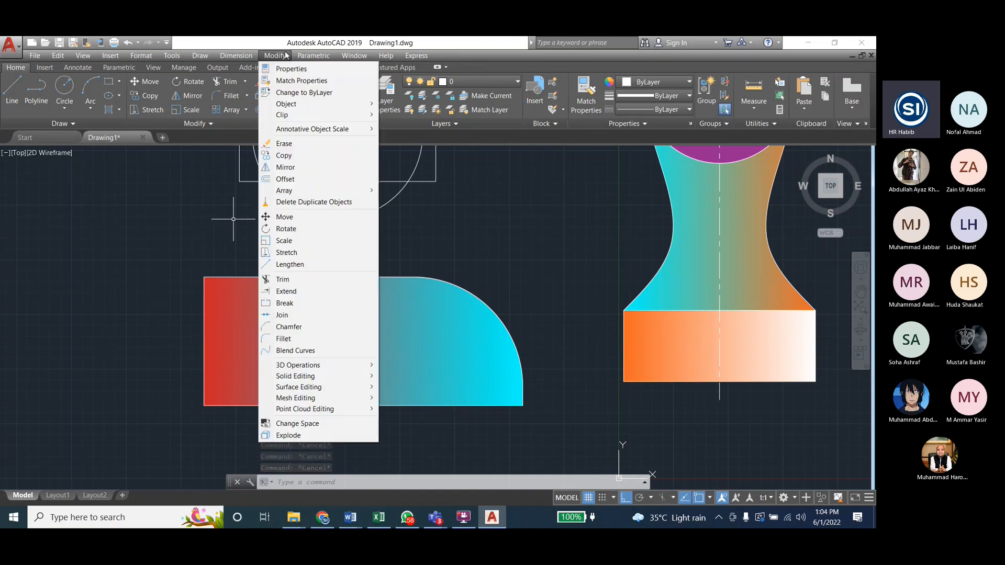
click(285, 338)
click(462, 483)
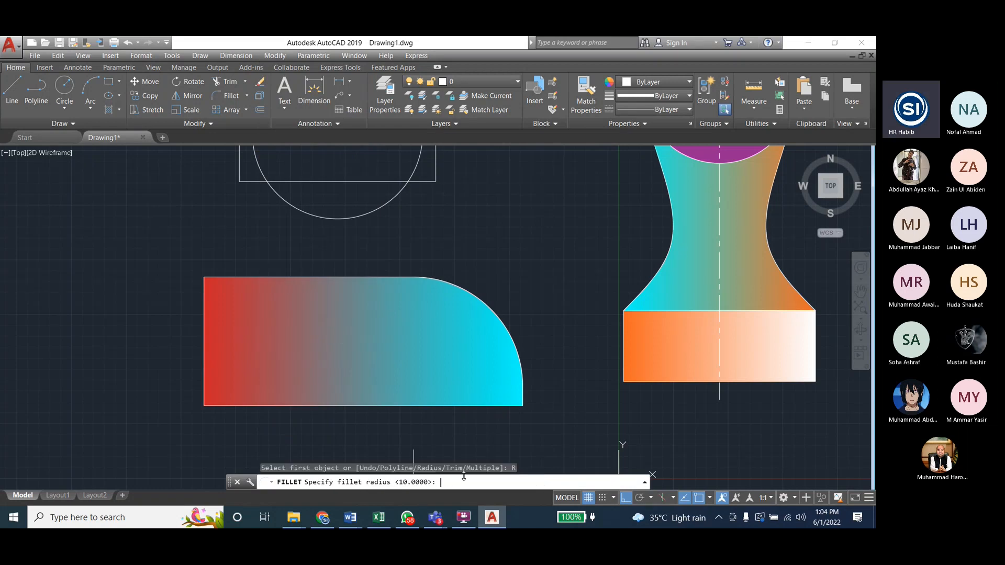
text(3)
key(Return)
click(513, 404)
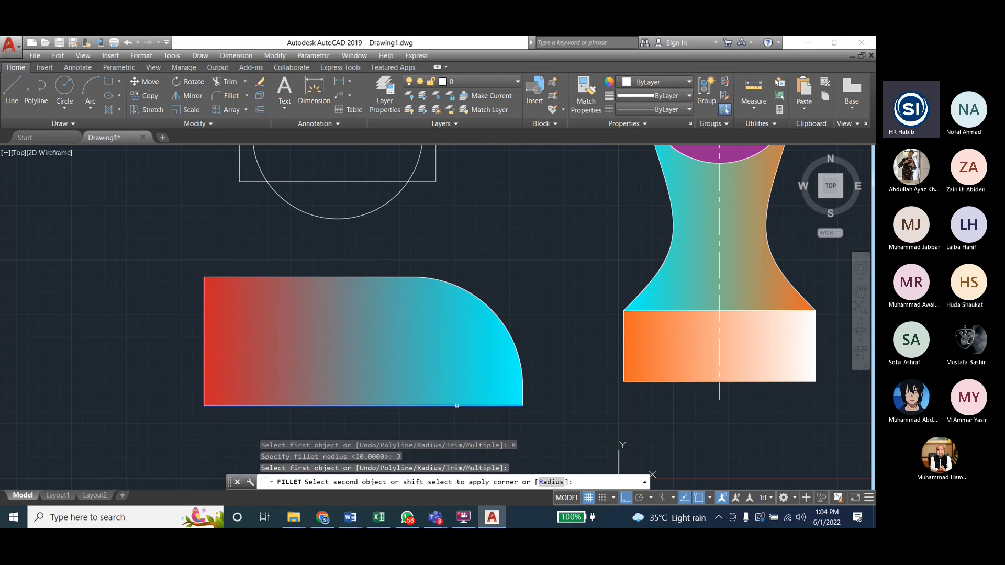
click(522, 381)
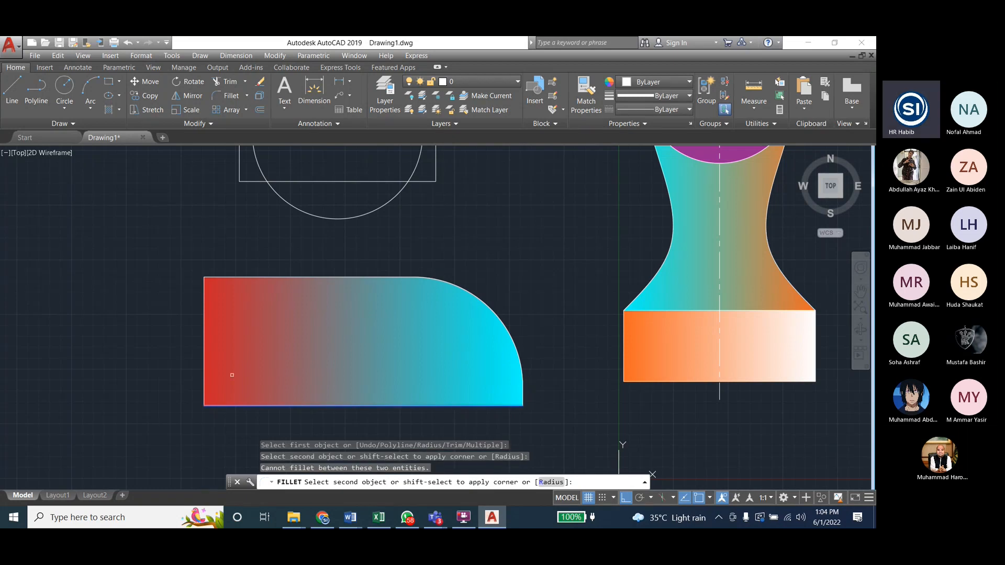
click(205, 369)
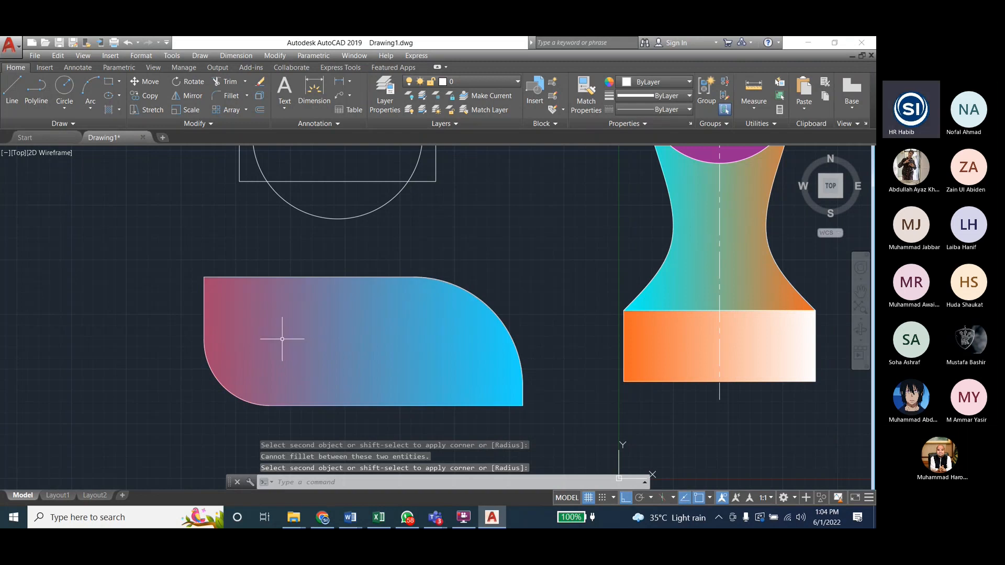
Step: Try to fillet the upper-left corner of the red-to-cyan rectangle, keeping the radius at 3
key(Return)
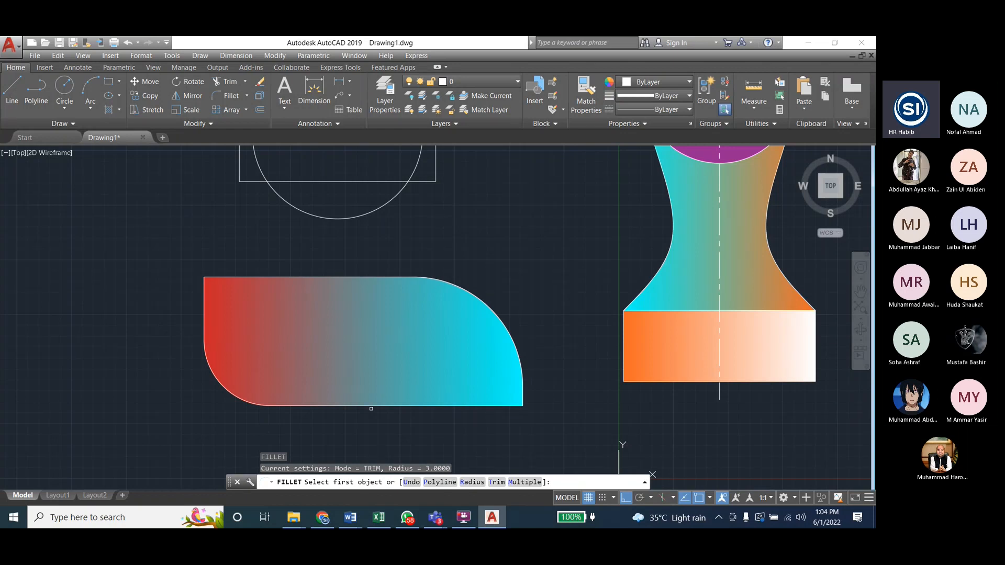
click(472, 486)
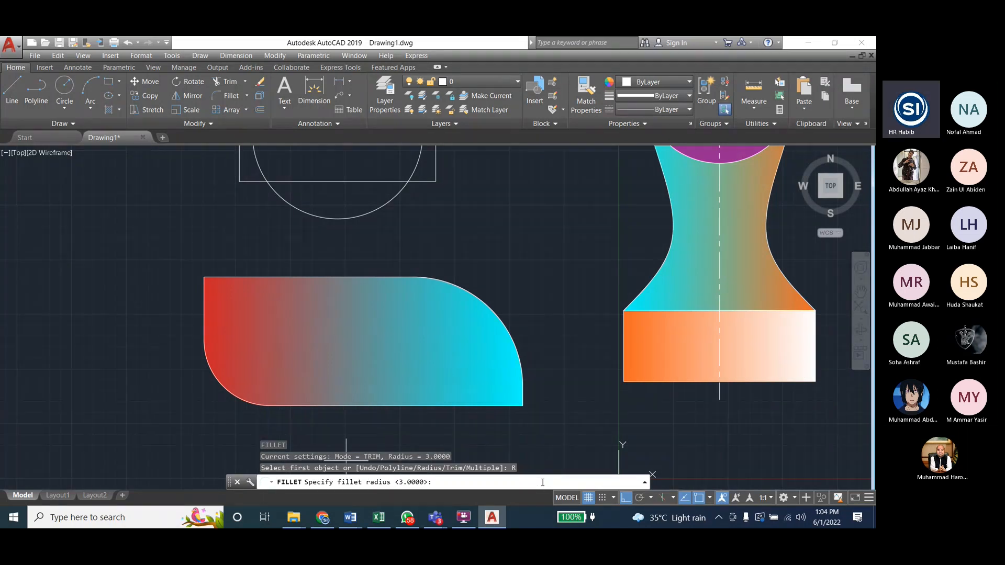
key(Return)
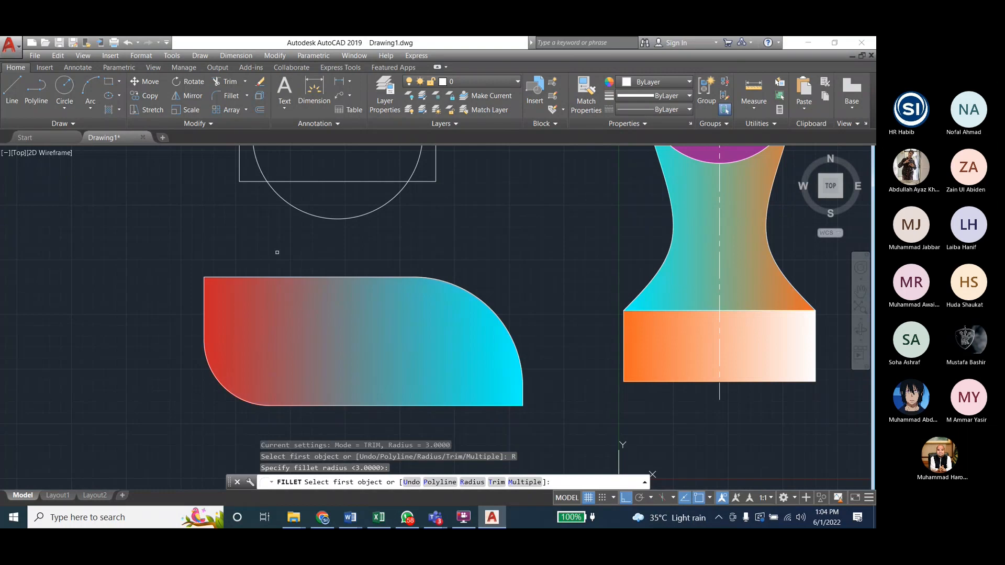
click(252, 279)
click(252, 279)
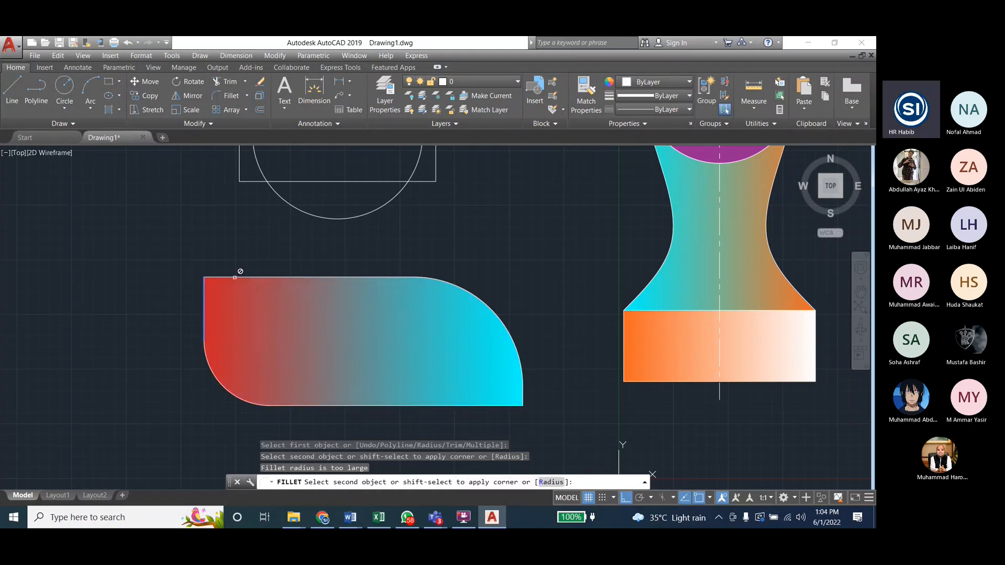
click(243, 283)
Step: Fillet the upper-left corner of the red-to-cyan rectangle with a radius of 1
key(Return)
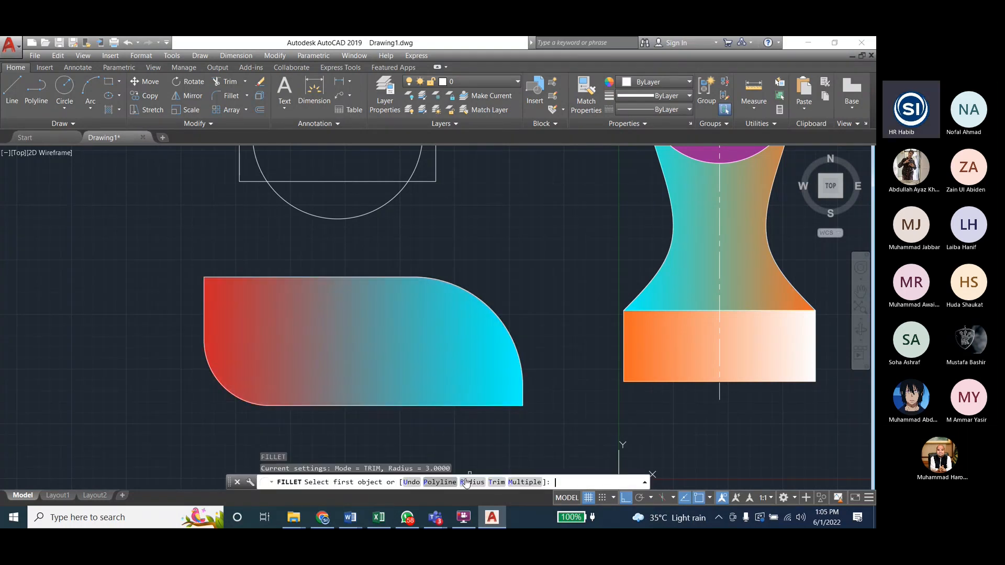
text(R)
key(Return)
text(1)
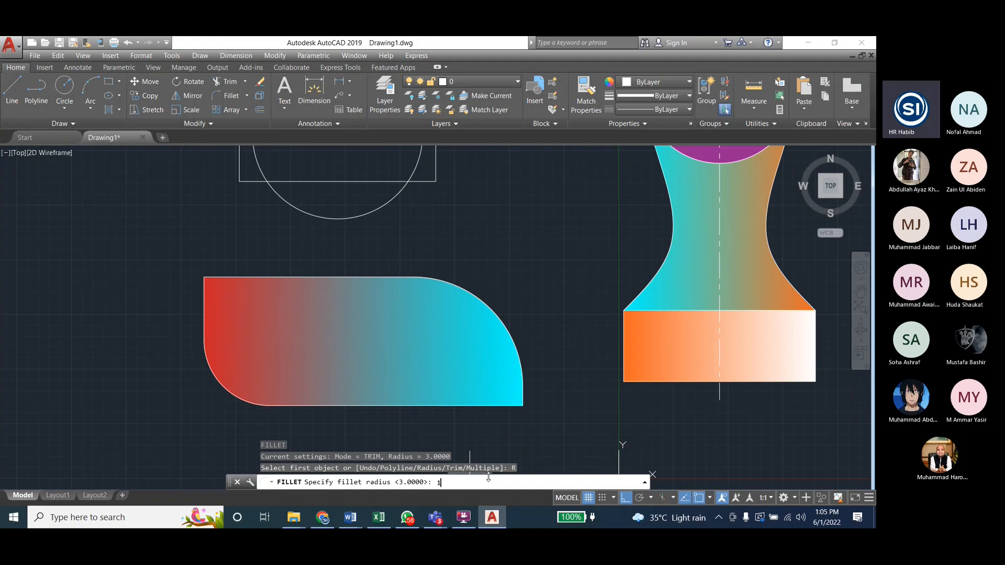
key(Return)
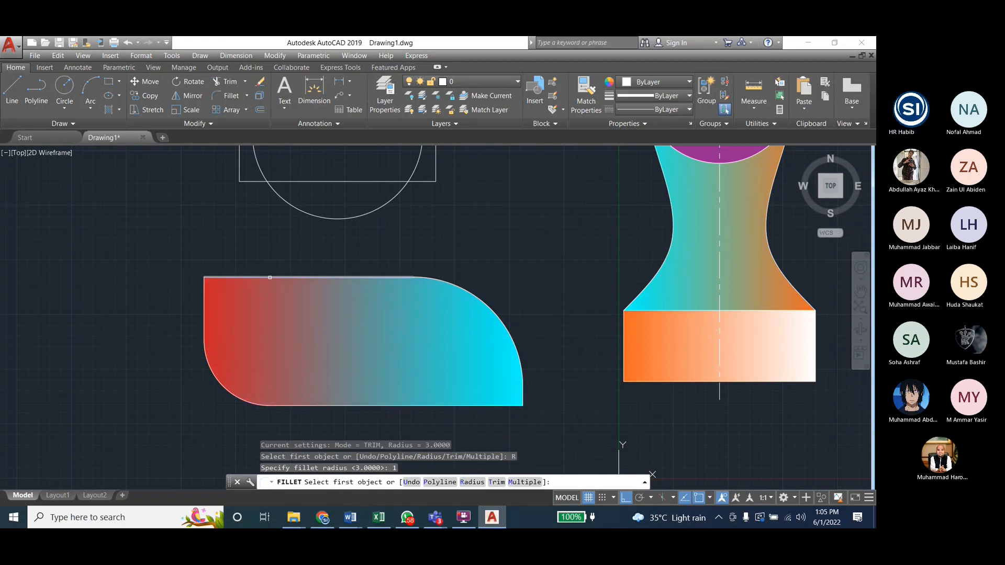
click(270, 277)
click(206, 292)
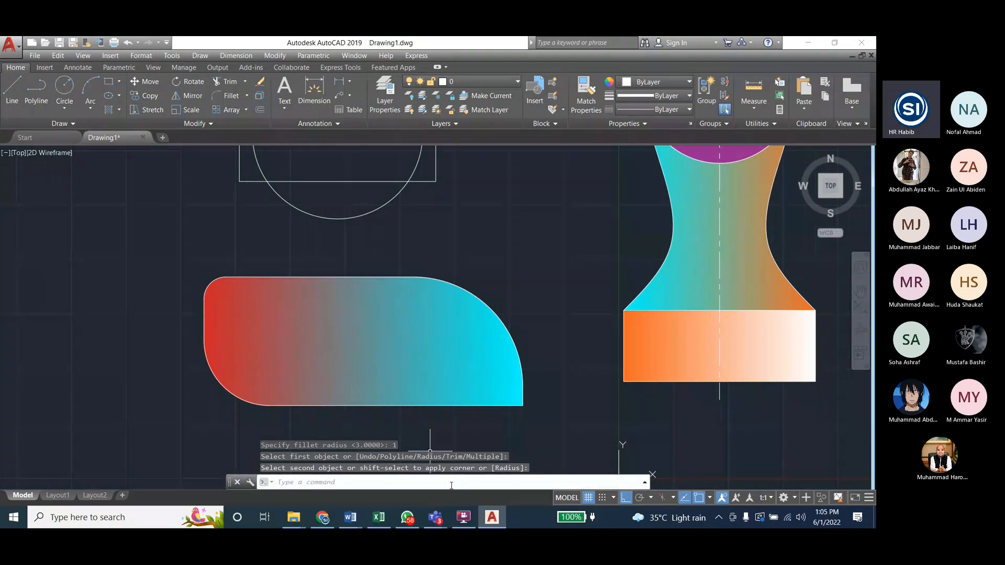
Step: Try to fillet the lower-right corner of the red-to-cyan rectangle with a radius of 1
key(Return)
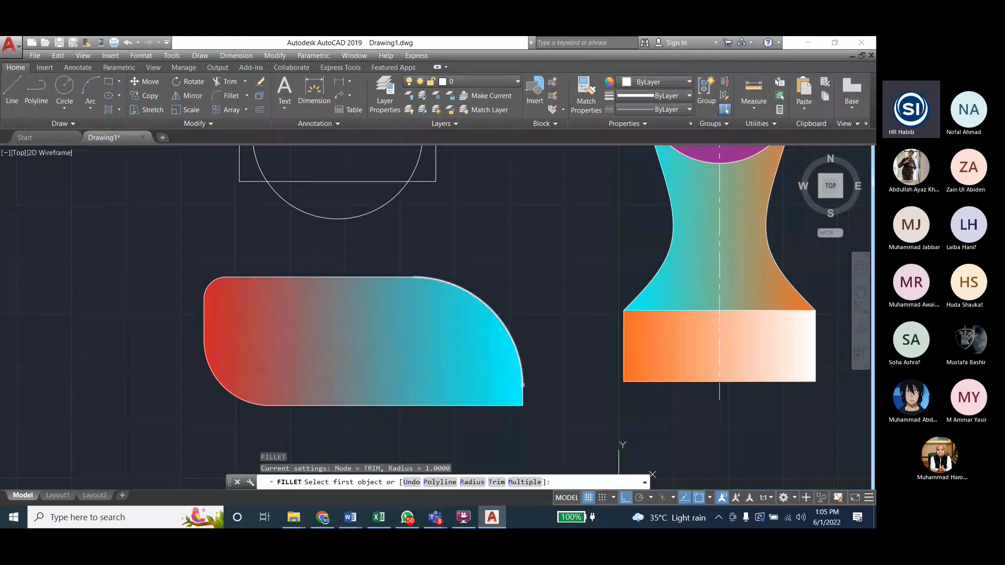
click(507, 406)
click(507, 406)
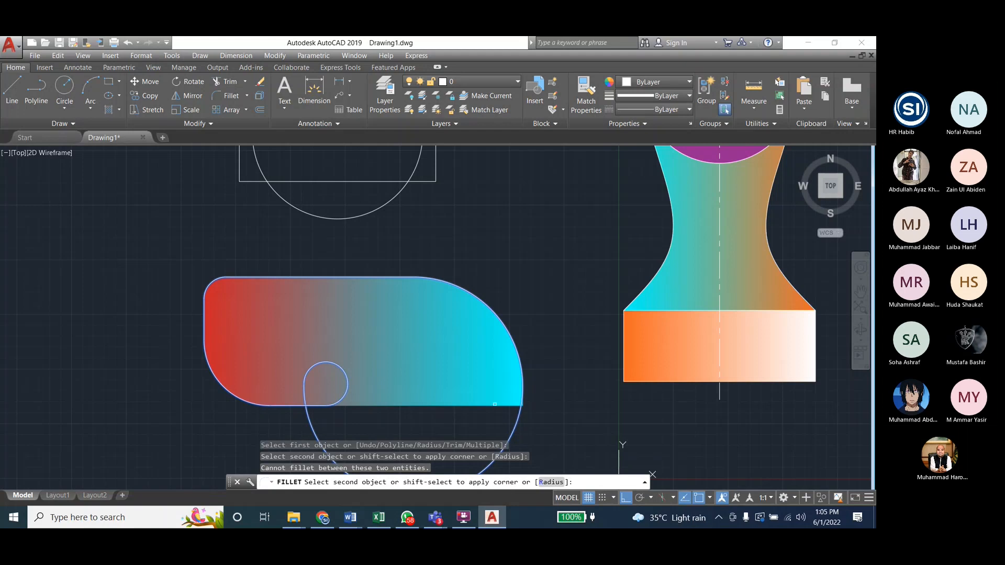
key(Escape)
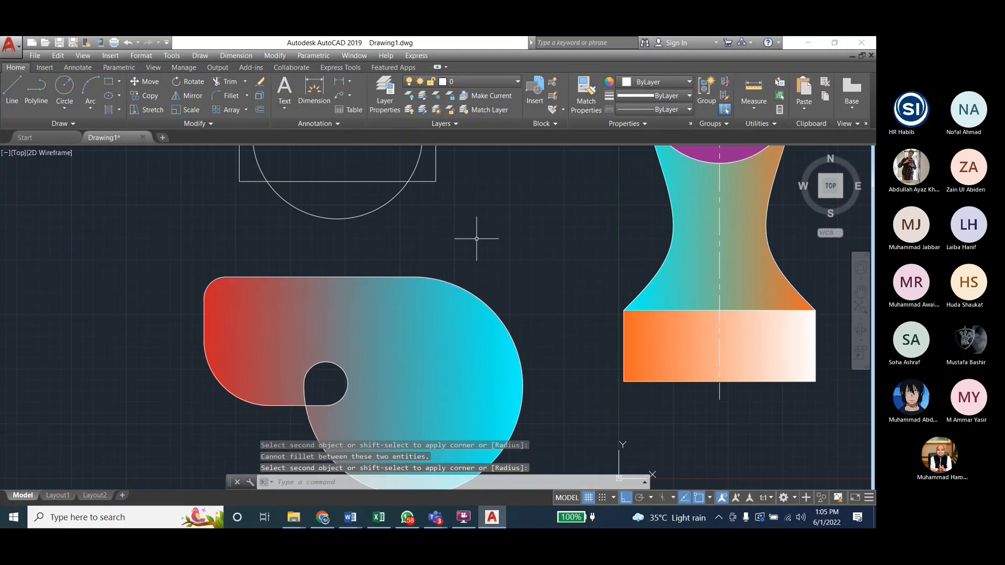
scroll(476, 240, down, 2)
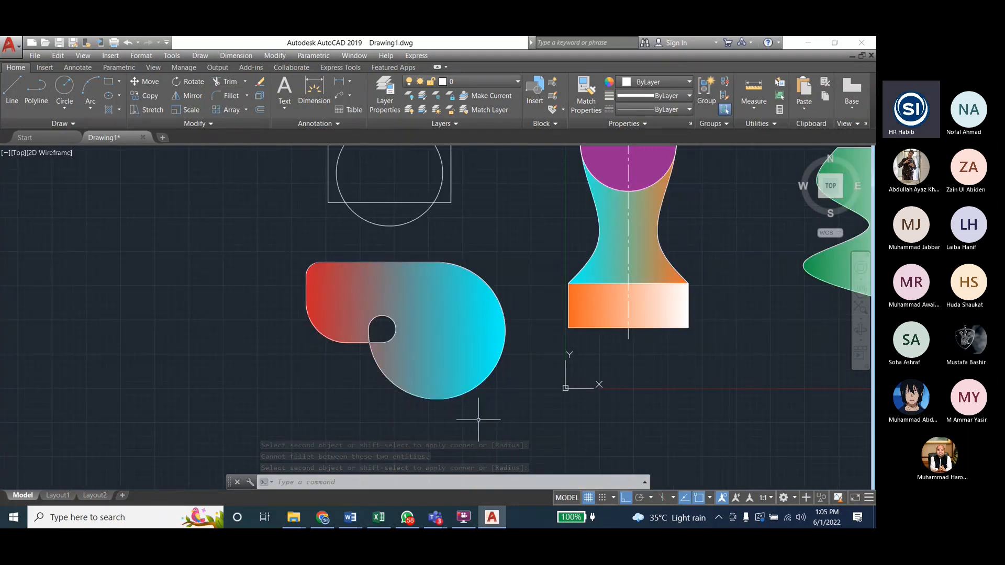
Step: Undo the last fillet made at the red-to-cyan rectangle's lower-right corner
key(Return)
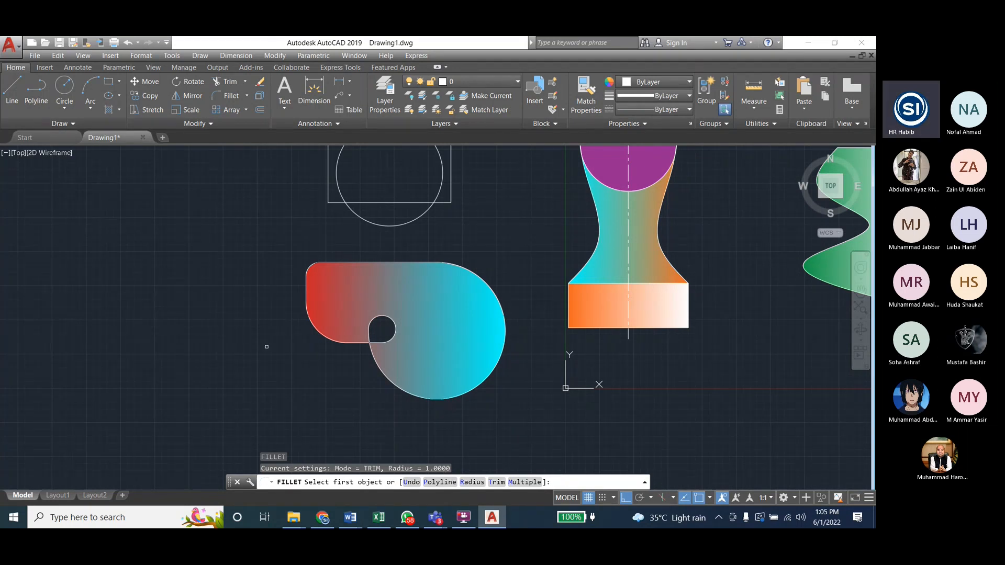
key(Escape)
key(ctrl+z)
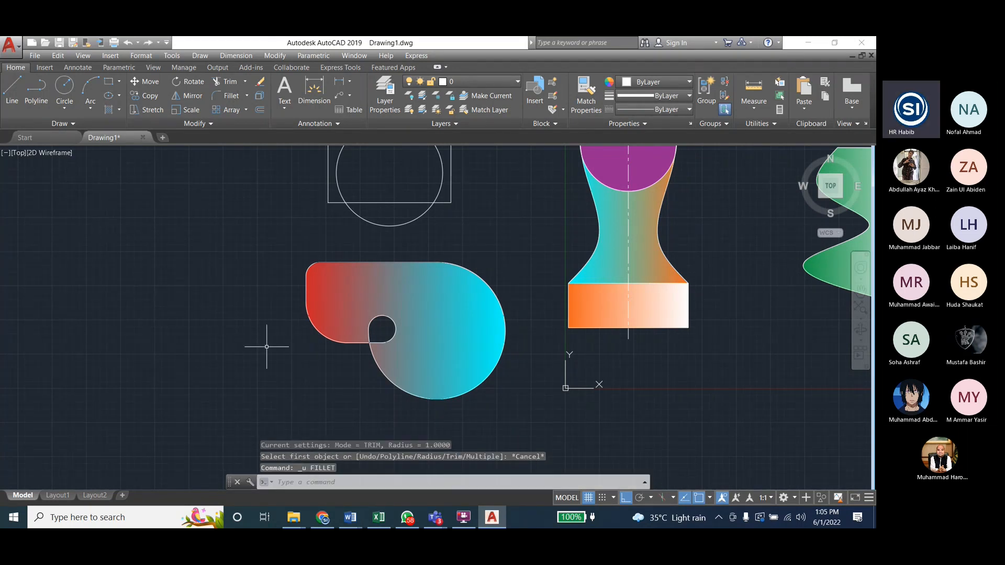
key(ctrl+z)
key(ctrl+z)
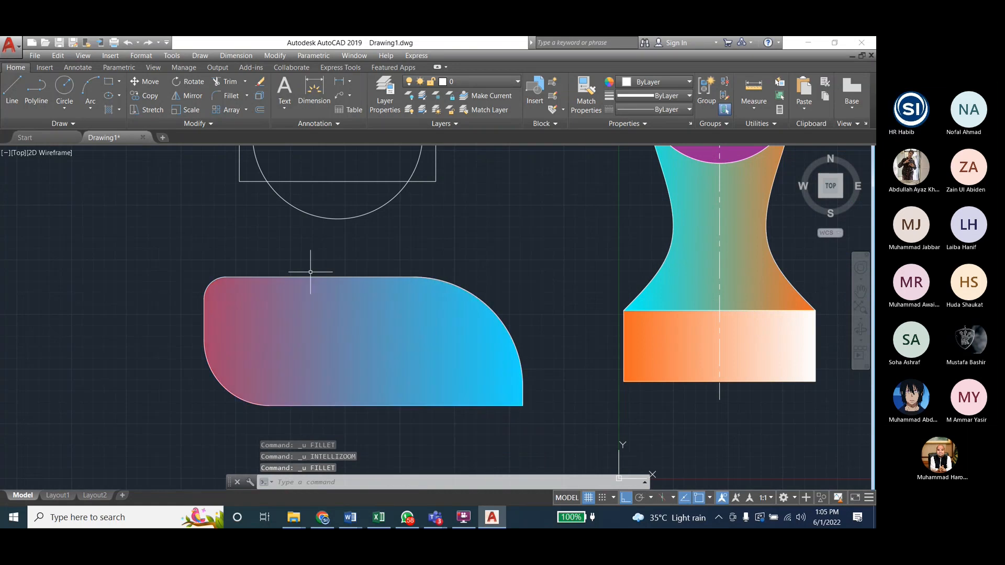
key(Escape)
click(275, 55)
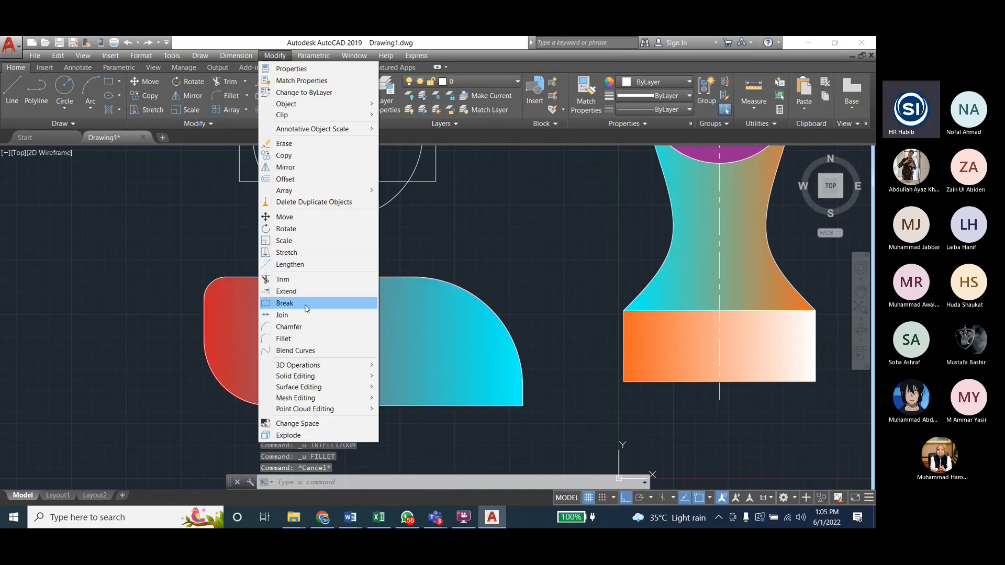
click(301, 338)
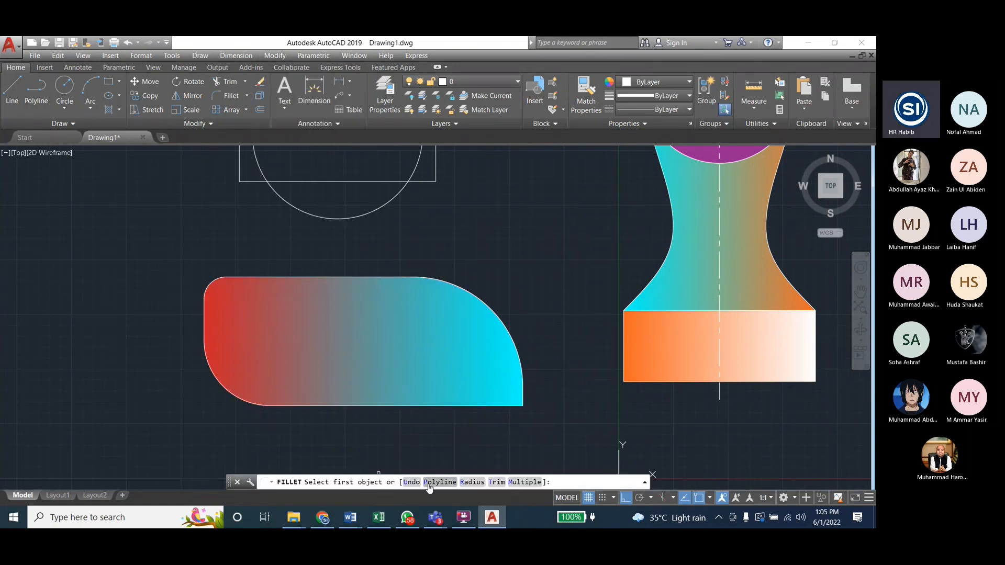
text(p)
key(Return)
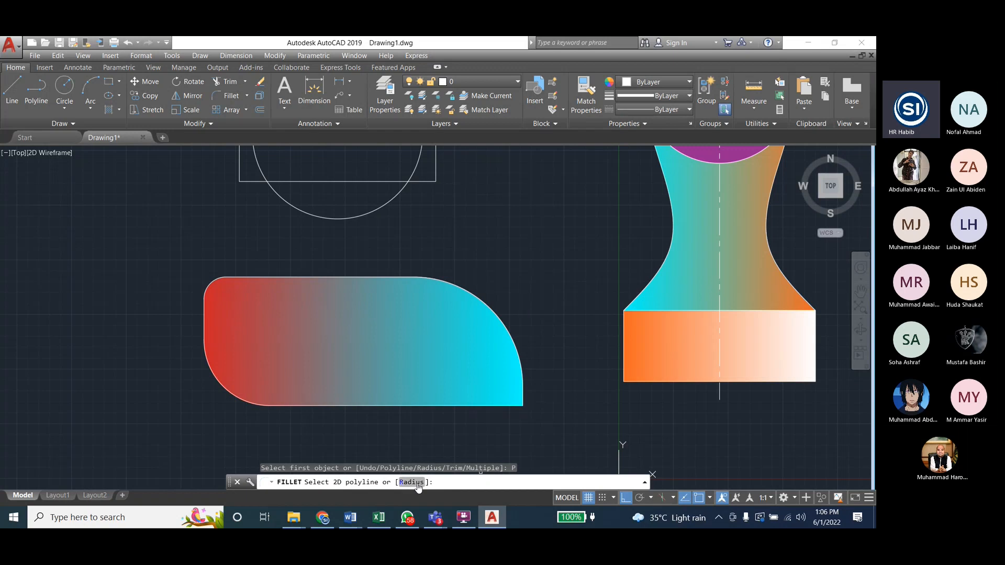
key(Escape)
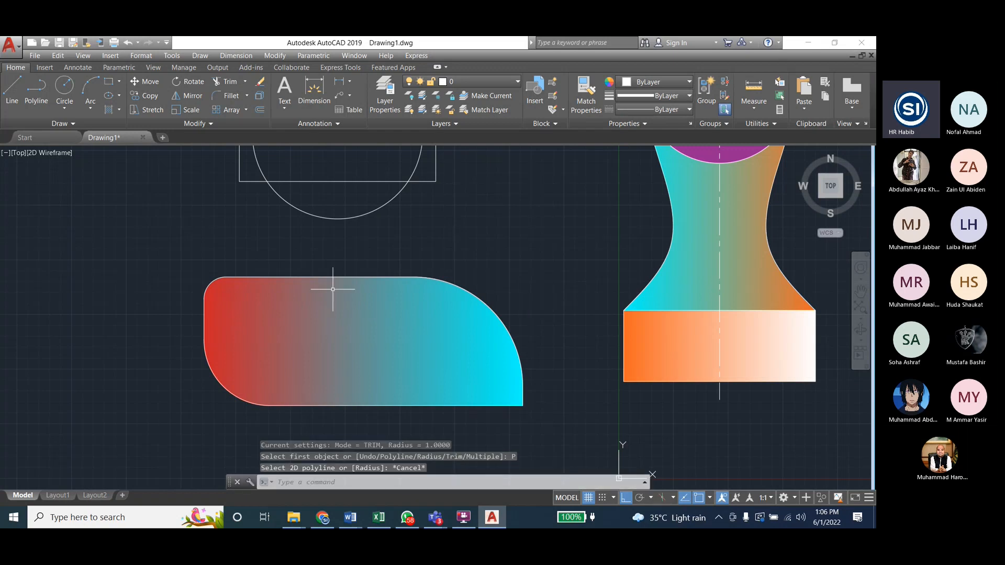
key(Escape)
key(Escape)
key(Escape)
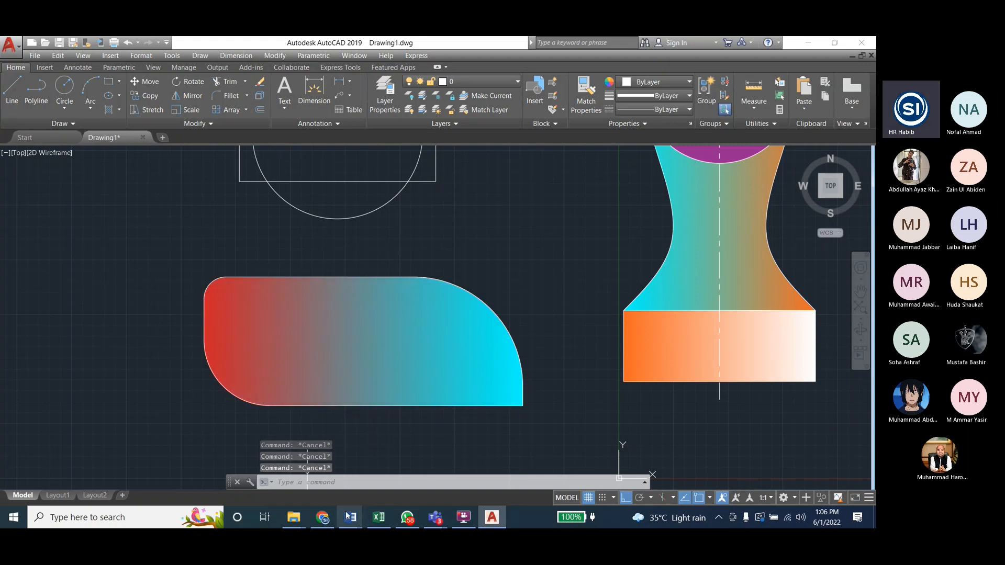
Step: Switch to the Engineering_Drawing_Lab_Student document in Word and review the Lab 7 objectives and Modify Commands III list
mouse_move(350, 517)
click(385, 463)
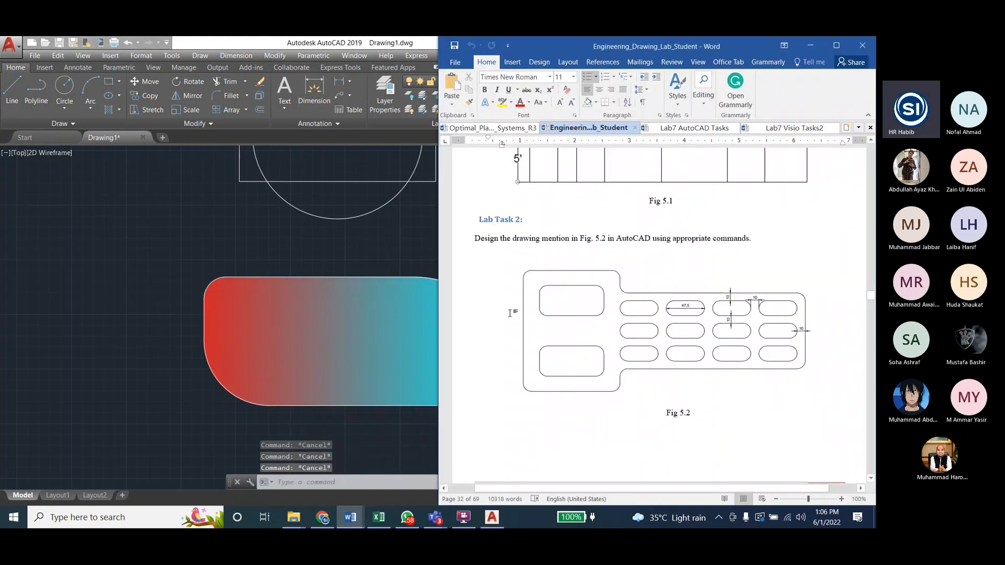
click(250, 46)
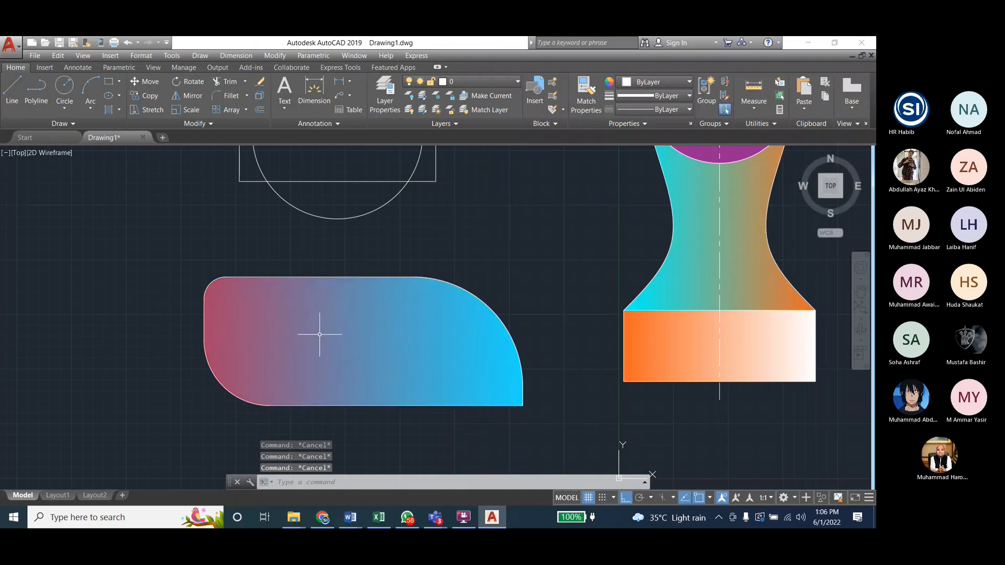
scroll(596, 307, down, 2)
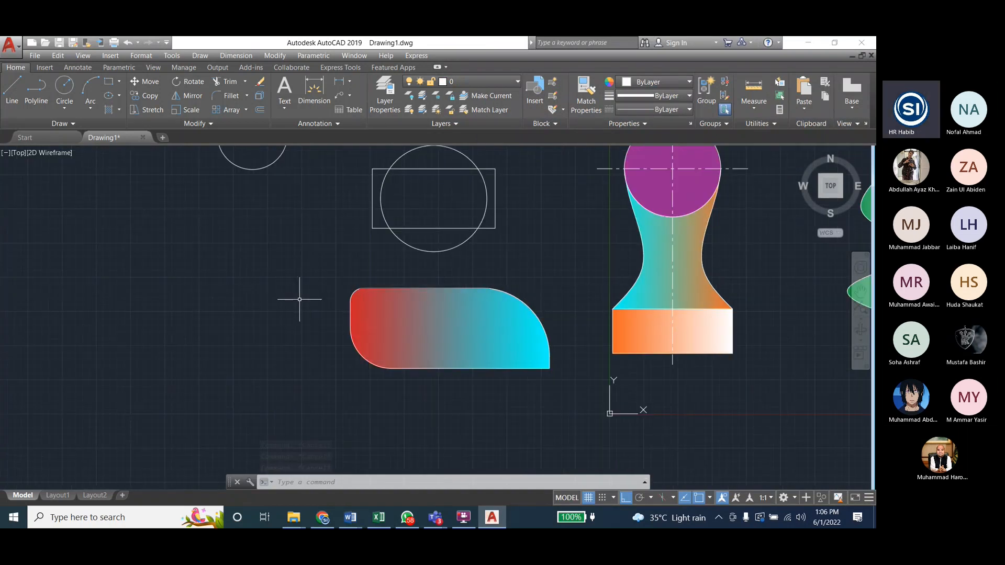
key(alt+Tab)
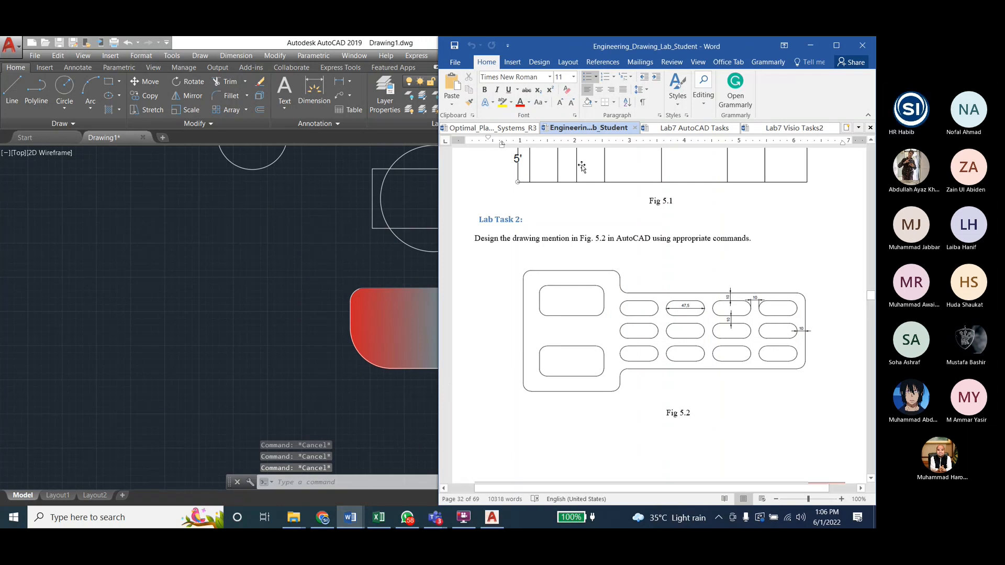
mouse_move(870, 296)
mouse_down()
mouse_move(871, 333)
mouse_move(871, 325)
mouse_up()
scroll(607, 317, down, 1)
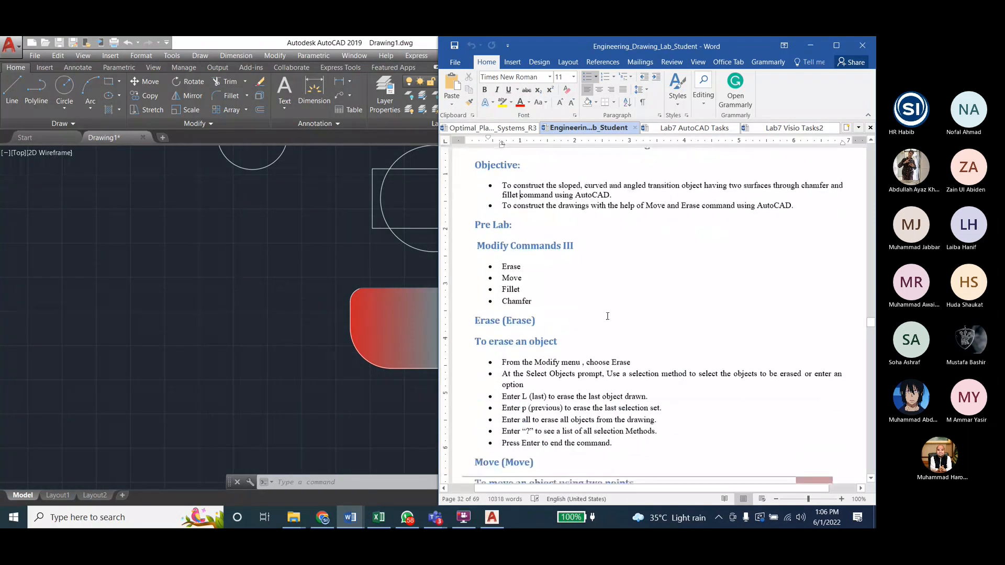
scroll(607, 316, up, 1)
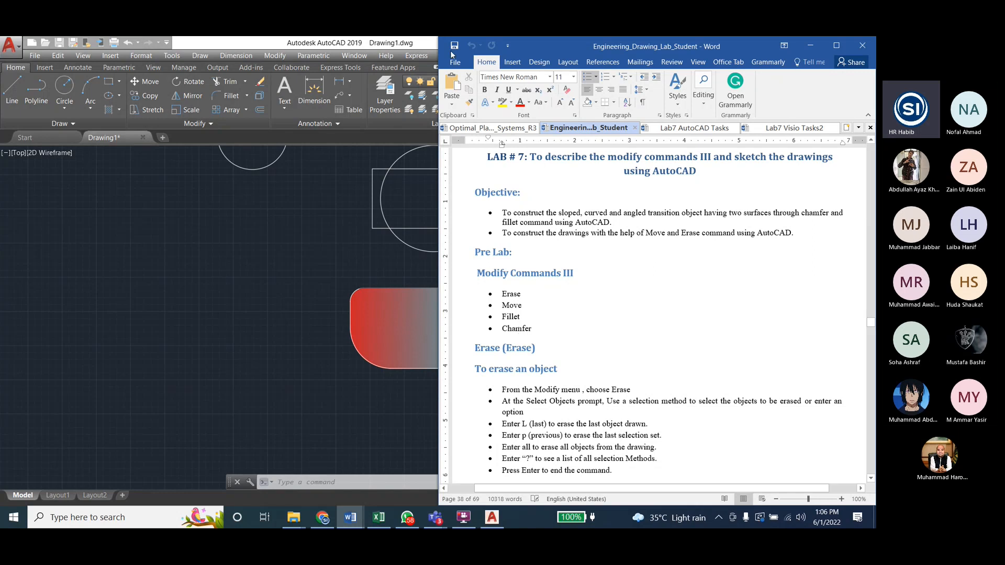
Step: Switch back to AutoCAD and try to fillet the lower-right corner of the red-to-cyan rectangle using the Trim mode option
click(273, 41)
click(267, 56)
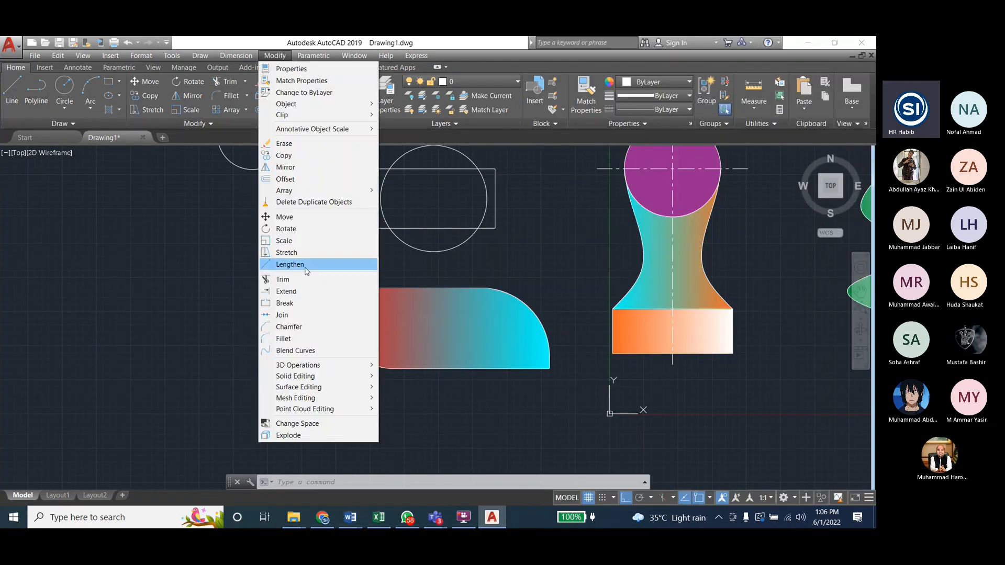
click(306, 338)
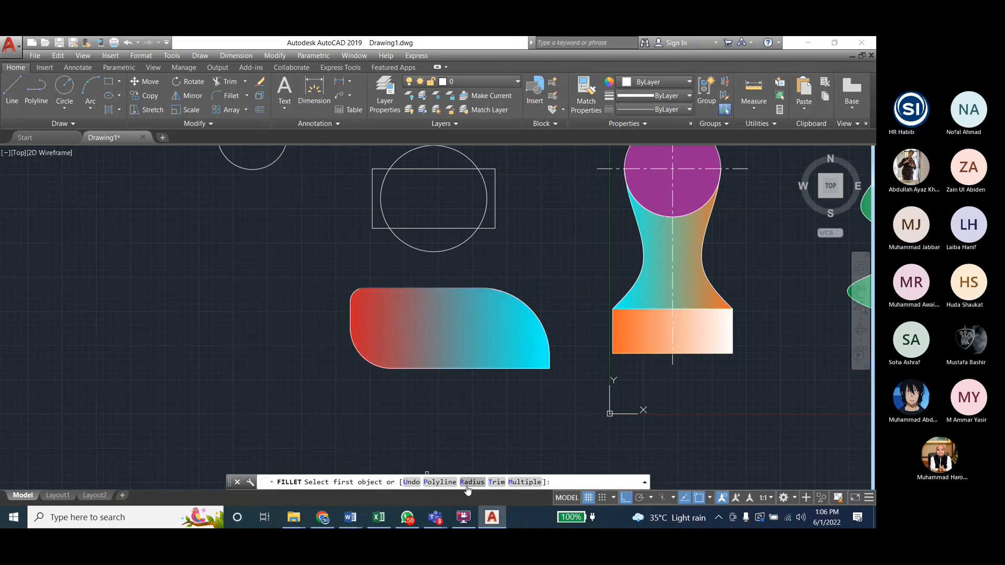
click(495, 482)
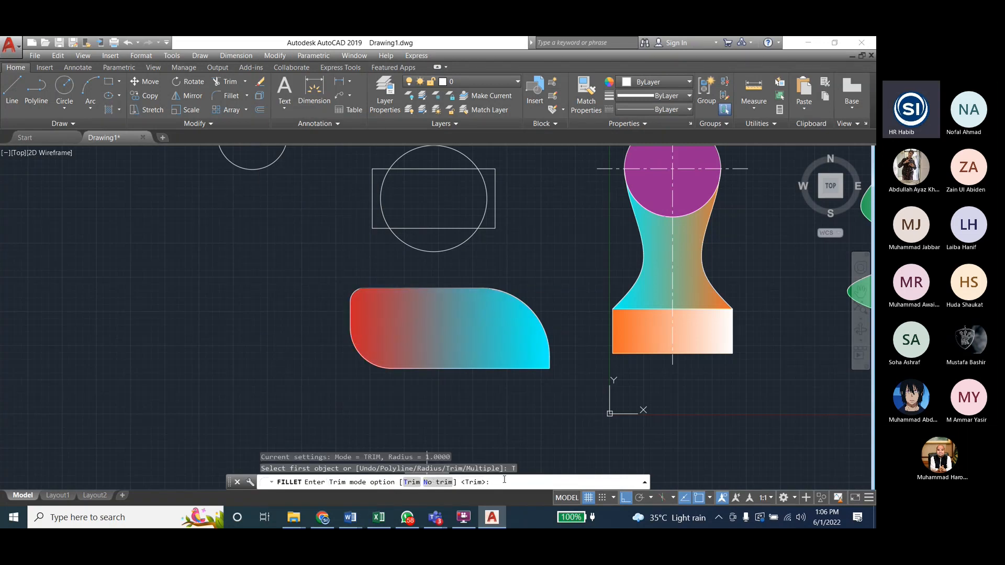
text(1)
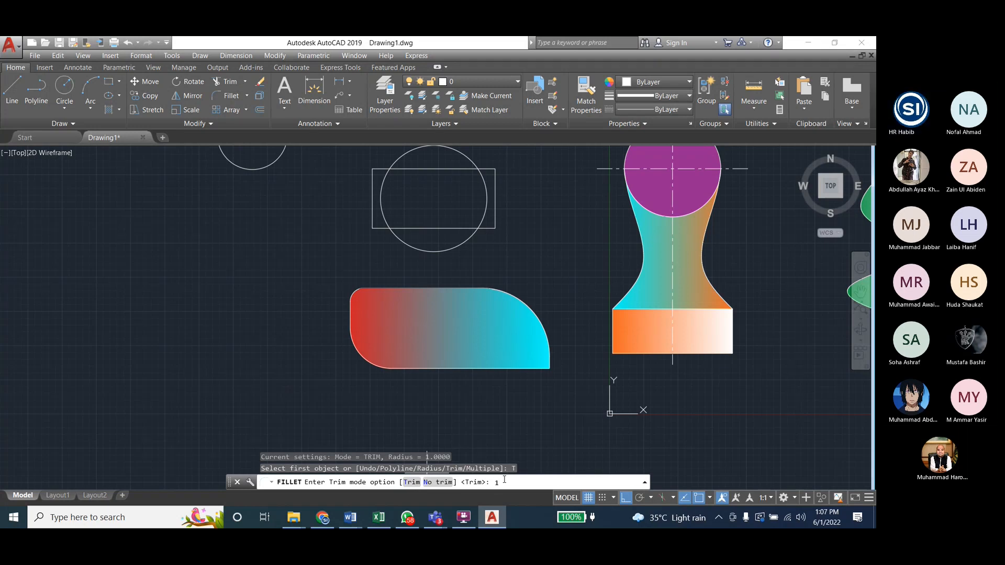
key(Return)
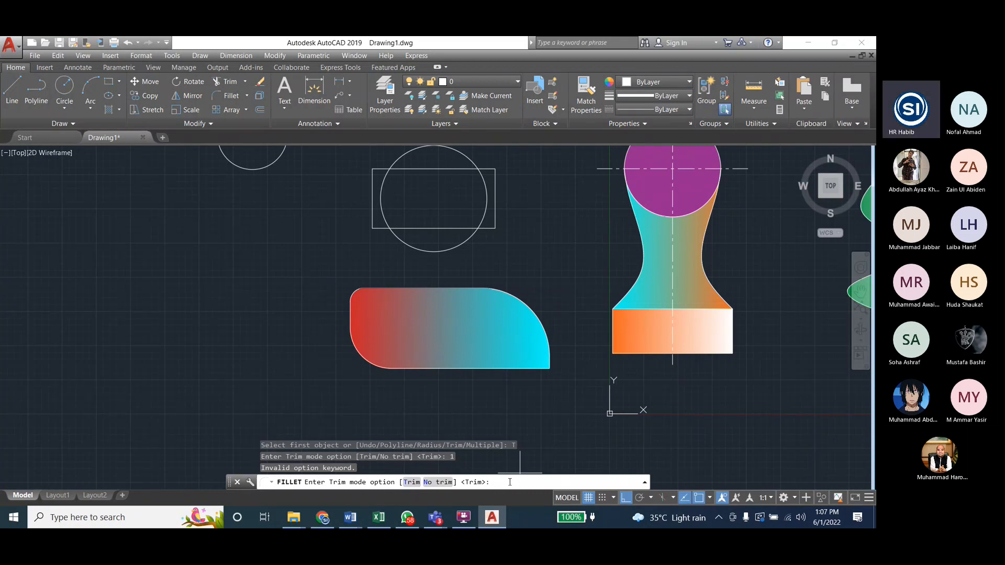
key(Return)
click(549, 348)
click(538, 370)
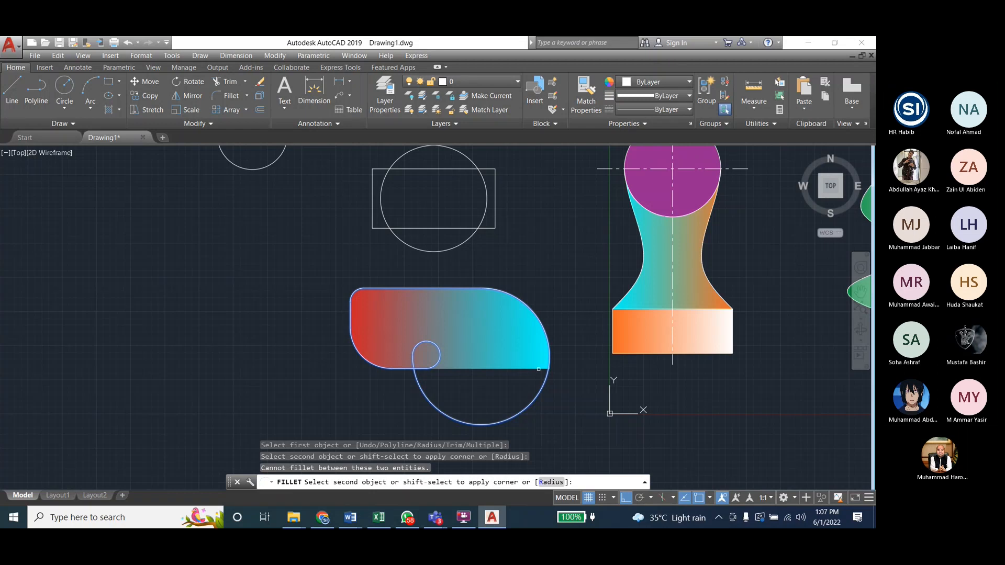
click(538, 369)
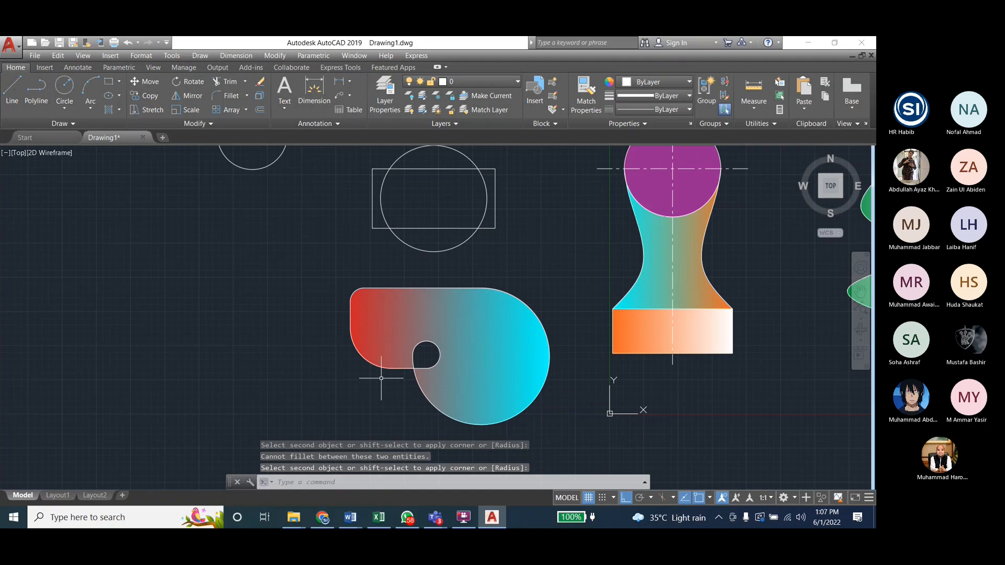
Step: Undo the Trim-mode fillet on the red-to-cyan rectangle
key(Escape)
key(Escape)
key(Escape)
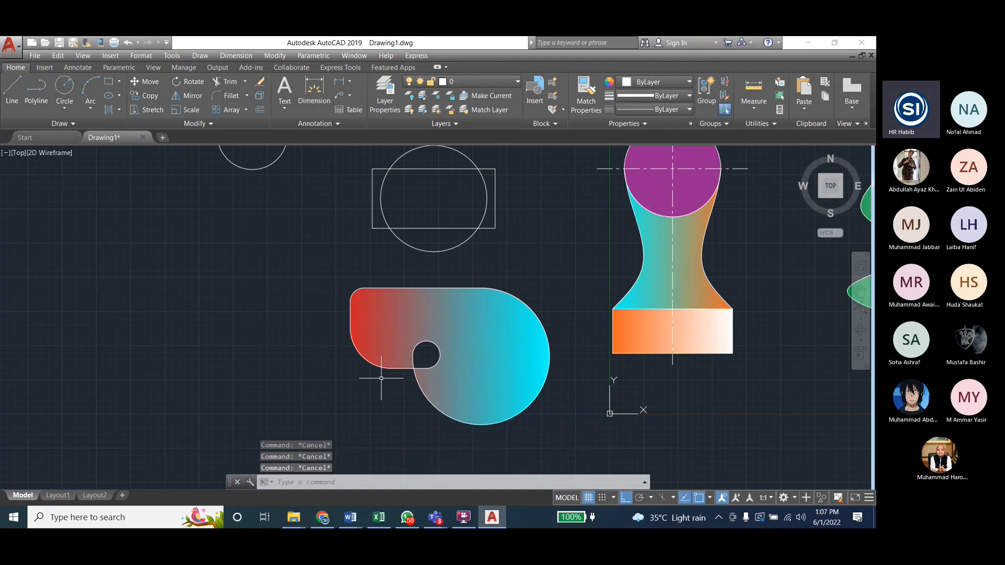
key(ctrl+z)
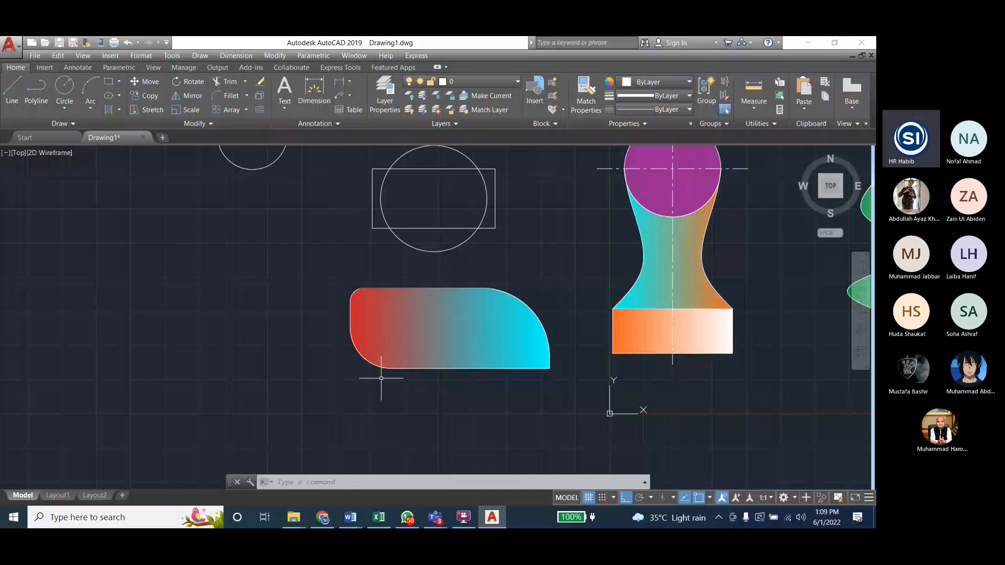
Step: Check the Modify Commands III list in the Word lab manual, and return to the AutoCAD drawing
mouse_move(351, 517)
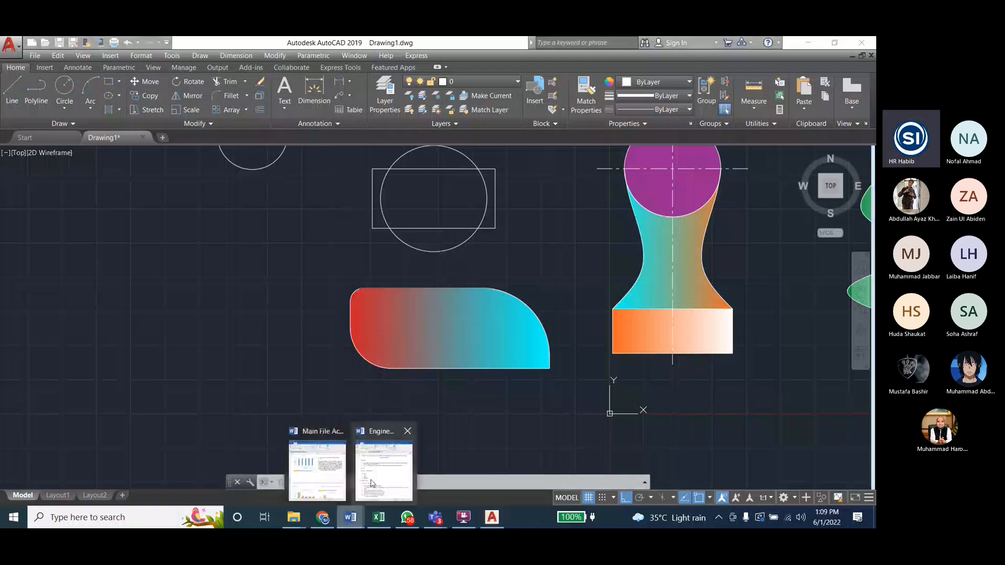
click(371, 483)
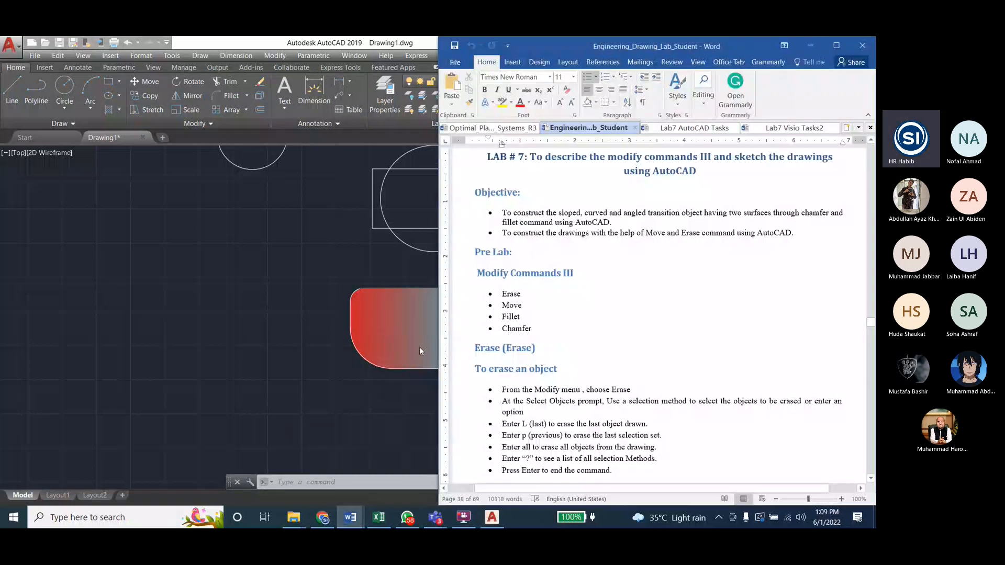
click(395, 47)
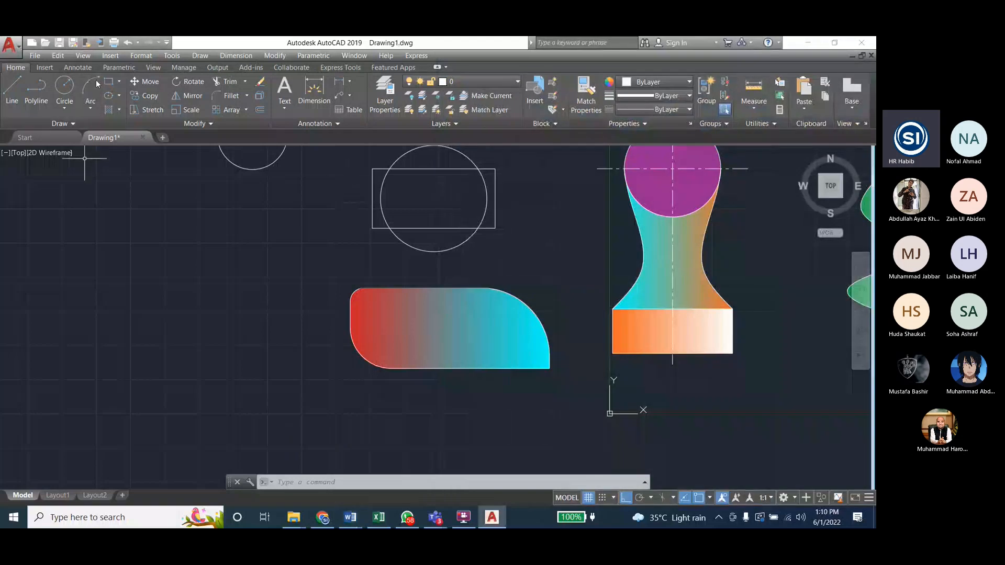
Step: Draw a plain rectangle in the empty area to the left of the red-to-cyan filleted shape
click(109, 81)
click(141, 270)
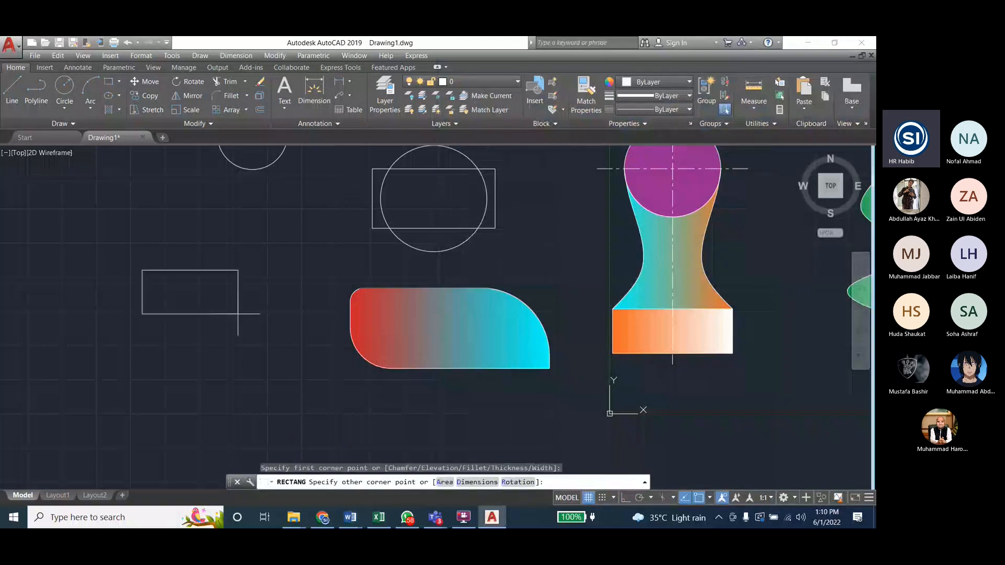
click(302, 392)
Step: Fill the new plain rectangle with a linear gradient from yellow (241,235,31) to magenta
click(200, 56)
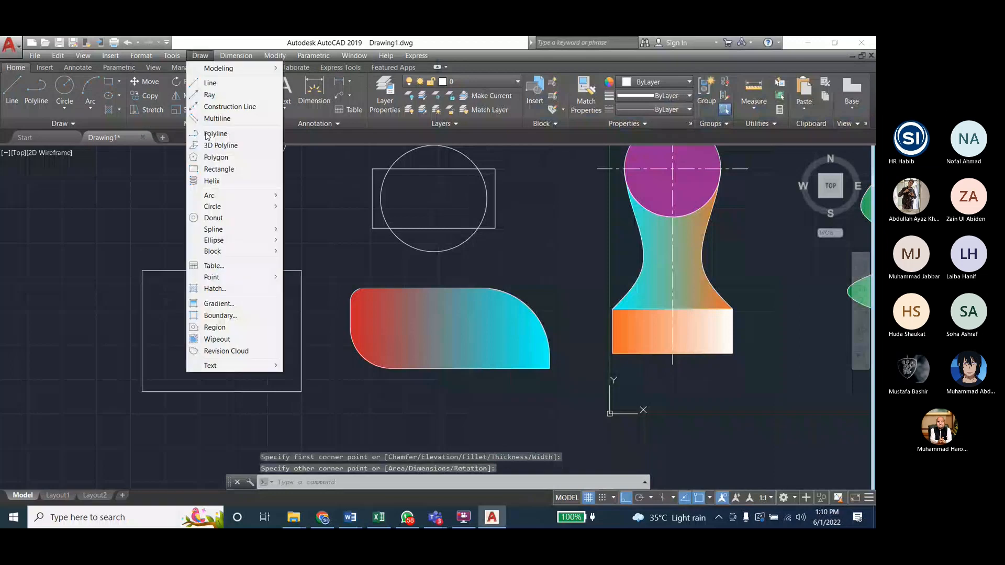
click(220, 305)
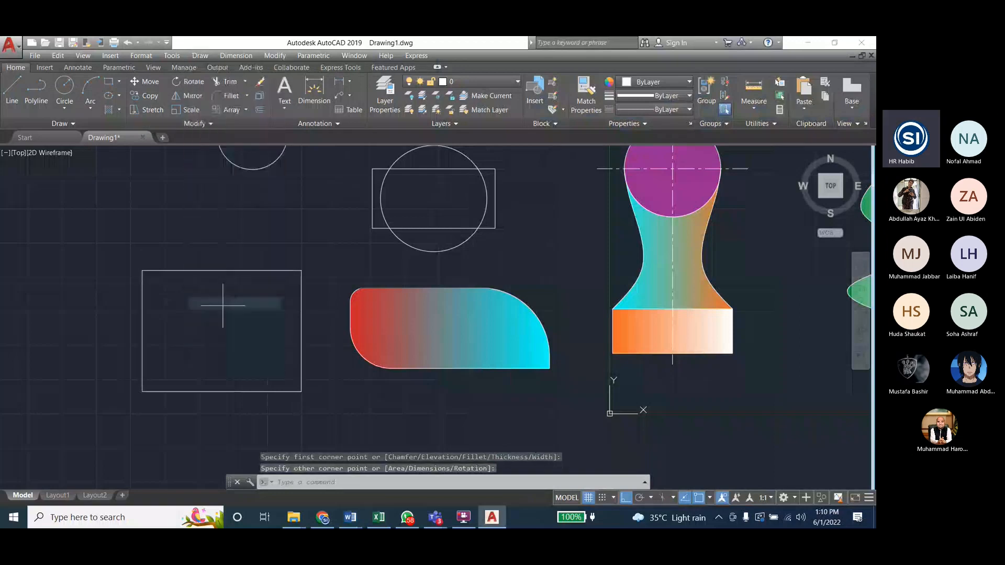
click(241, 305)
click(316, 96)
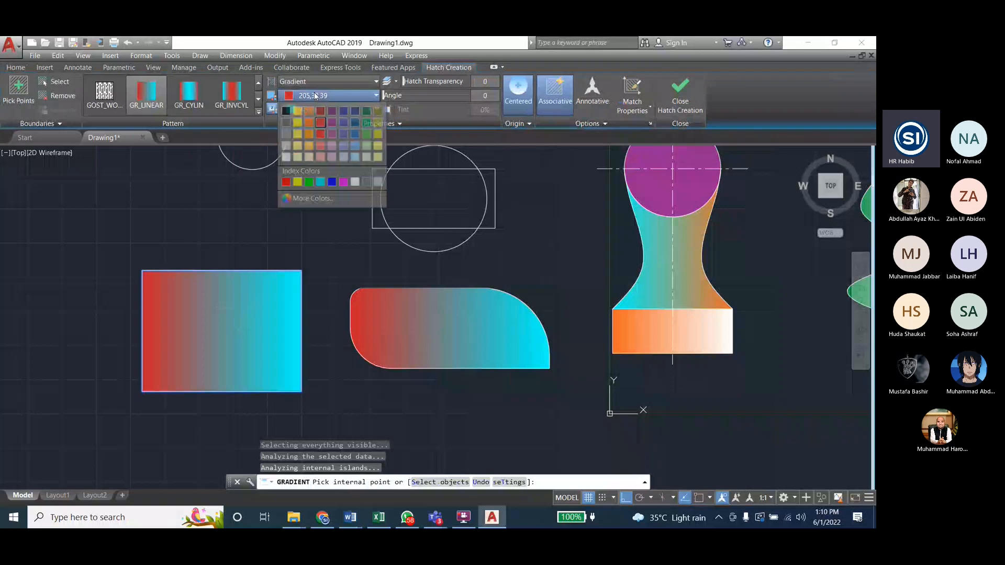
click(301, 124)
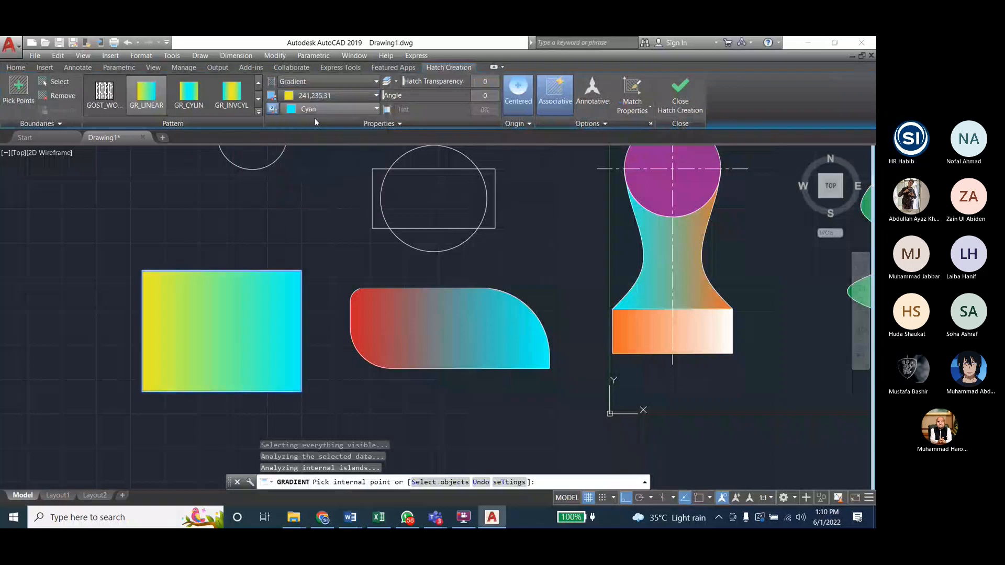
click(315, 108)
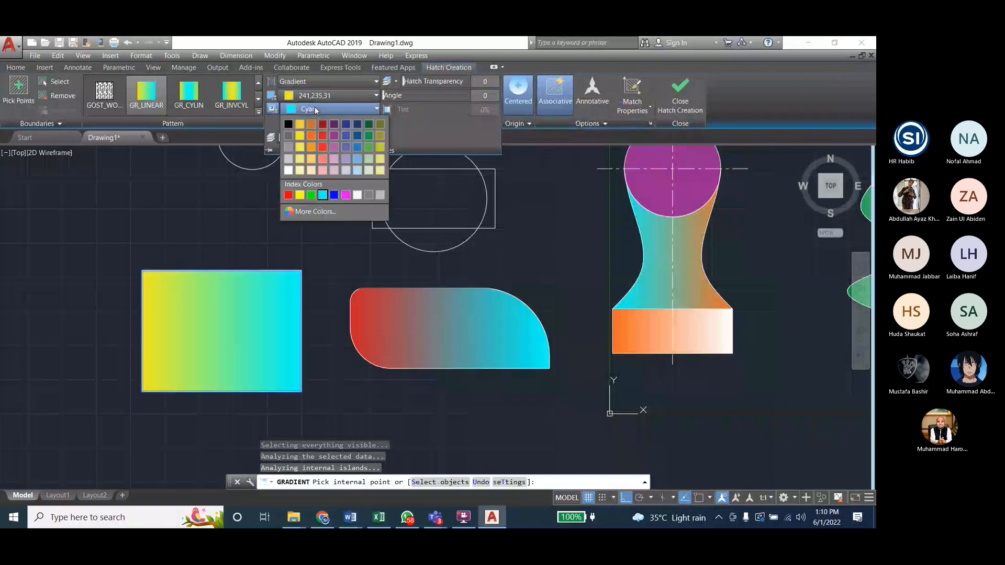
click(345, 195)
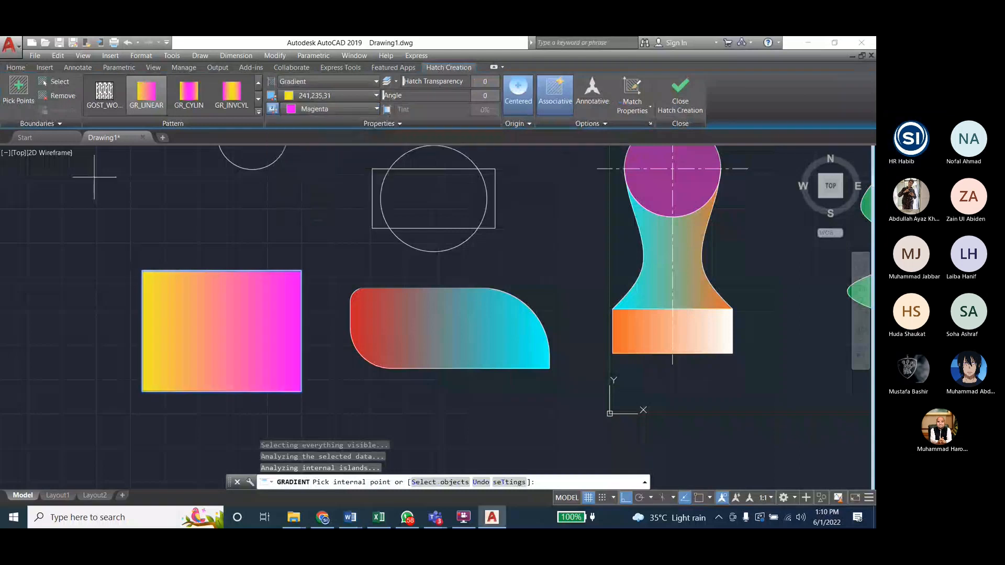
click(680, 93)
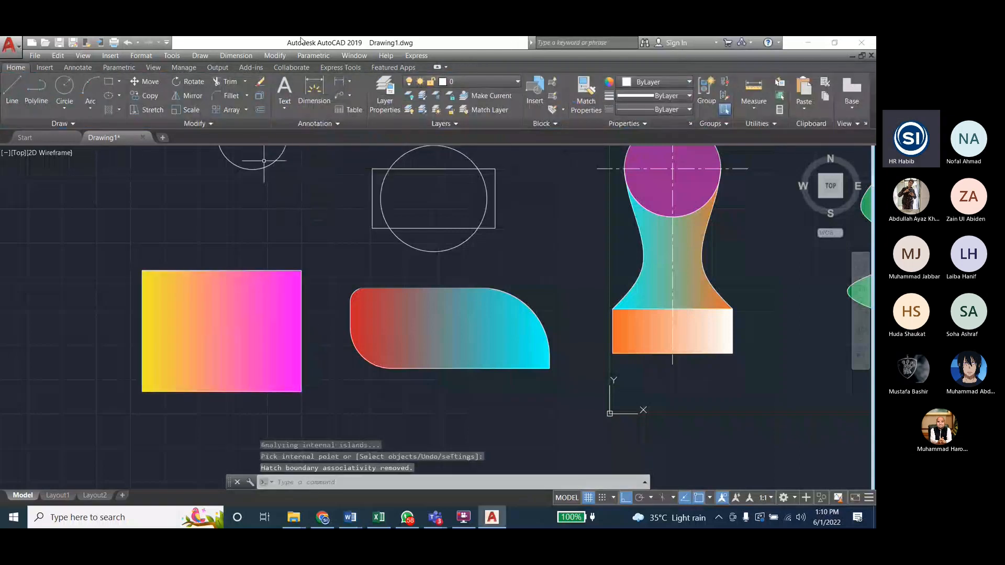
Step: Try to chamfer the upper-right corner of the yellow-to-magenta rectangle with a first distance of 5 and a second distance of 10
click(275, 56)
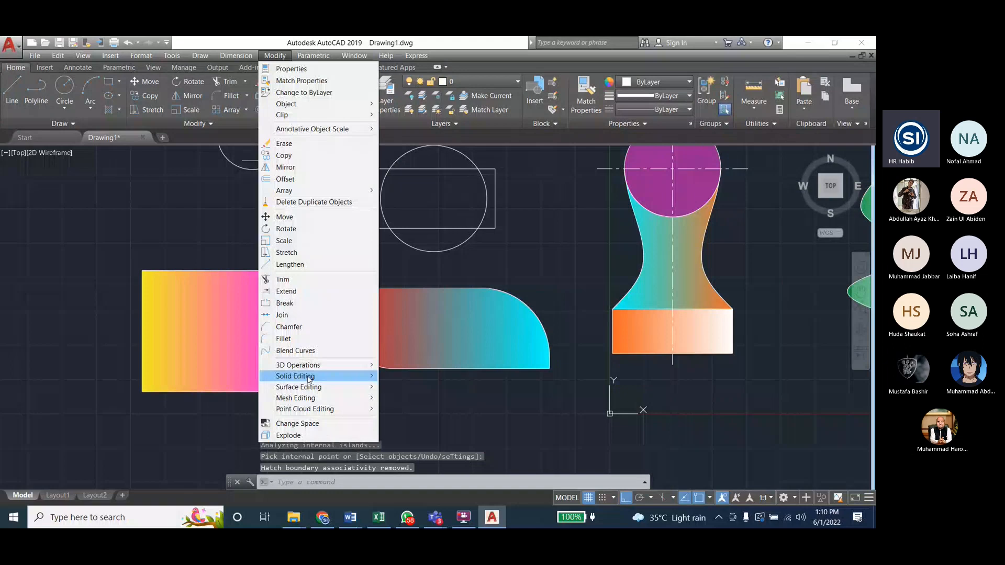
click(311, 327)
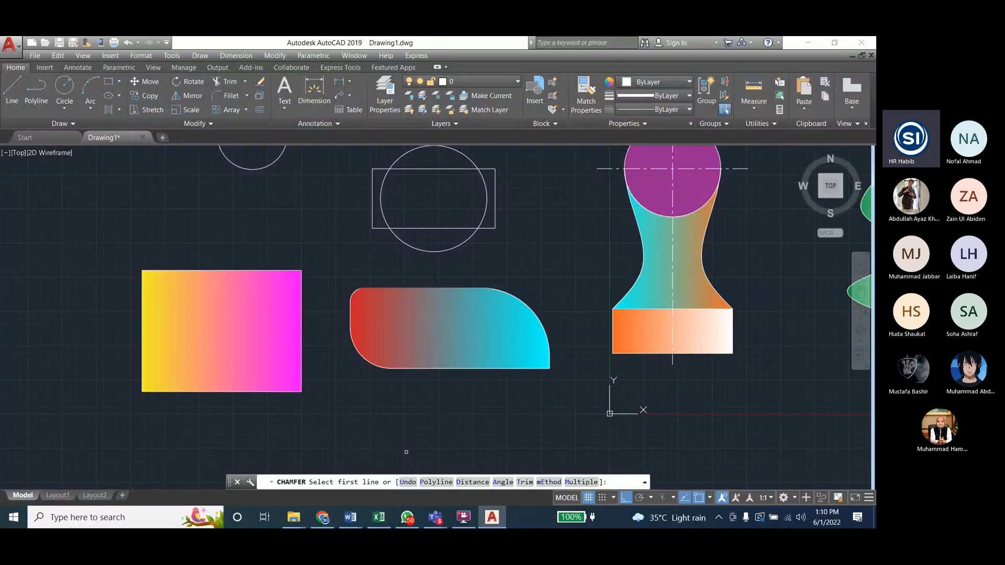
text(d)
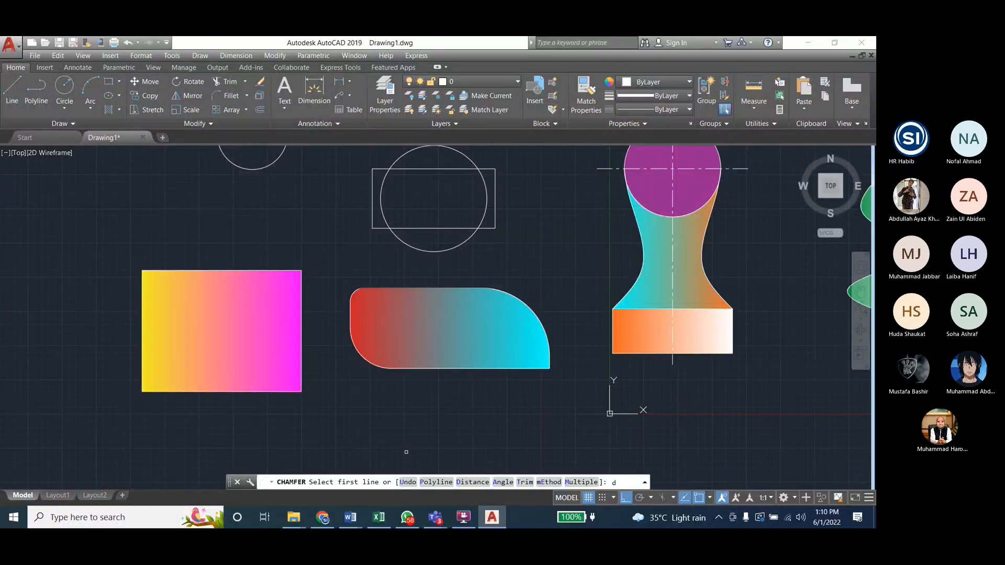
key(Return)
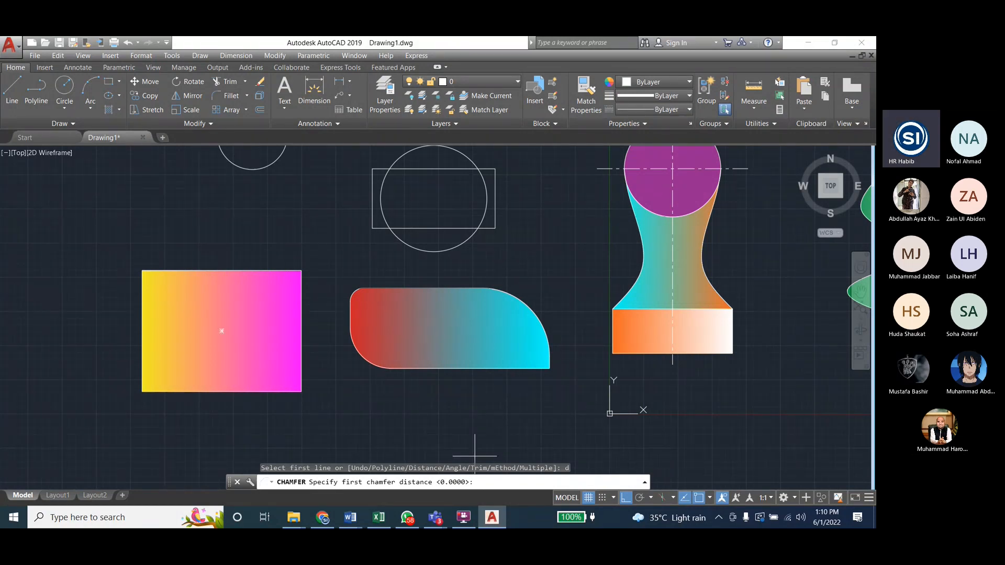
text(5)
key(Return)
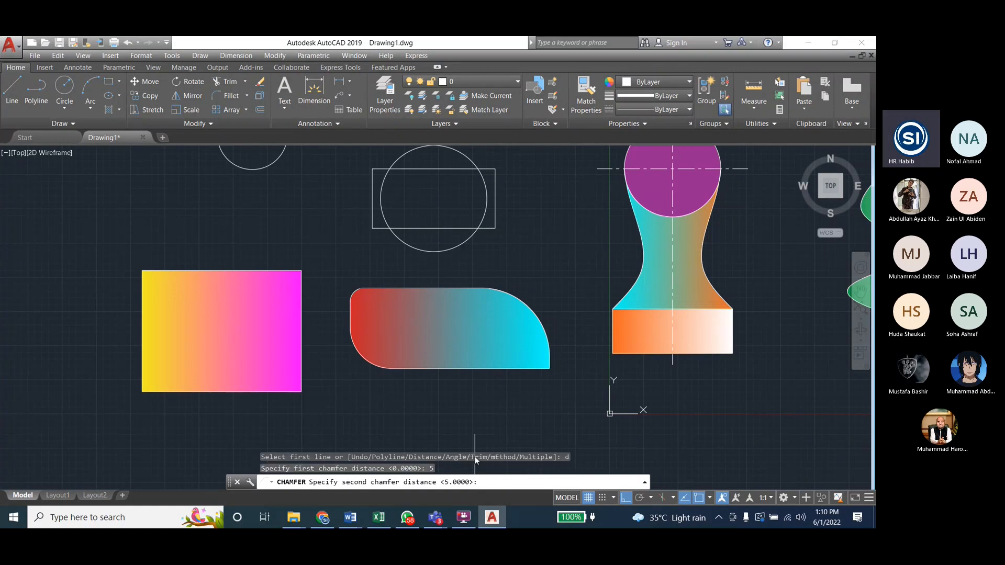
text(10)
key(Return)
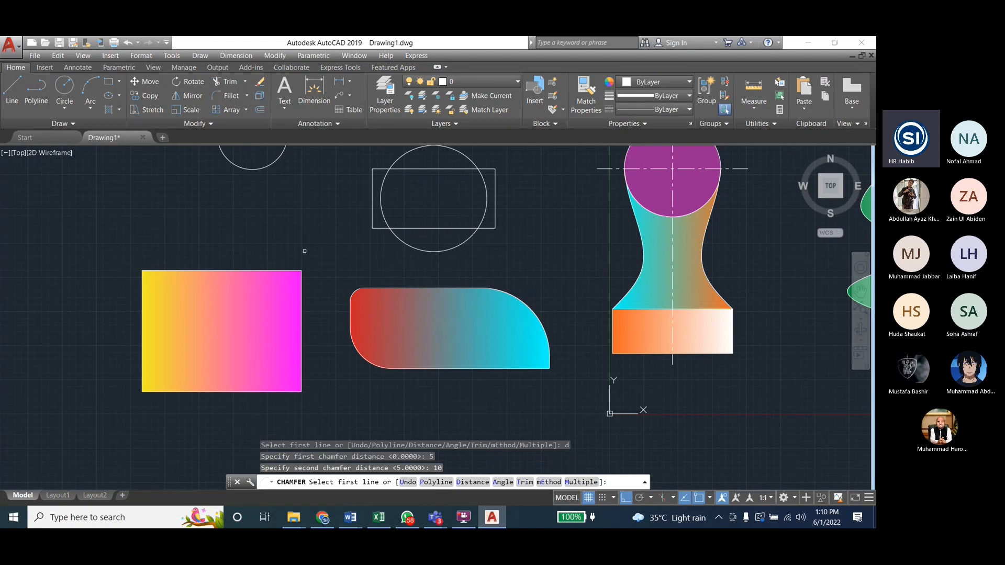
click(279, 269)
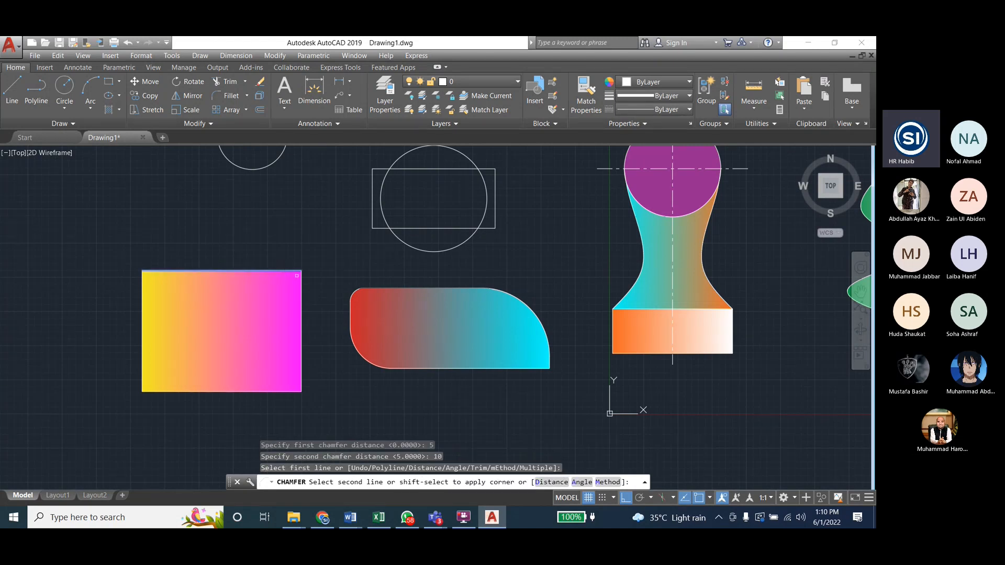
click(303, 286)
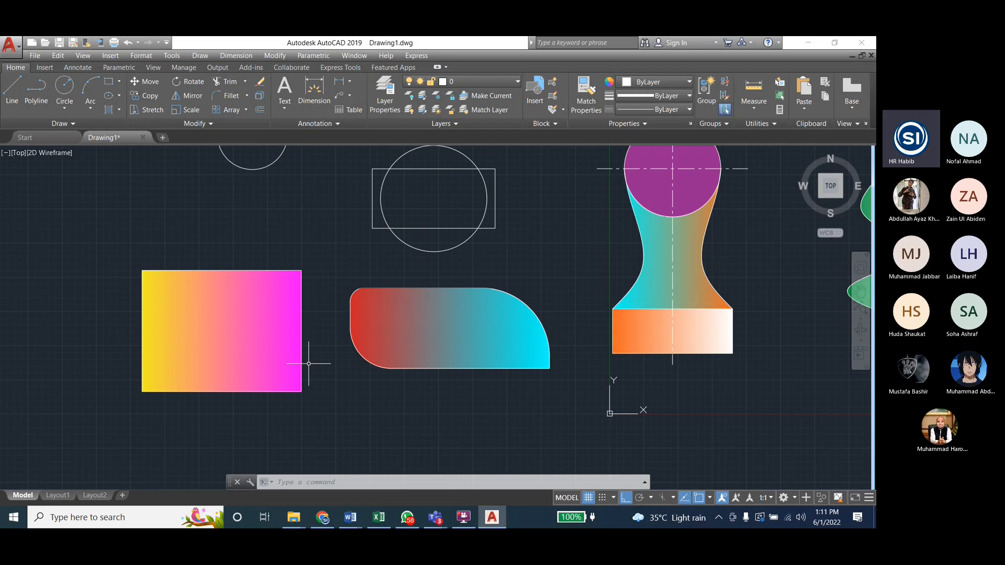
key(Escape)
key(Escape)
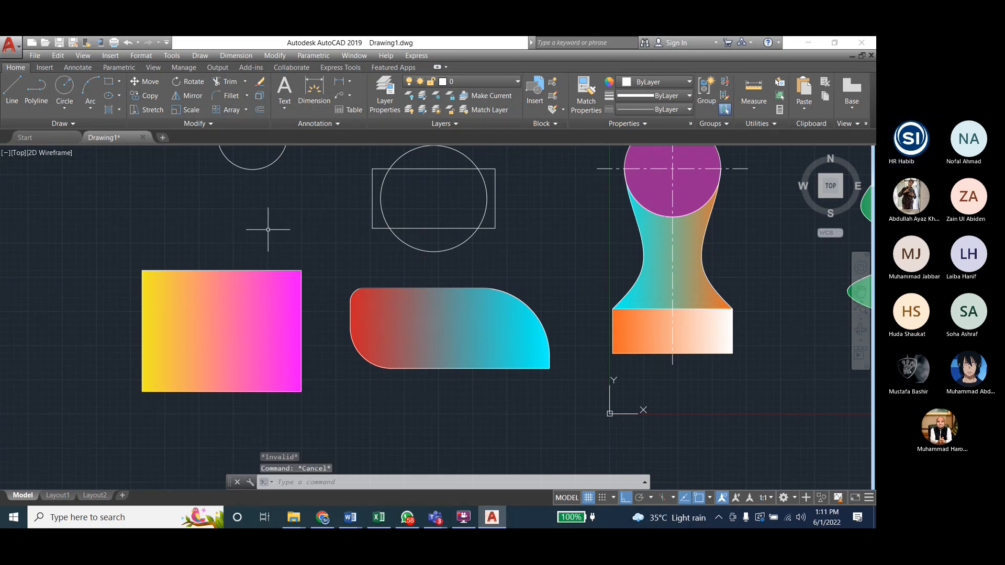
Step: Chamfer the upper-right corner of the yellow-to-magenta rectangle with distance 1 on the right edge and 2 on the top edge
click(275, 55)
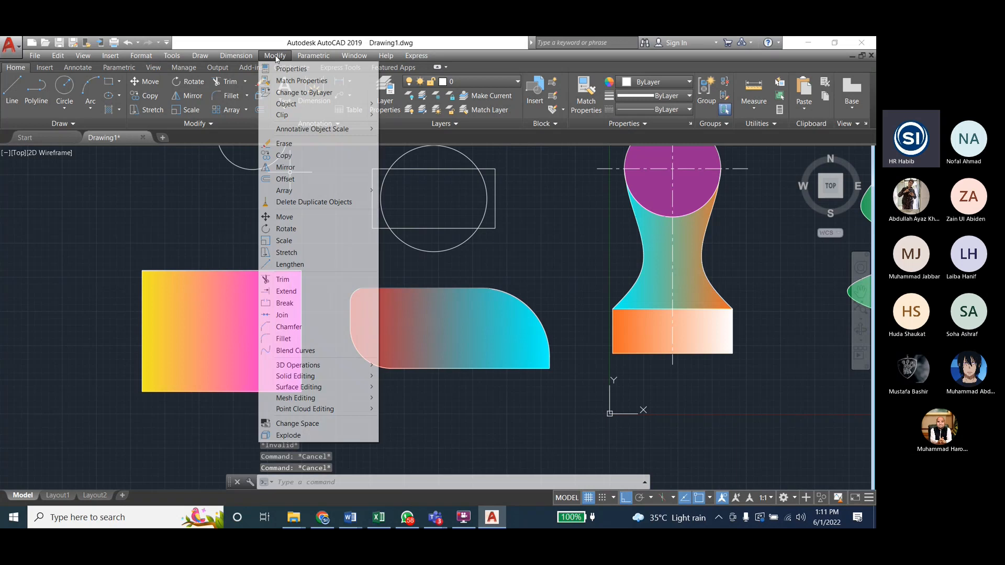
click(304, 326)
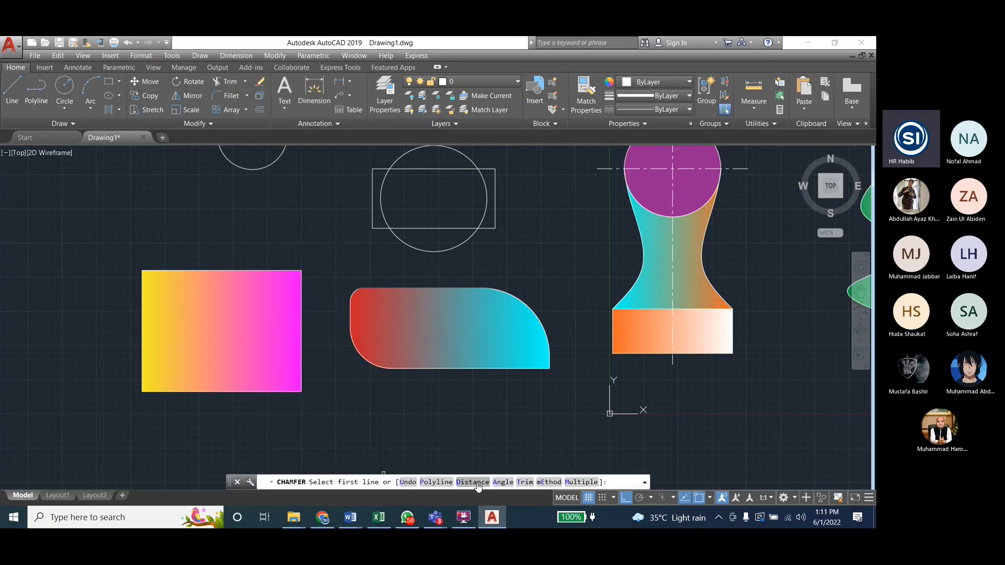
click(473, 482)
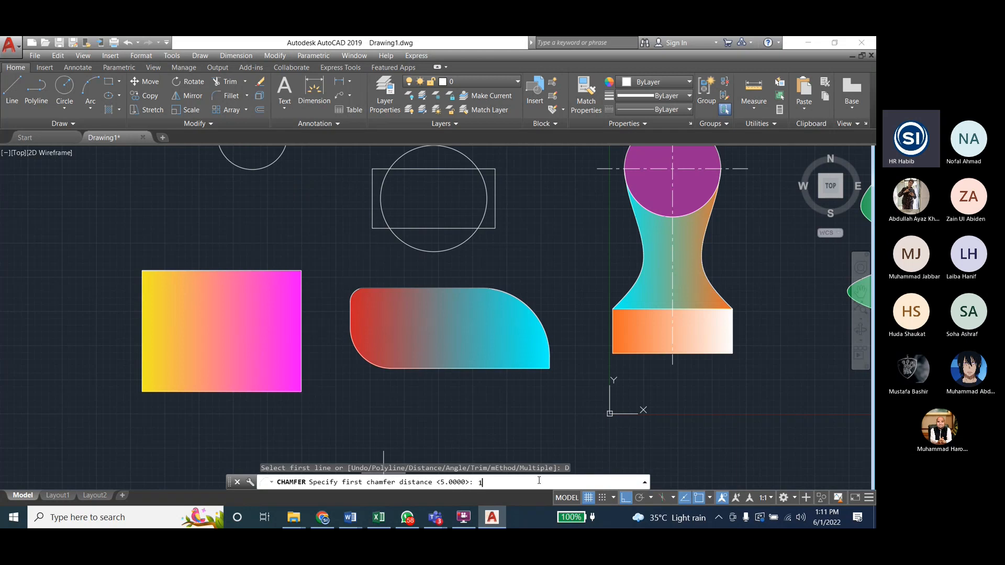
text(1)
key(Return)
text(2)
key(Return)
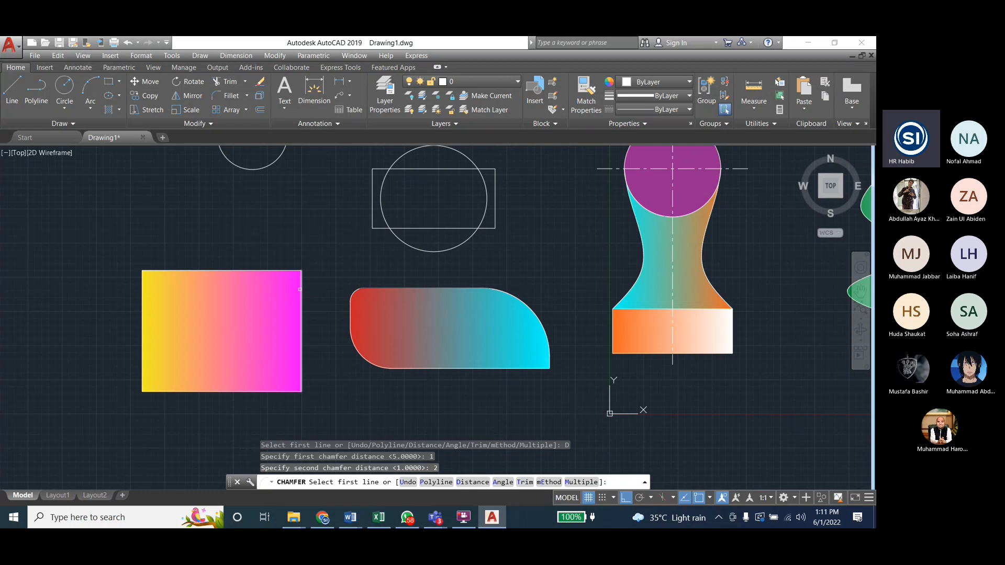
click(301, 289)
click(278, 270)
scroll(273, 280, up, 2)
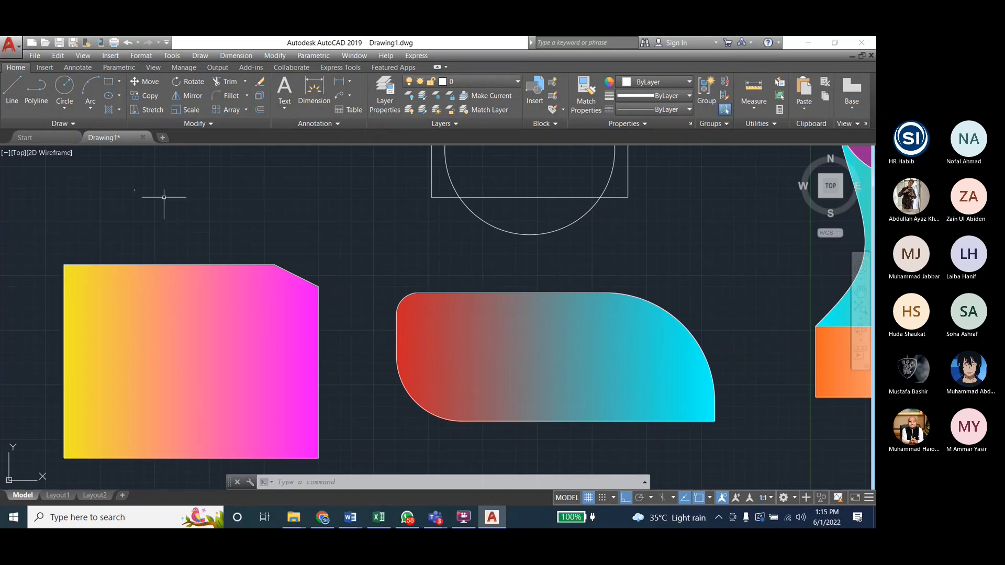
Step: Switch to the Engineering_Drawing_Lab_Student document in Word and review the Lab 7 command instructions and the Lab Task 1 and 2 drawings
mouse_move(350, 517)
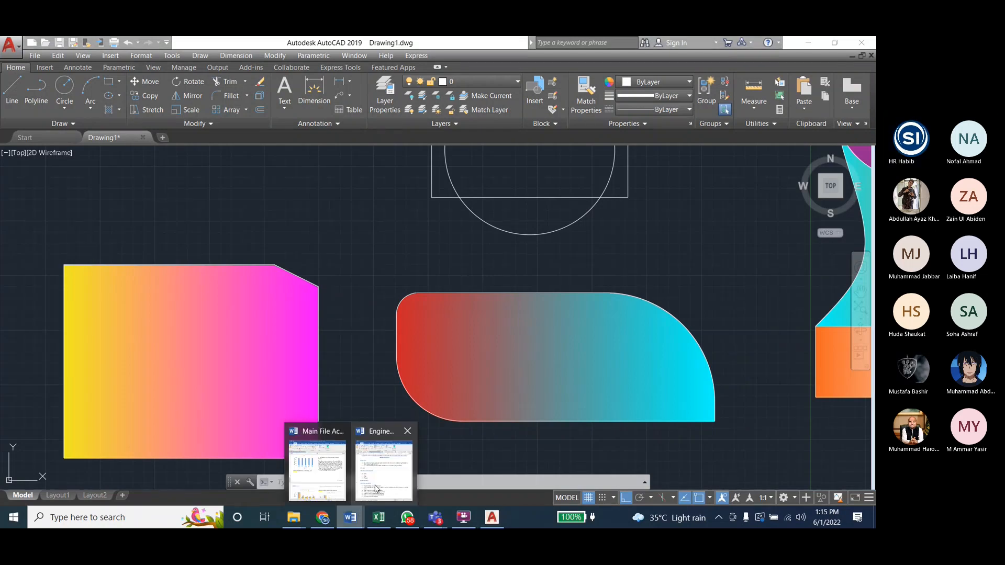
click(383, 471)
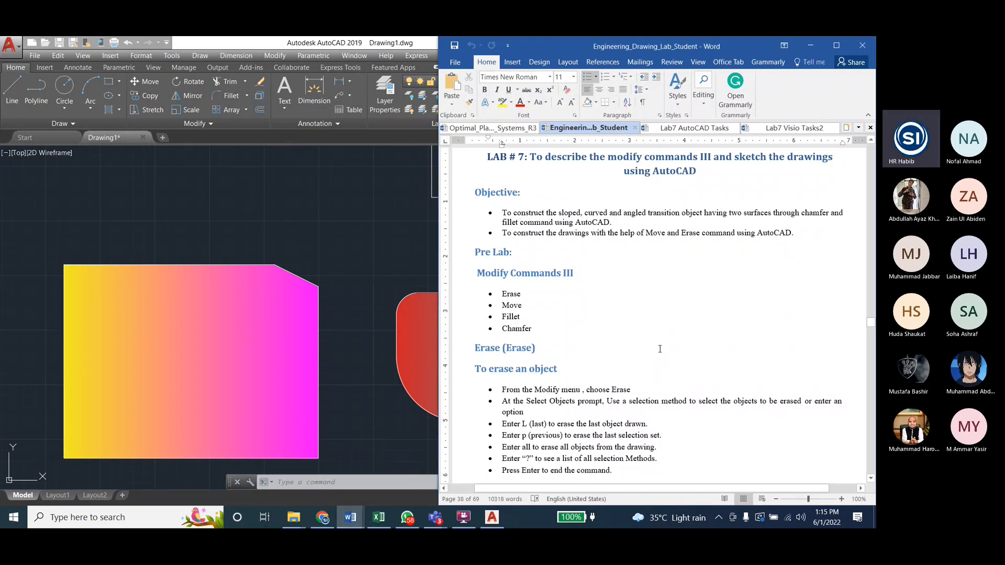
scroll(660, 349, down, 10)
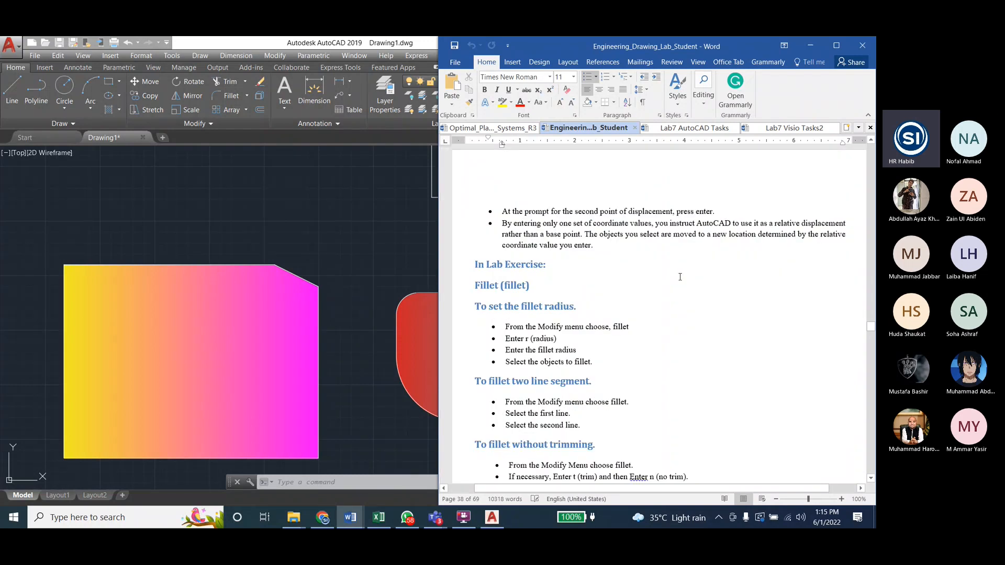
scroll(680, 277, down, 20)
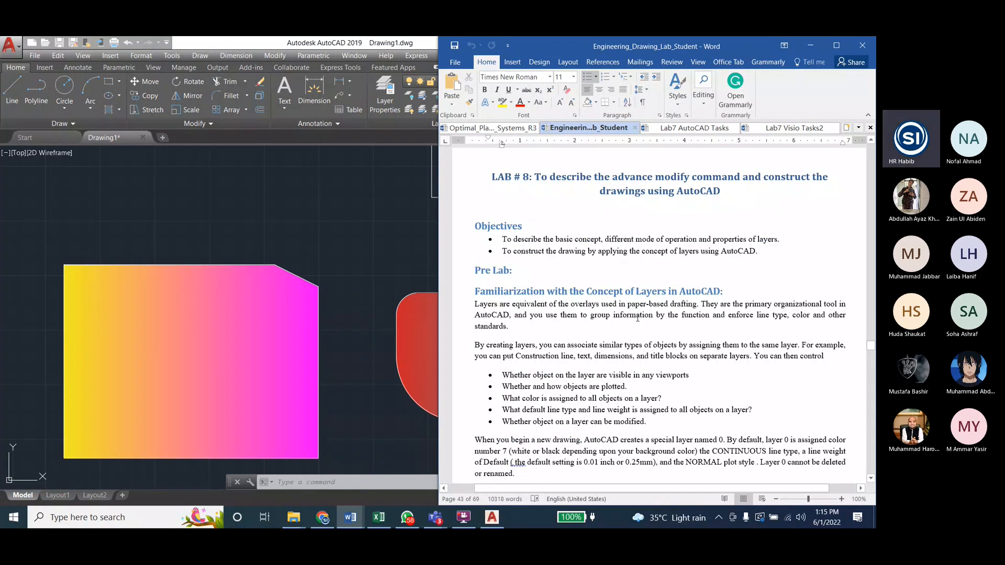
scroll(638, 318, up, 5)
scroll(637, 318, up, 15)
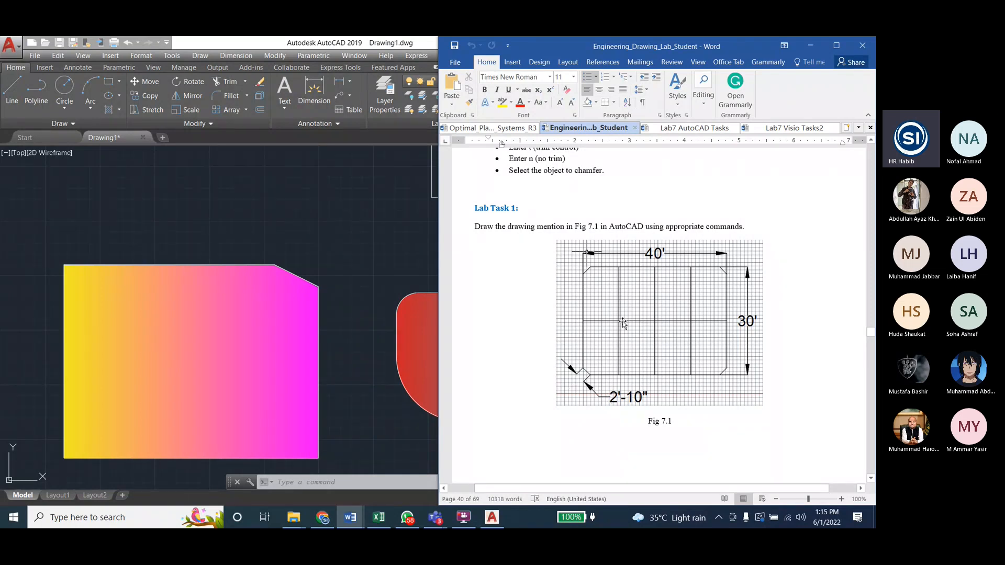
scroll(657, 257, down, 10)
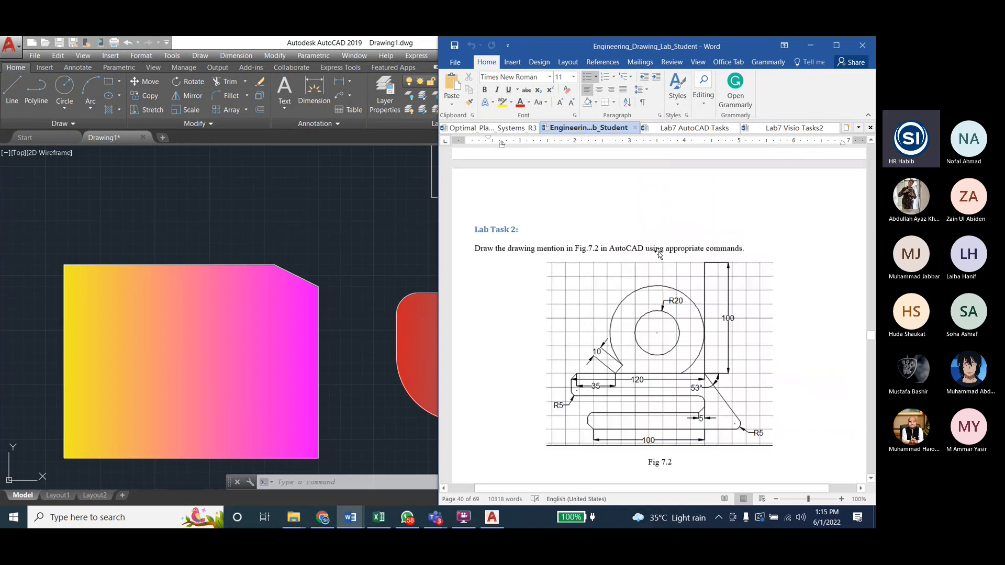
scroll(660, 288, down, 1)
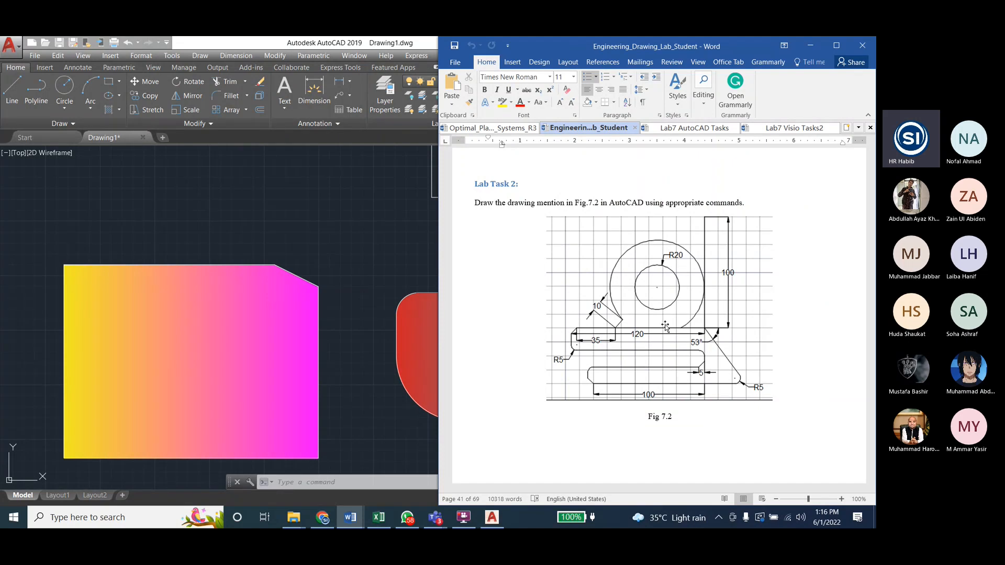
scroll(665, 326, up, 3)
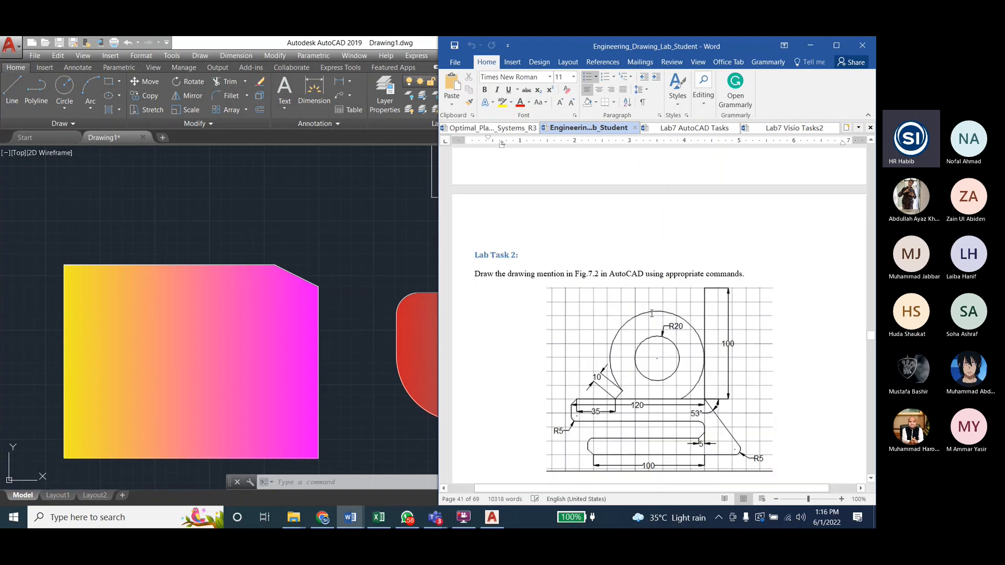
scroll(652, 313, up, 20)
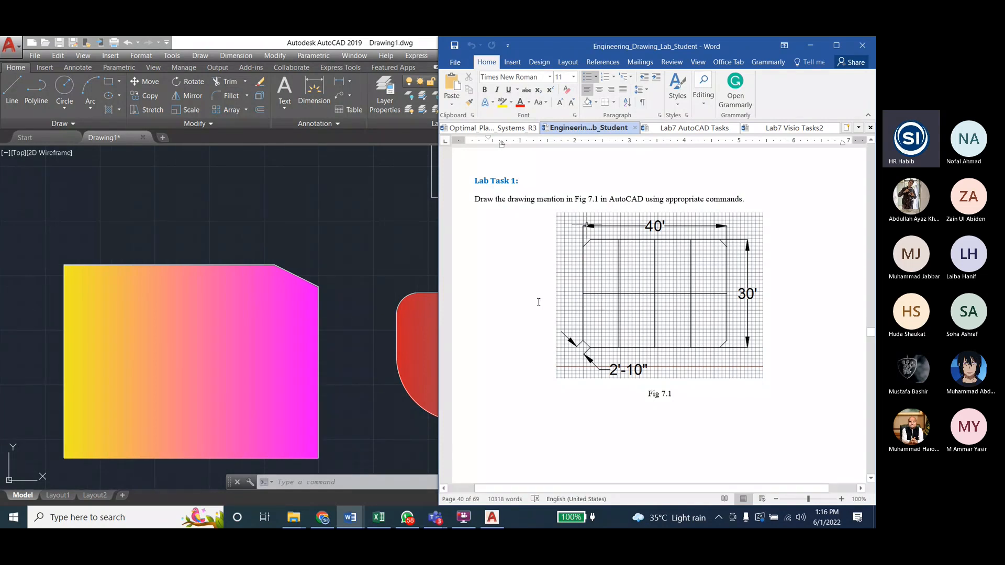
Step: Show the Lab7 Visio Tasks2 document and highlight the words "Wire Fan" in its first task heading
click(770, 131)
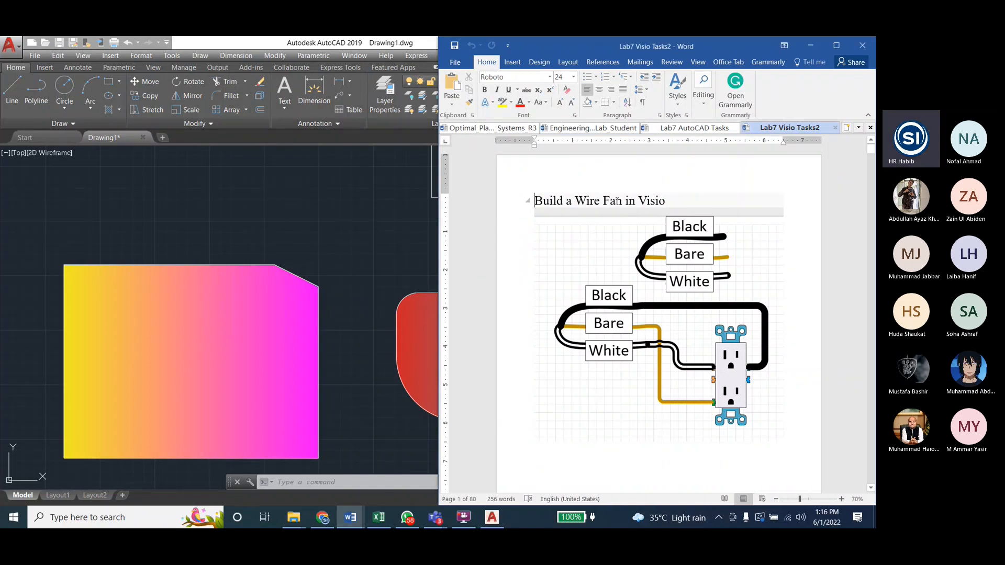
drag(535, 201, 663, 200)
click(563, 201)
triple_click(545, 201)
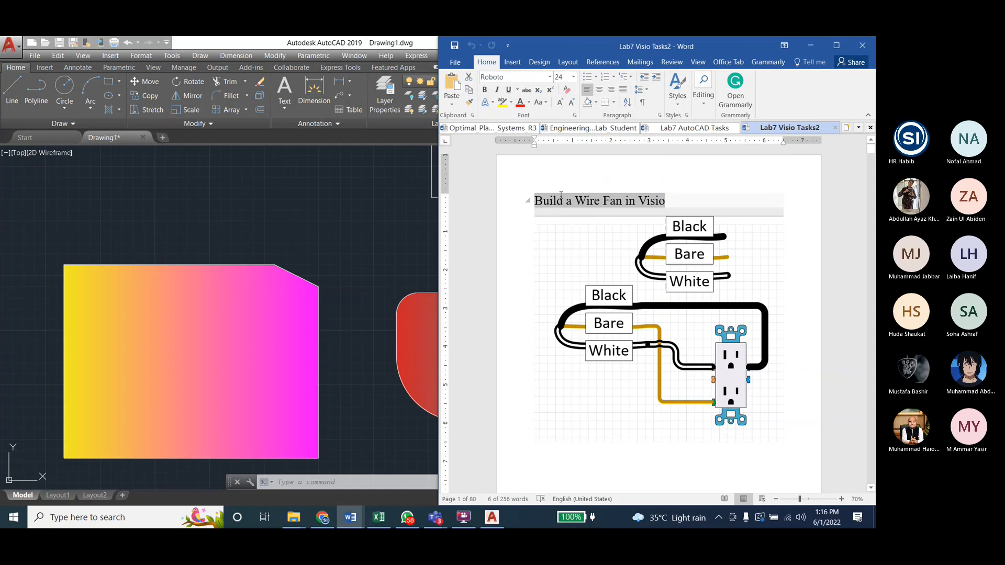
drag(575, 200, 622, 204)
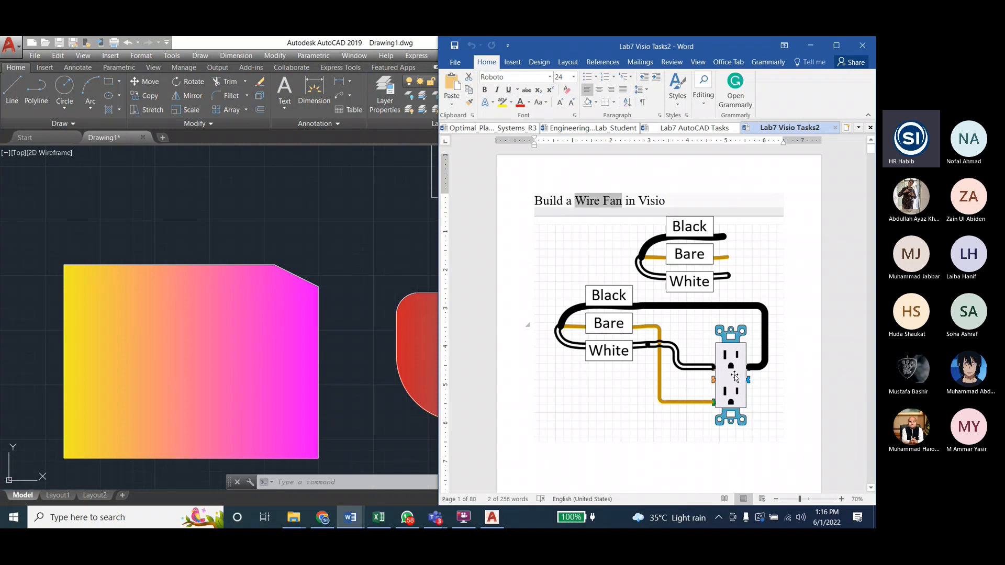
click(616, 200)
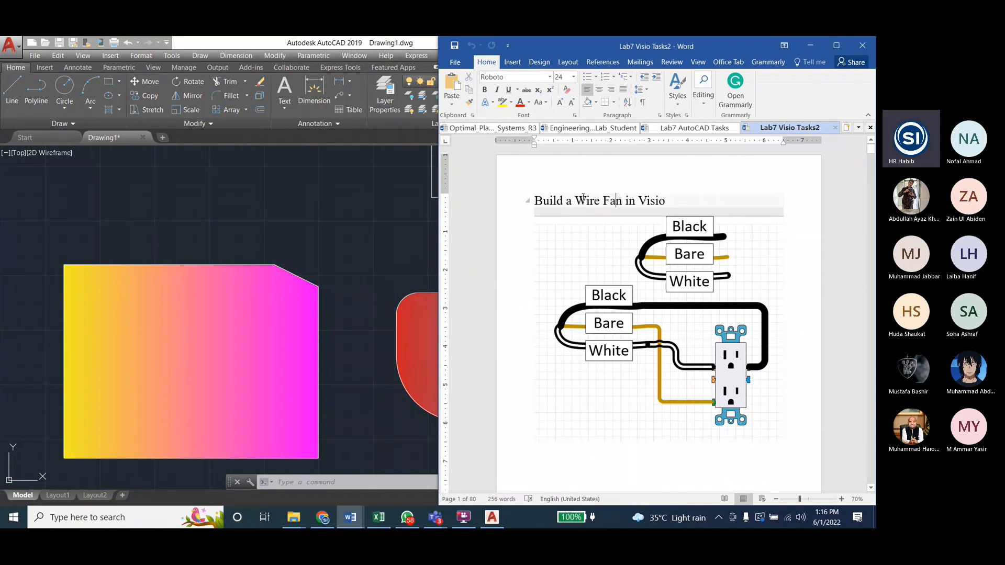
drag(583, 201, 622, 201)
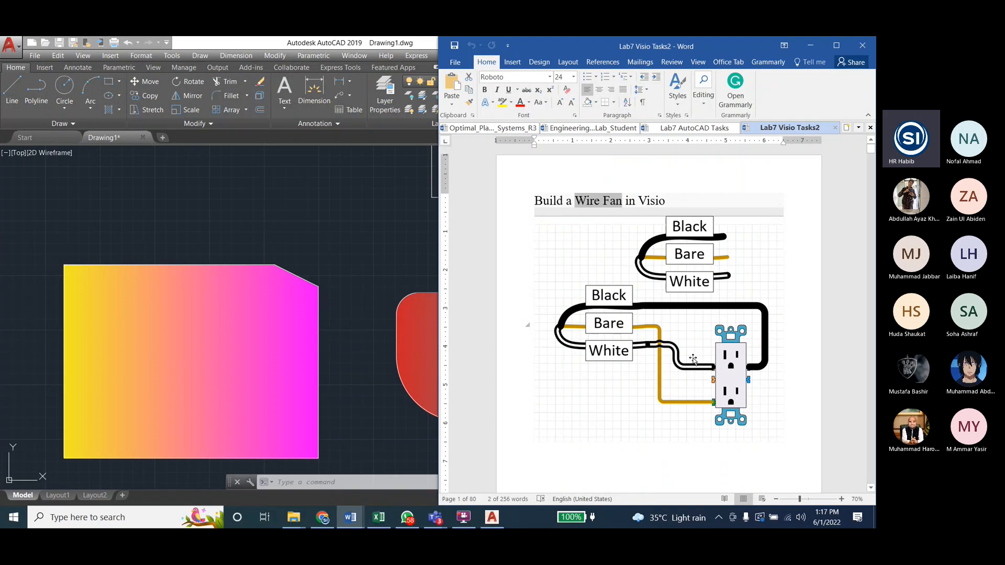
Step: Look up Google images of "decora receptacle" in a new Chrome tab, and return to the Lab7 Visio Tasks2 document in Word
click(322, 517)
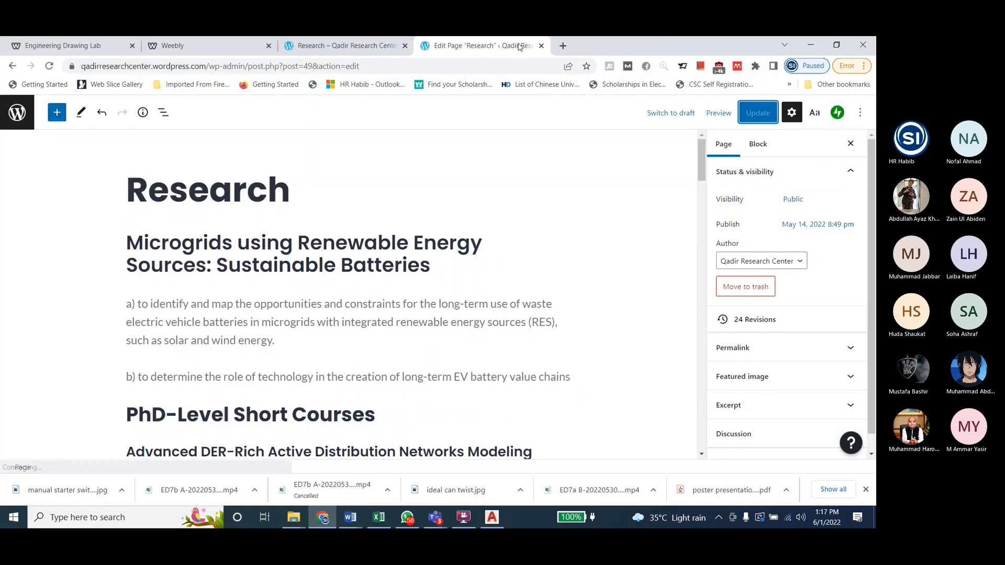
click(563, 46)
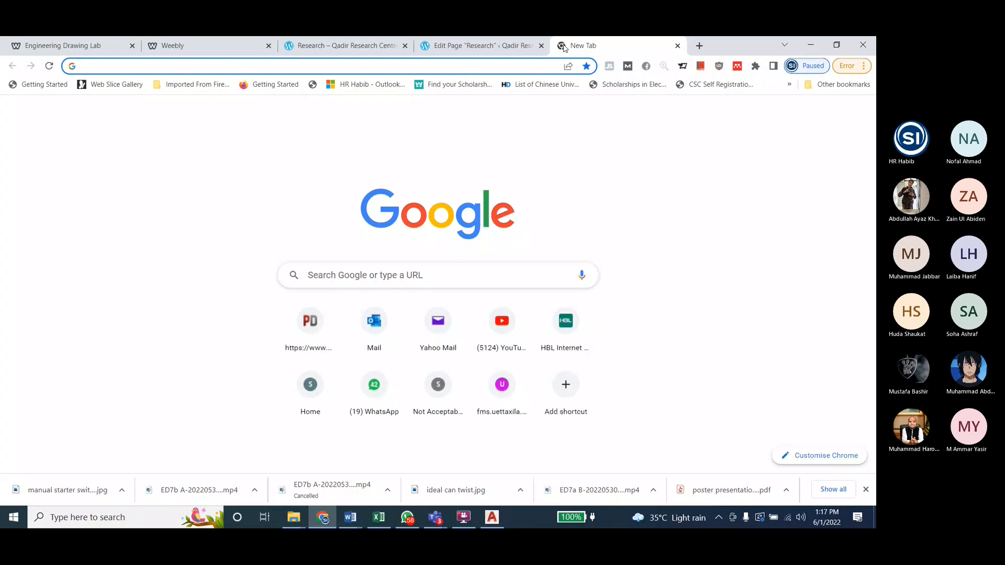
text(decora rece)
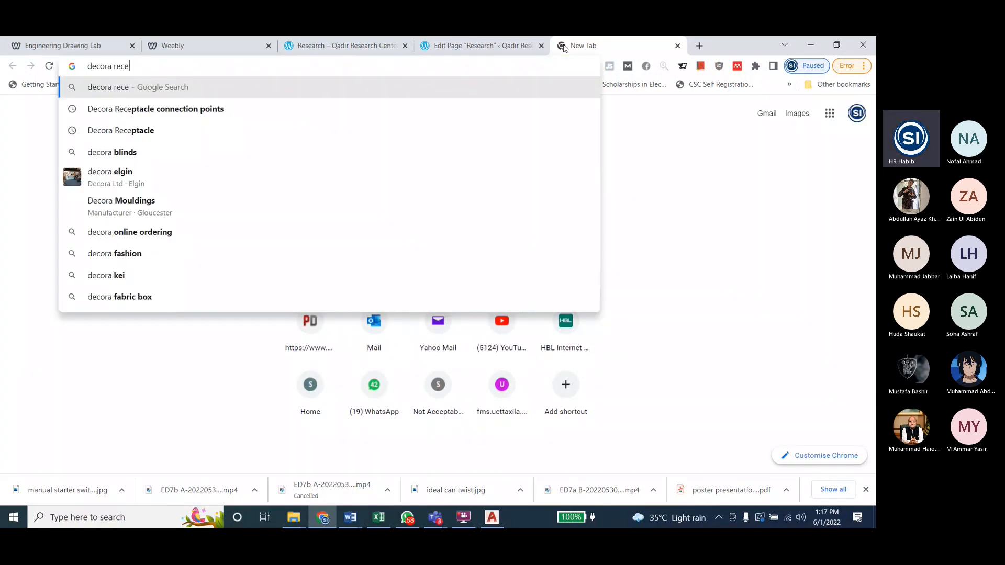
text(ptacle)
key(Return)
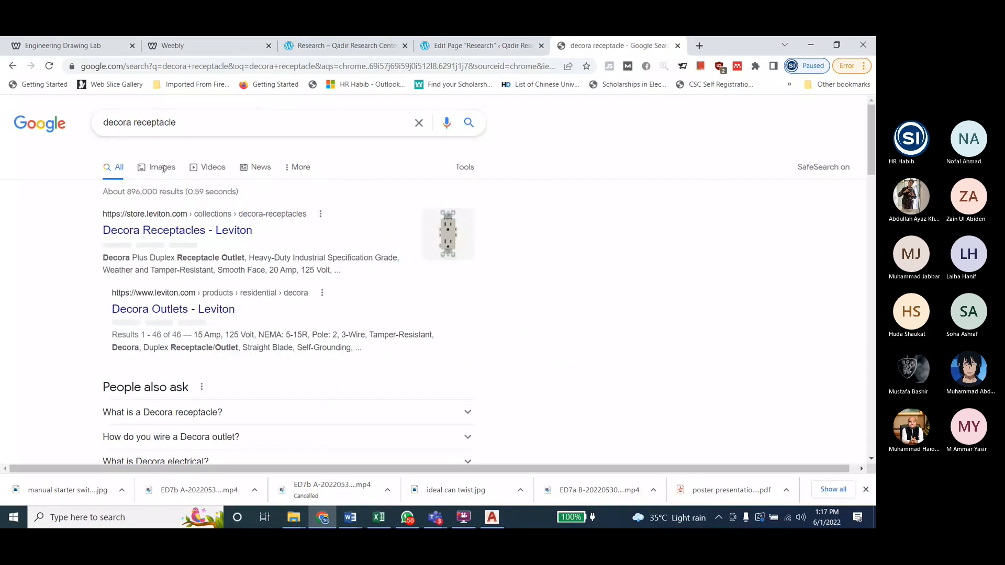
click(162, 167)
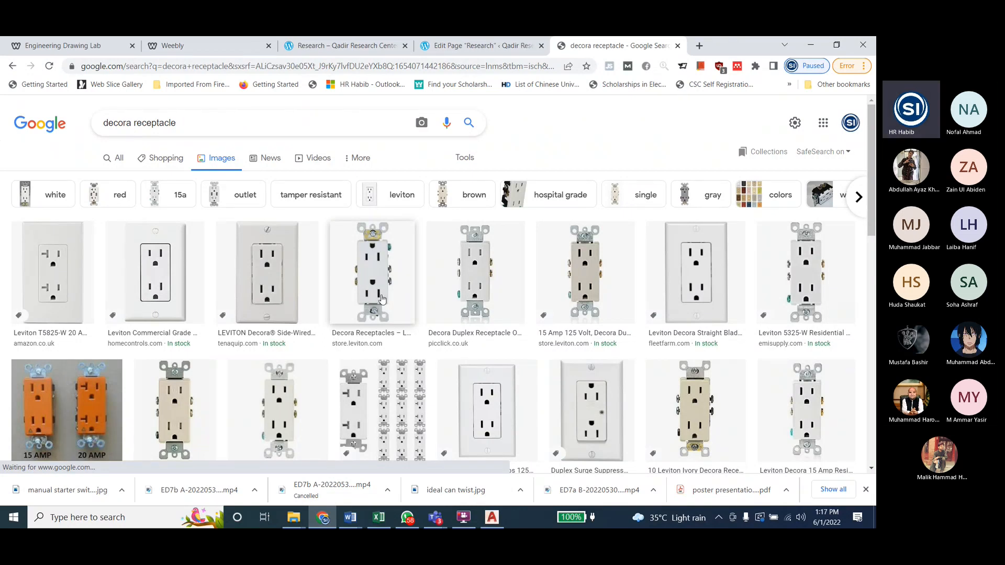
key(alt+Tab)
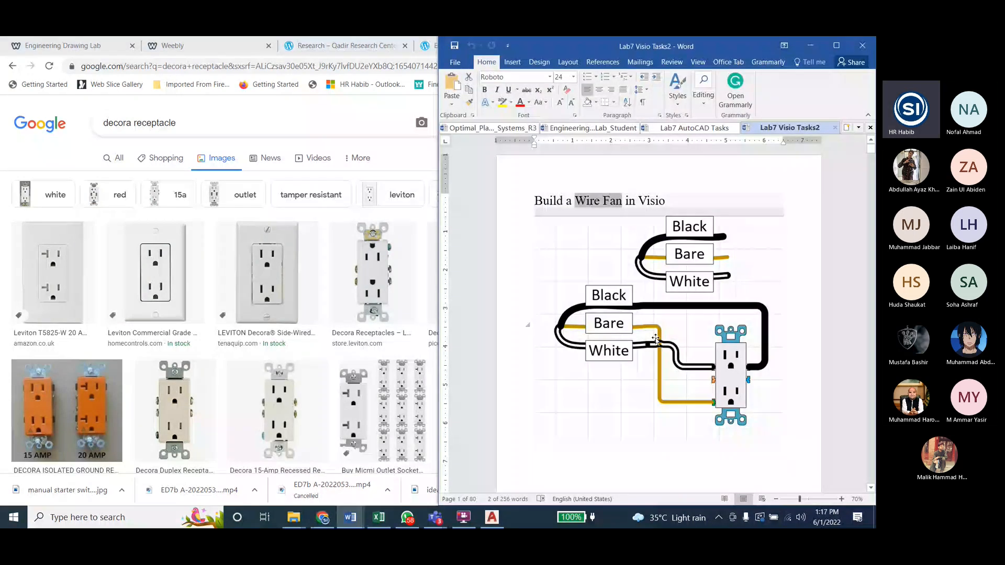
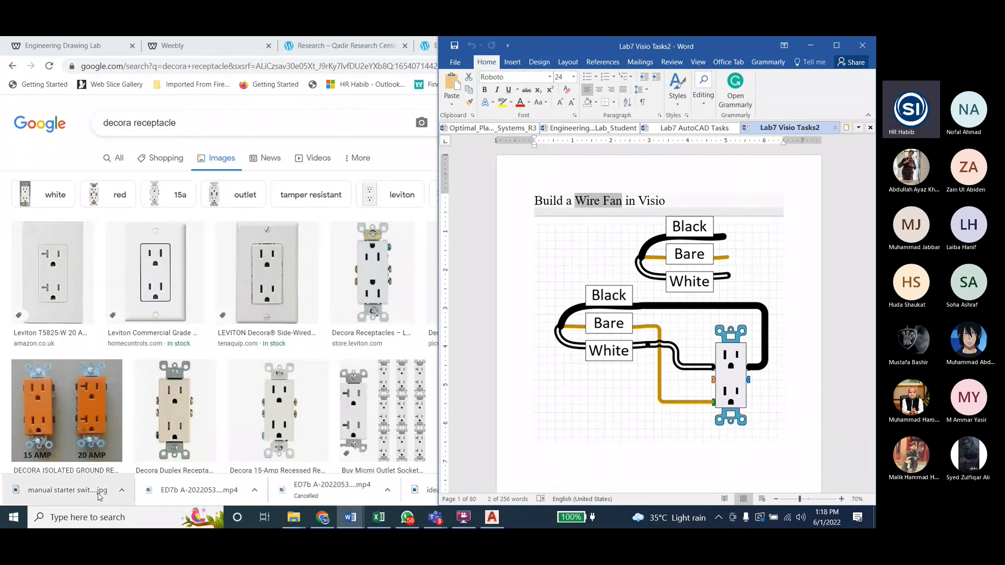
Step: Launch Visio 2016 from the Windows search
click(103, 517)
text(visio)
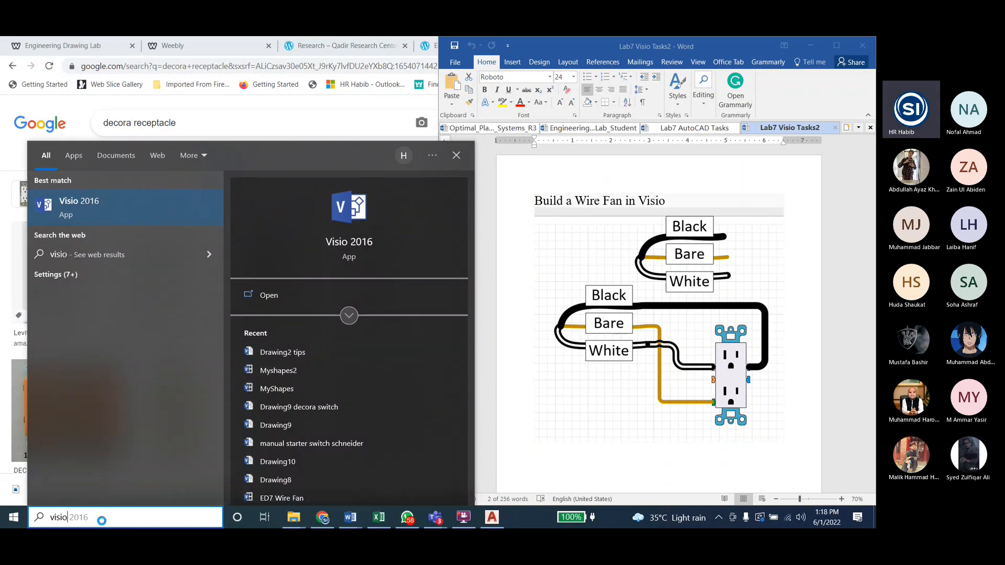
key(Return)
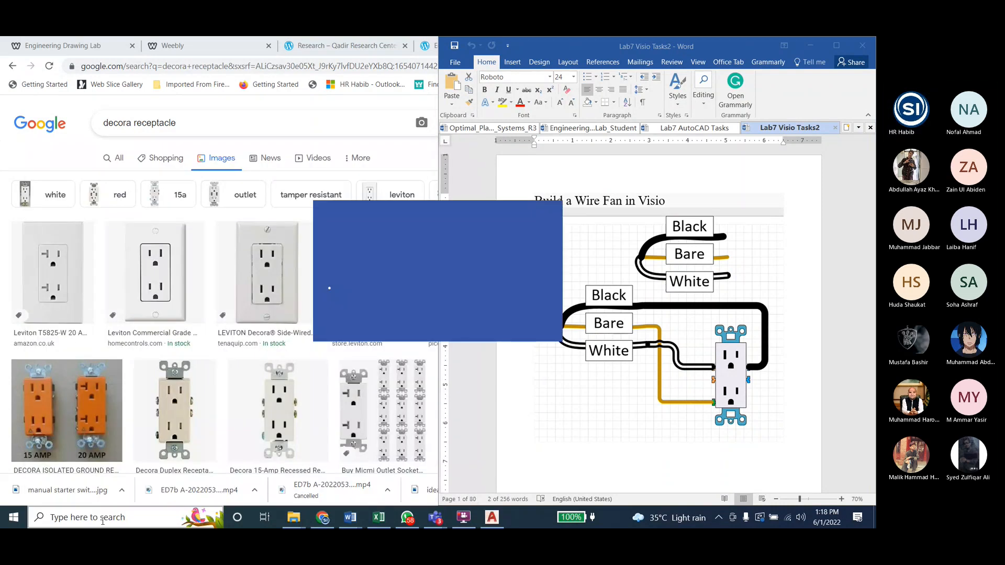
Step: Switch to AutoCAD and start saving the drawing, with the Lab7 folder under E:\D drive\Labs\ED Lab as destination and Drawing3 as name template
click(492, 517)
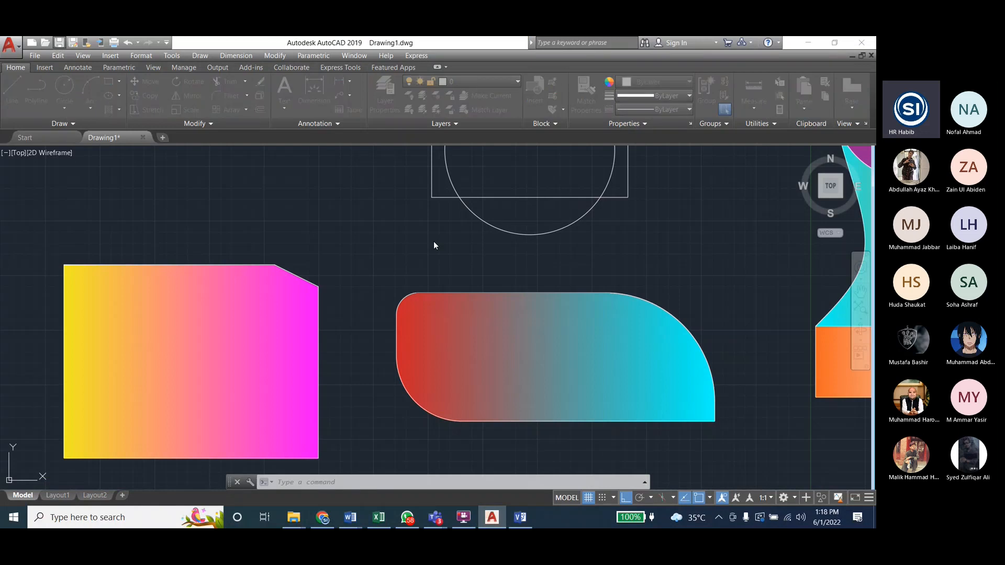
key(ctrl+s)
click(279, 315)
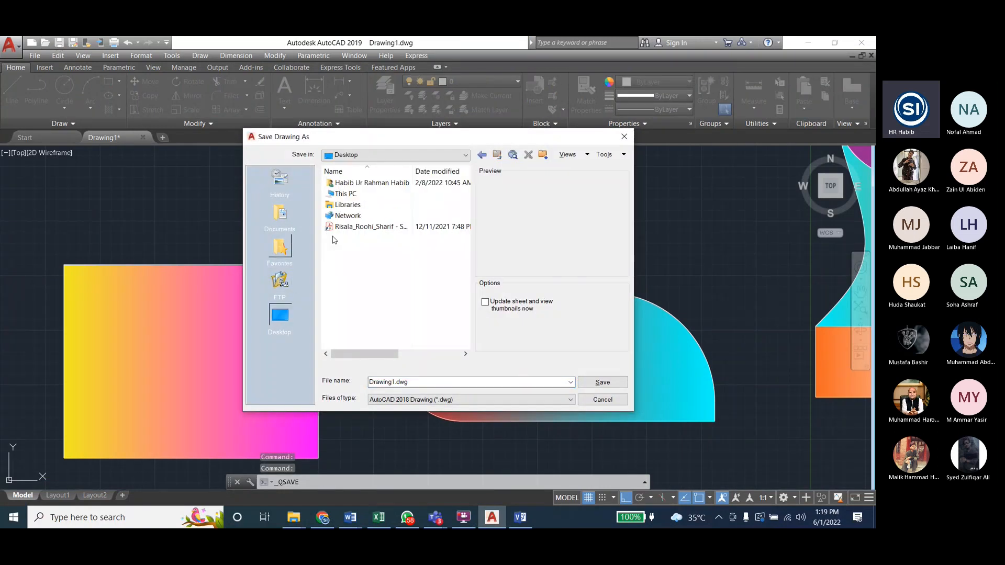
double_click(363, 197)
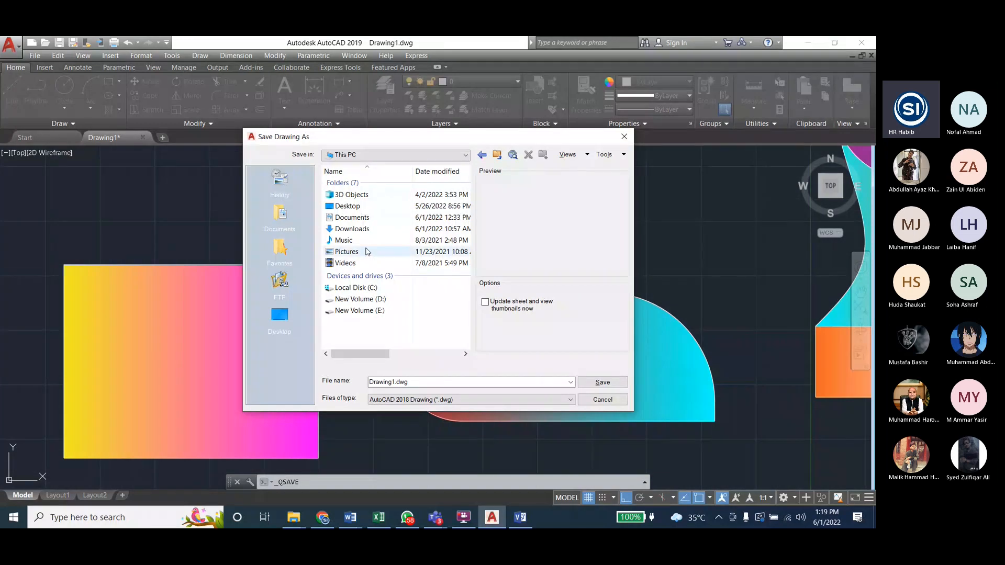
click(363, 312)
double_click(363, 311)
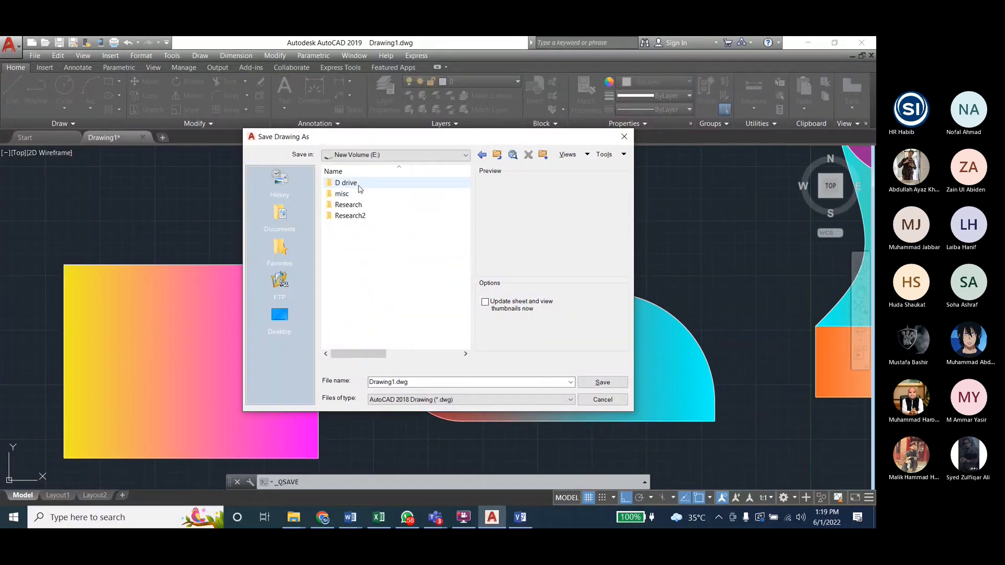
double_click(350, 251)
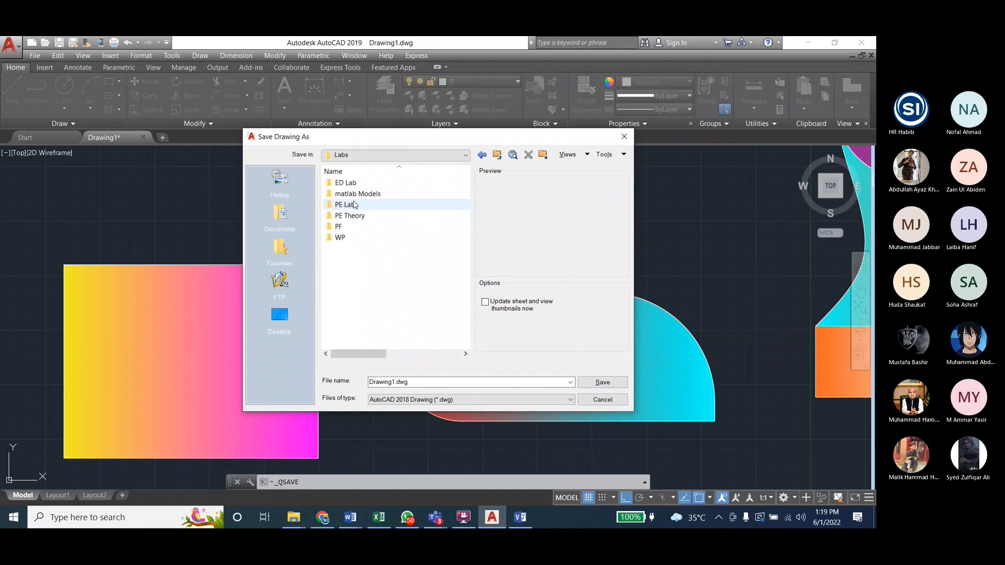
double_click(355, 184)
click(359, 292)
double_click(359, 292)
click(349, 205)
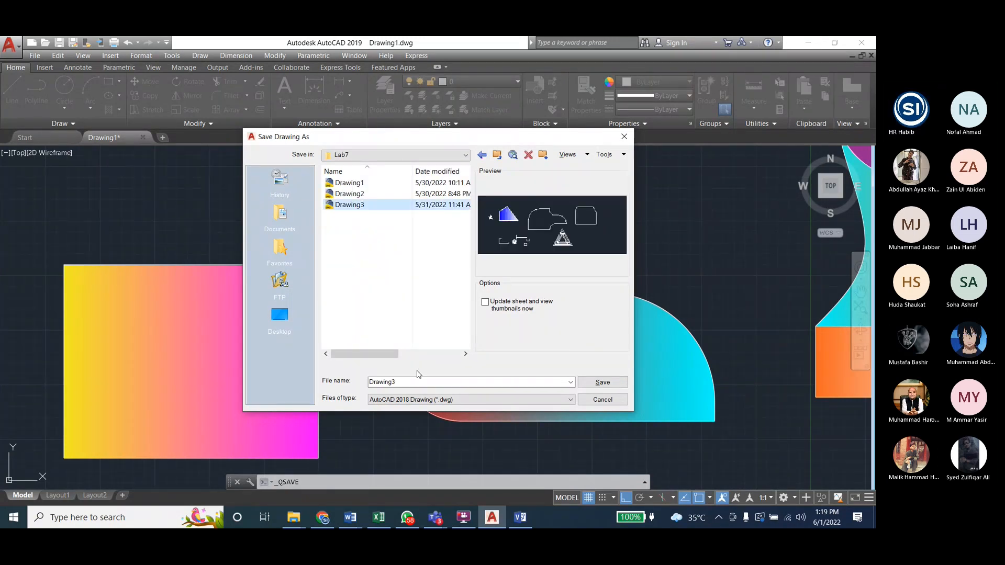
Step: Name the drawing file "Drawing4 ED7c C" and save it in the Lab7 folder
click(426, 382)
key(BackSpace)
text(4)
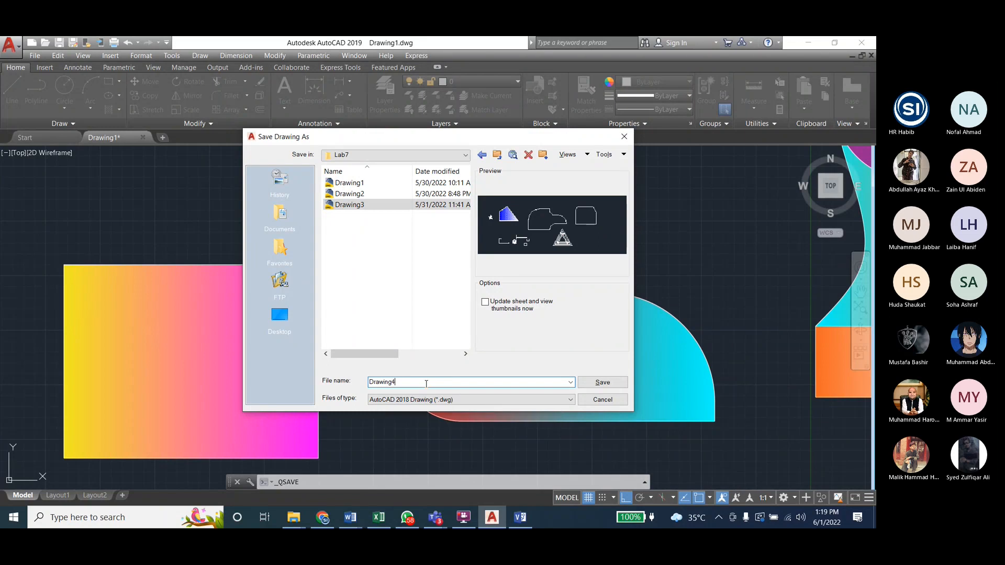
text( ED7C)
drag(407, 383, 396, 382)
click(397, 382)
click(415, 383)
key(BackSpace)
text(c C)
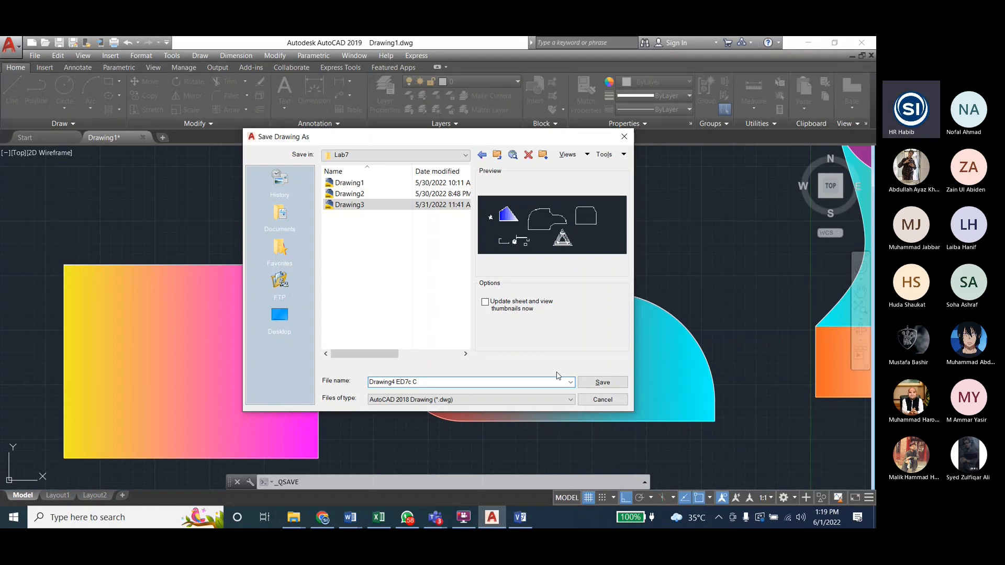
click(602, 382)
Step: Close AutoCAD and save the remaining changes to Drawing4 ED7c C.dwg
scroll(523, 320, up, 2)
click(861, 43)
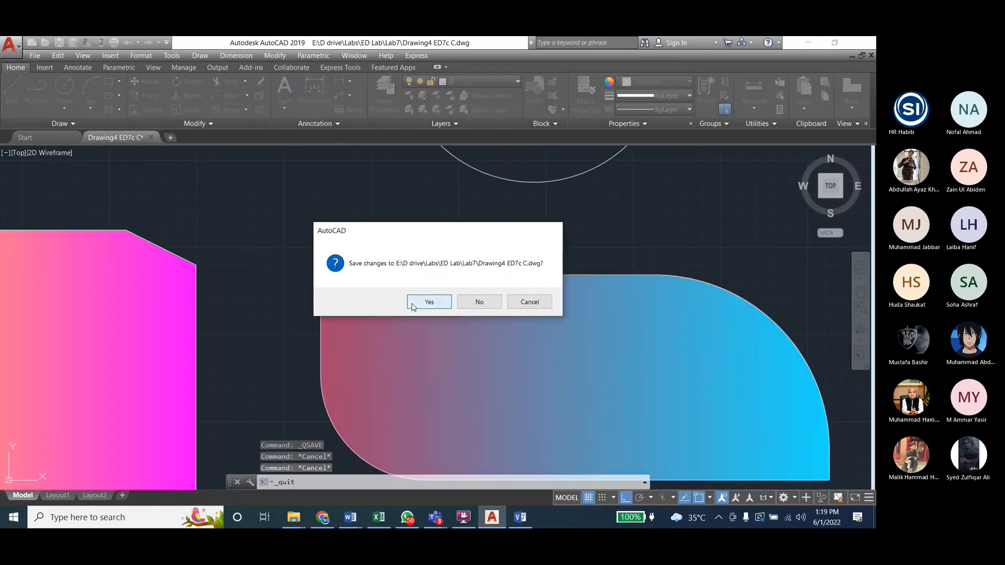
click(413, 306)
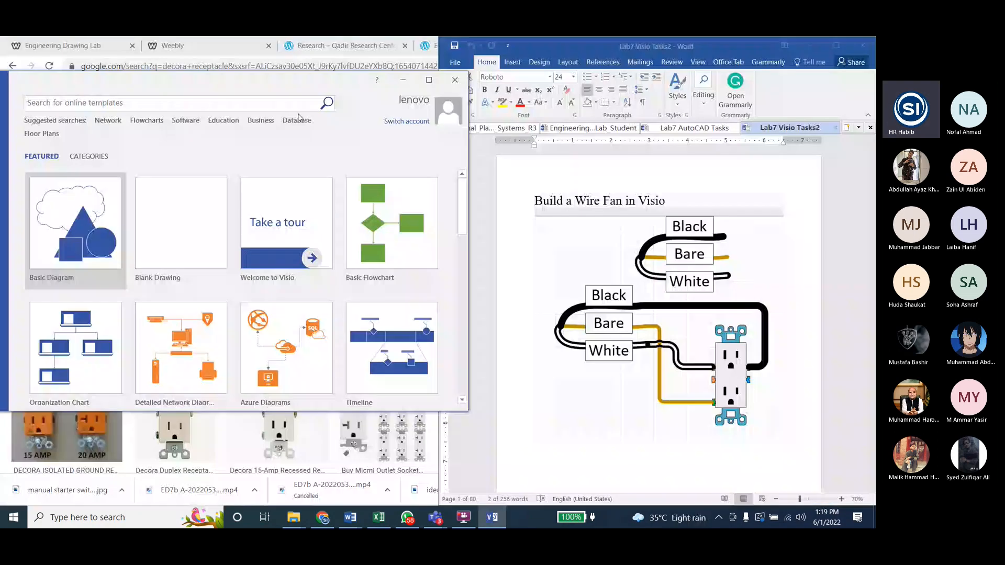
Step: Create a blank Visio drawing with US Units and arrange its window beside the Word task document
click(84, 230)
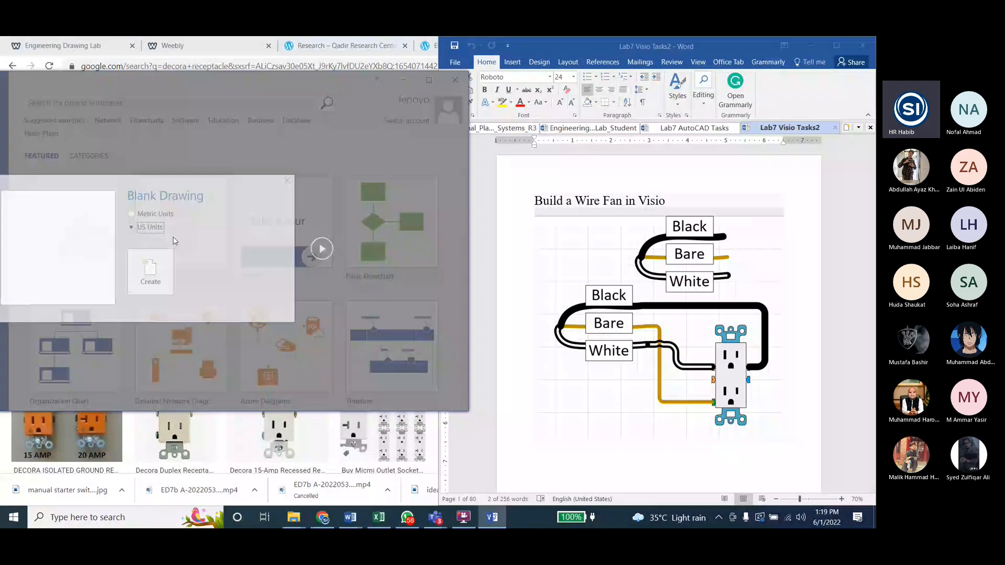
click(149, 271)
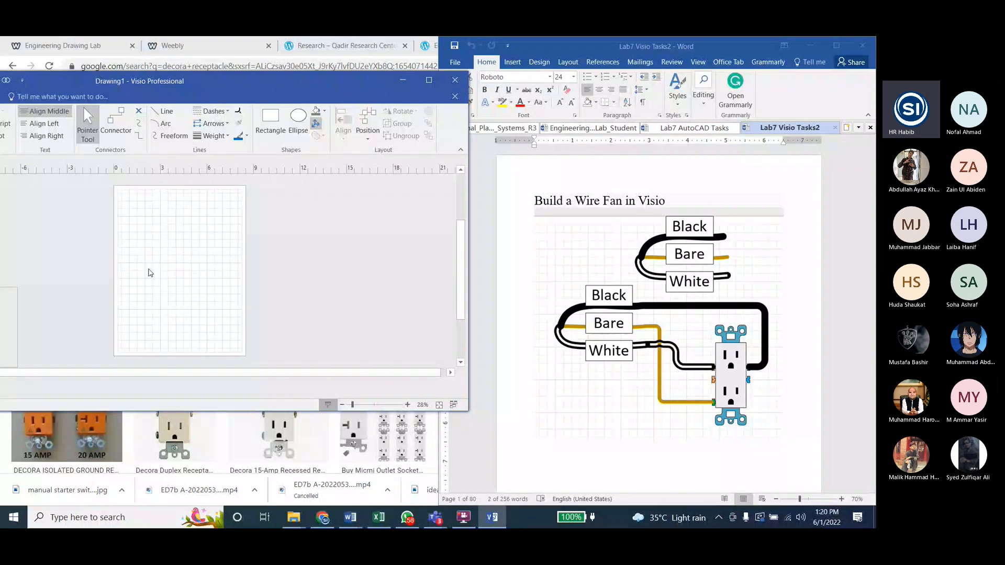
drag(300, 85, 1, 40)
double_click(219, 270)
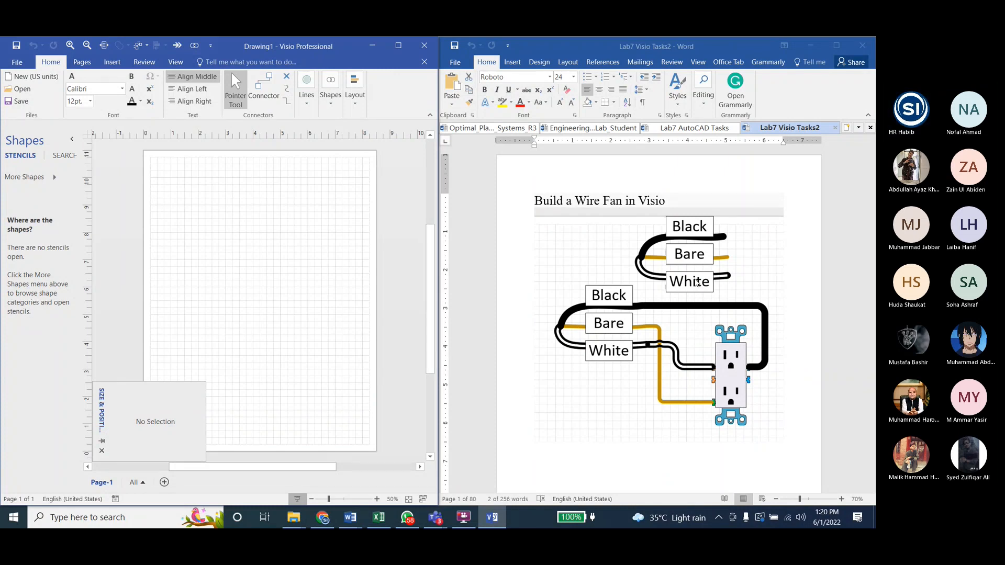
Step: Draw a vertical guide line about 3.85 in long and a horizontal line 2 in long to its left, following the Word example
scroll(678, 279, down, 10)
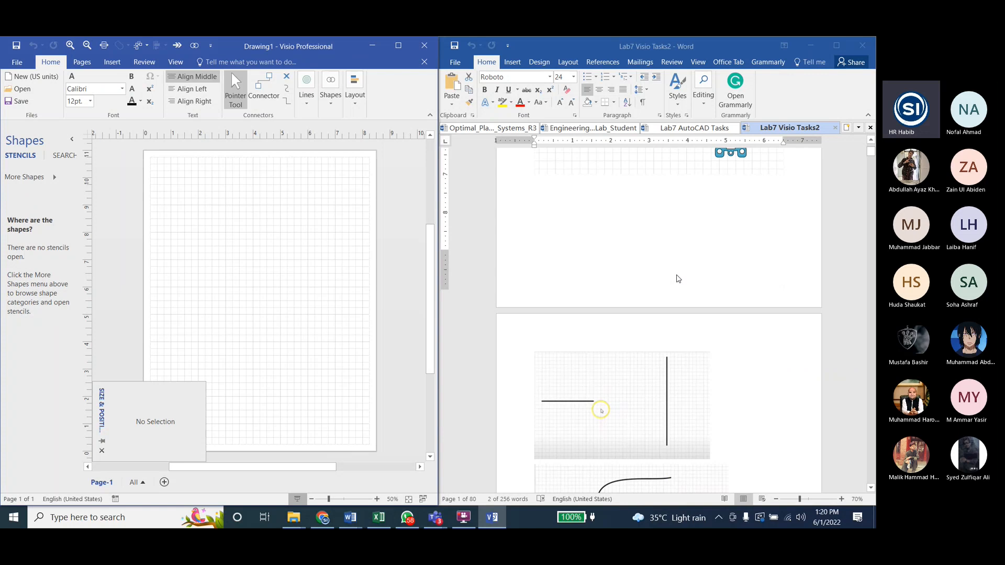
scroll(678, 279, down, 4)
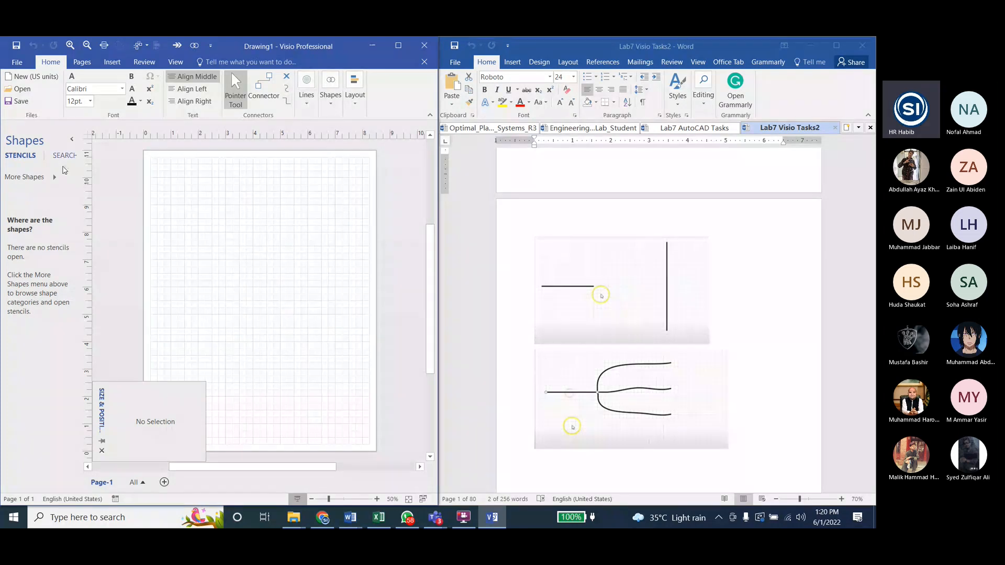
click(306, 103)
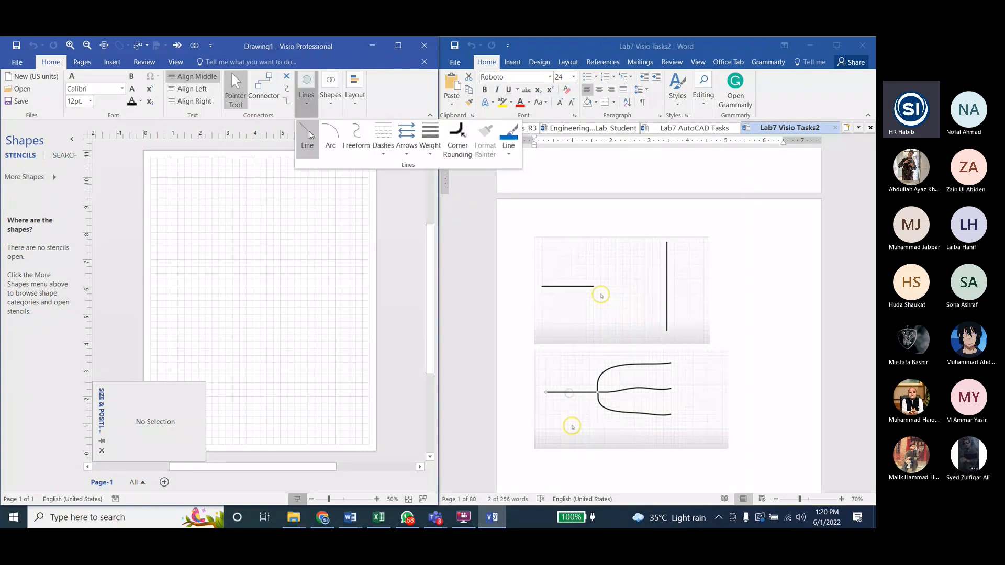
click(309, 132)
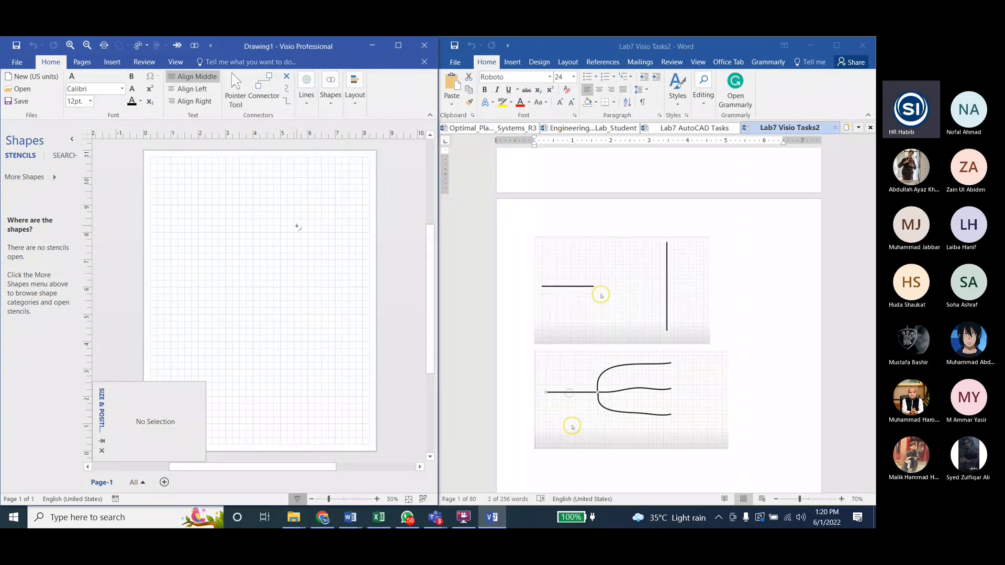
drag(300, 212, 298, 267)
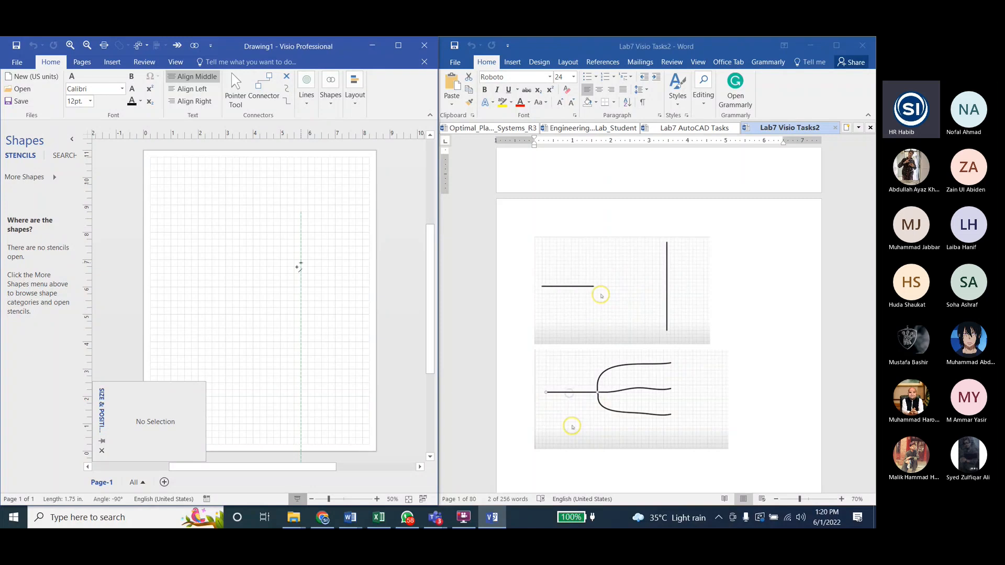
drag(301, 316, 301, 317)
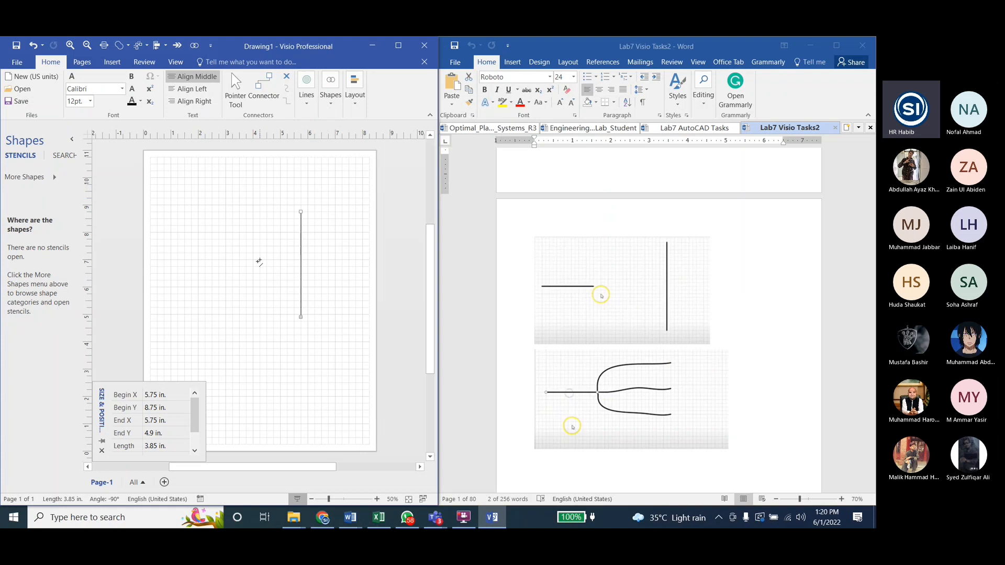
drag(212, 260, 157, 260)
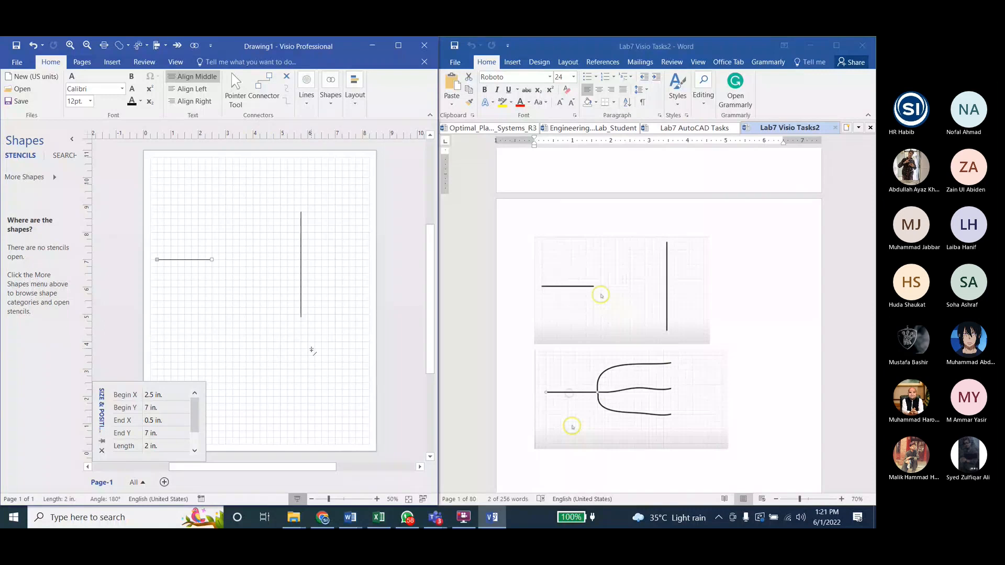
click(235, 88)
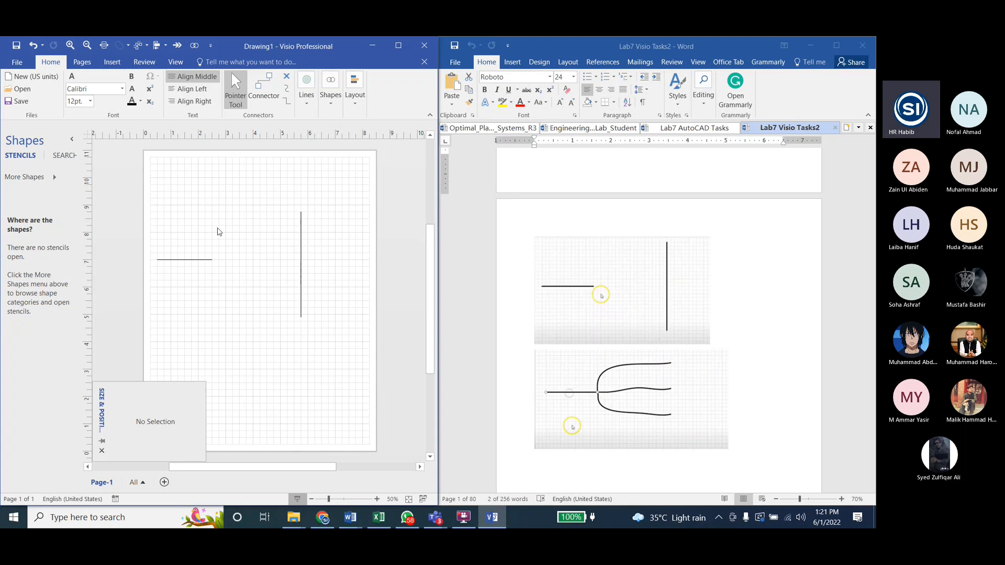
Step: Draw an arc about 3.69 in long from the horizontal line's right end to the vertical line's top end
scroll(672, 334, down, 6)
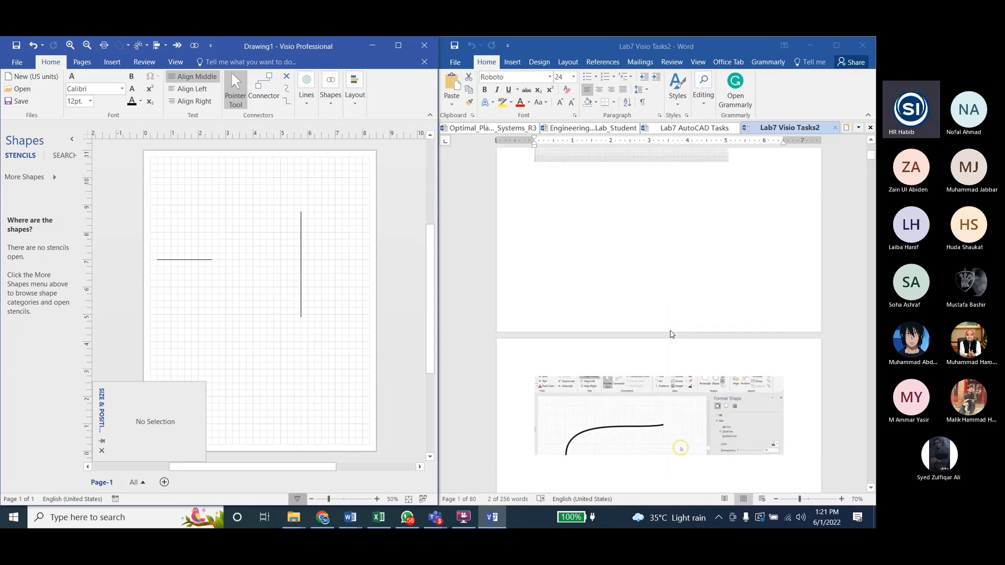
scroll(672, 334, down, 4)
scroll(672, 334, down, 10)
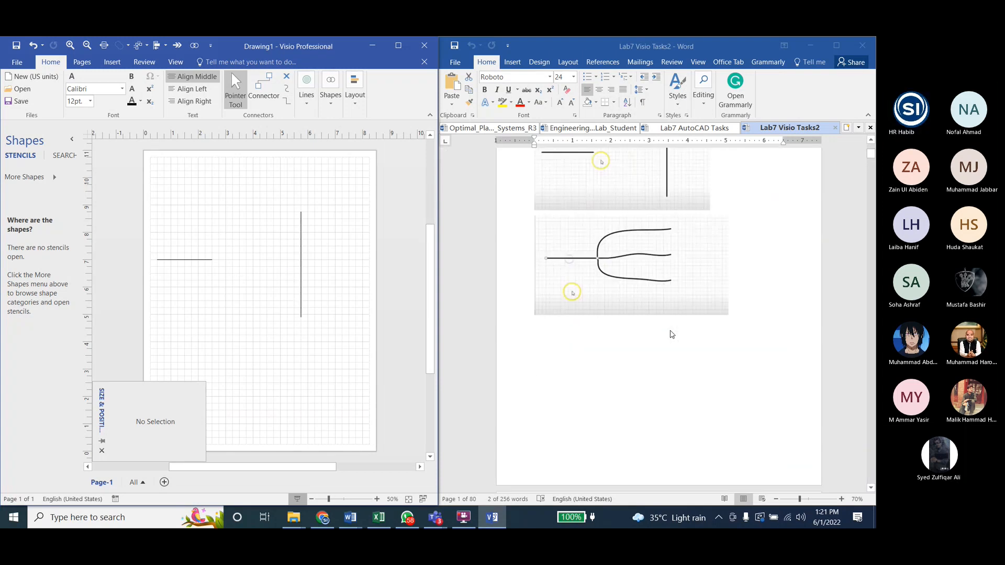
scroll(672, 334, up, 3)
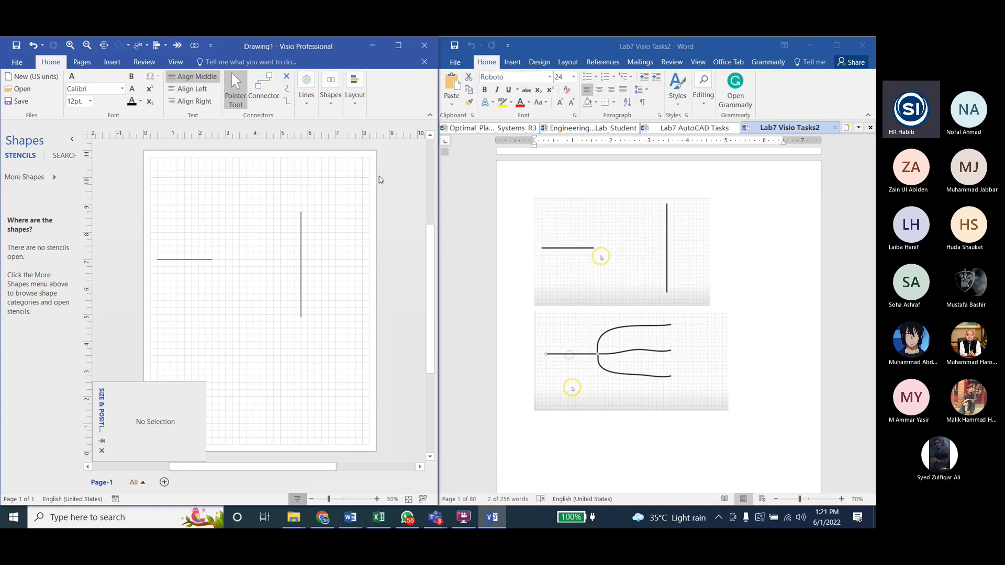
click(303, 99)
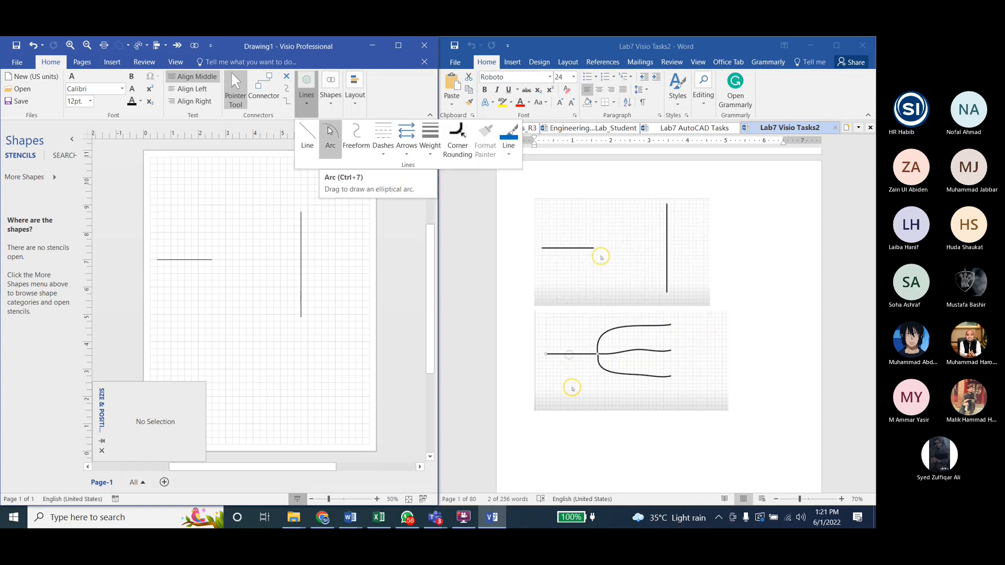
click(329, 131)
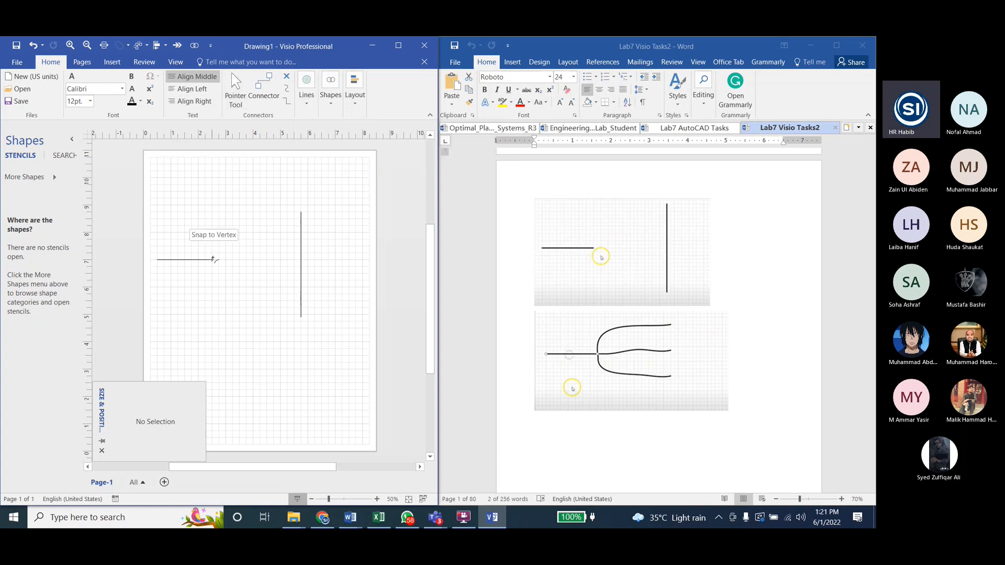
drag(213, 259, 301, 212)
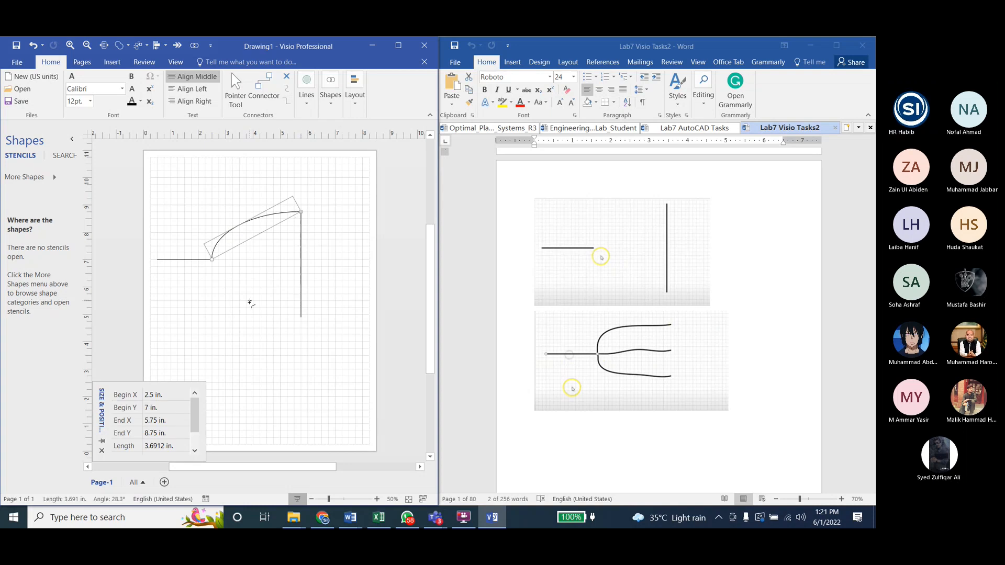
Step: Add a lower arc from the horizontal line's end to the vertical line, and try a middle arc between the two, undoing the failed attempts
drag(212, 260, 296, 258)
key(ctrl+z)
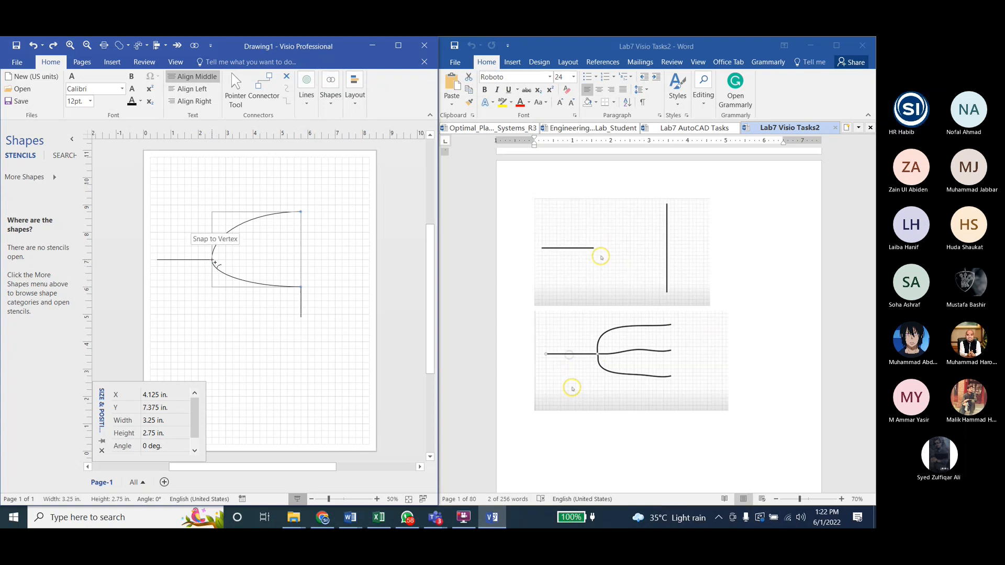
drag(214, 261, 299, 260)
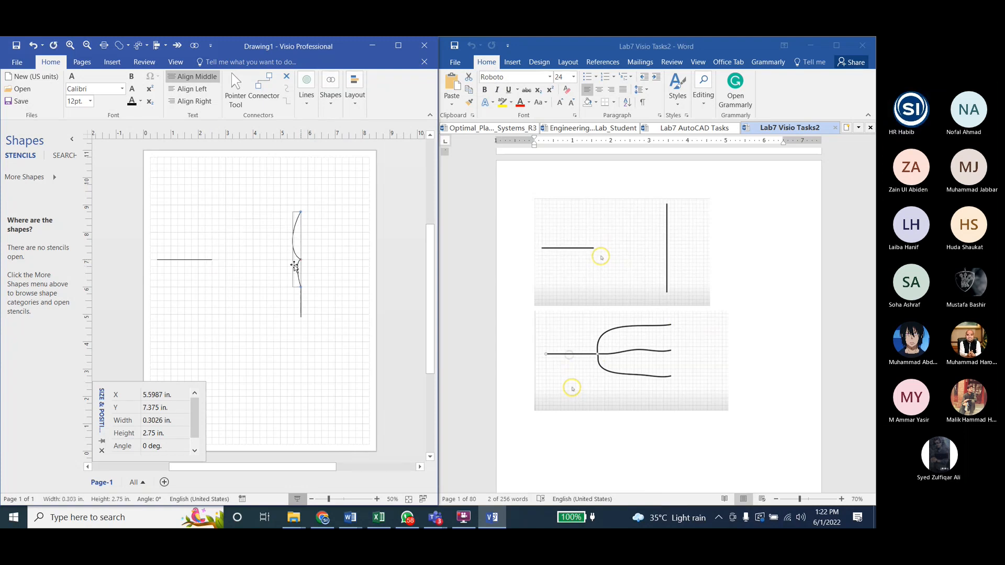
key(ctrl+z)
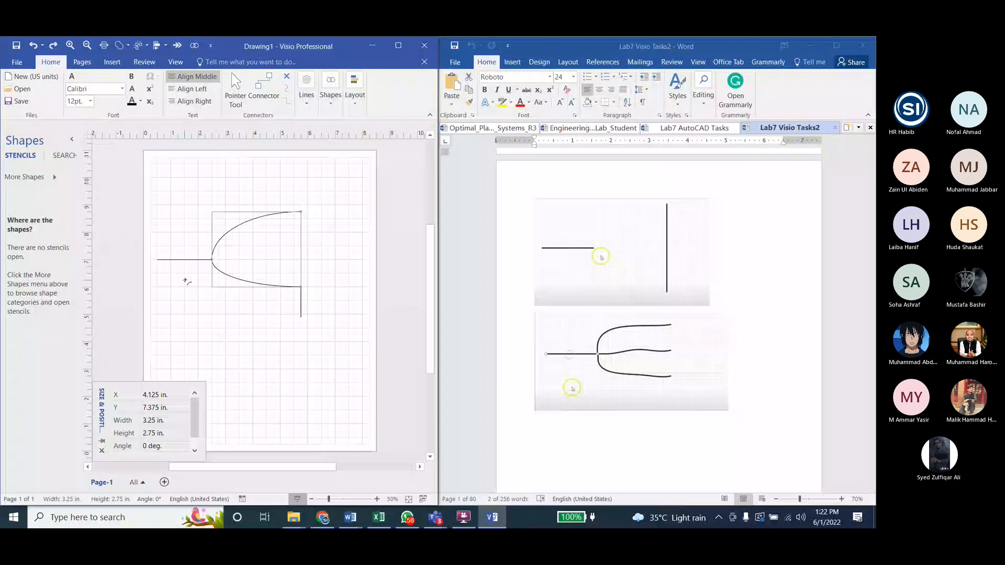
Step: Reduce the joined arc shape's height to 2.25 in and delete the shape
key(ctrl+1)
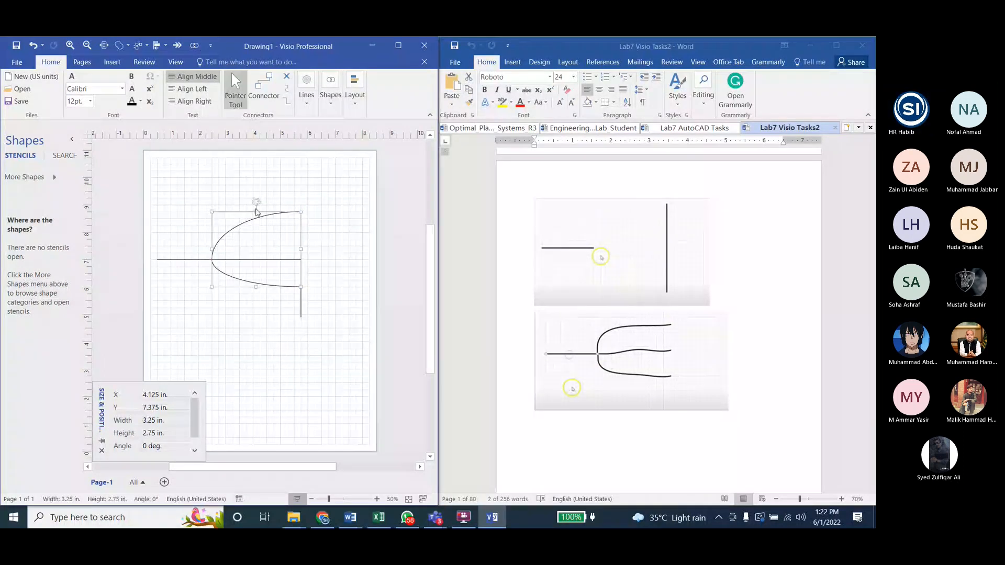
drag(256, 212, 255, 225)
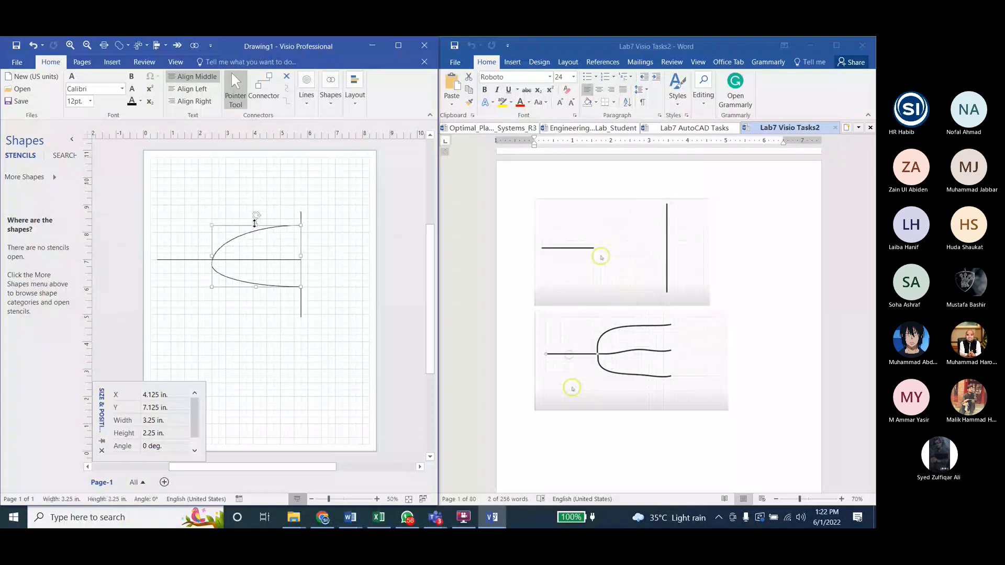
key(Delete)
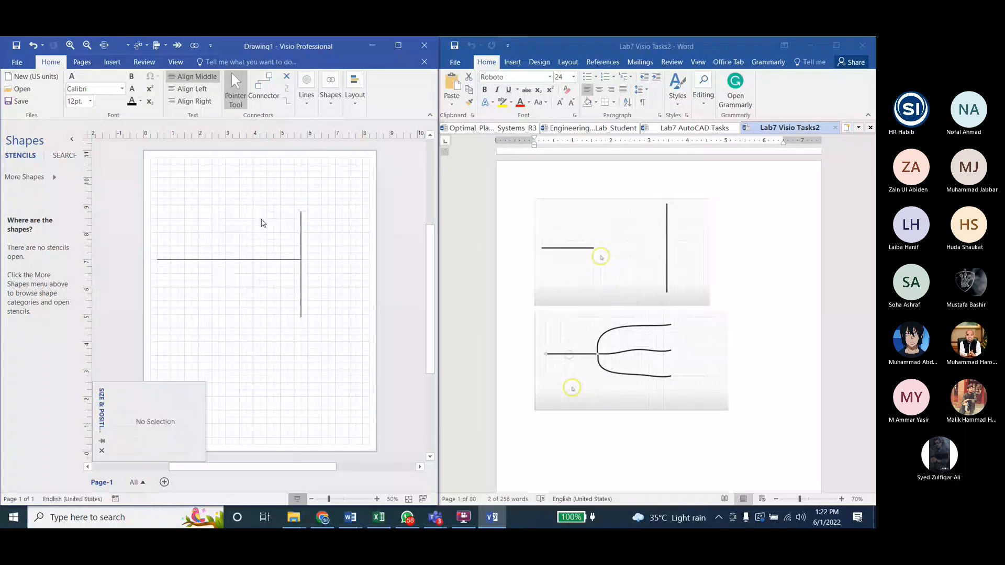
Step: Delete the 3.25 in middle curve connecting the horizontal guide line to the vertical one
click(251, 259)
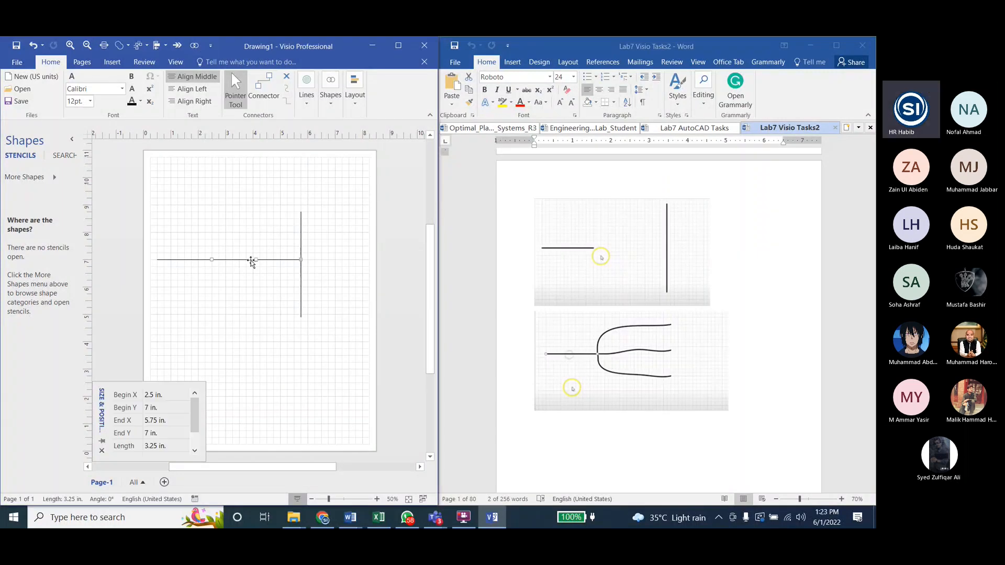
key(Delete)
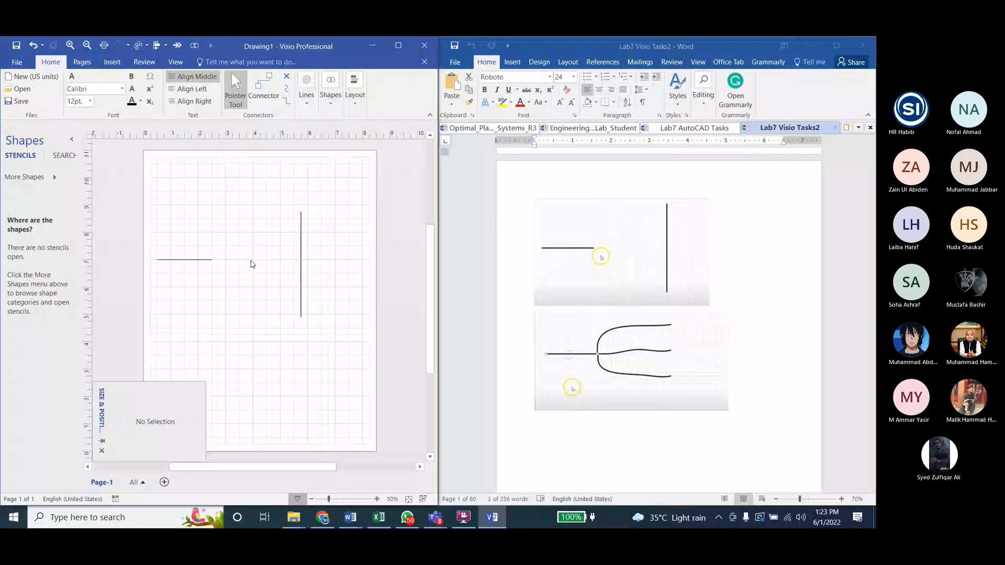
Step: Try a freeform curve about 3.48 in long from the horizontal line's right end to the vertical line's upper part
click(310, 105)
click(314, 140)
drag(212, 260, 301, 226)
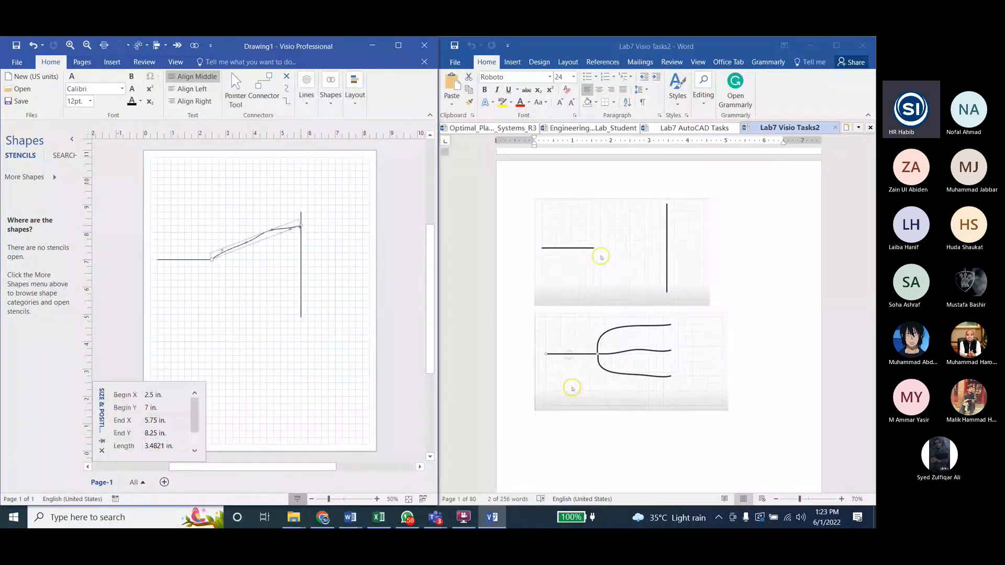
click(259, 239)
click(259, 238)
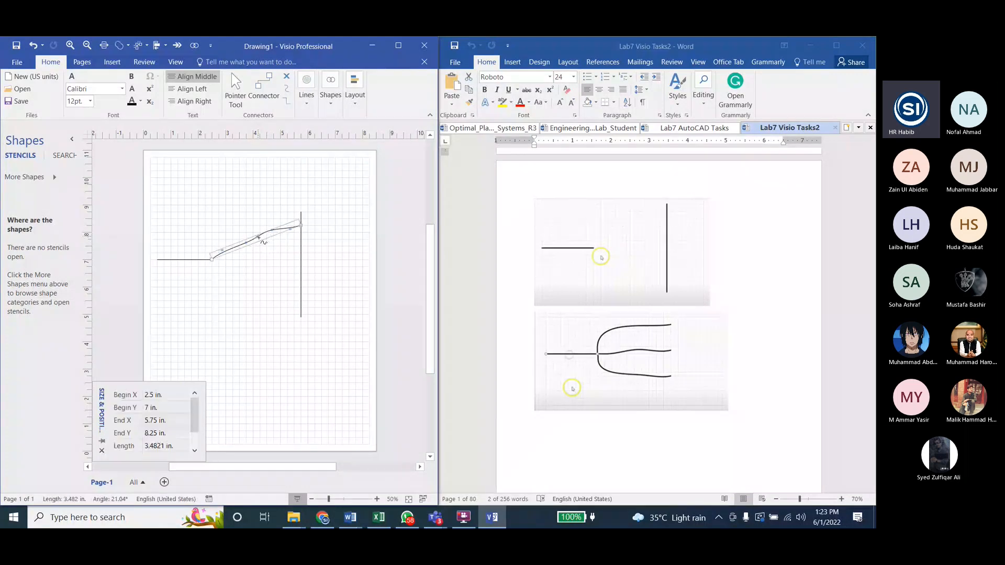
key(ctrl+1)
click(258, 238)
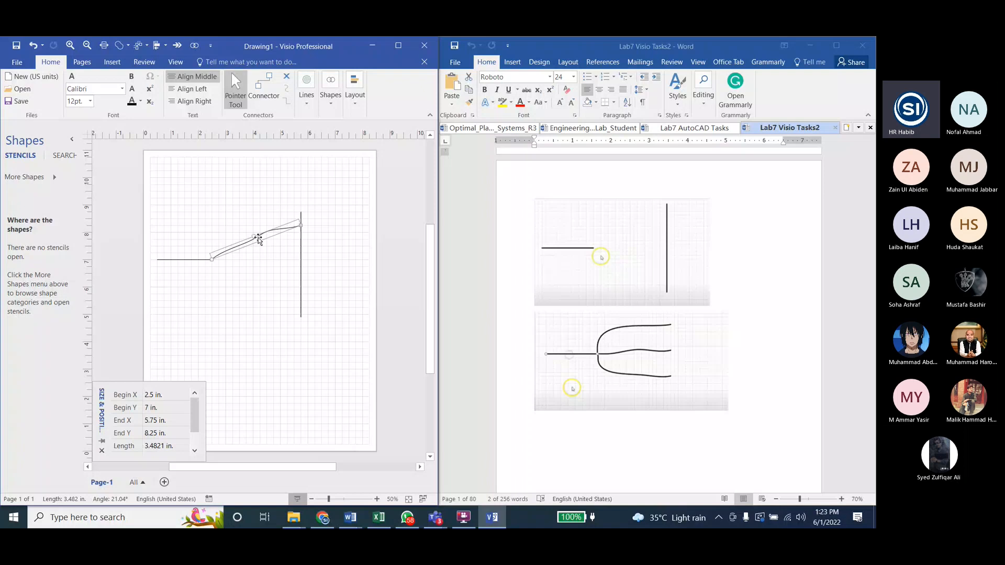
key(Delete)
Step: Draw three freeform curves between the horizontal line's right end and the vertical line: upper about 3.4 in, middle 3.25 in, lower about 3.4 in long
click(306, 91)
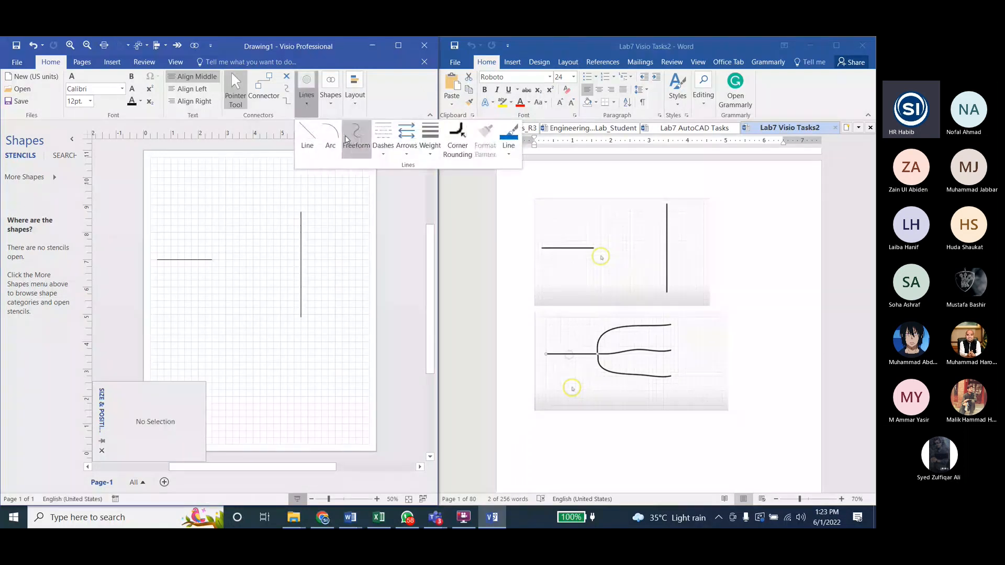
mouse_move(212, 260)
mouse_down()
mouse_move(242, 238)
mouse_move(302, 232)
mouse_up()
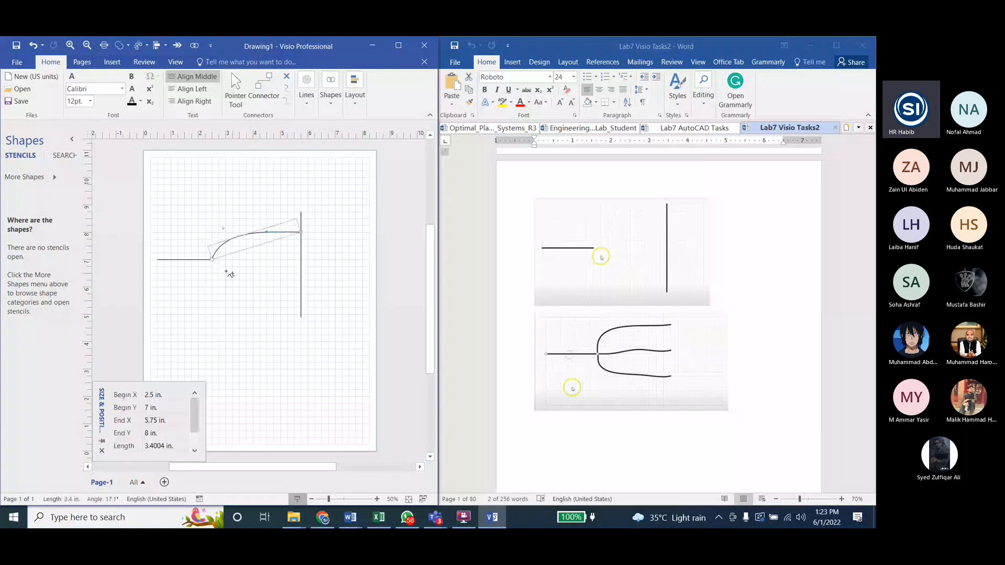
drag(212, 260, 301, 259)
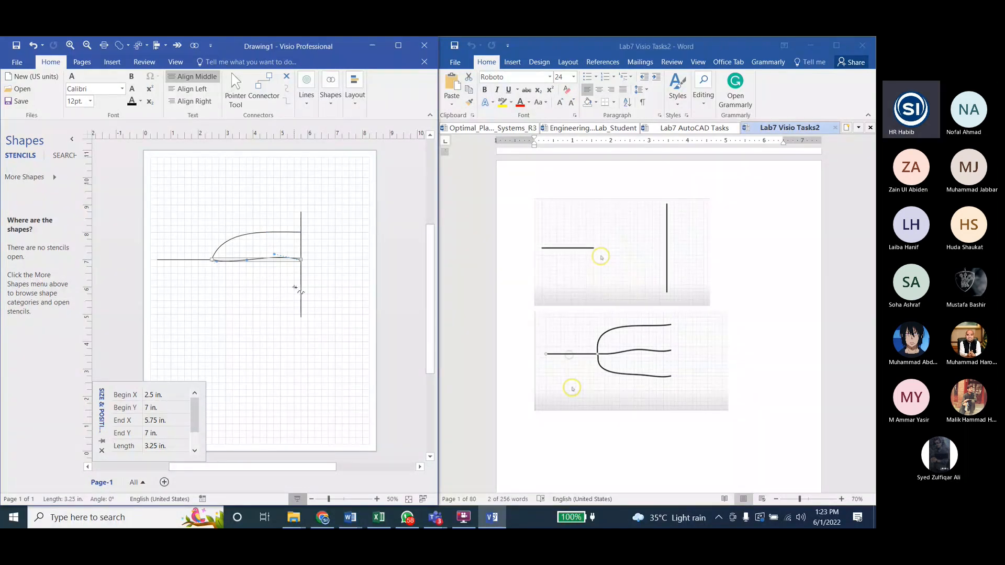
drag(301, 289, 211, 260)
click(186, 289)
click(236, 90)
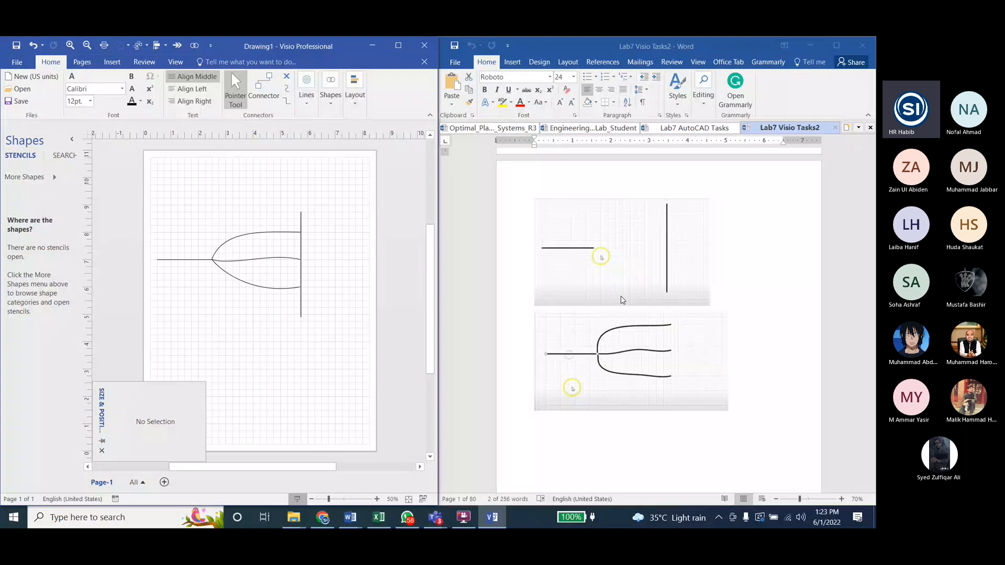
Step: Delete the vertical and horizontal guide lines, keeping only the three freeform curves
scroll(622, 300, down, 5)
scroll(622, 300, up, 2)
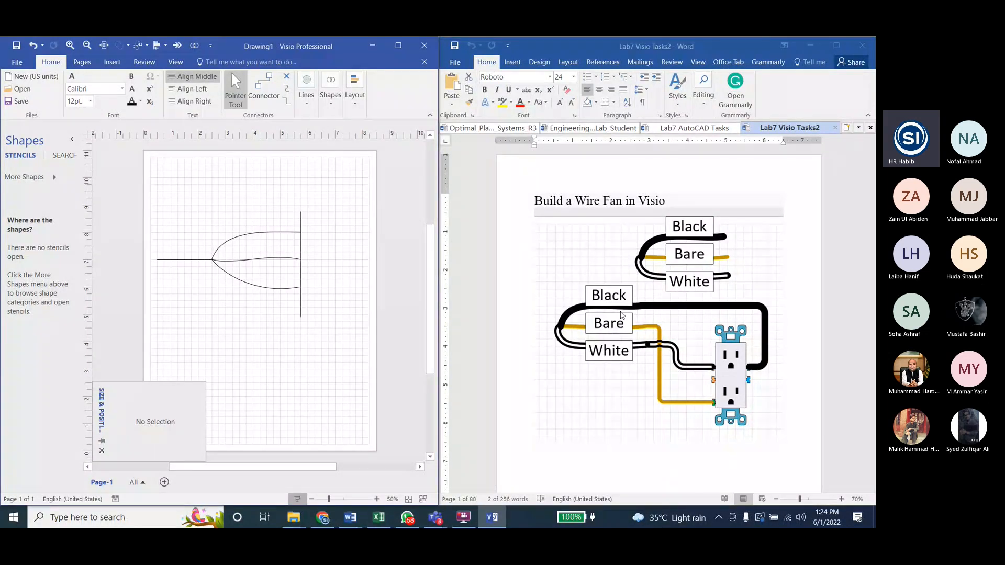
scroll(621, 314, down, 5)
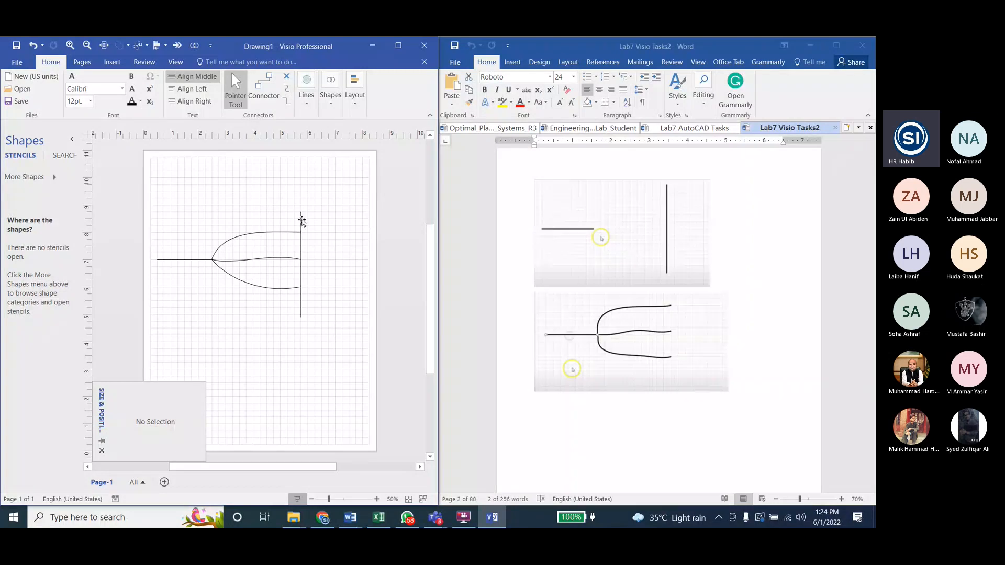
click(301, 220)
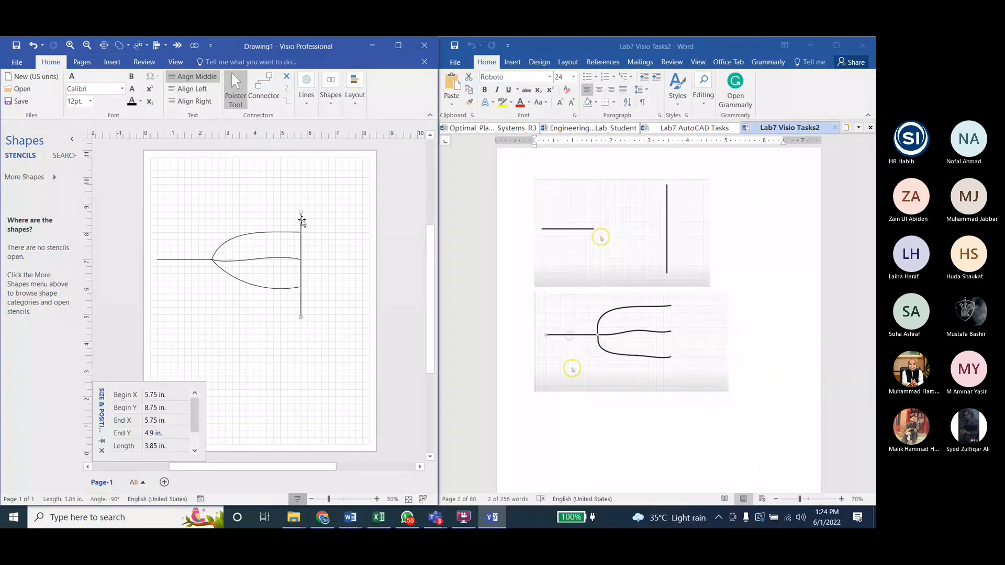
key(Delete)
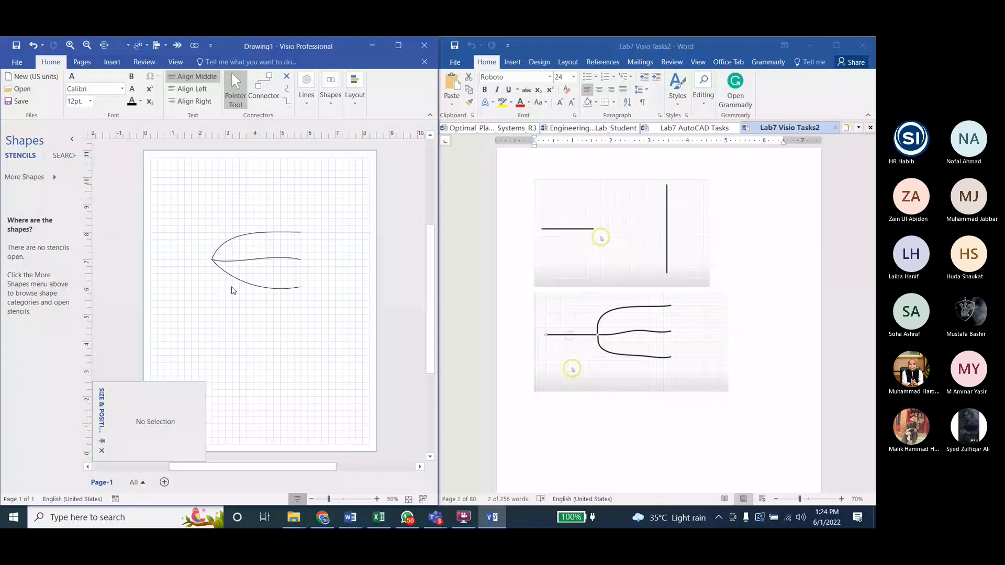
Step: Bring up the thick-wire example in the Word document and open the detailed Line settings for shape formatting in Visio
scroll(612, 332, down, 10)
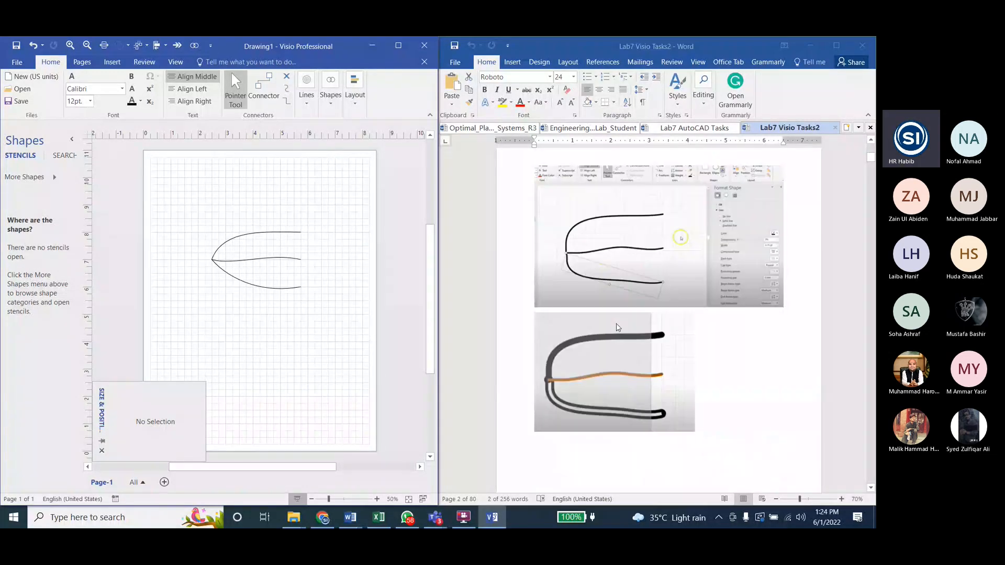
scroll(618, 329, down, 1)
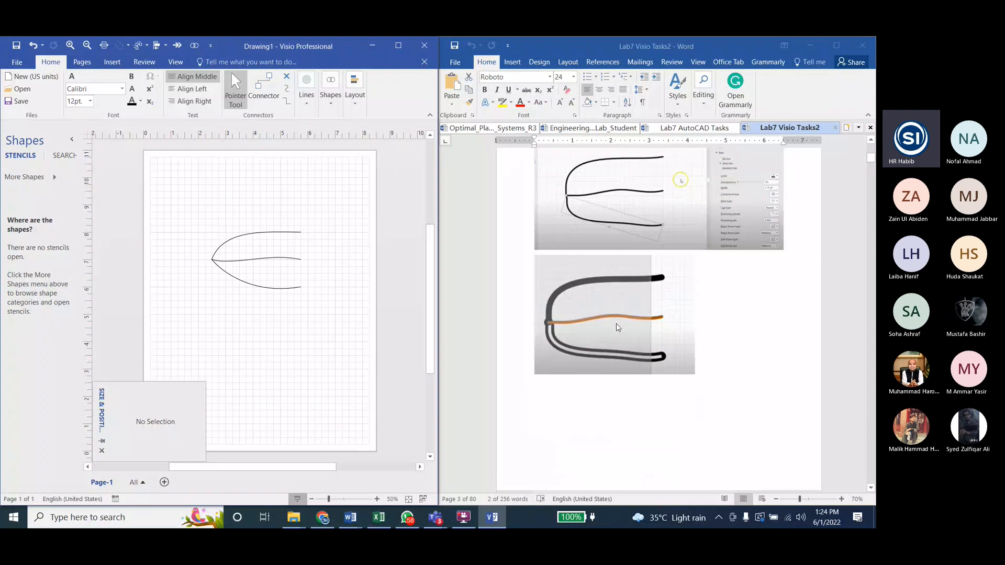
scroll(618, 327, up, 1)
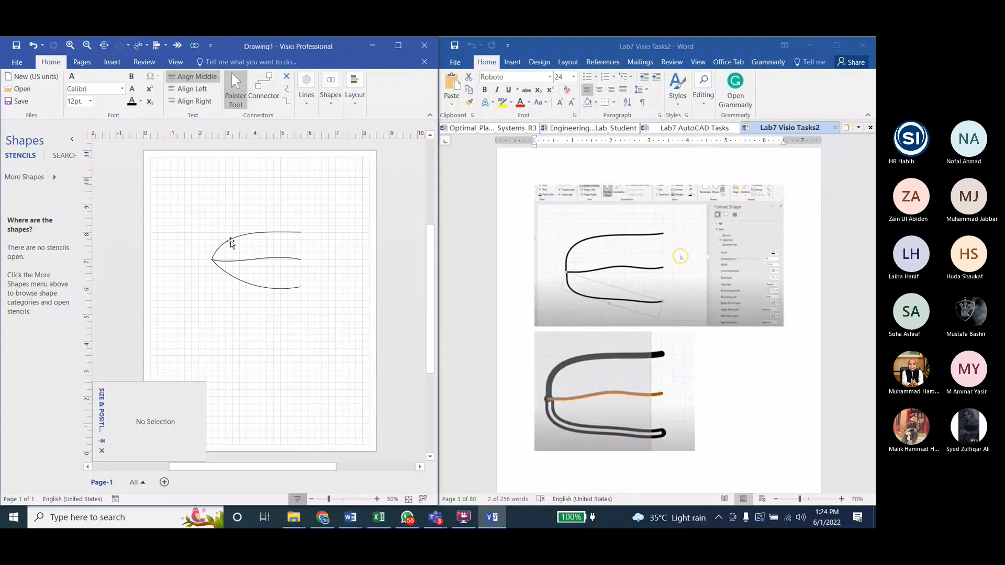
click(309, 105)
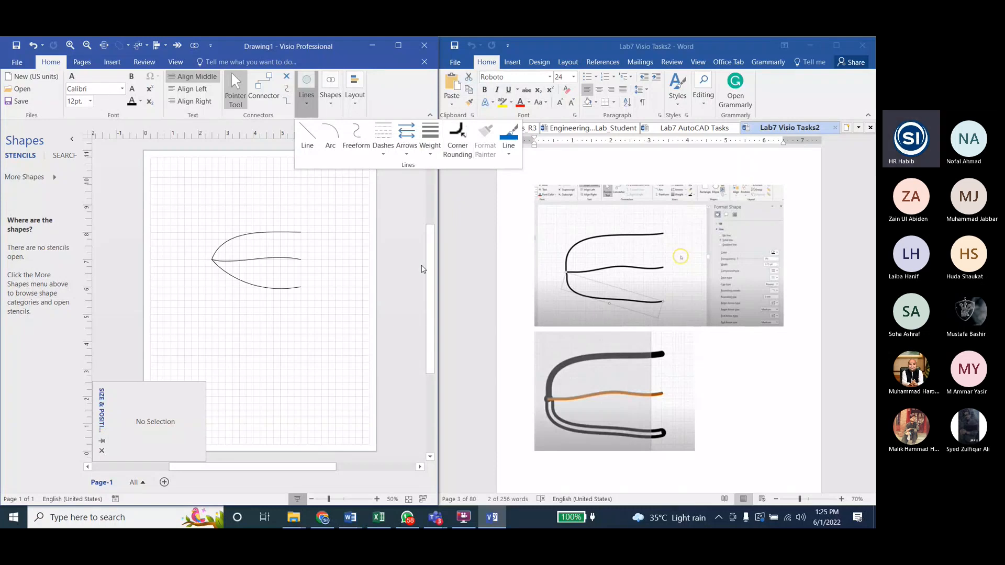
click(448, 140)
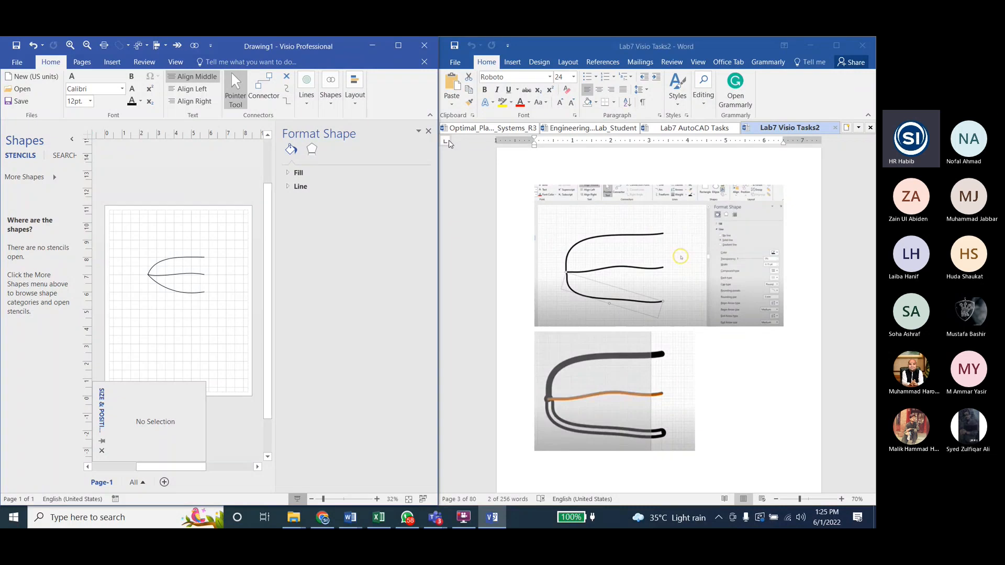
click(287, 190)
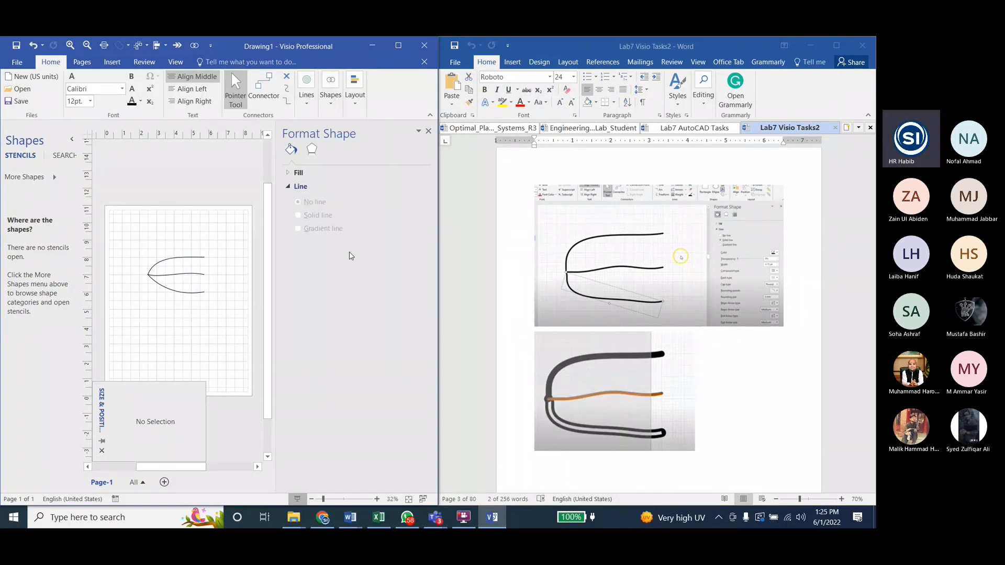
Step: Set the upper curve's line width to 20 pt after trying 10 and 15 pt, keeping its black color
click(183, 271)
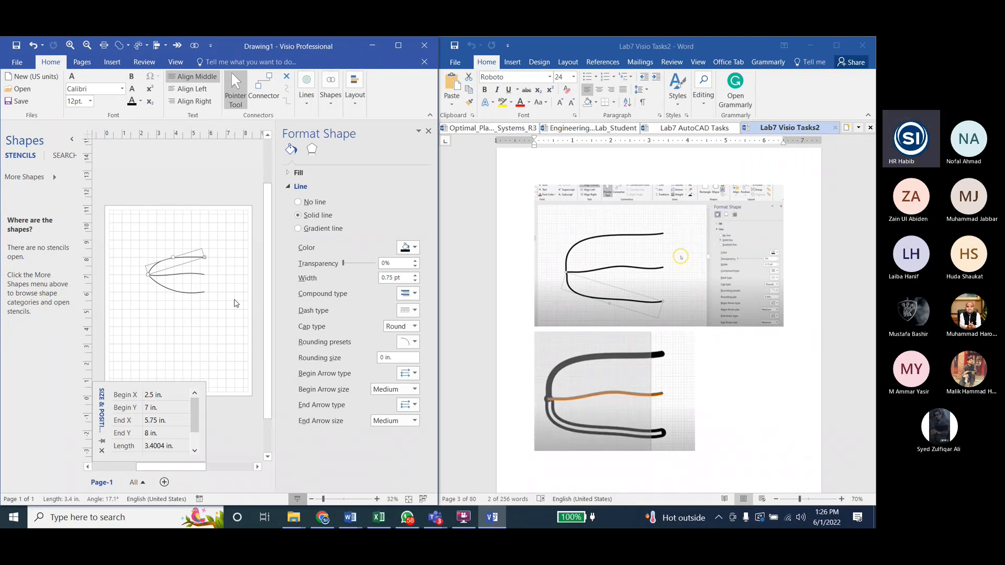
click(359, 281)
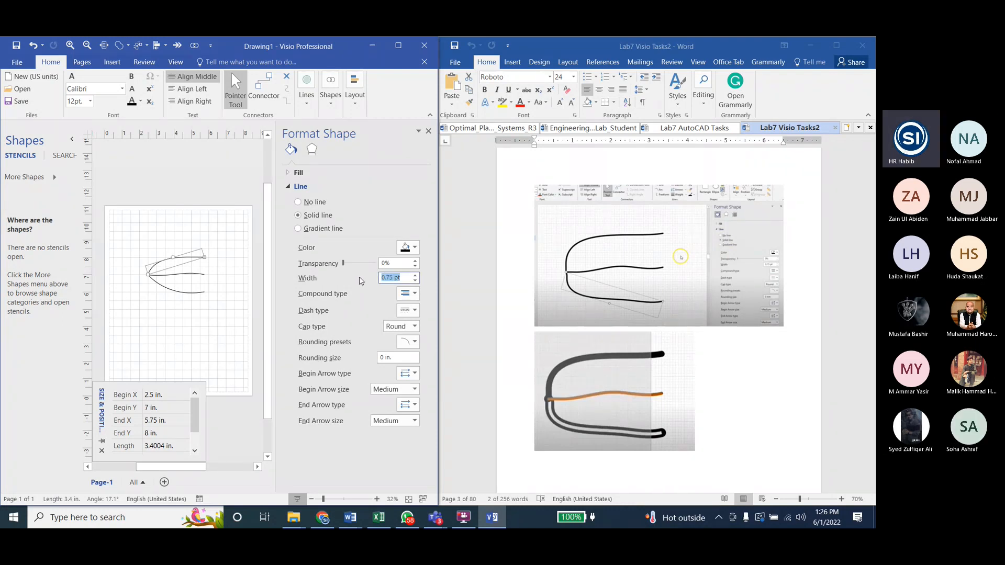
text(10)
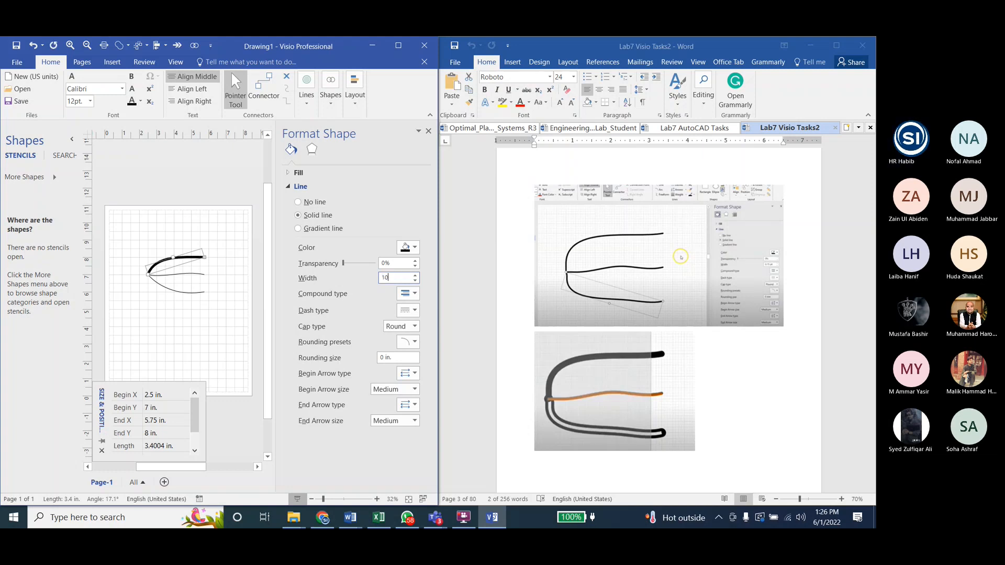
key(Return)
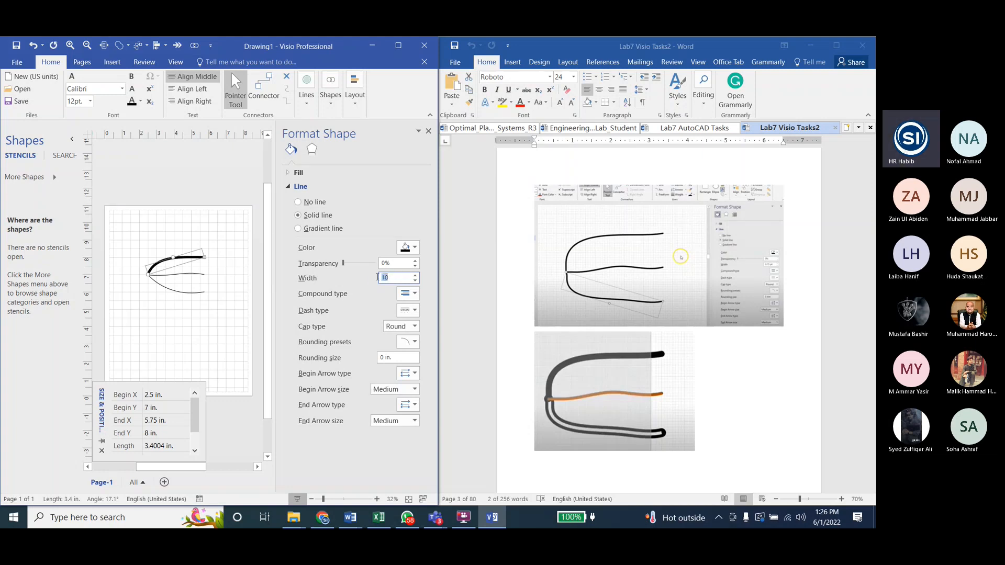
text(15)
text(20)
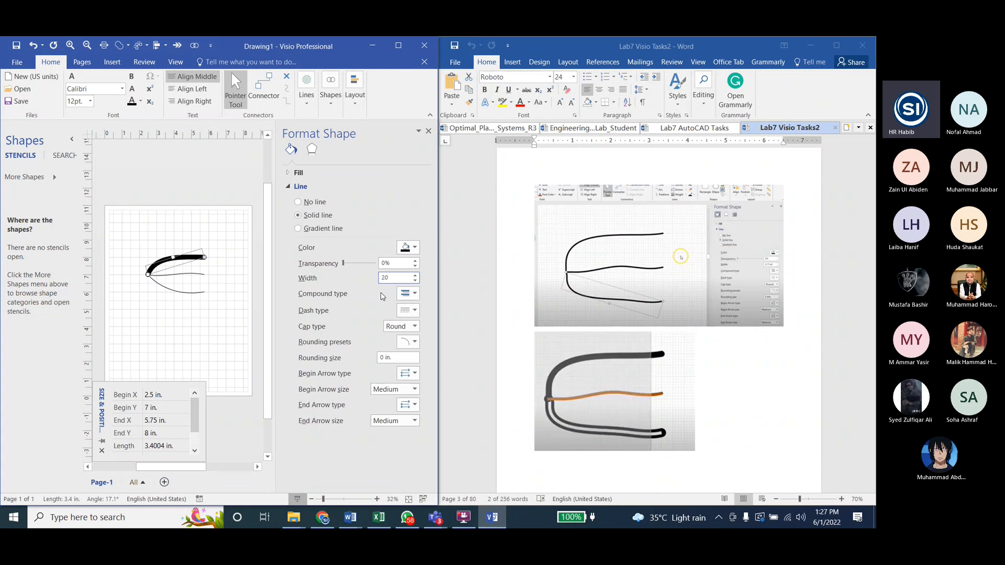
drag(393, 278, 358, 283)
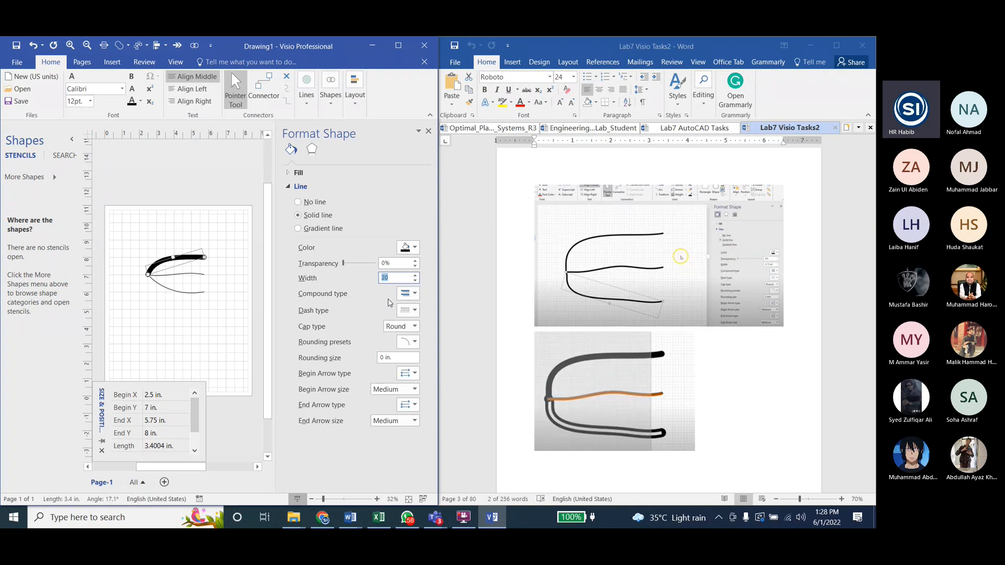
click(415, 248)
click(415, 249)
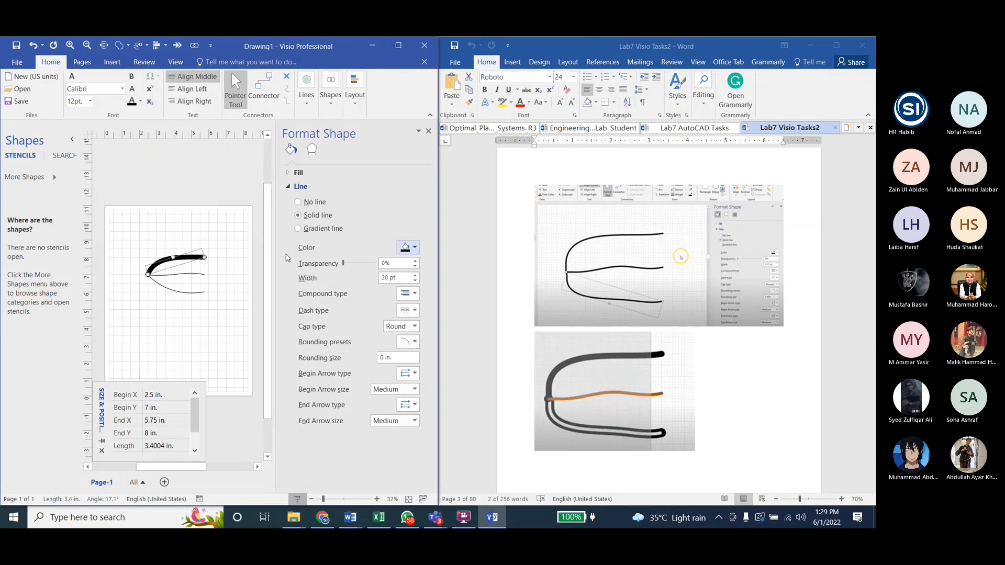
Step: Set the middle curve's line width to 10 pt after trying 20 pt, and color it Gold, Accent 6, Darker 25%
click(184, 273)
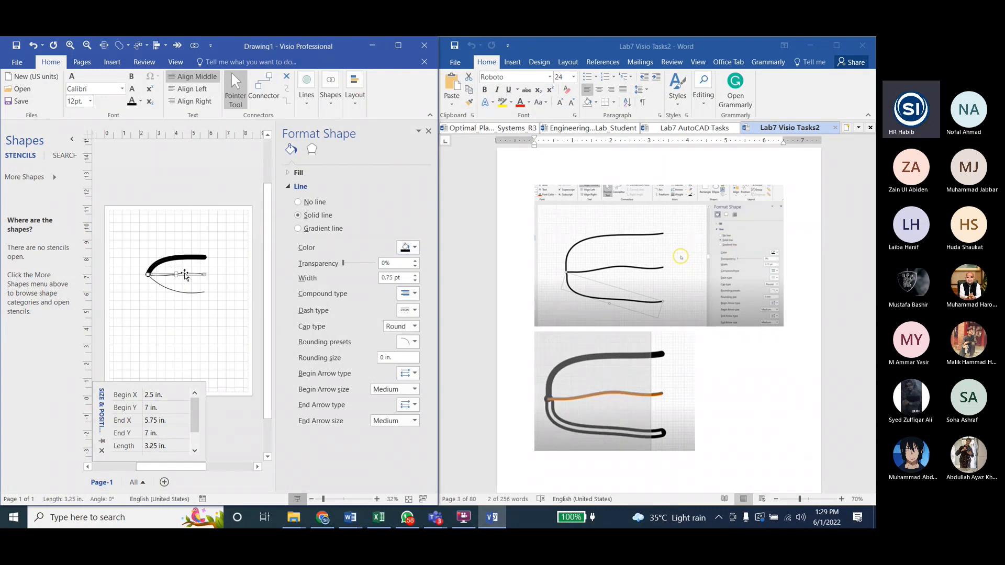
click(263, 88)
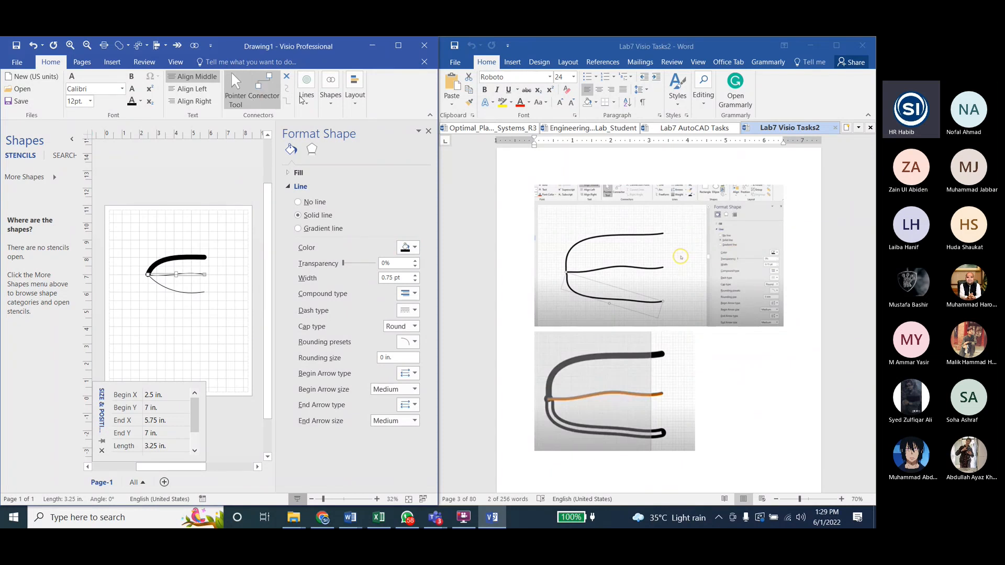
drag(399, 277, 350, 280)
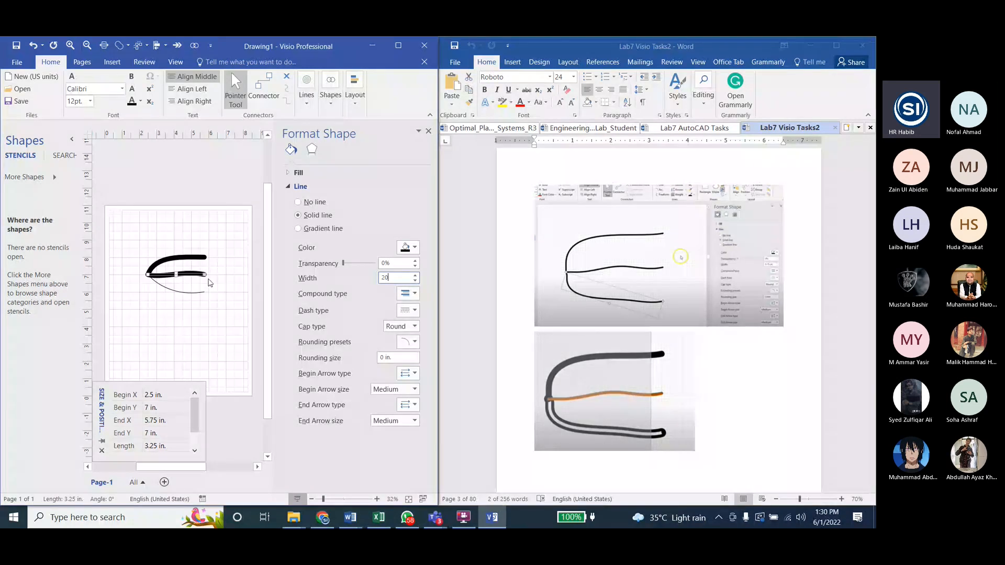
drag(391, 278, 345, 282)
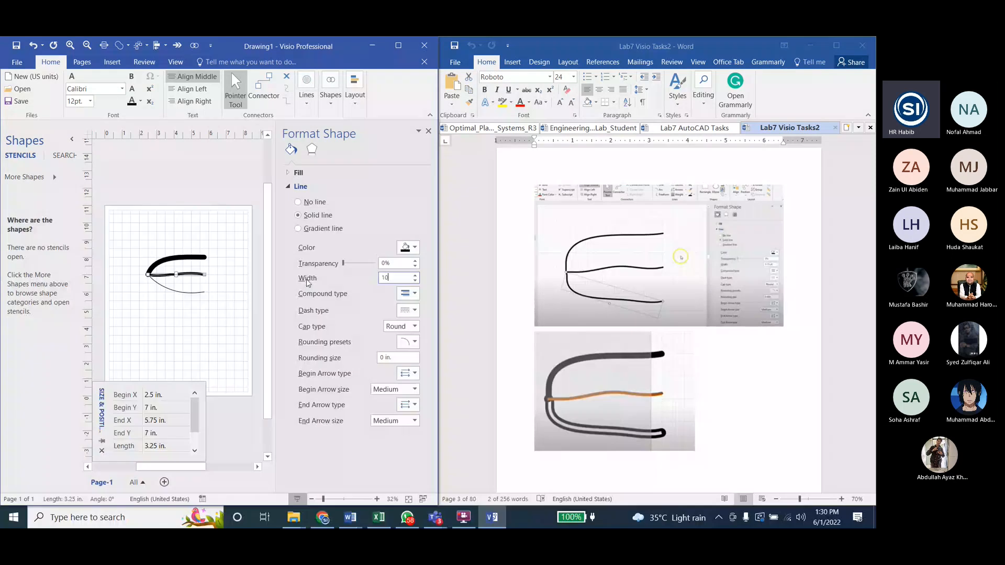
click(407, 247)
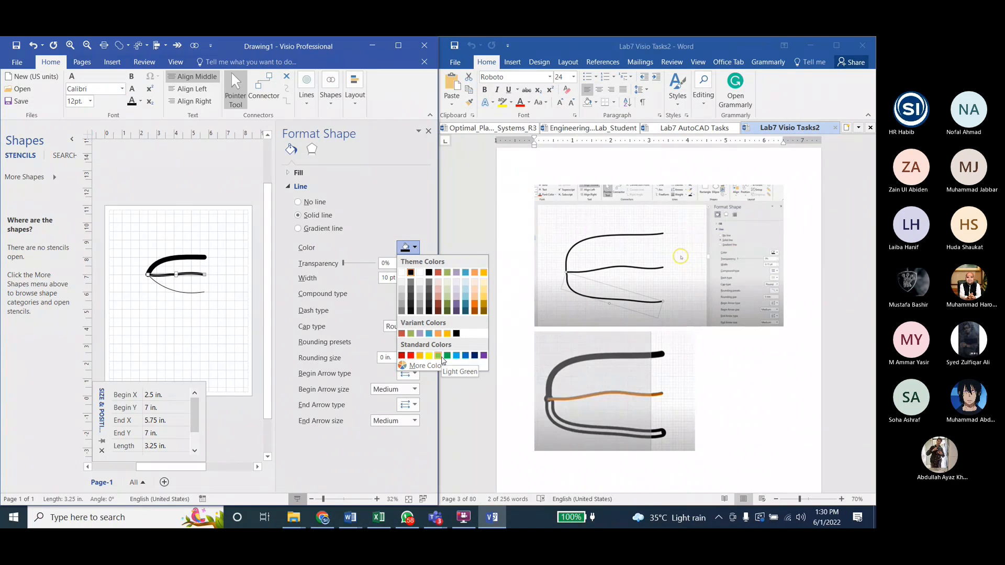
click(484, 303)
click(414, 247)
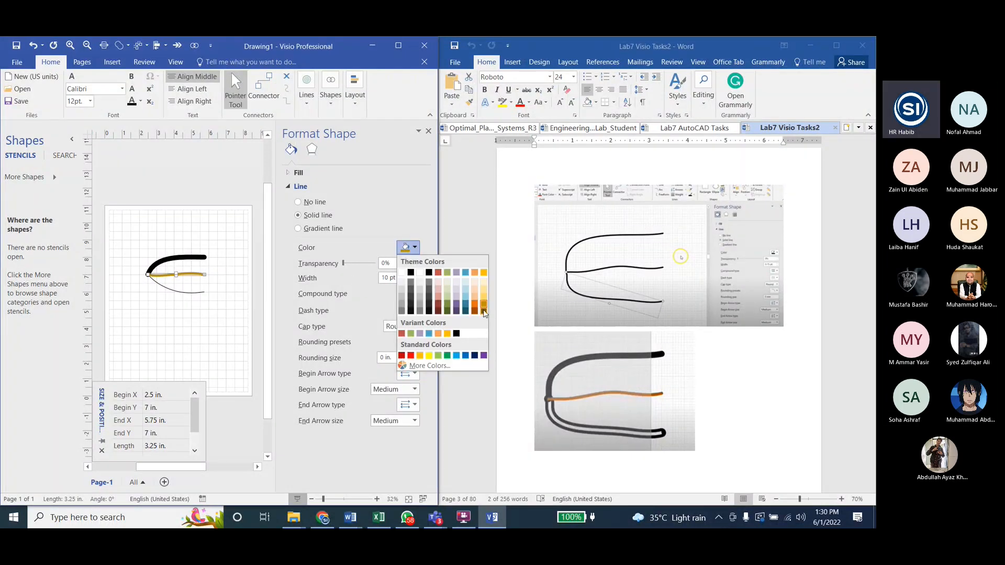
Step: Set the lower curve's line width to 25 pt and its compound type to Double for the white wire
click(175, 288)
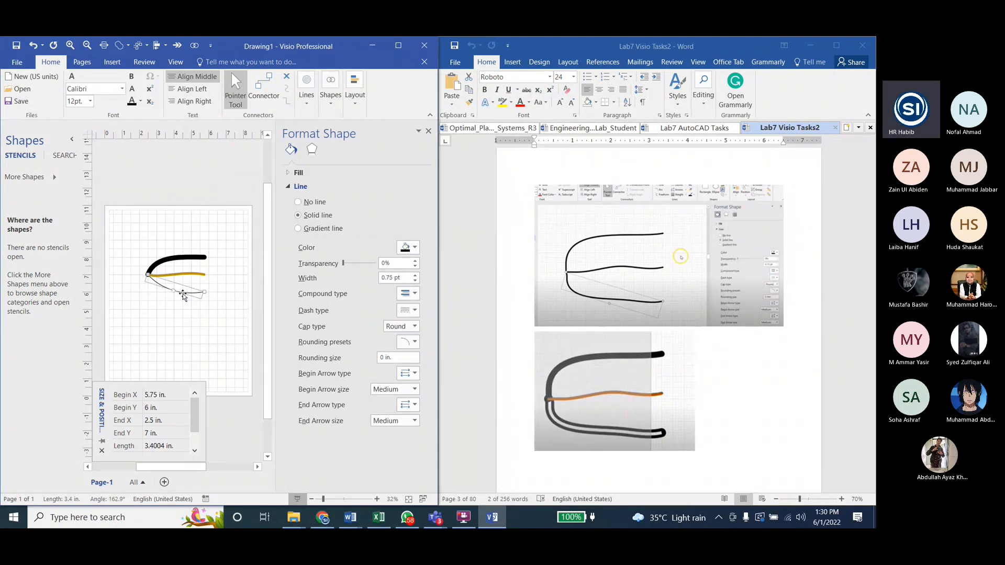
click(343, 281)
text(25)
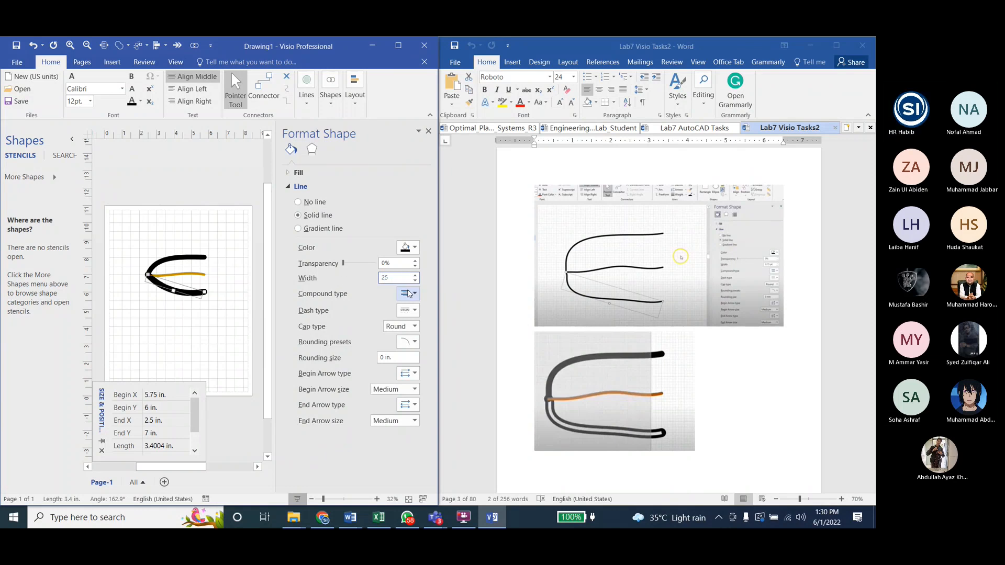
click(409, 294)
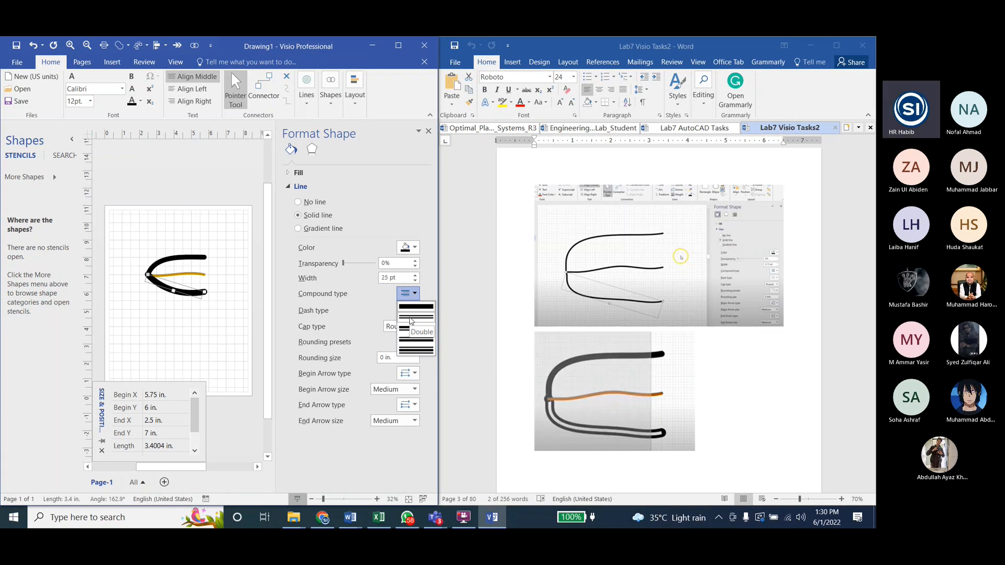
click(410, 319)
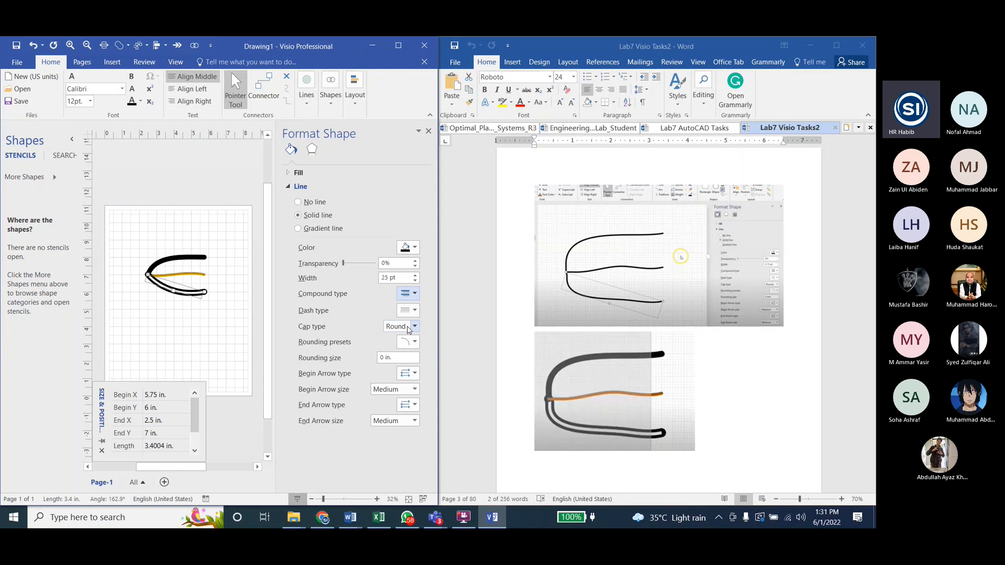
click(407, 295)
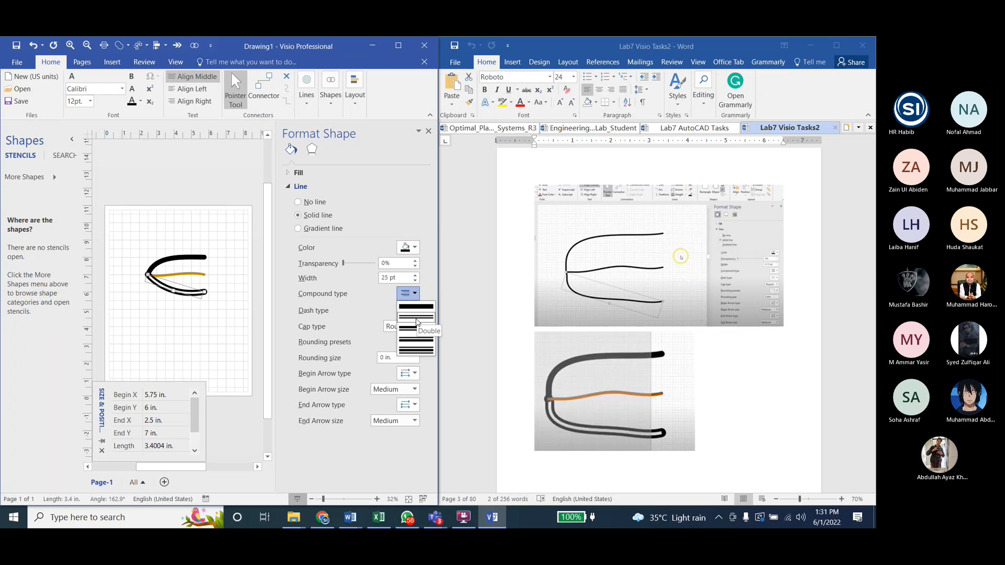
click(395, 313)
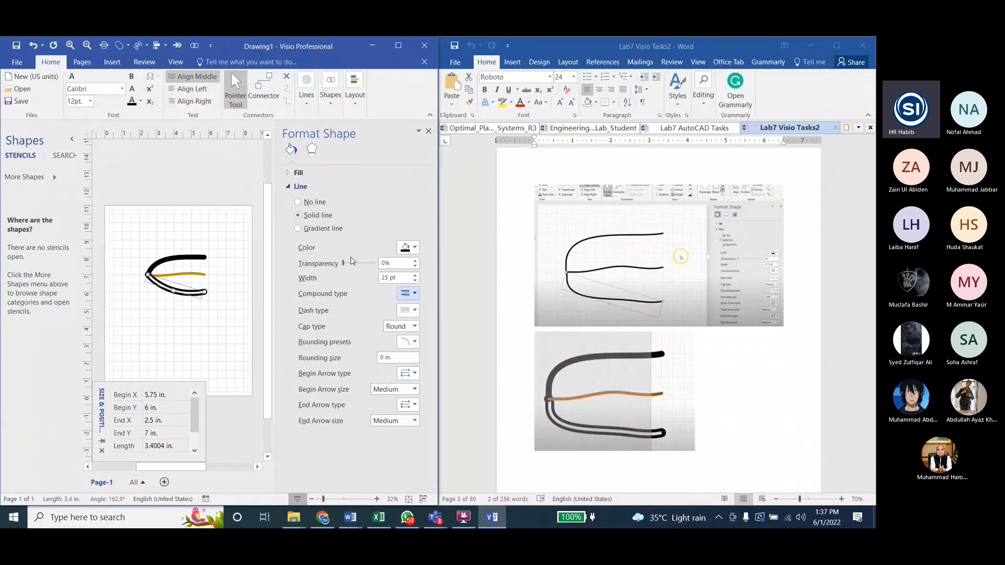
click(118, 281)
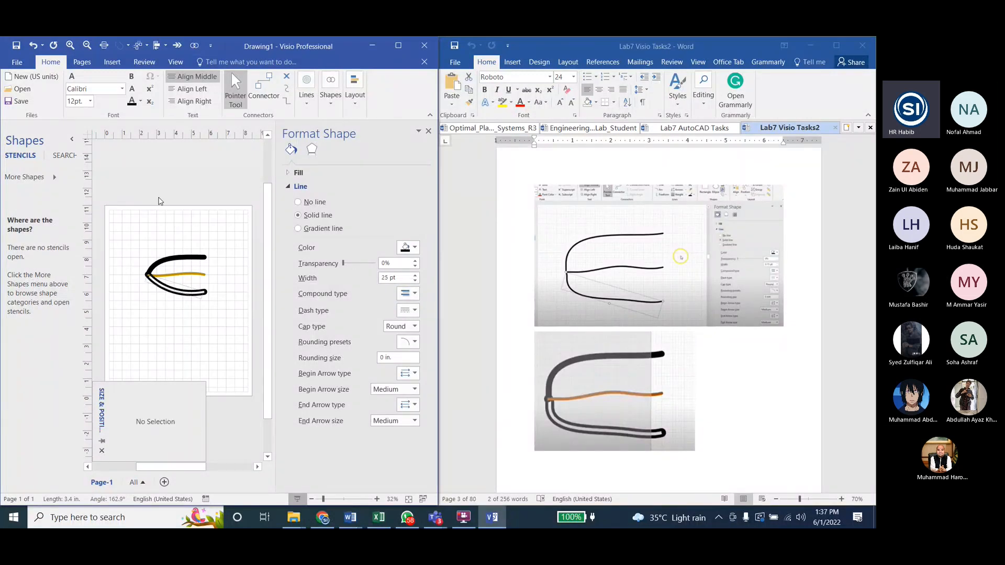
Step: Select the middle gold curve, close the shape formatting pane and enlarge the view of the wires
click(190, 275)
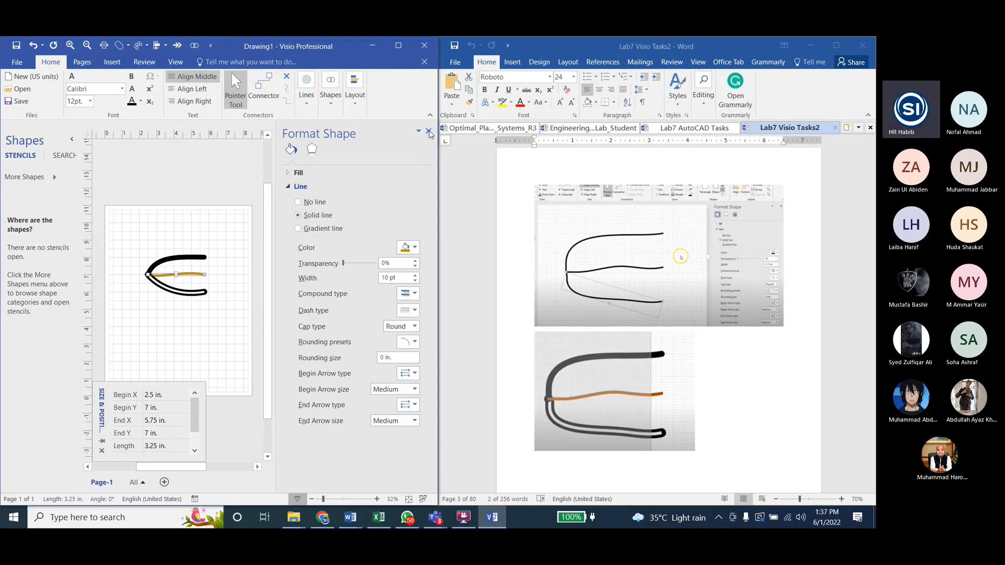
click(429, 131)
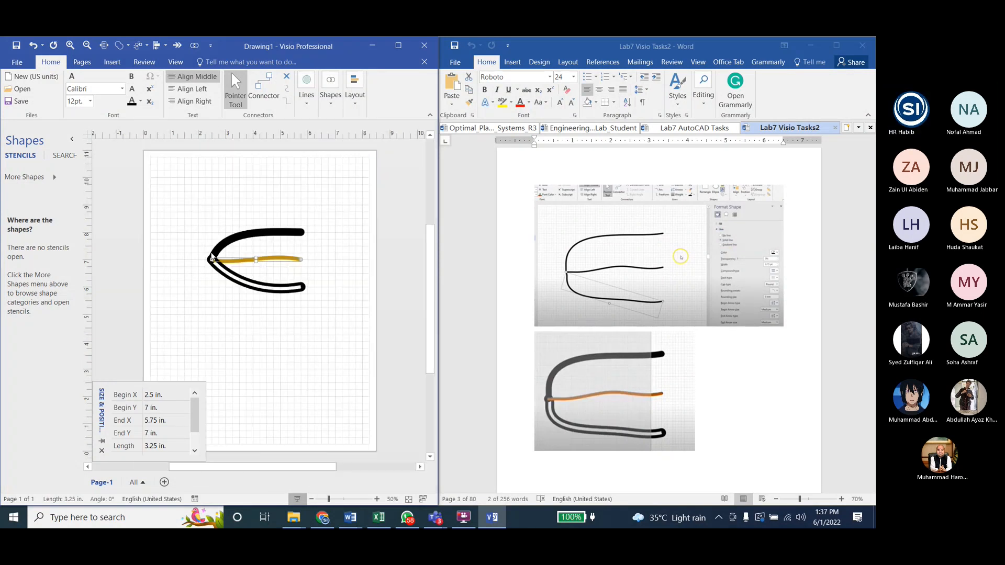
scroll(211, 257, up, 3)
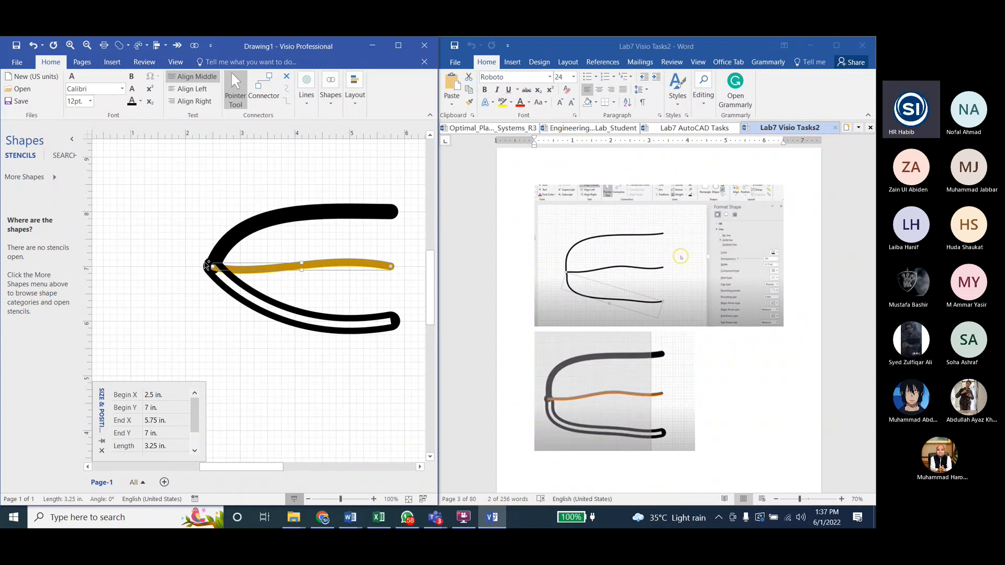
scroll(205, 266, down, 2)
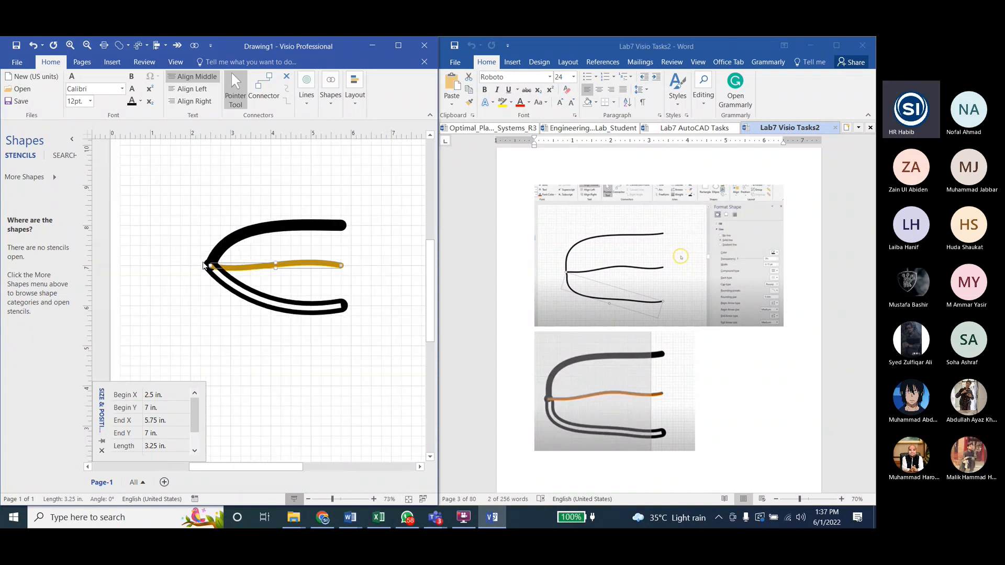
scroll(203, 265, up, 2)
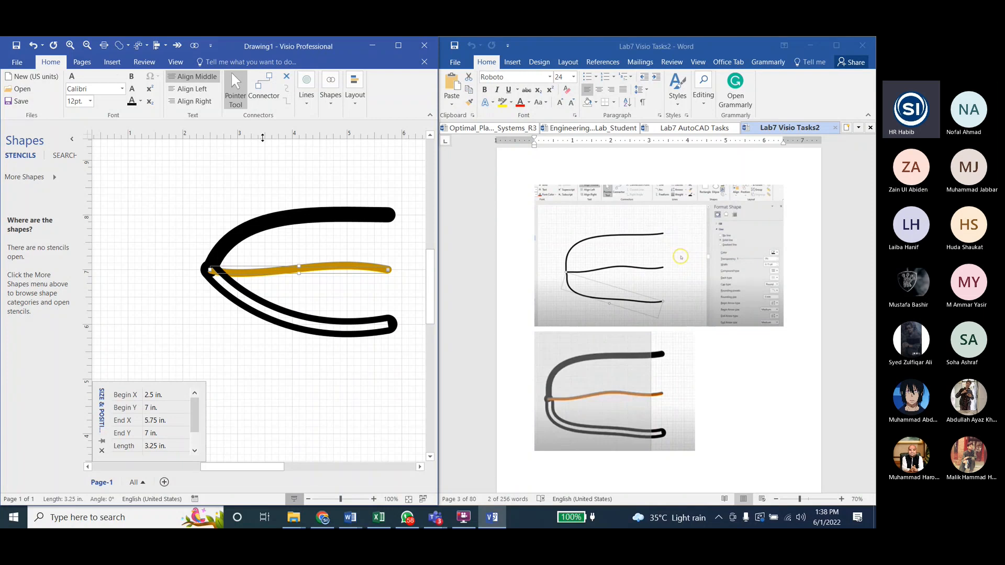
Step: Try the Offset operation on the middle gold curve with an offset distance of 0.1 in
click(330, 90)
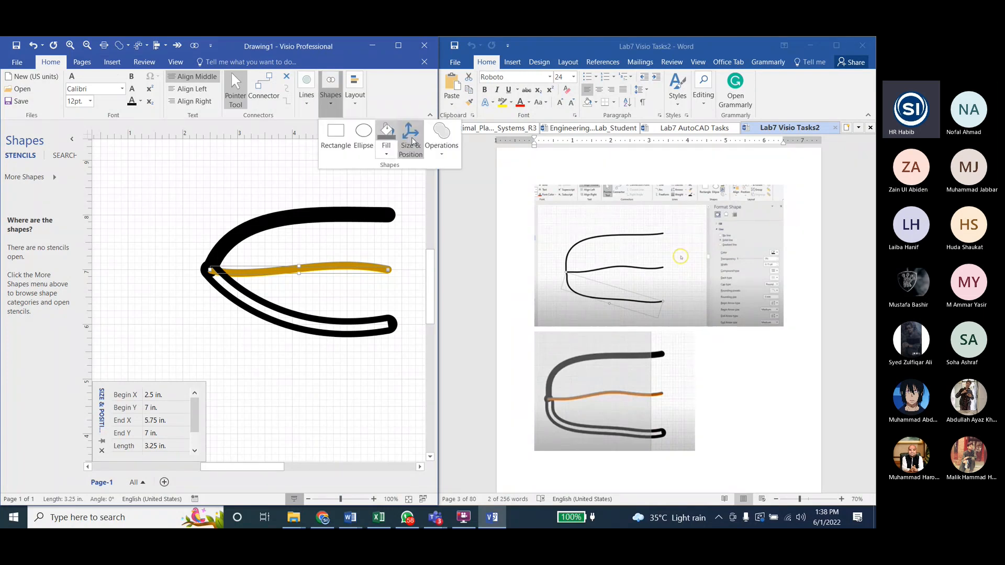
click(440, 149)
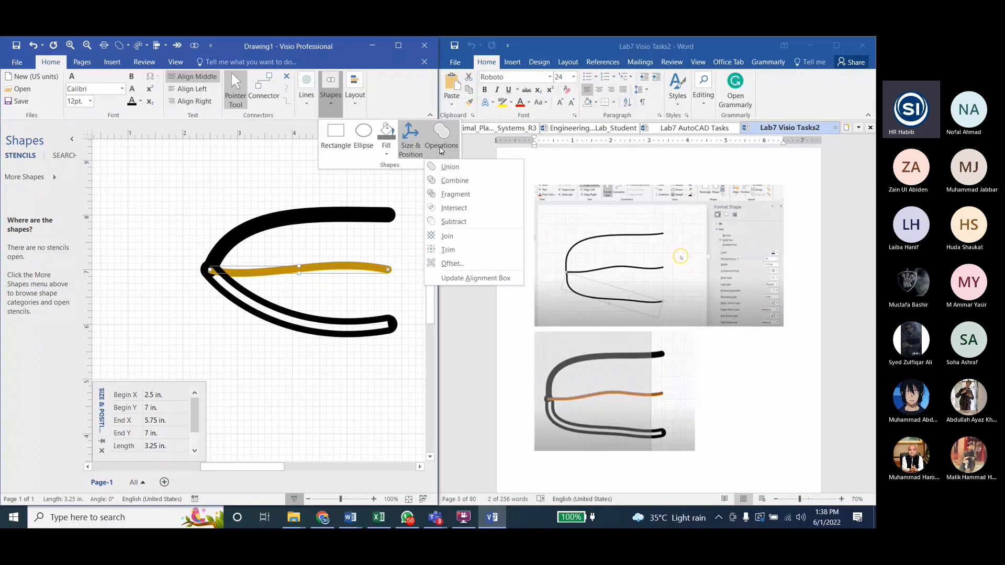
click(451, 263)
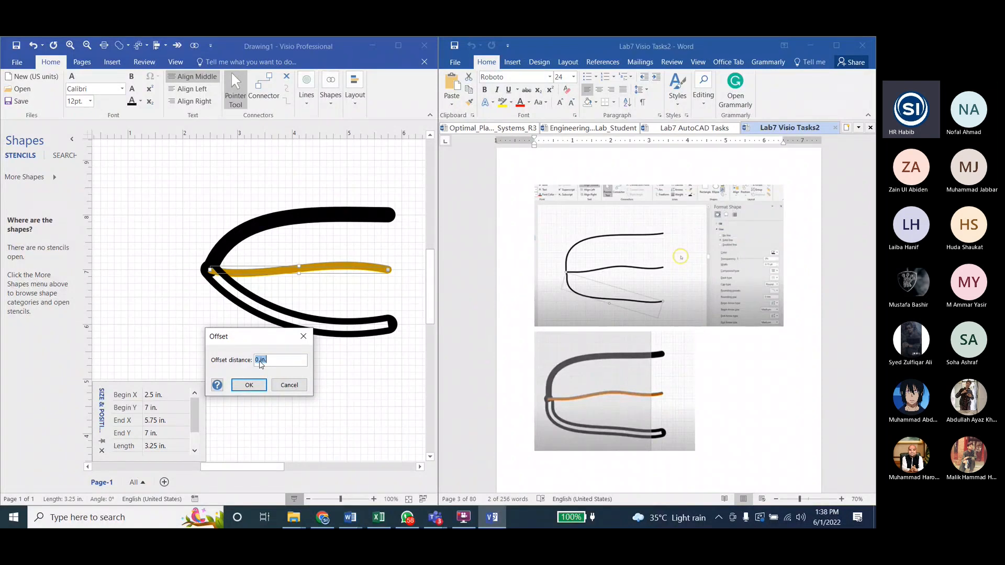
click(260, 361)
double_click(260, 361)
drag(274, 366, 244, 365)
text(1)
key(BackSpace)
text(0.1)
click(253, 388)
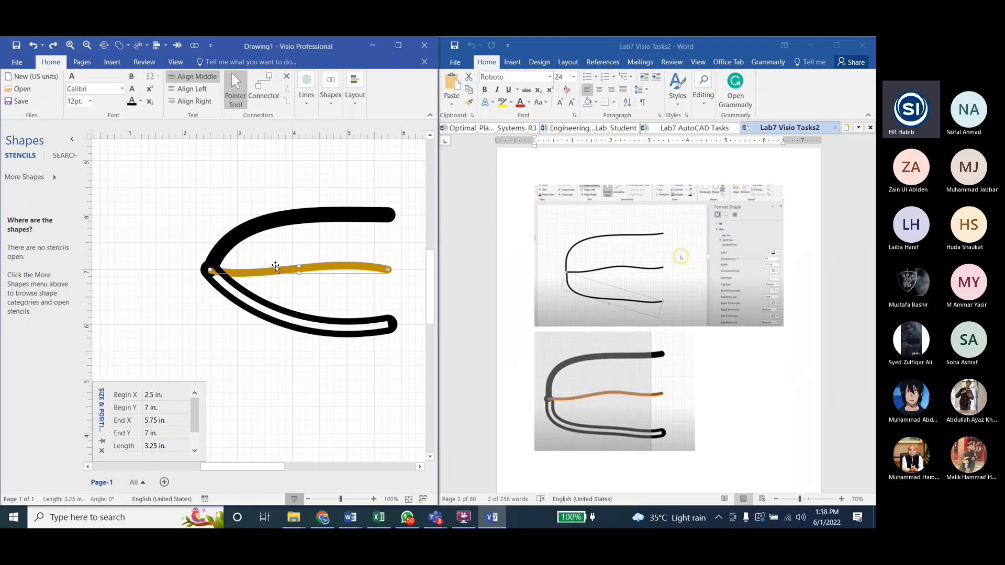
Step: Try offsetting the middle gold curve by 0.3 in and undo that offset
click(330, 91)
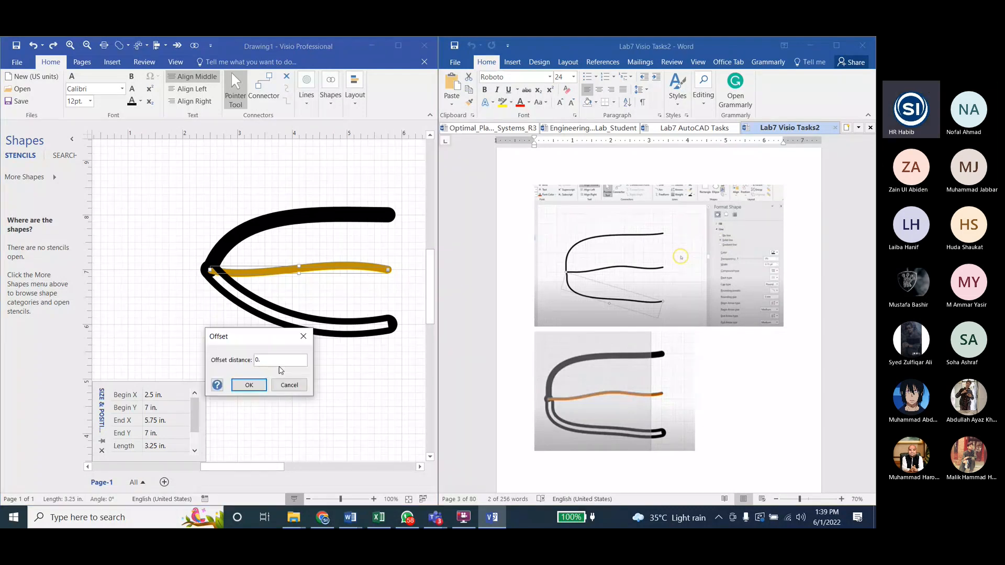
text(3)
click(250, 386)
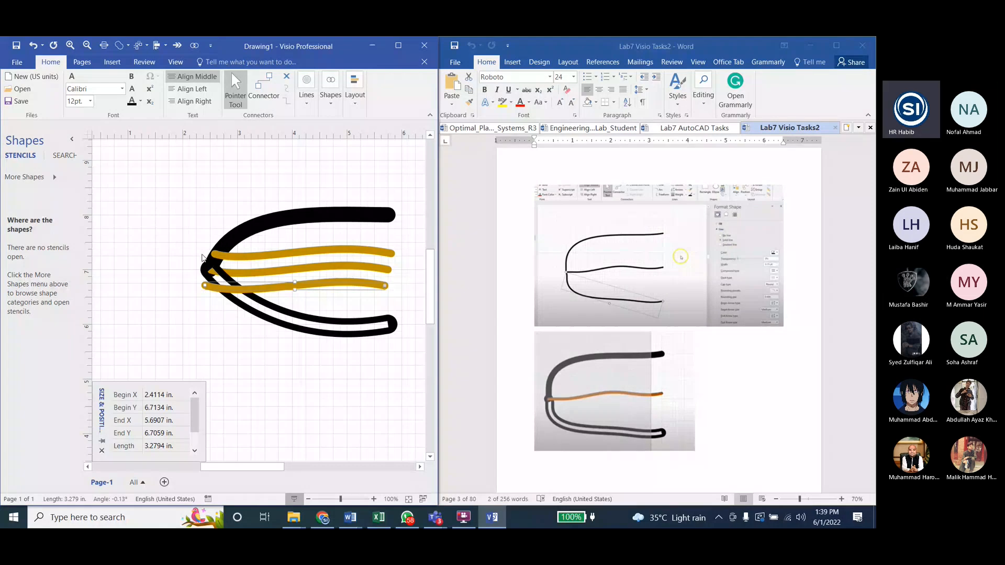
key(ctrl+z)
Step: Offset the middle gold curve again at a closer spacing, then delete the original between the copies and undo the deletion
click(330, 89)
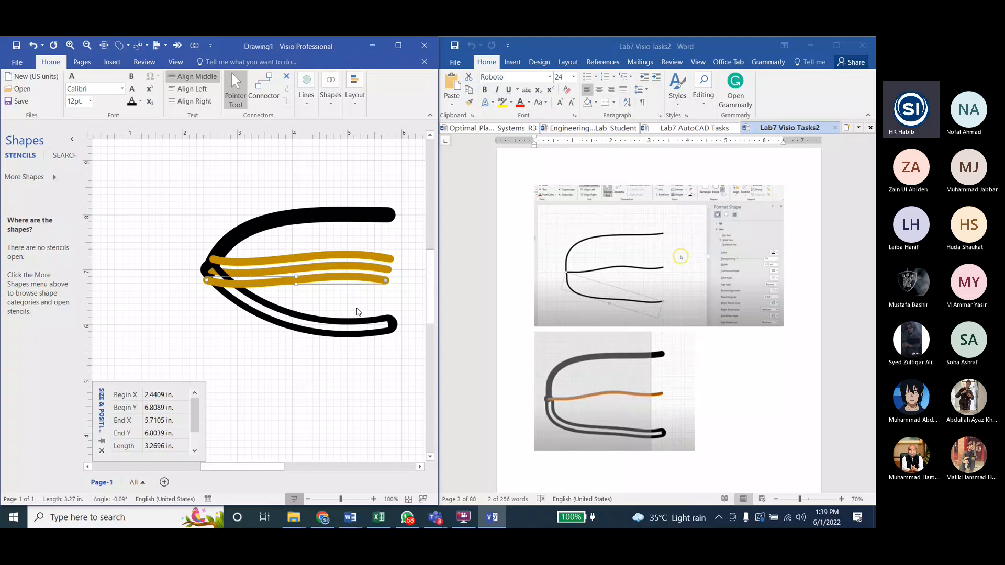
key(Delete)
scroll(357, 312, up, 3)
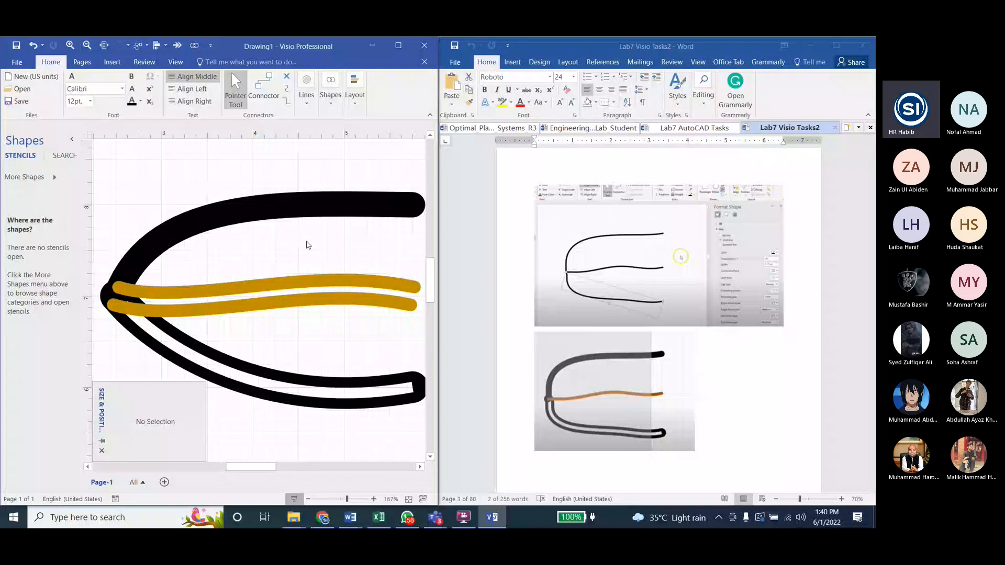
key(ctrl+z)
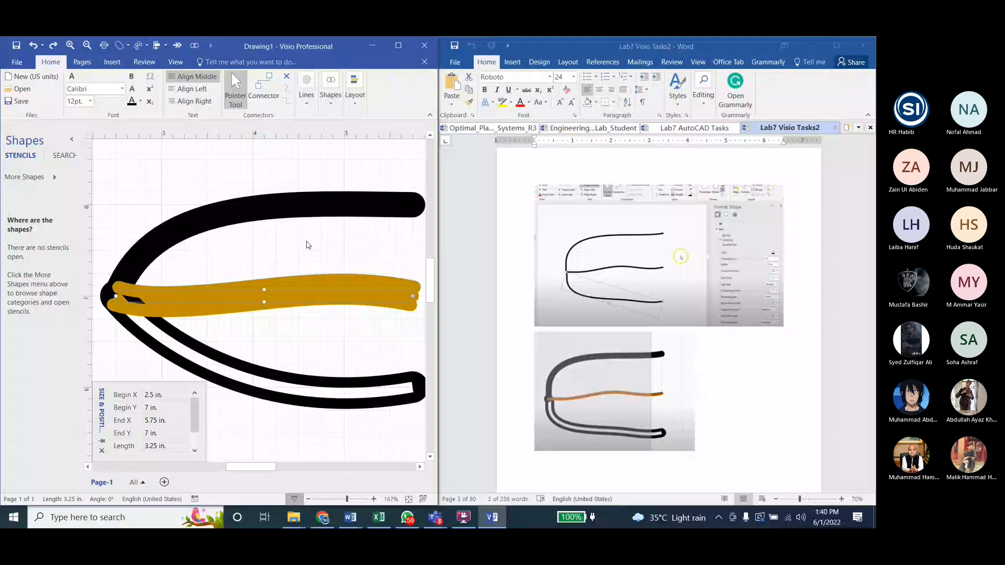
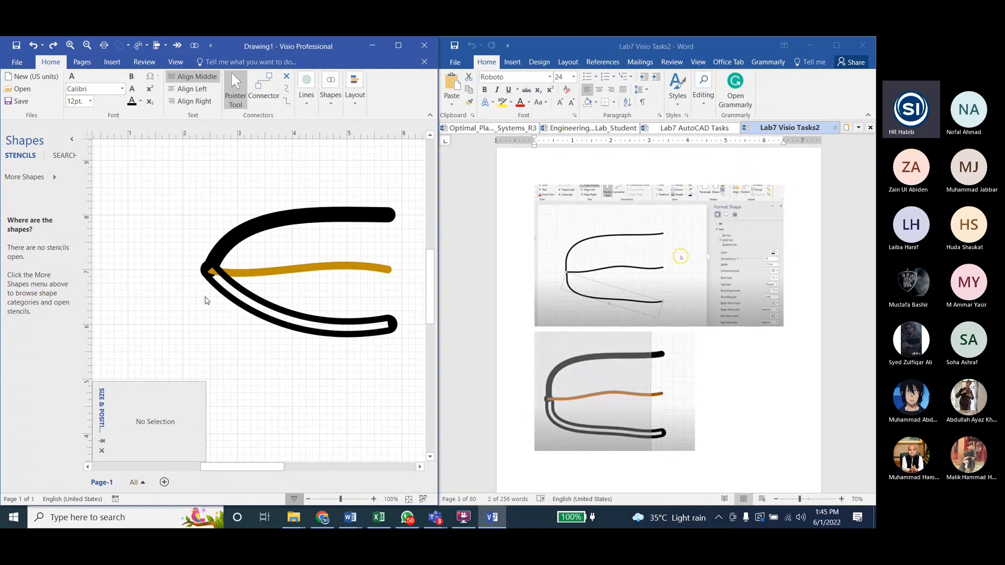
Step: Draw a rectangle about 1.63 by 0.70 in over the thick black top wire, following the next reference figure
scroll(675, 315, down, 10)
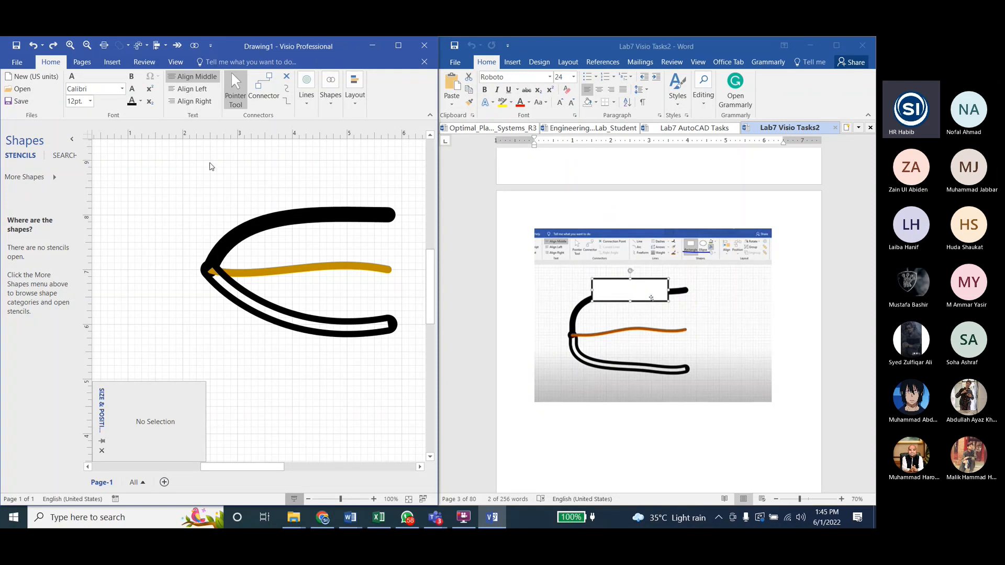
click(326, 99)
click(335, 133)
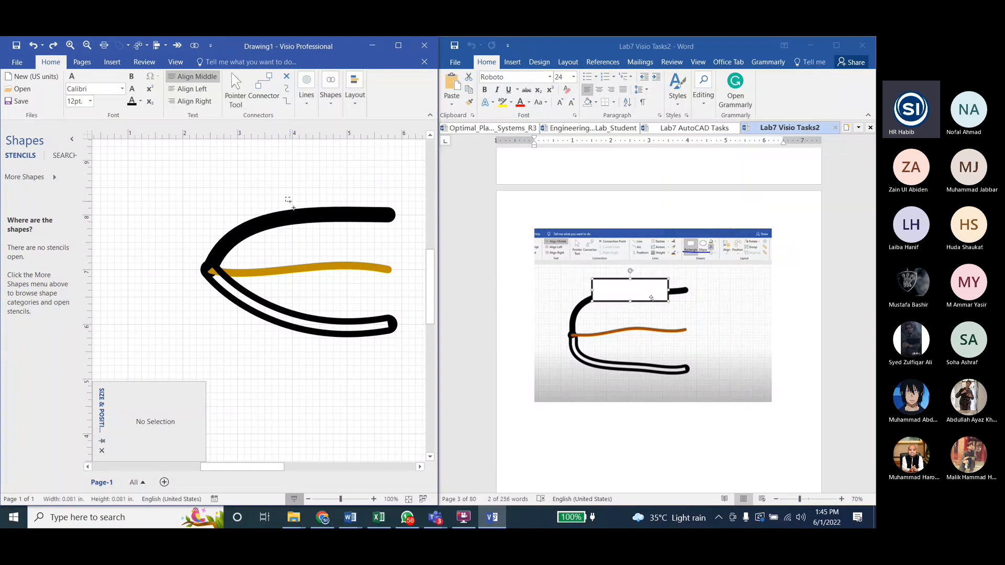
drag(286, 198, 373, 235)
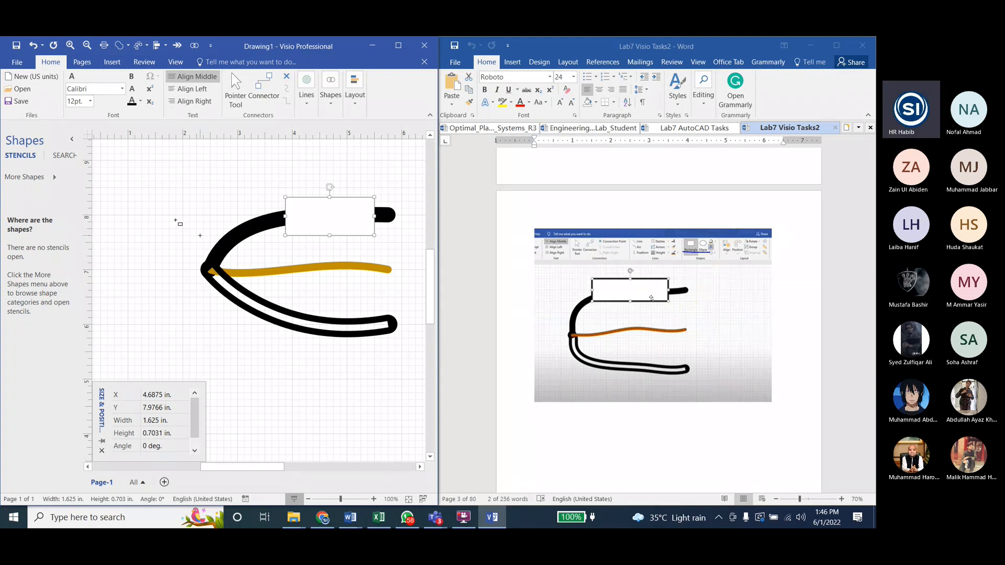
Step: Duplicate the rectangle twice and place the copies over the gold middle wire and the white bottom wire
key(ctrl+d)
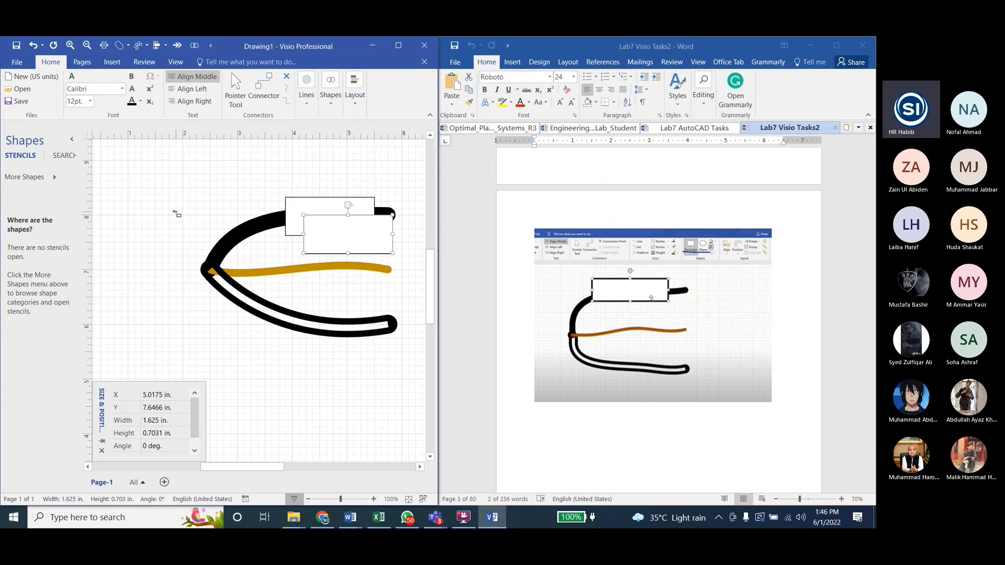
key(ctrl+d)
key(ctrl+1)
drag(352, 253, 309, 323)
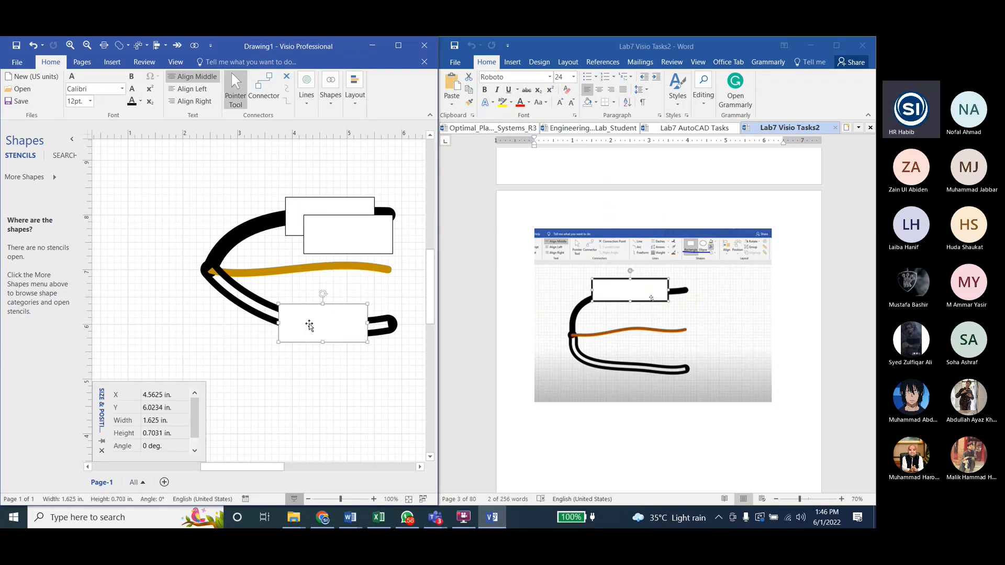
drag(349, 231, 314, 275)
click(354, 165)
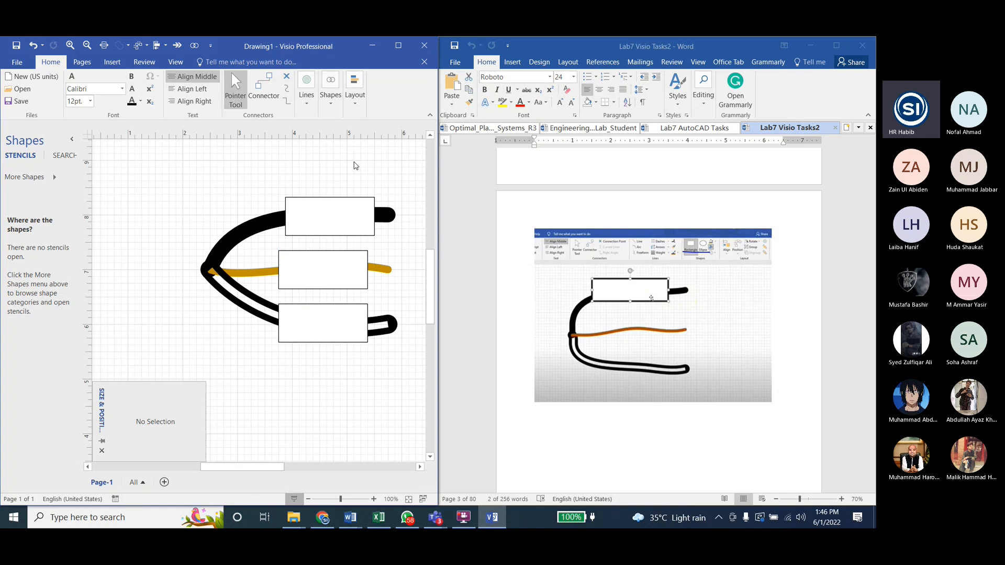
Step: Align the three rectangles on their centers, using the top rectangle as the reference
click(325, 216)
shift+click(307, 256)
shift+click(310, 323)
click(357, 106)
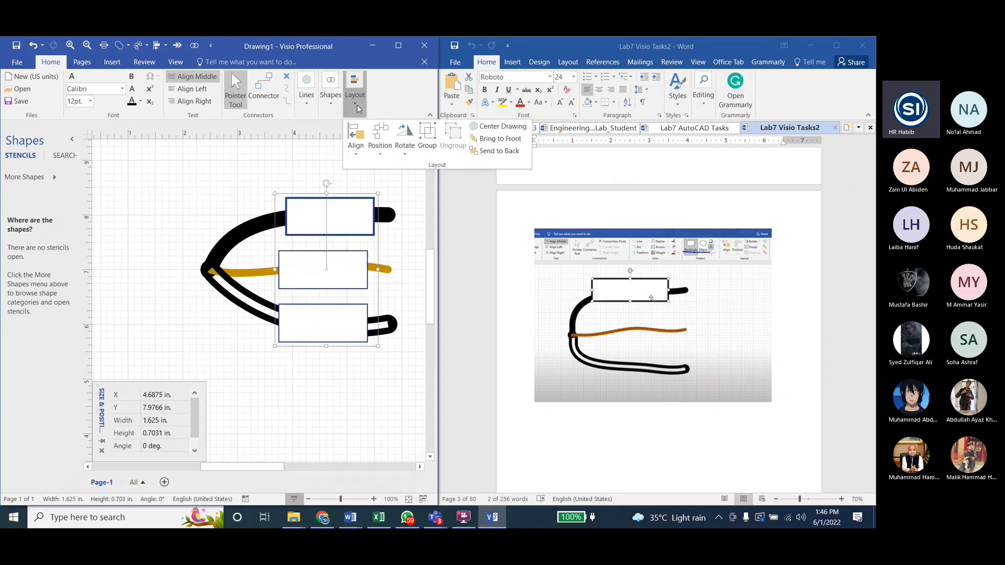
click(378, 155)
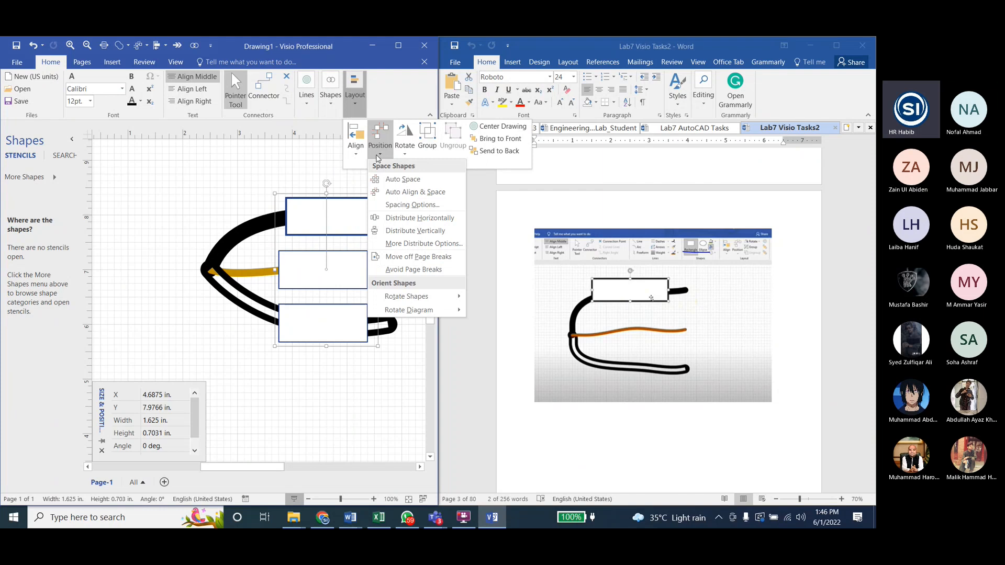
click(357, 153)
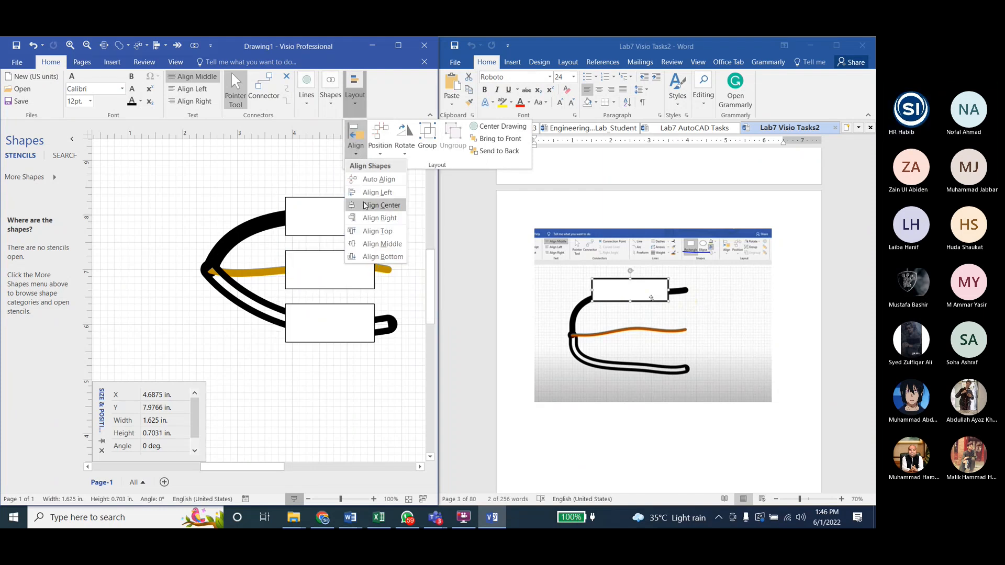
click(364, 205)
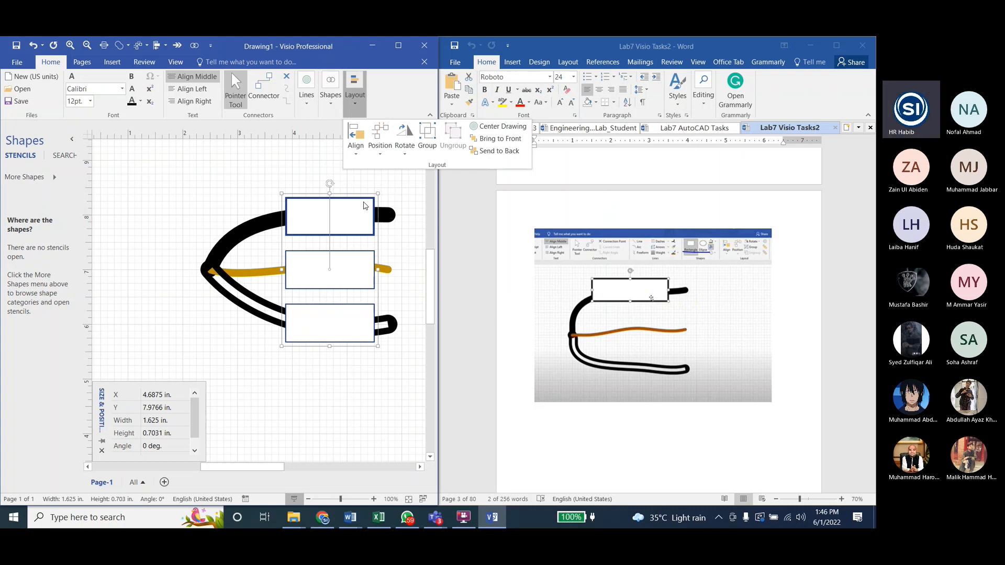
click(243, 173)
click(242, 173)
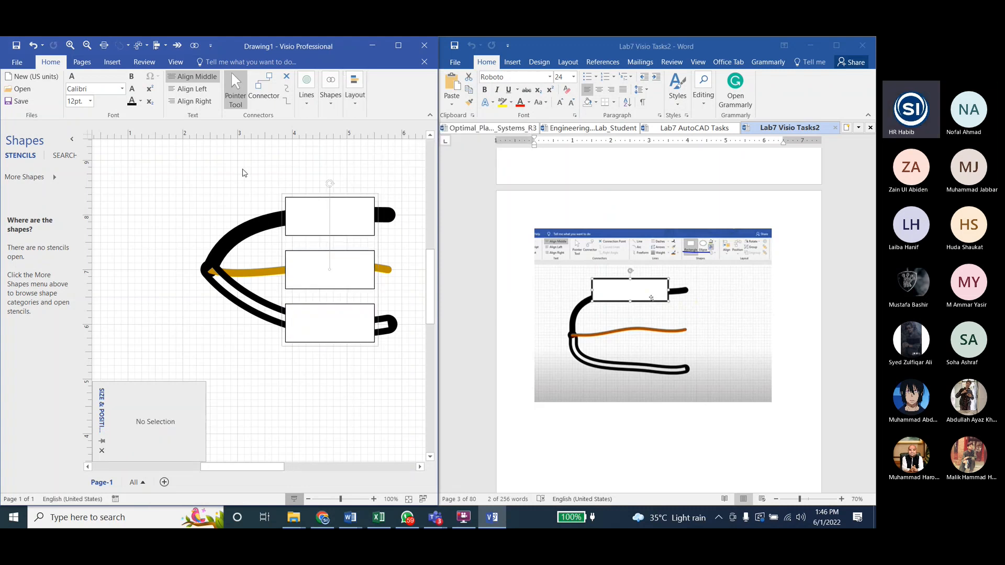
Step: Distribute the three rectangles vertically so that they are evenly spaced, and clear the selection
click(311, 212)
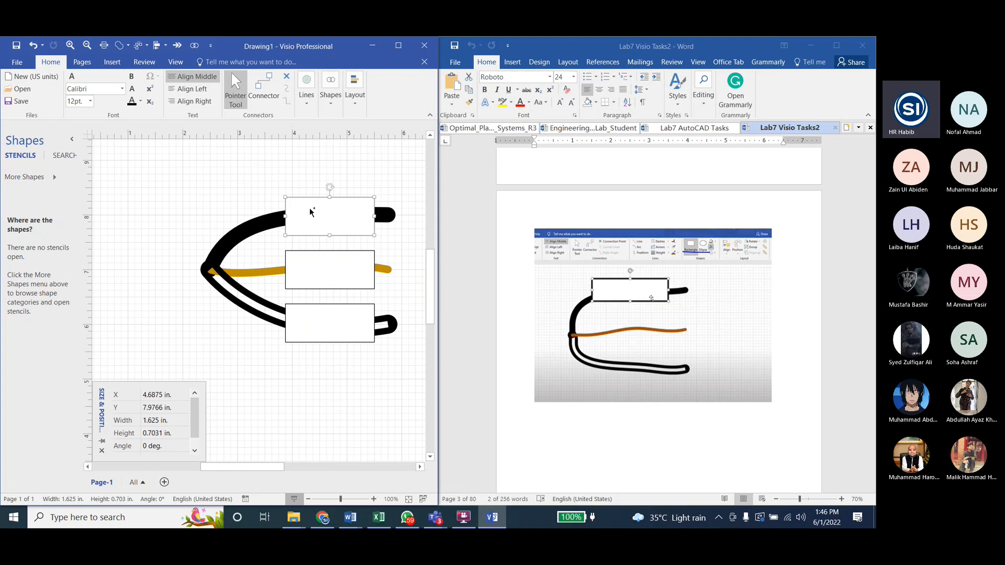
shift+click(321, 263)
shift+click(321, 319)
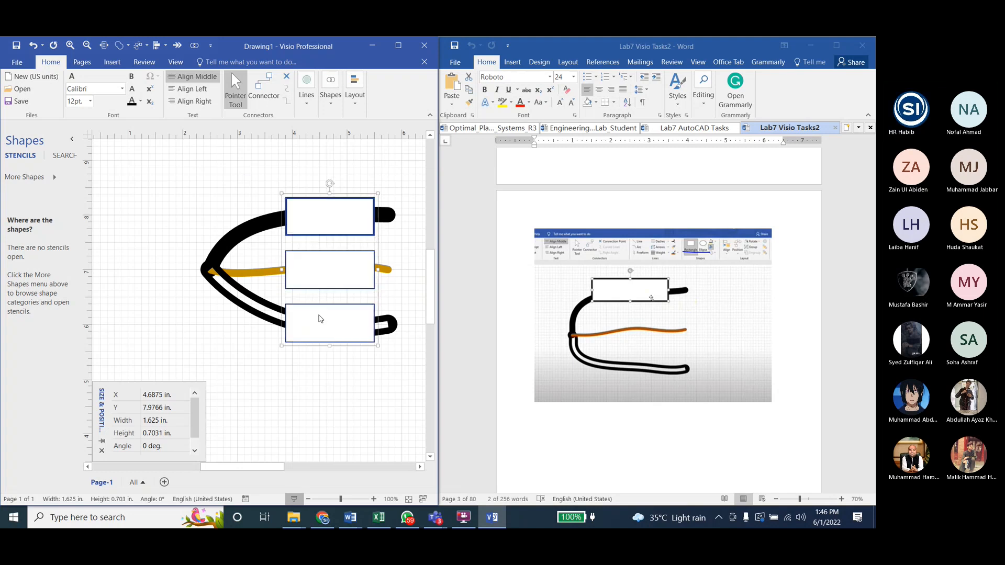
click(325, 102)
click(311, 98)
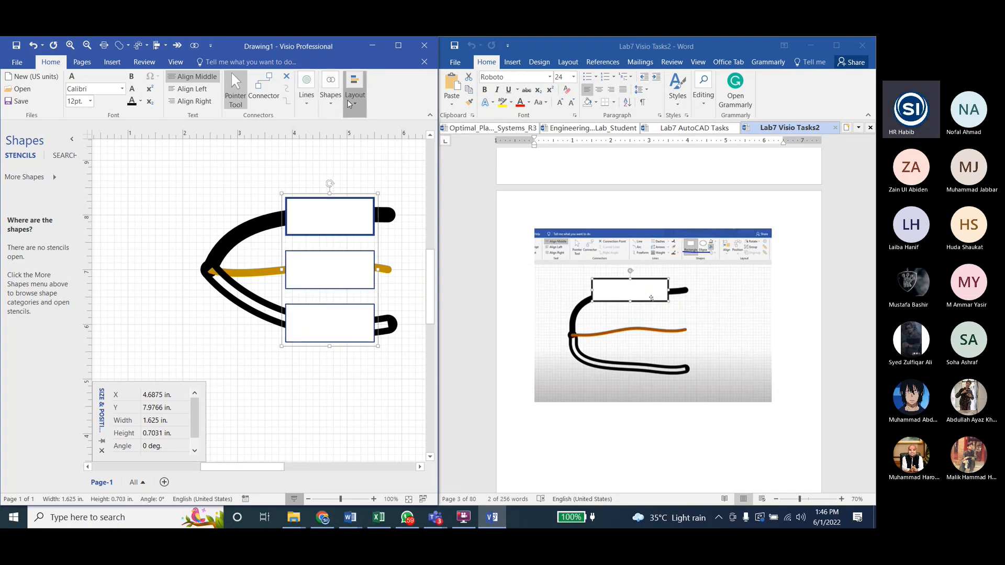
click(350, 104)
click(356, 147)
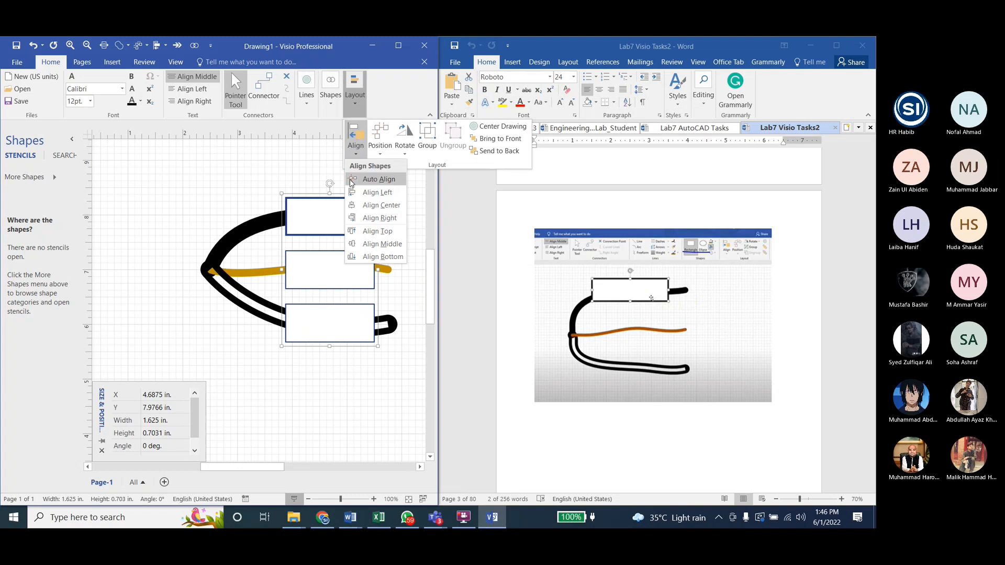
click(385, 153)
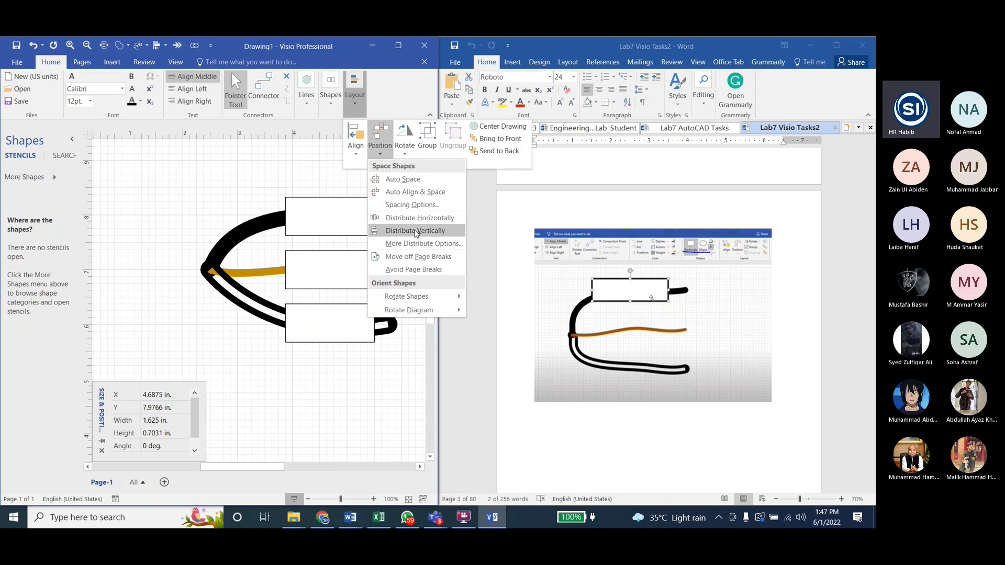
click(415, 231)
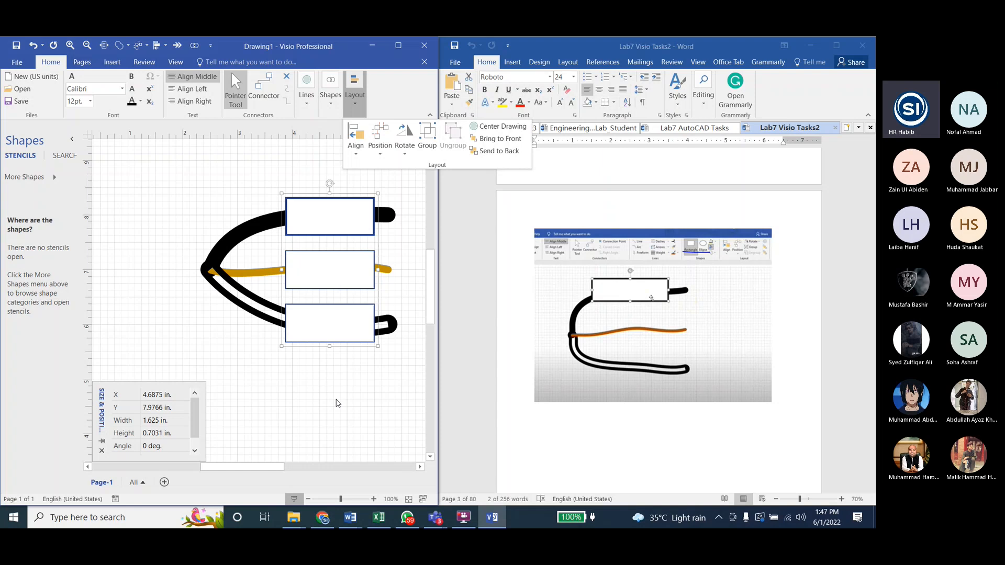
click(337, 403)
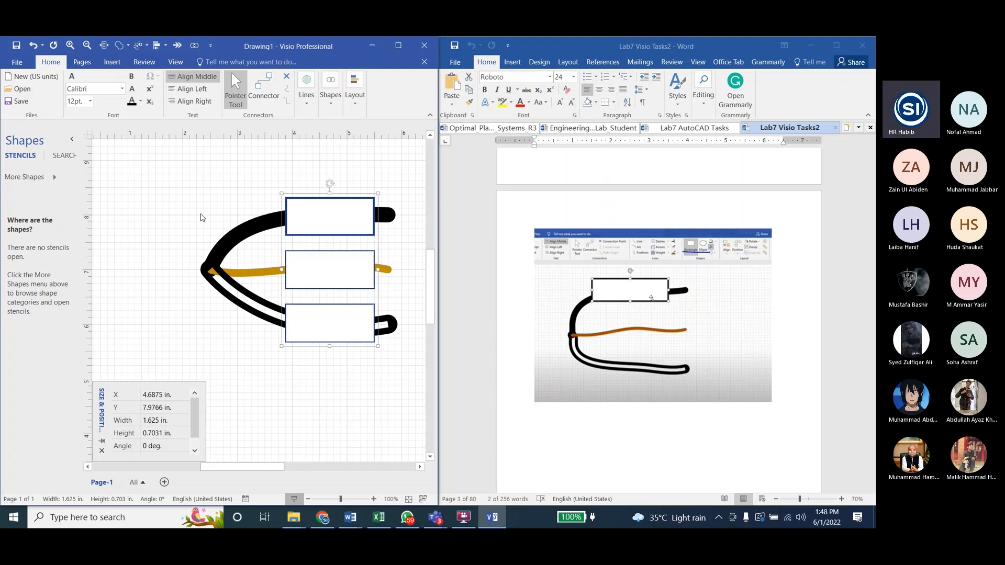
click(150, 208)
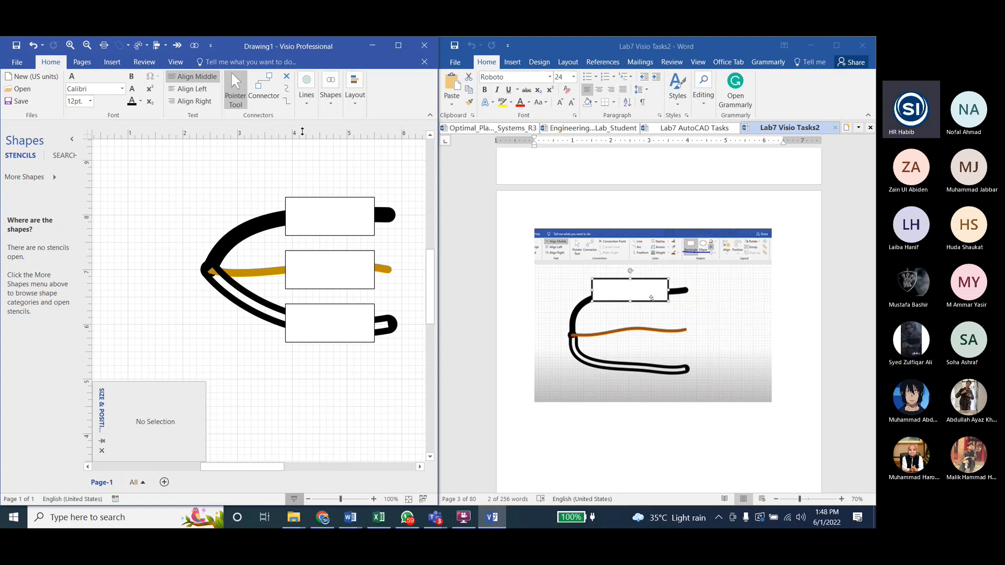
Step: Add a text box about 1.33 by 0.44 in reading "Black" above the top rectangle and move the label onto that rectangle
click(307, 102)
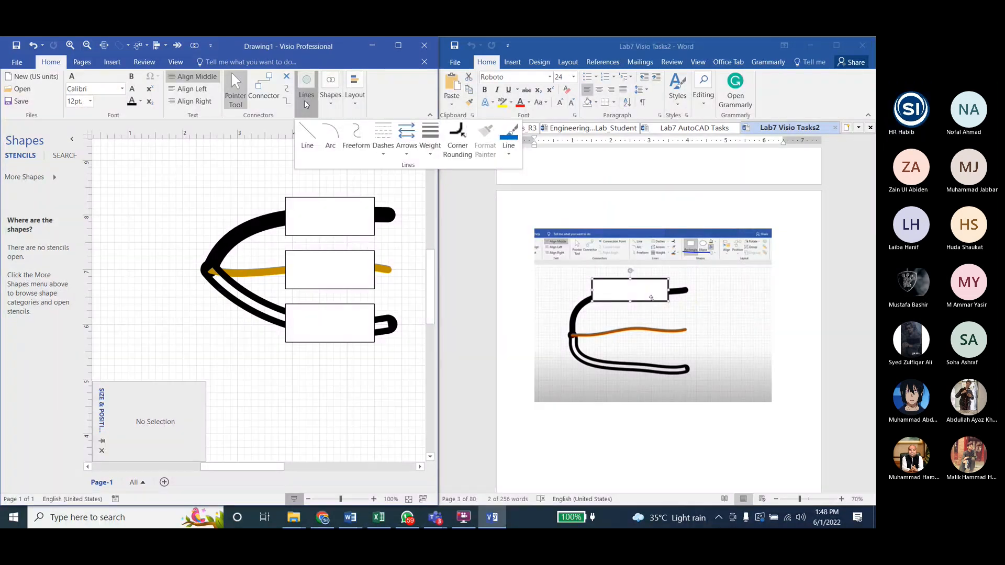
click(307, 103)
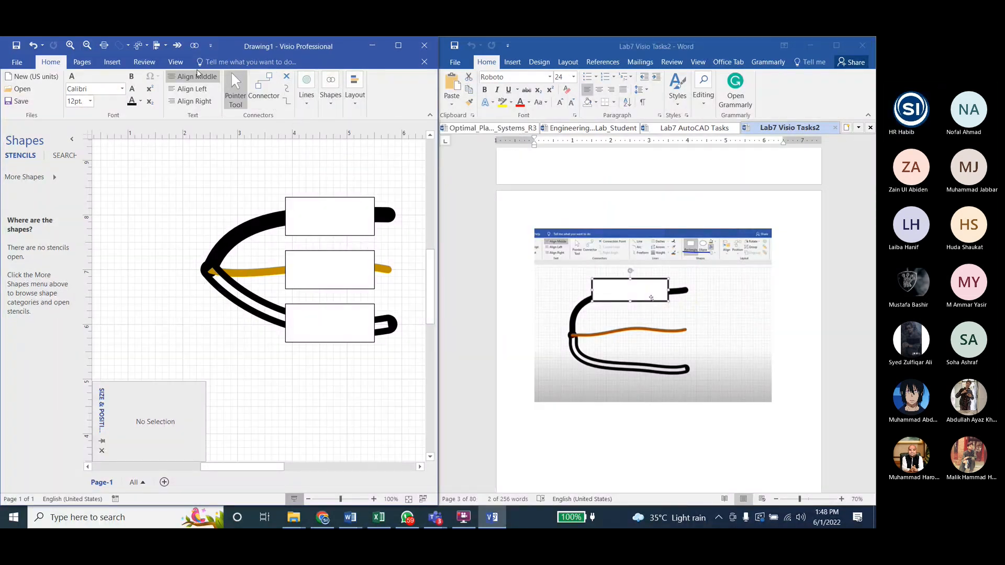
click(110, 63)
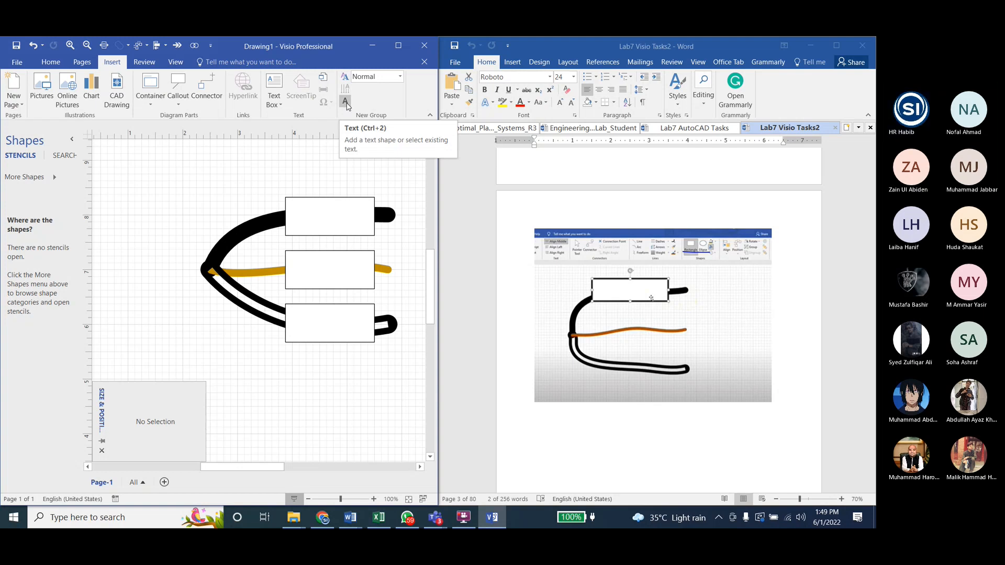
click(345, 103)
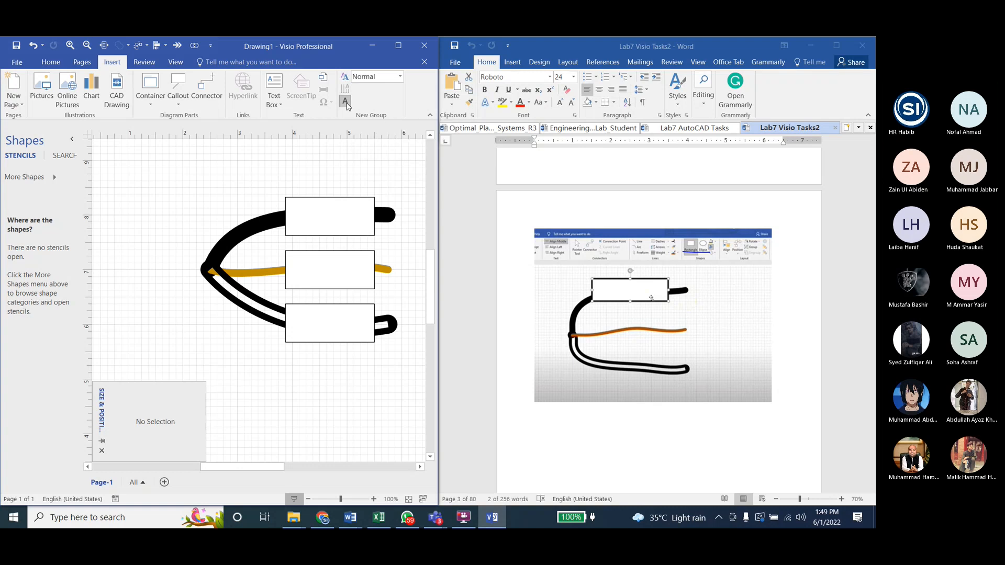
drag(299, 167, 372, 191)
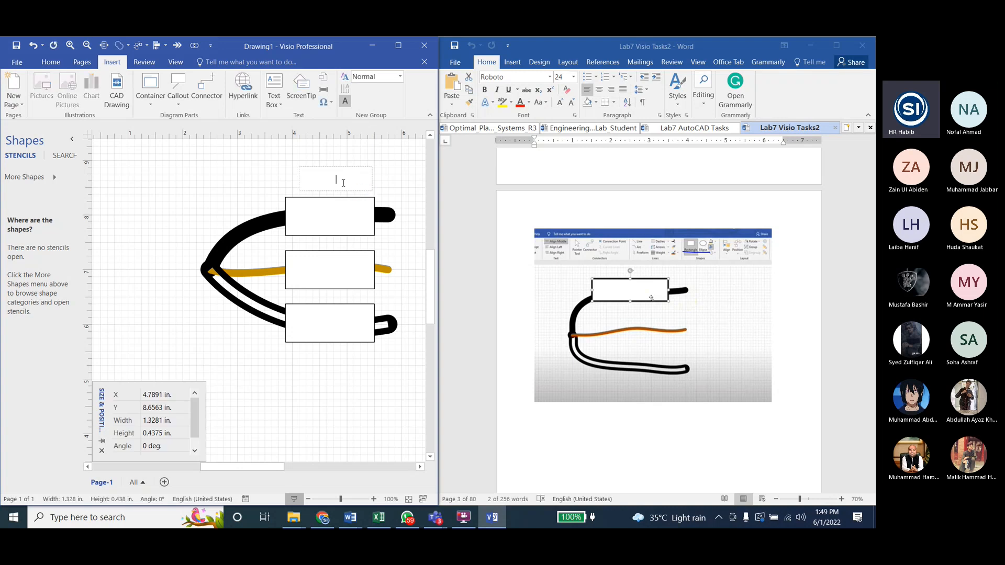
text(Black)
click(286, 149)
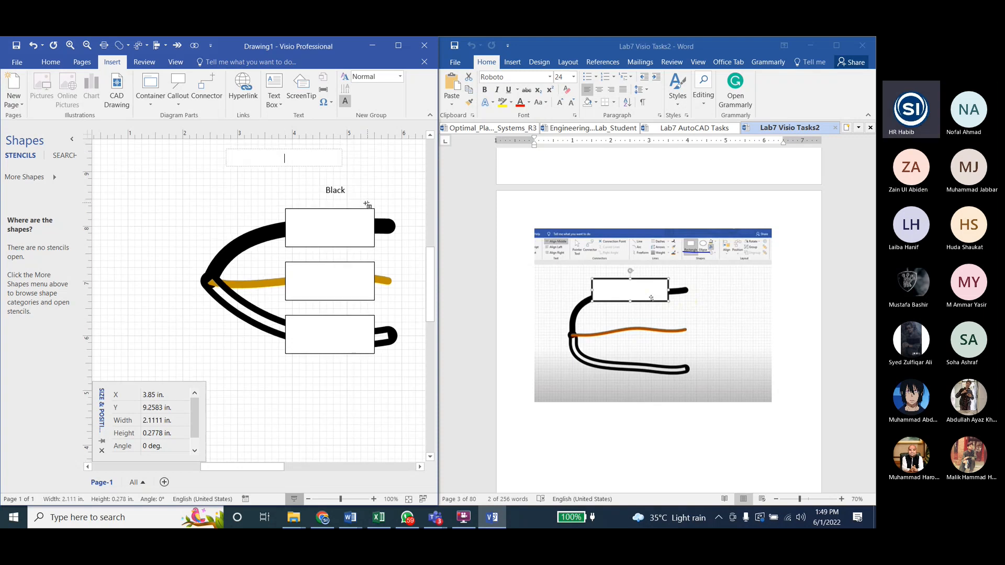
key(Escape)
click(342, 195)
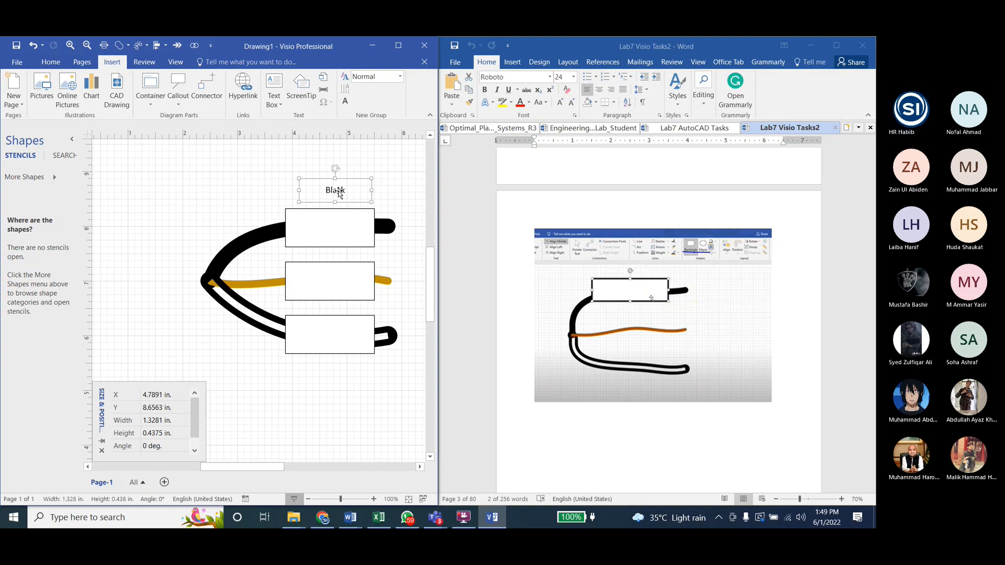
drag(340, 193, 329, 250)
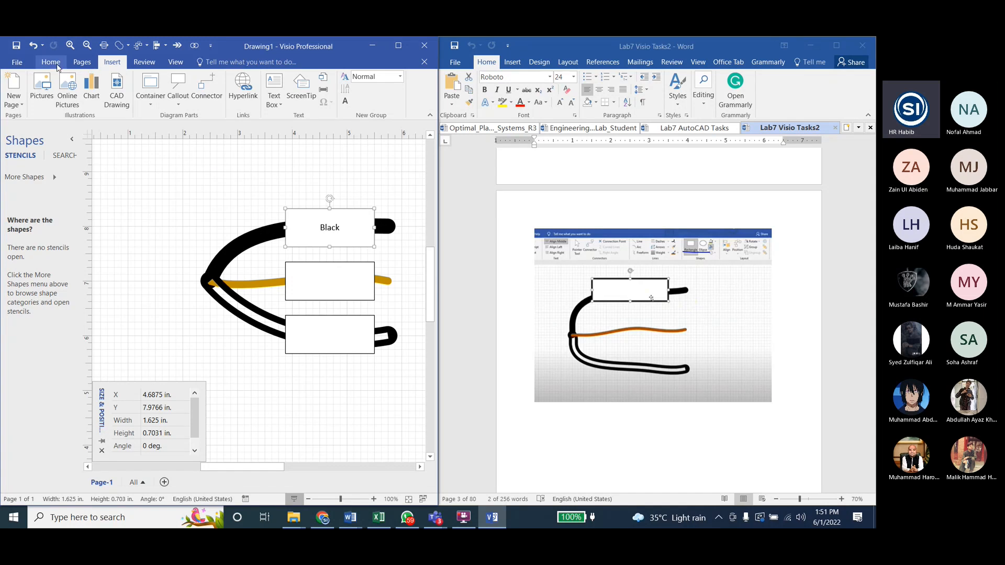
Step: Try an 18 pt font size and a text deletion on the top rectangle's label, and undo these edits
click(51, 61)
click(90, 101)
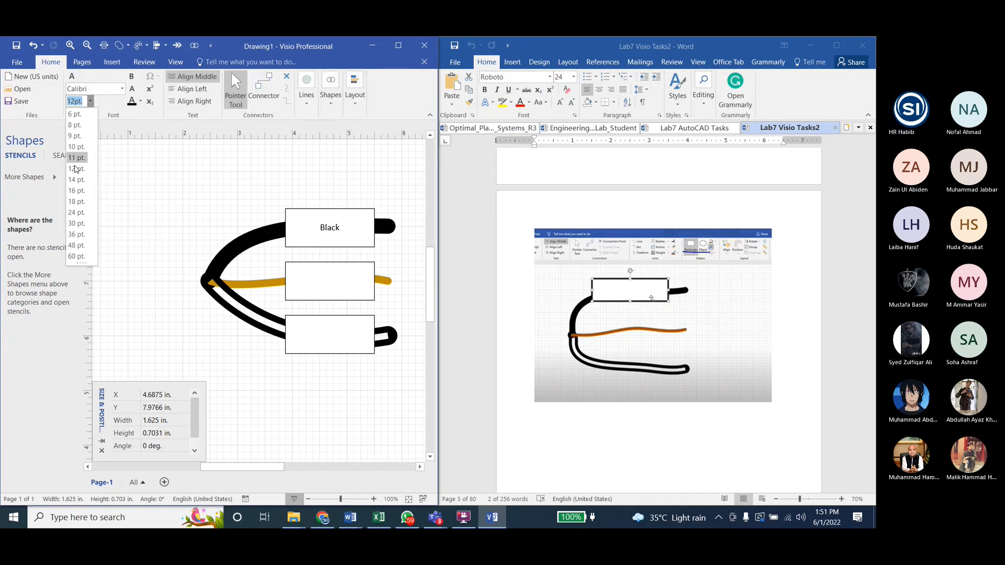
click(77, 201)
double_click(315, 225)
key(BackSpace)
key(ctrl+z)
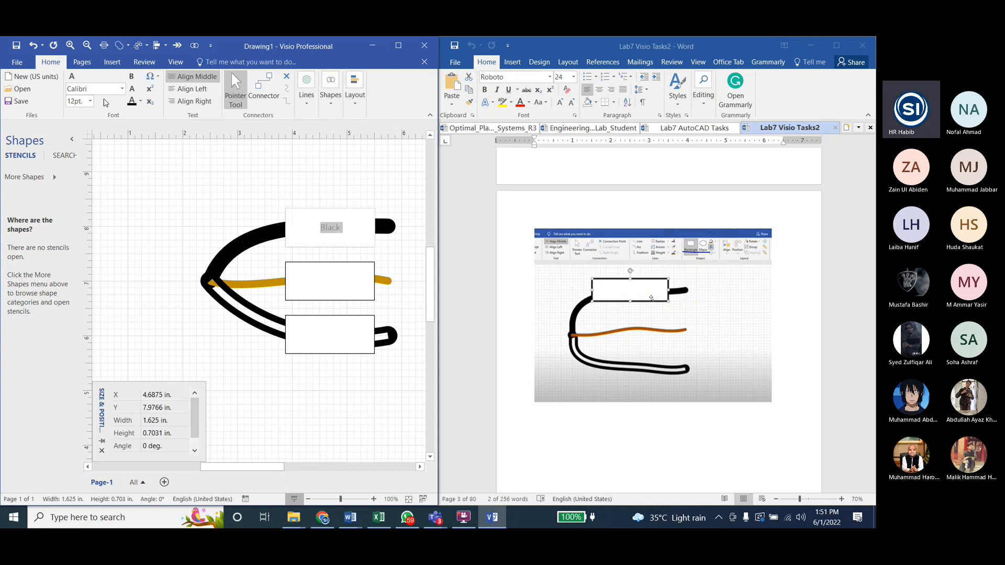
Step: Try a 48 pt font size on the "Black" label in the top rectangle
click(90, 101)
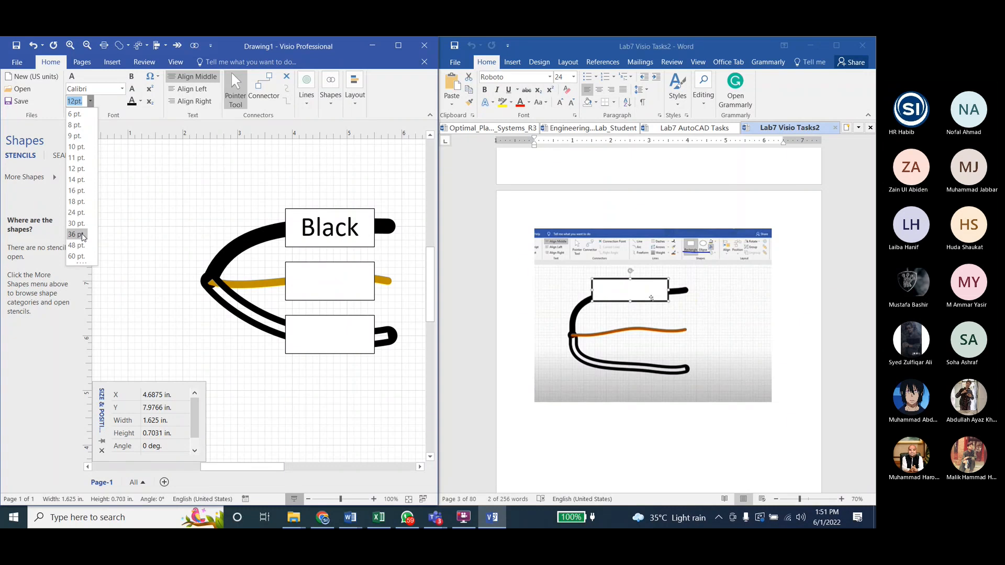
click(78, 244)
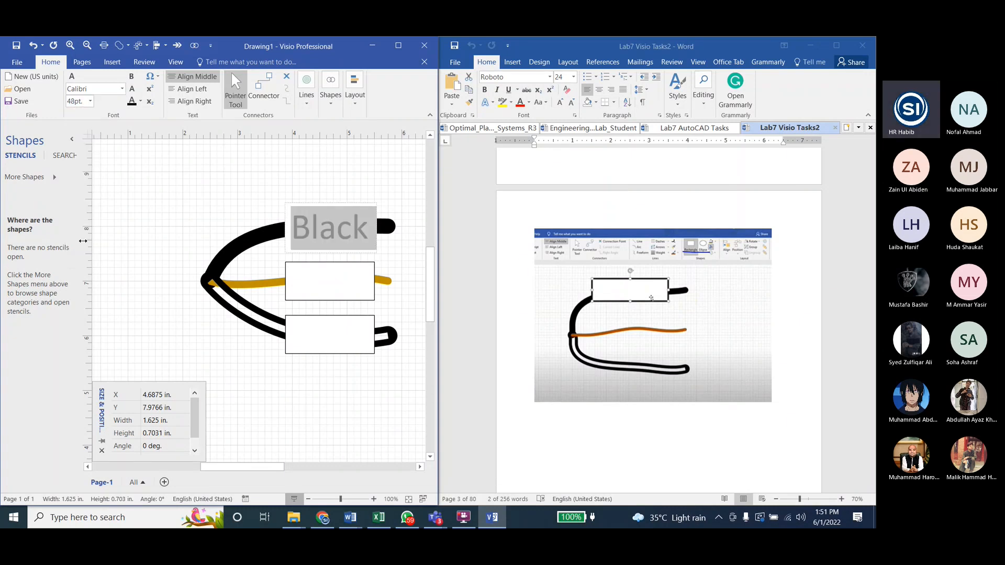
click(245, 169)
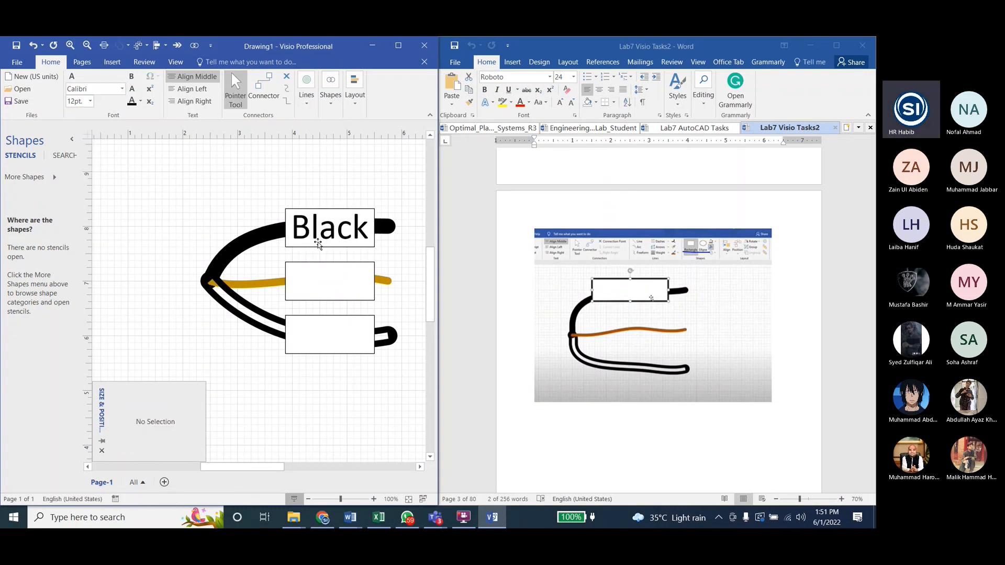
Step: Select the "Black" text in the top rectangle and set its font size to 30 pt
double_click(318, 244)
click(354, 236)
double_click(354, 236)
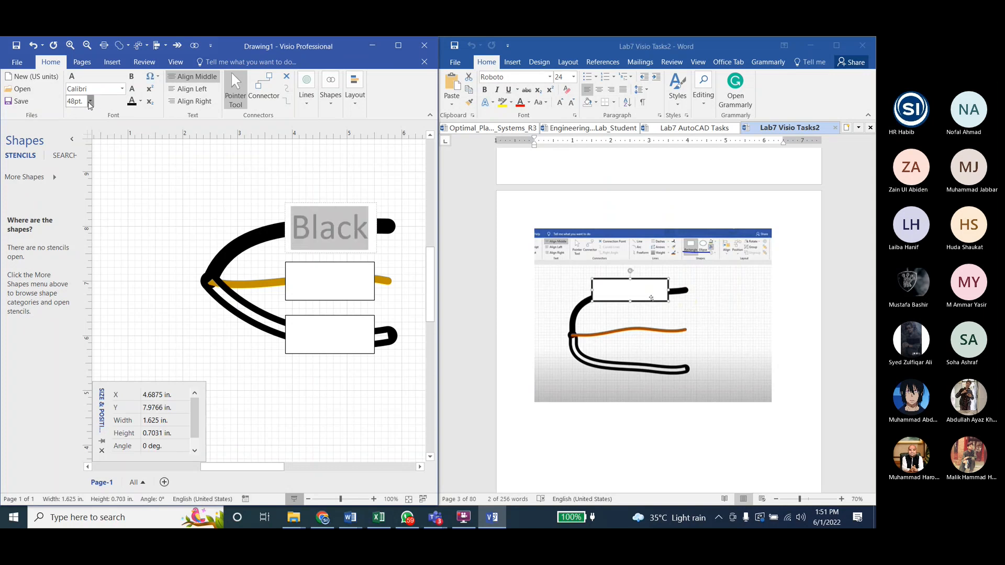
click(90, 102)
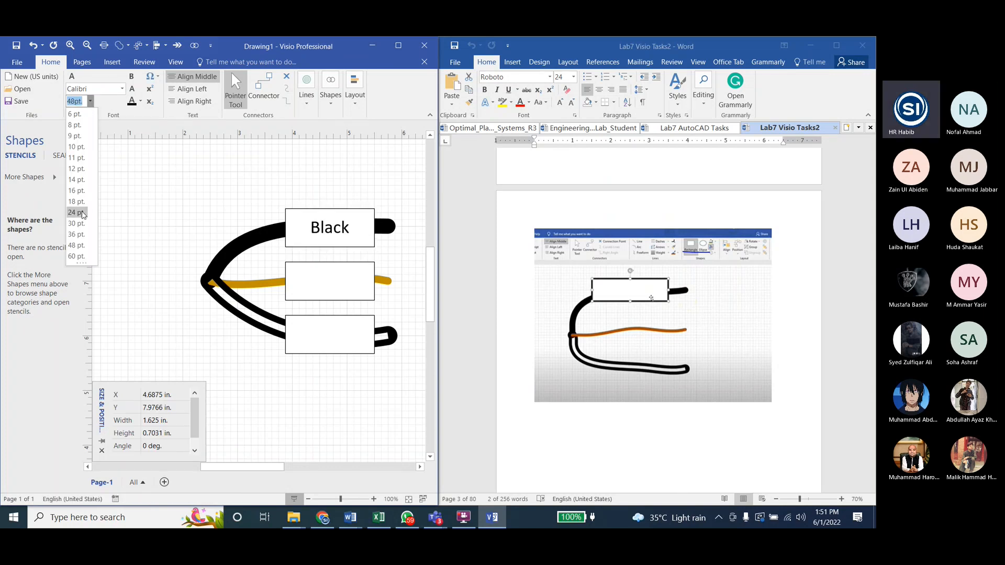
click(77, 223)
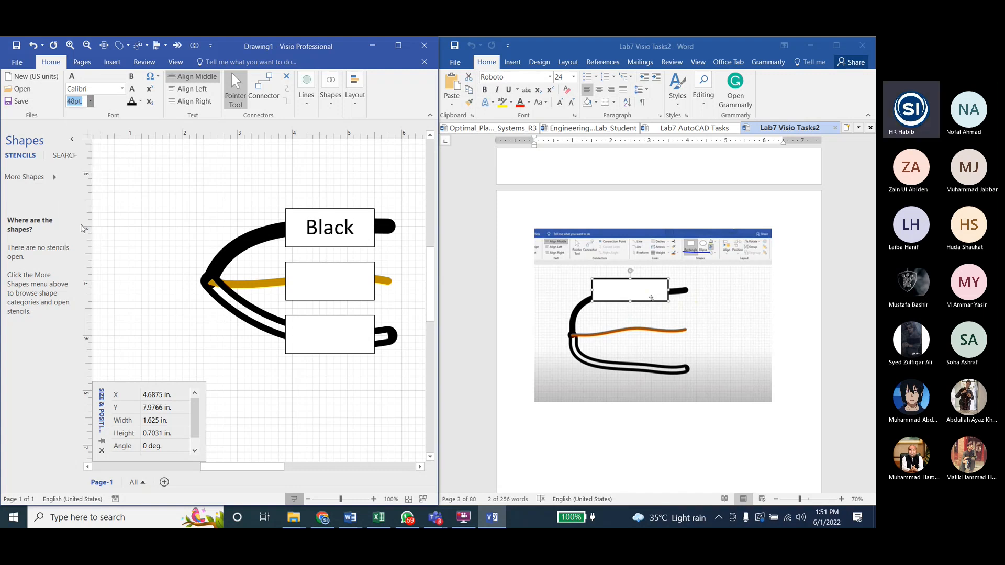
Step: Change the font of the "Black" label in the top rectangle to Arial Narrow
click(287, 184)
click(331, 233)
click(212, 185)
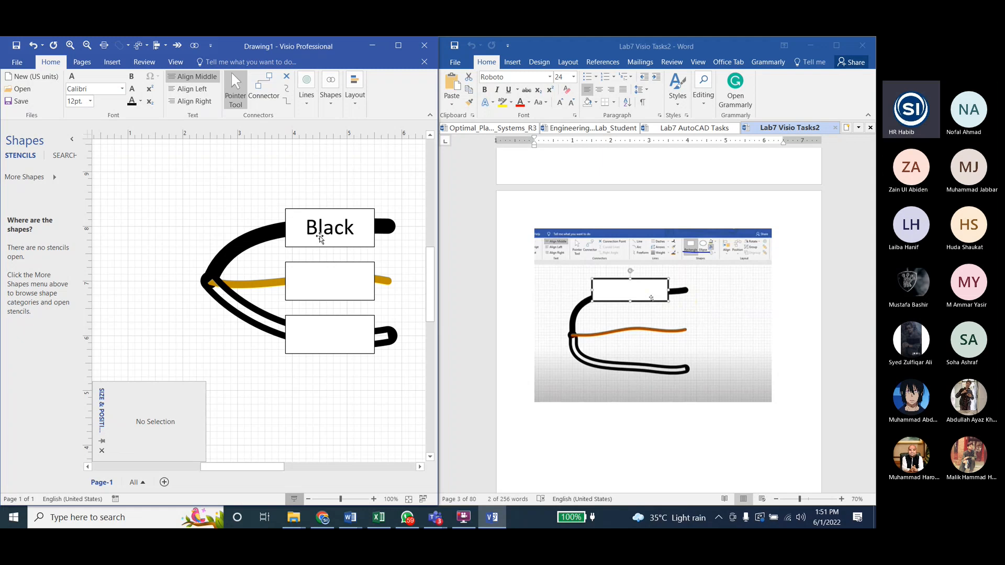
click(330, 236)
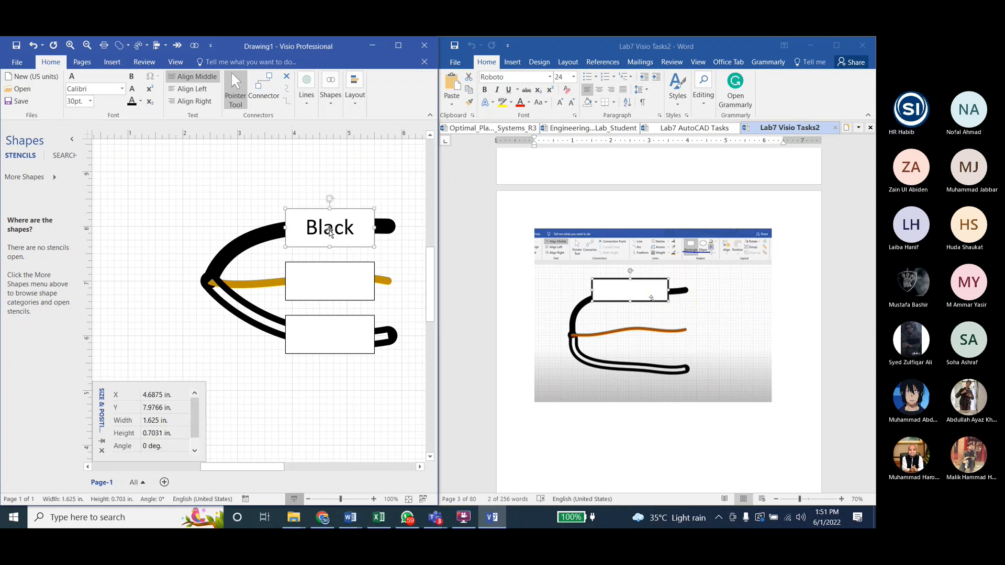
double_click(330, 232)
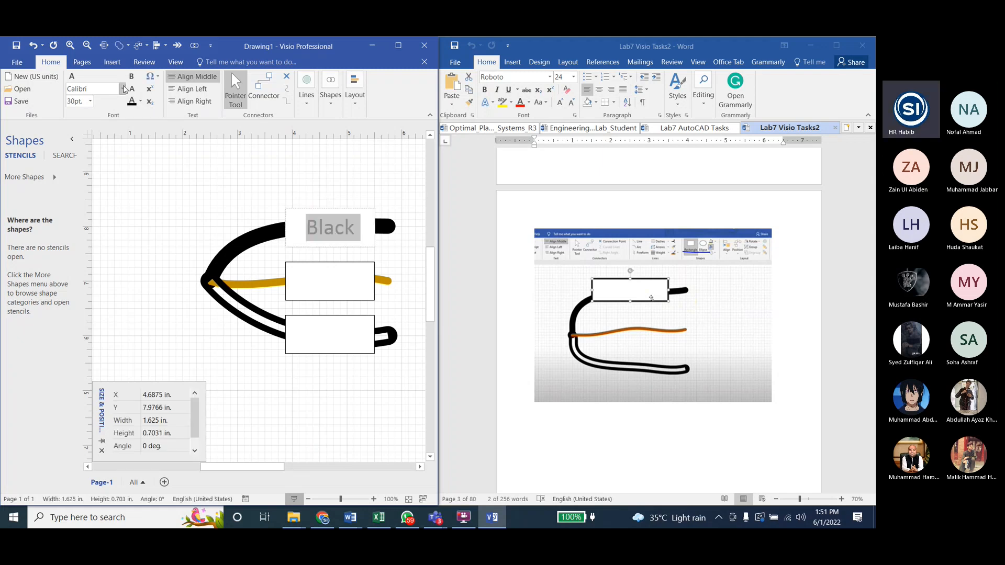
click(121, 88)
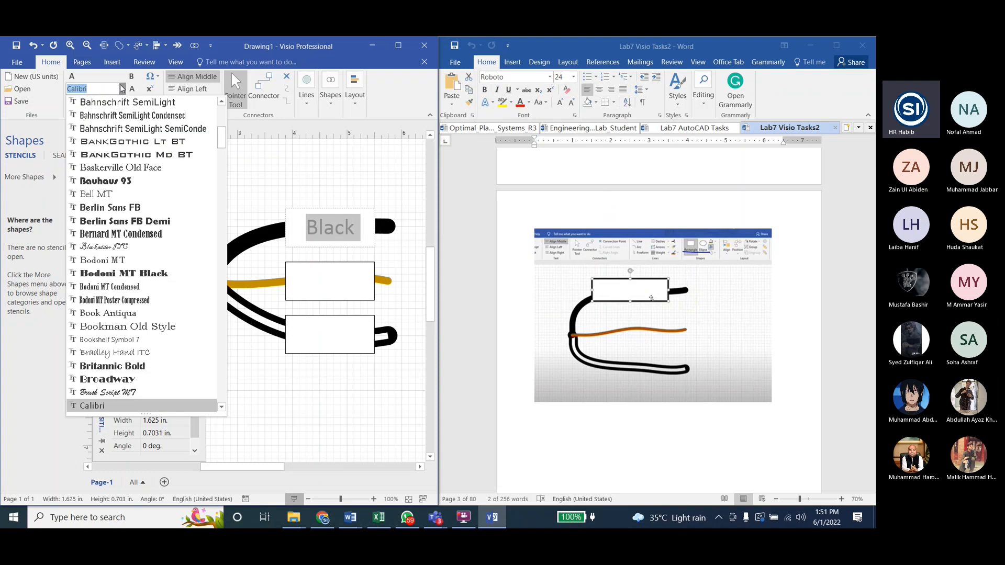
scroll(133, 167, up, 6)
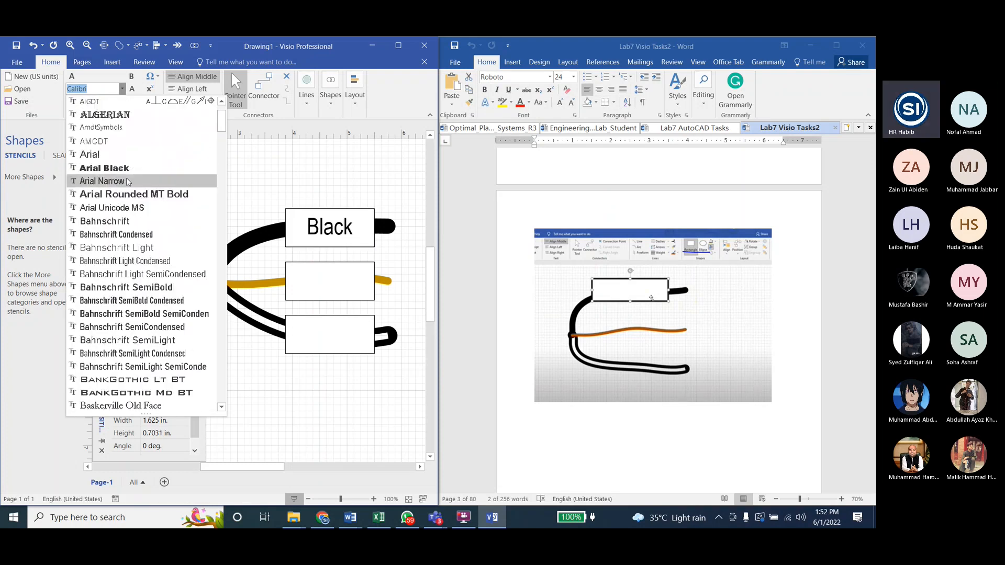
click(128, 182)
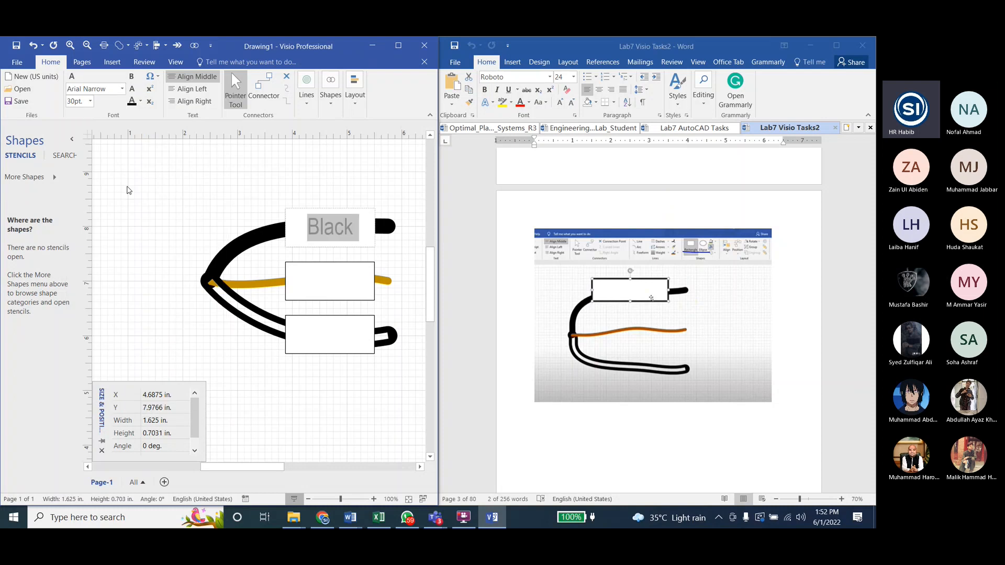
click(175, 190)
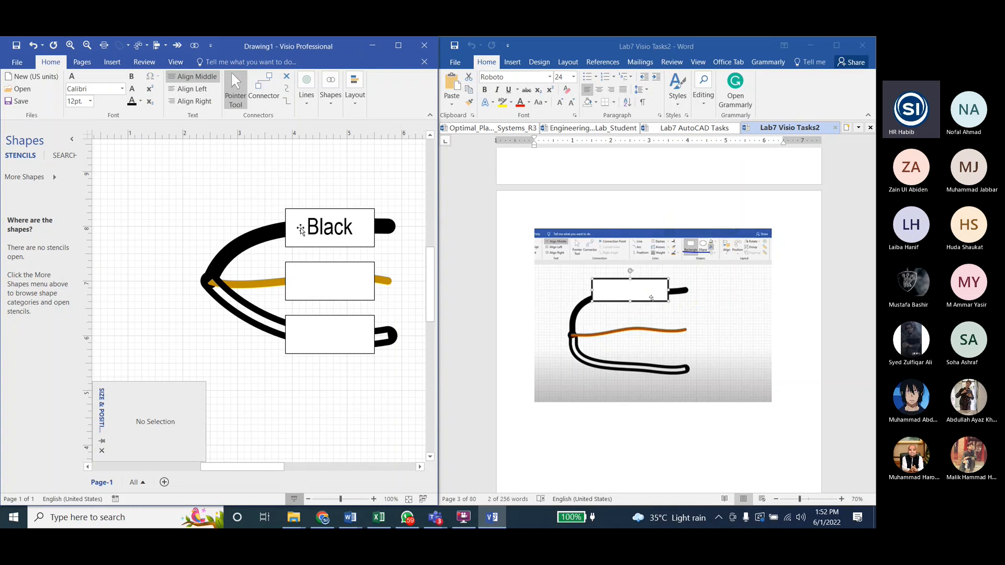
Step: Copy the formatted "Black" text from the top rectangle into the middle and bottom rectangles
click(328, 232)
double_click(329, 232)
key(ctrl+c)
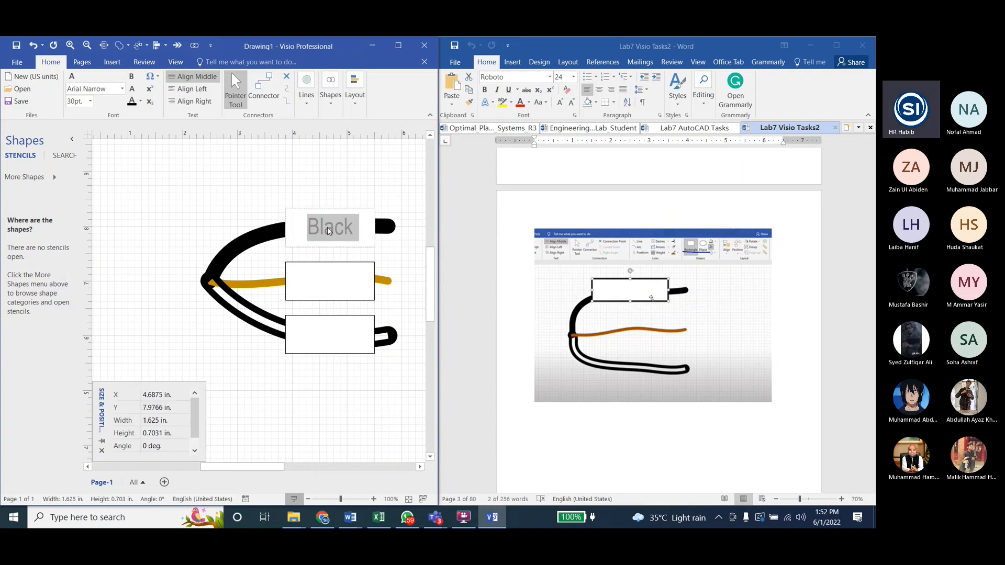
double_click(327, 279)
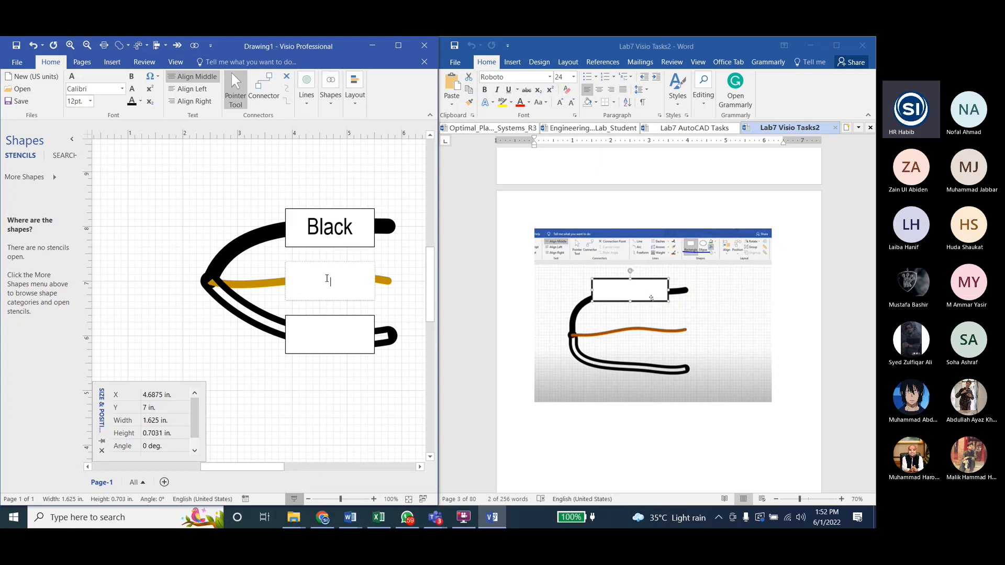
key(ctrl+v)
double_click(331, 334)
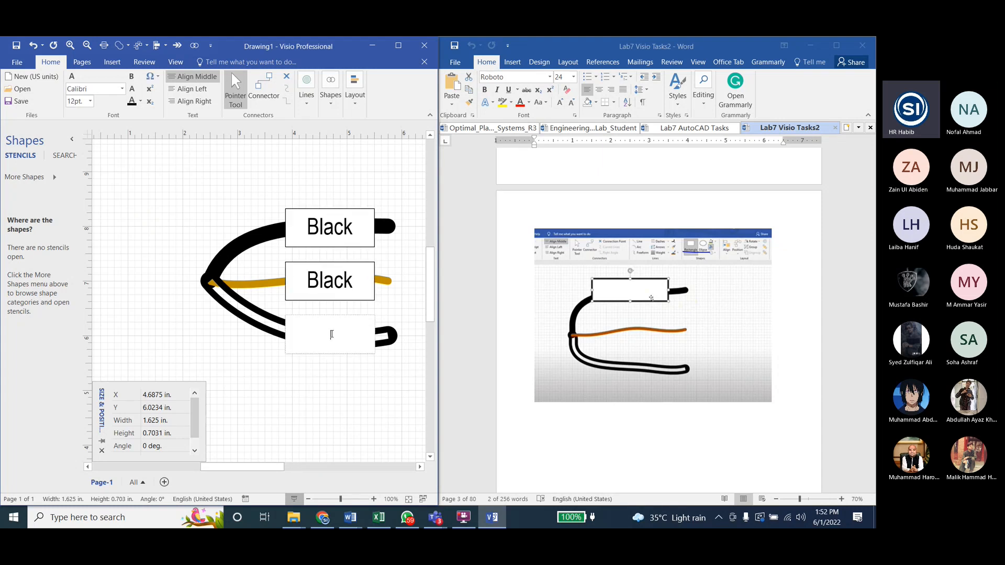
key(ctrl+v)
Step: Replace the middle rectangle's label with "Bare" and the bottom rectangle's label with "White"
double_click(328, 283)
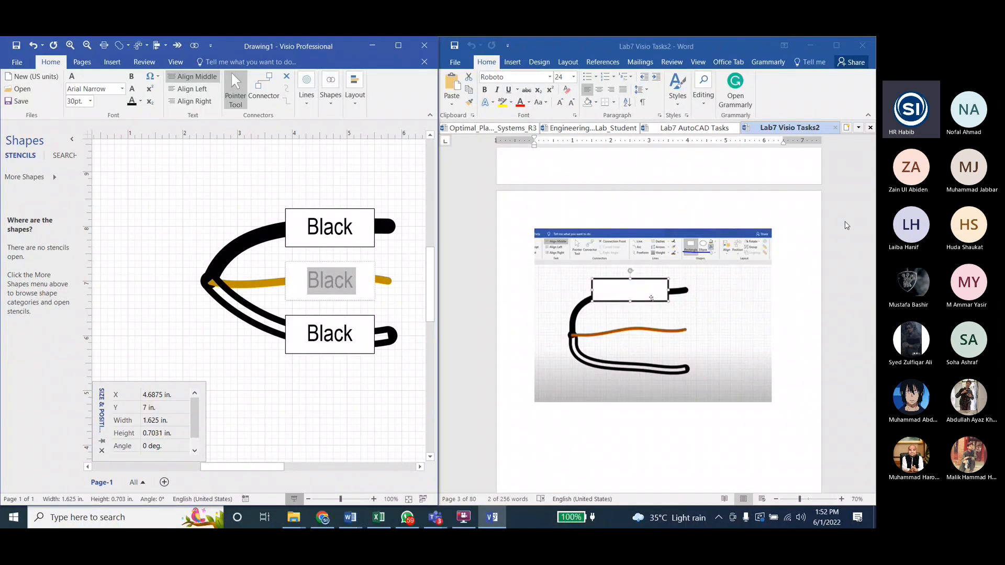
scroll(847, 226, down, 15)
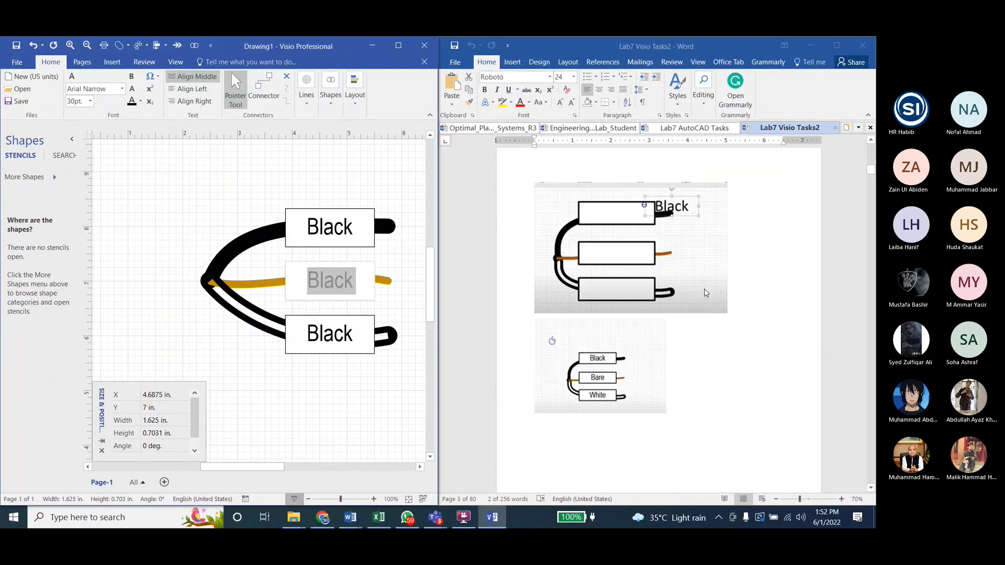
key(Caps_Lock)
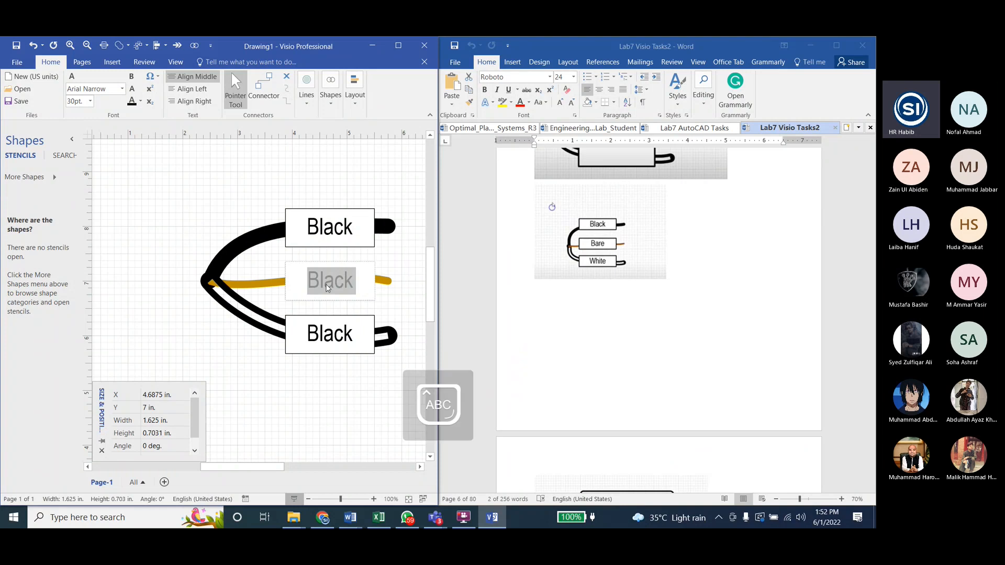
text(Bare)
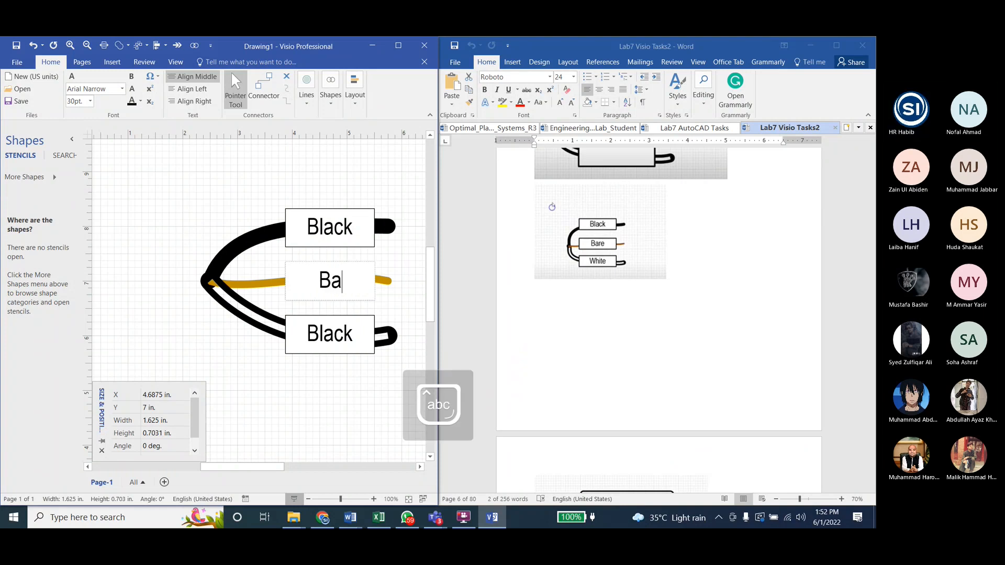
double_click(316, 325)
text(White)
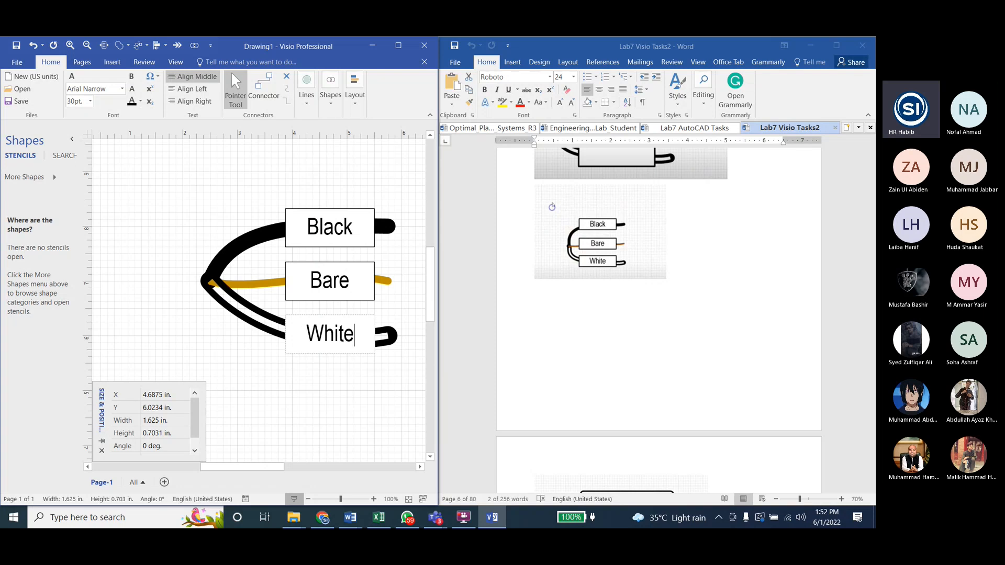
click(308, 392)
Step: Select all the wires and labelled rectangles and group them into a single object
scroll(586, 288, down, 5)
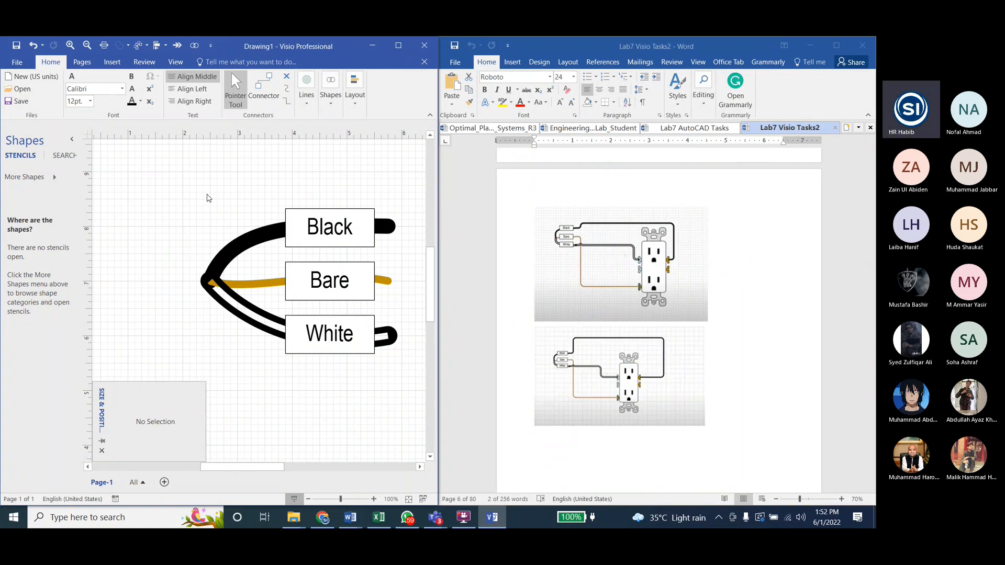
drag(159, 168, 422, 400)
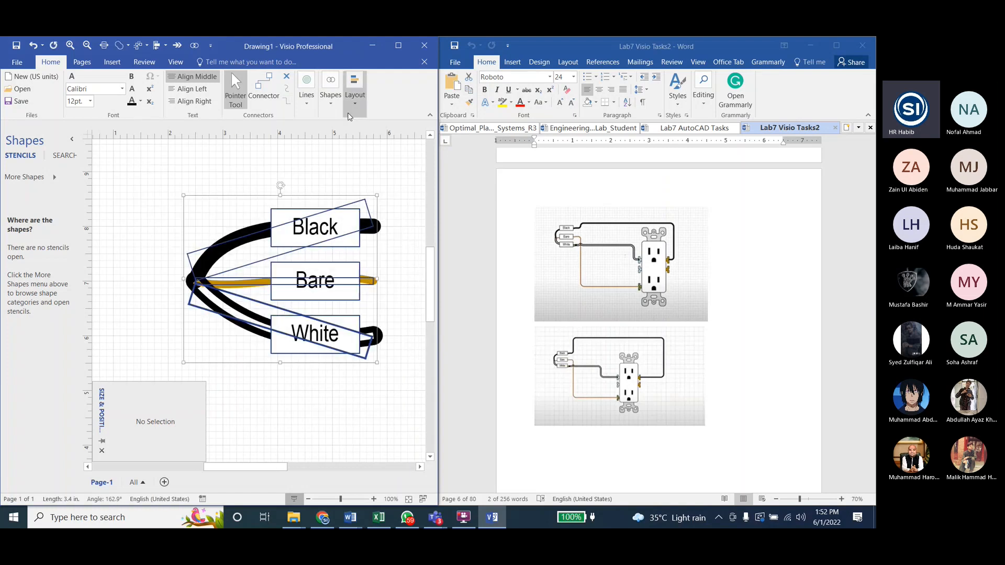
click(355, 92)
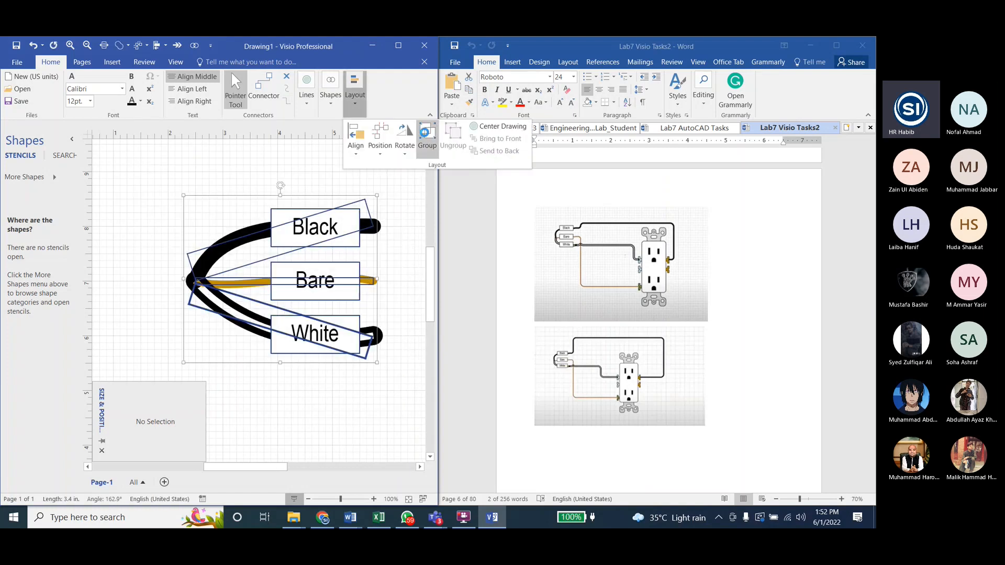
click(427, 138)
click(306, 214)
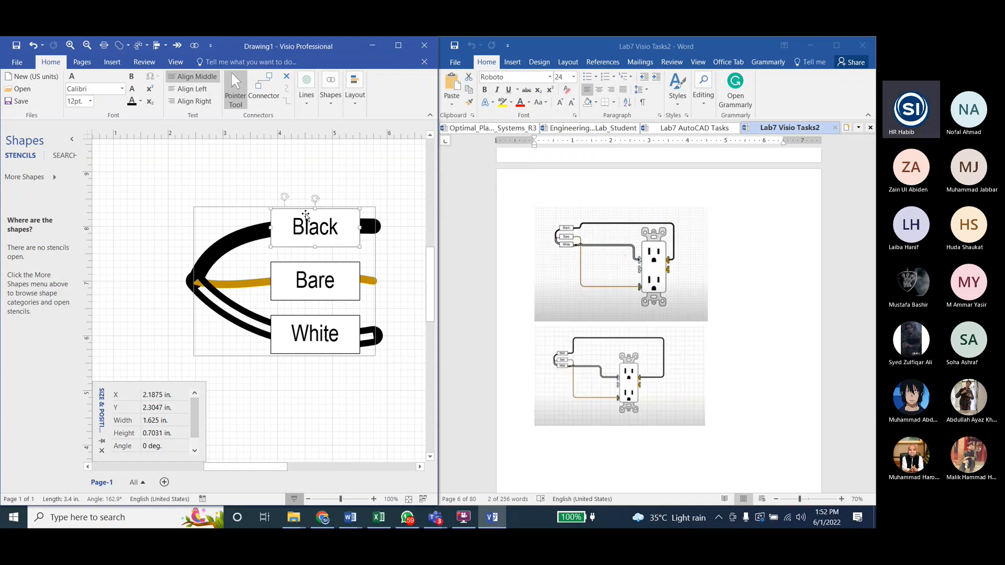
click(174, 189)
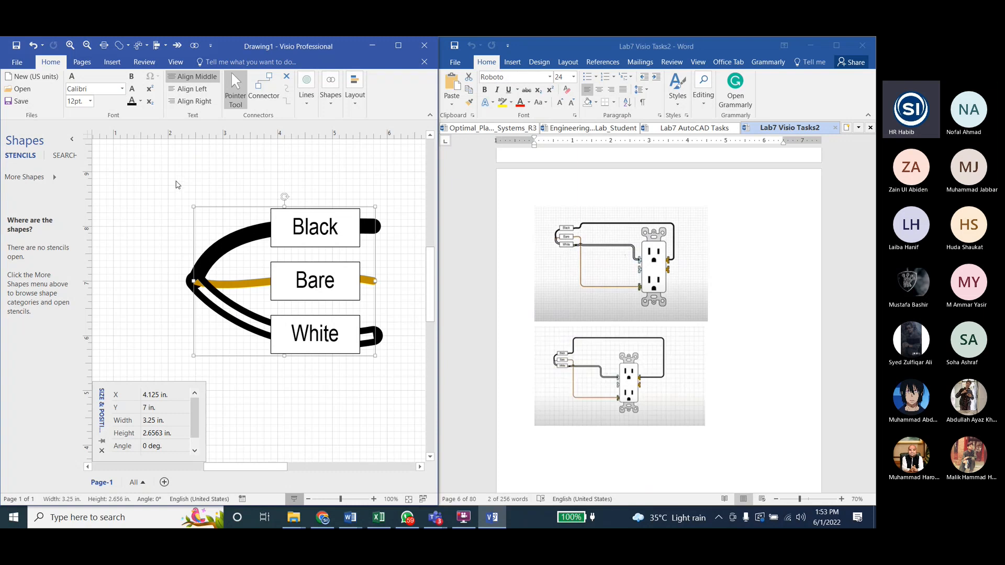
click(163, 183)
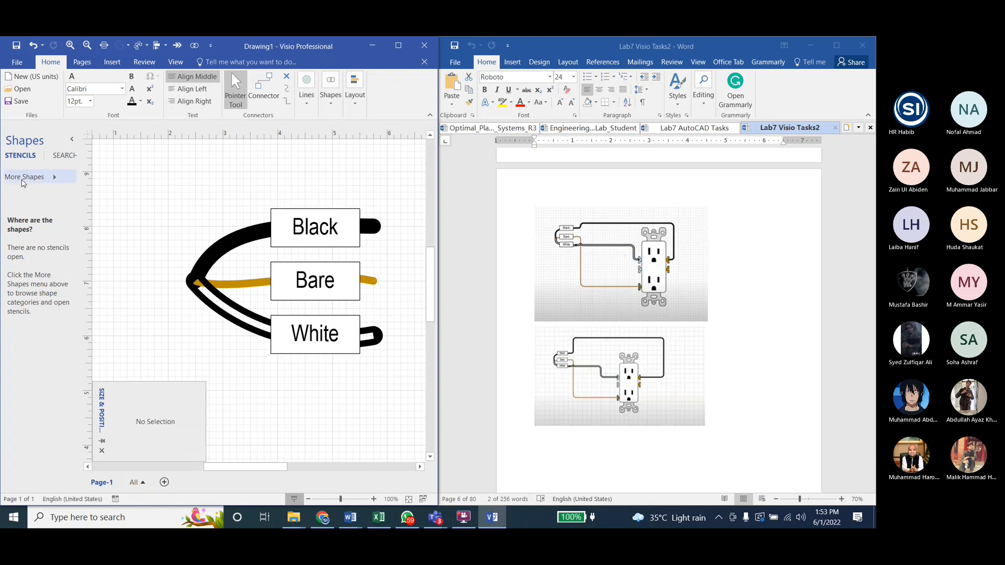
Step: Create a new stencil in US units for storing the grouped wire drawing
click(22, 178)
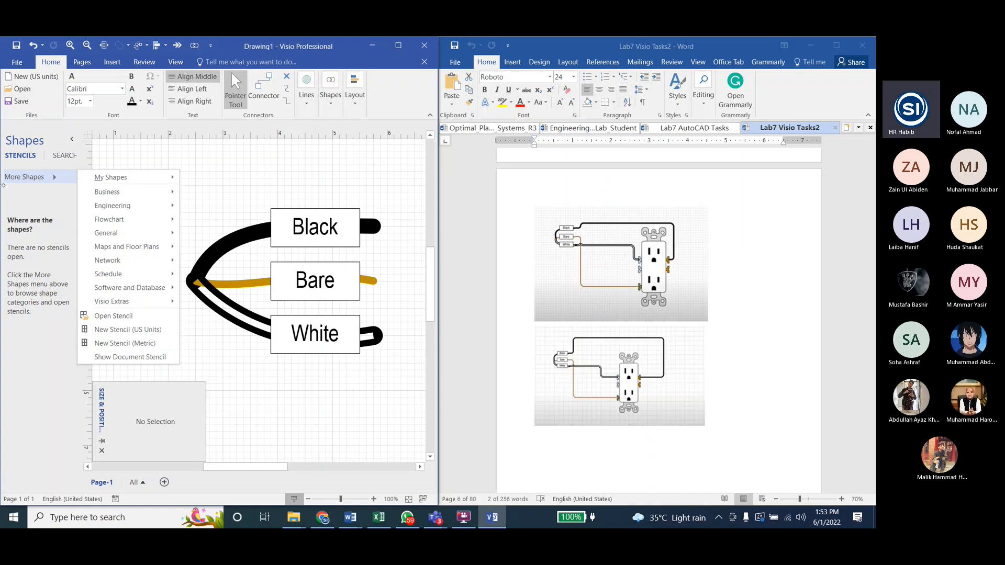
click(38, 178)
click(37, 178)
right_click(381, 104)
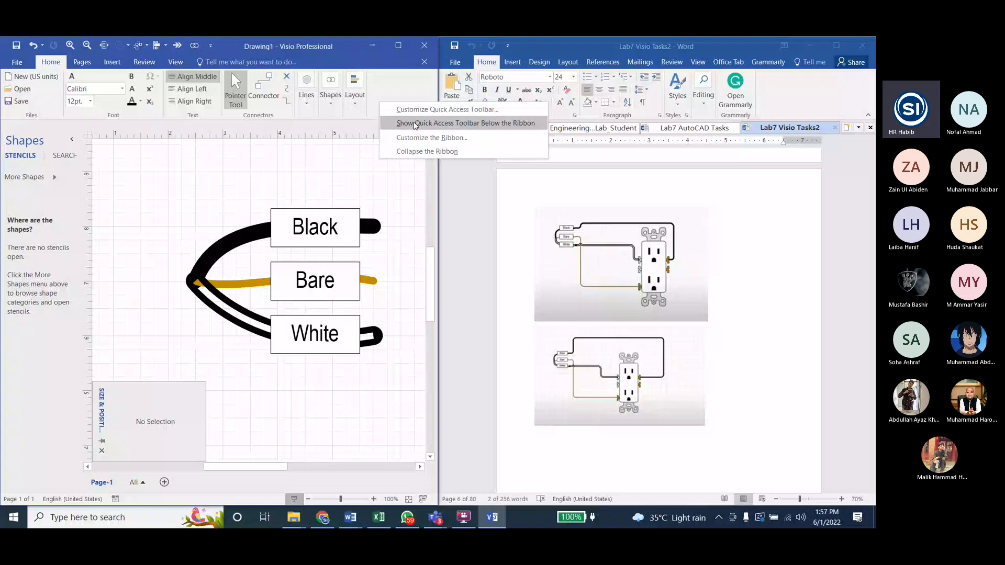
click(24, 177)
click(128, 329)
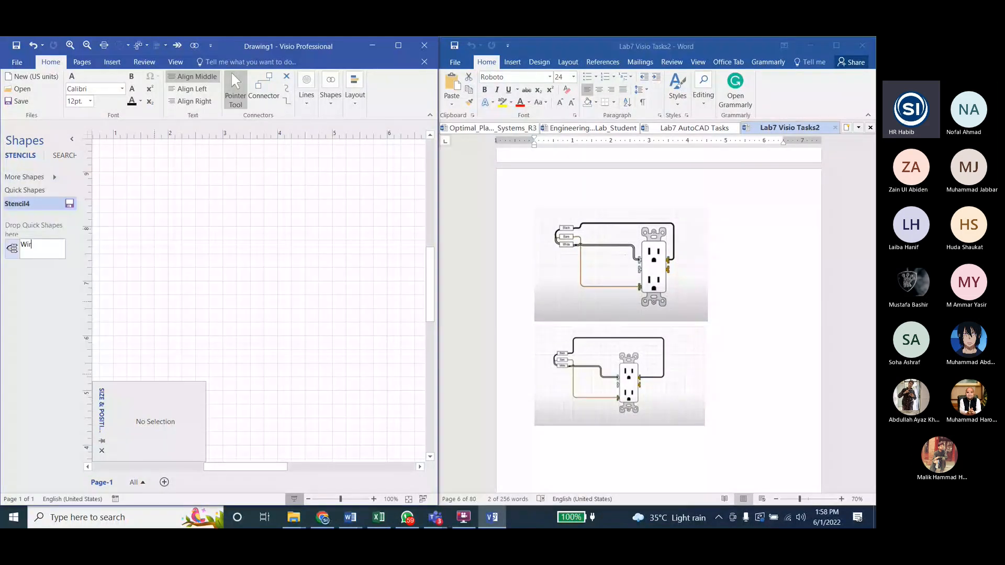
Step: Name the wire drawing's master shape in the new stencil "Wire Fan" and start saving the stencil
text(e)
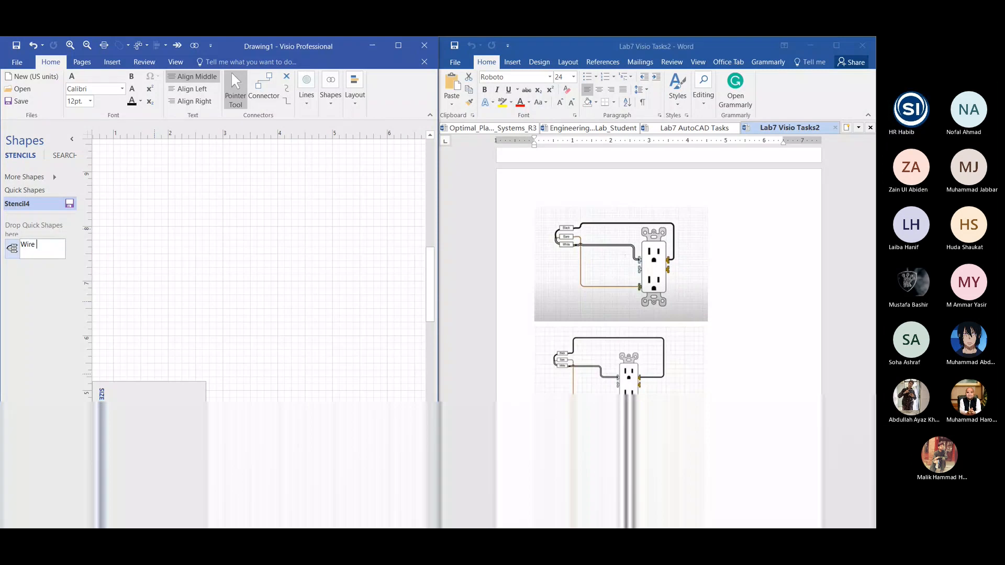
text(Fan)
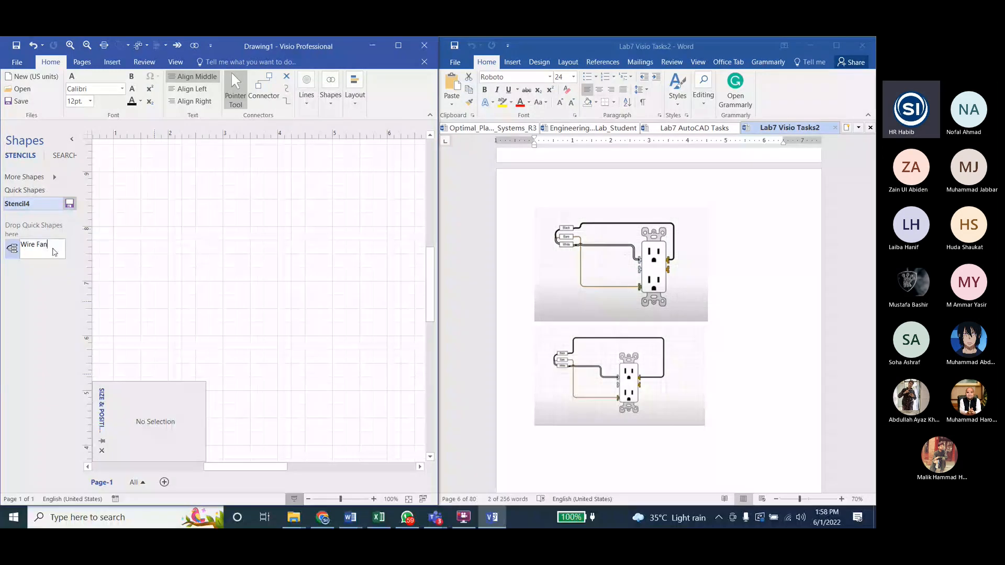
key(Return)
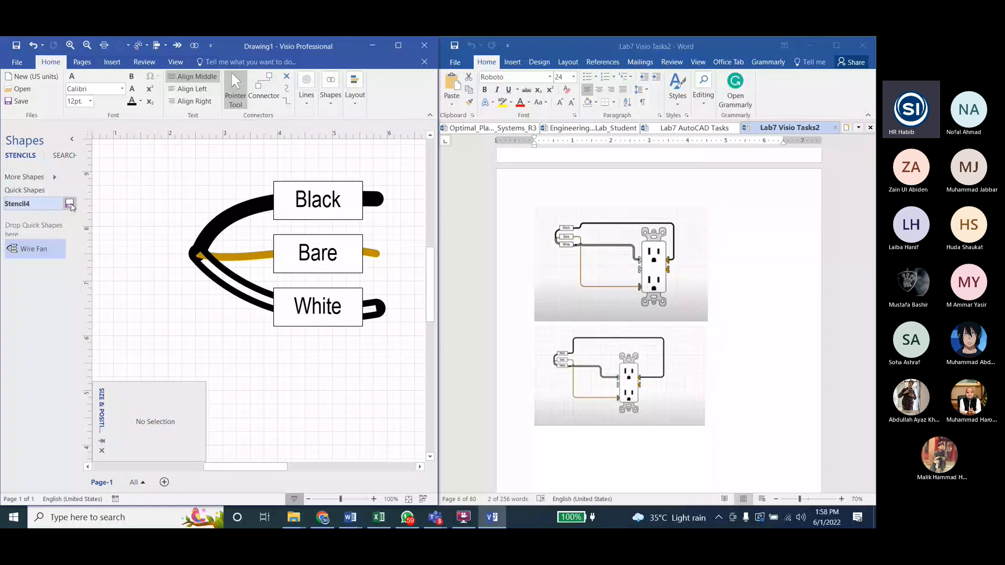
click(70, 204)
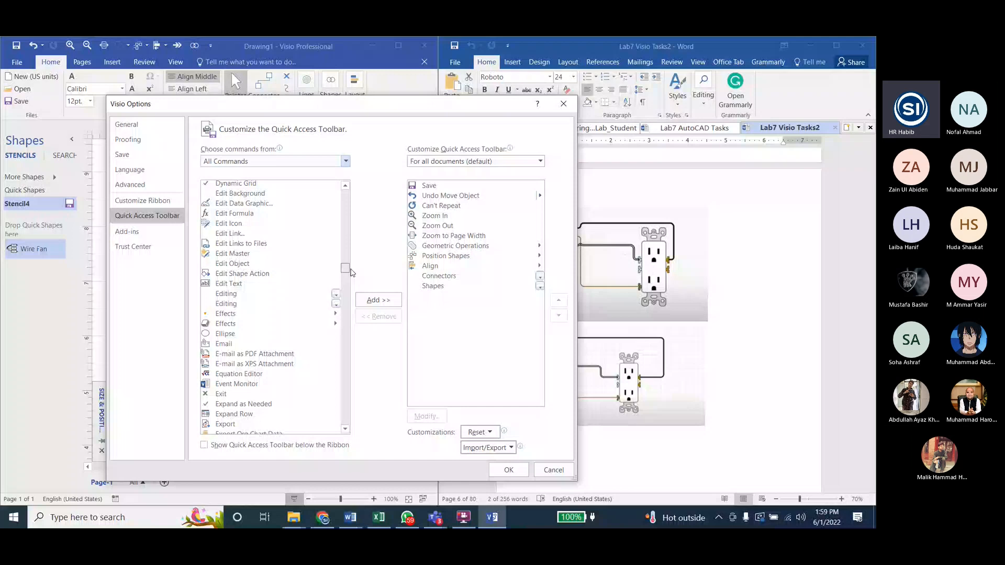
Step: Look through all commands available for the Quick Access Toolbar for the Stencil command, and close the options without adding it
drag(350, 269, 360, 385)
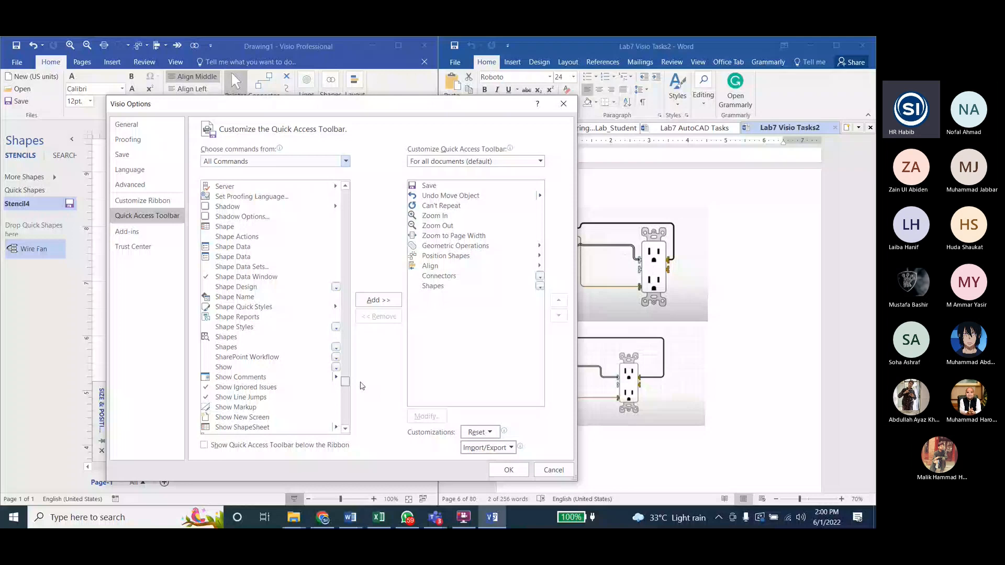
scroll(252, 392, down, 9)
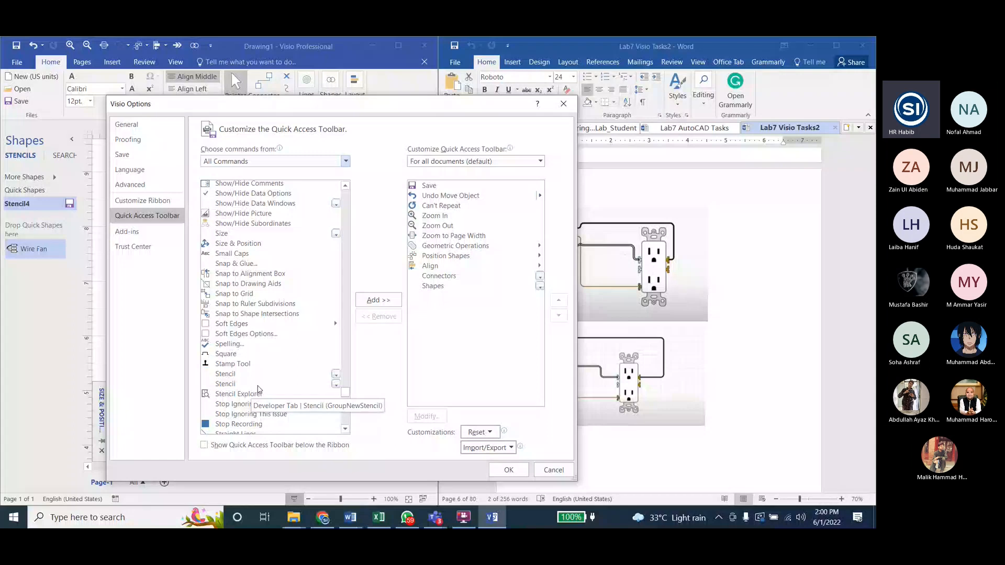
click(233, 386)
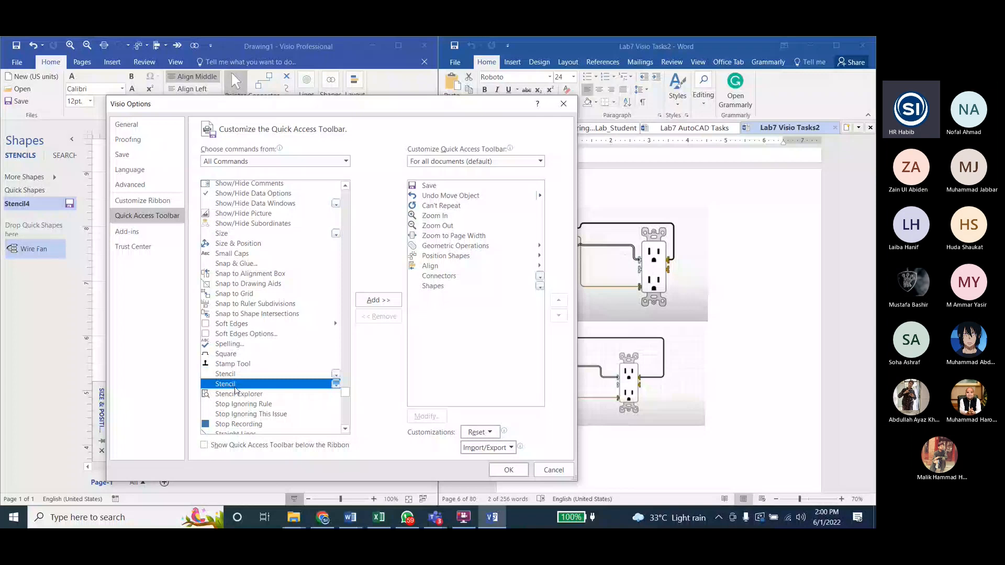
drag(361, 104, 361, 148)
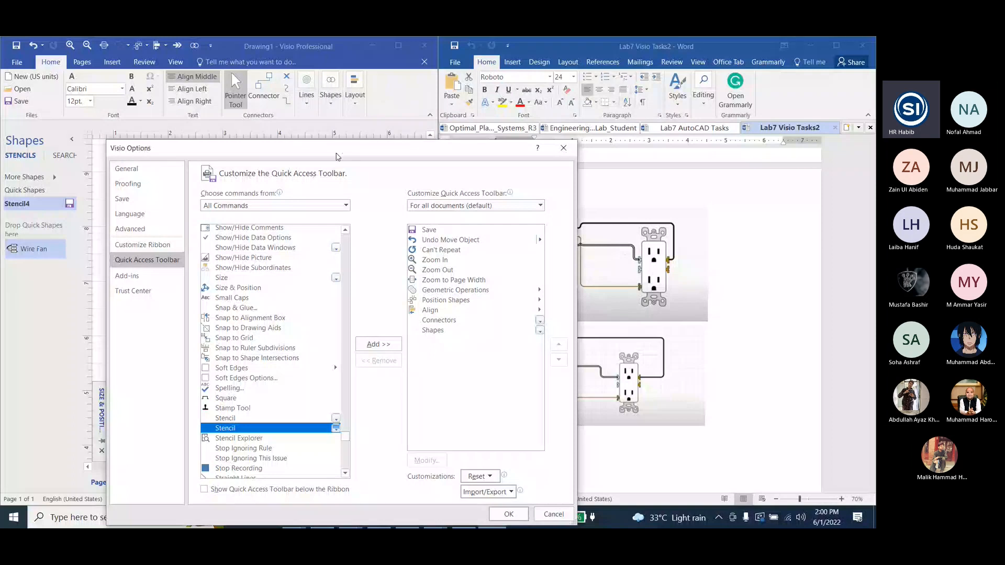
drag(337, 149, 337, 101)
click(254, 158)
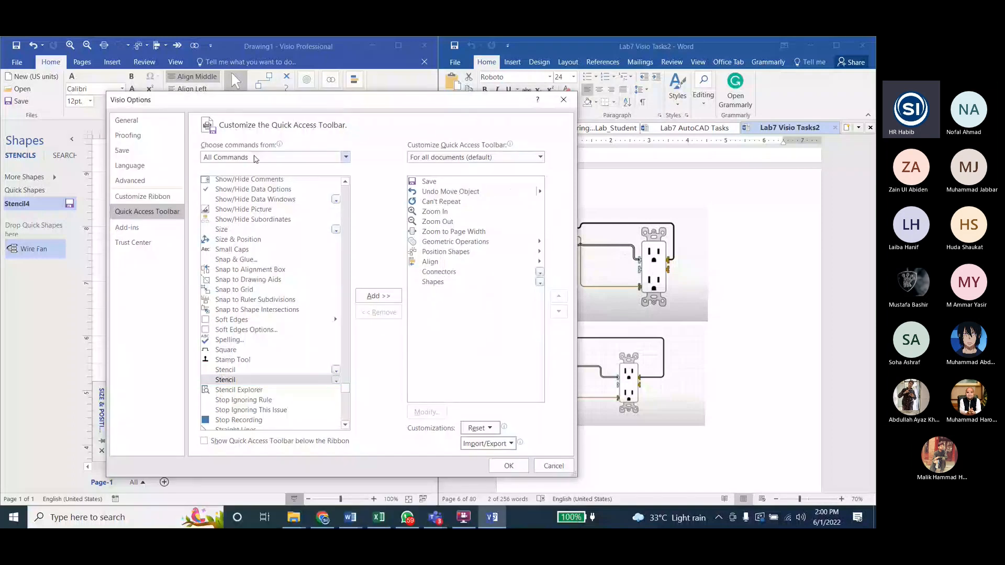
click(559, 105)
Step: Add the Stencil command from the list of all commands to the Quick Access Toolbar and check its stencil options
right_click(389, 85)
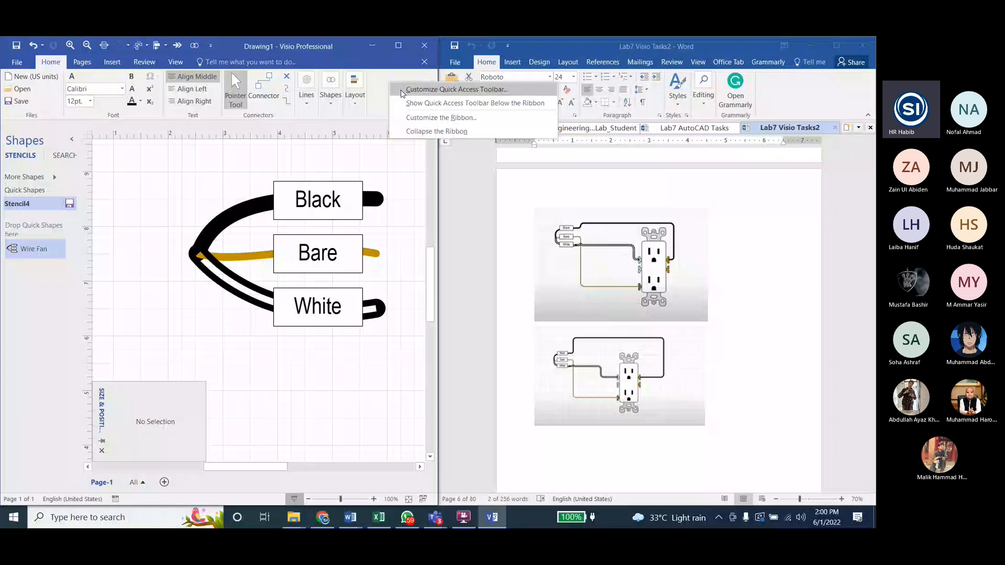
click(402, 93)
click(293, 157)
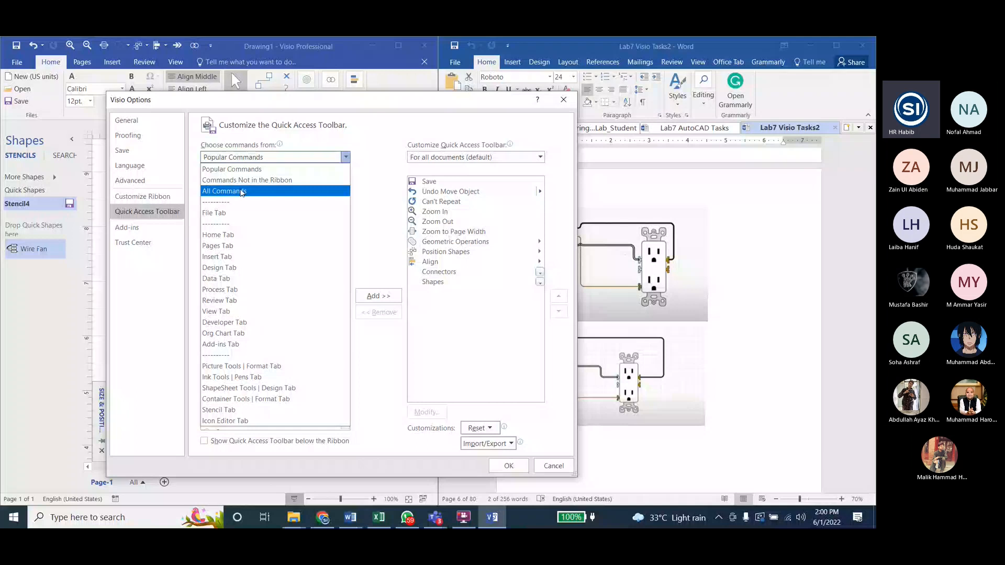
click(242, 192)
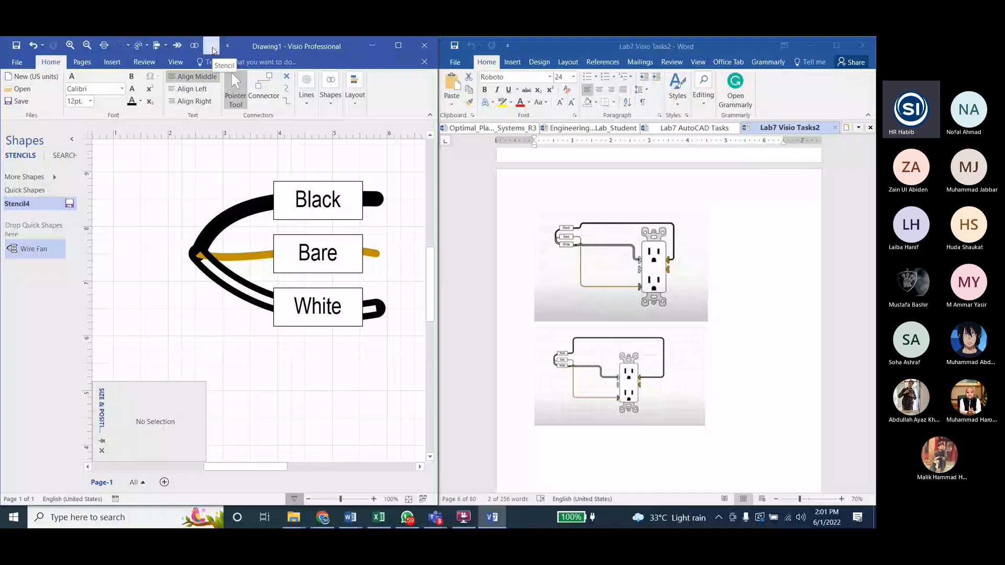
click(212, 48)
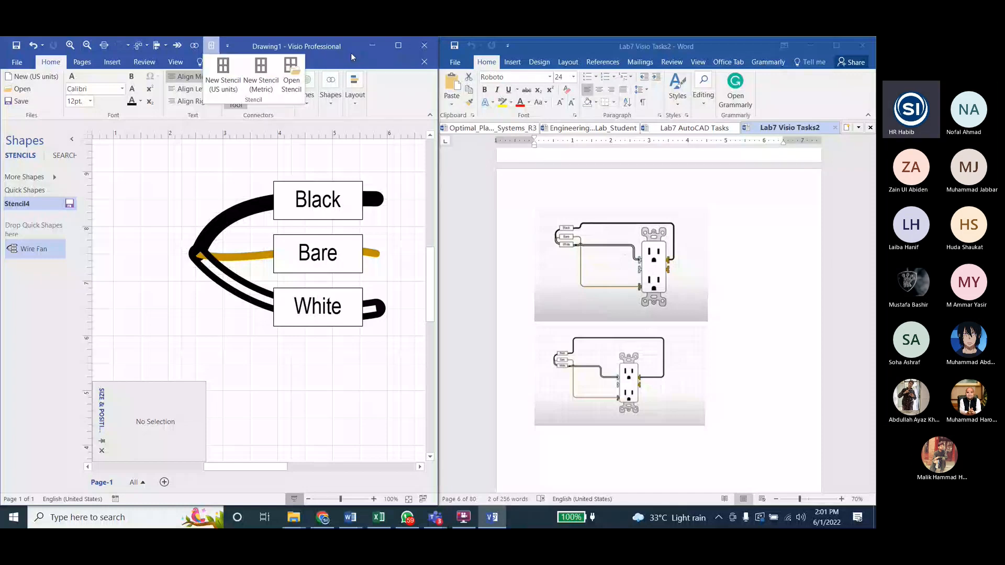
click(351, 54)
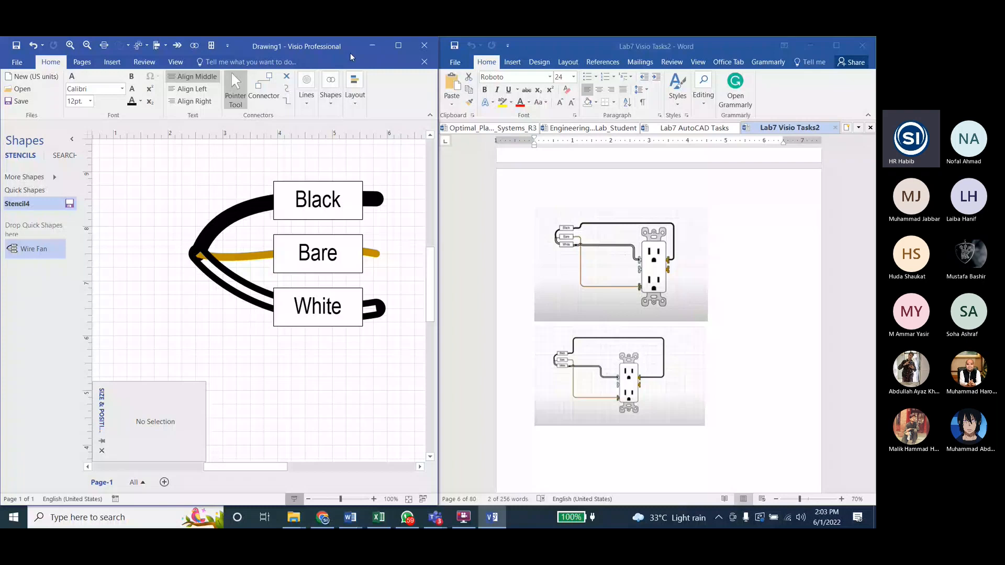
Step: Save the custom stencil as AllMyShapes
click(69, 203)
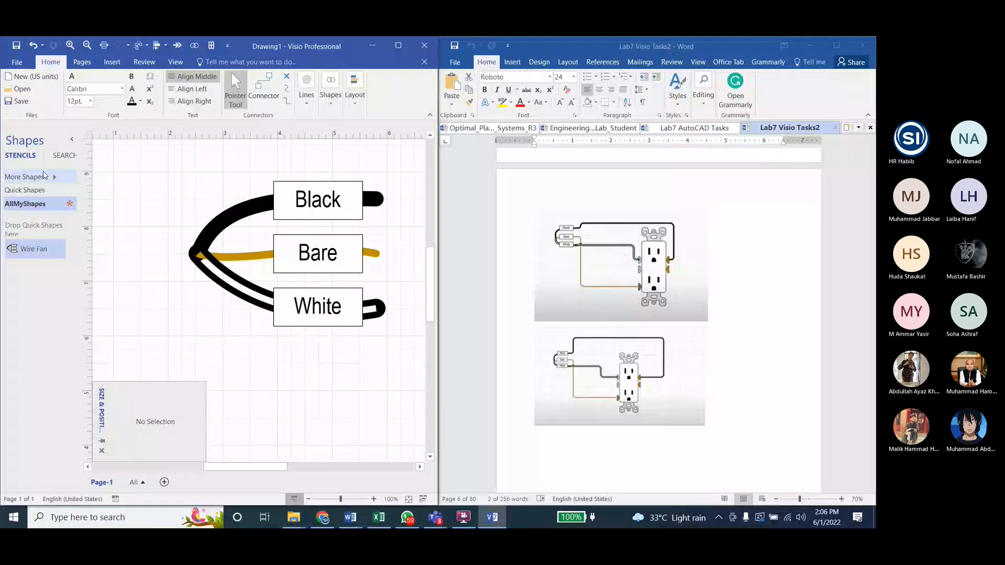
Step: Look through the Lab7 Visio Tasks2 document in Word and enlarge the five-wire fan example under Tips and Tricks in Visio
scroll(725, 200, down, 4)
click(725, 199)
drag(871, 181, 872, 233)
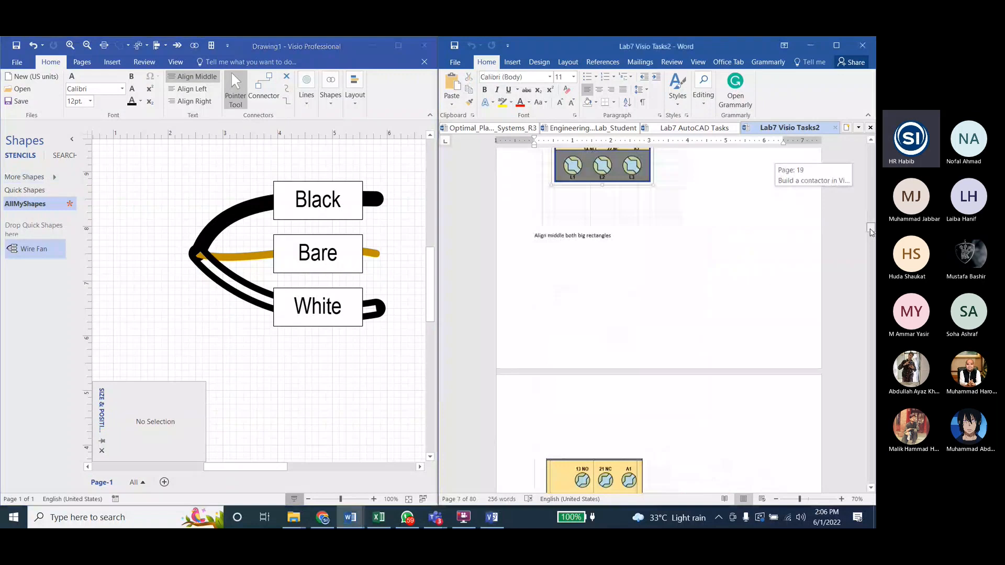
drag(871, 230, 865, 319)
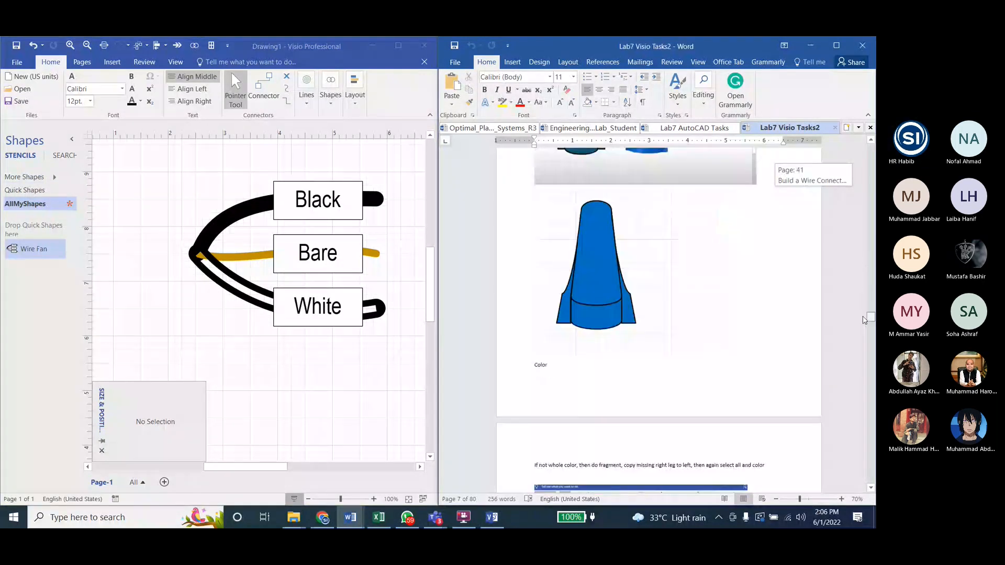
drag(865, 319, 865, 337)
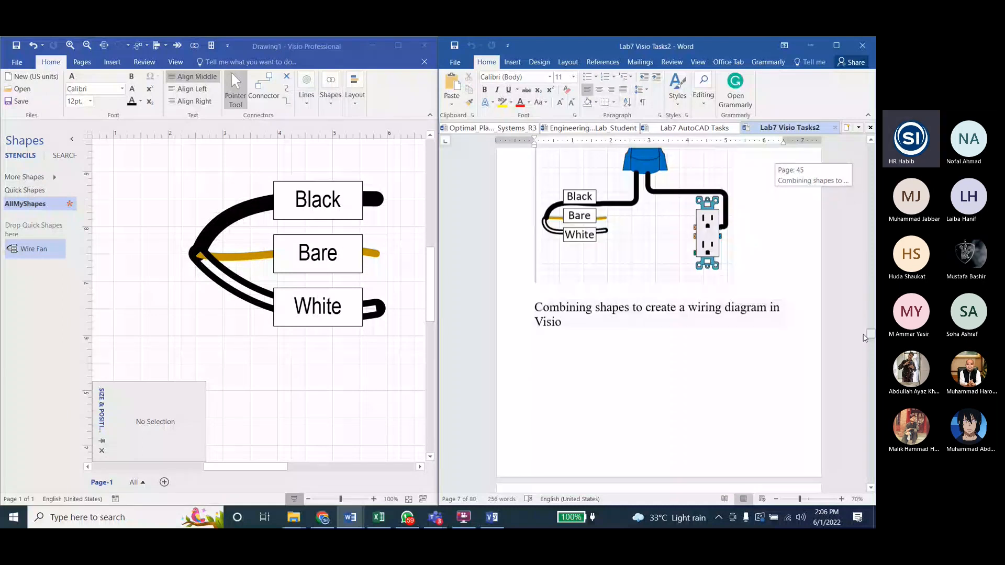
drag(865, 338, 872, 438)
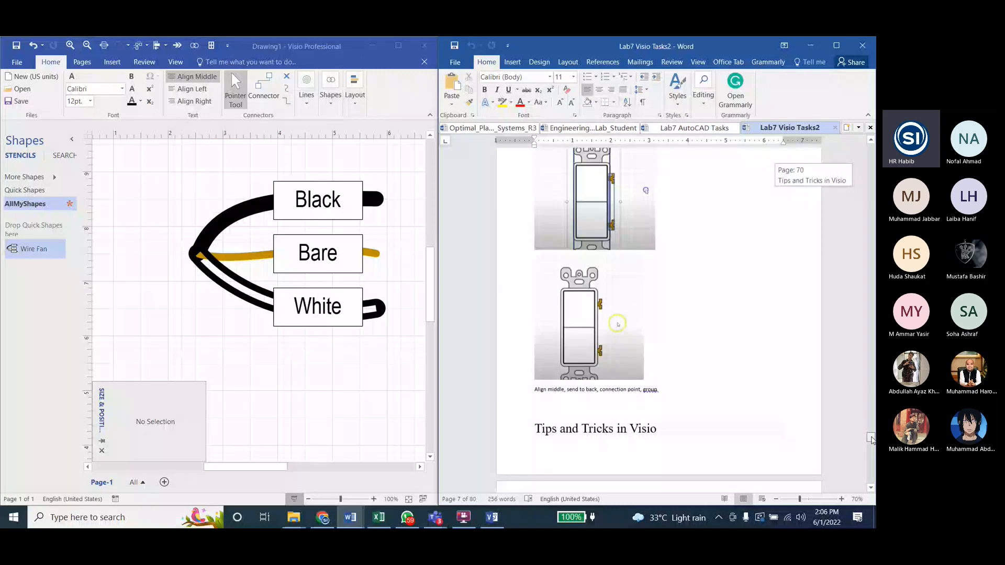
drag(872, 439, 872, 444)
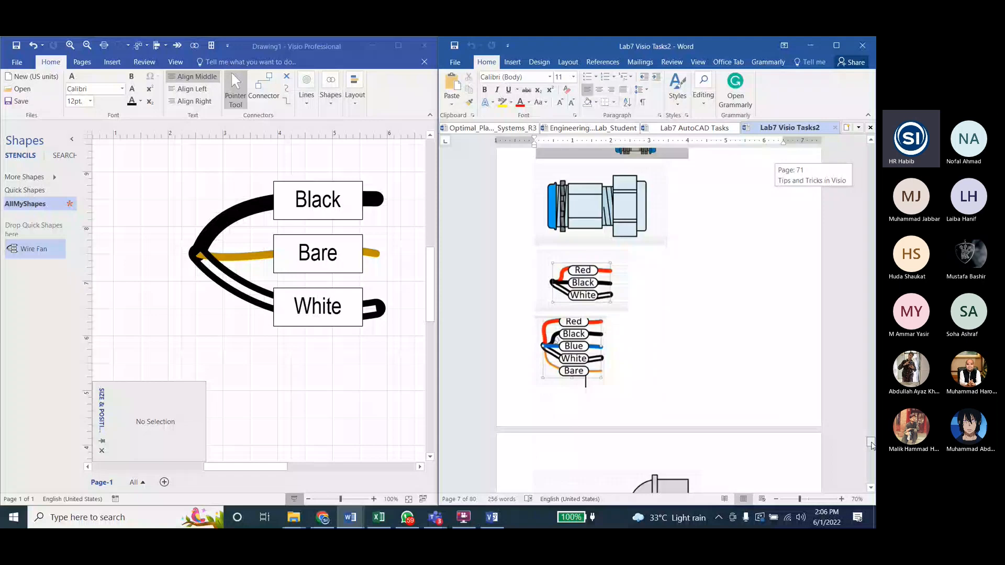
scroll(540, 216, up, 1)
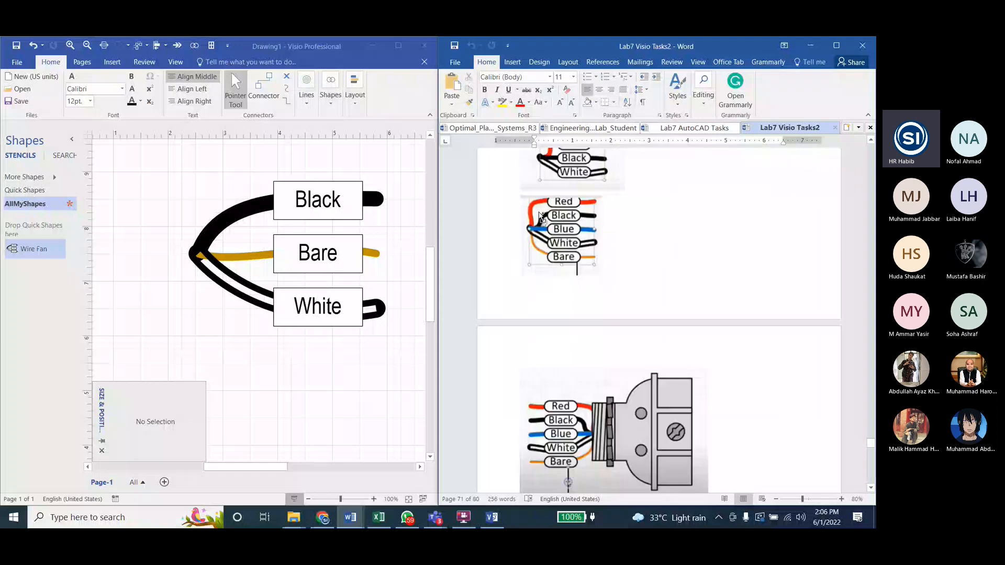
scroll(541, 215, up, 7)
Step: In Visio, move the grouped wire fan toward the page's upper left and place a duplicate below it
click(165, 234)
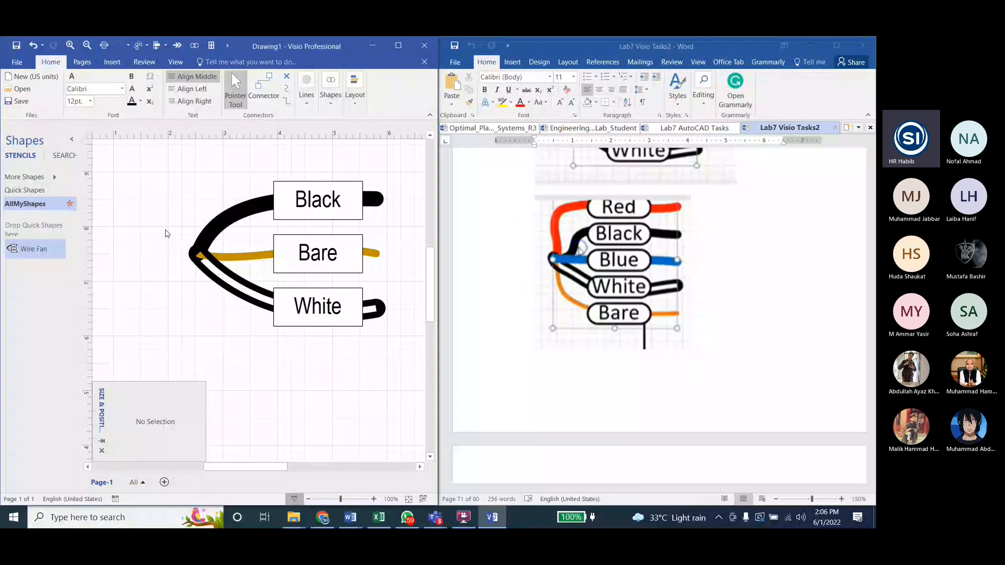
click(218, 234)
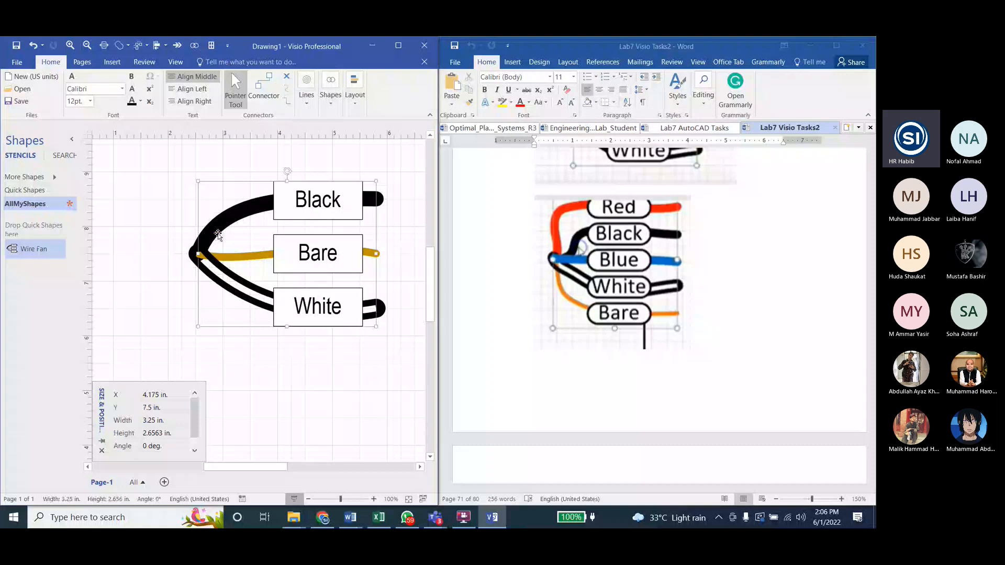
drag(218, 234, 160, 198)
key(ctrl+d)
drag(172, 209, 202, 329)
scroll(218, 241, down, 2)
click(165, 229)
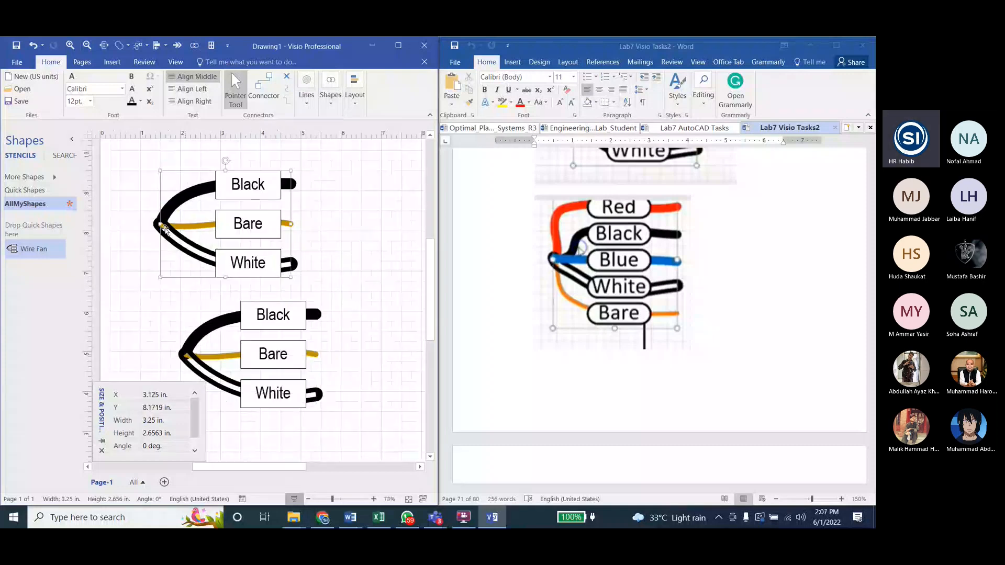
Step: Delete both wire fans from the page and place two Wire Fan shapes based on the AllMyShapes stencil master, one below the other
key(ctrl+a)
key(Delete)
drag(34, 249, 257, 264)
click(278, 364)
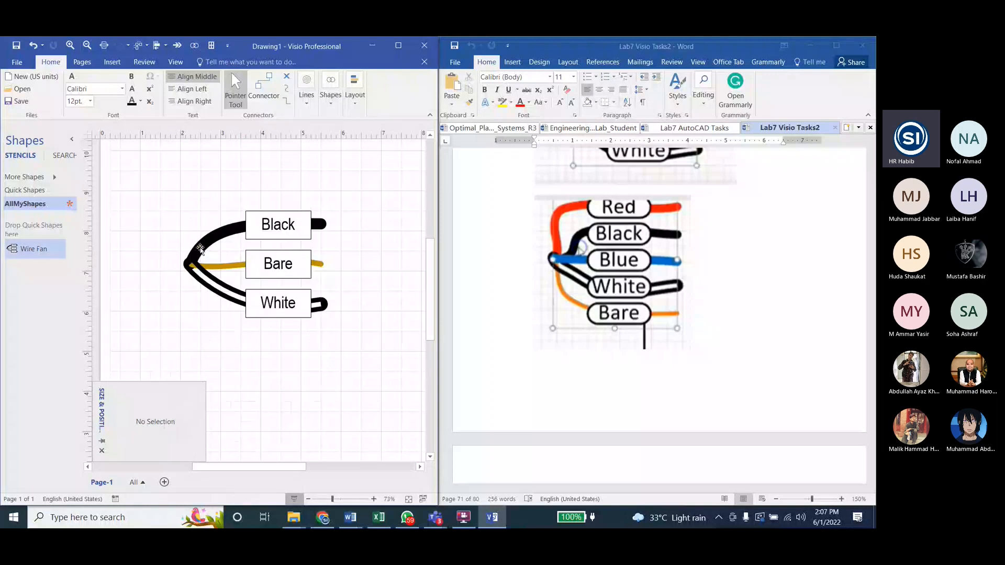
drag(200, 248, 252, 312)
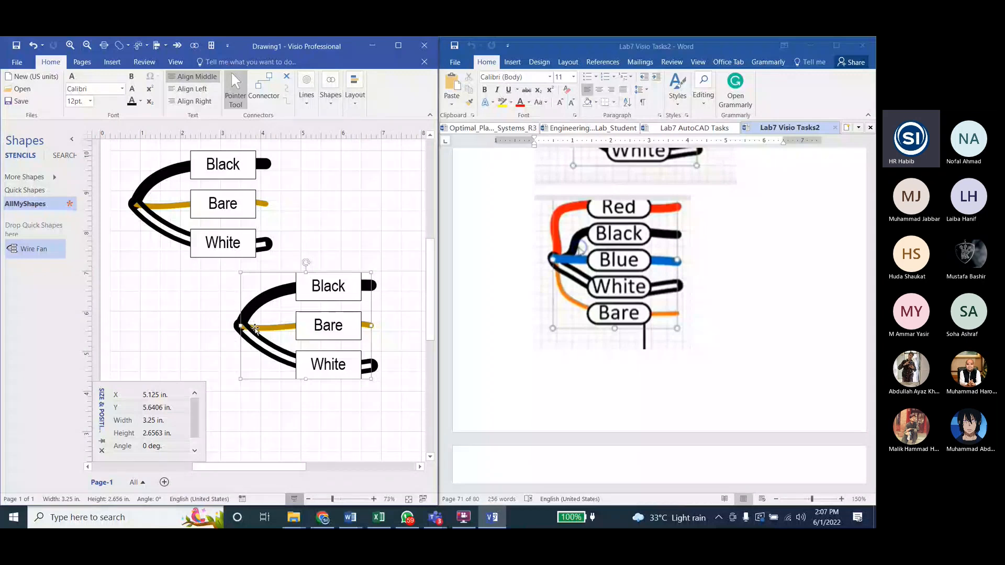
Step: Duplicate the lower fan's black wire, arch the copy above the Black label, and attach its start to the fan's common point
click(344, 202)
click(277, 291)
click(207, 307)
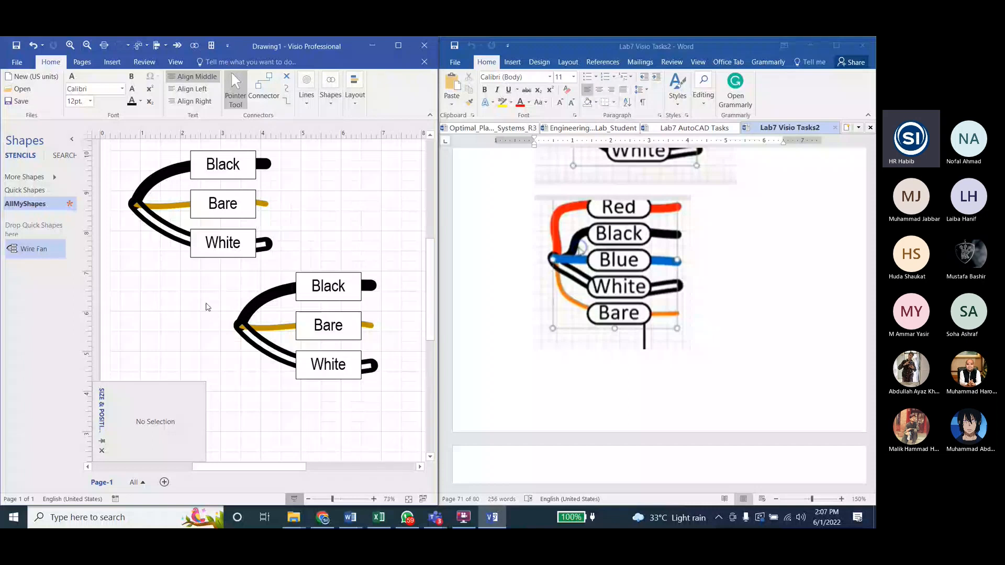
click(254, 307)
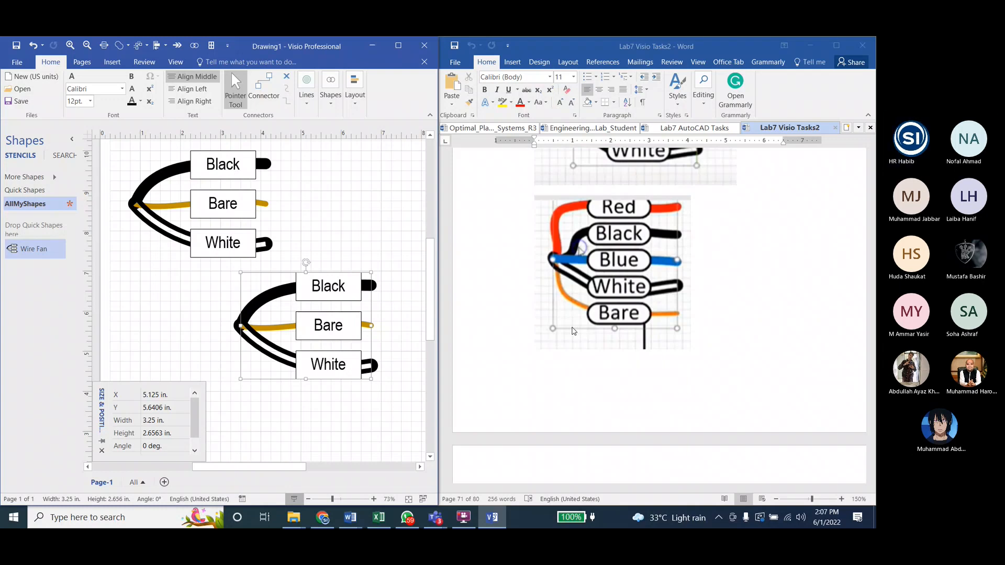
click(257, 303)
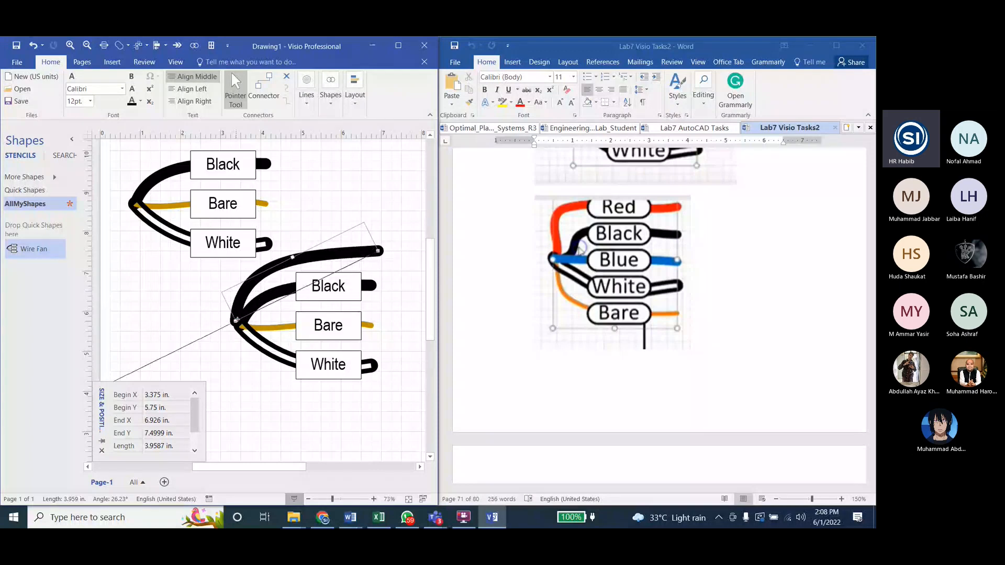
drag(237, 320, 239, 323)
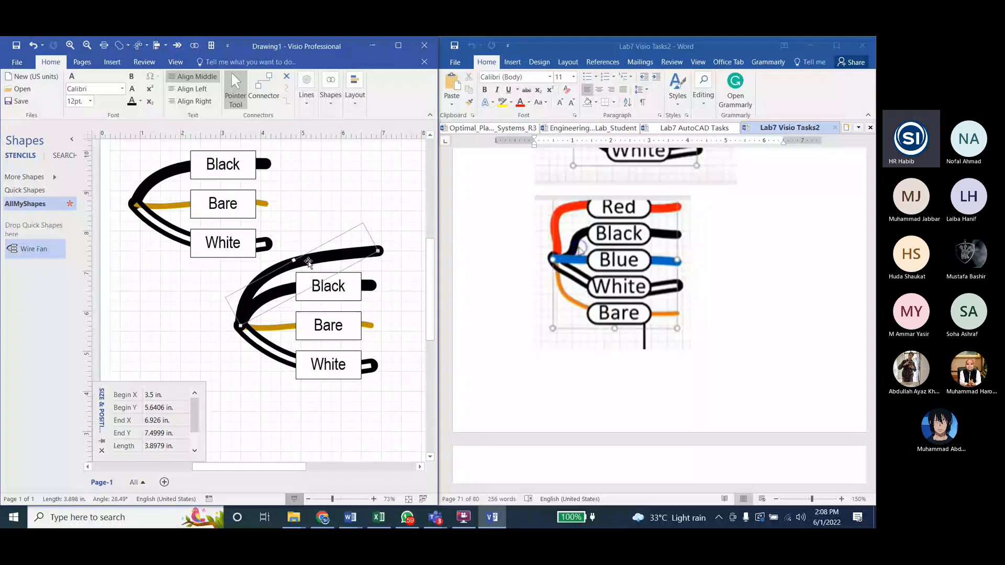
Step: Set the line color of the new wire above the lower fan's Black label to red
click(331, 95)
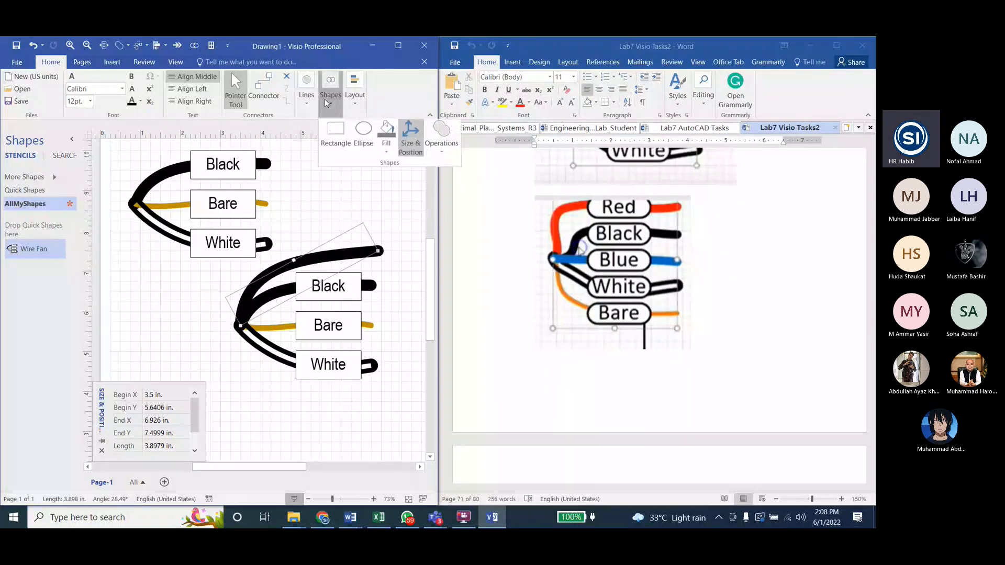
click(331, 264)
click(291, 263)
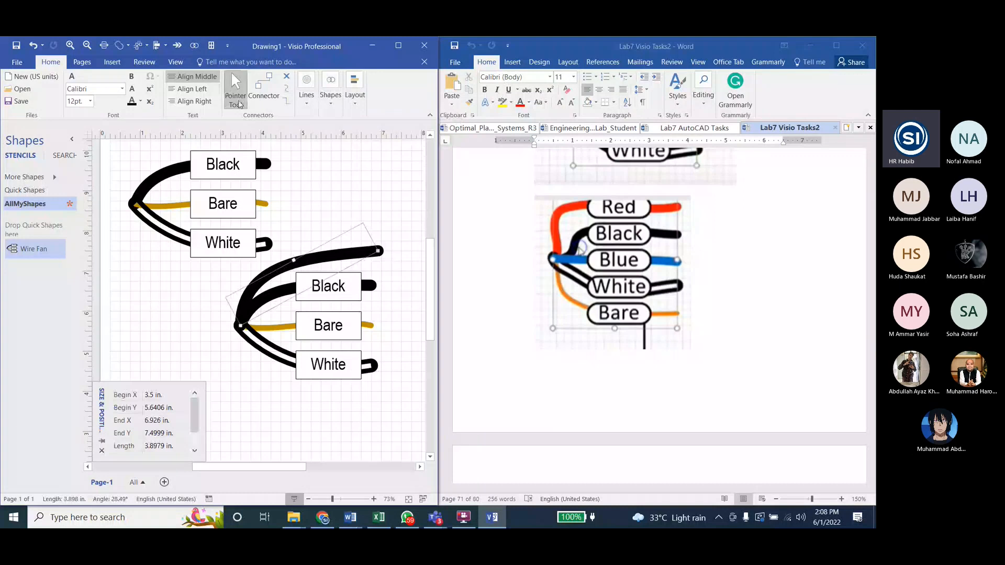
click(307, 96)
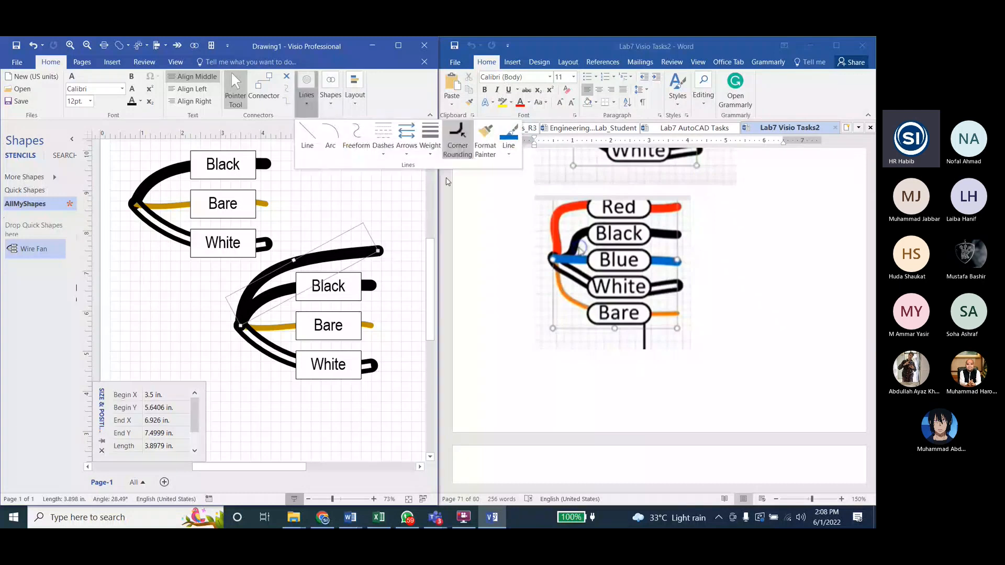
click(456, 141)
click(406, 246)
click(412, 332)
click(427, 134)
click(316, 248)
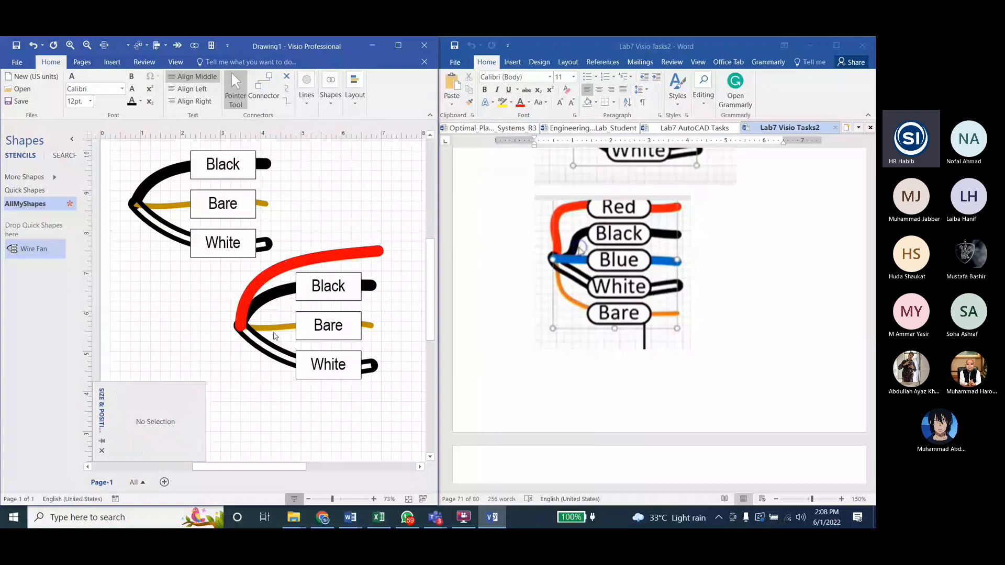
Step: Duplicate the red wire, attach the copy's start to the fan's common point, and arch it outward to end at 6.875 in, 8.25 in
click(271, 303)
click(238, 427)
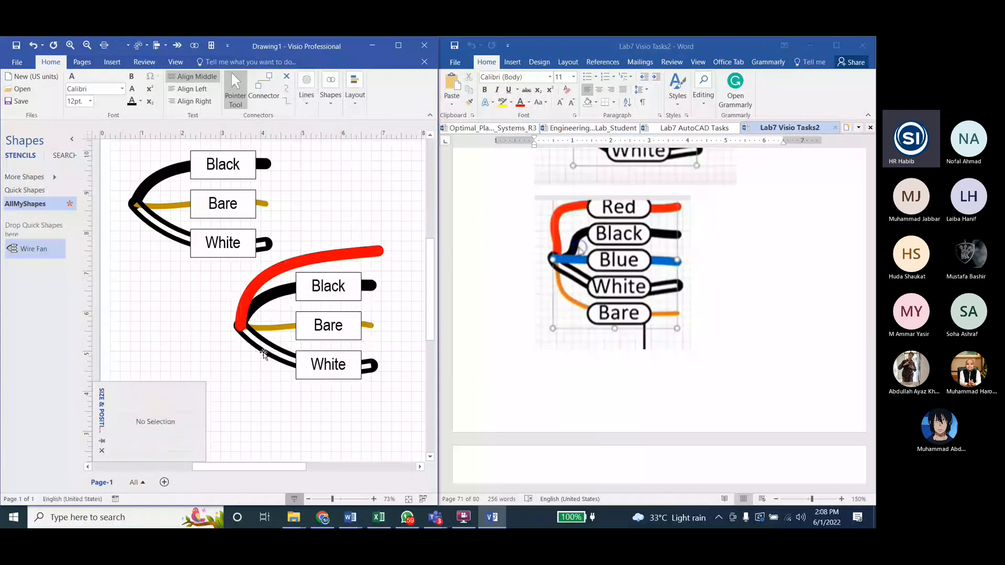
click(272, 265)
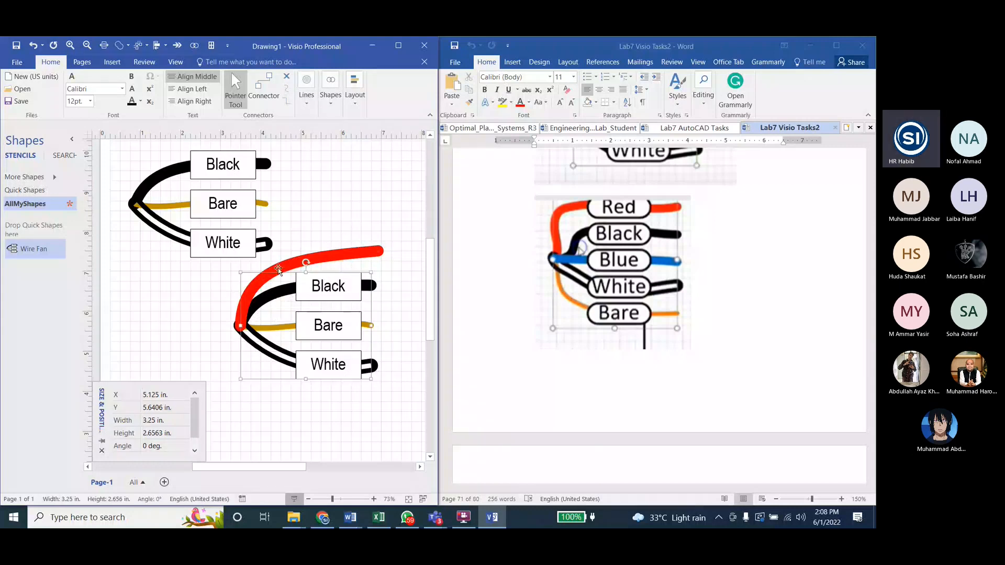
key(ctrl+d)
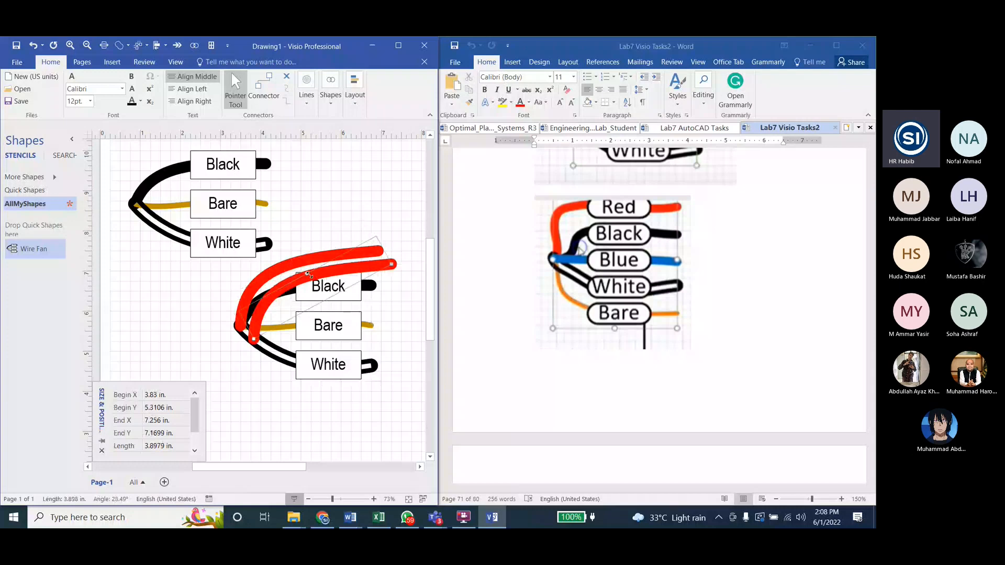
mouse_move(254, 339)
mouse_down()
mouse_move(235, 313)
mouse_move(240, 326)
mouse_up()
drag(278, 235, 280, 243)
drag(370, 236, 376, 220)
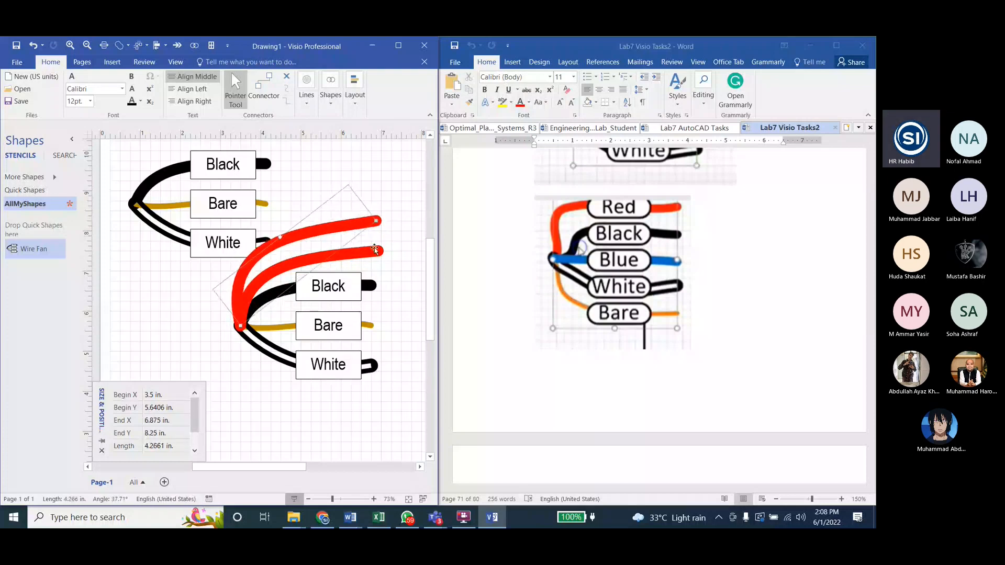
Step: Set the line color of the inner red wire to black
click(324, 249)
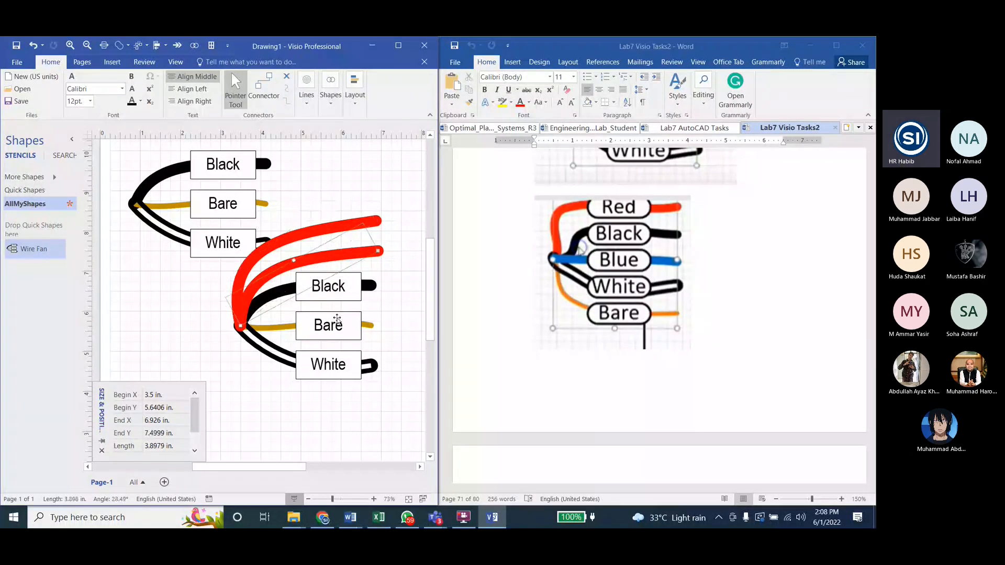
click(306, 89)
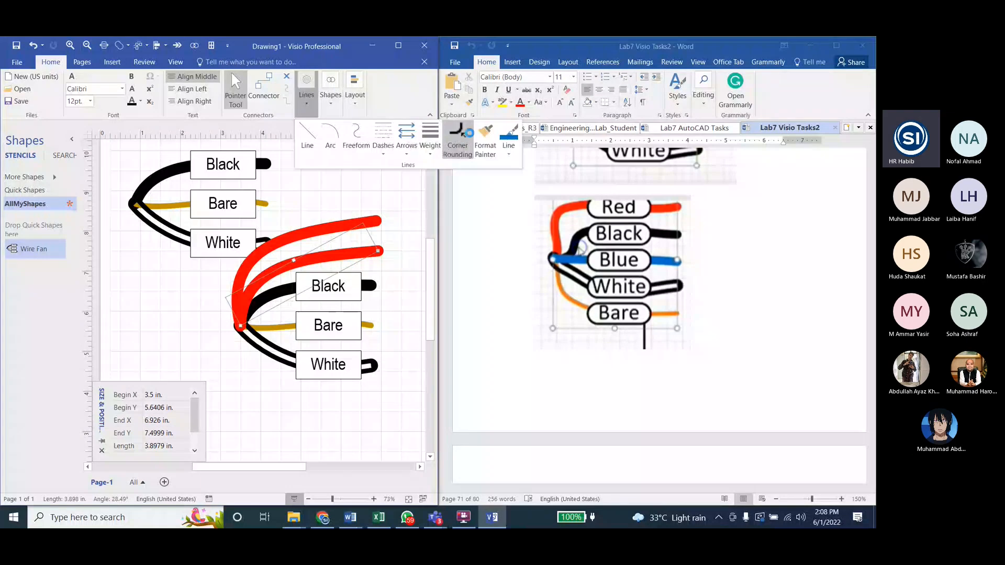
click(463, 133)
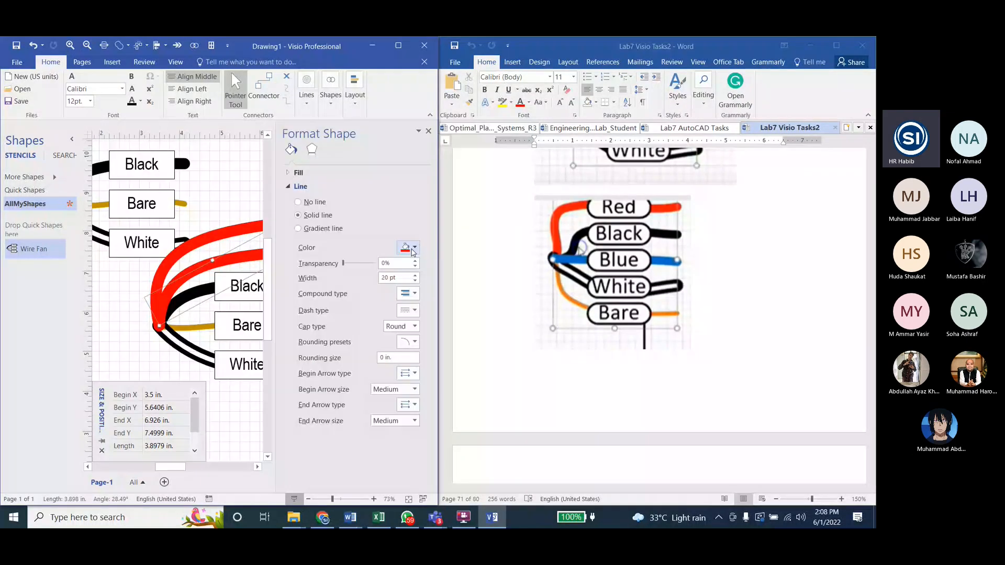
click(413, 247)
click(404, 266)
click(200, 294)
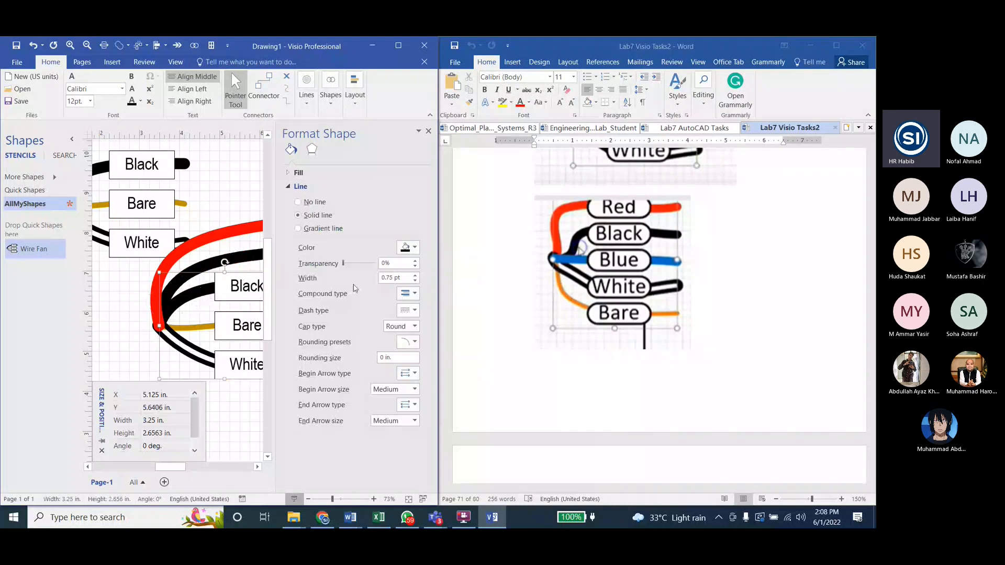
click(410, 256)
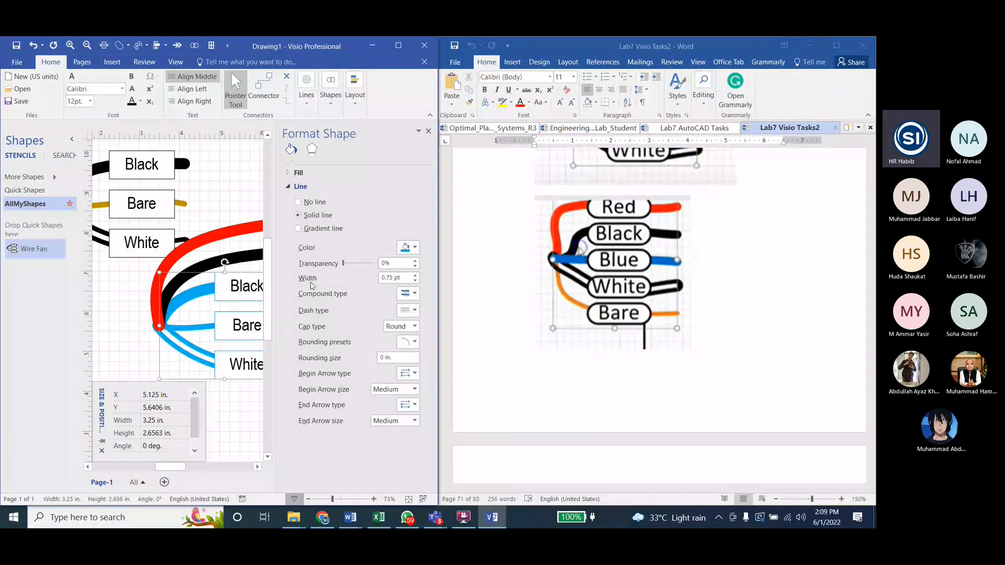
key(ctrl+z)
Step: Set the line color of only the thick wire behind the lower fan's Black label to light blue
click(206, 296)
click(407, 248)
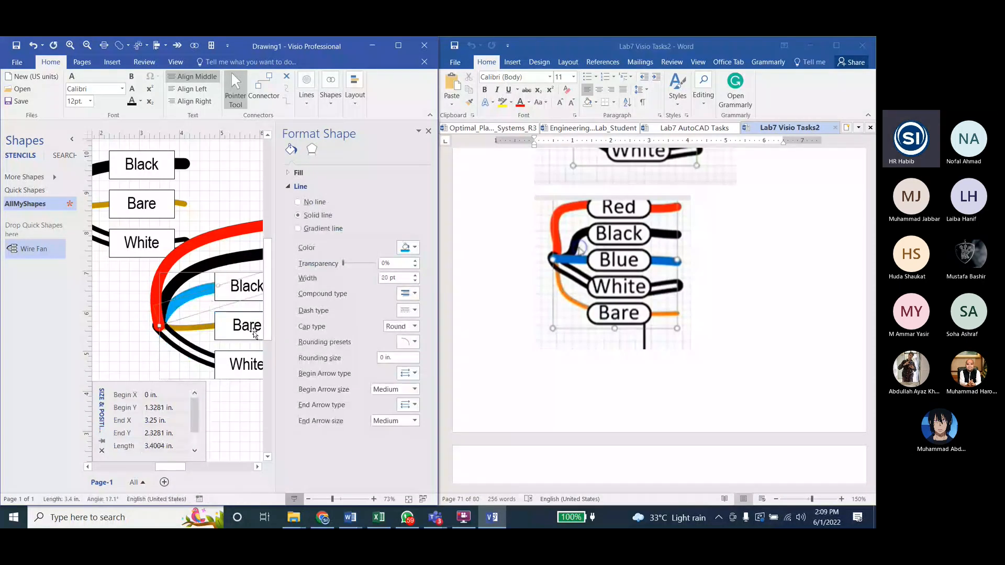
click(235, 305)
scroll(235, 305, down, 1)
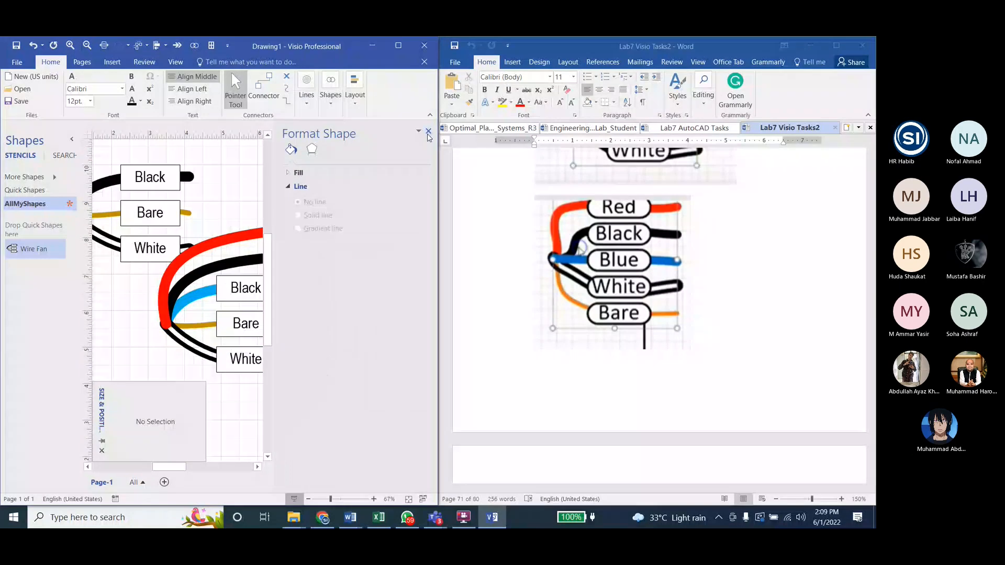
Step: Close the shape formatting pane and move the entire lower fan, including its red and black wires, further down the page
click(428, 131)
click(250, 292)
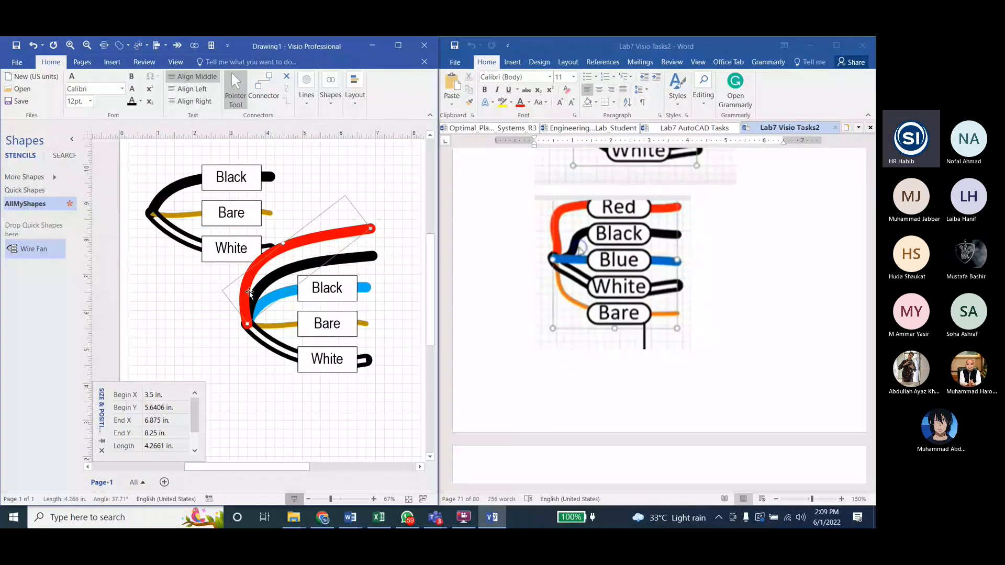
drag(397, 206, 222, 411)
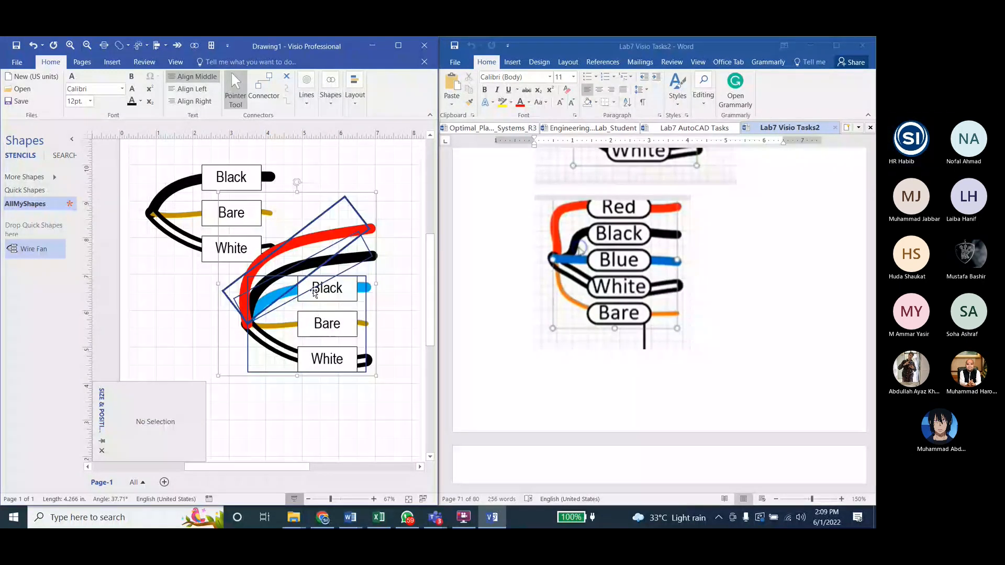
drag(314, 290, 305, 375)
click(168, 316)
scroll(168, 316, down, 1)
Step: Try to place a copy of the lower fan's Black label over the end of the red wire
double_click(325, 350)
key(ctrl+v)
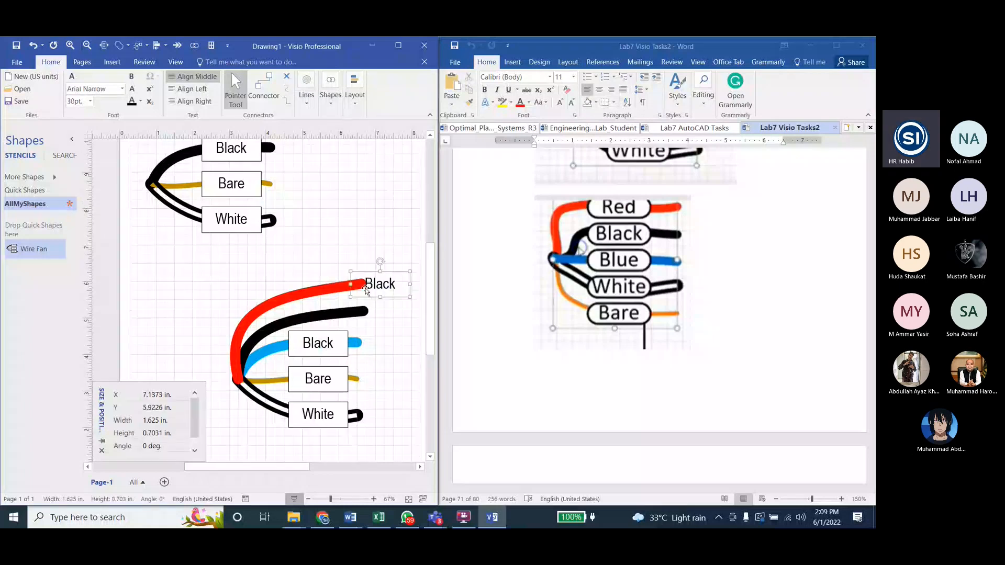
drag(375, 283, 323, 286)
key(Delete)
click(319, 344)
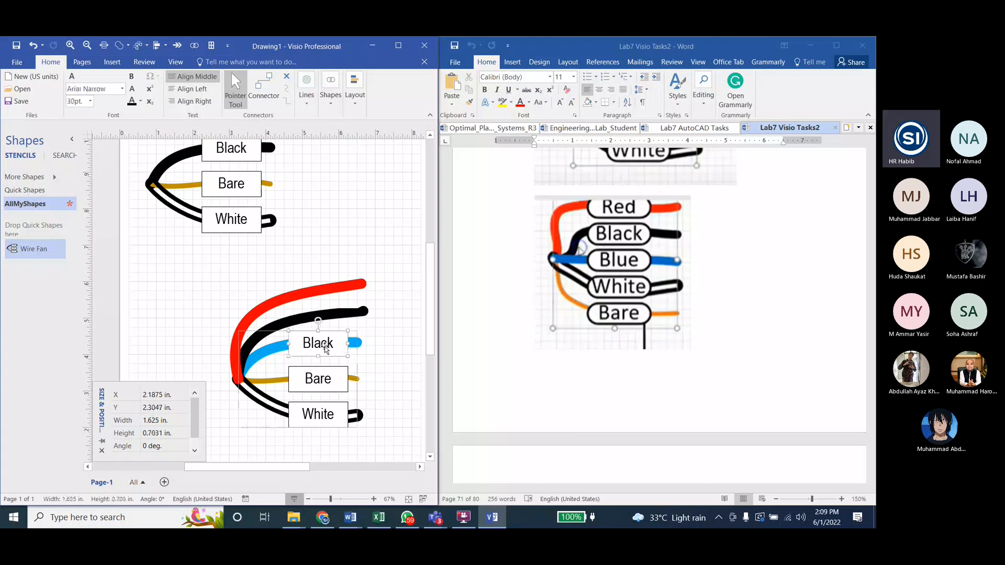
click(302, 333)
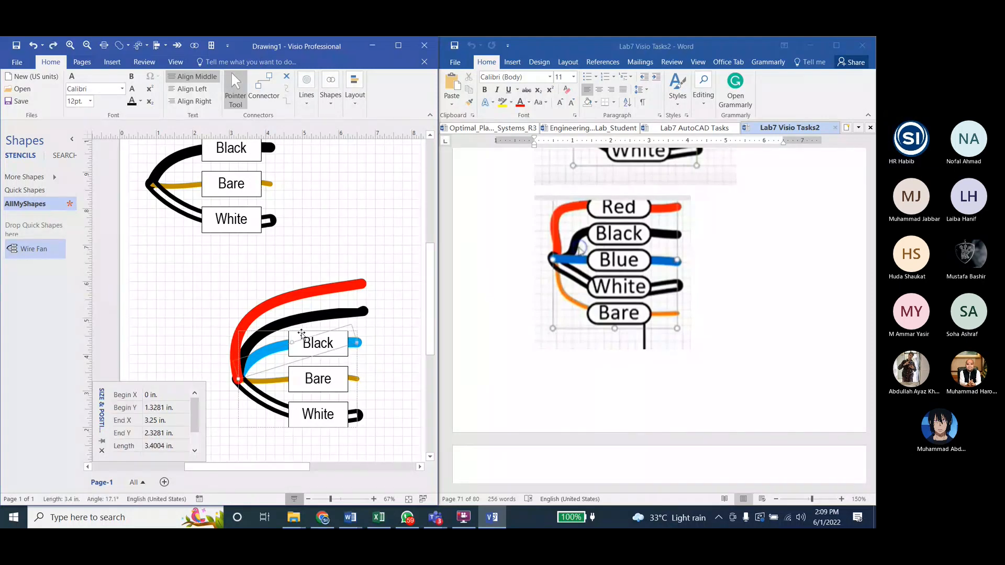
Step: Place a copy of the lower fan's label box above the red wire at 6.75 in, 7.25 in and label it Red
key(ctrl+v)
drag(373, 281, 359, 232)
click(319, 338)
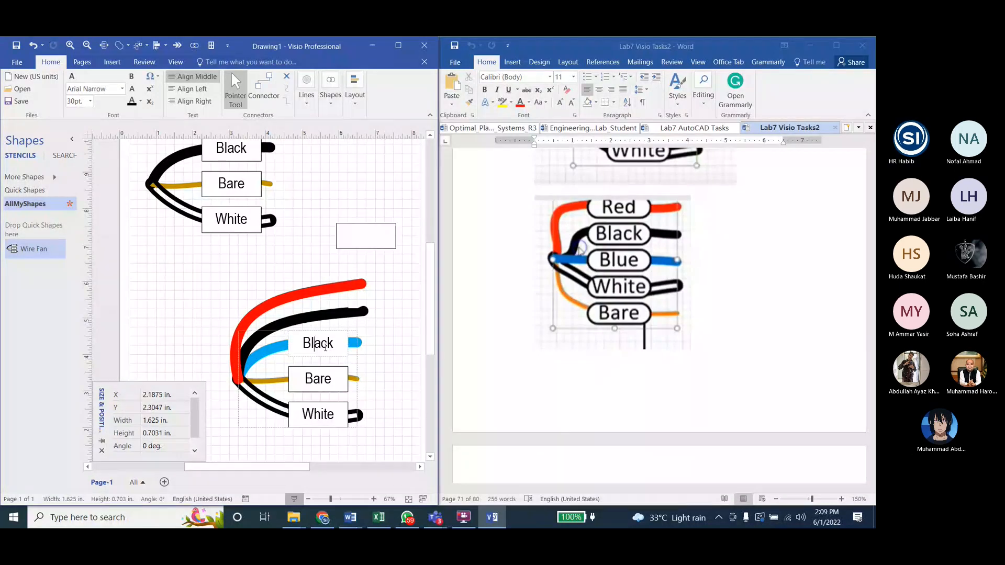
click(325, 346)
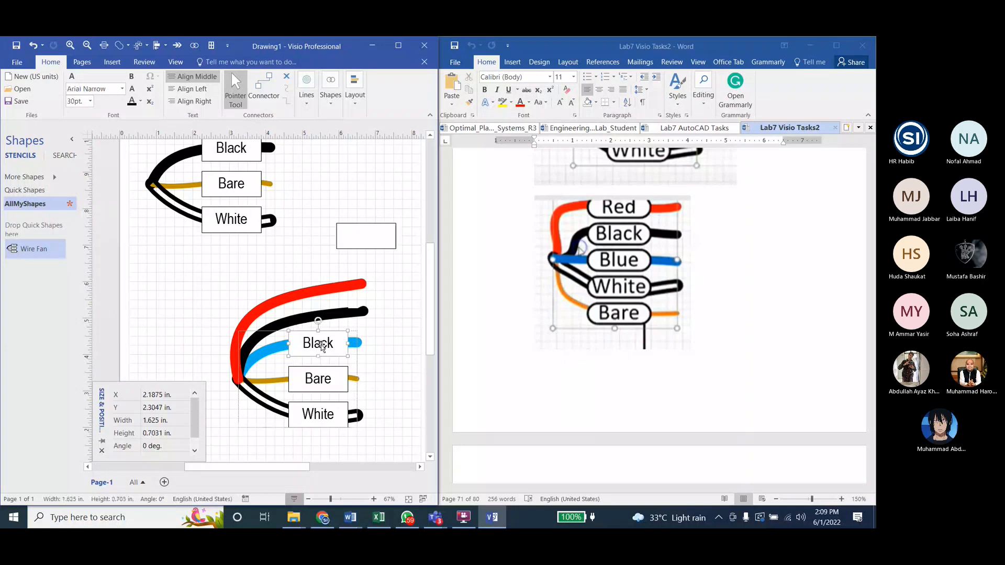
ctrl+drag(322, 346, 384, 287)
drag(377, 285, 361, 238)
click(362, 239)
text(Re)
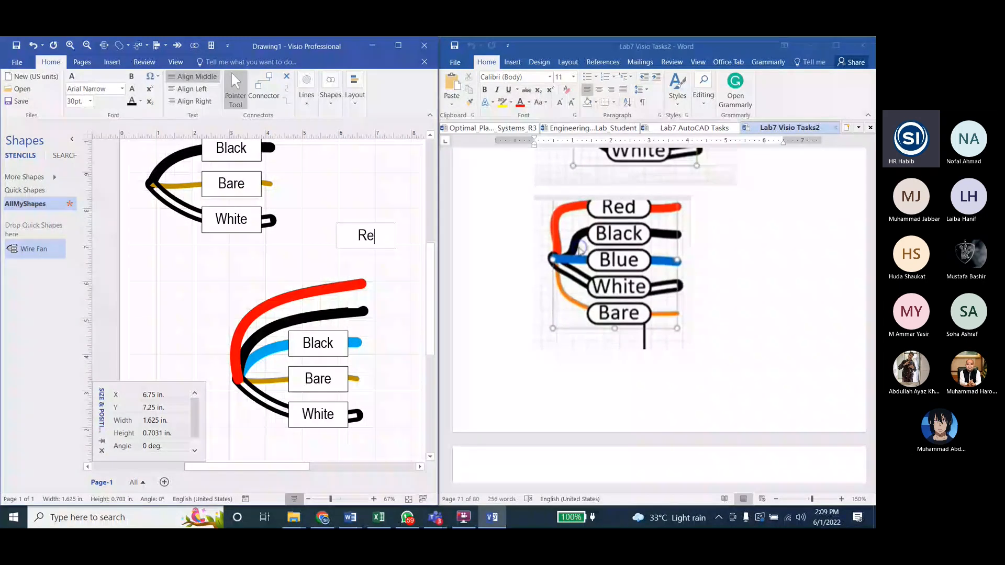
text(d)
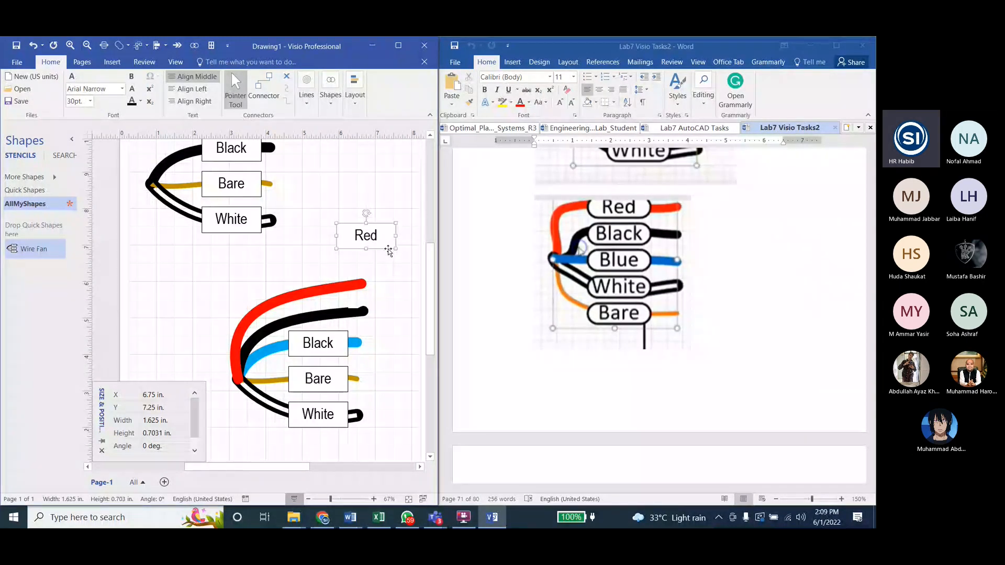
key(Escape)
Step: Place label boxes over the black wire at 5.4375 in, 5.1016 in and over the red wire at 5.4375 in, 5.8984 in
drag(390, 248, 319, 312)
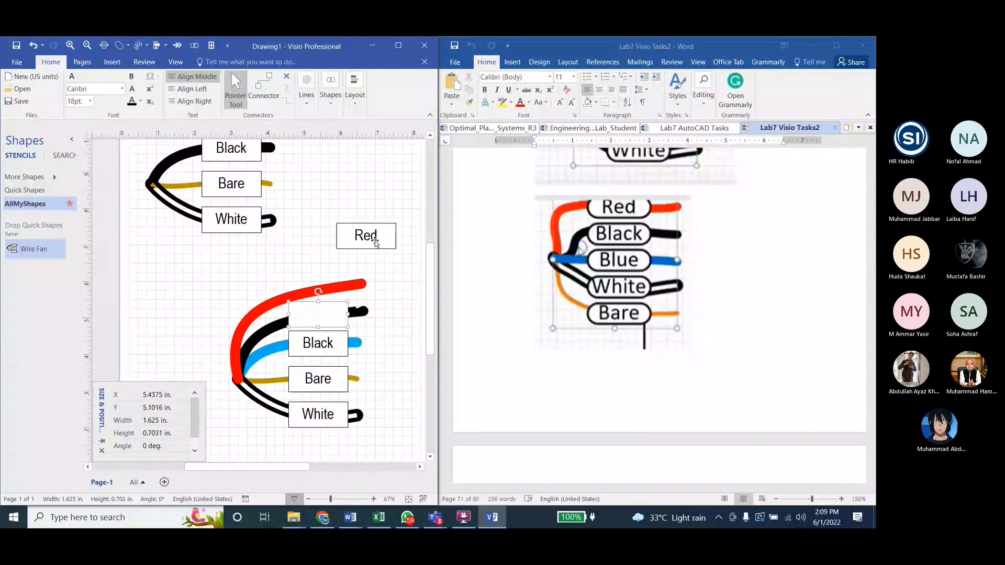
drag(373, 242, 352, 247)
drag(352, 247, 320, 279)
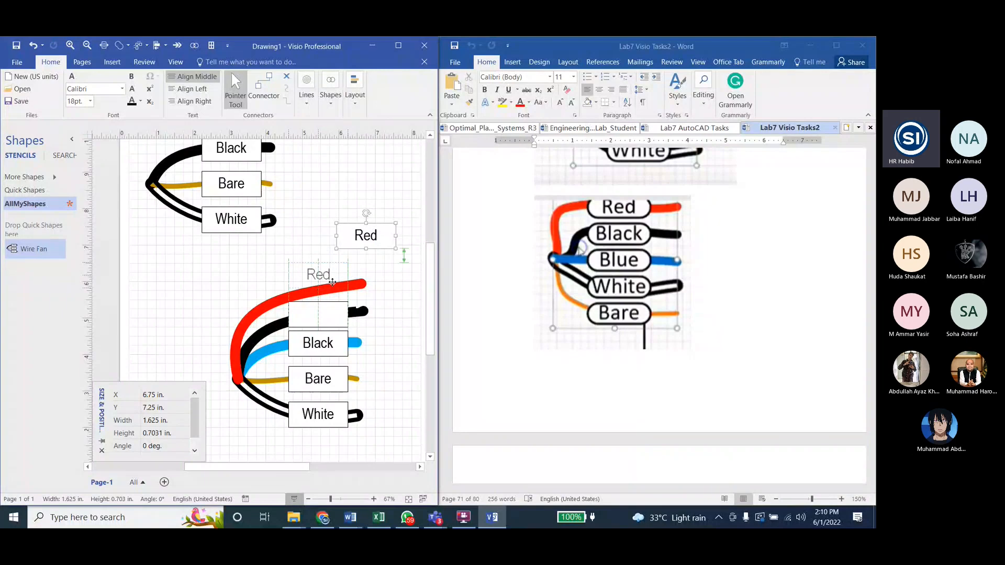
key(ctrl+z)
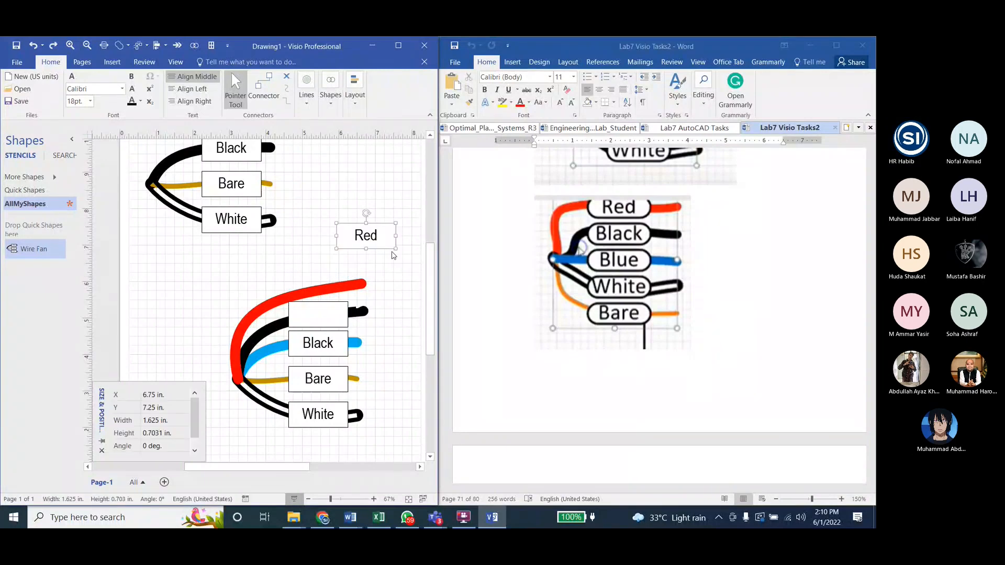
drag(390, 247, 342, 295)
click(404, 296)
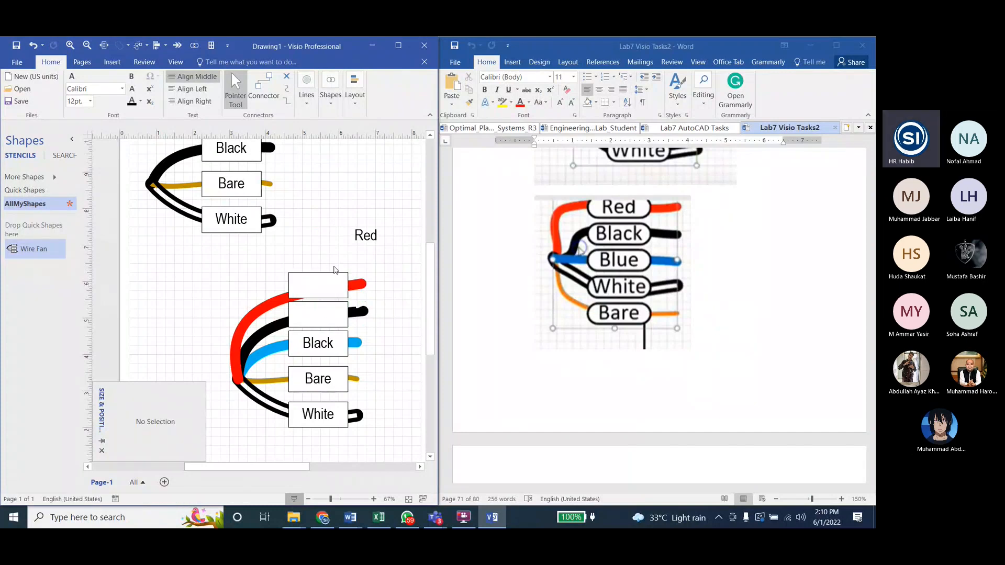
Step: Label the box over the red wire Red and clear the spare Red label above the fan
drag(366, 235, 318, 285)
double_click(319, 287)
key(Escape)
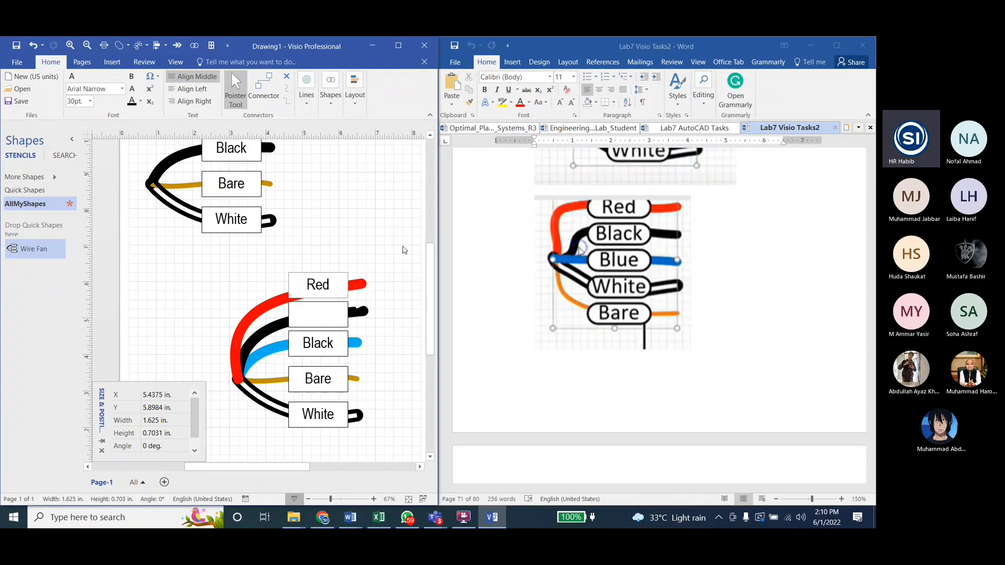
Step: Label the box over the black wire Black and change the light blue wire's label to Blue
drag(323, 286, 331, 317)
double_click(330, 319)
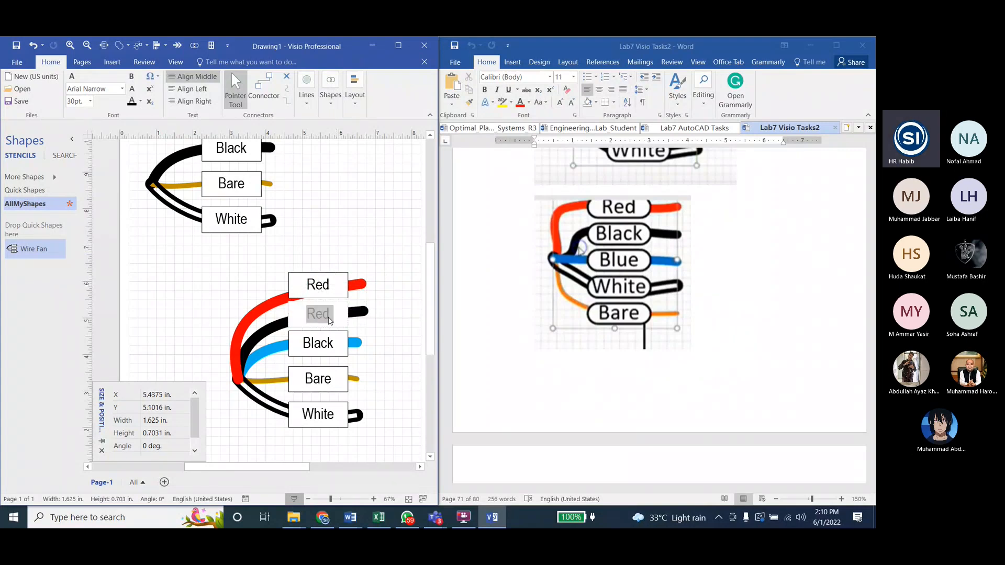
double_click(319, 347)
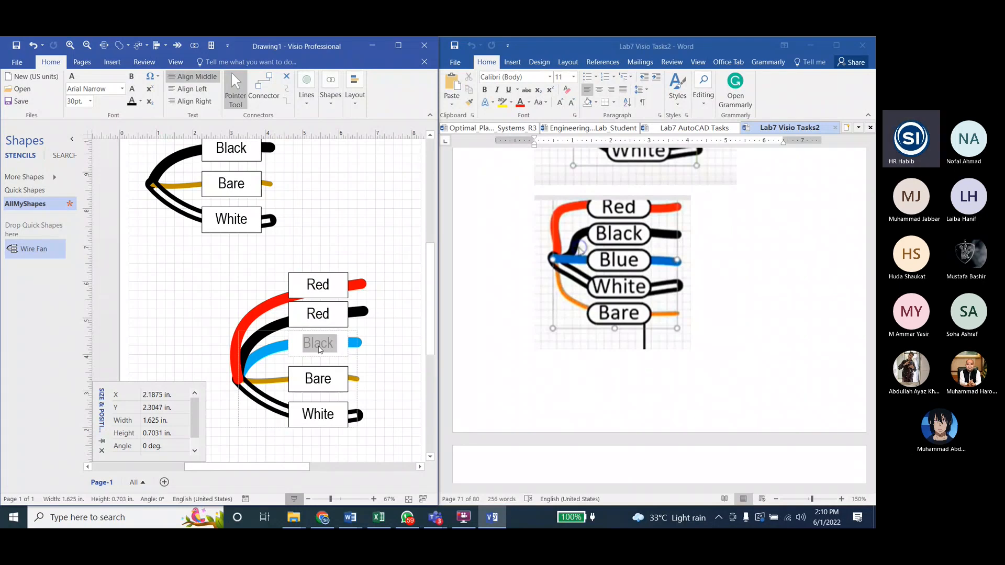
click(318, 328)
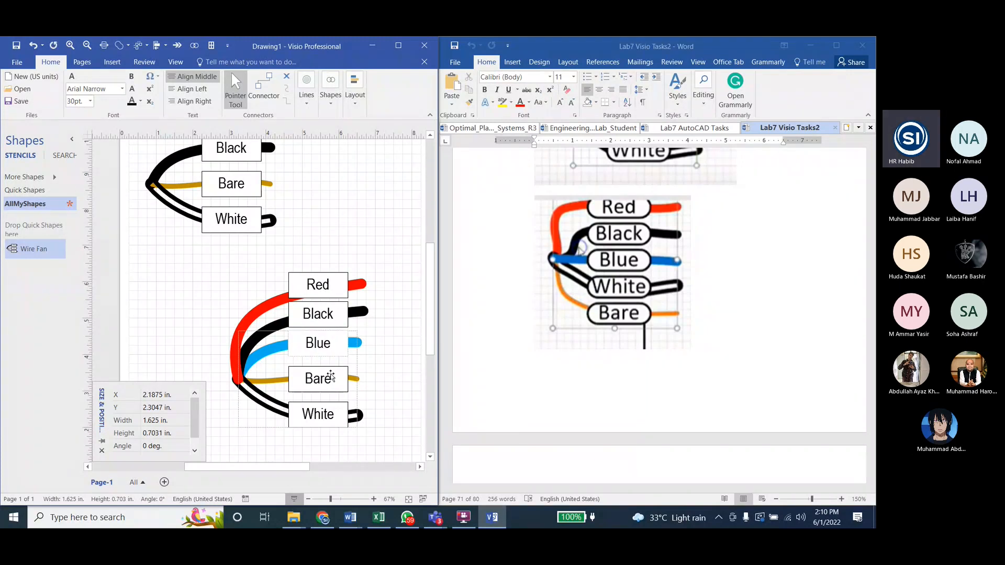
click(406, 358)
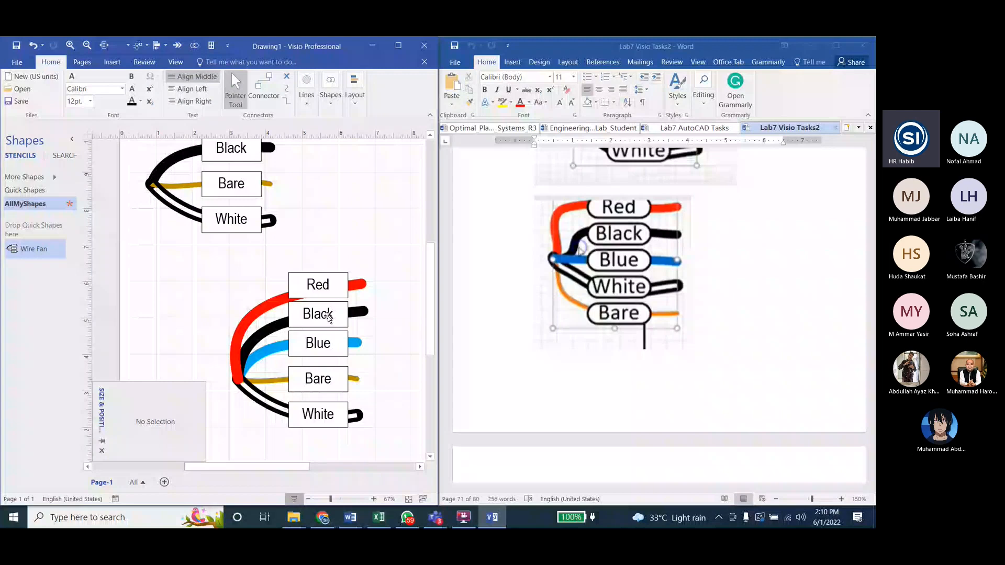
Step: Group all the wires and labels of the lower fan into one shape
scroll(328, 317, down, 2)
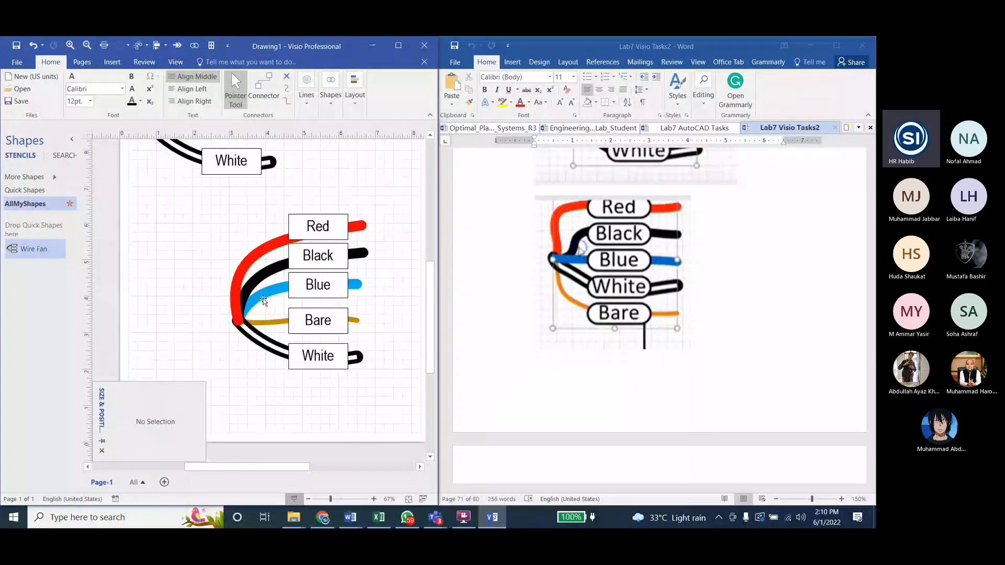
scroll(263, 298, up, 1)
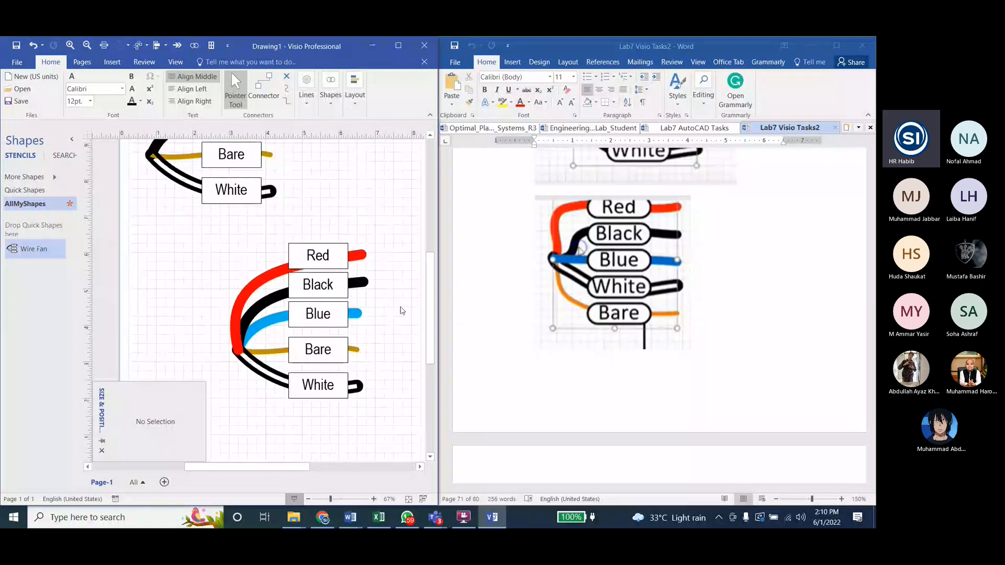
drag(166, 219, 410, 438)
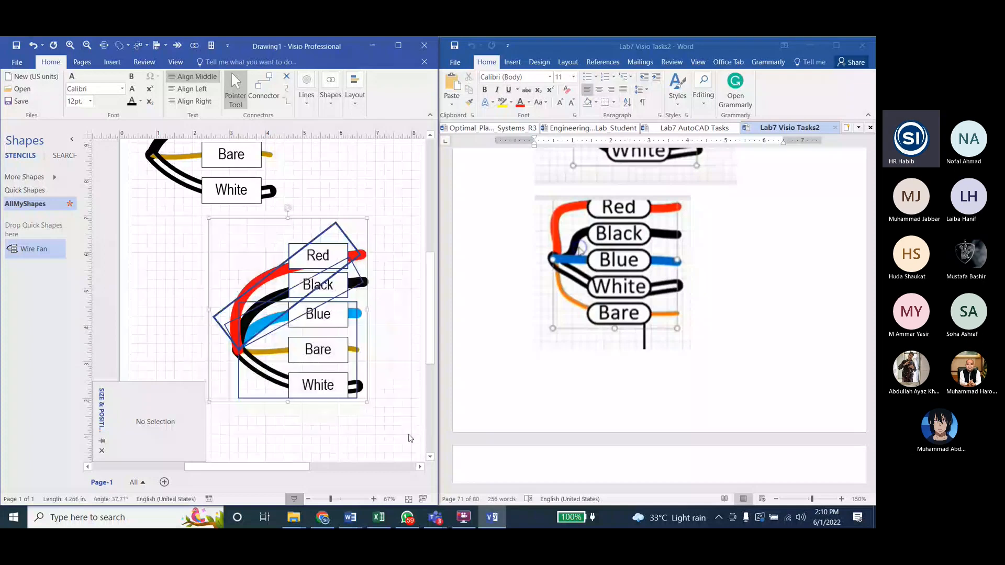
click(355, 92)
click(431, 149)
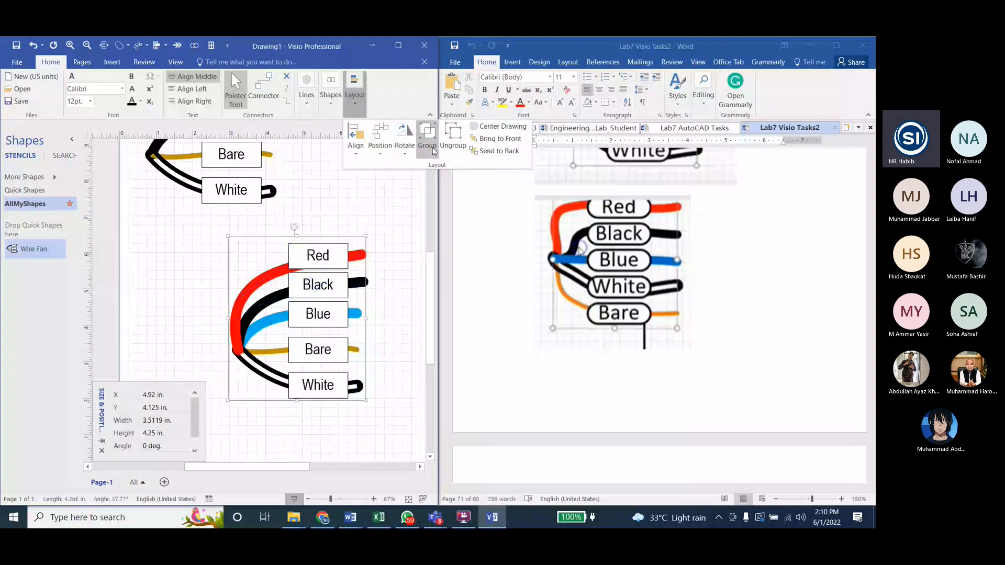
click(354, 221)
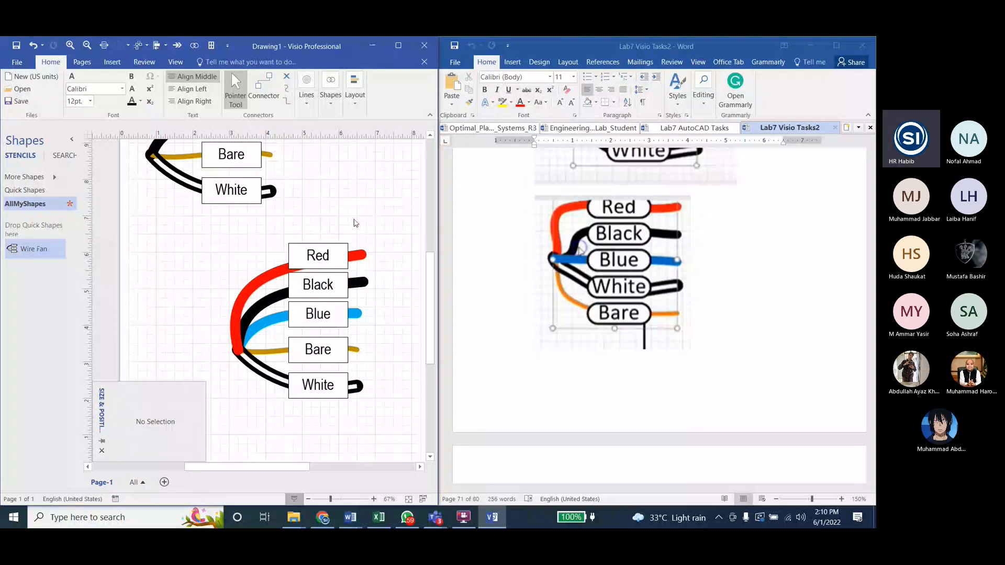
Step: Move the grouped five-wire fan into the AllMyShapes stencil and name the new master Wire Fan 5 Cables
drag(194, 229, 419, 422)
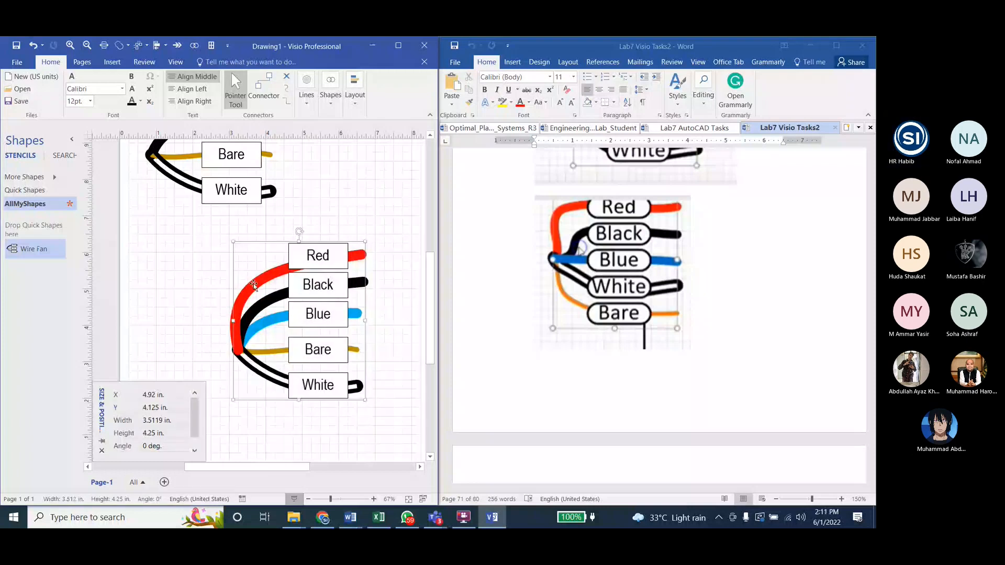
drag(253, 285, 22, 286)
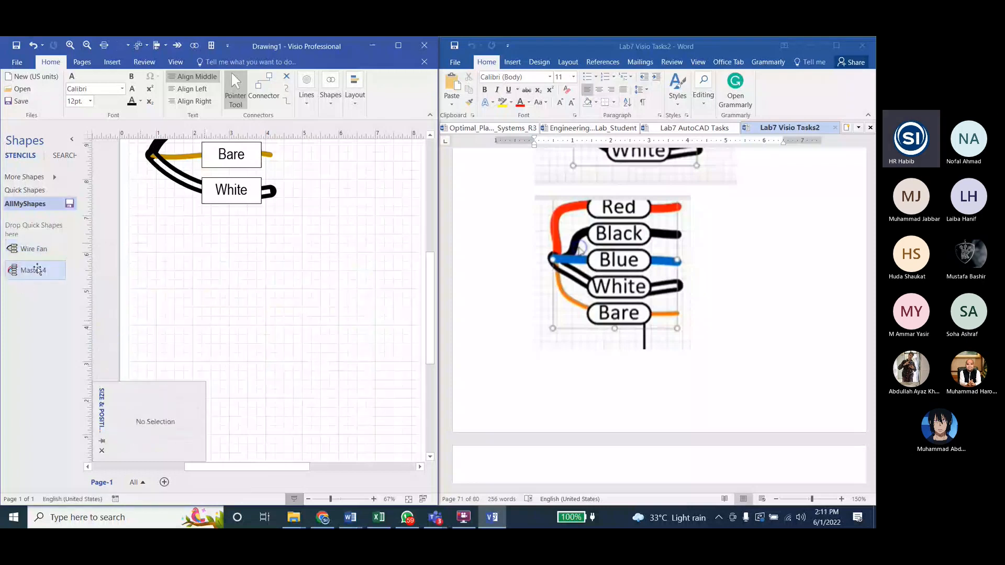
click(41, 268)
key(BackSpace)
text(Wire)
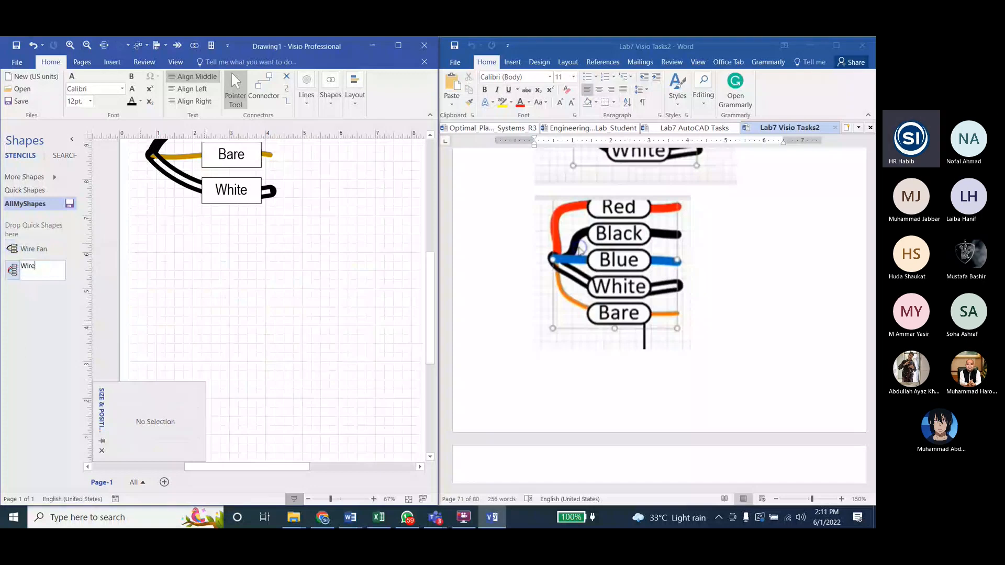
text( Fan)
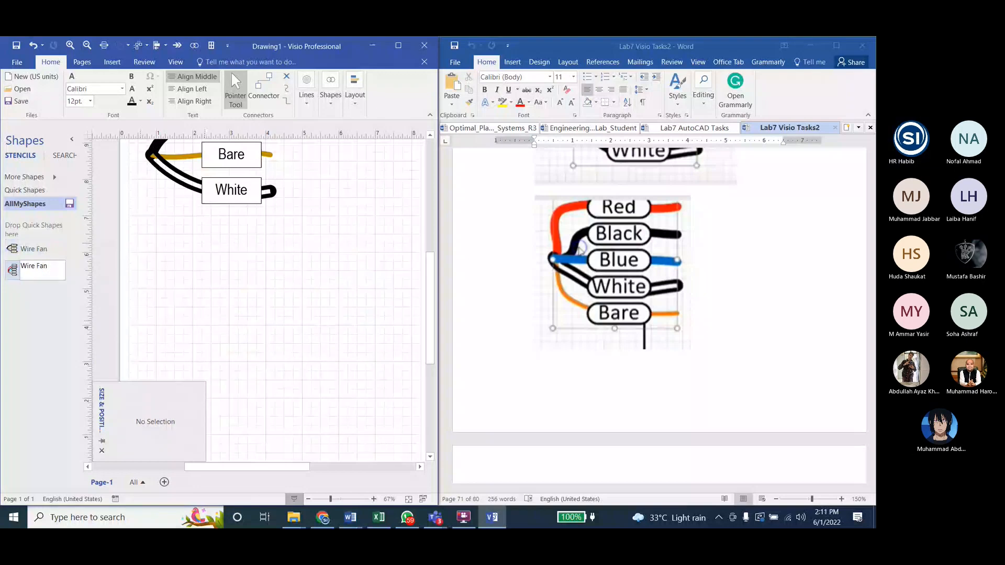
text(5 Cables)
Step: Rename the original Wire Fan master in the stencil to Wire Fan 3 Cables
double_click(46, 252)
click(55, 248)
text(3 C)
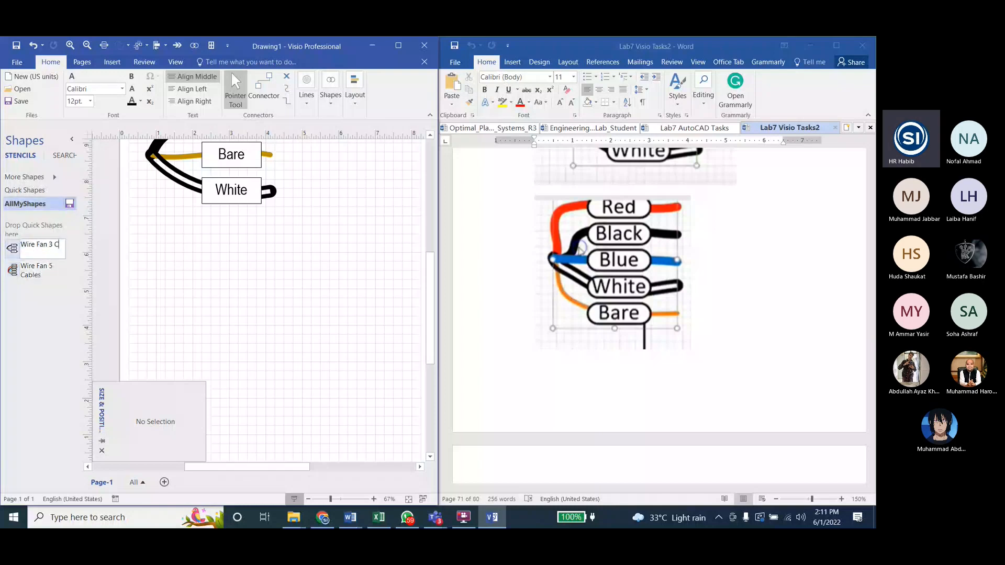
text(ables)
click(213, 279)
Step: Place a Wire Fan 5 Cables shape on the page below the three-wire fan and save the AllMyShapes stencil
drag(36, 270, 299, 317)
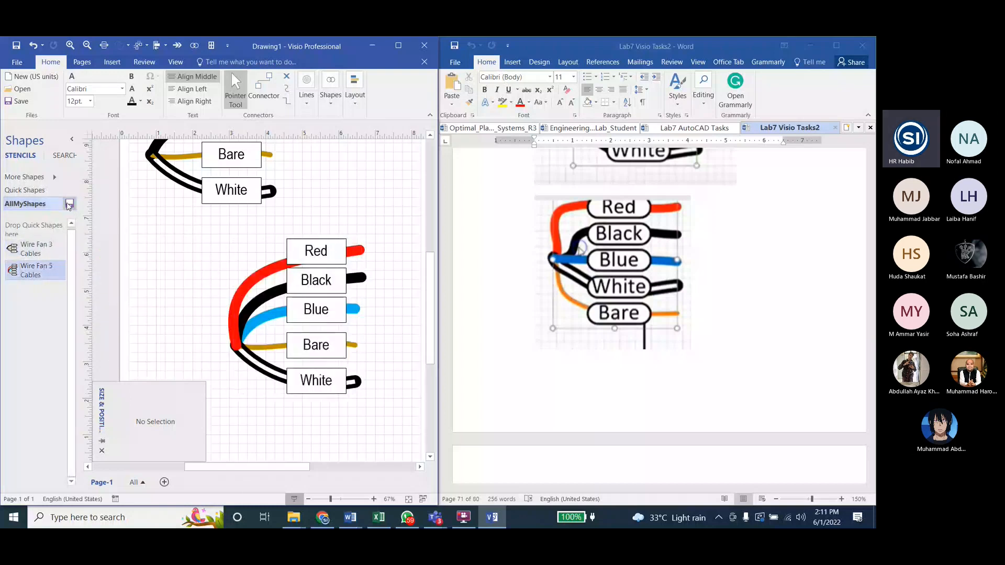
click(68, 205)
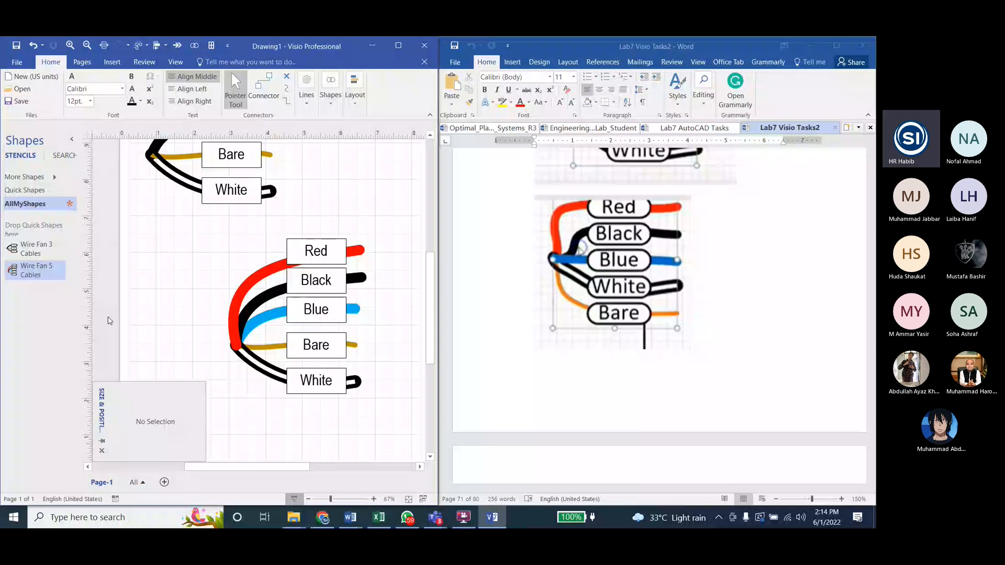
Step: Open the line drawing and formatting options
click(312, 112)
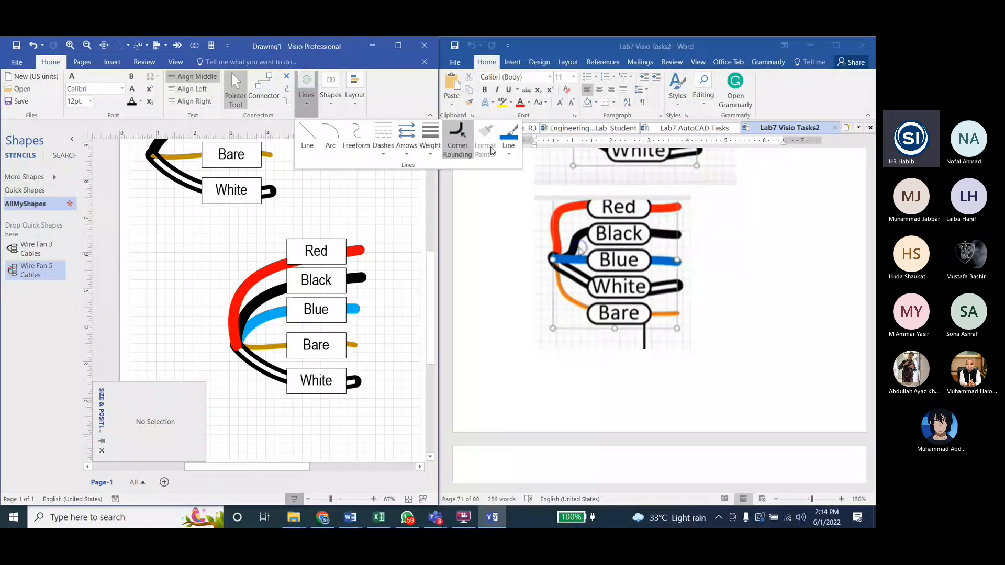
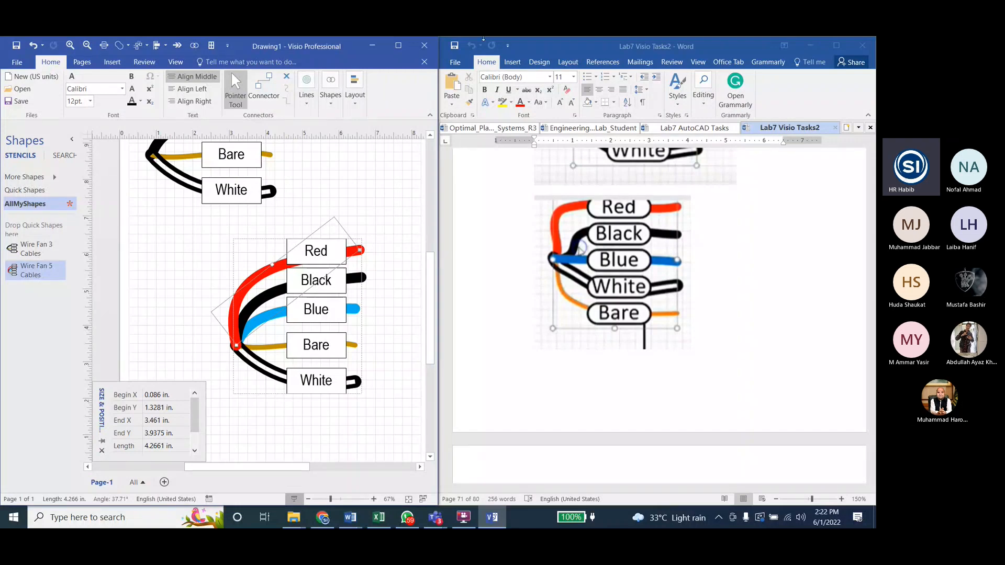
Step: Place a Wire Fan 3 Cables shape beside the five-wire fan and another Wire Fan 5 Cables shape below them
click(155, 225)
drag(31, 248, 159, 274)
scroll(162, 236, down, 3)
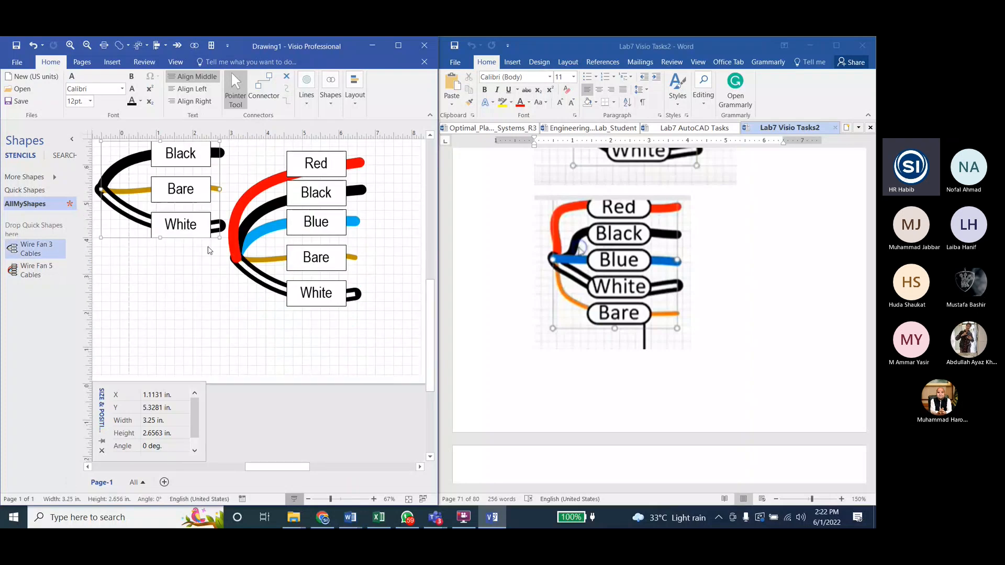
drag(166, 200, 158, 230)
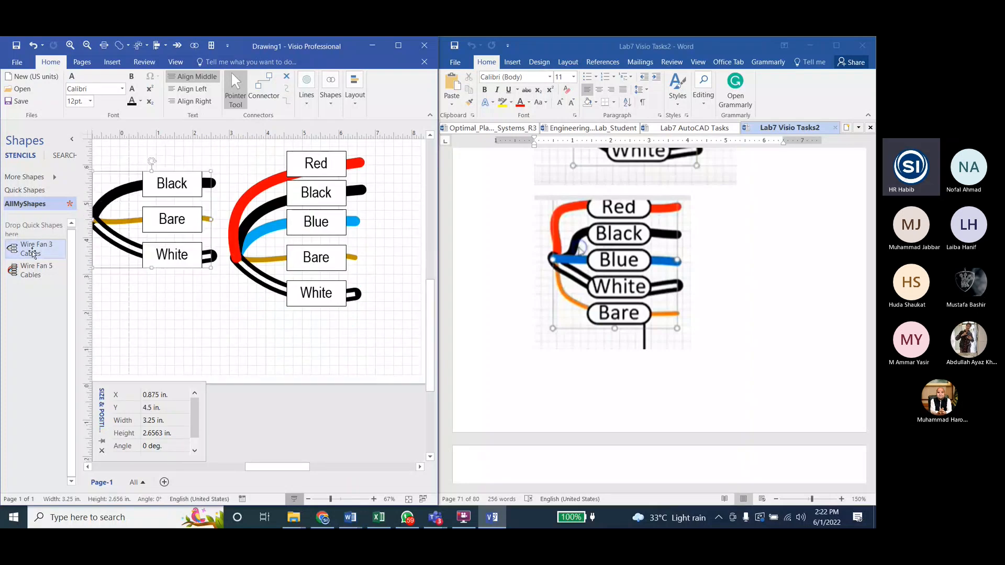
drag(32, 270, 251, 390)
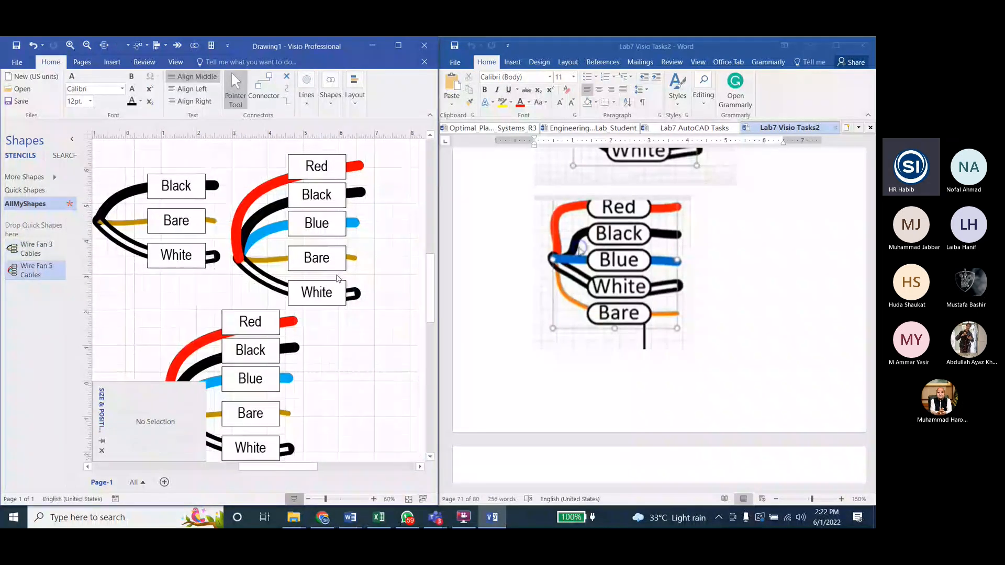
scroll(325, 267, down, 4)
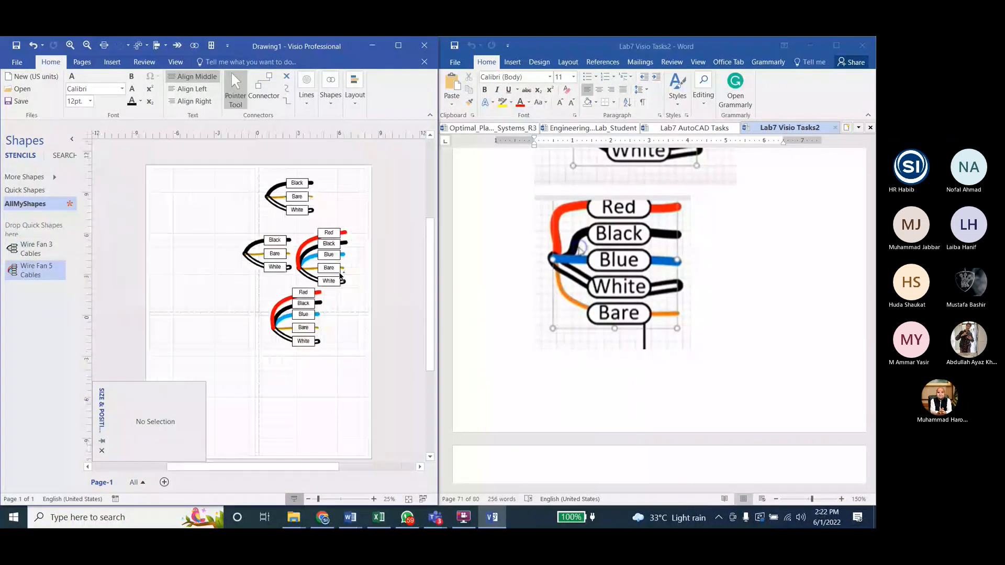
scroll(293, 242, up, 2)
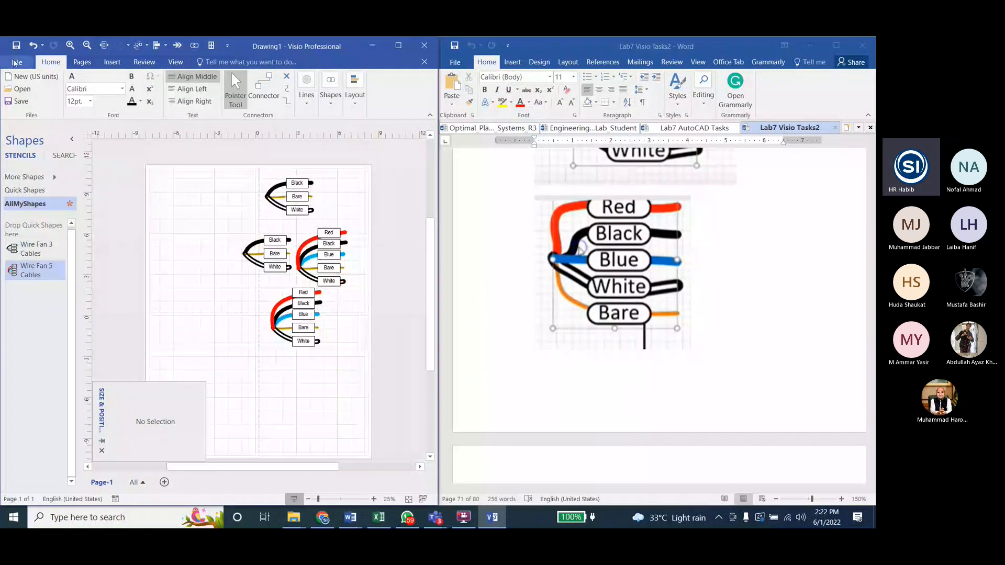
Step: Save the drawing in the Lab7 folder as Drawing1 ED7c C
click(16, 61)
click(24, 163)
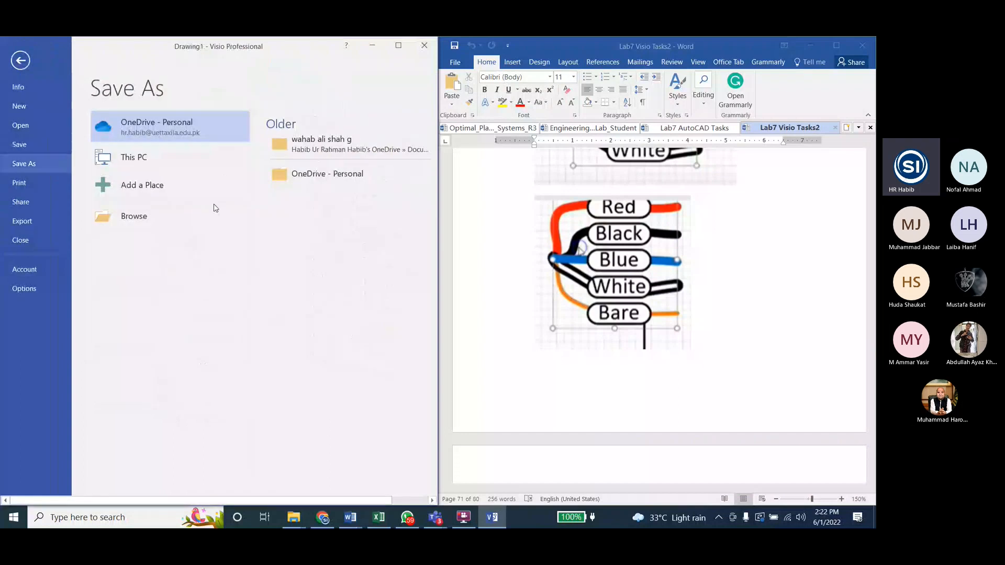
click(157, 226)
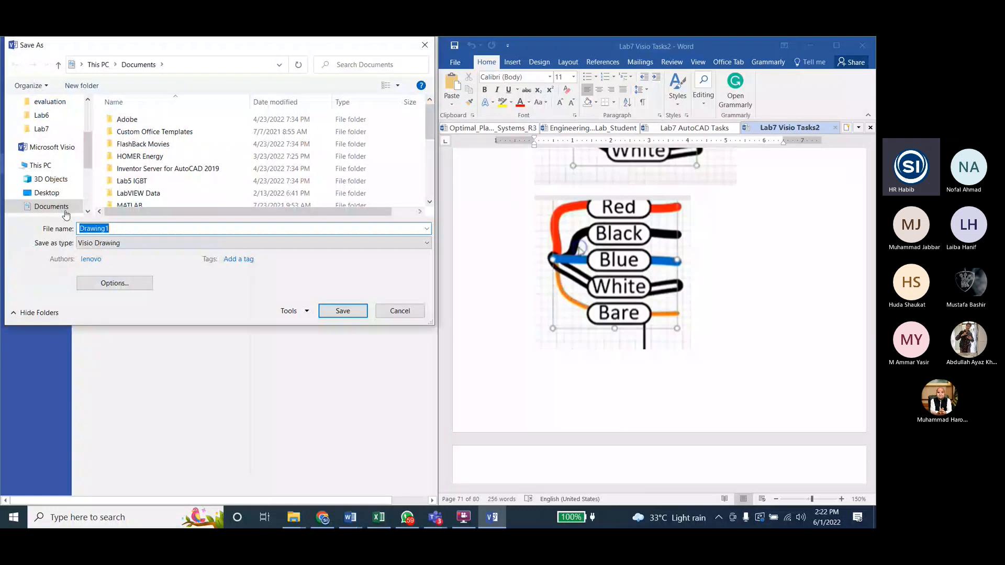
click(42, 129)
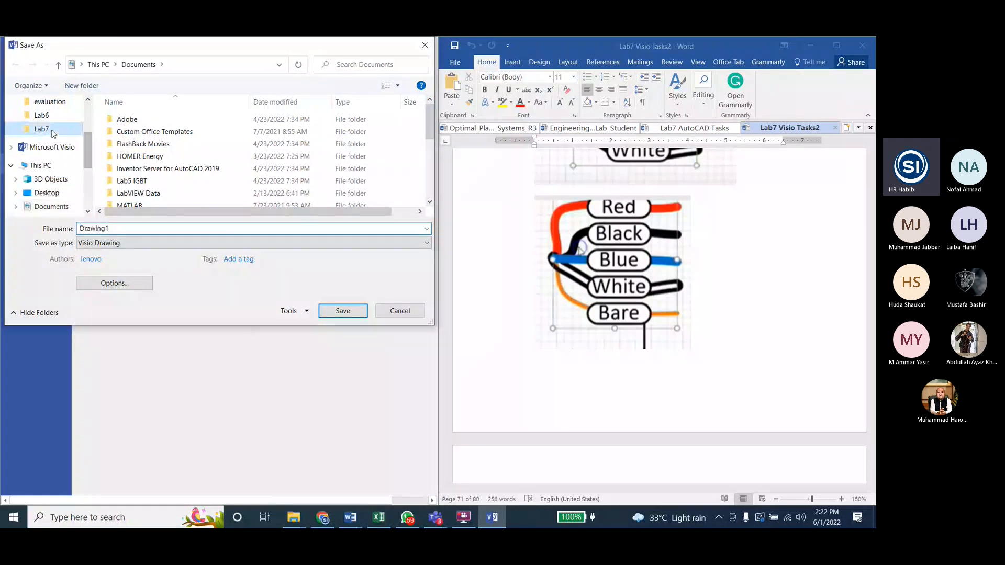
click(135, 230)
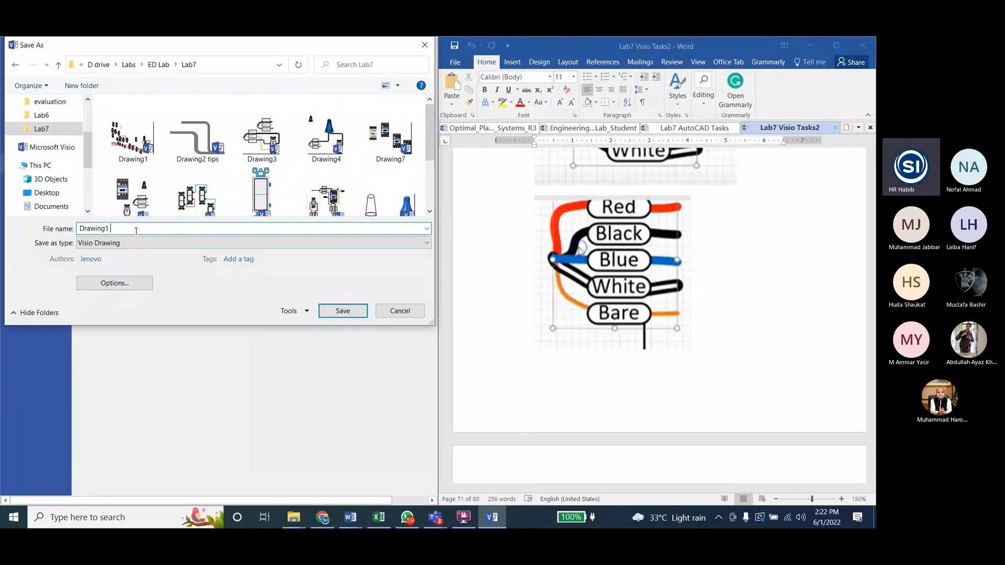
text(ED)
text( Lab)
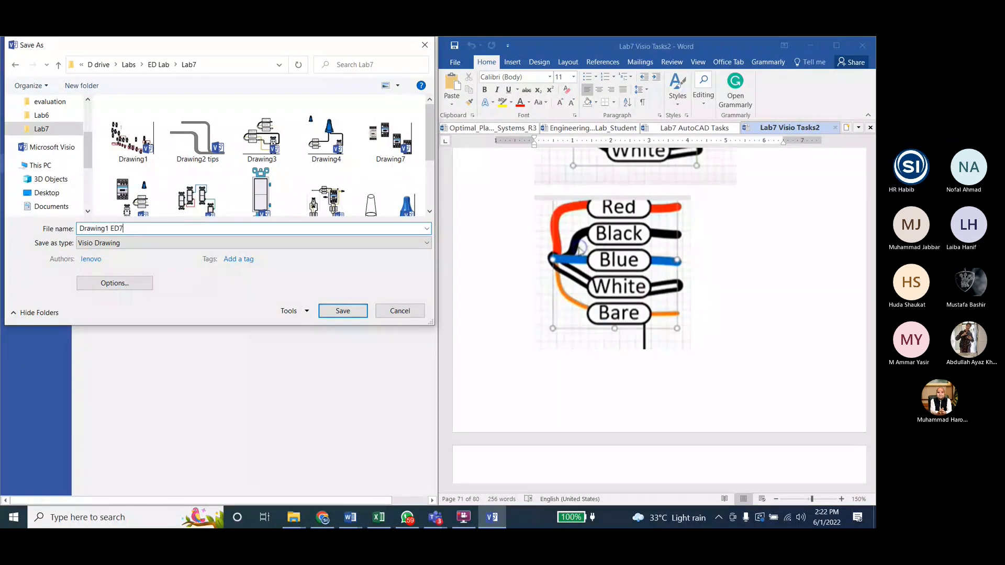
click(344, 311)
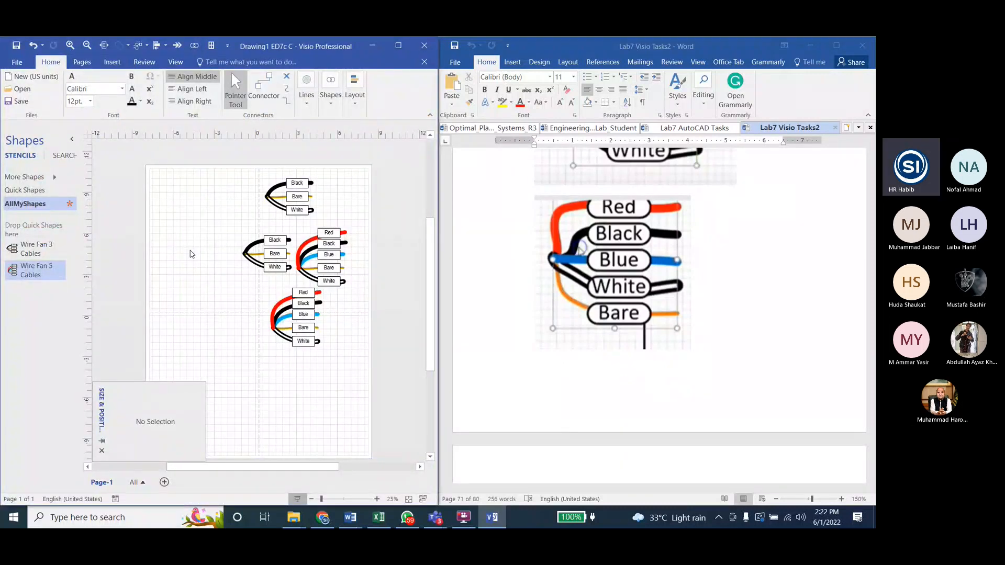
Step: Create a new blank drawing
click(16, 62)
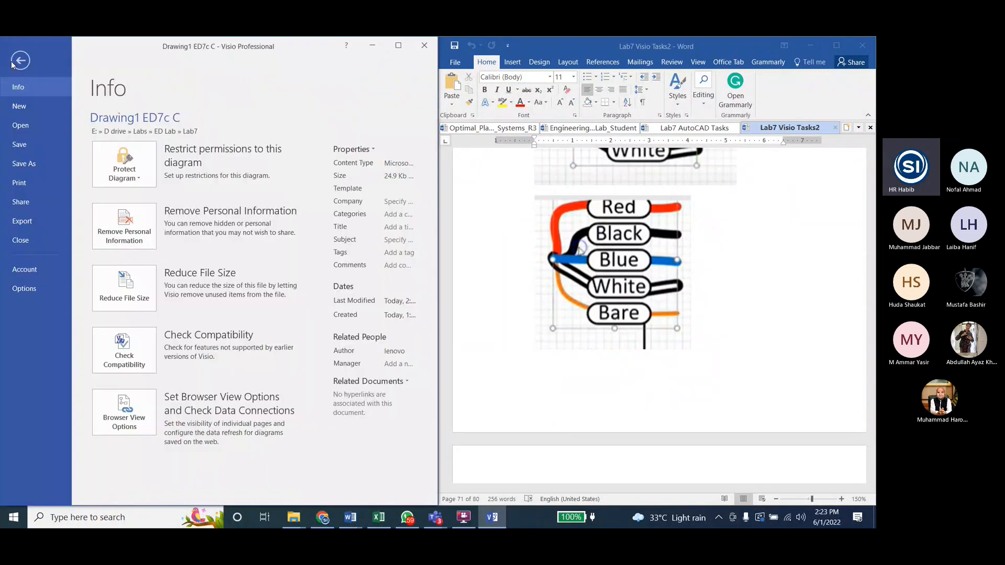
click(21, 106)
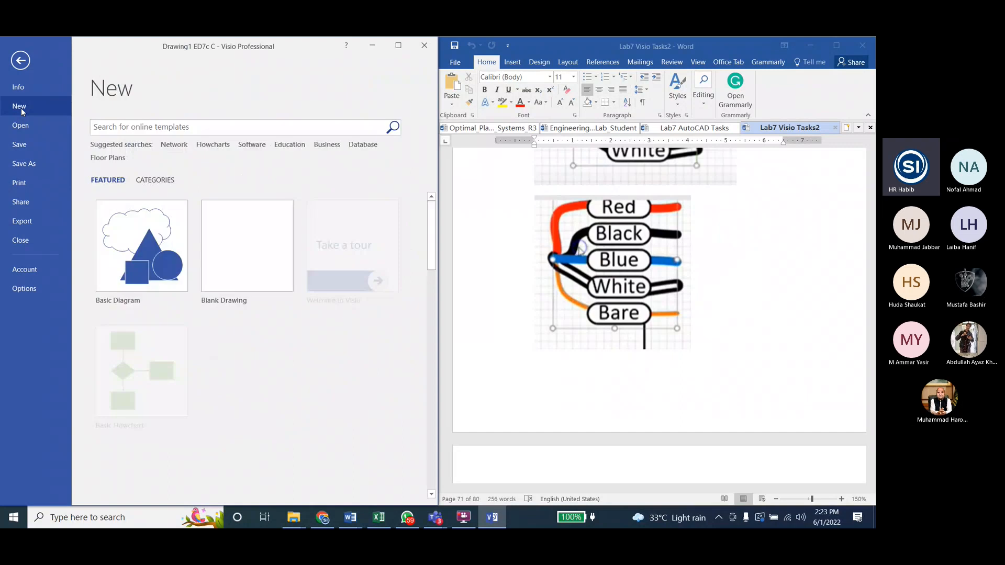
click(261, 309)
click(261, 311)
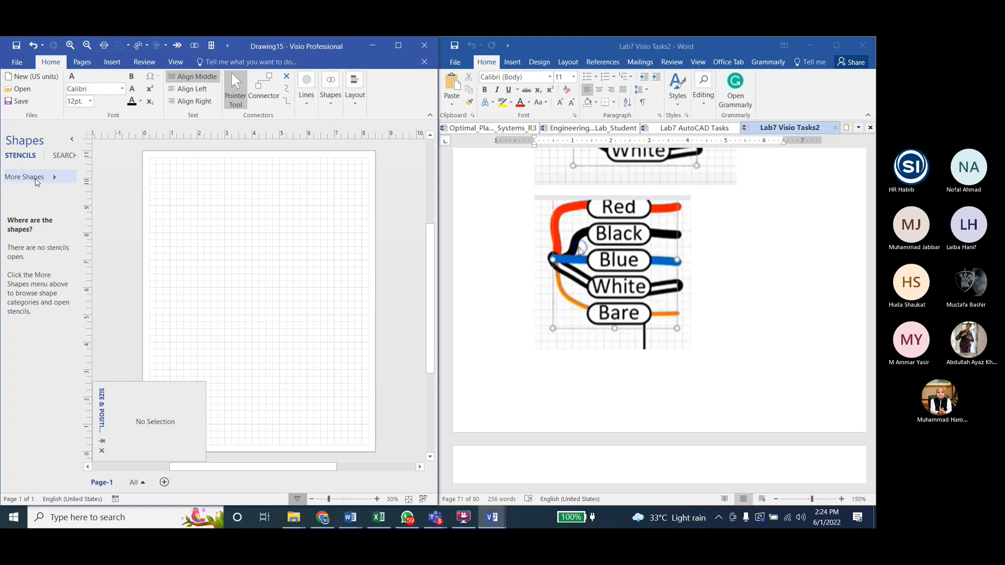
Step: Examine the commands for creating and opening stencils and the Quick Access Toolbar customization options
click(35, 182)
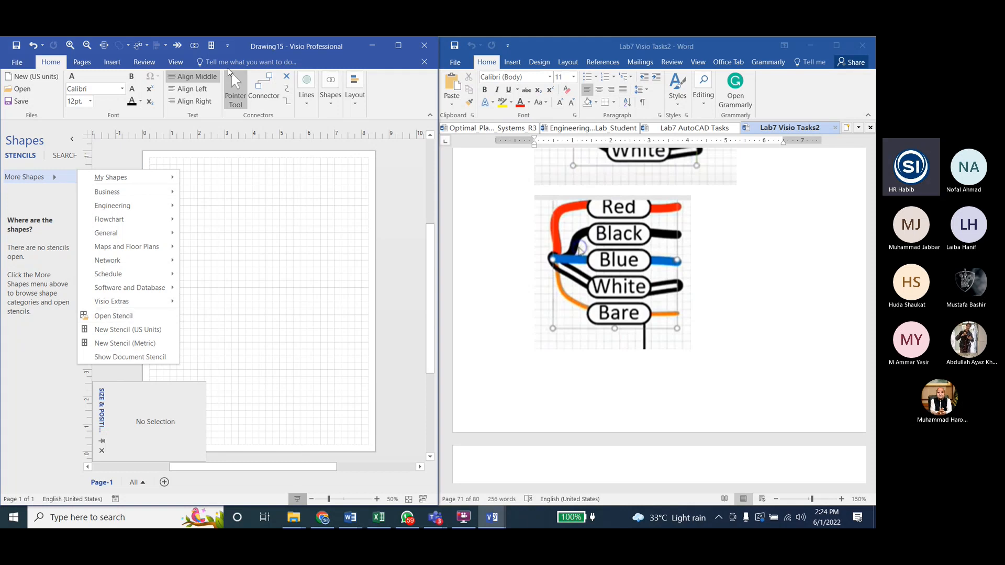
click(211, 46)
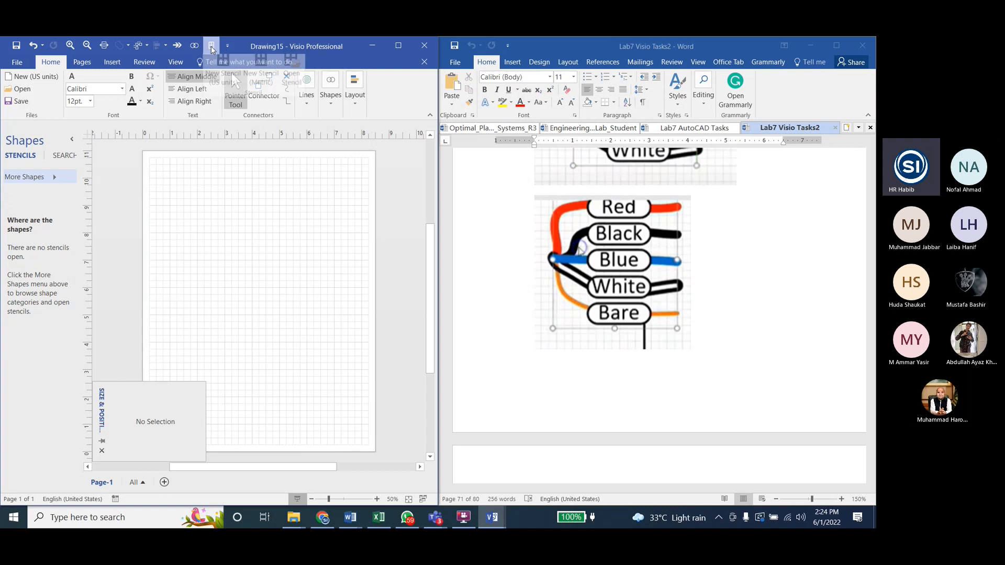
right_click(385, 86)
key(Escape)
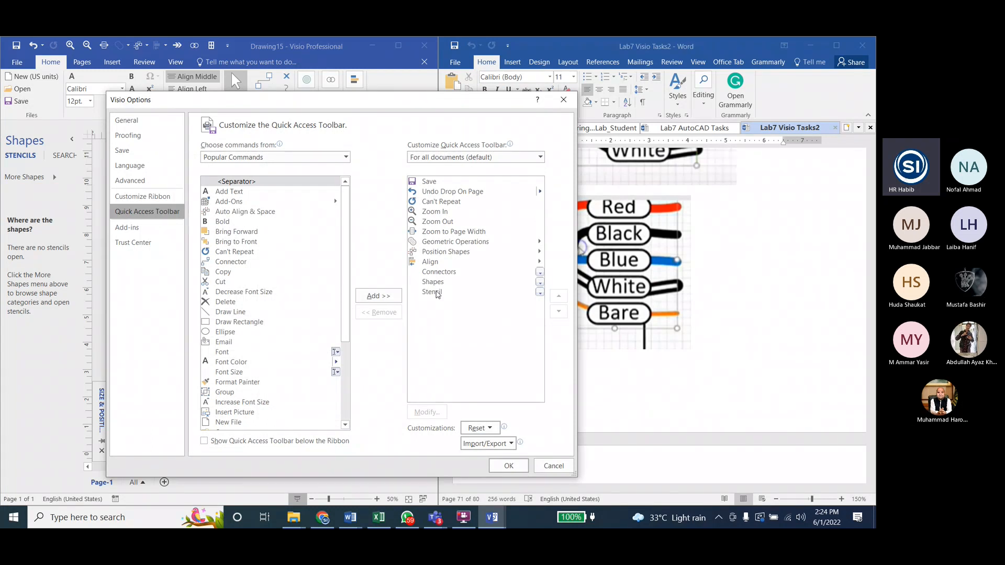
click(432, 292)
click(552, 465)
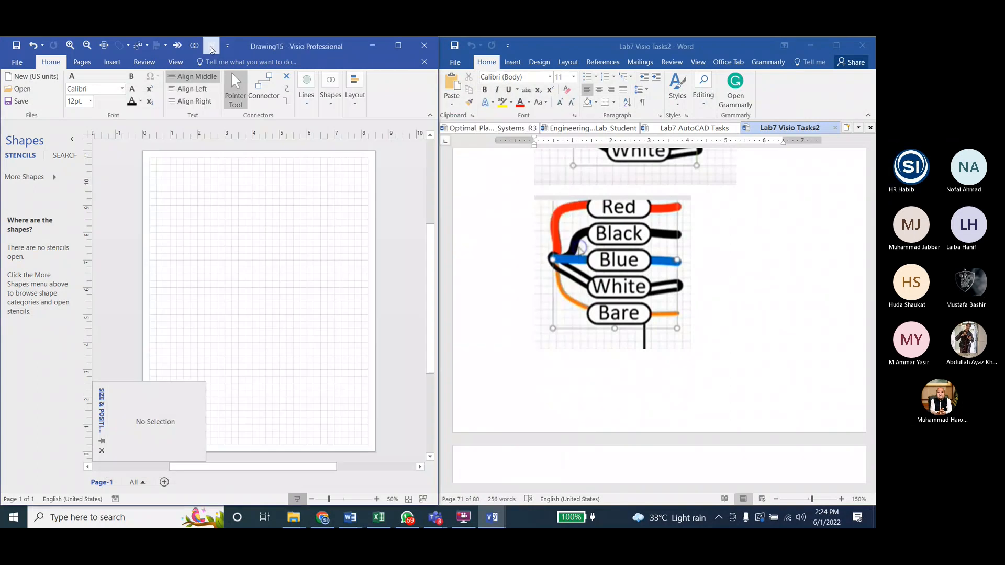
click(210, 48)
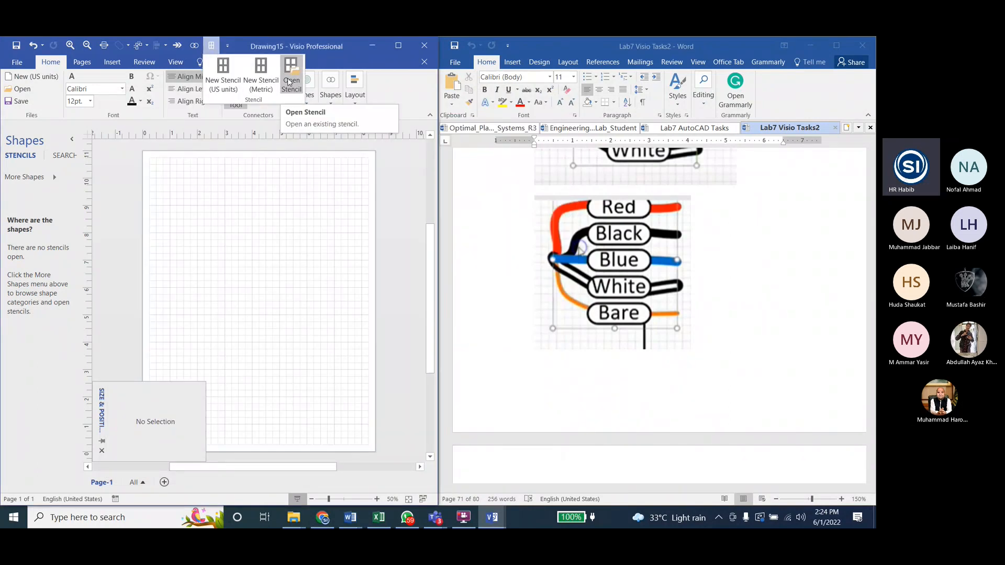
click(406, 87)
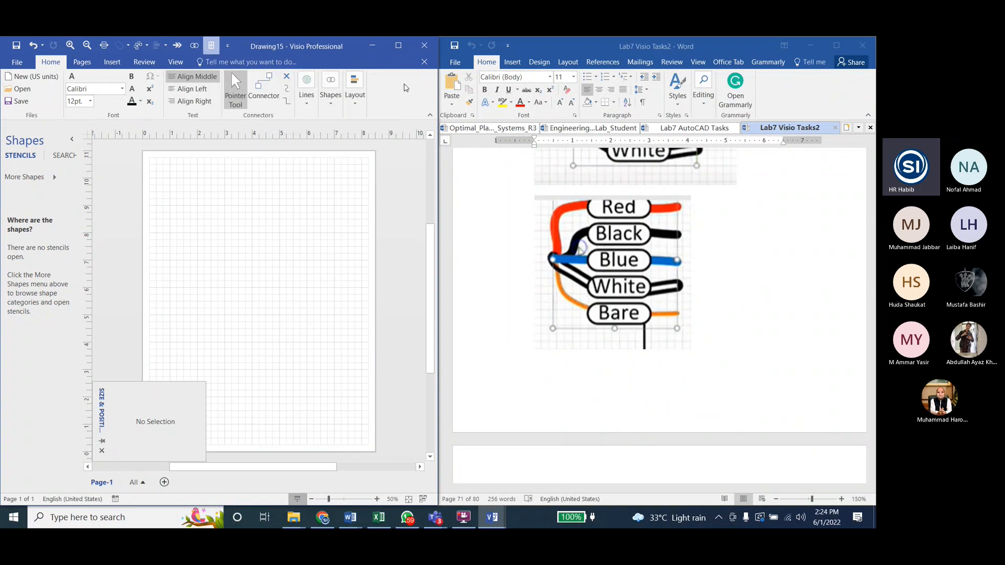
Step: Open the AllMyShapes stencil from the Lab7 folder in the new drawing
click(32, 177)
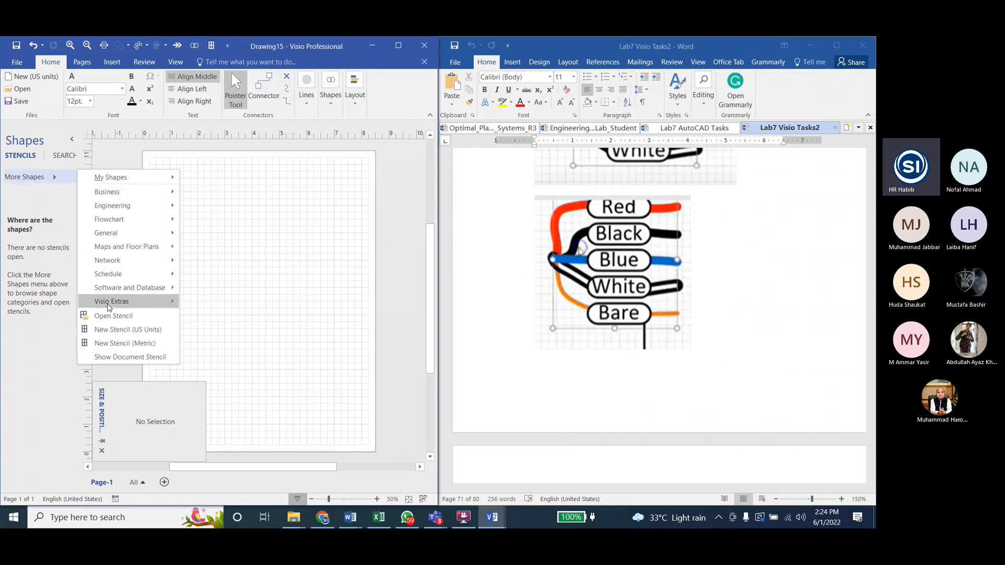
click(111, 316)
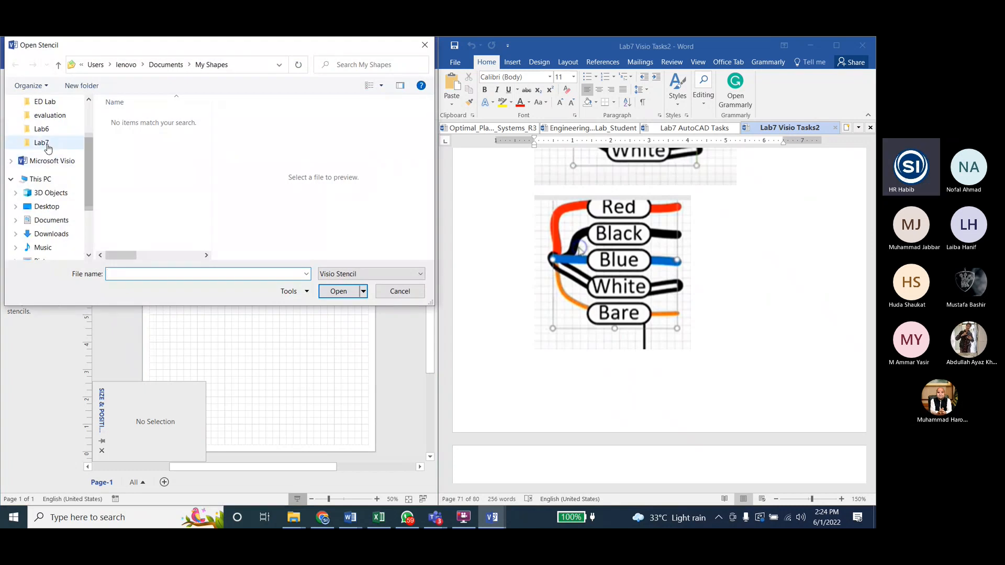
click(42, 142)
scroll(210, 142, down, 1)
mouse_move(209, 142)
mouse_down()
mouse_move(211, 242)
mouse_move(209, 128)
mouse_up()
click(131, 120)
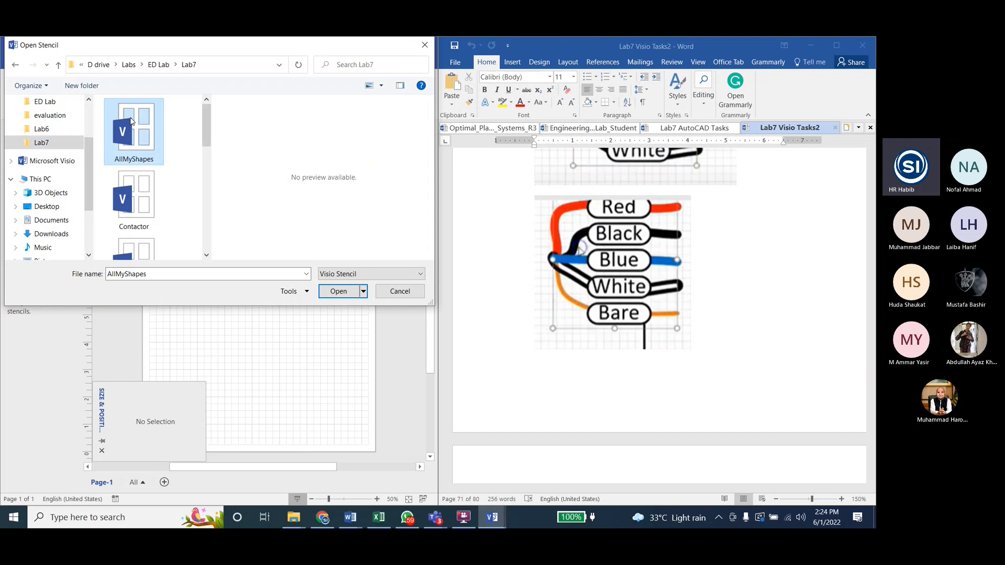
click(343, 292)
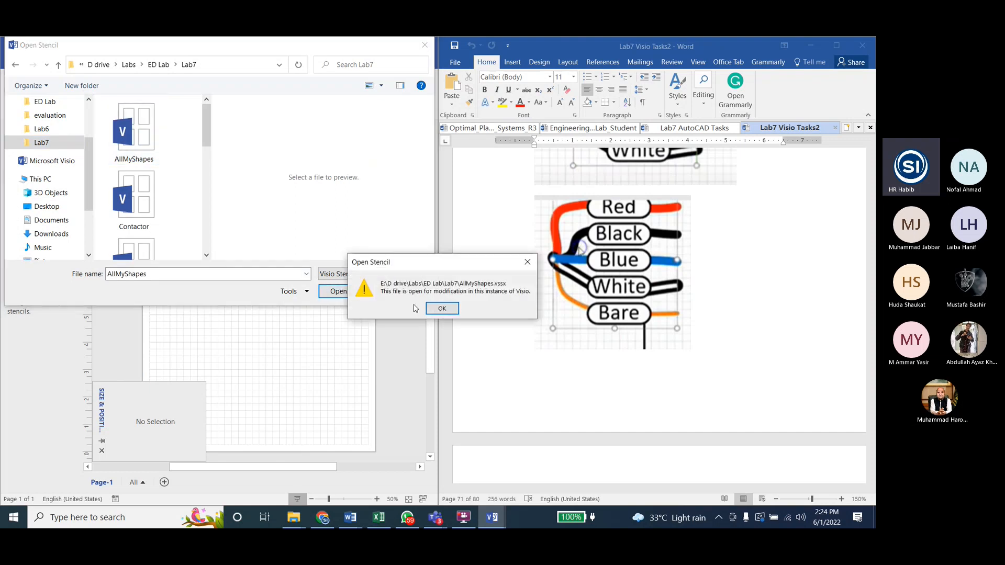
click(442, 308)
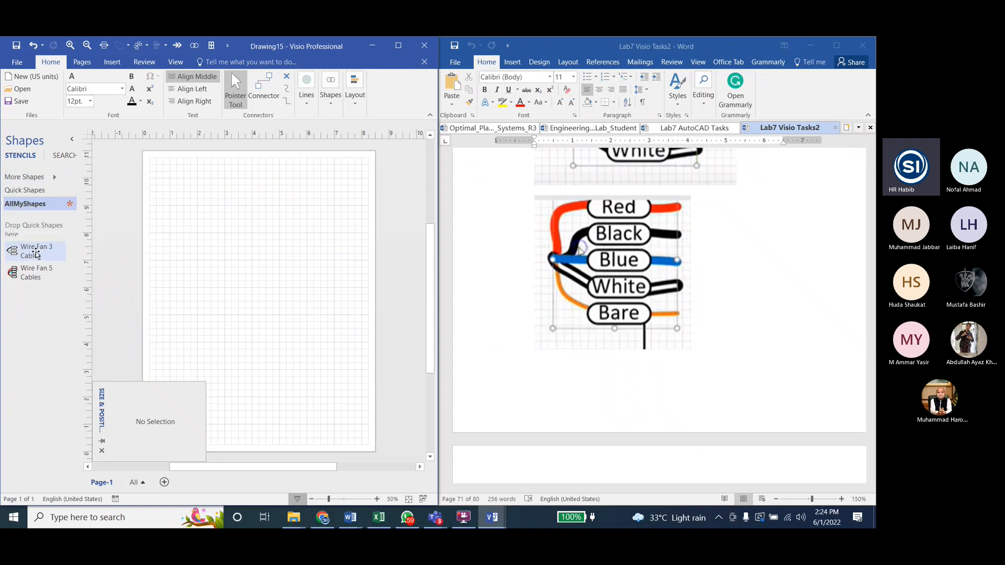
Step: Place a Wire Fan 3 Cables shape on the upper page and a Wire Fan 5 Cables shape below it
drag(36, 255, 242, 217)
drag(34, 272, 275, 341)
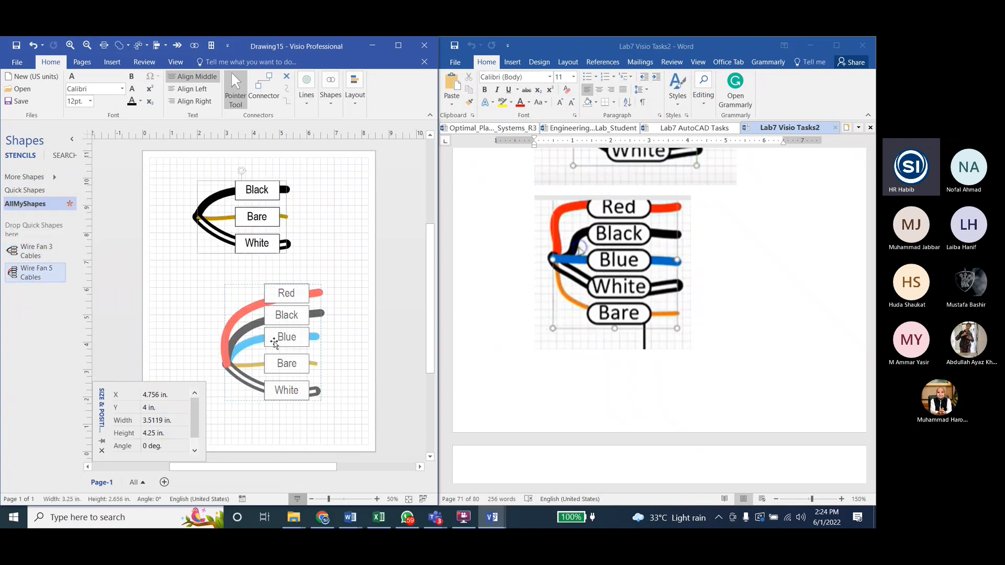
click(203, 299)
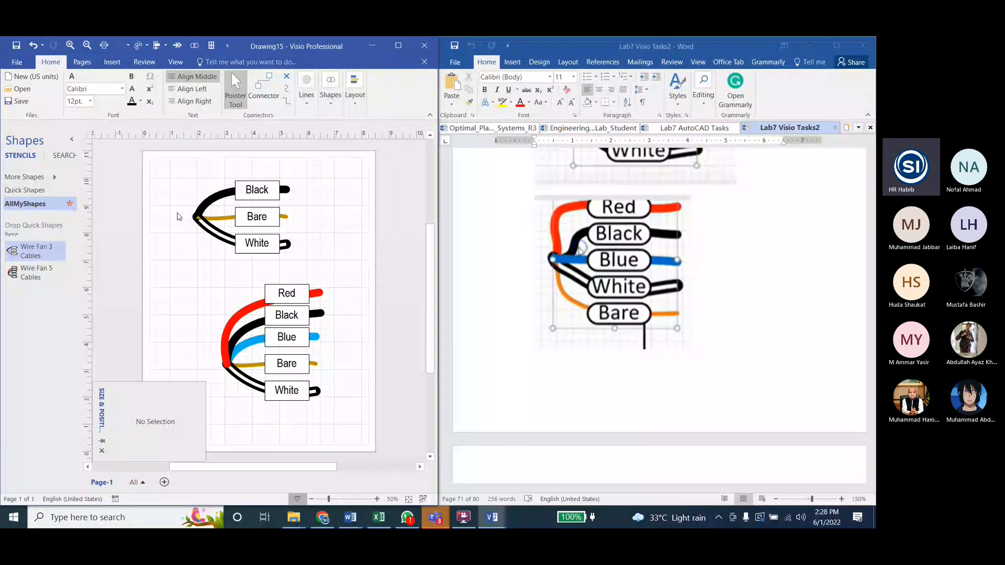
Step: Add the wire fan masters from AllMyShapes to the existing Myshapes2 stencil
right_click(25, 250)
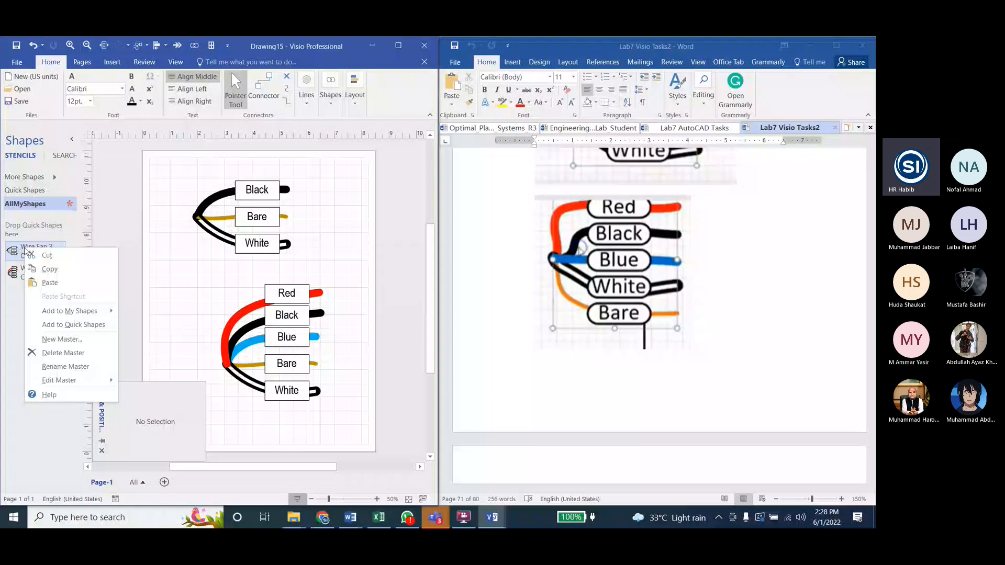
mouse_move(94, 310)
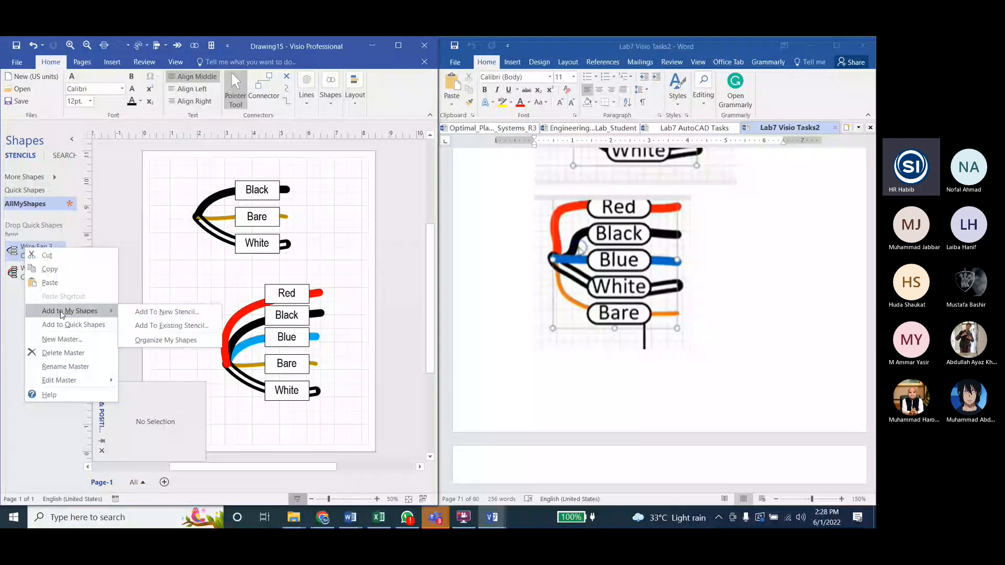
click(151, 326)
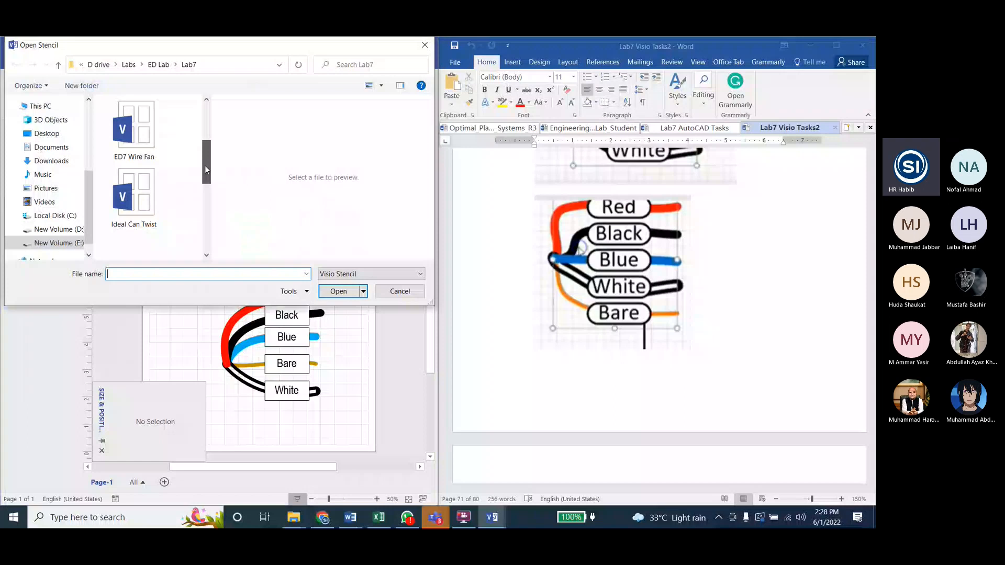
key(Escape)
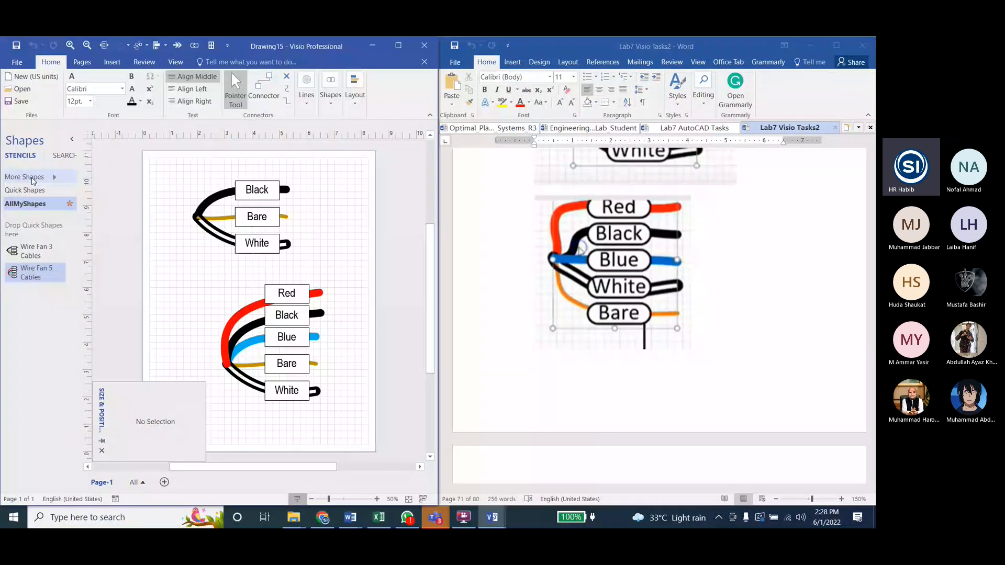
Step: Open the Myshapes2 stencil and place its Shape1.27, 4.24 and 2 masters on the page below the wire fans
click(33, 181)
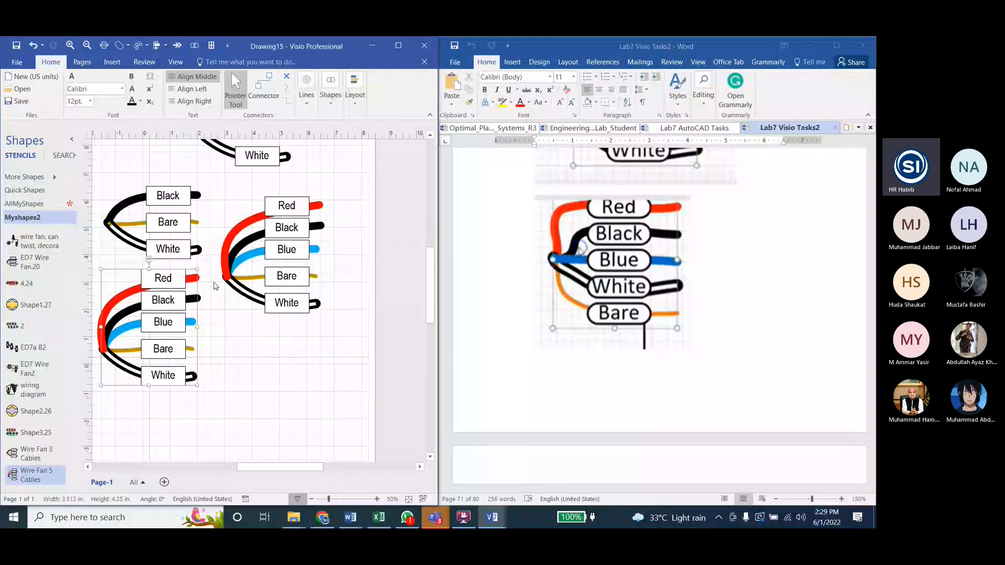
drag(31, 305, 288, 343)
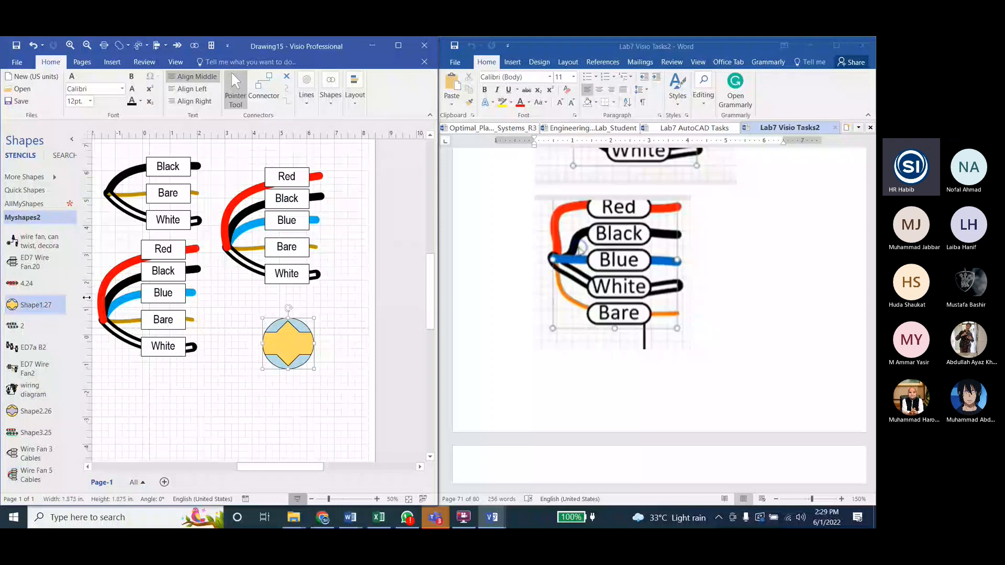
drag(26, 286, 223, 415)
scroll(227, 268, down, 5)
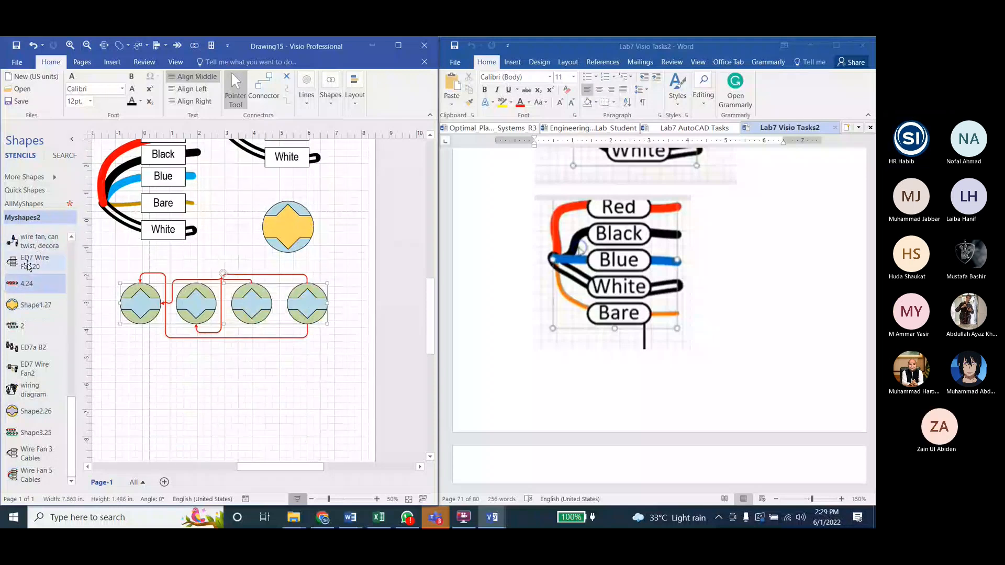
drag(16, 325, 218, 441)
scroll(255, 264, down, 3)
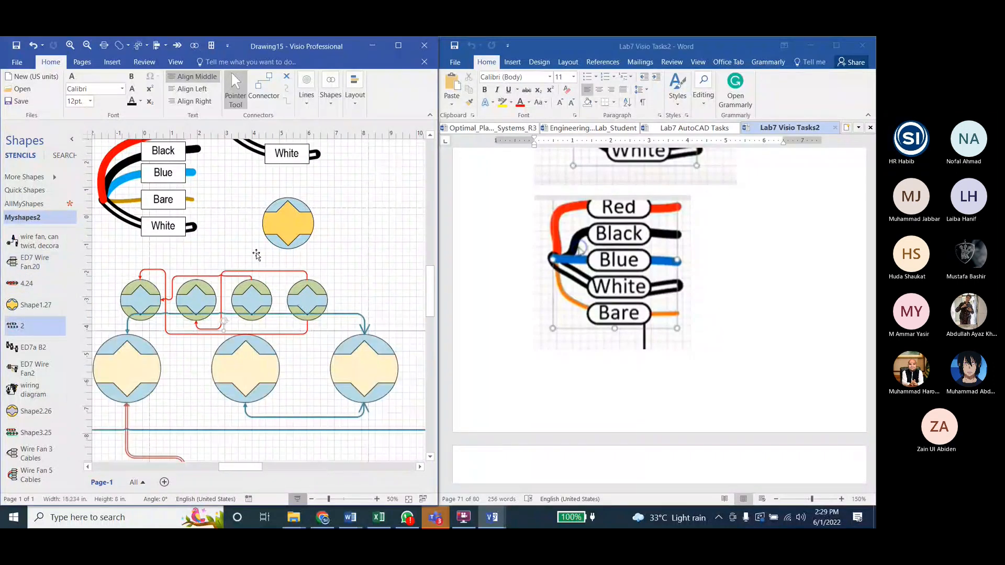
Step: Move the large two-row circle diagram down, clear of the four-circle row, and place the ED7a B2 outlets below it
ctrl+scroll(255, 264, down, 3)
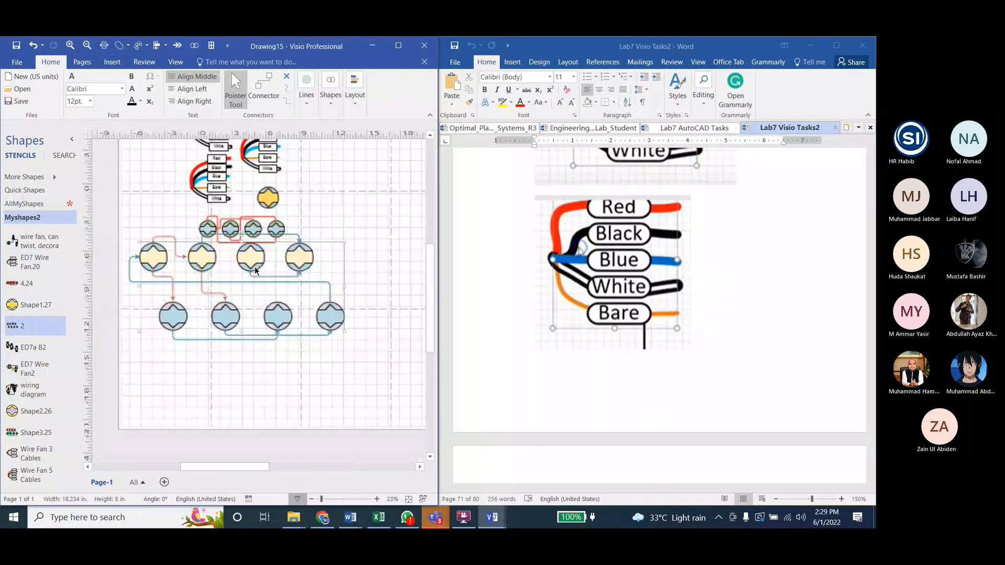
drag(255, 269, 270, 314)
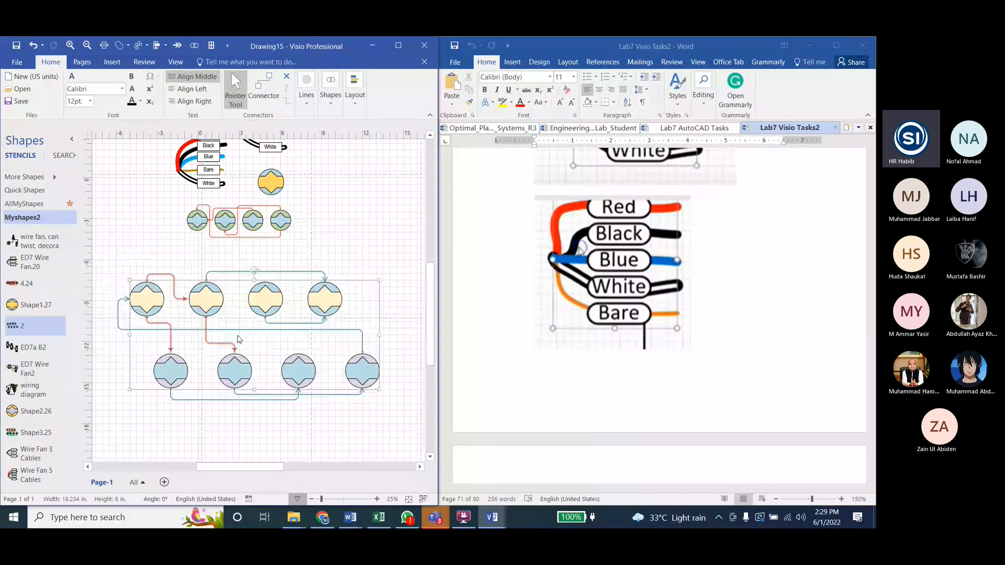
click(360, 253)
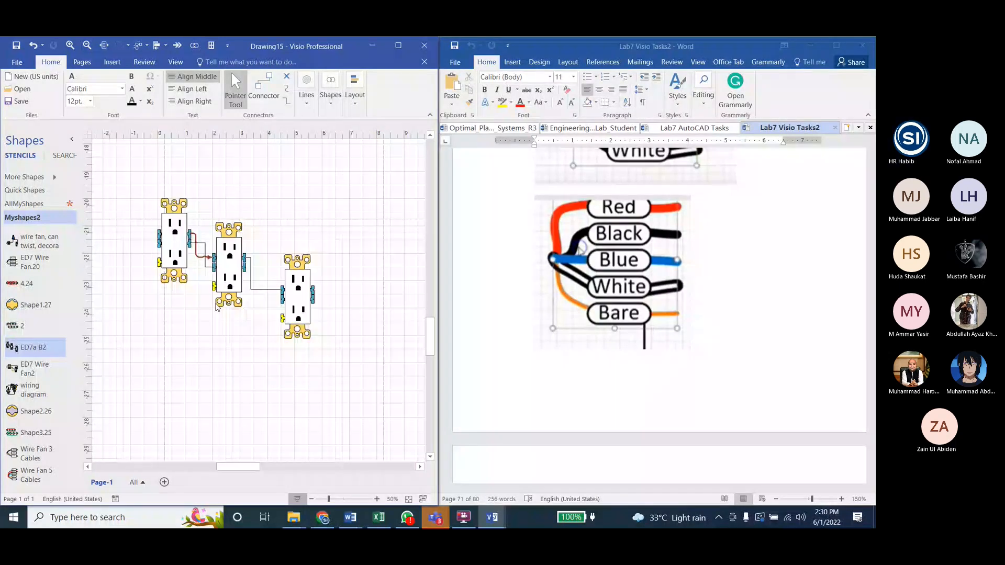
Step: Place the Shape2.26 circle below the outlets and the Shape3.25 diagram beneath that circle
scroll(217, 307, down, 2)
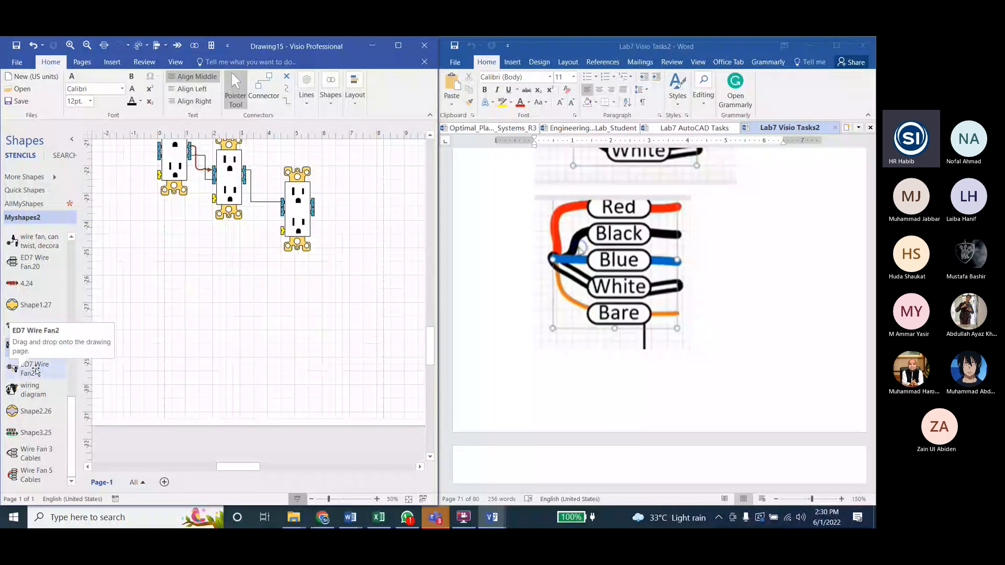
drag(21, 411, 212, 316)
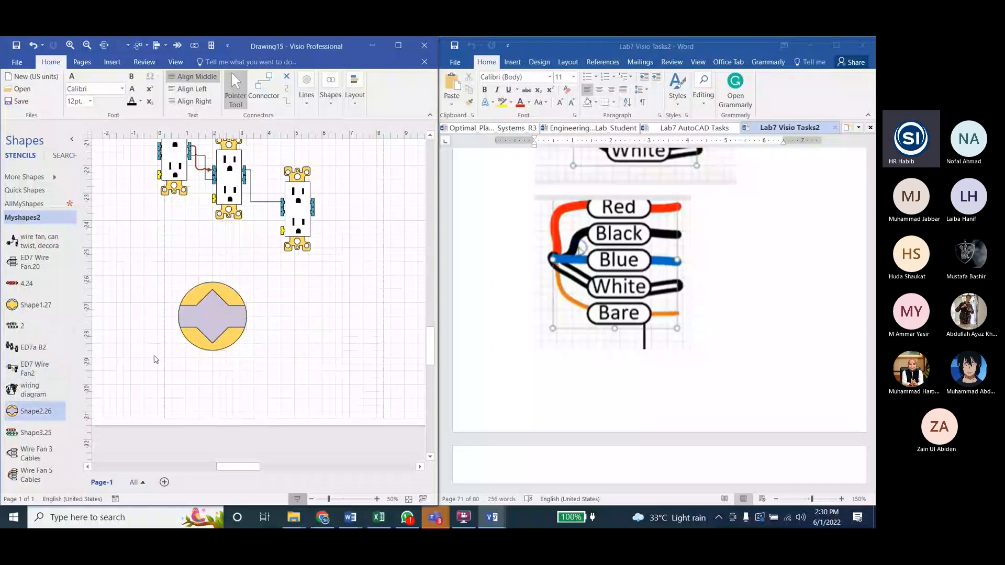
drag(12, 442, 263, 301)
ctrl+scroll(263, 301, down, 5)
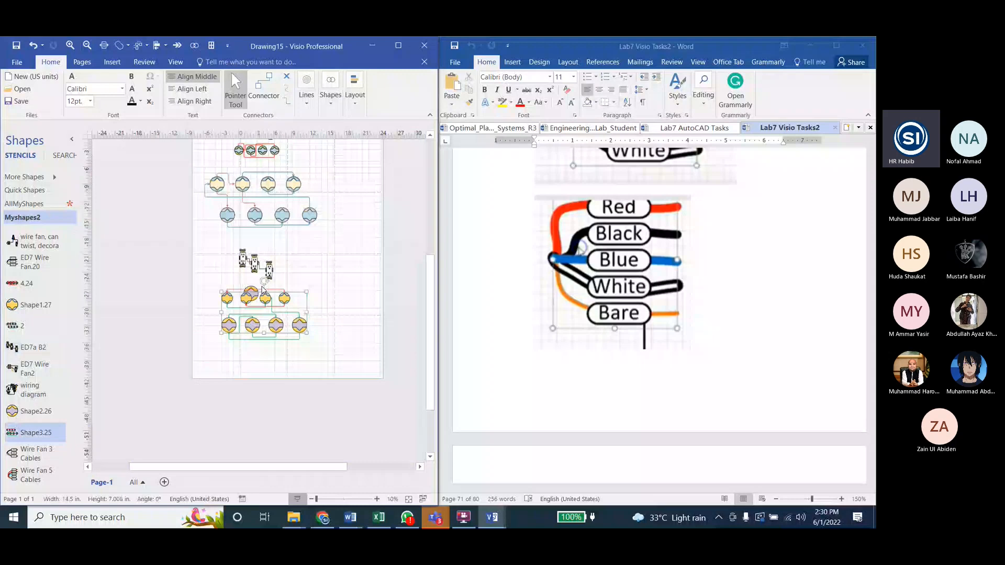
ctrl+scroll(249, 340, up, 4)
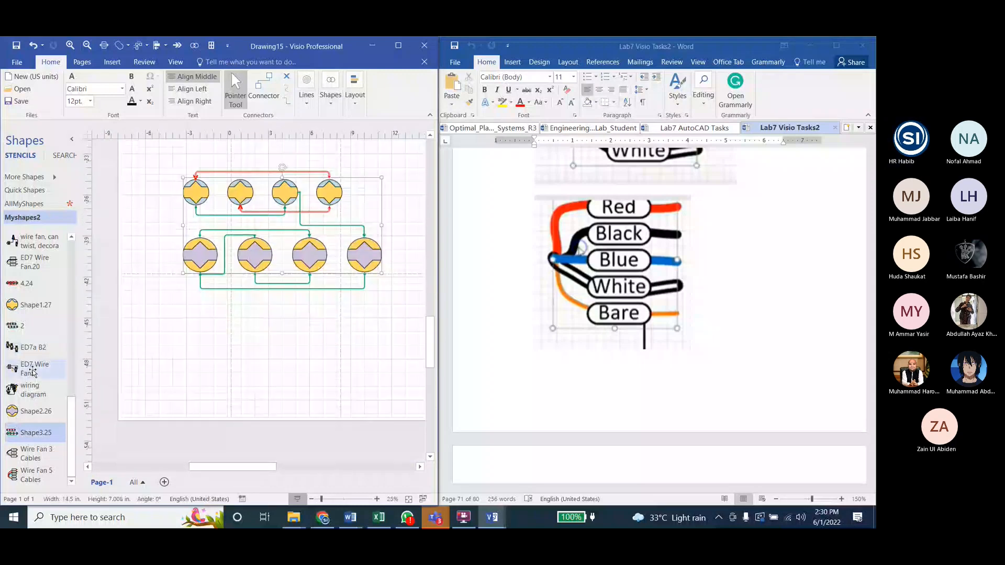
Step: Place another copy of master 2 at the lower end of the page, below the Shape3.25 diagram
scroll(32, 373, up, 2)
drag(21, 410, 239, 371)
scroll(240, 314, up, 5)
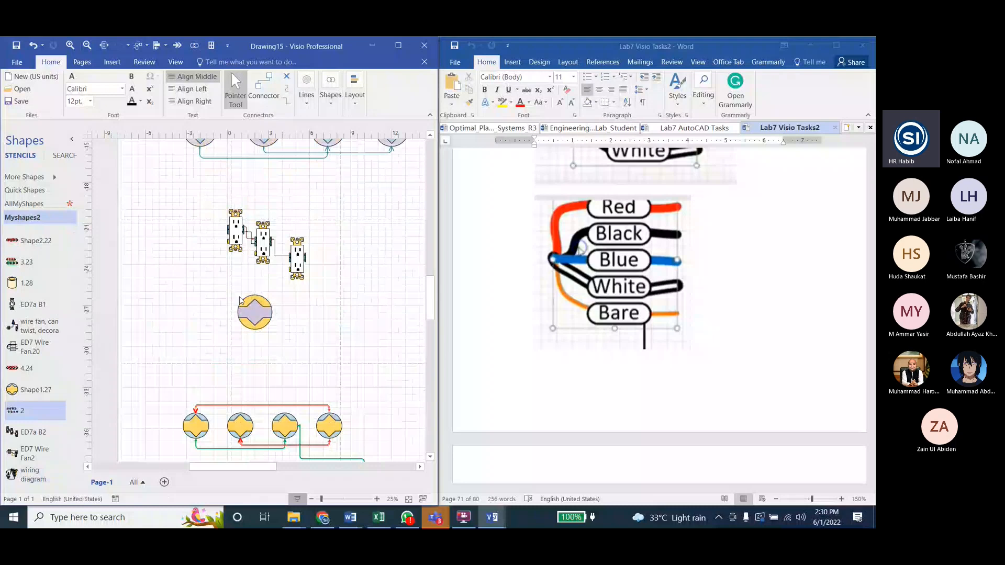
scroll(241, 298, up, 6)
scroll(261, 262, down, 6)
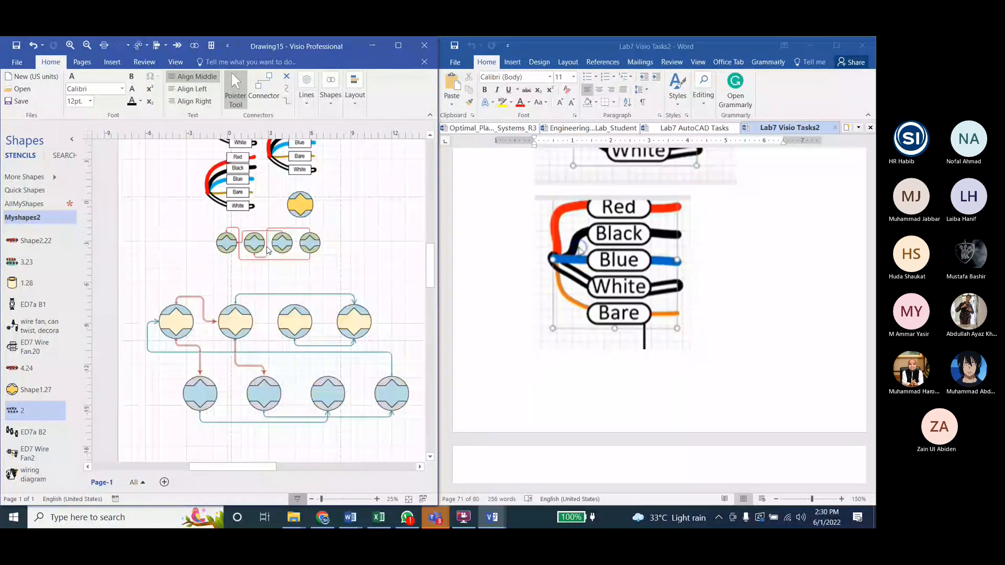
Step: Place the 1.28 cylinder, a second cylinder and the Shape2.22 and 3.23 diagrams around the outlets
scroll(47, 306, up, 1)
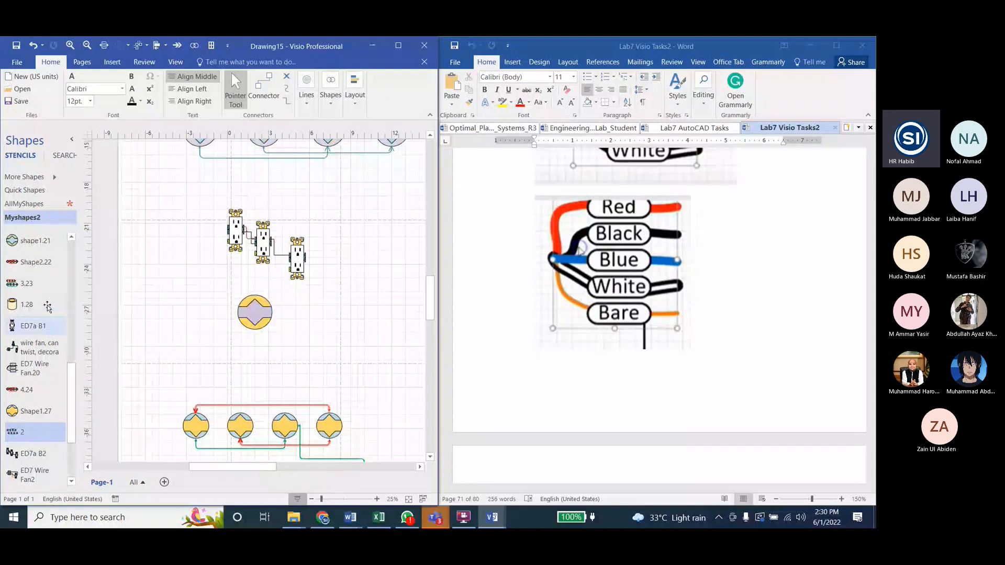
drag(48, 307, 370, 329)
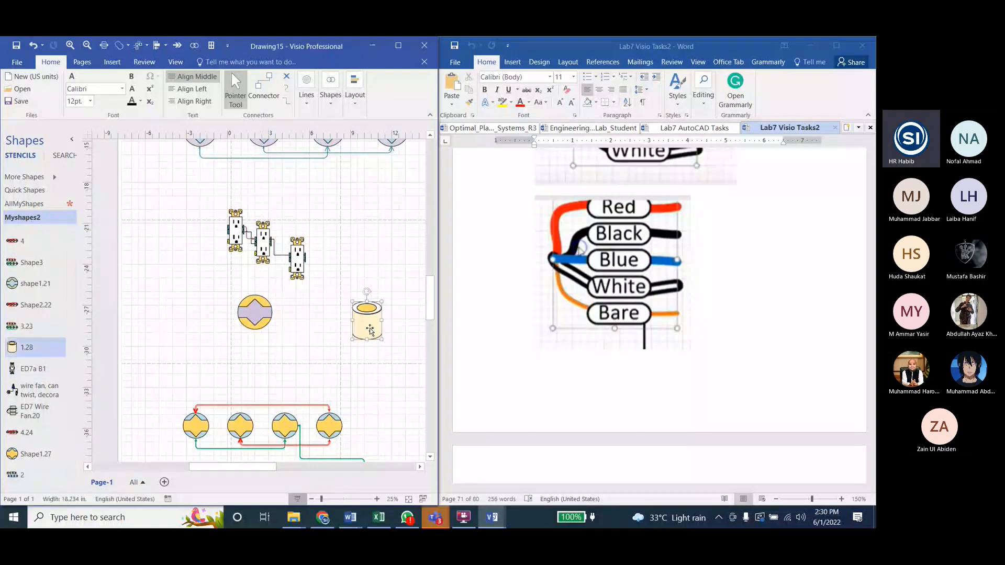
scroll(16, 280, up, 3)
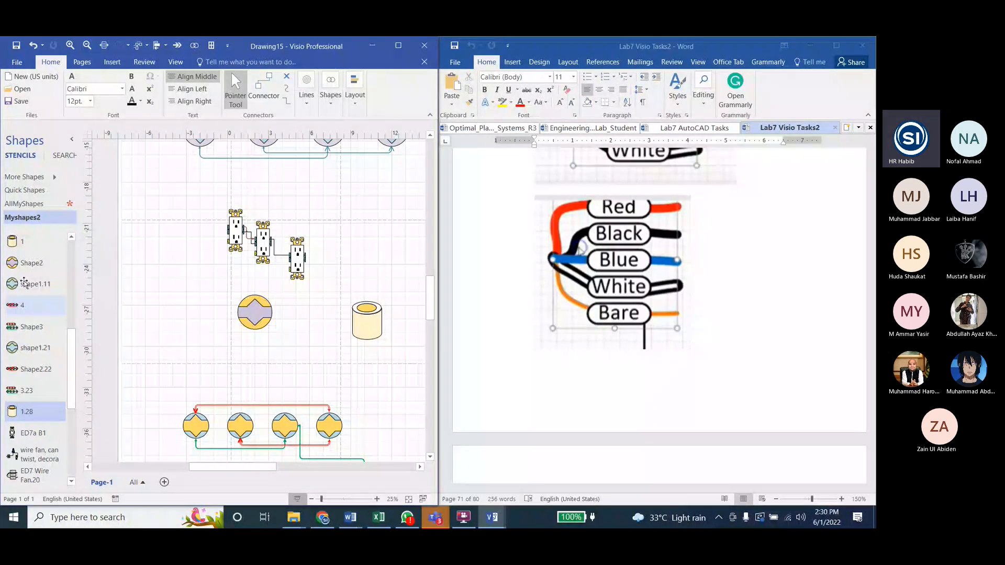
drag(20, 369, 282, 368)
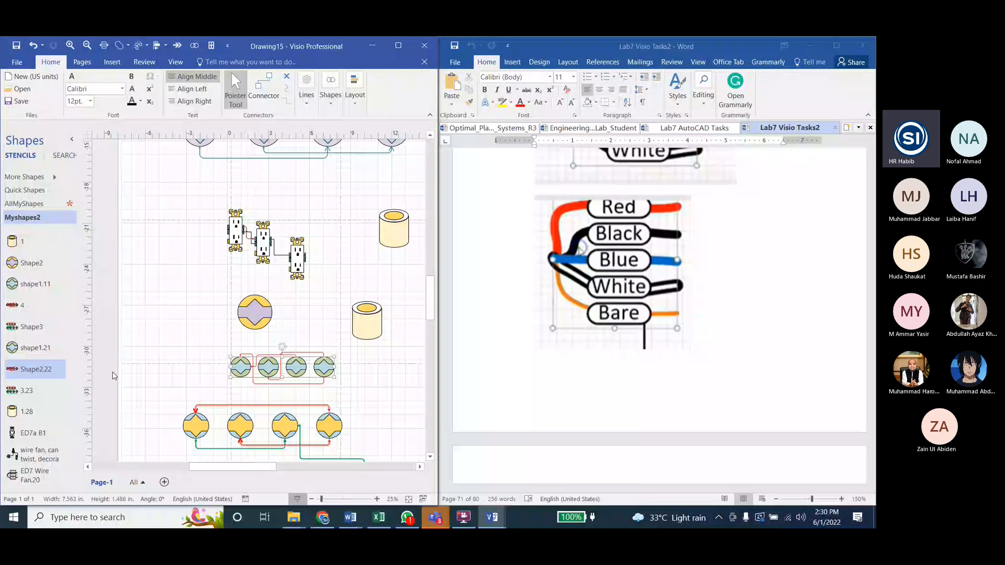
drag(26, 390, 124, 305)
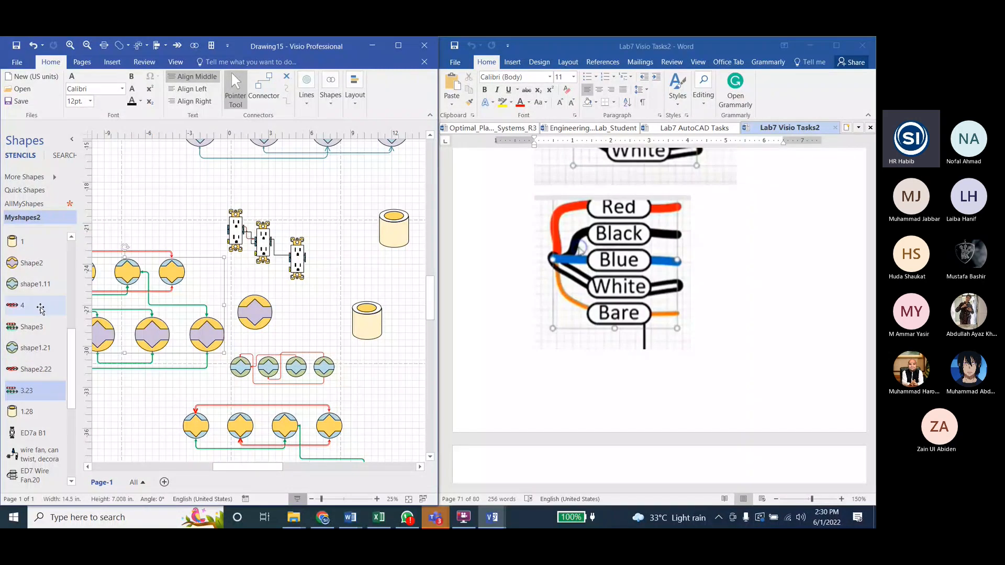
Step: Place a small green-and-blue circle master and a yellow-and-blue circle master on either side above the outlets
scroll(37, 312, up, 1)
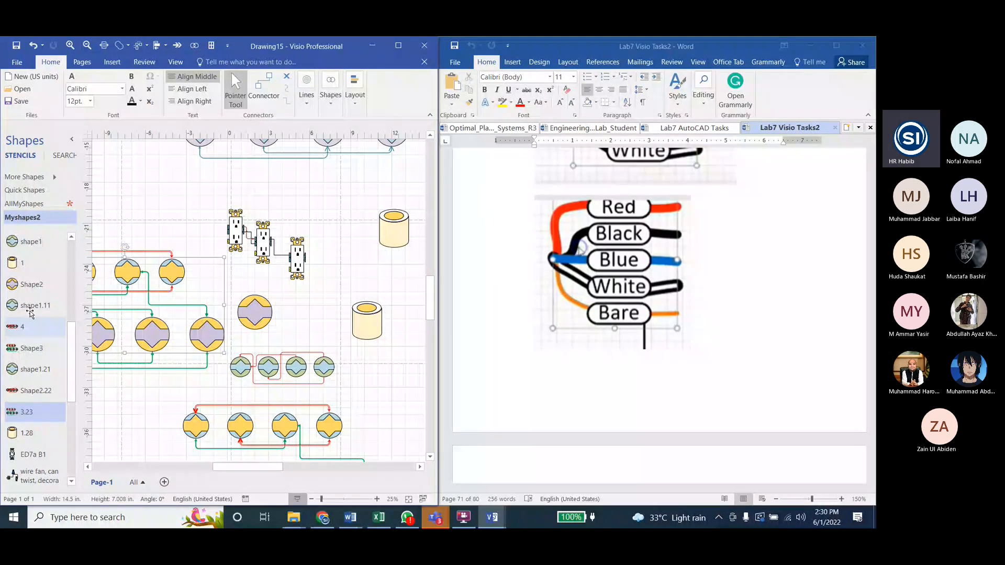
scroll(30, 313, up, 3)
drag(30, 309, 332, 196)
drag(32, 267, 160, 209)
Step: Place the ED6 d D1 outlet master beside the small yellow-and-blue circle and deselect it
scroll(43, 325, up, 7)
scroll(41, 322, up, 2)
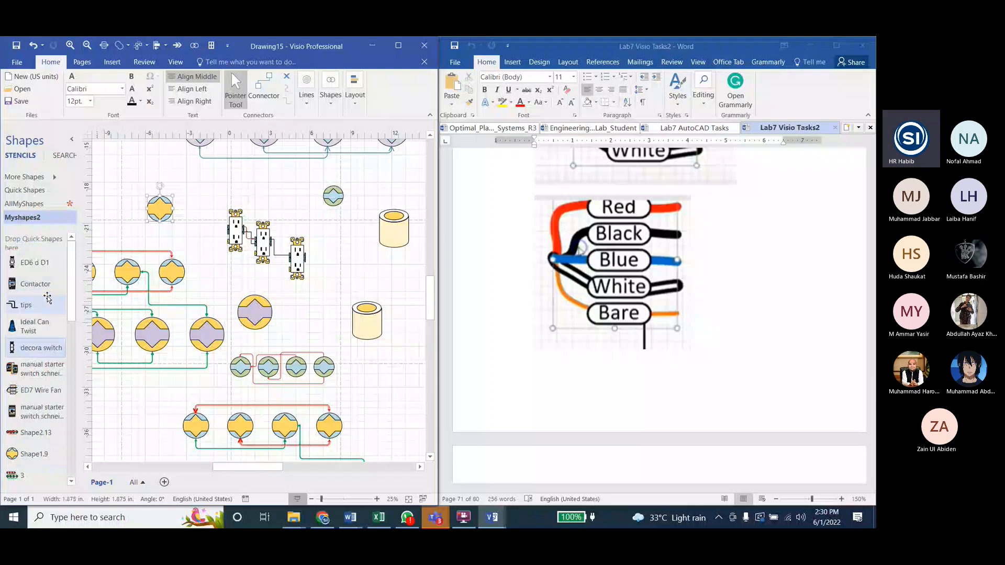
drag(32, 263, 118, 181)
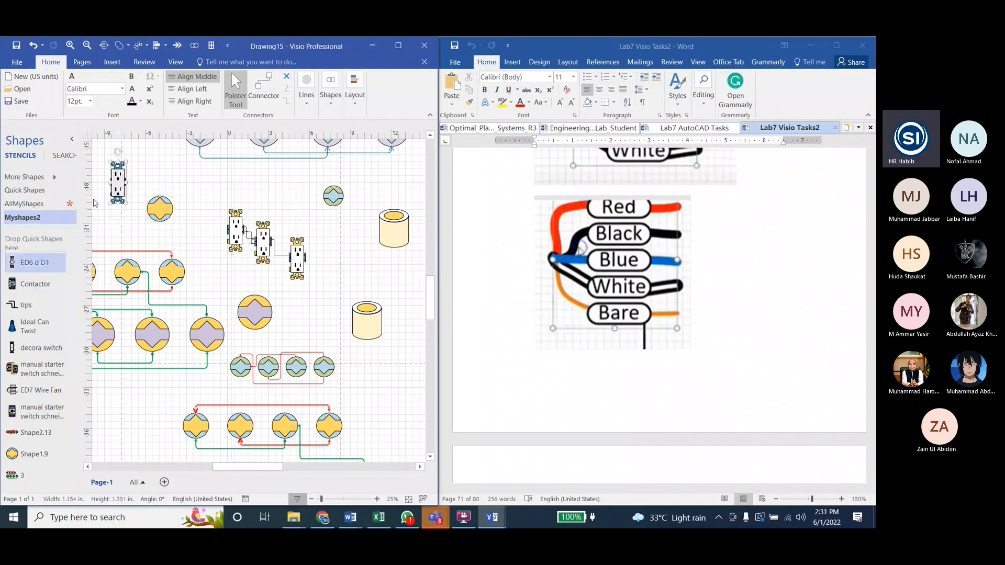
scroll(103, 197, up, 1)
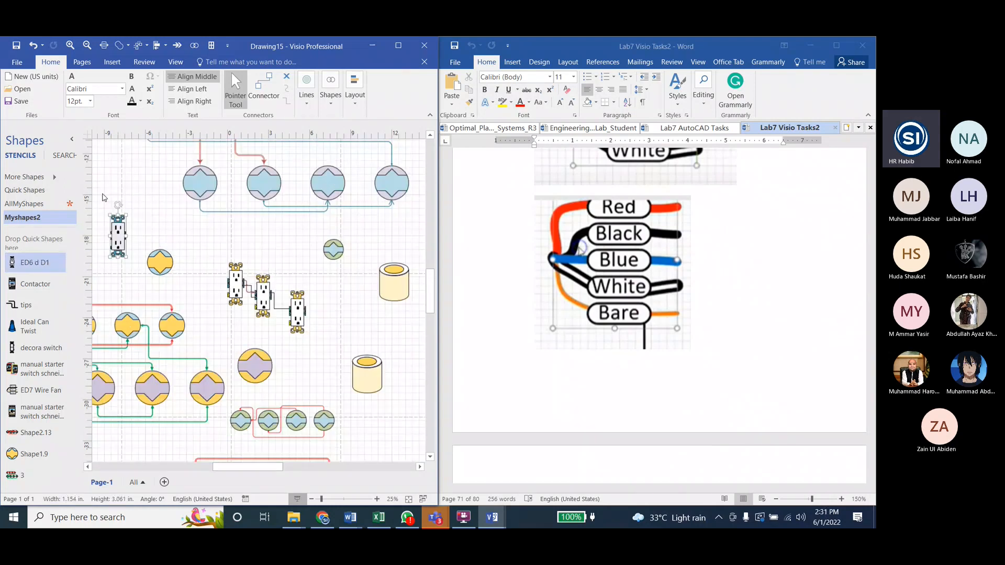
scroll(112, 227, up, 4)
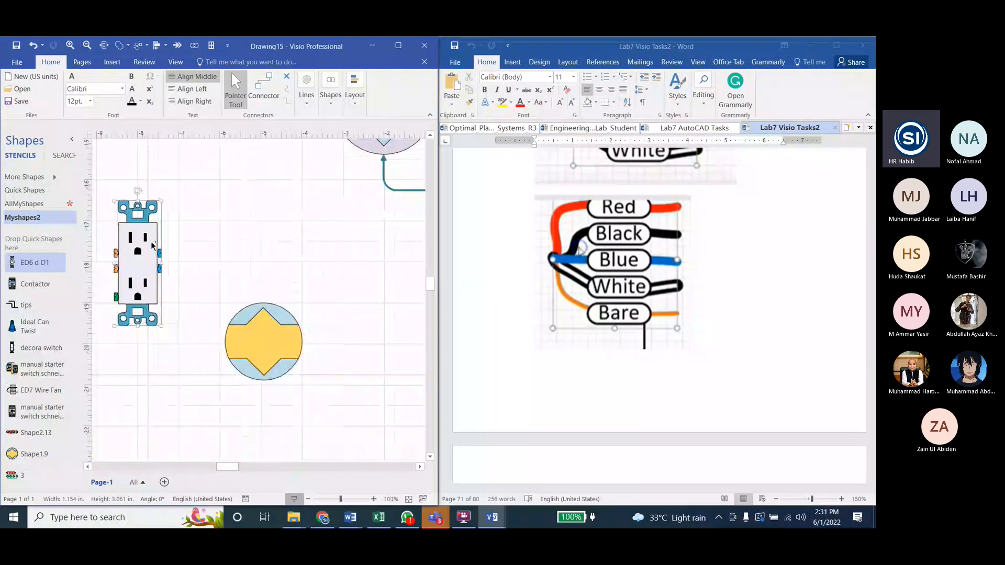
scroll(153, 246, up, 1)
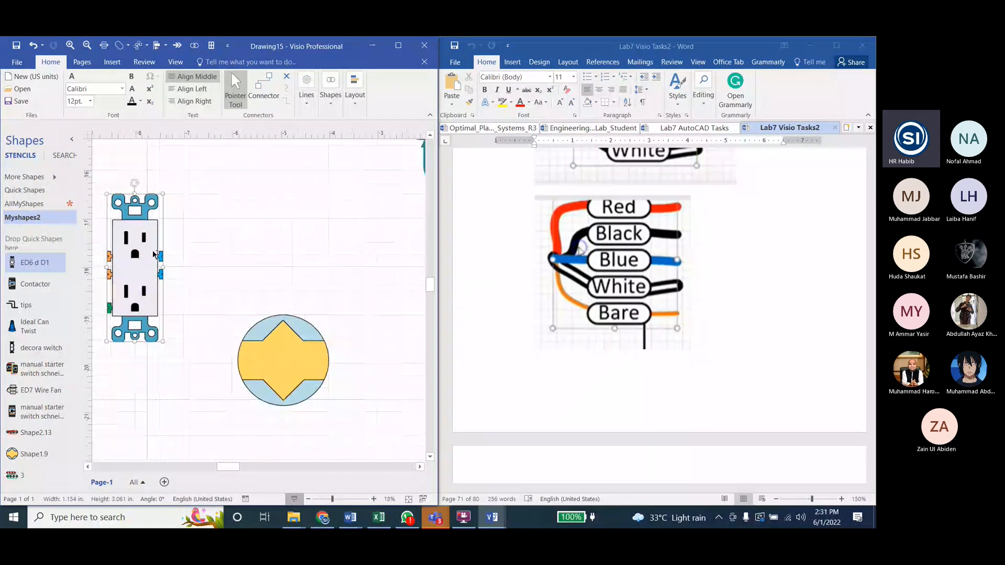
scroll(153, 255, down, 7)
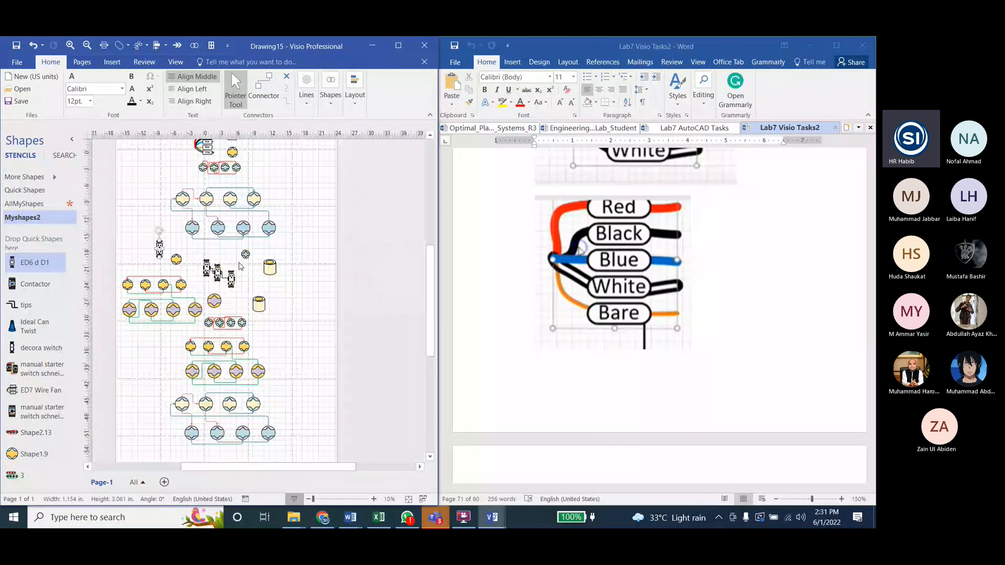
scroll(266, 247, down, 1)
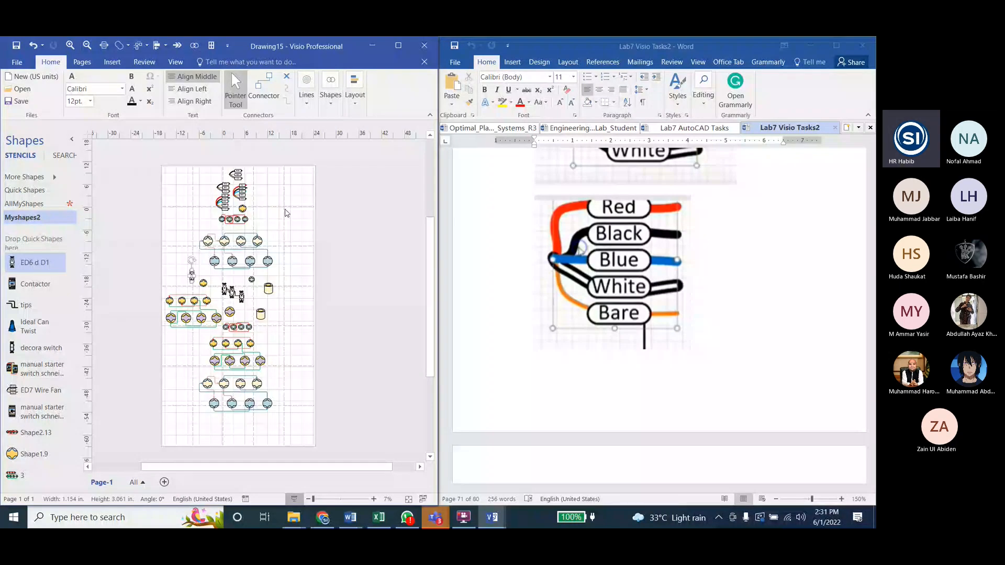
click(302, 203)
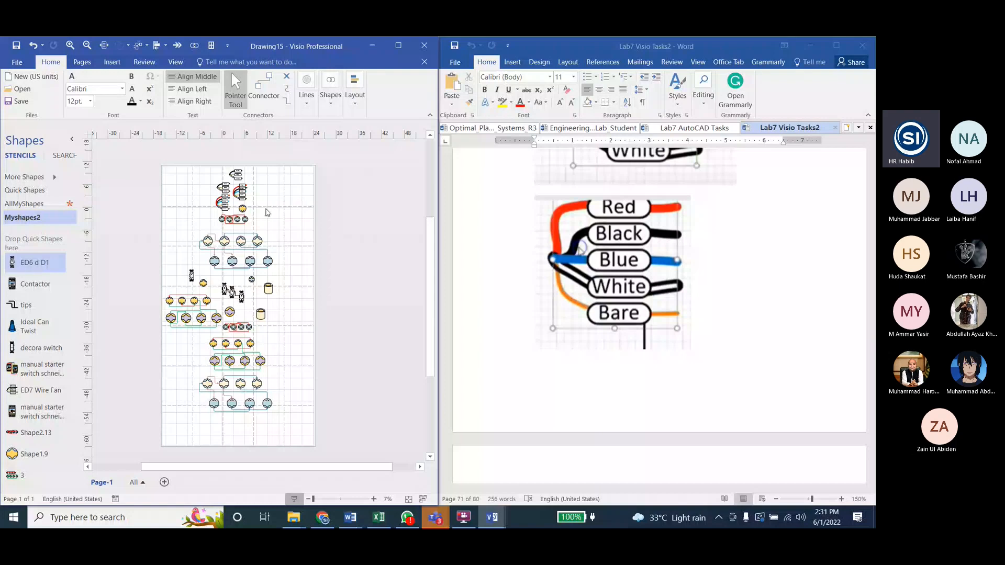
Step: Find the outlet wiring diagrams in the Lab7 Visio Tasks2 Word document and examine how the three-cable wire fan connects to the outlet
scroll(705, 321, down, 5)
scroll(686, 318, down, 5)
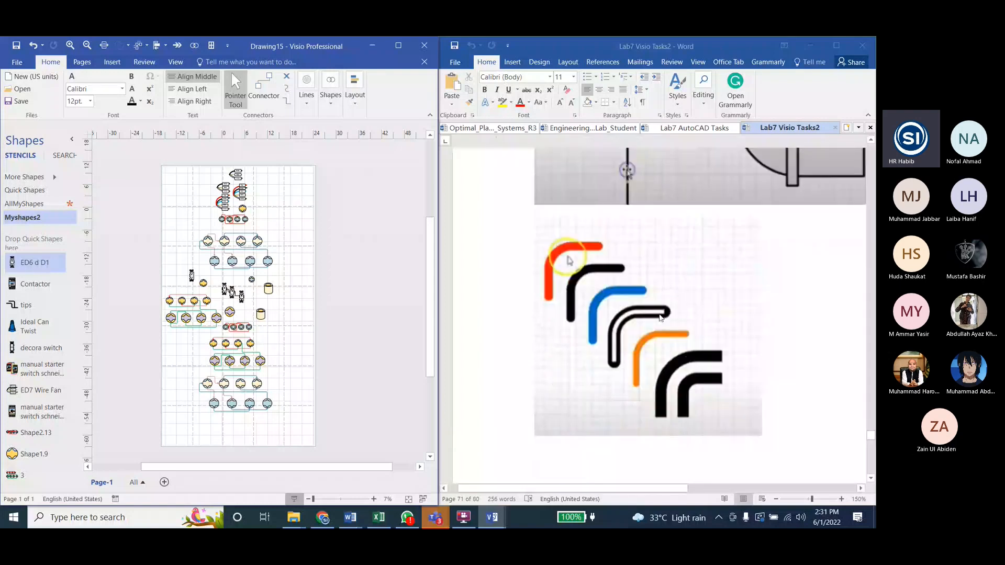
scroll(660, 317, up, 4)
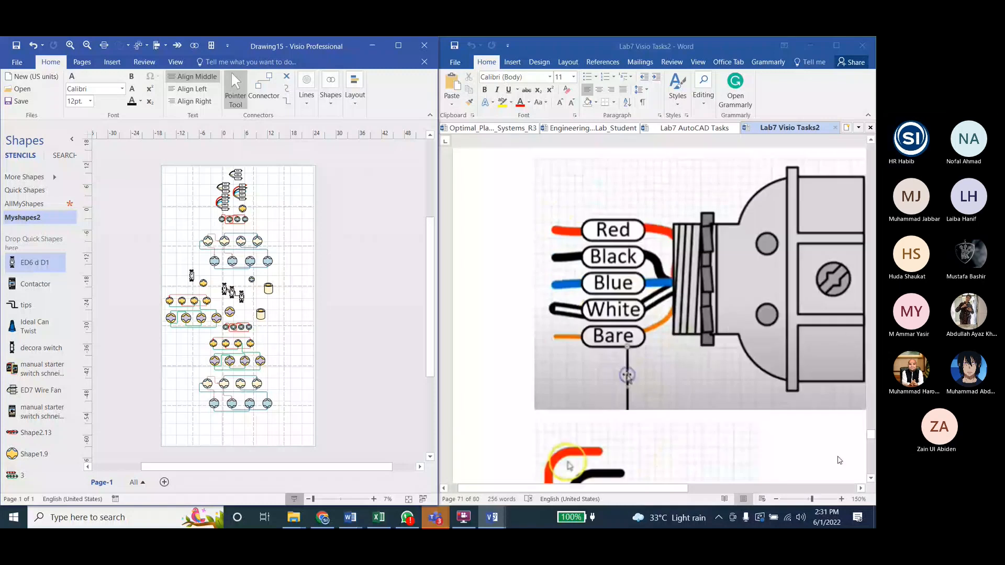
drag(871, 436, 869, 170)
scroll(705, 265, up, 3)
ctrl+scroll(705, 266, down, 12)
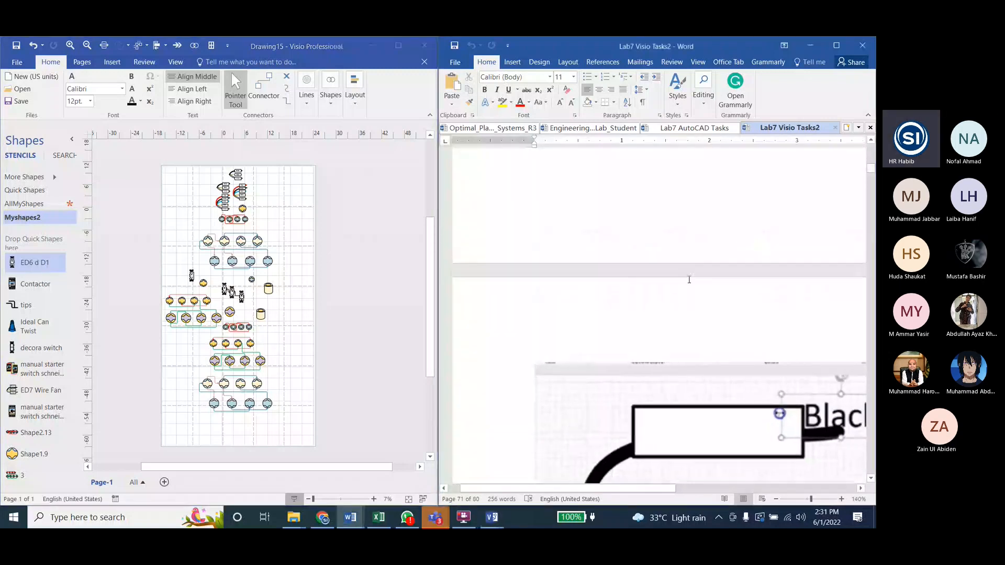
ctrl+scroll(628, 363, up, 6)
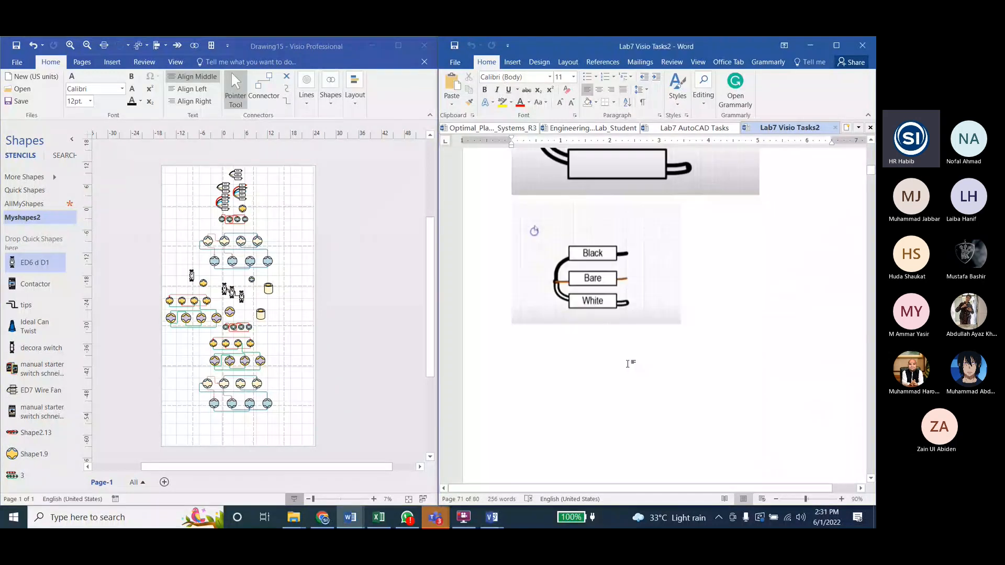
scroll(627, 364, down, 10)
ctrl+scroll(607, 254, up, 1)
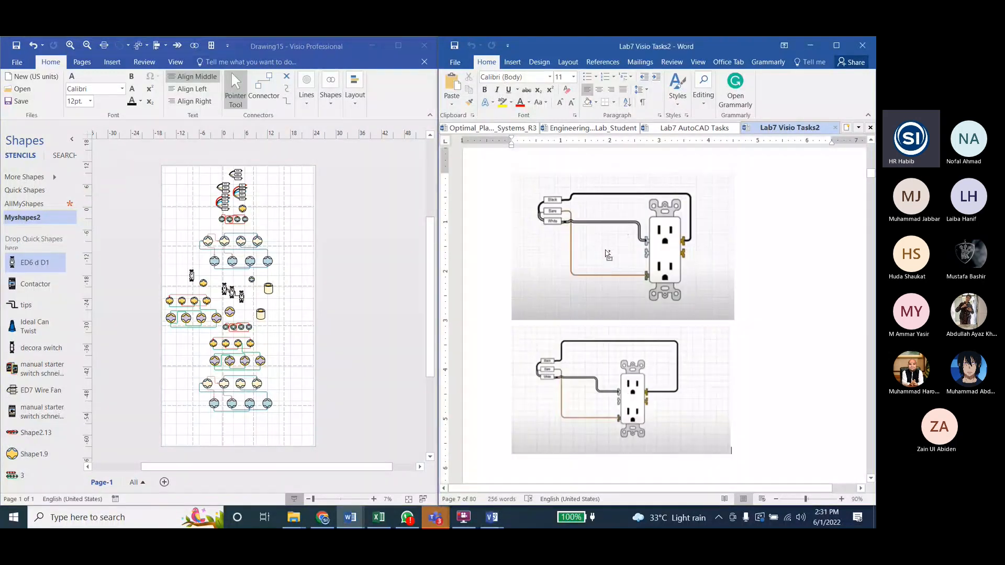
click(780, 357)
scroll(622, 306, up, 2)
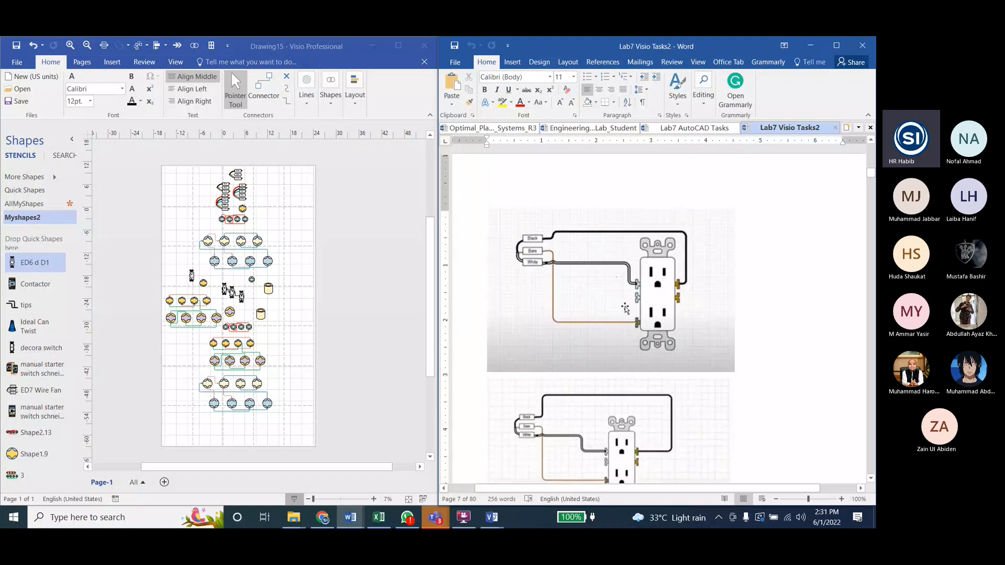
ctrl+scroll(512, 281, up, 7)
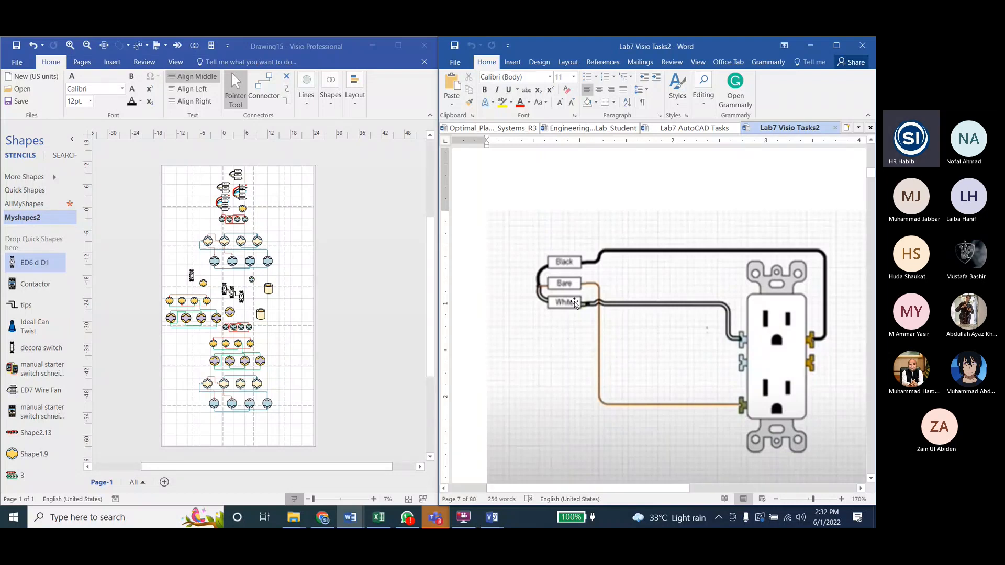
scroll(575, 290, down, 2)
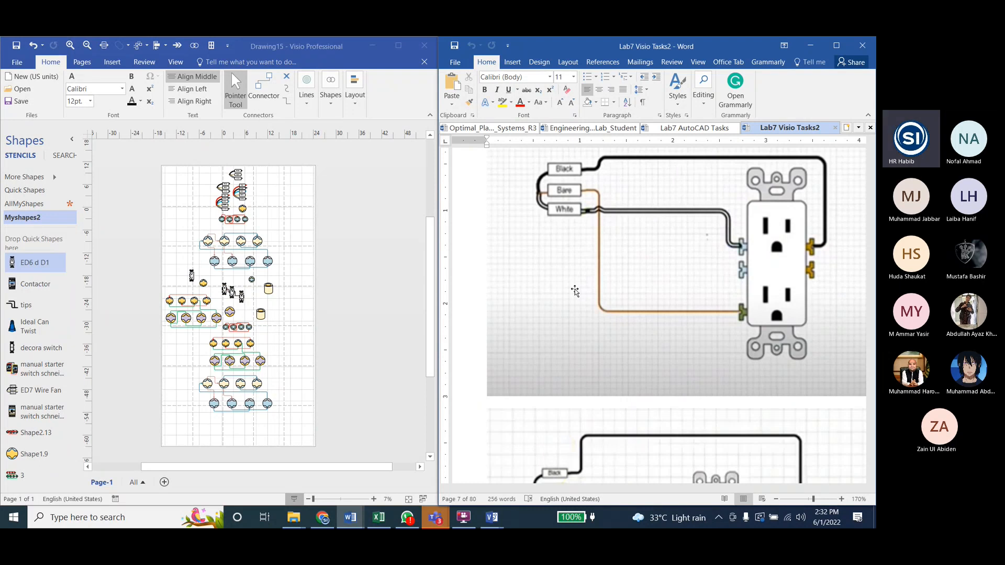
Step: Return to the Visio drawing and delete every shape from the page
click(242, 205)
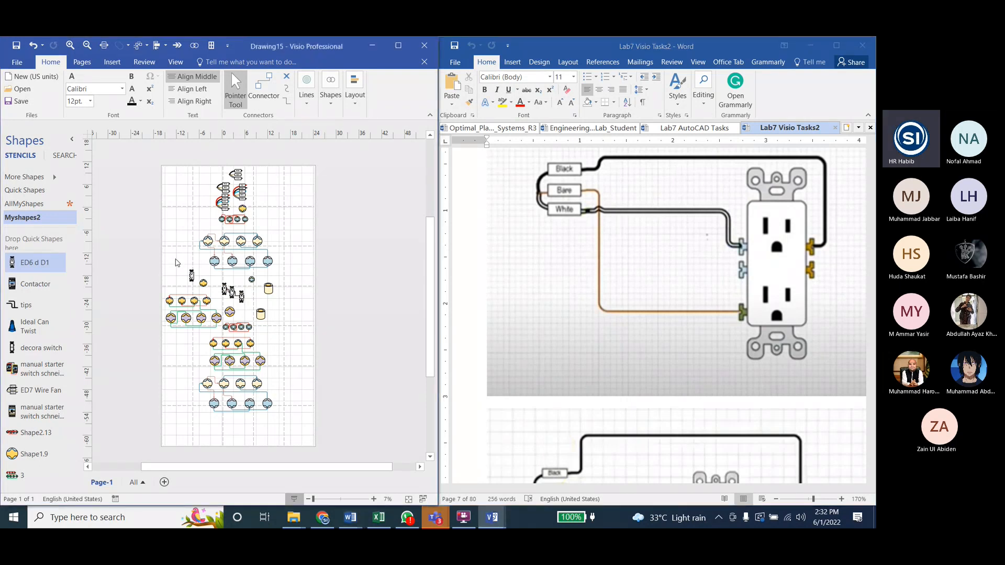
key(ctrl+a)
key(Delete)
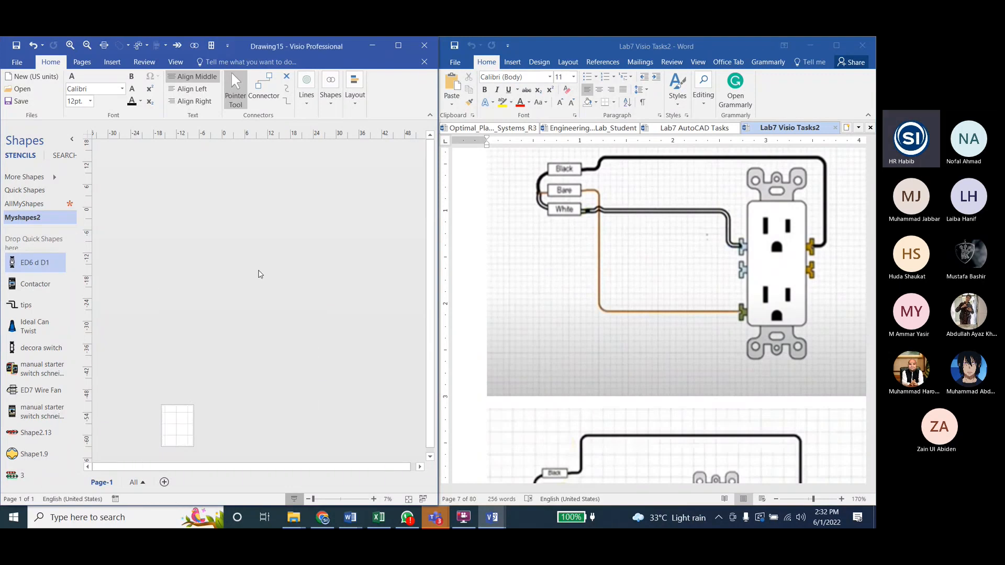
scroll(157, 408, down, 2)
scroll(152, 410, up, 1)
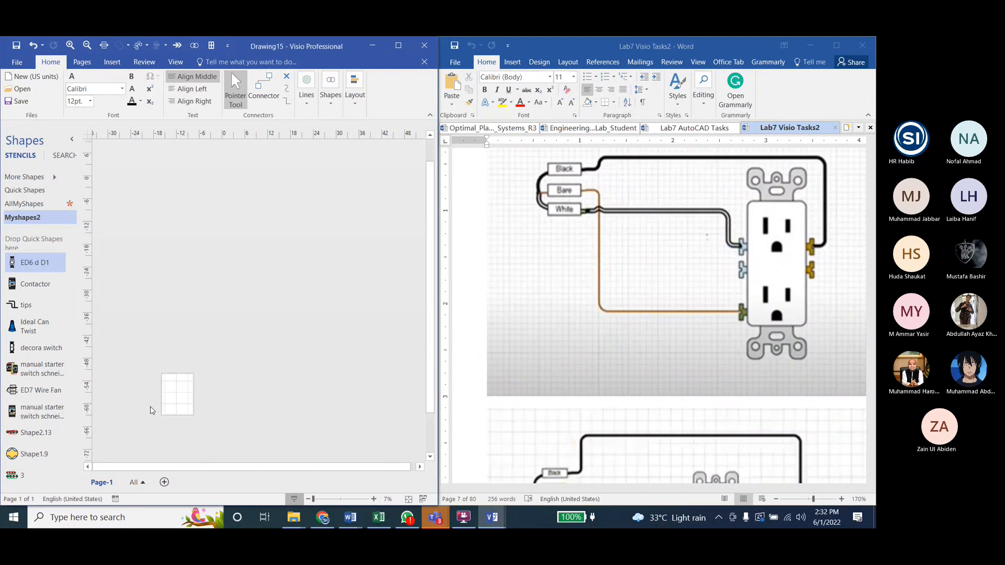
scroll(152, 409, up, 3)
scroll(287, 362, down, 2)
scroll(397, 338, up, 4)
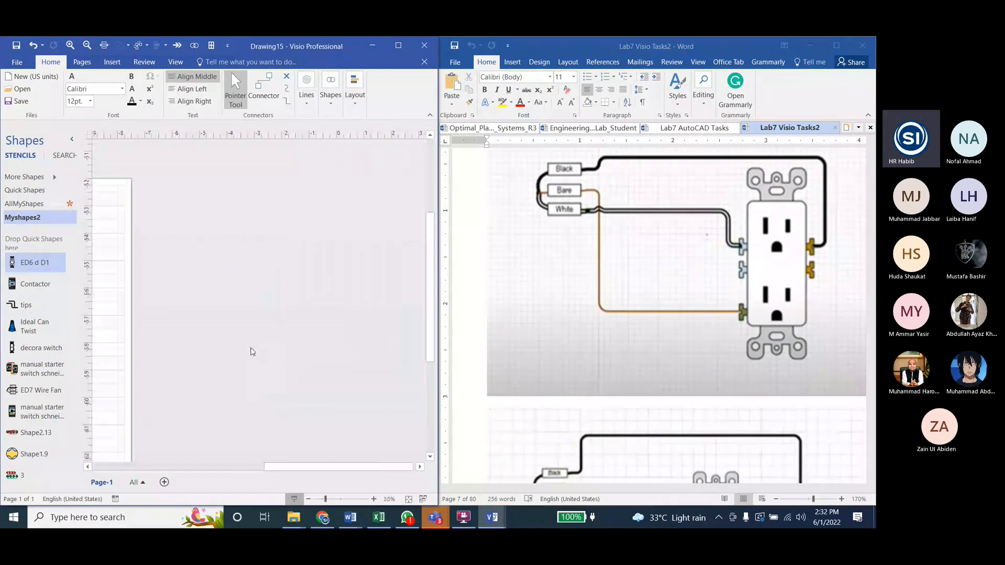
Step: Place the Wire Fan 5 Cables master from the Myshapes2 stencil on the empty page and deselect it
scroll(253, 349, down, 4)
scroll(165, 351, up, 6)
scroll(38, 314, down, 3)
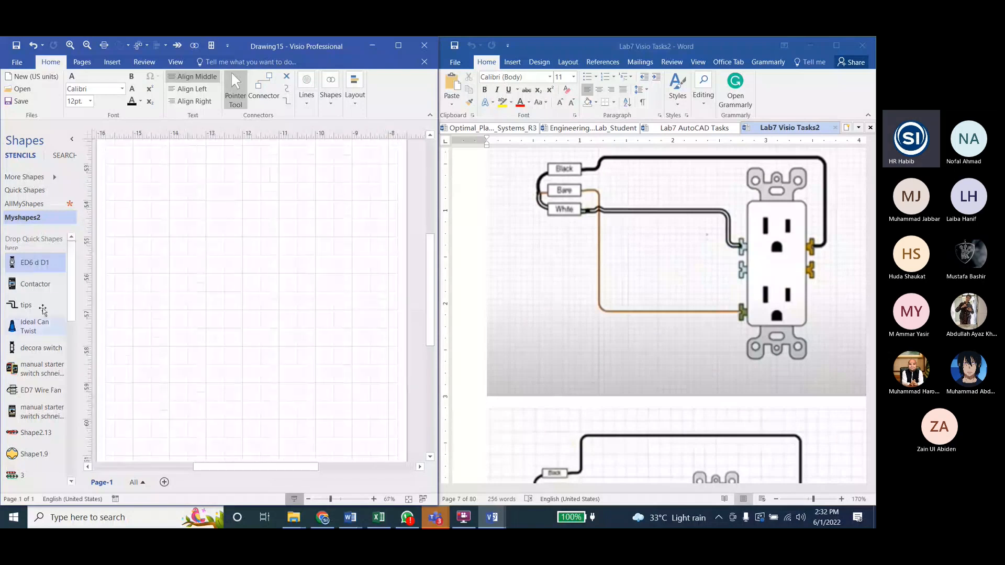
scroll(38, 333, down, 6)
drag(35, 474, 253, 314)
click(299, 318)
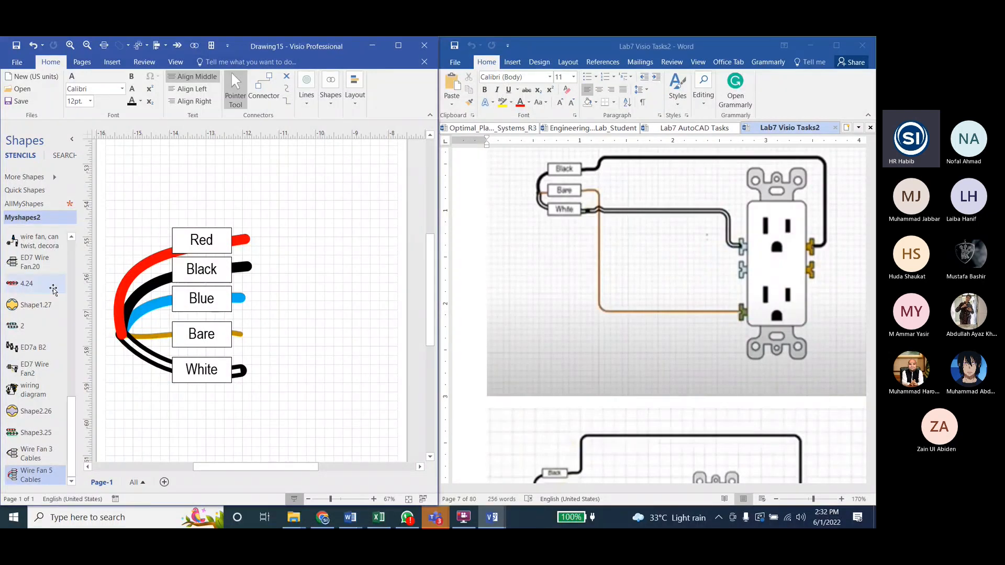
Step: Place the ED6 d D1 outlet master to the right of the wire fan and deselect it
scroll(54, 290, up, 5)
drag(33, 262, 335, 319)
click(307, 403)
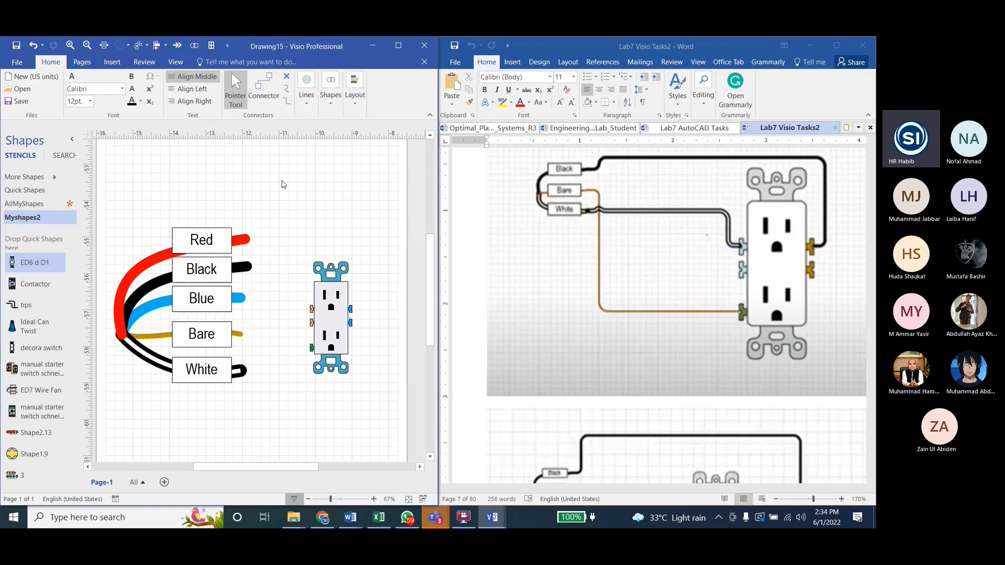
Step: Try drawing a connector from the outlet's upper left terminal and delete it
click(268, 86)
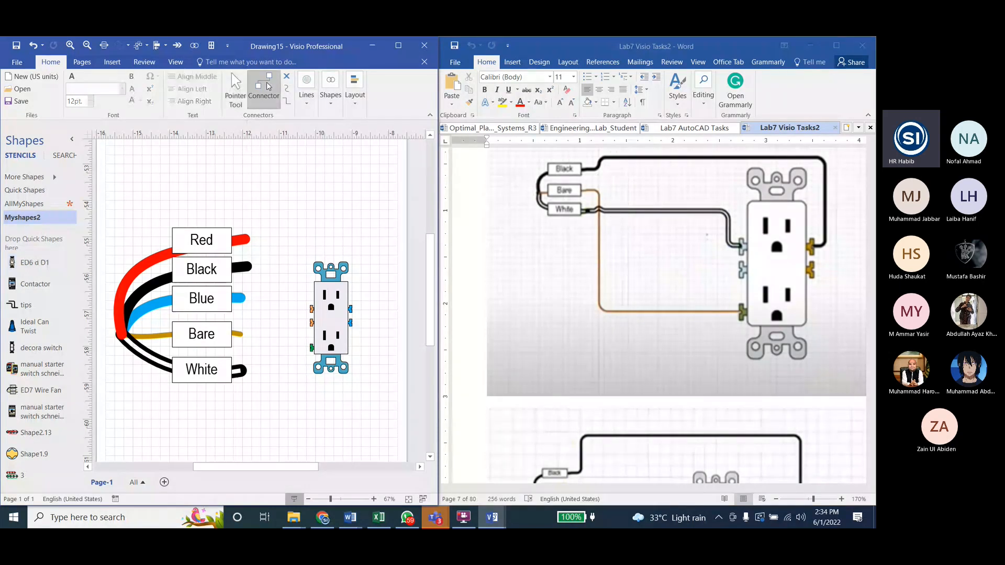
drag(310, 309, 311, 256)
click(303, 280)
key(Delete)
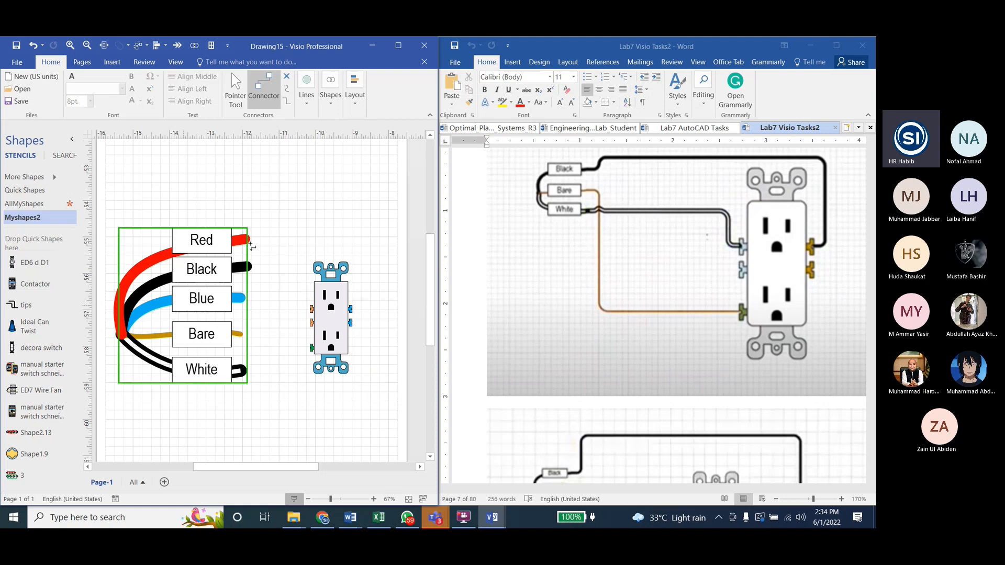
scroll(252, 249, up, 2)
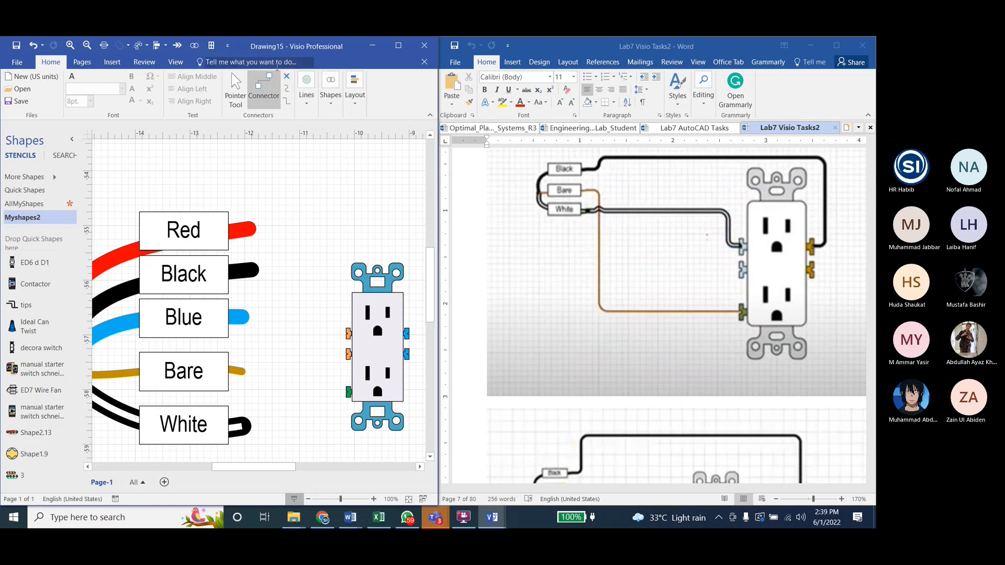
scroll(295, 246, down, 1)
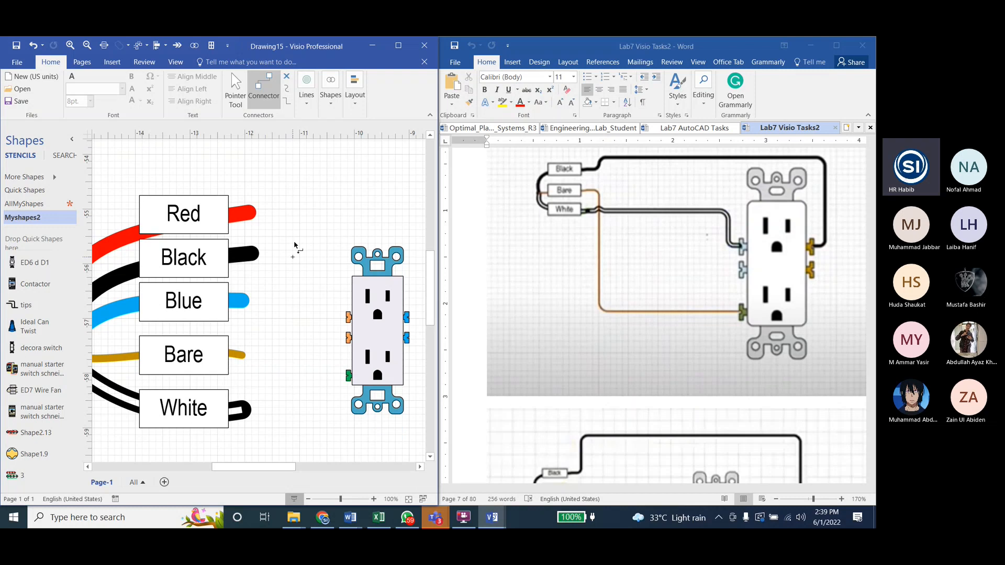
scroll(295, 246, up, 1)
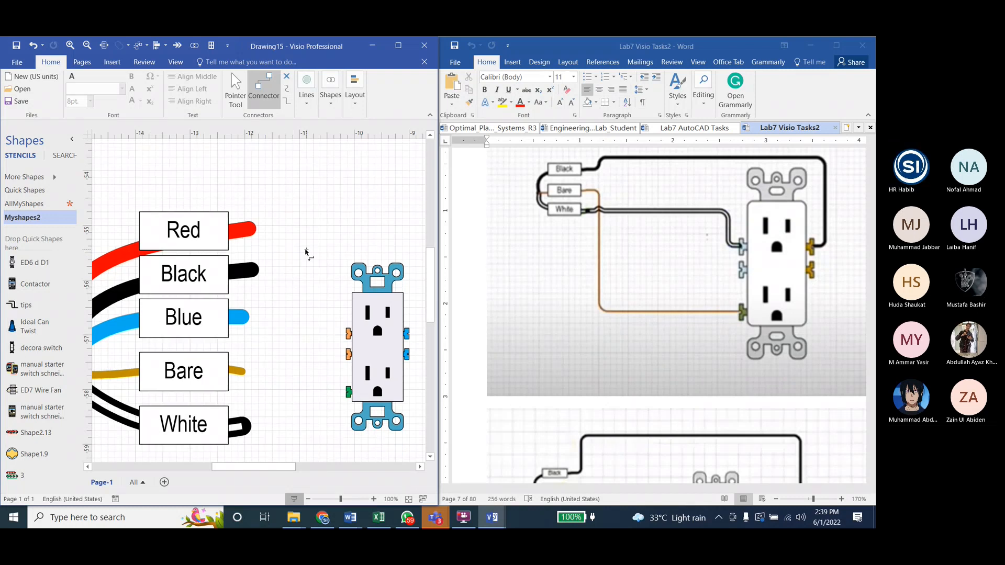
scroll(307, 253, down, 2)
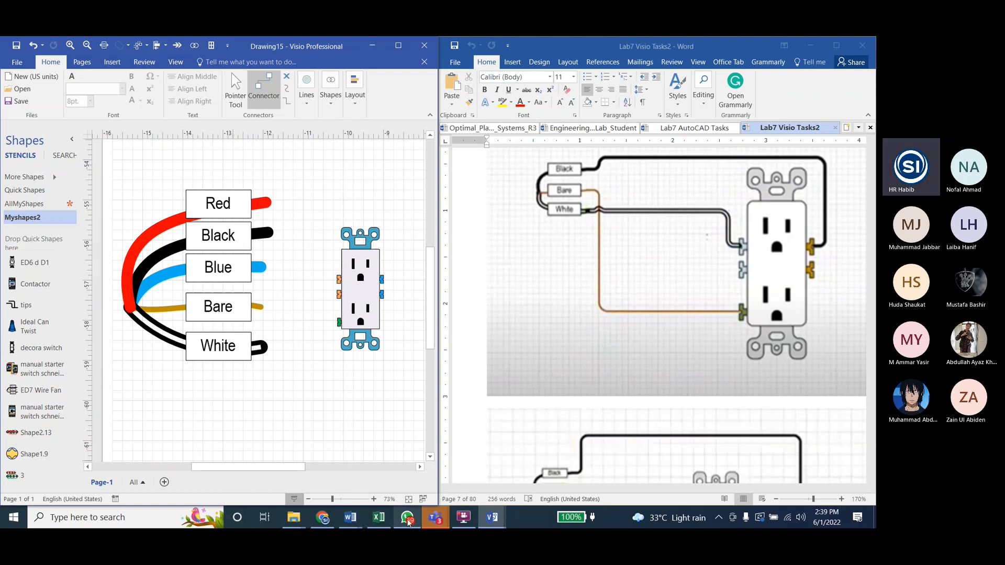
Step: Switch to the General channel of Engineering Drawing Lab 2k22 in Microsoft Teams and start attaching a file from the computer to a new post
click(435, 517)
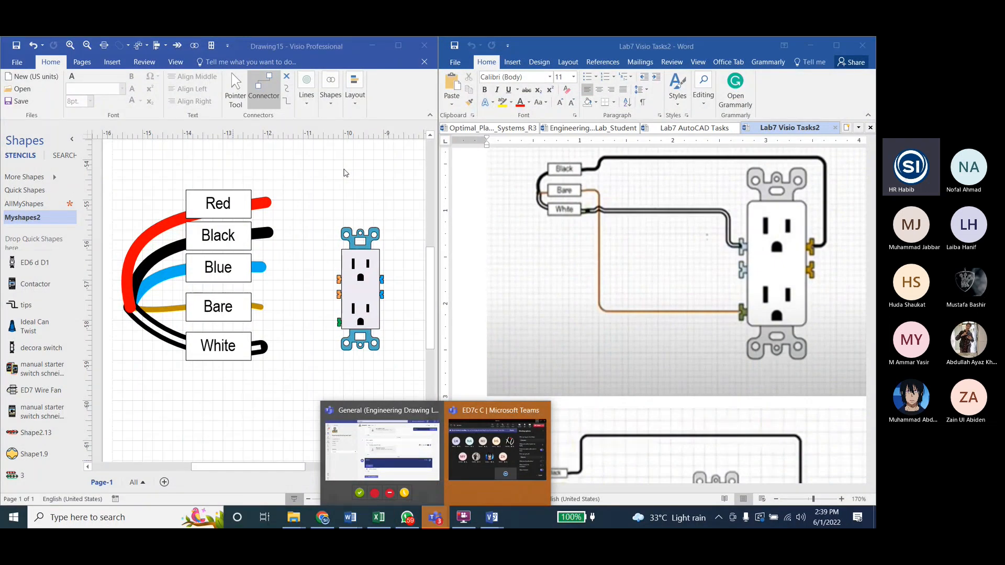
click(375, 442)
click(340, 481)
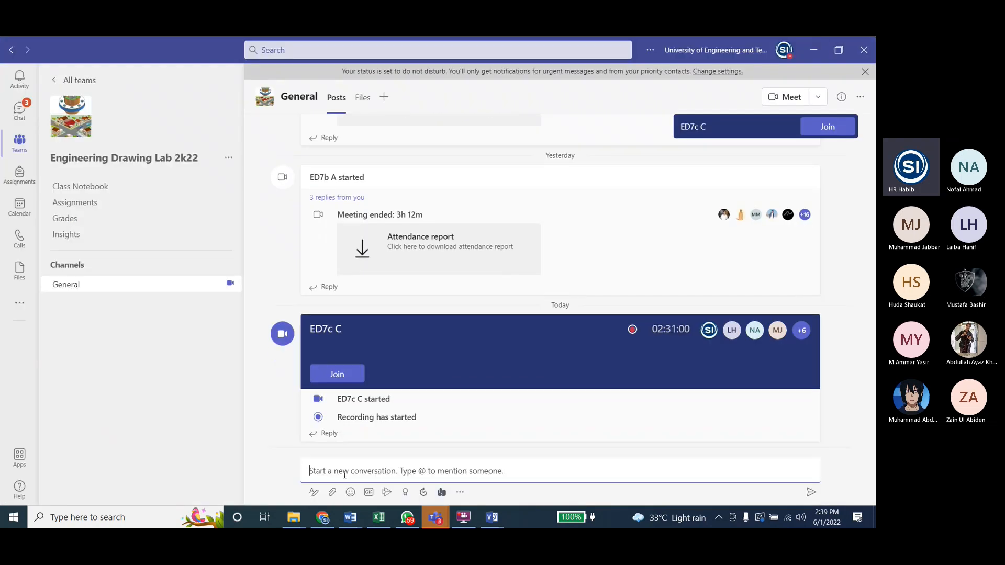
click(334, 495)
click(334, 497)
click(333, 495)
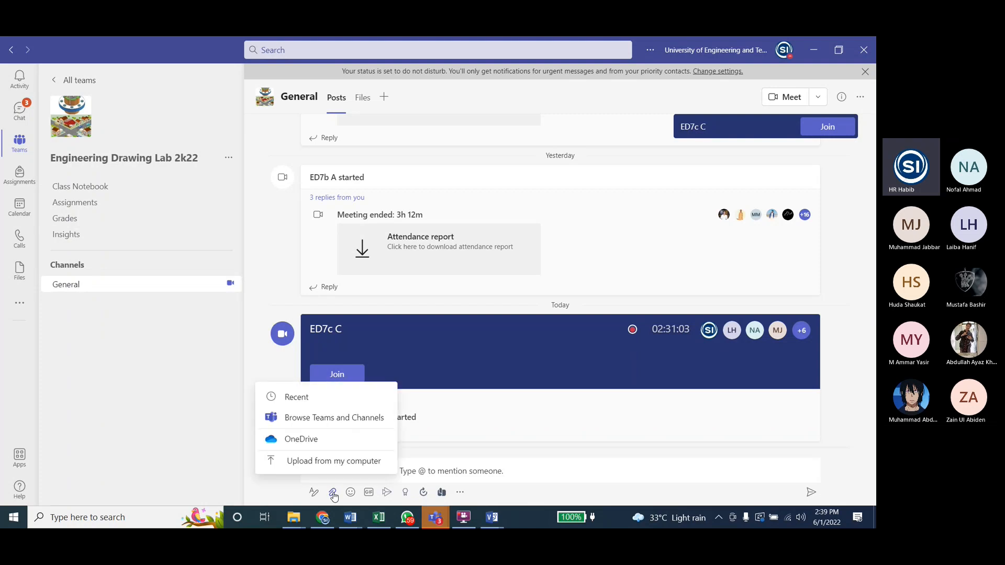
click(329, 462)
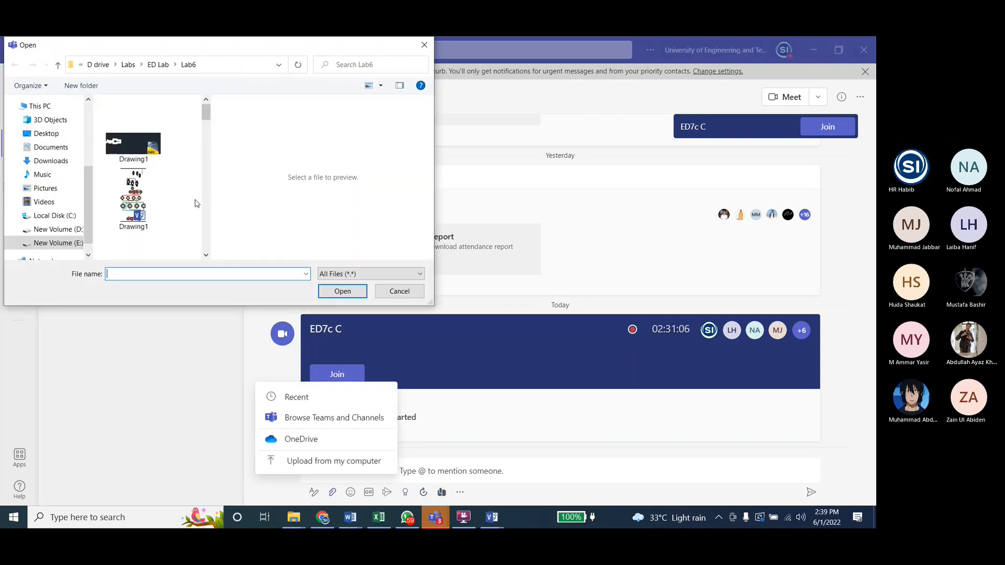
Step: Attach the Lab6 ED image from the Lab6 folder, keeping both copies in the General location, and return to the Visio drawing
scroll(140, 175, down, 3)
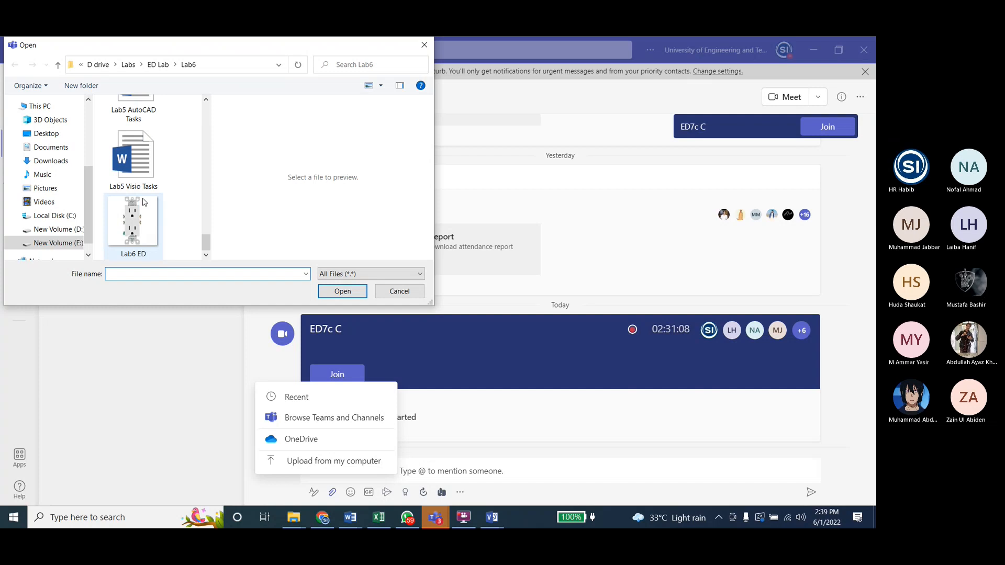
click(140, 224)
click(336, 291)
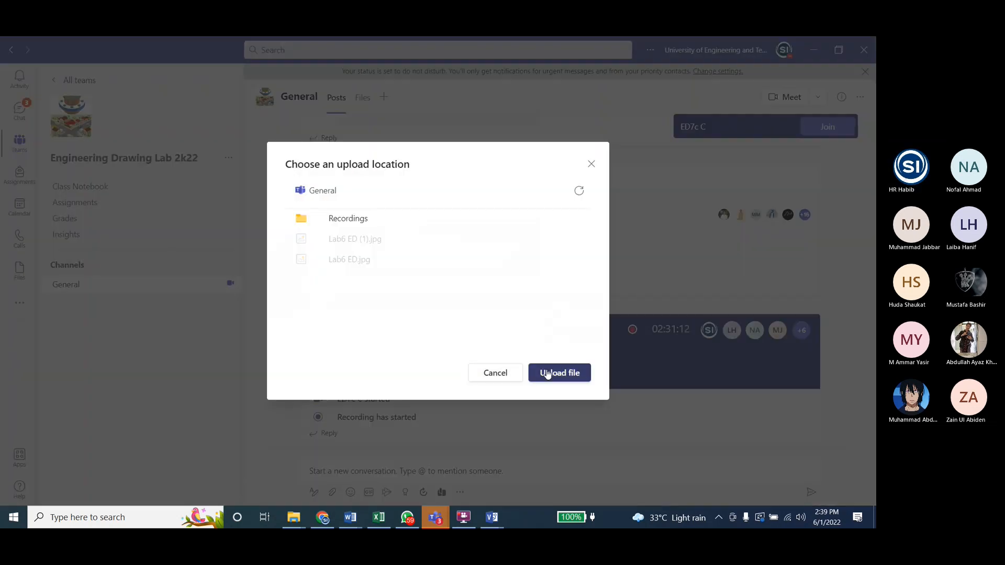
click(547, 374)
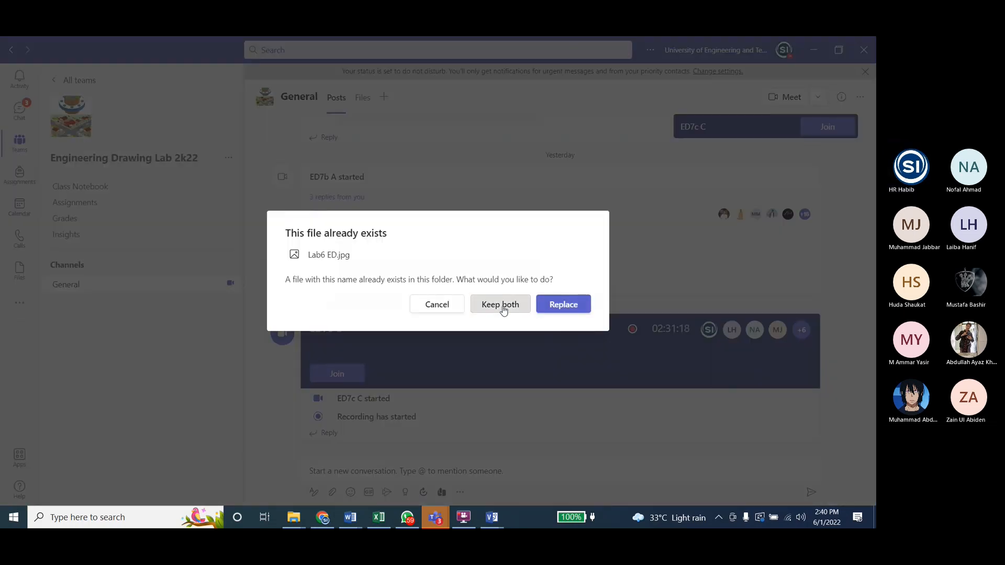
click(502, 309)
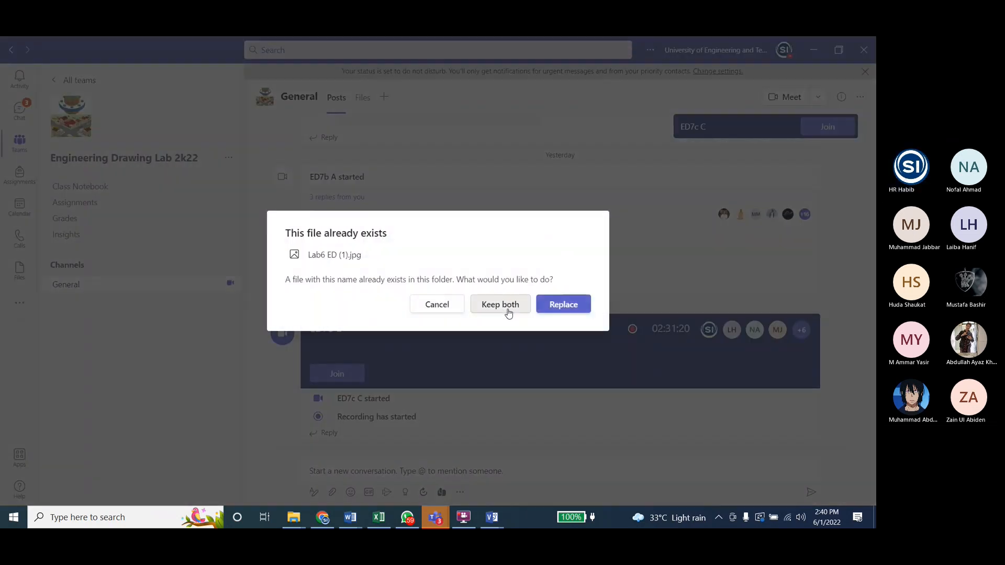
click(503, 308)
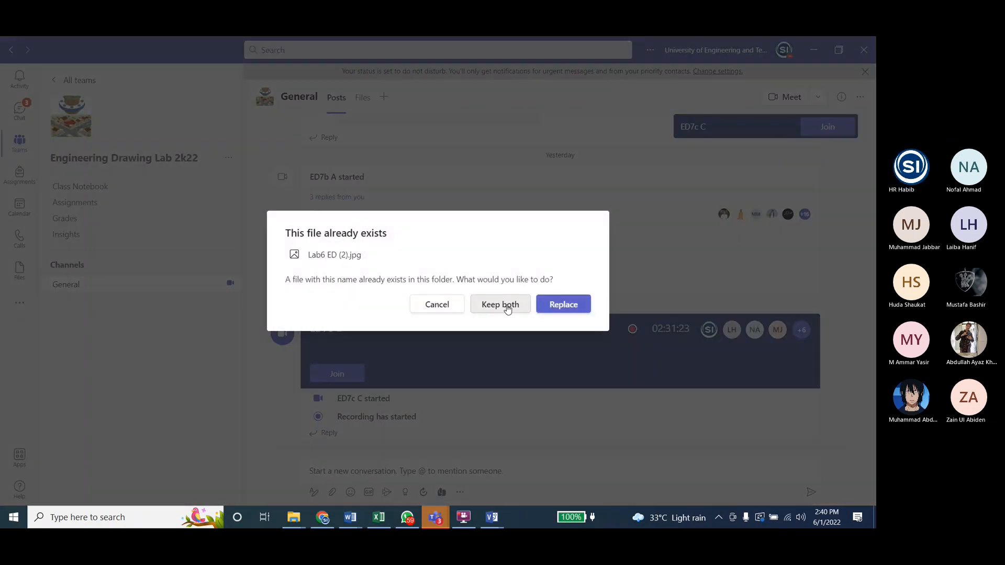
click(503, 306)
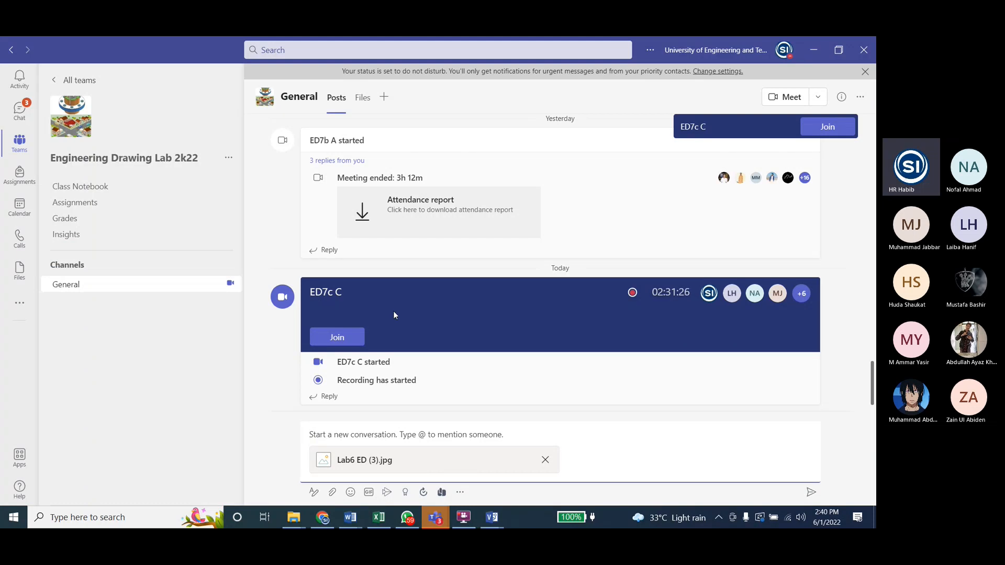
click(805, 58)
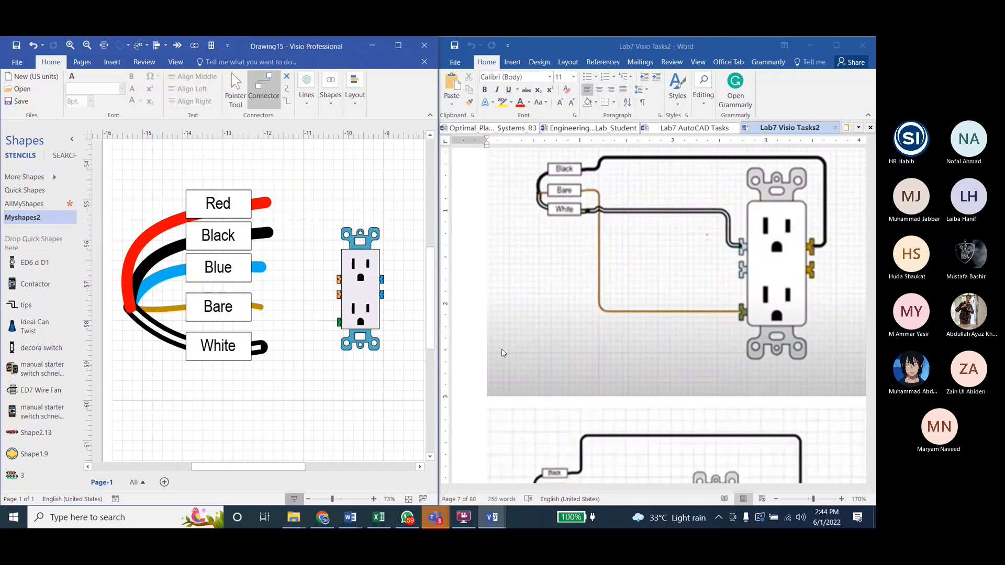
Step: Try a connector starting at the outlet's upper left terminal toward the wire fan, and remove it
click(359, 291)
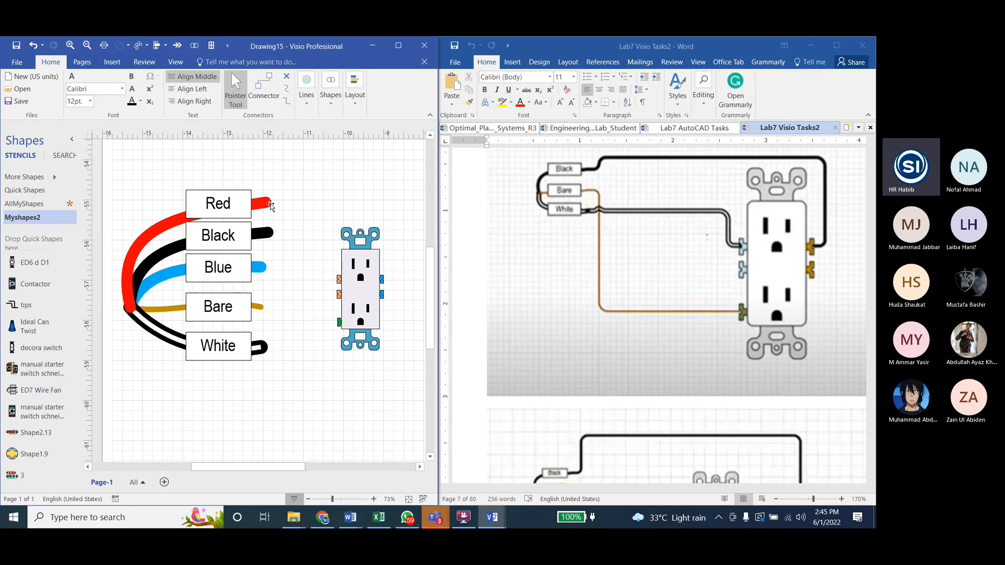
click(260, 97)
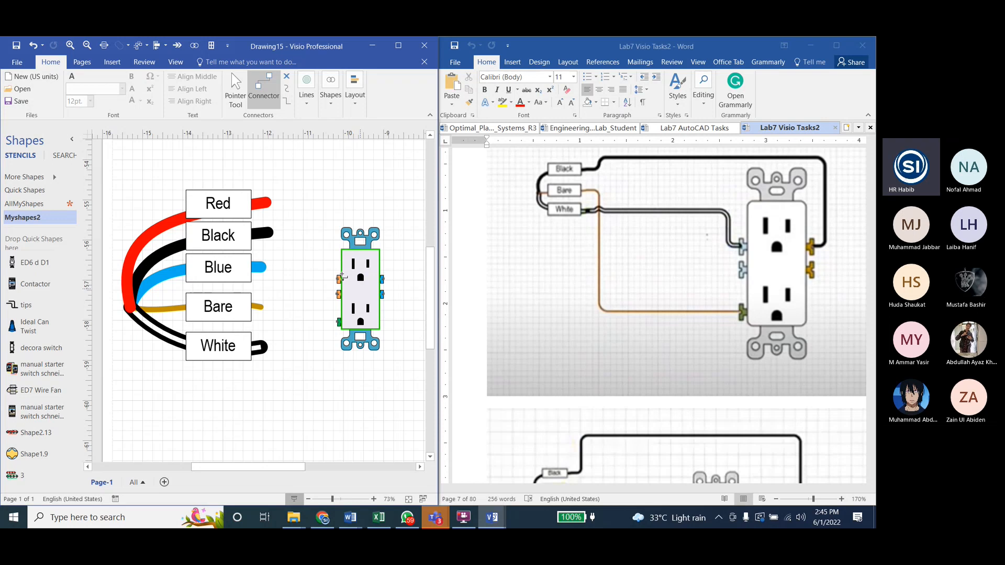
click(314, 310)
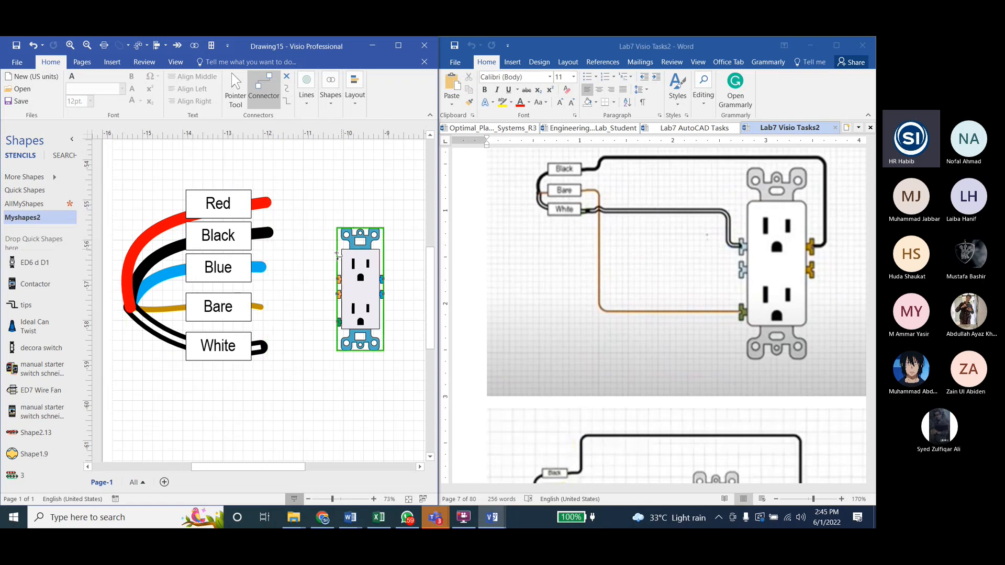
drag(336, 276, 299, 261)
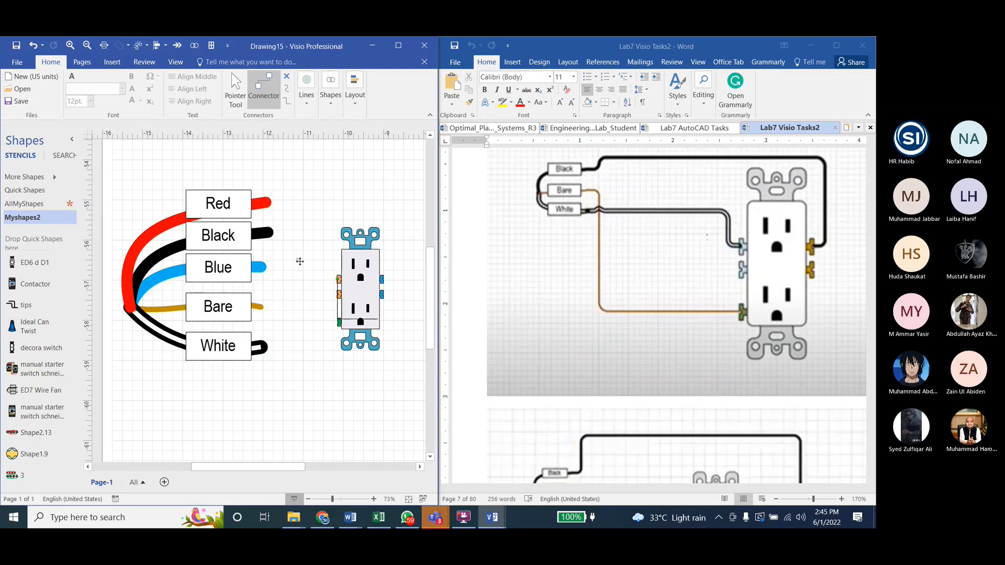
key(Delete)
Step: Add a connection point at the end of each of the Red, Black, Blue, Bare and White wires of the fan
scroll(262, 202, up, 4)
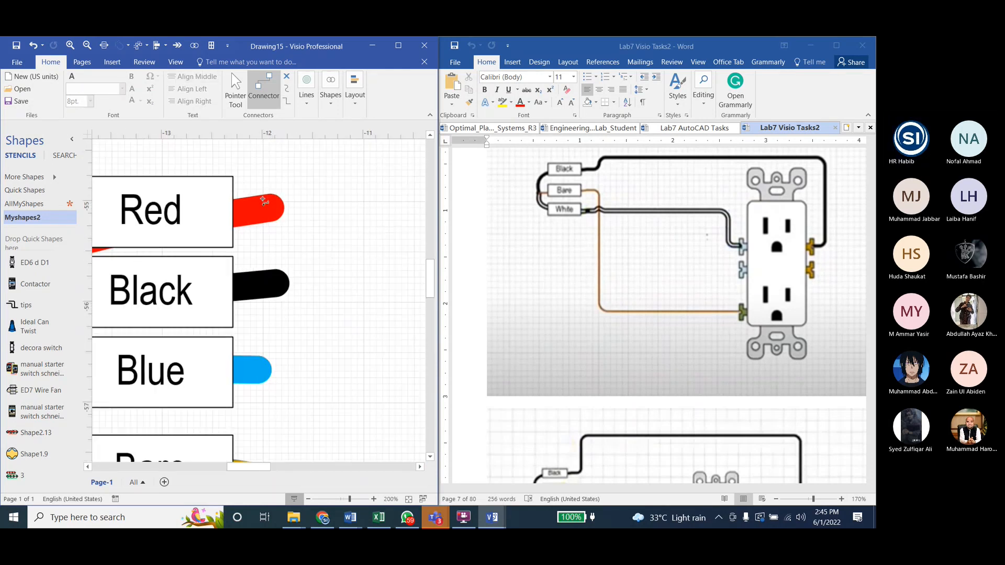
key(Escape)
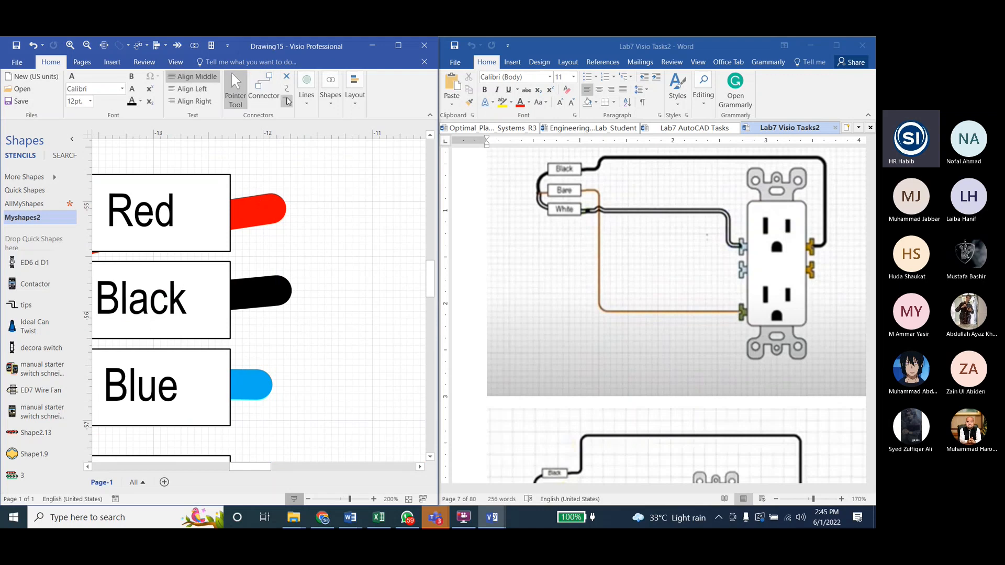
click(287, 77)
ctrl+click(276, 209)
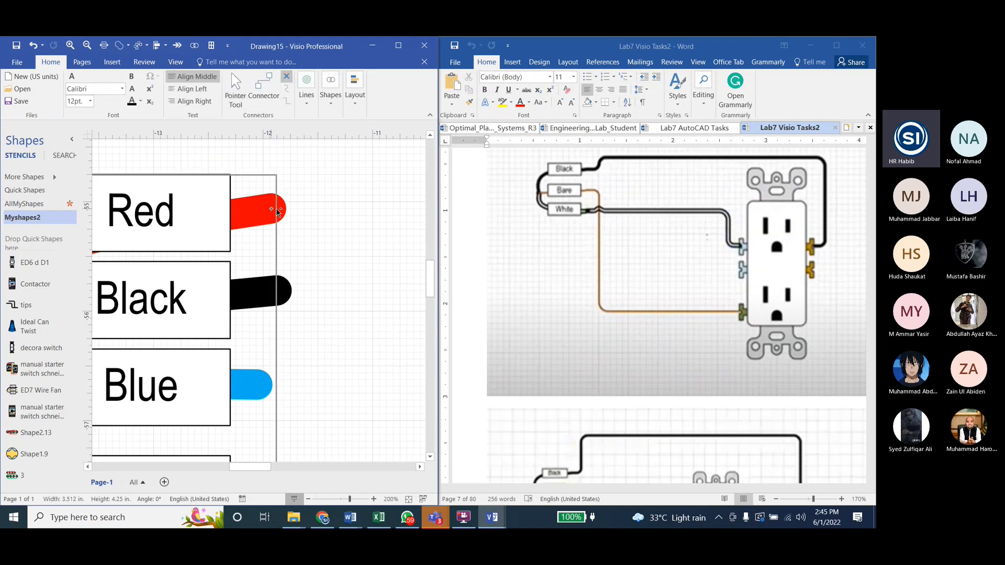
ctrl+click(276, 290)
scroll(291, 293, down, 3)
ctrl+click(258, 298)
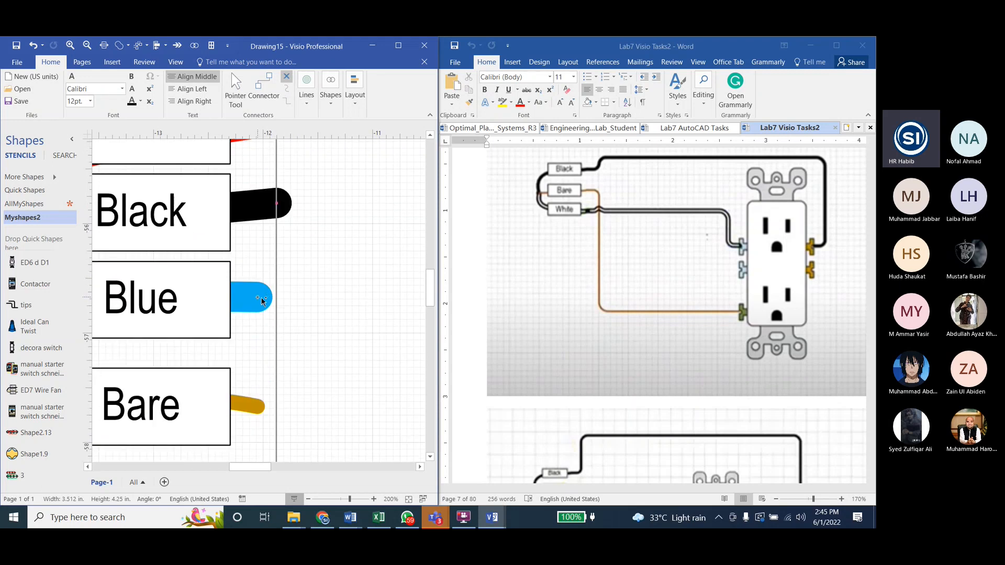
scroll(262, 298, down, 3)
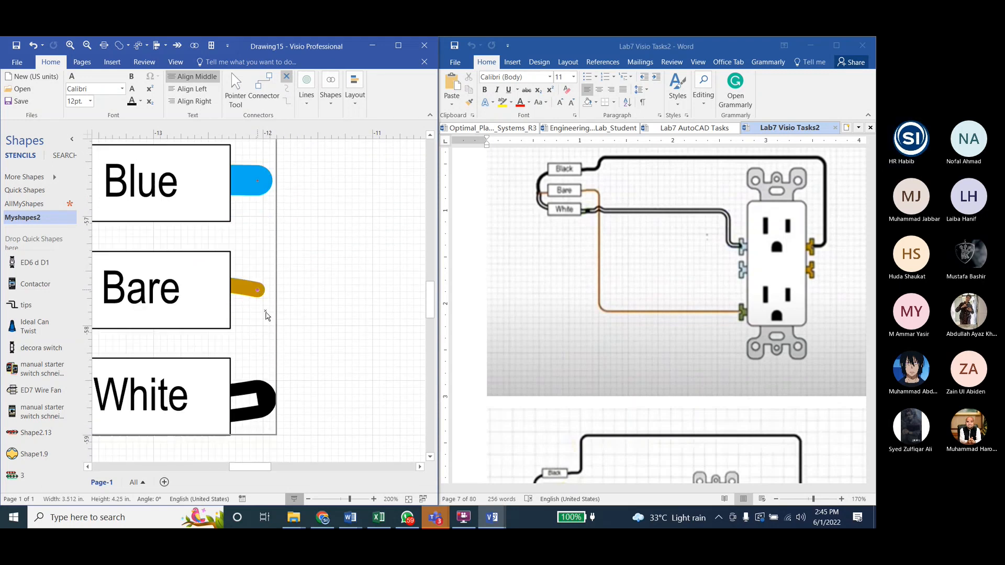
ctrl+click(266, 400)
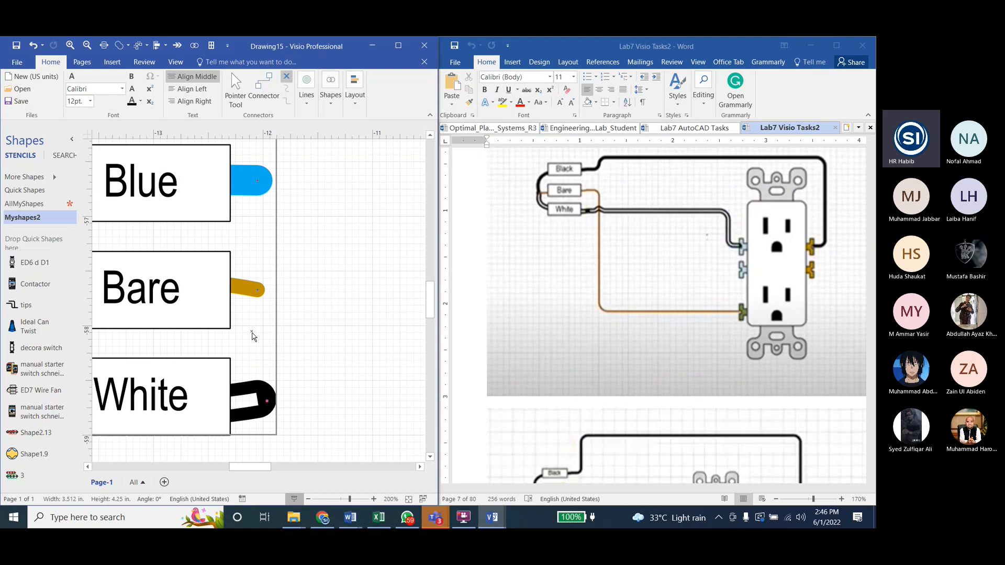
scroll(252, 335, down, 3)
key(Escape)
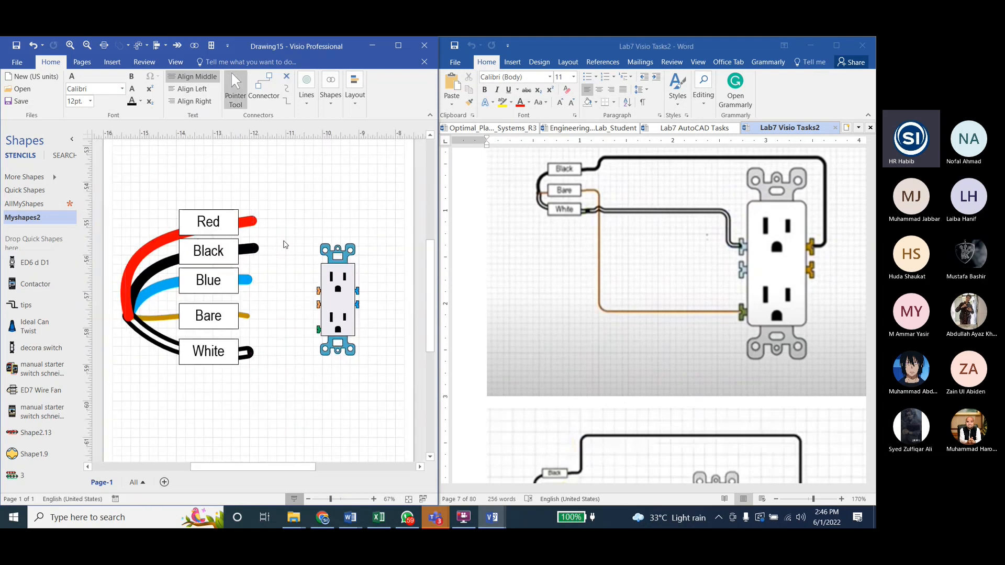
Step: Connect the outlet's three left terminals, from top to bottom, to the Red, Black and Blue wire ends
key(ctrl+3)
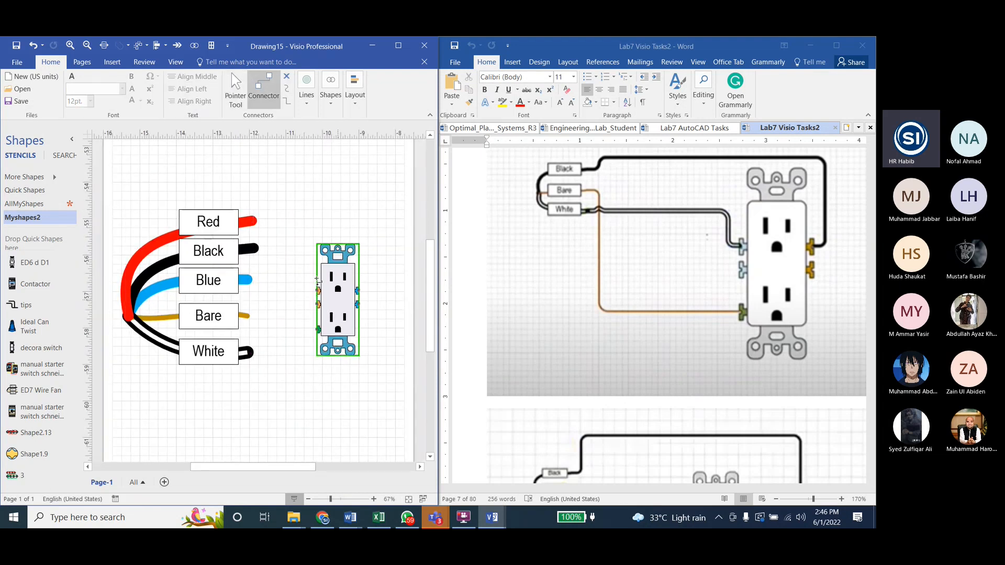
drag(317, 291, 252, 221)
drag(317, 303, 255, 249)
drag(318, 329, 247, 280)
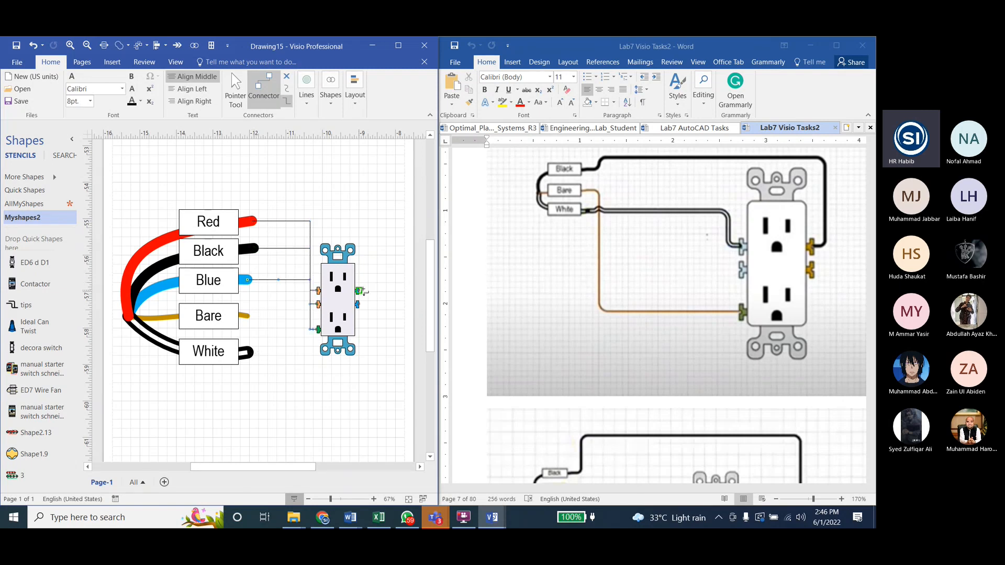
Step: Connect the outlet's upper right terminal to the Bare wire end and its lower right terminal to the White wire end
drag(362, 291, 247, 316)
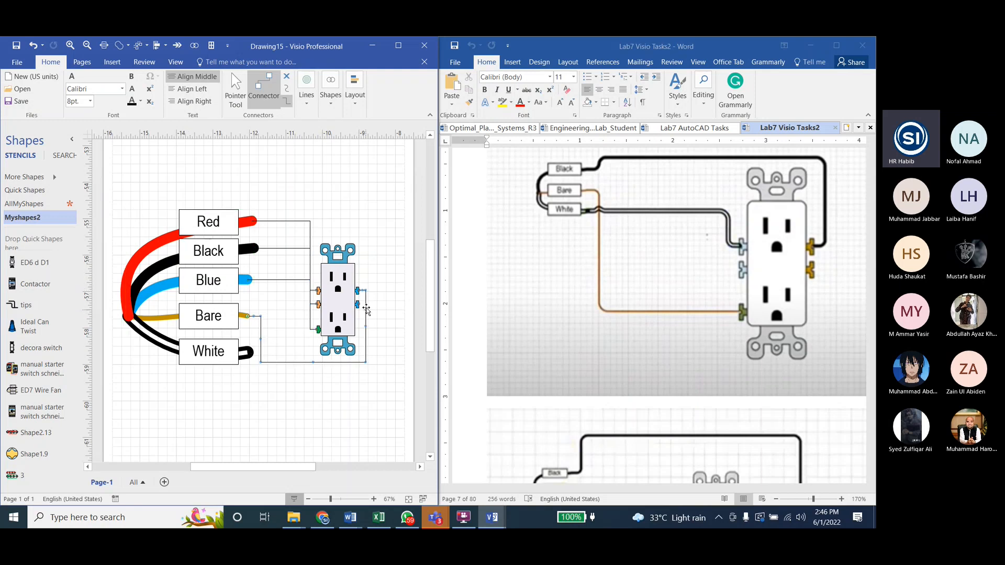
drag(362, 306, 250, 353)
key(Escape)
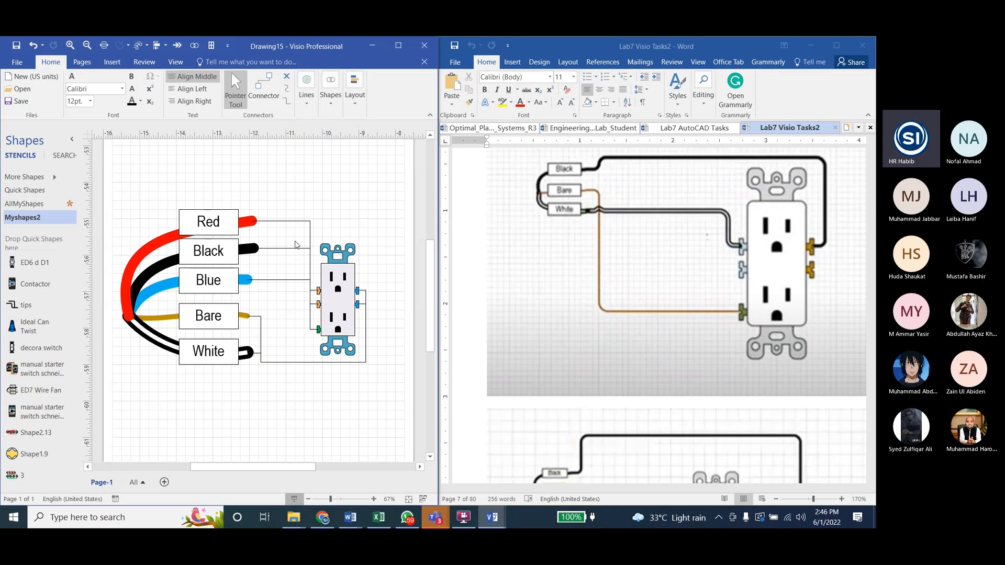
Step: Reroute the Red connector above its wire end and shift the vertical runs of the Black and Blue connectors toward the fan so they separate
click(282, 220)
drag(281, 220, 285, 204)
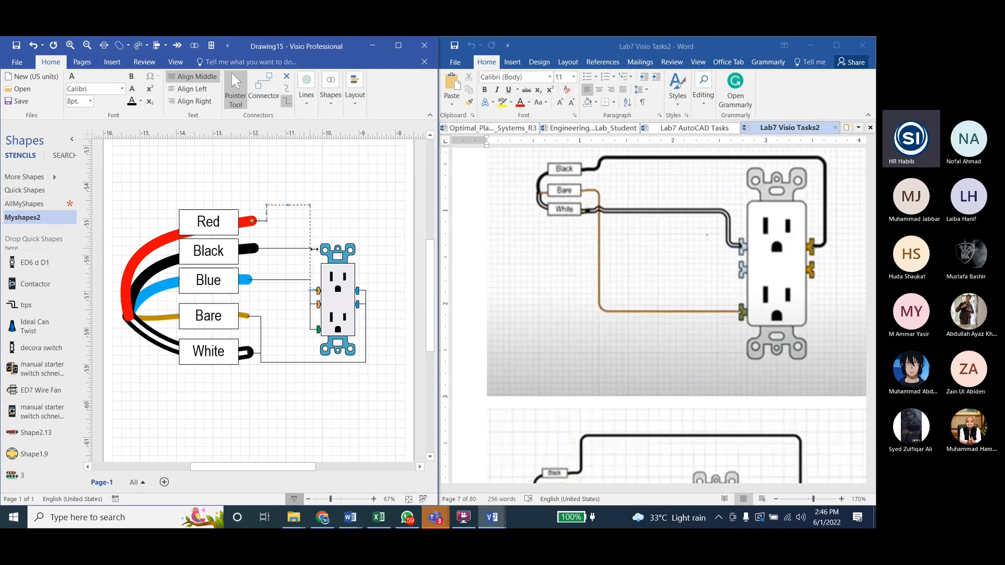
click(281, 248)
drag(296, 273, 286, 274)
click(274, 280)
click(308, 300)
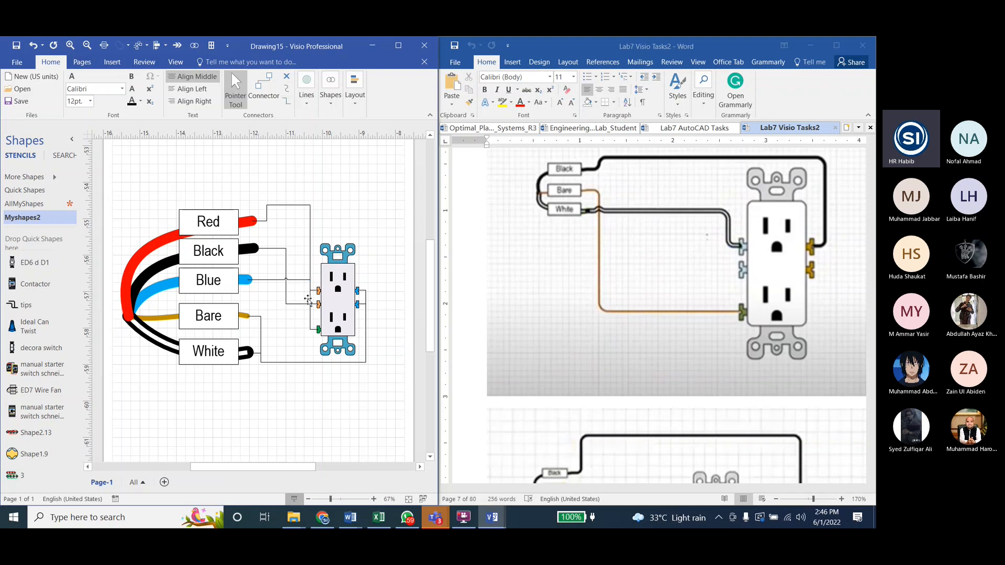
drag(307, 300, 295, 301)
Step: Move the White connector's vertical run farther outside the outlet, and reroute the Bare connector lower and away from the White wire end
click(364, 332)
drag(361, 331, 377, 335)
click(398, 294)
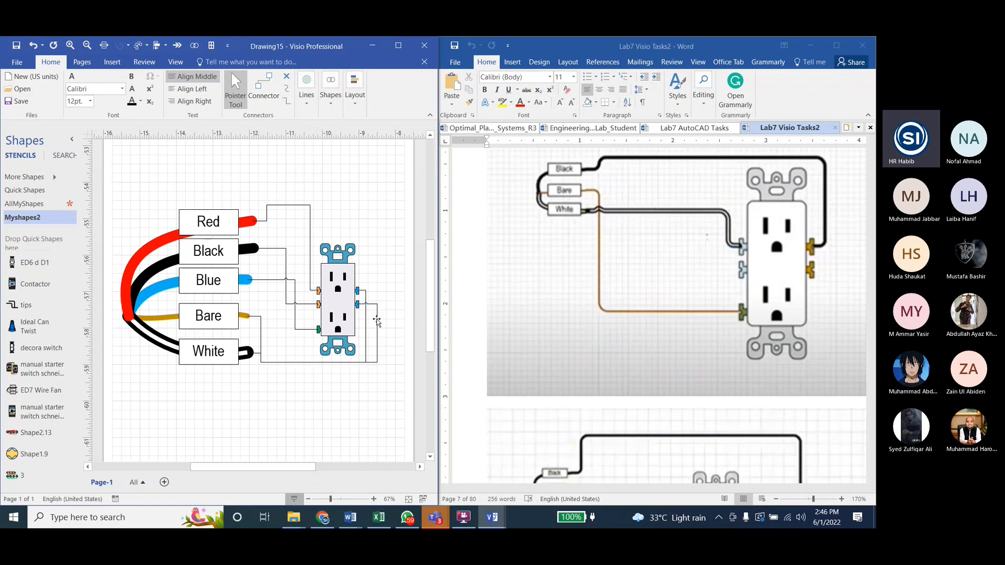
click(365, 341)
drag(313, 364, 313, 378)
click(287, 345)
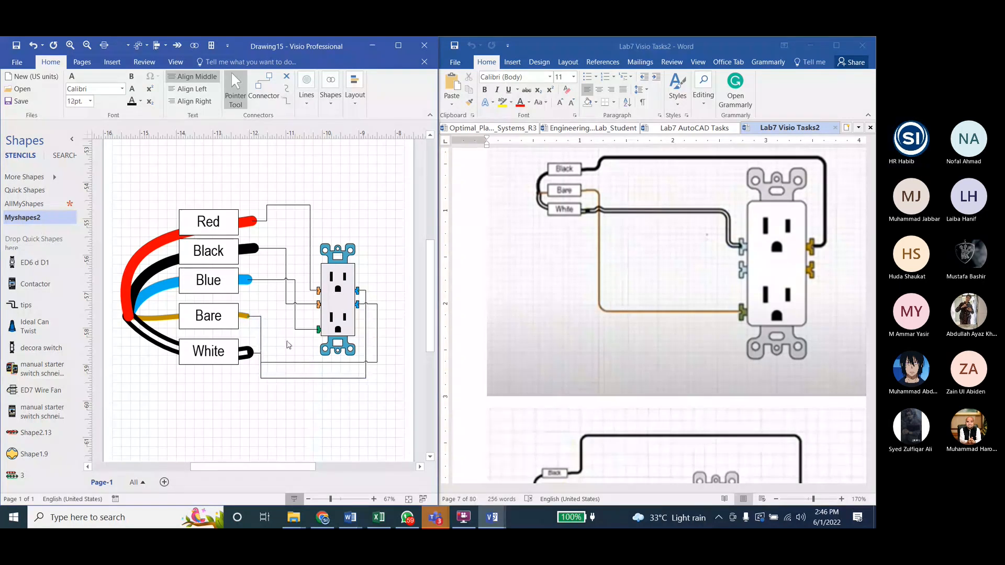
click(261, 346)
drag(260, 347, 277, 347)
click(275, 413)
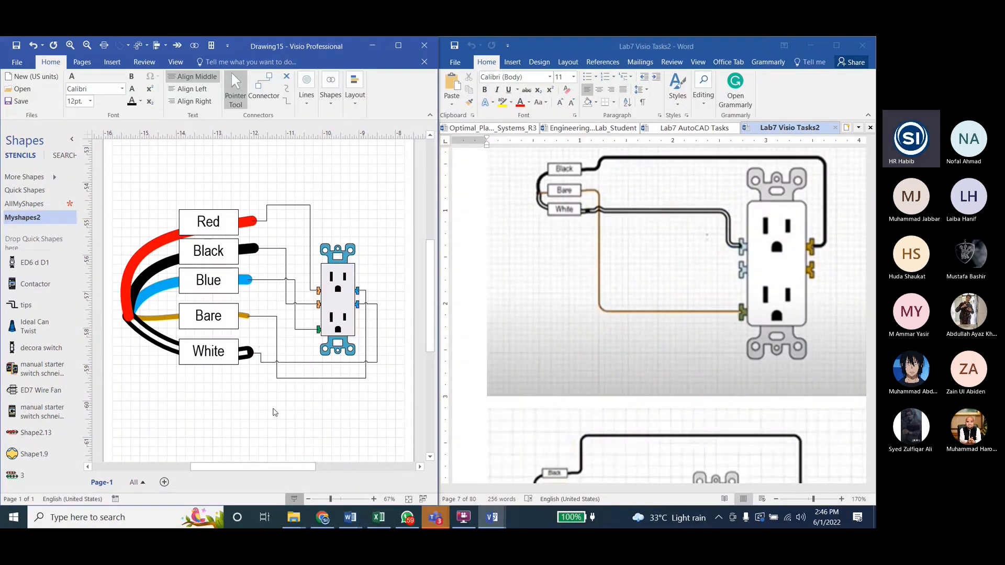
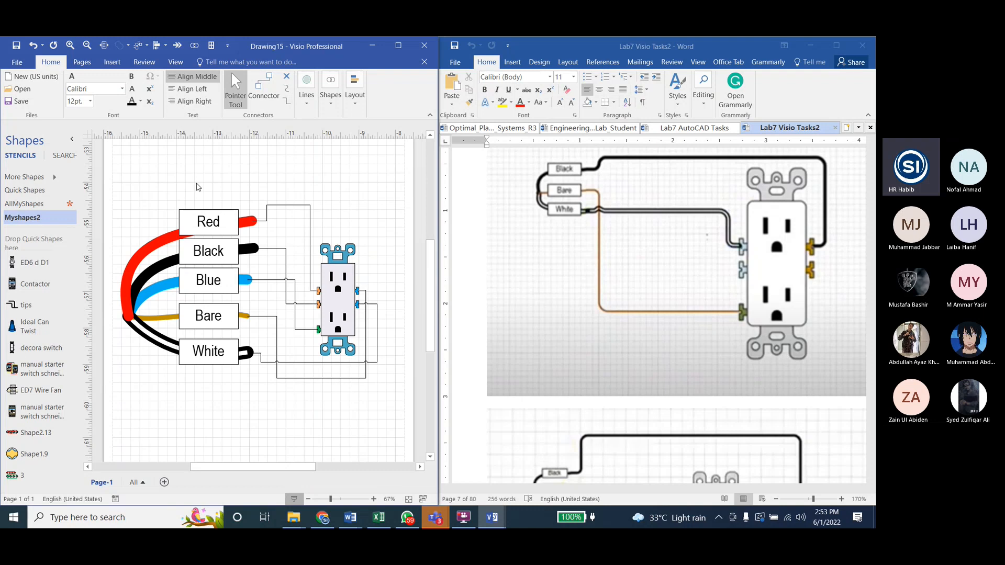
Step: Copy the Red wire's line formatting onto the Red connector with Format Painter
click(149, 244)
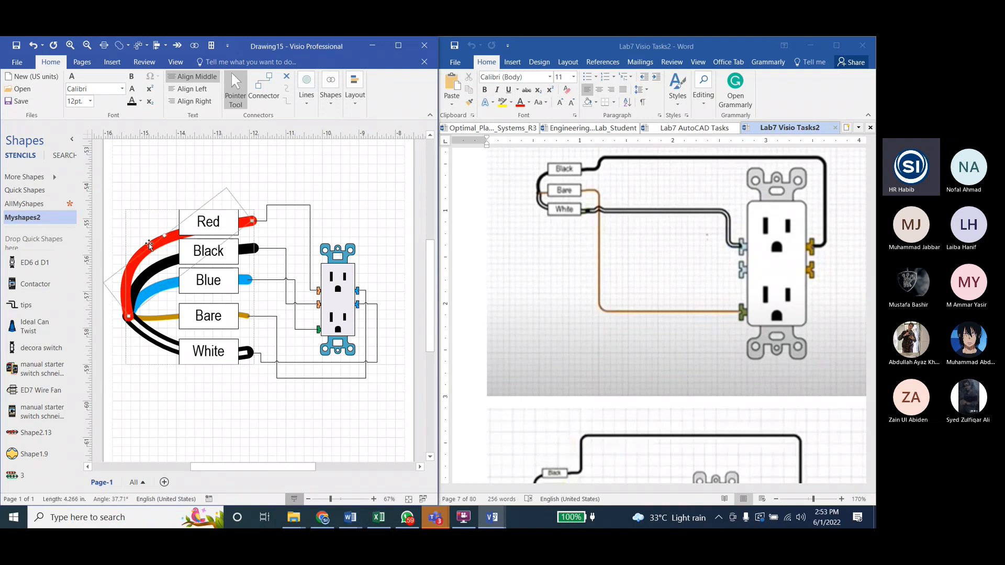
click(323, 105)
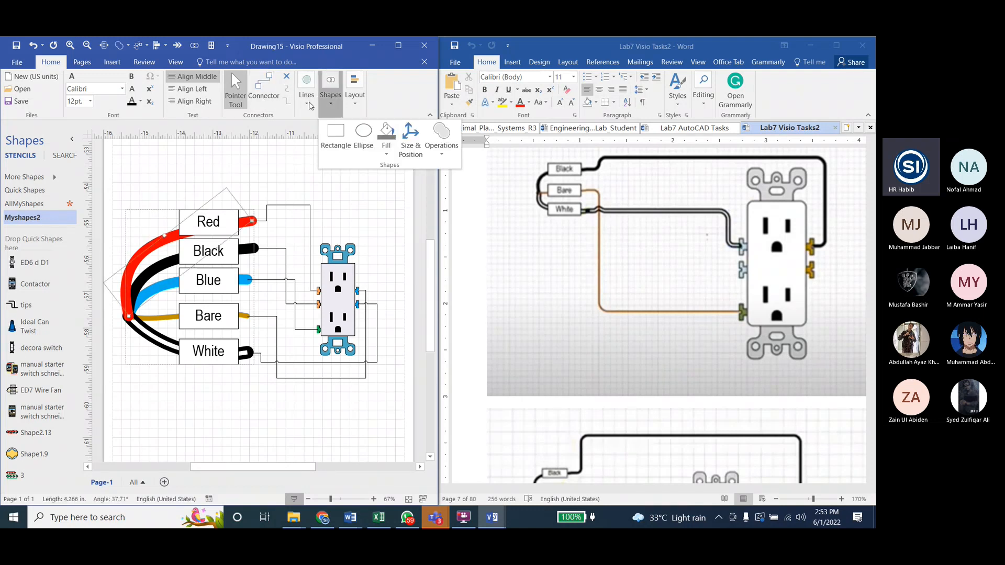
click(309, 107)
click(309, 108)
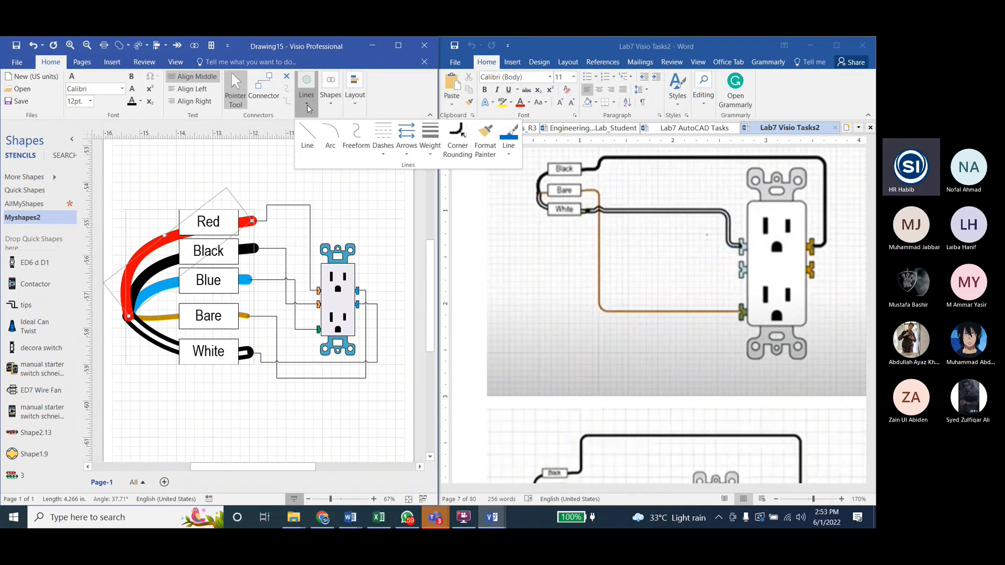
click(486, 137)
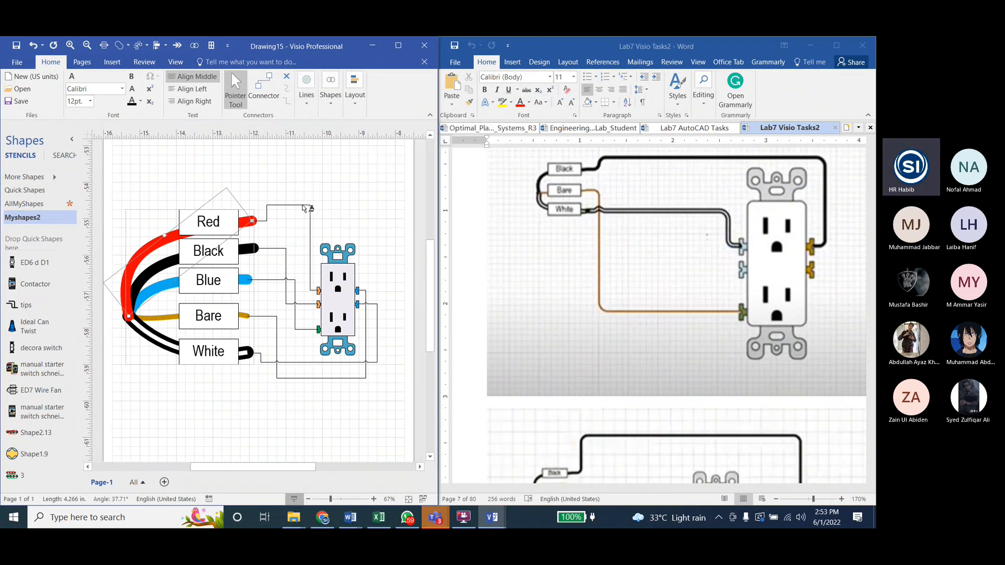
click(305, 206)
Step: Copy the Black wire's line formatting onto the Black connector with Format Painter
click(160, 266)
click(307, 97)
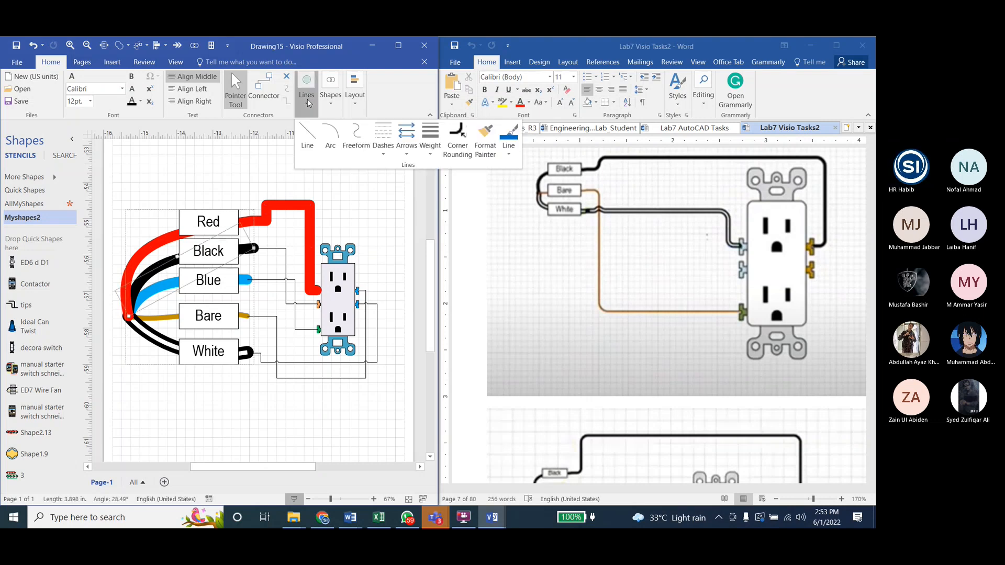
click(485, 137)
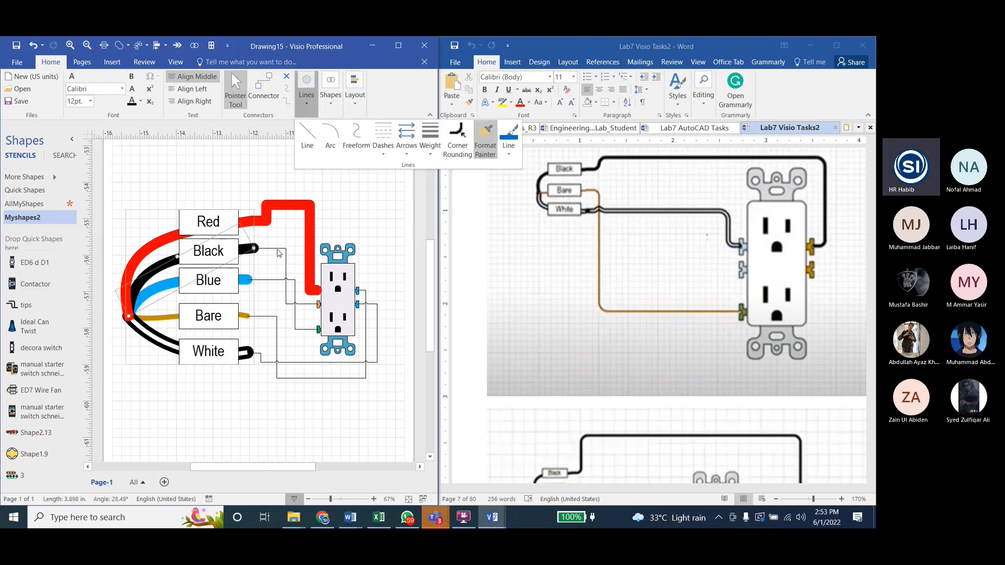
click(280, 256)
Step: Copy the Blue wire's line formatting onto the Blue connector with Format Painter
click(157, 289)
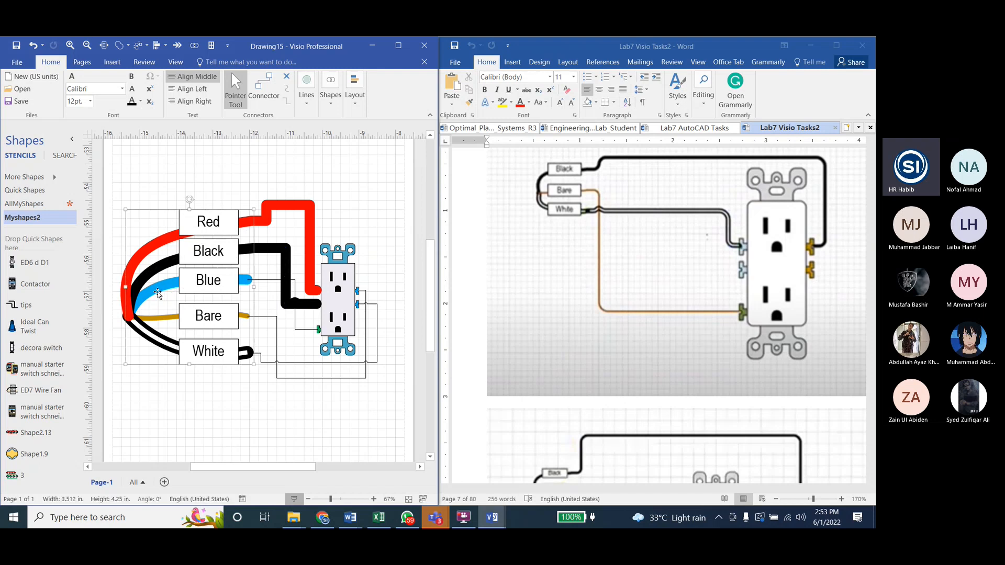
click(158, 288)
click(306, 95)
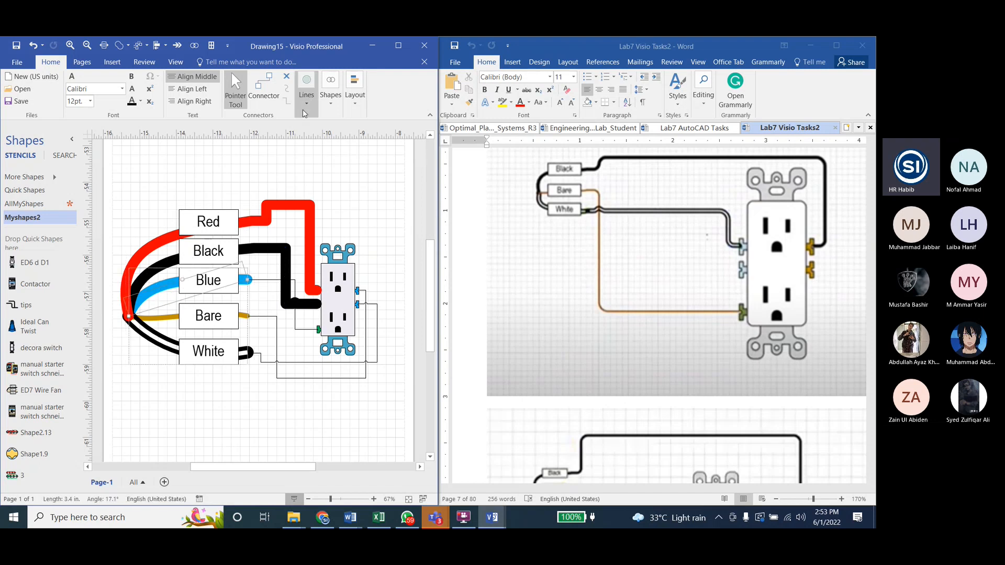
click(463, 140)
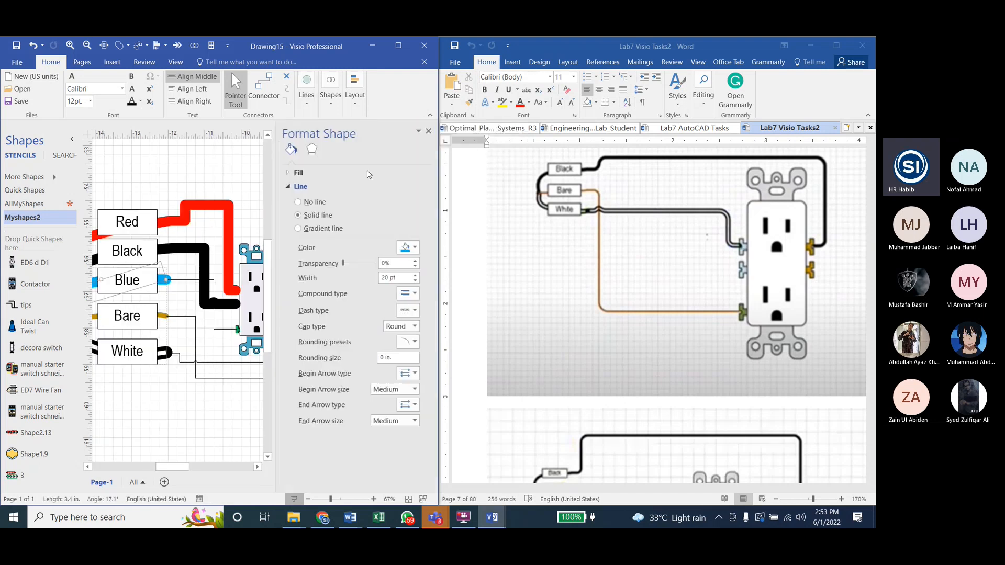
click(428, 131)
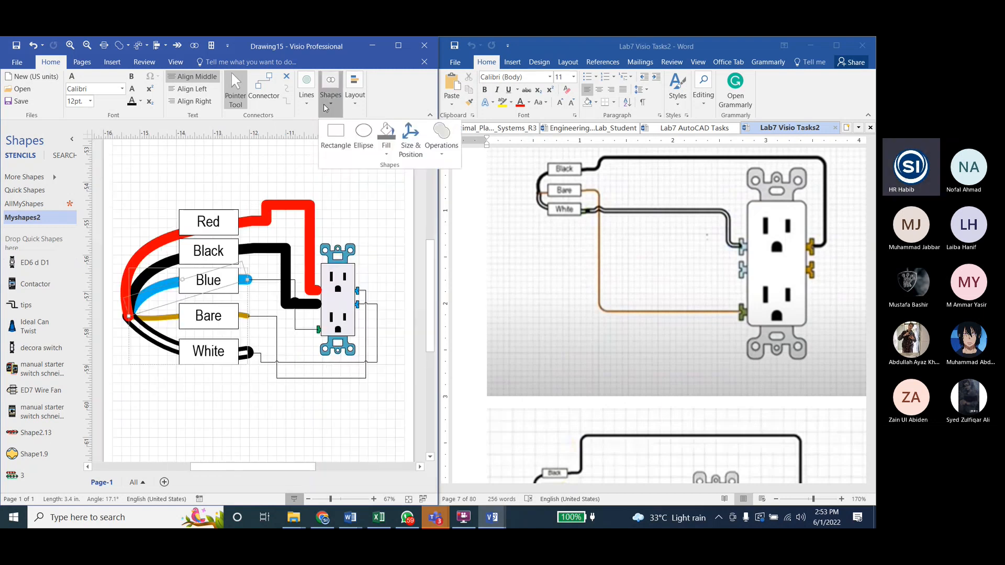
click(306, 95)
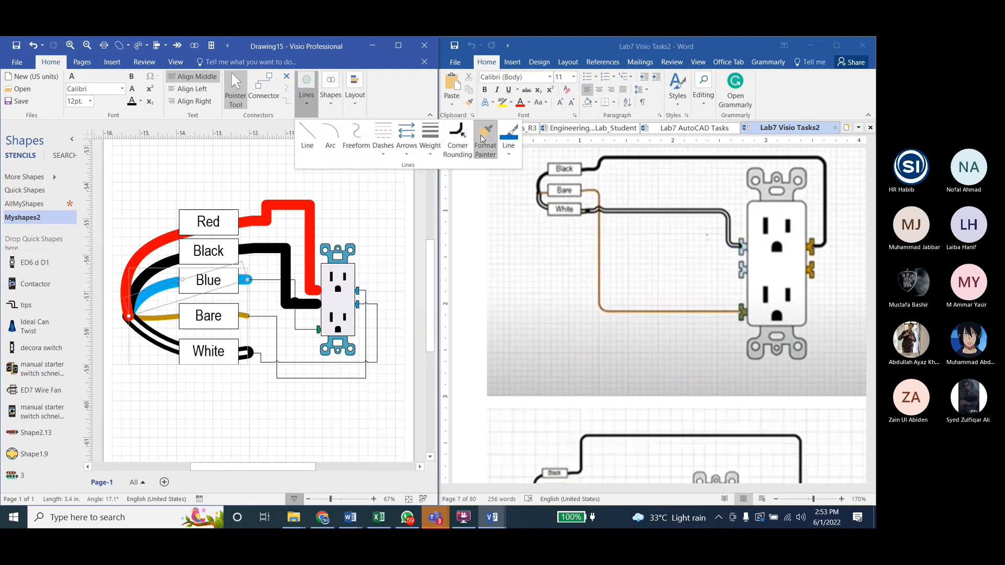
click(266, 281)
Step: Copy the Bare wire's line formatting onto the Bare connector with Format Painter
click(160, 318)
click(160, 318)
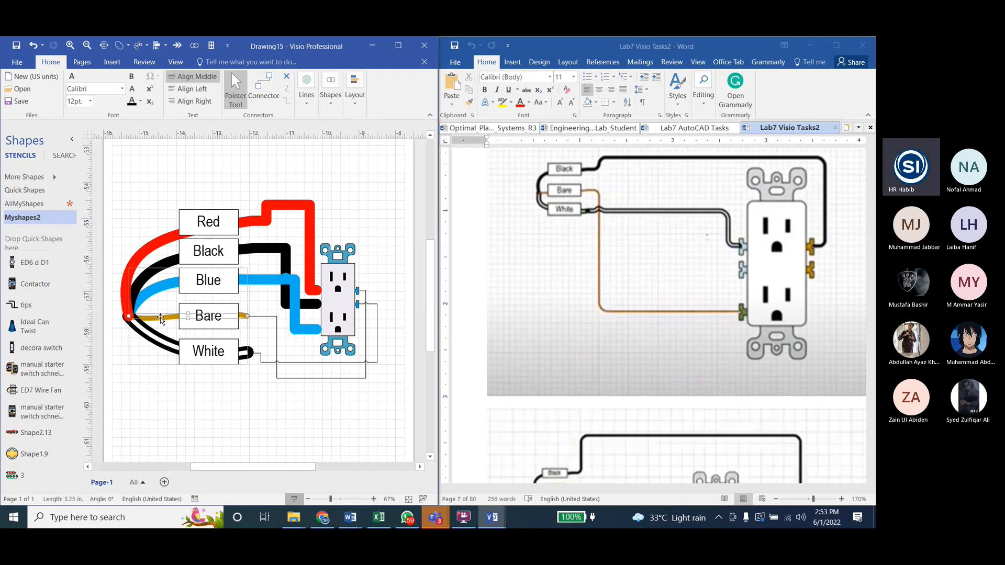
click(329, 106)
click(306, 94)
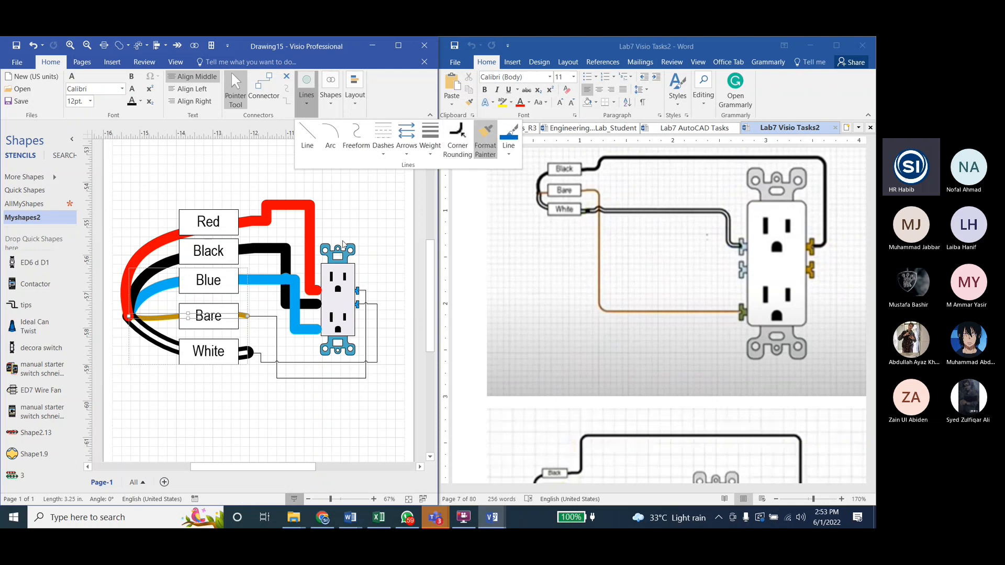
click(271, 319)
click(268, 317)
Step: Copy the White wire's double-line formatting onto the White connector with Format Painter
click(161, 348)
click(161, 348)
click(162, 347)
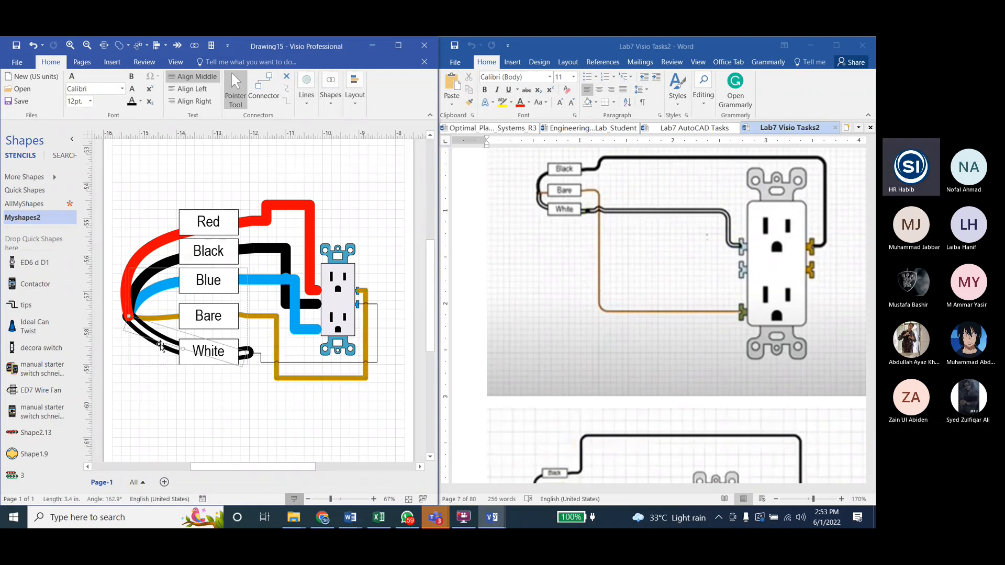
click(329, 97)
click(306, 99)
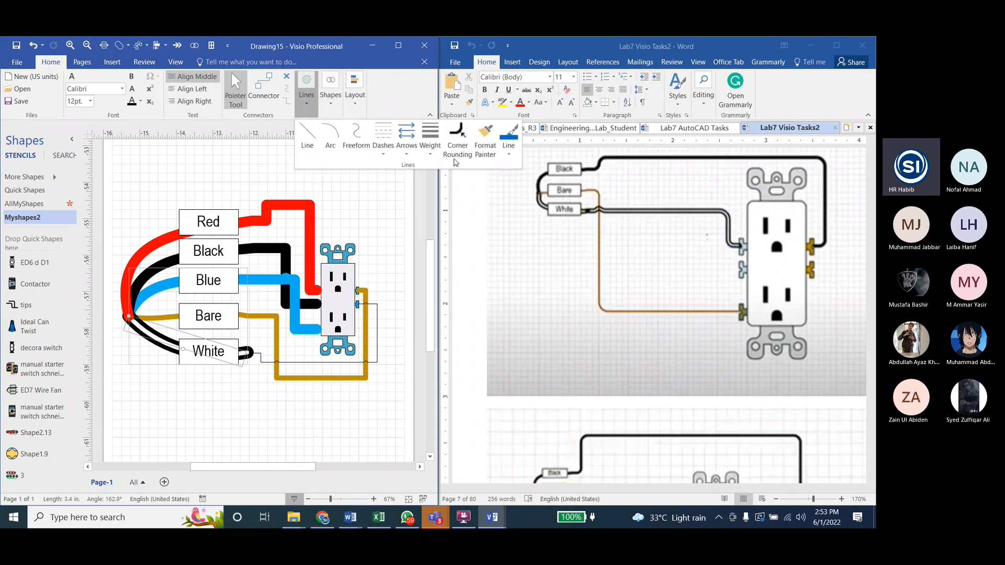
click(306, 362)
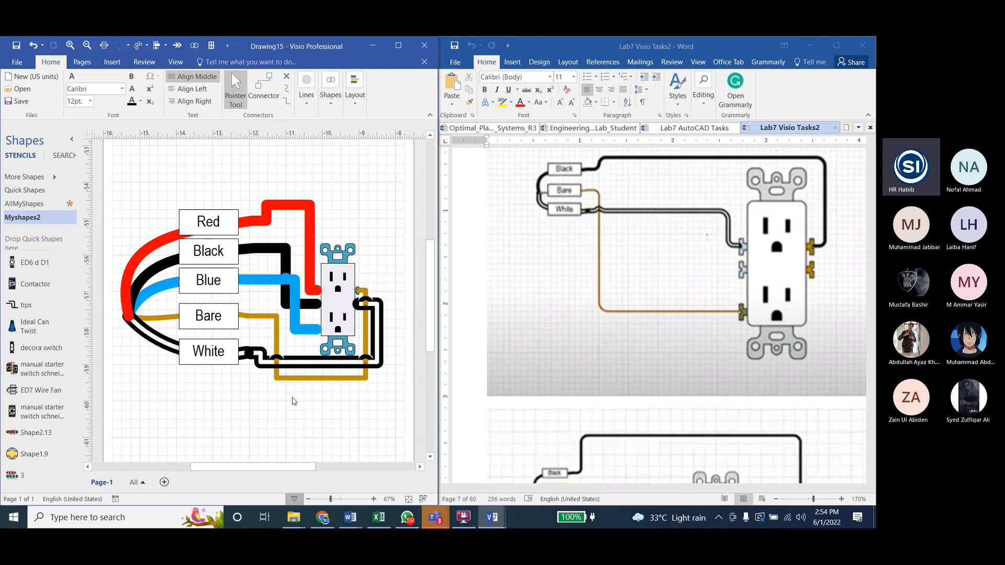
Step: Move the White connector's vertical run farther outside the outlet and its horizontal run well below the Bare connector
drag(376, 332, 403, 331)
drag(330, 368, 328, 416)
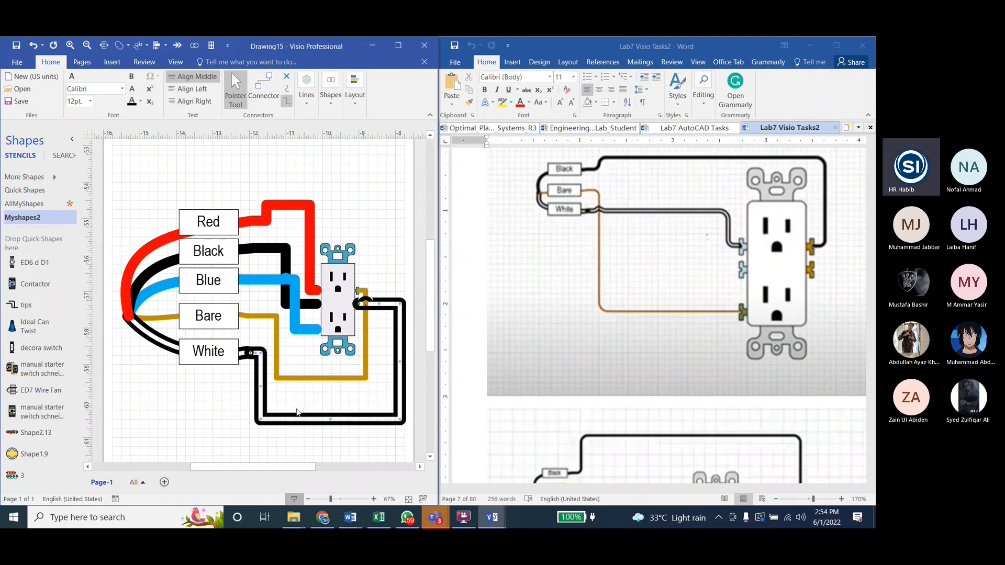
Step: Shift the Black connector's vertical run slightly toward the outlet and the Blue connector's vertical run toward the fan so the thick lines separate
click(286, 305)
drag(287, 305, 285, 305)
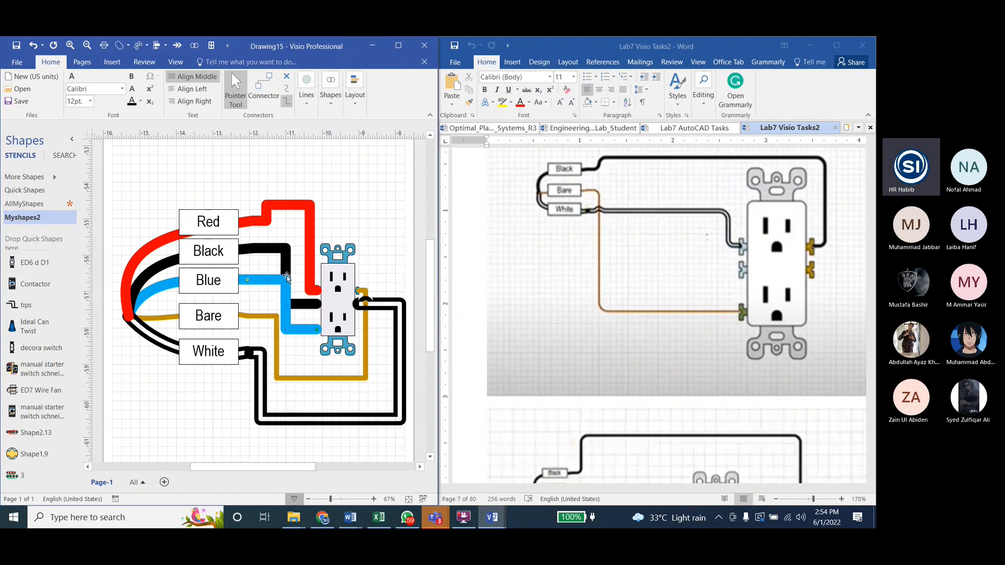
click(287, 271)
drag(287, 271, 259, 278)
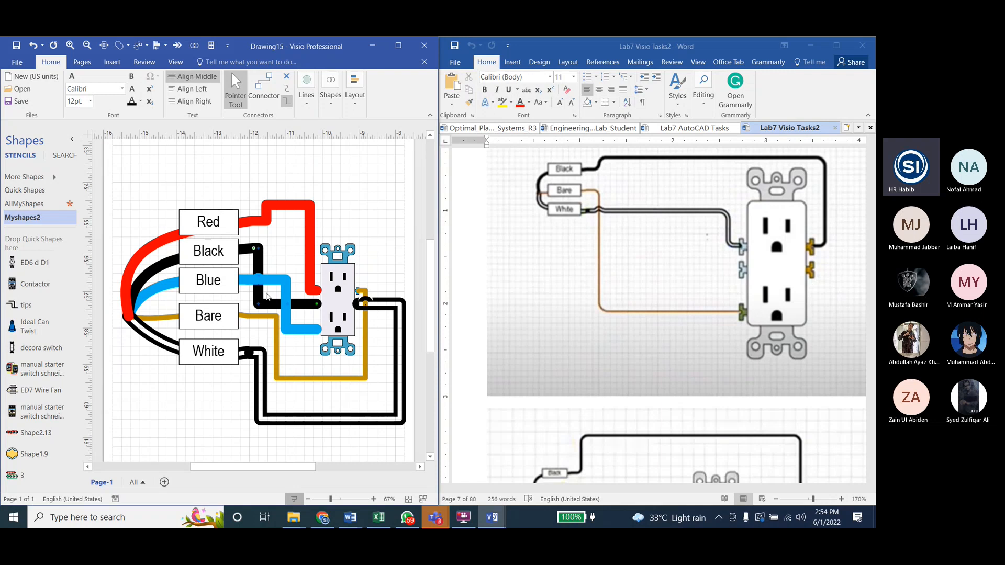
drag(259, 276, 296, 276)
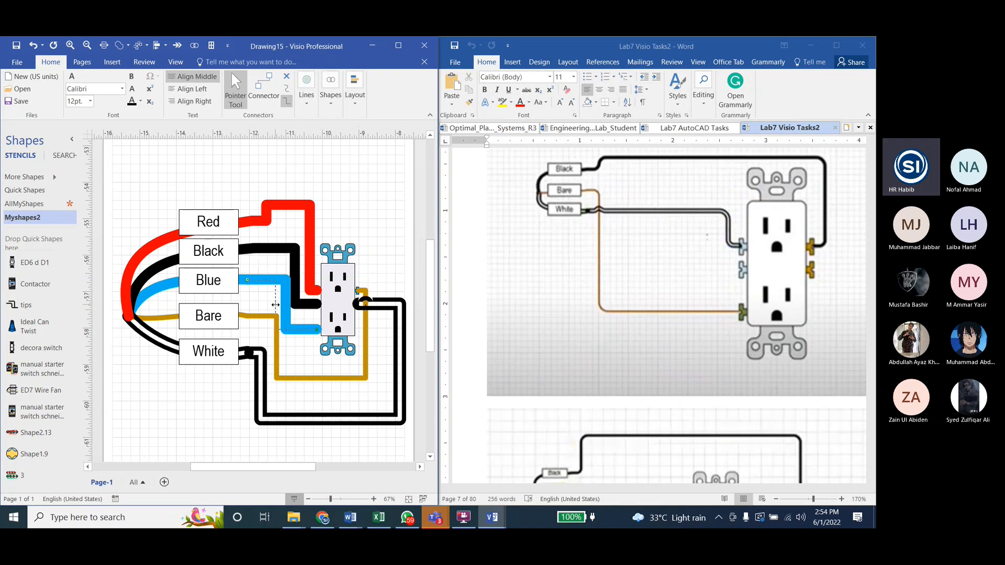
drag(286, 310, 274, 309)
Step: Offset the upper part of the Bare connector's vertical run toward the fan, and nudge the Blue connector's vertical run slightly toward the outlet
click(277, 347)
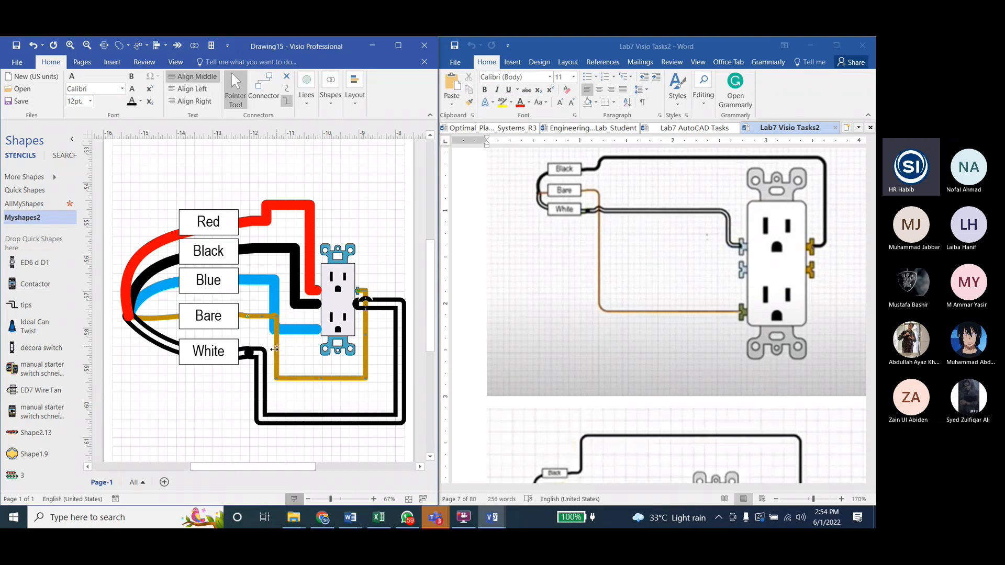
drag(275, 349, 256, 337)
click(298, 361)
click(291, 330)
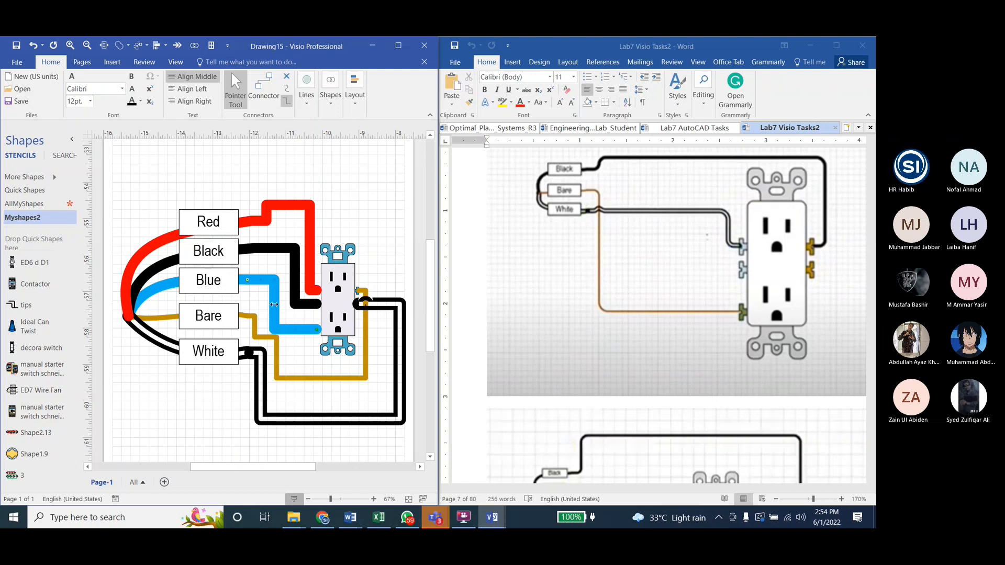
drag(274, 304, 280, 306)
click(295, 353)
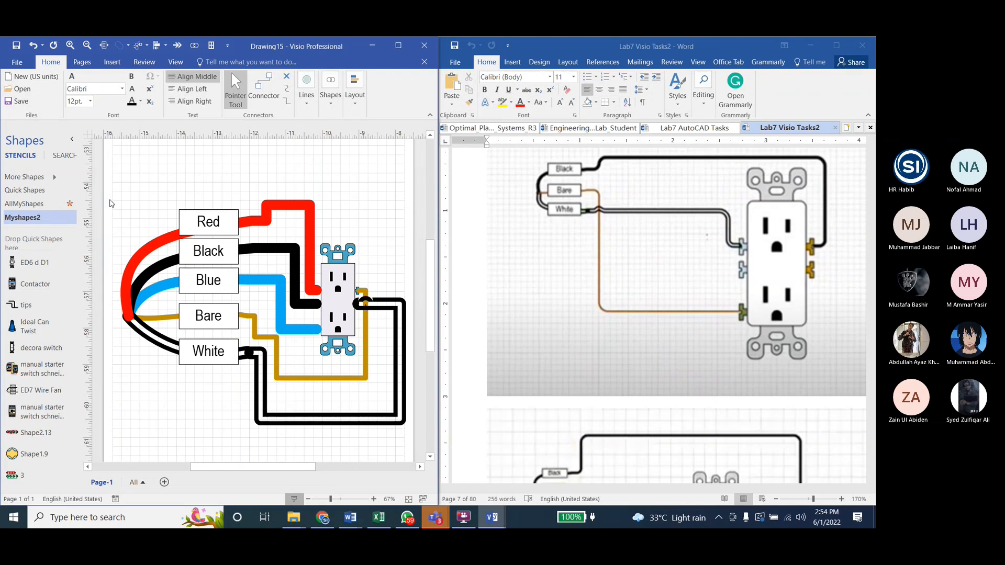
Step: Save the drawing in the Lab7 folder as "Drawing15 ED7c C"
click(17, 47)
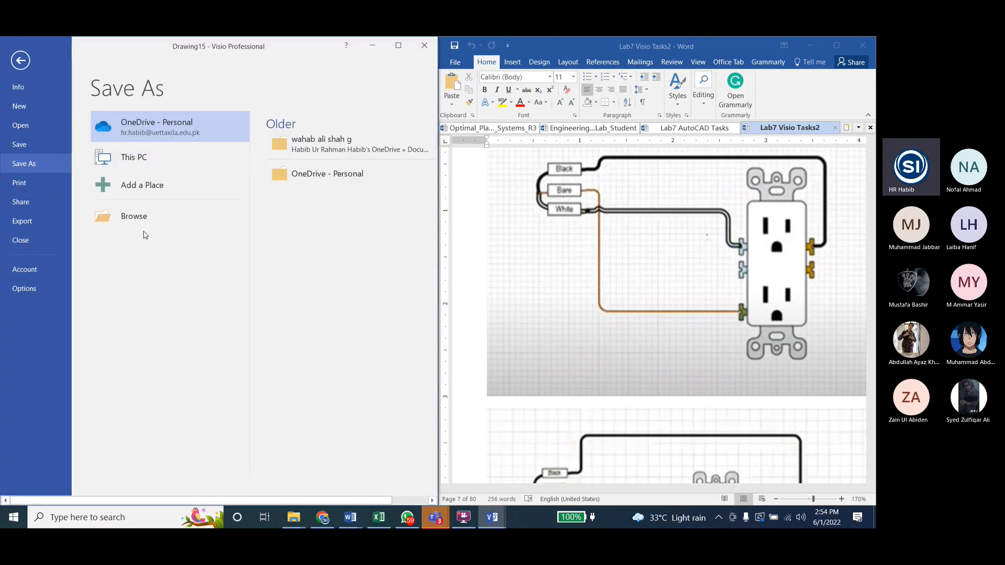
click(196, 209)
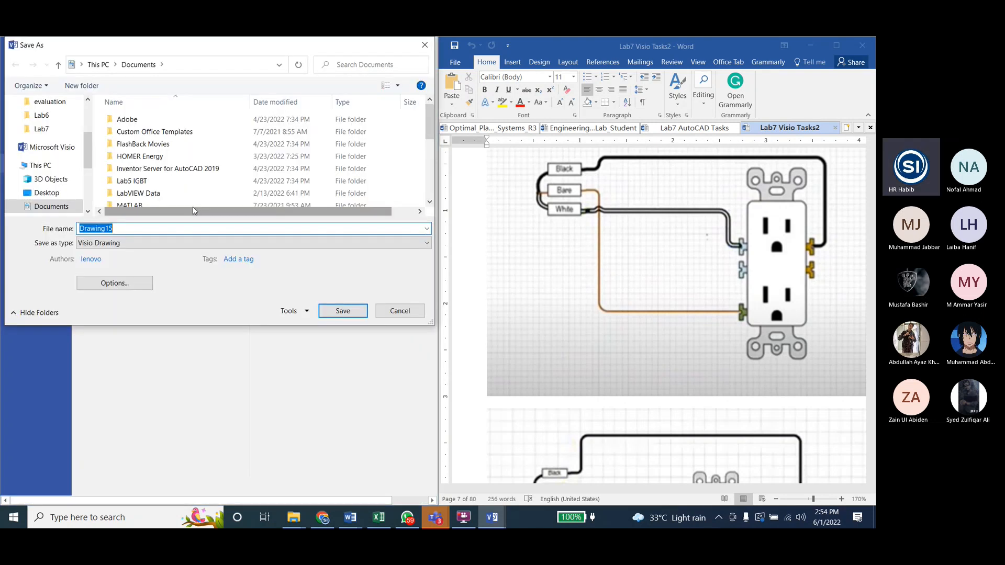
click(41, 129)
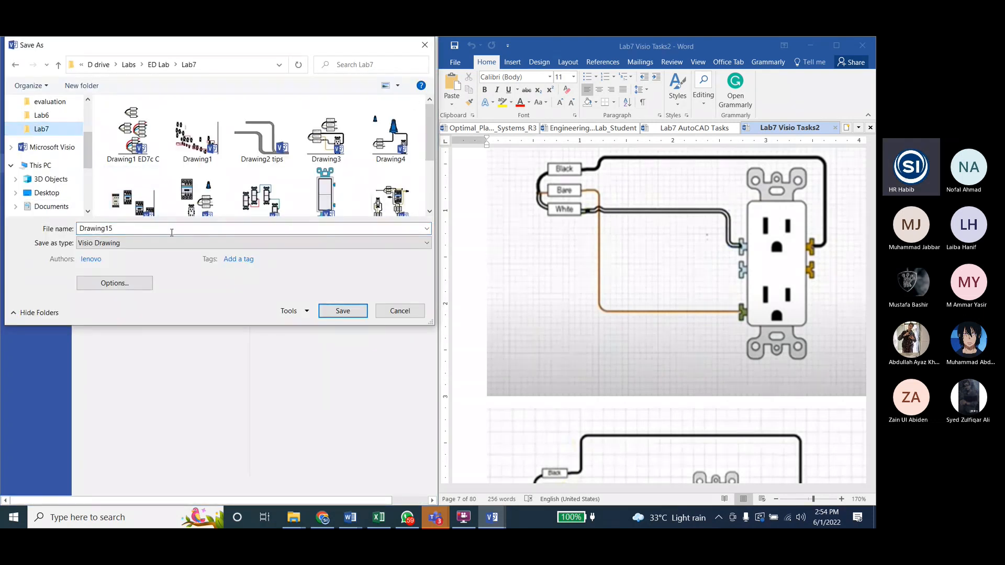
click(129, 229)
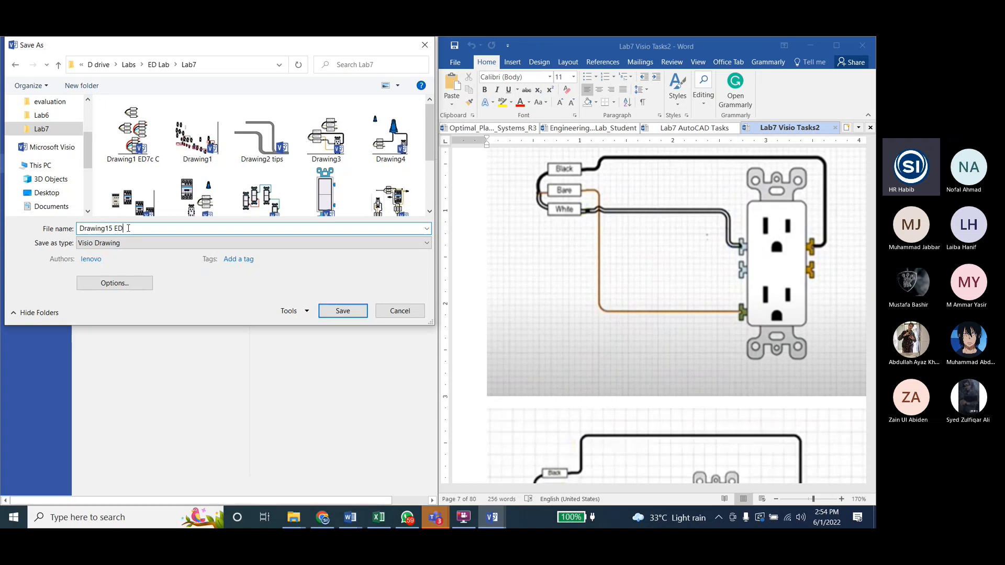
text(7c C)
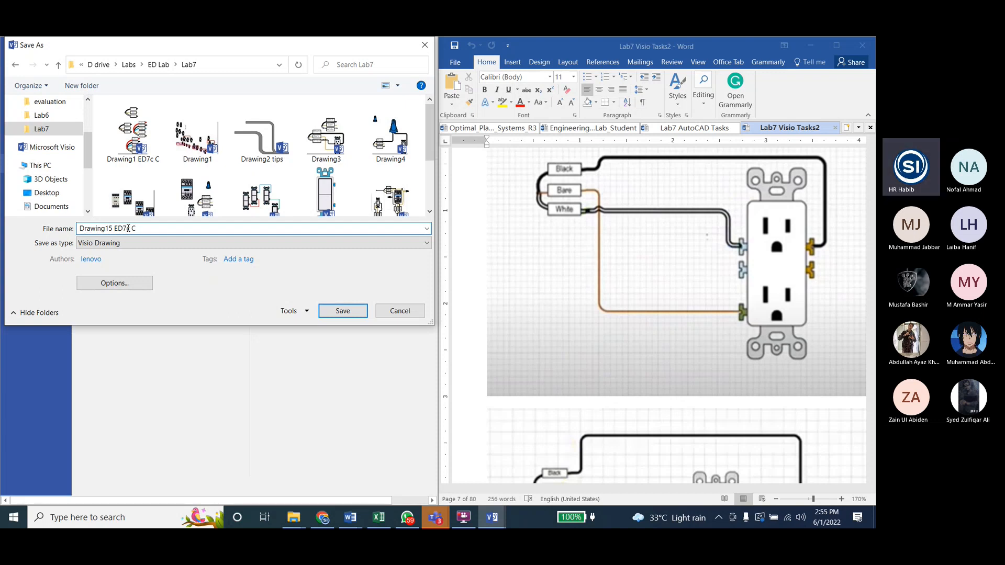
click(351, 313)
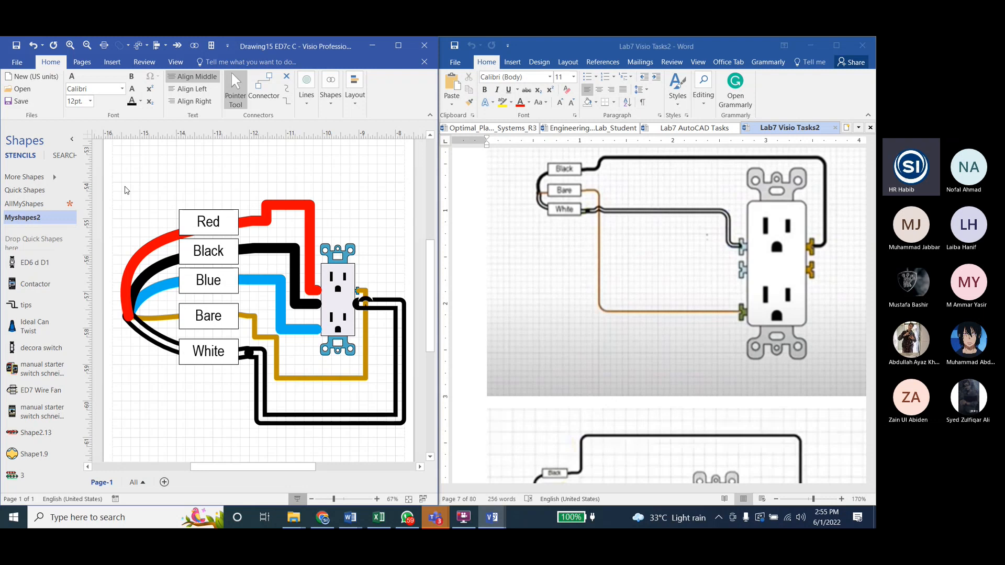
Step: Select everything on the page and group the wire fan, connectors and outlet into one shape
key(ctrl+a)
click(324, 106)
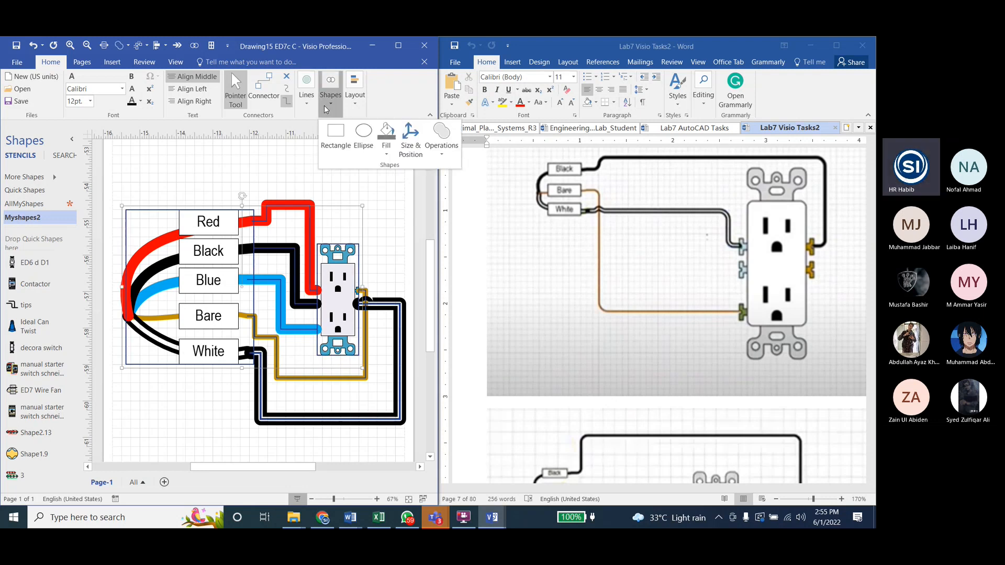
click(355, 97)
click(421, 130)
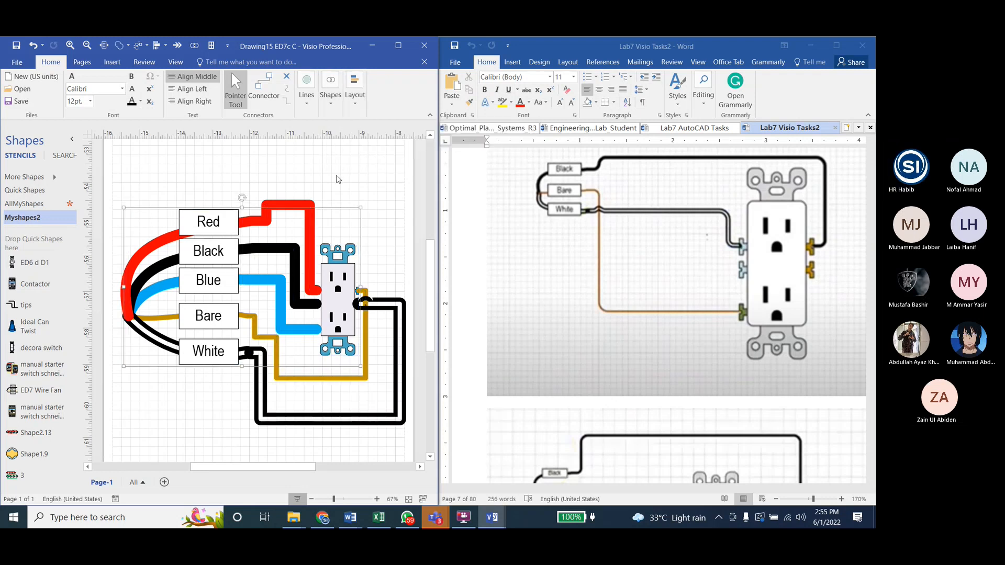
Step: Move the grouped diagram into the Myshapes2 stencil as a master named "Decora Wire Fan Connections" and save the stencil
drag(216, 245, 8, 392)
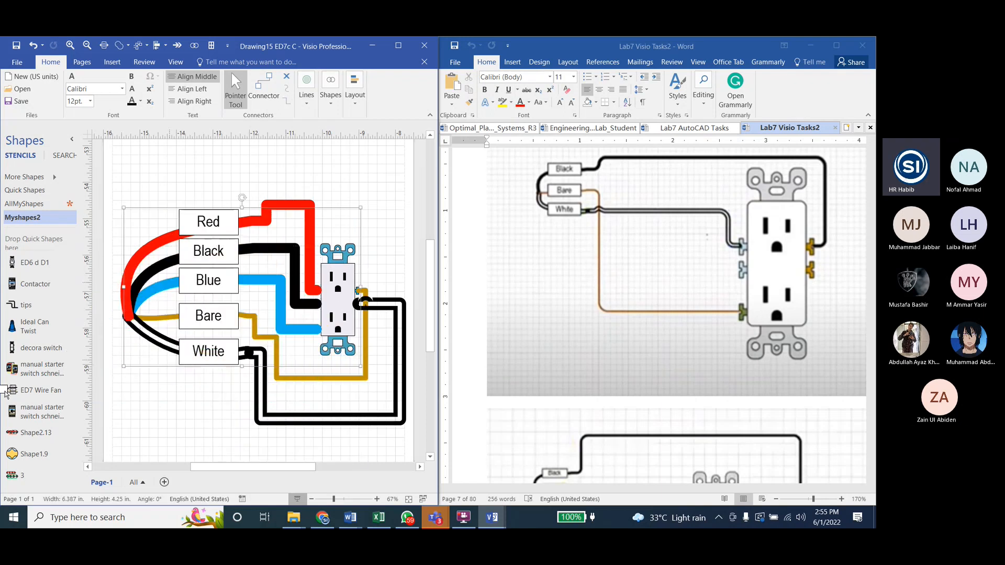
click(411, 310)
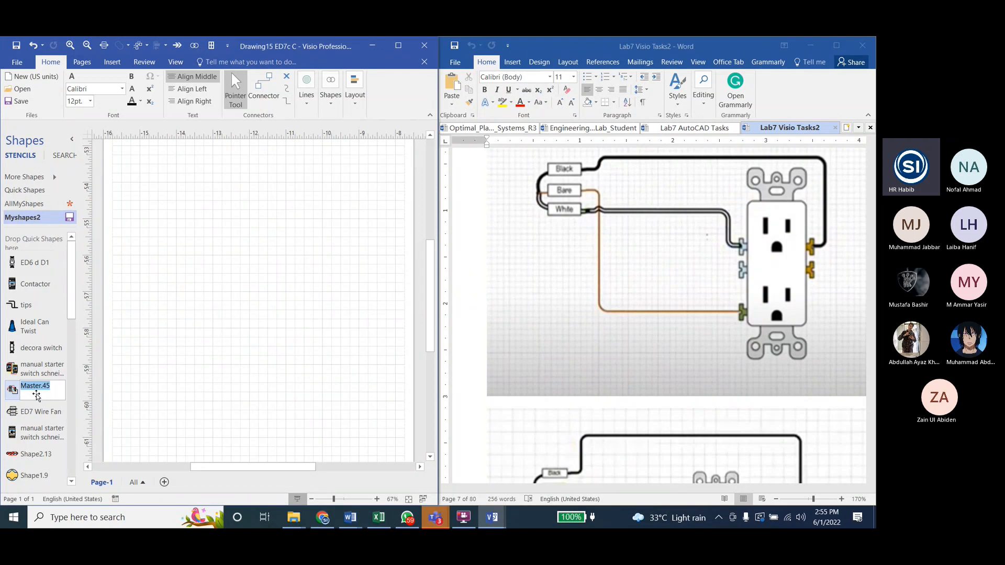
text(D)
text(ecora Wire Fan Co)
text(nnections)
click(27, 367)
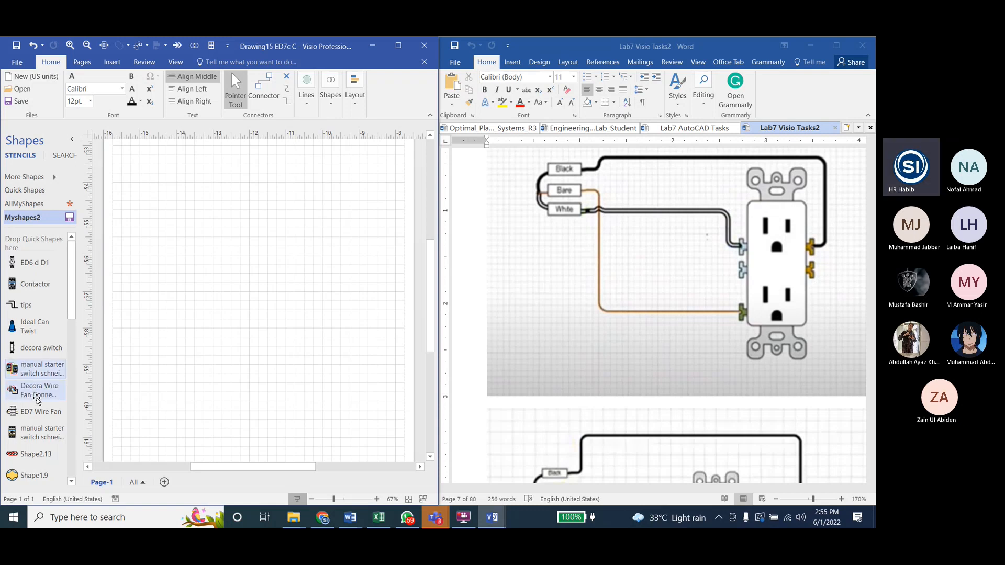
click(69, 218)
Step: Place the Decora Wire Fan Connections master on the empty page, undoing any wrongly placed master
drag(42, 369, 235, 230)
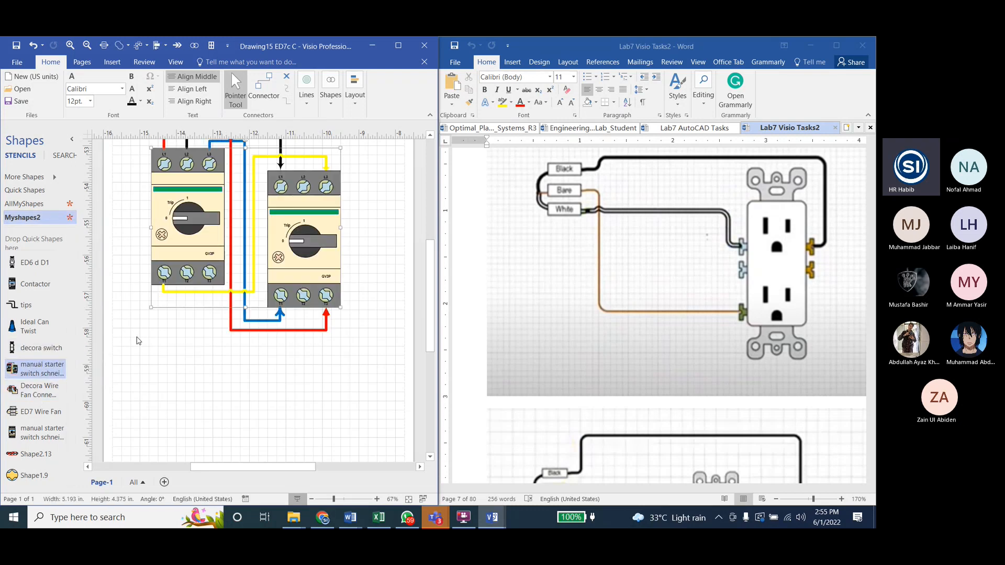
key(ctrl+z)
mouse_move(33, 390)
mouse_down()
mouse_move(193, 307)
mouse_move(236, 247)
mouse_up()
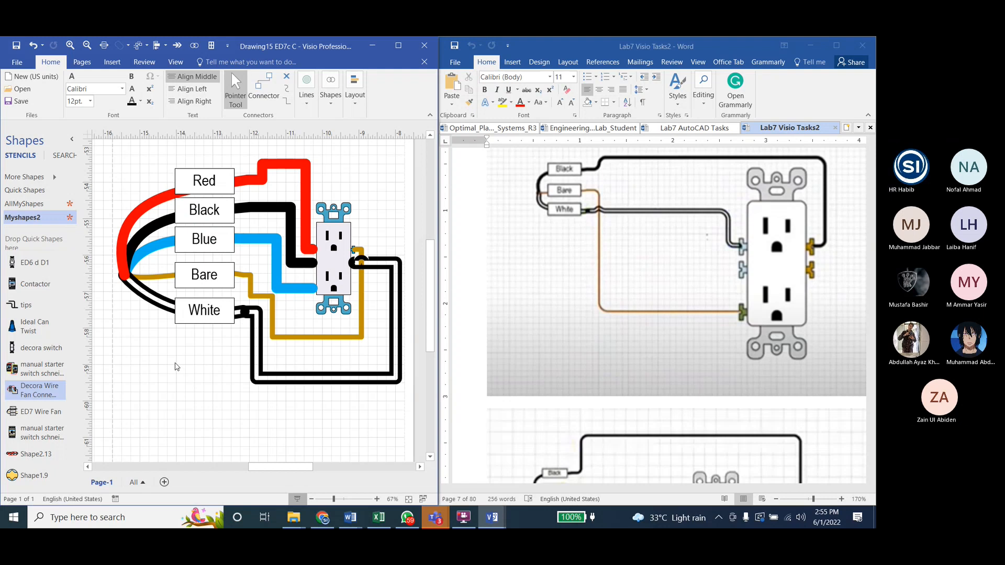
Step: Switch to the ED7c C meeting in Microsoft Teams, dismiss the recording notice and request to stop the recording
click(431, 522)
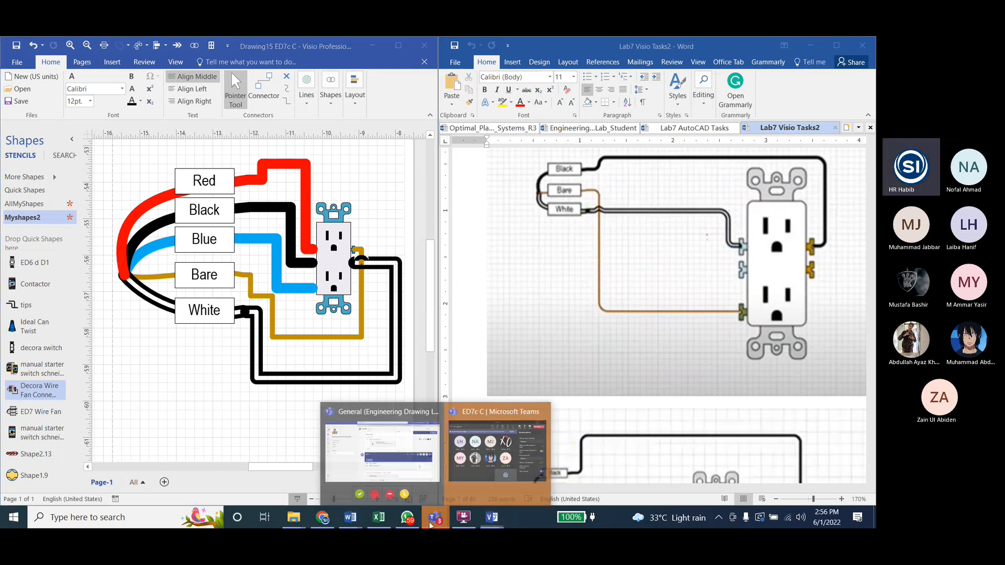
mouse_move(438, 492)
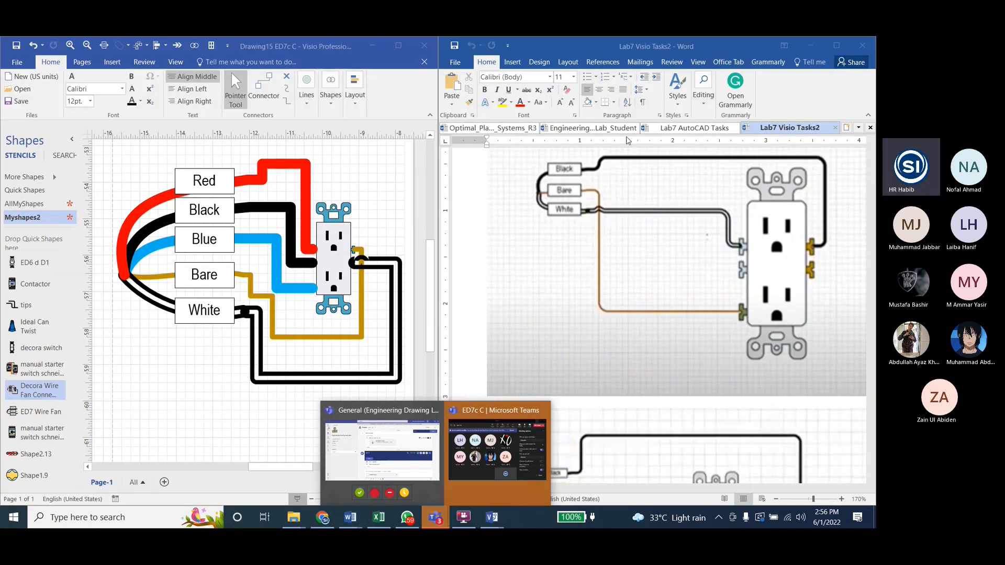
click(476, 465)
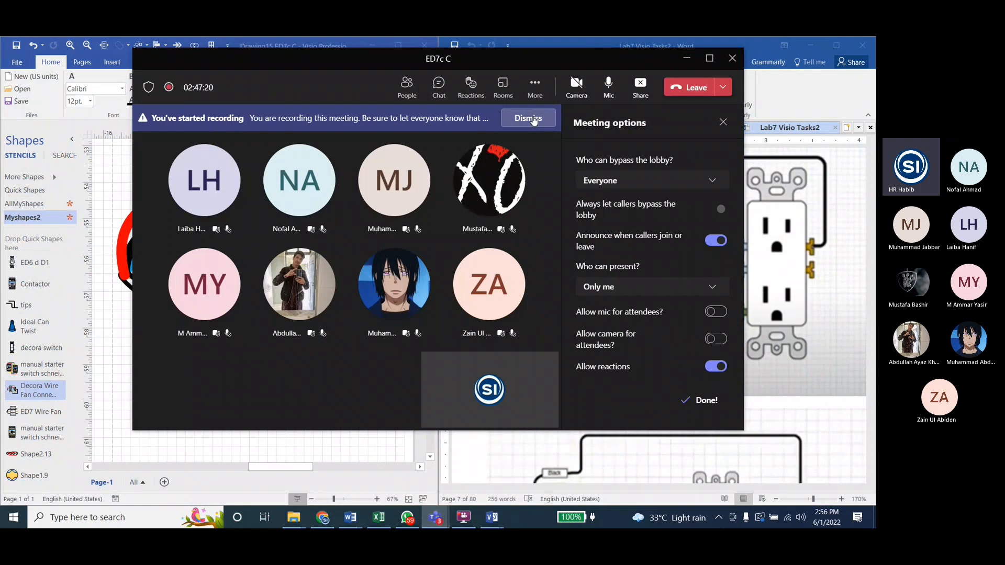
click(533, 120)
click(535, 84)
click(589, 363)
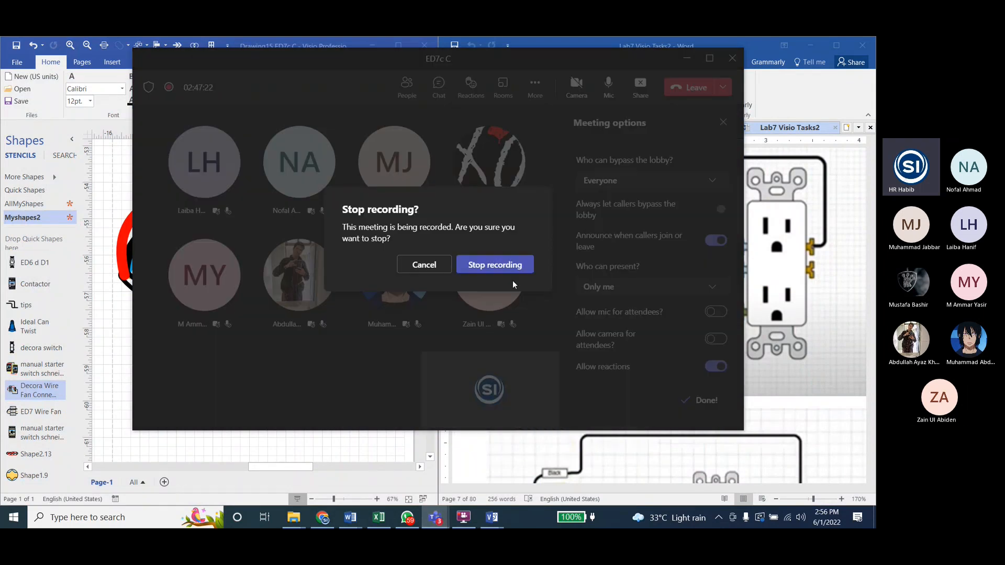